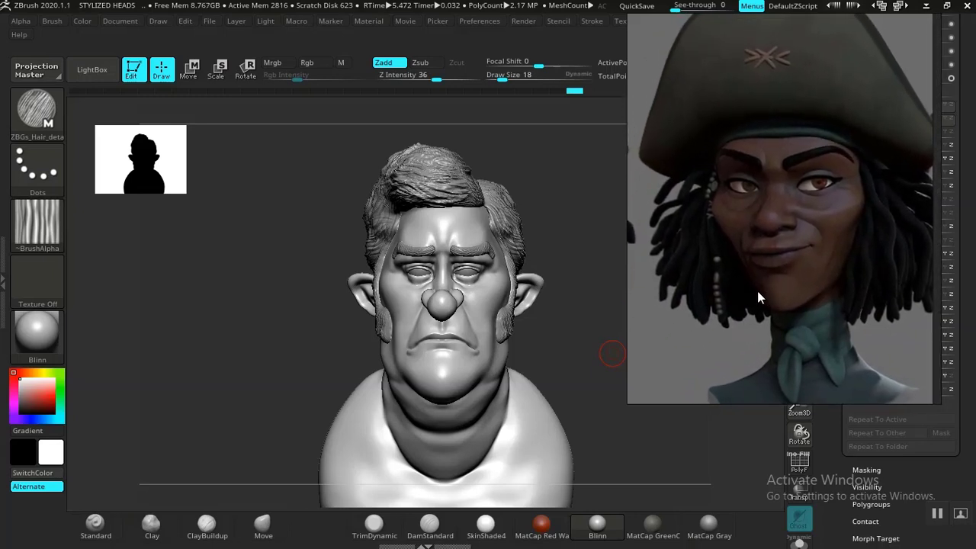
Examine the hatted pirate head references and compare them with the sculpted bust from a three-quarter and a front view.
scroll(758, 291, down, 5)
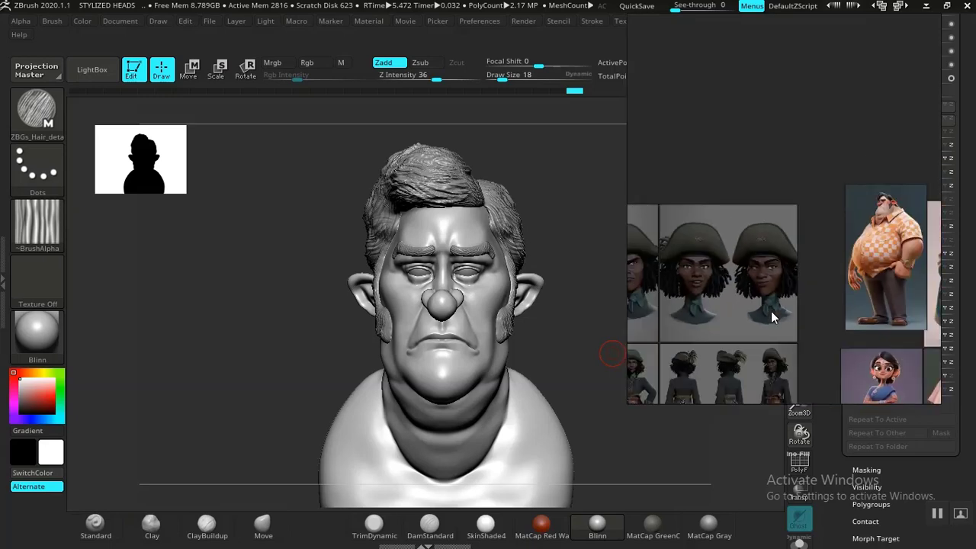
scroll(767, 276, up, 5)
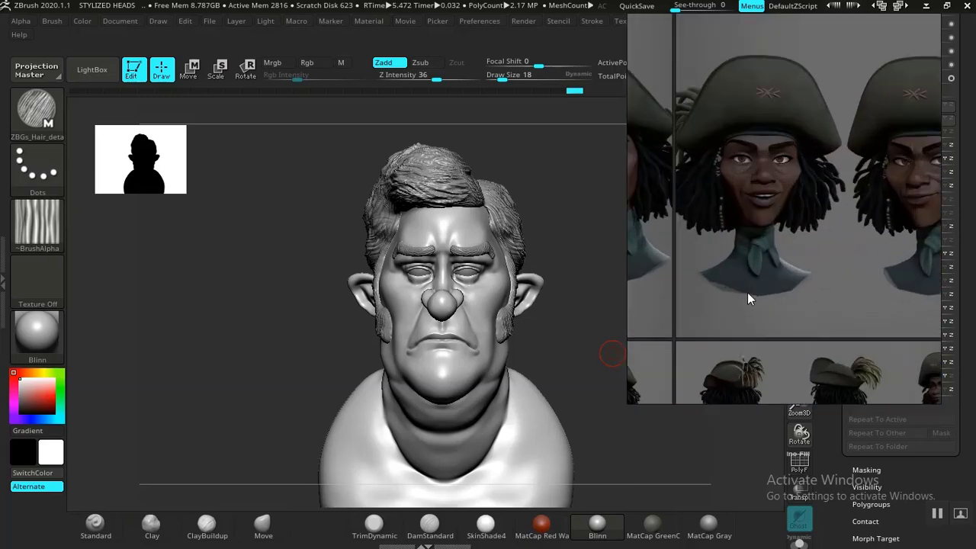
scroll(688, 337, up, 2)
middle_drag(688, 337, 711, 302)
drag(540, 338, 505, 322)
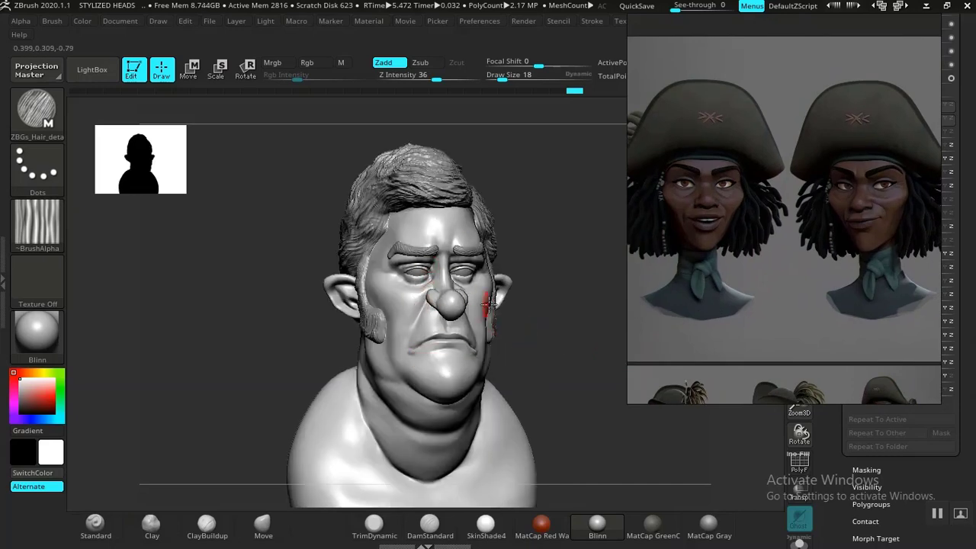
mouse_move(542, 306)
mouse_down()
mouse_move(585, 337)
mouse_move(587, 371)
mouse_move(581, 350)
mouse_move(714, 268)
mouse_up()
Examine the reference of the long-necked, dark-haired stylized man in front and three-quarter views, along with the neighbouring stylized heads.
scroll(727, 257, down, 2)
scroll(726, 257, down, 6)
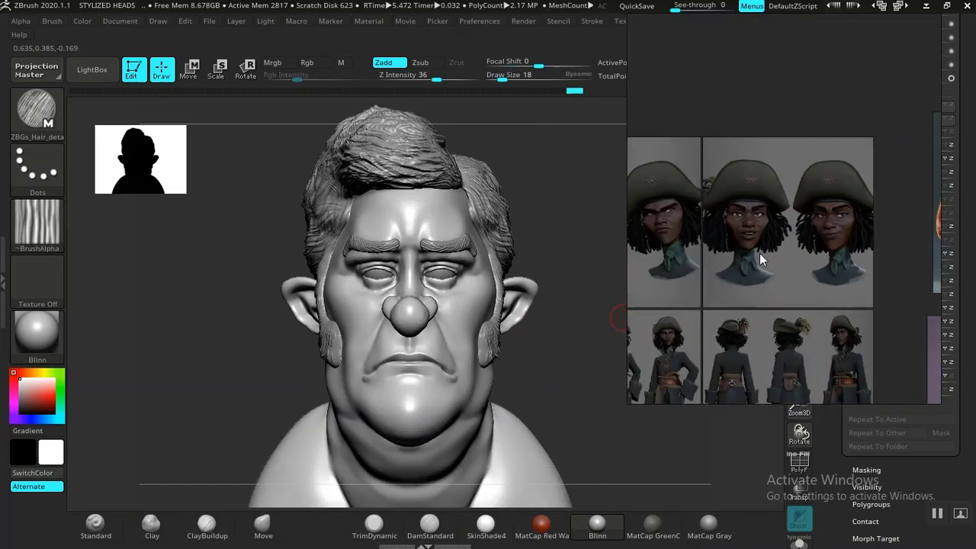
scroll(740, 266, up, 3)
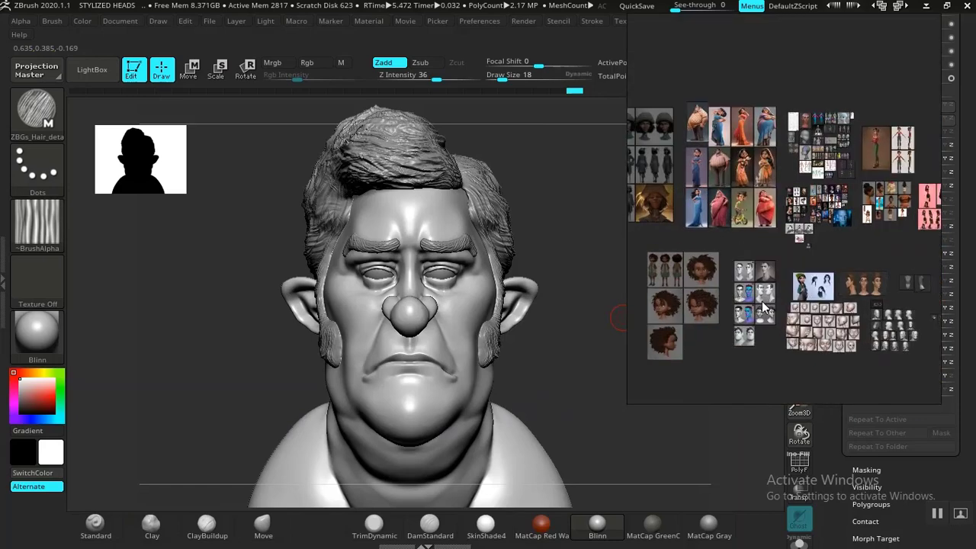
double_click(737, 264)
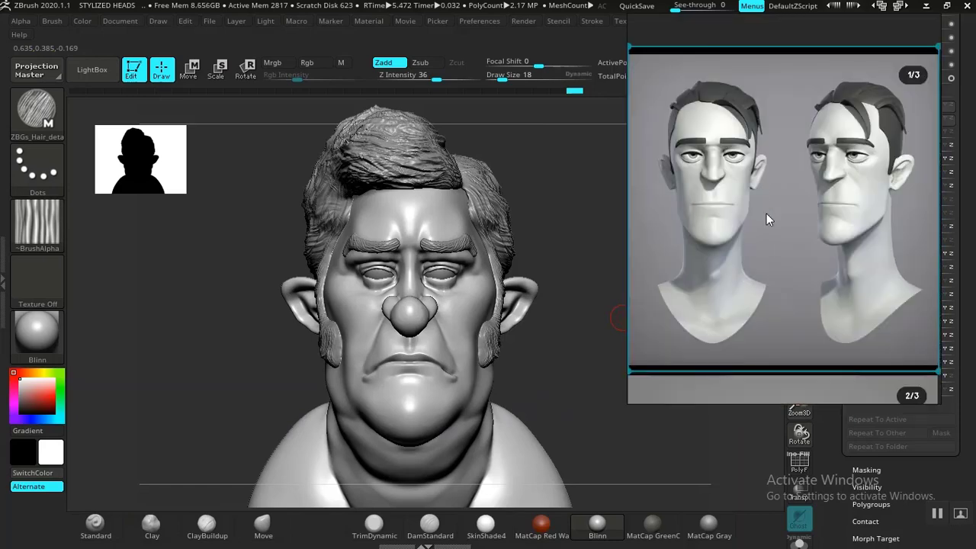
scroll(766, 241, down, 5)
scroll(765, 244, up, 2)
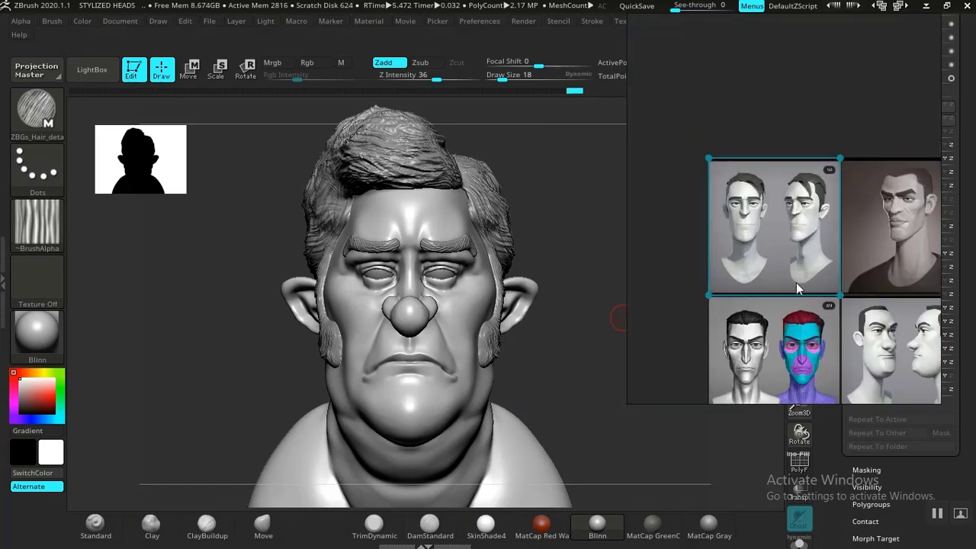
scroll(796, 284, down, 4)
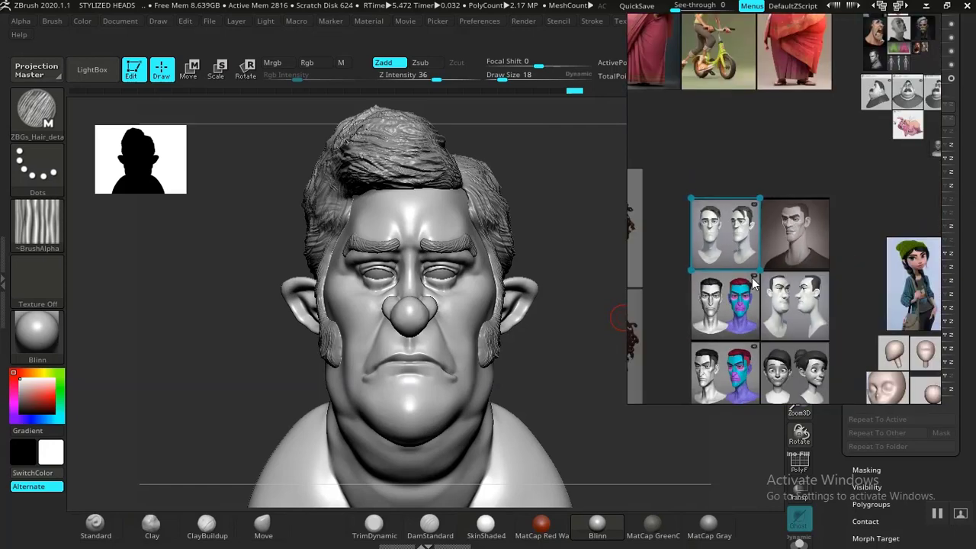
scroll(753, 280, up, 5)
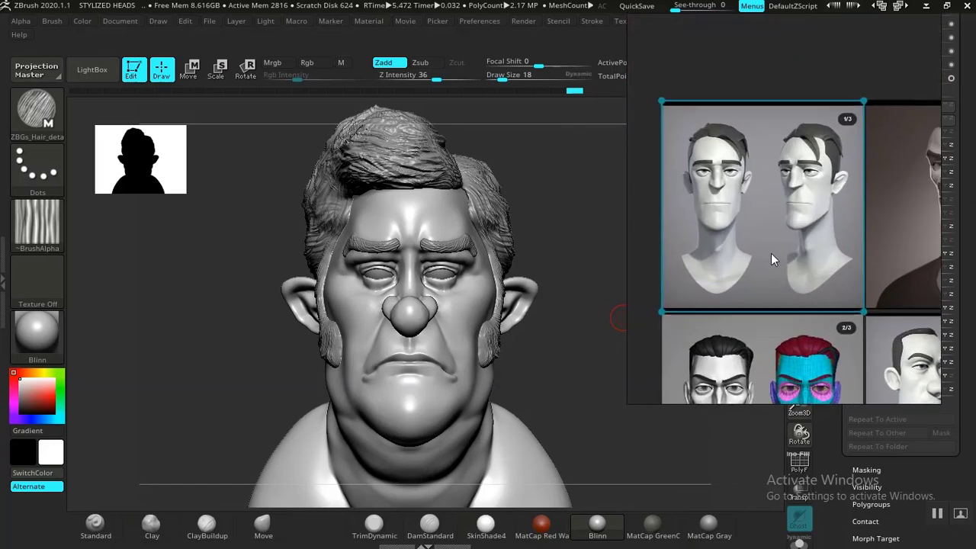
middle_drag(770, 253, 771, 249)
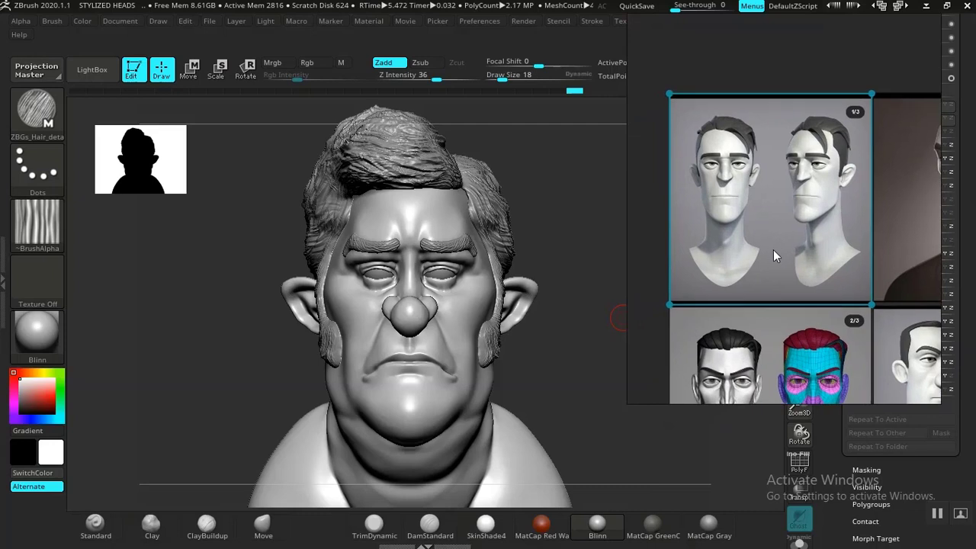
scroll(760, 254, up, 4)
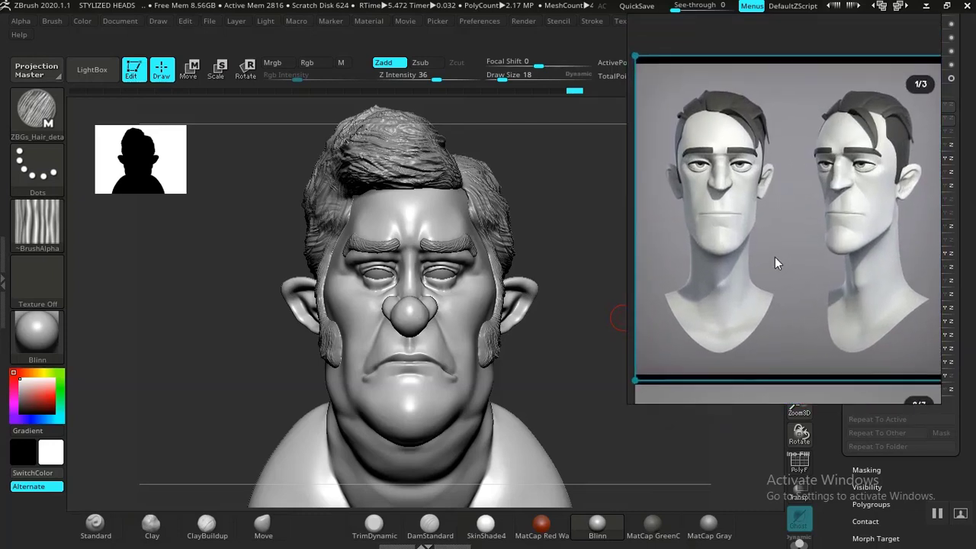
scroll(747, 257, down, 3)
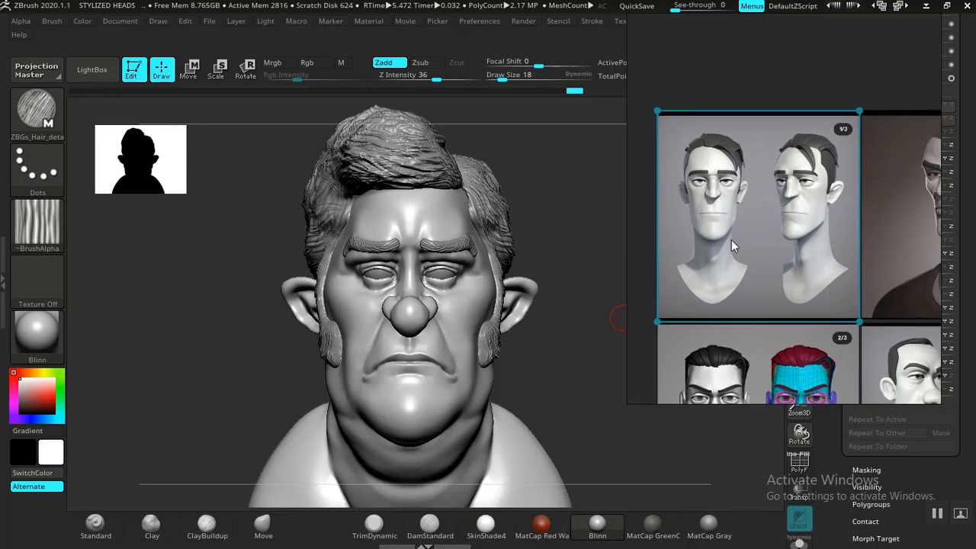
scroll(751, 236, down, 2)
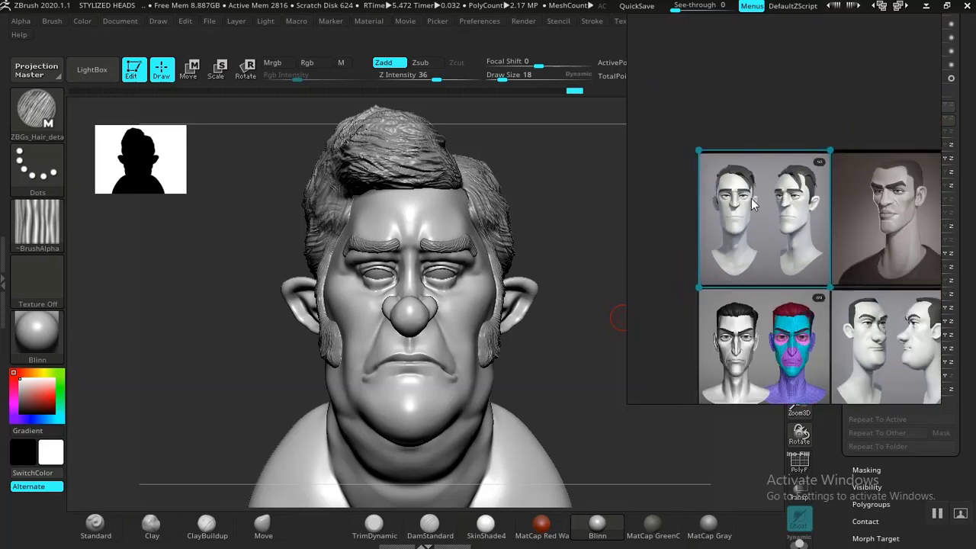
scroll(751, 206, down, 3)
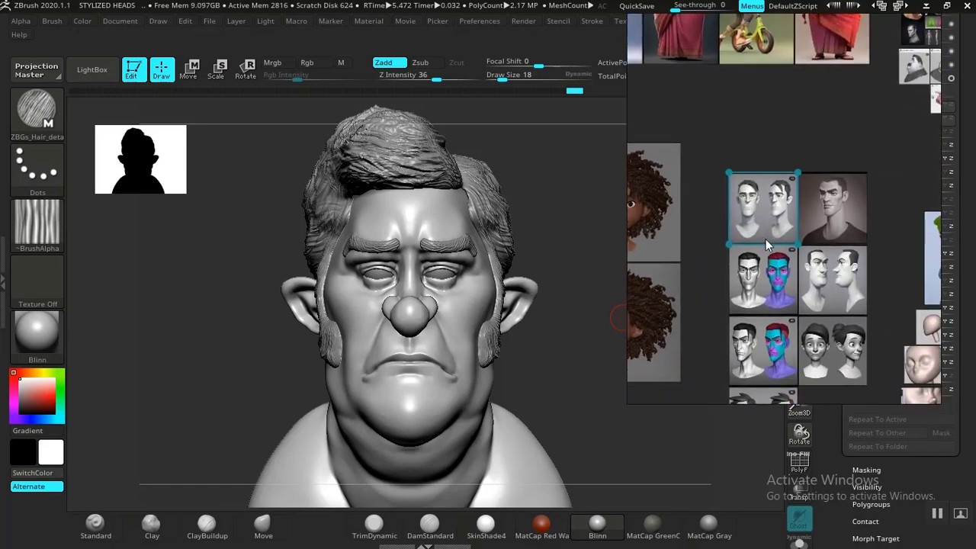
scroll(765, 238, up, 5)
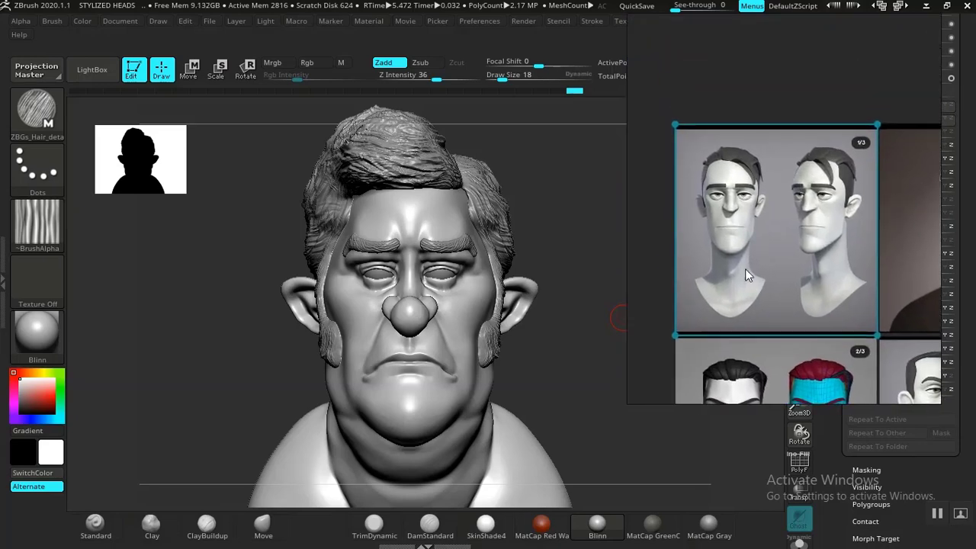
scroll(776, 273, up, 2)
scroll(765, 254, down, 5)
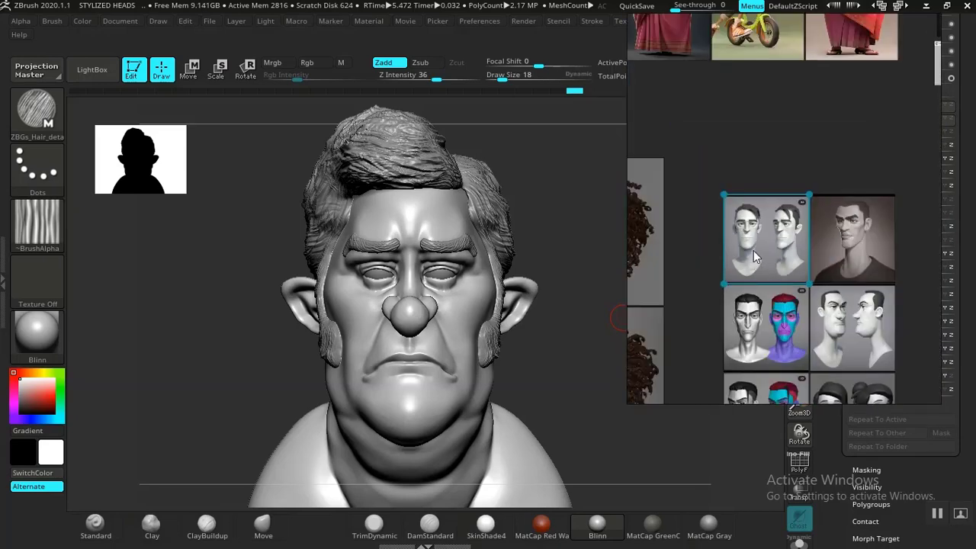
Examine the facial shapes of the two pirate heads in the upper reference image against the sculpted bust.
middle_drag(753, 252, 810, 315)
scroll(750, 242, down, 3)
middle_drag(747, 234, 852, 308)
middle_drag(755, 210, 813, 316)
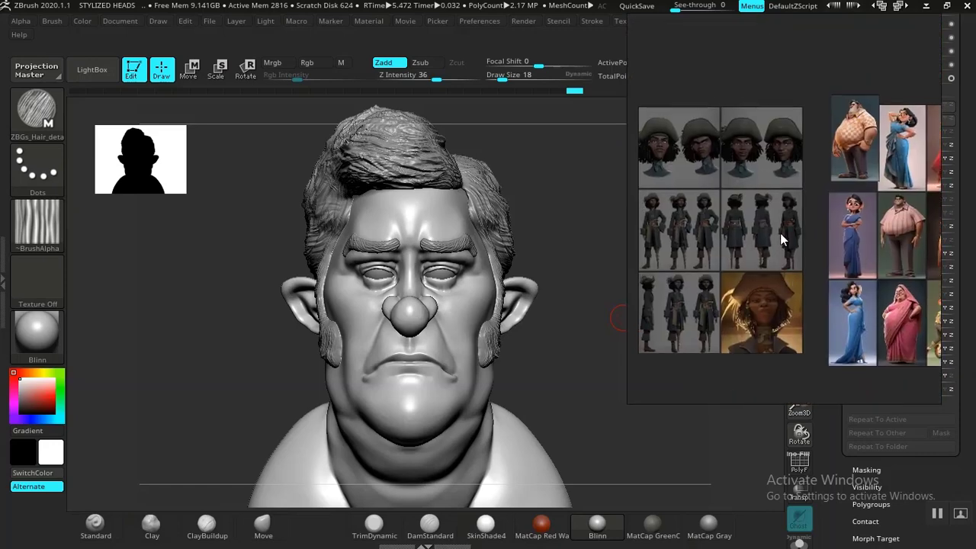
scroll(761, 184, up, 6)
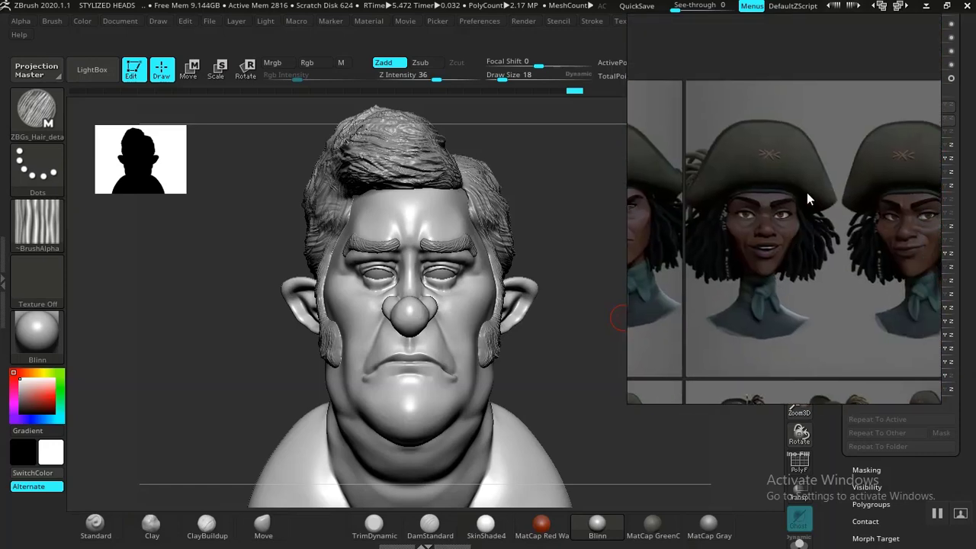
middle_drag(782, 229, 737, 205)
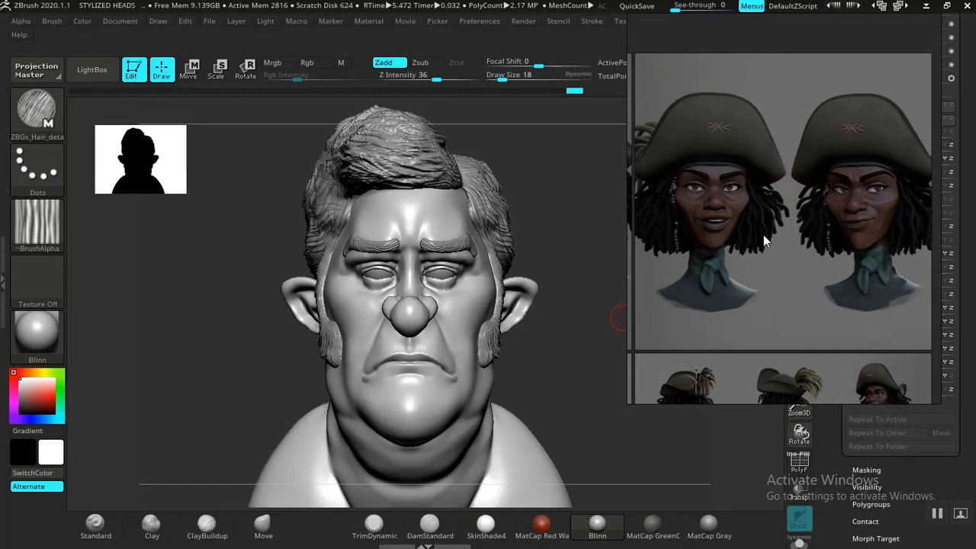
scroll(789, 250, up, 4)
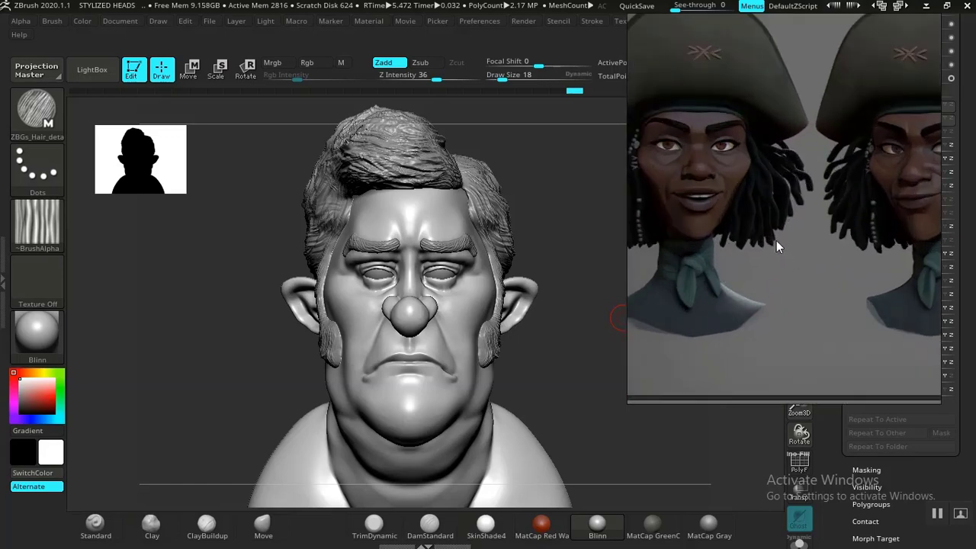
scroll(778, 236, down, 4)
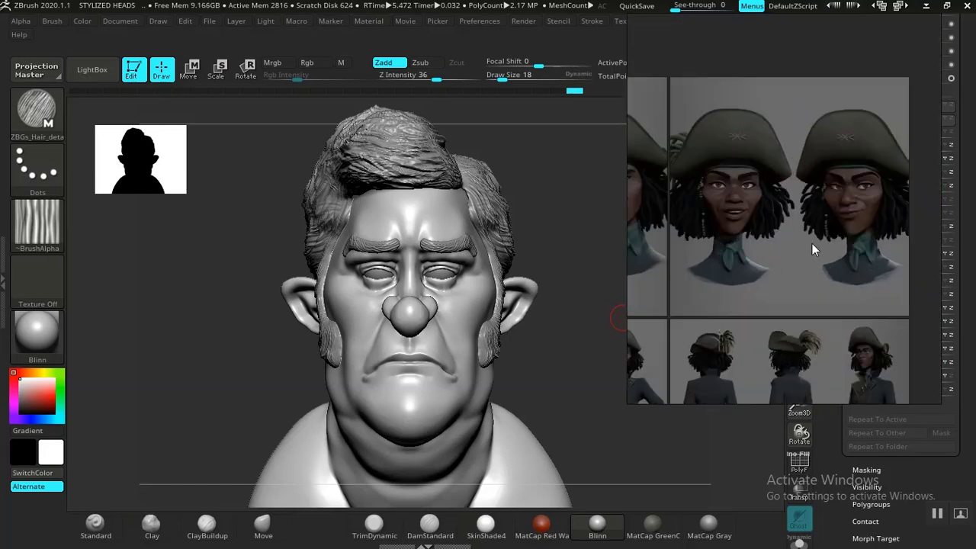
drag(535, 324, 637, 325)
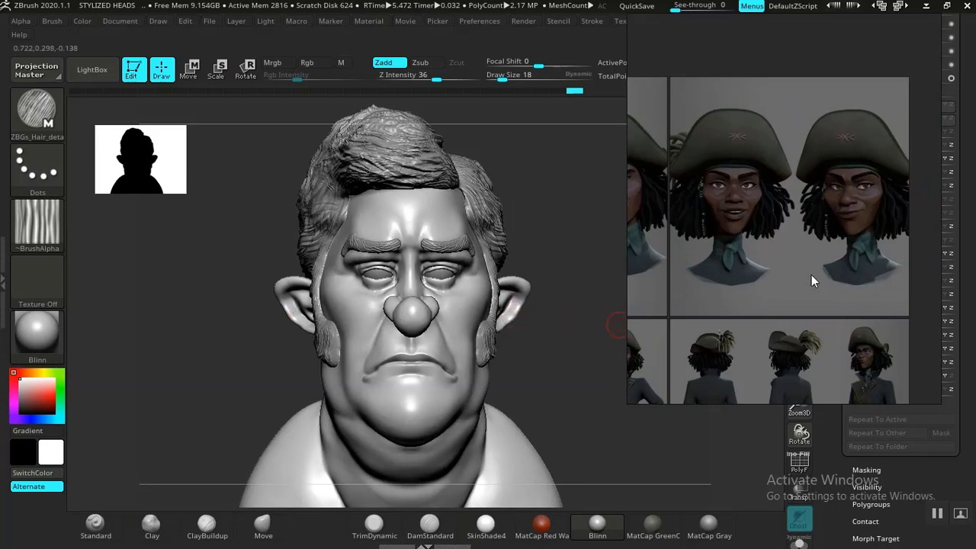
Examine the face, nose, chin and sideburns of the heavy man in the orange checkered shirt reference.
scroll(758, 280, down, 5)
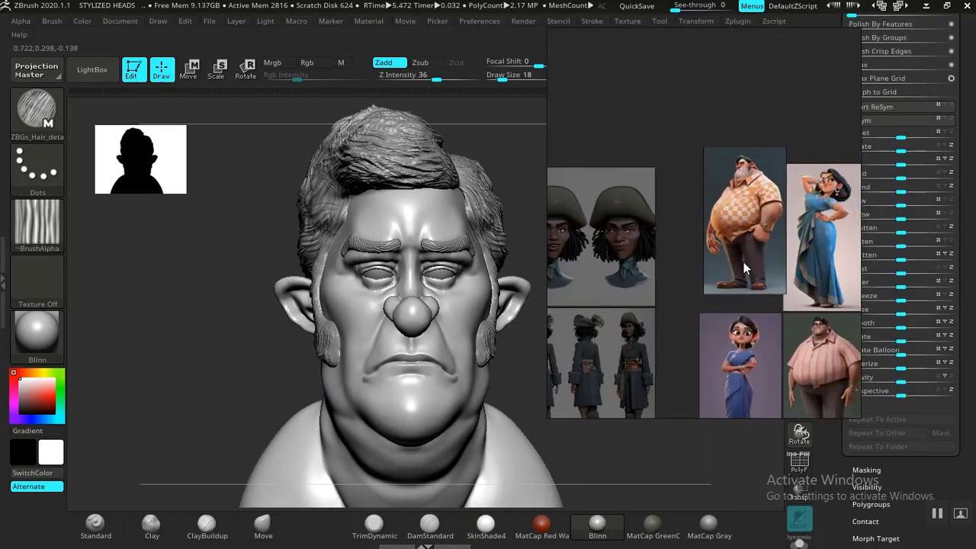
scroll(745, 269, up, 5)
middle_drag(750, 257, 760, 324)
scroll(731, 300, down, 1)
scroll(725, 249, up, 2)
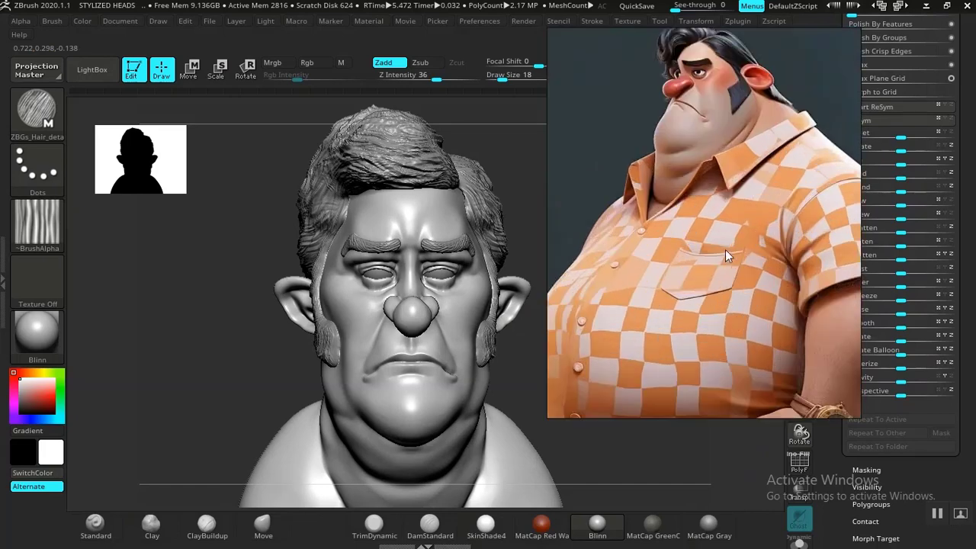
scroll(725, 249, down, 3)
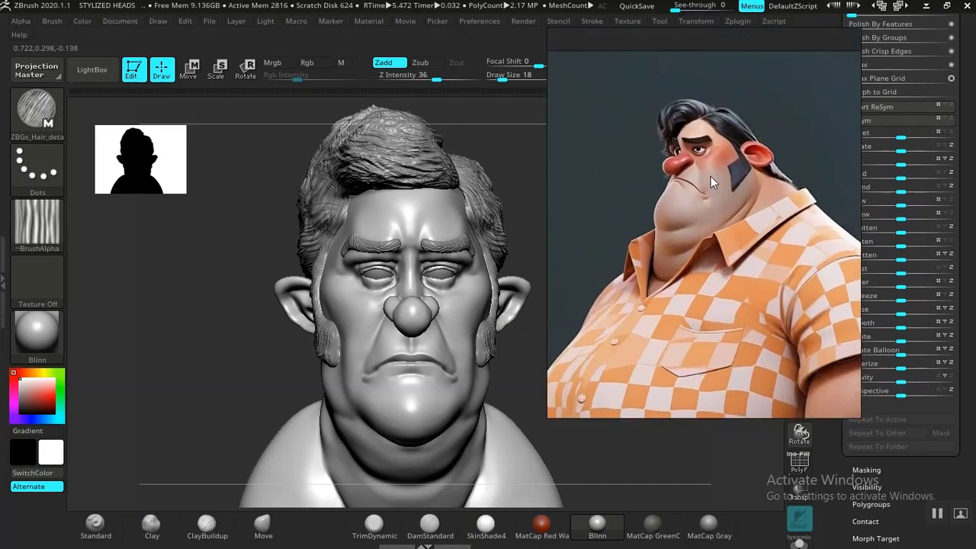
scroll(690, 221, up, 2)
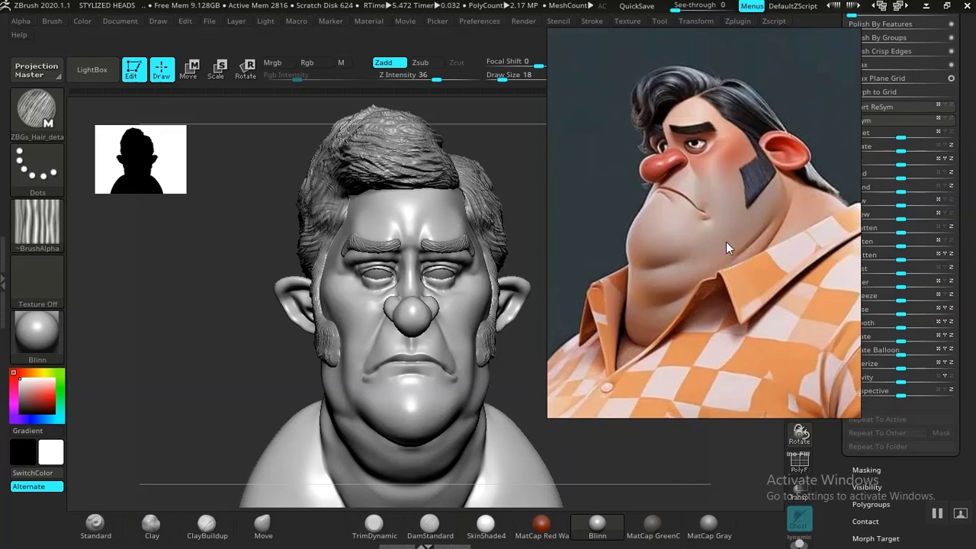
scroll(699, 252, down, 3)
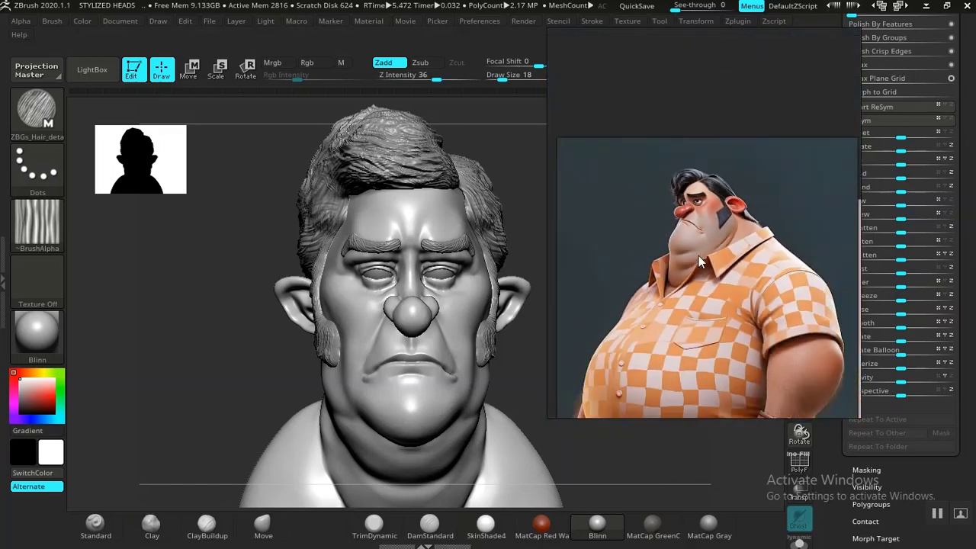
scroll(698, 261, up, 3)
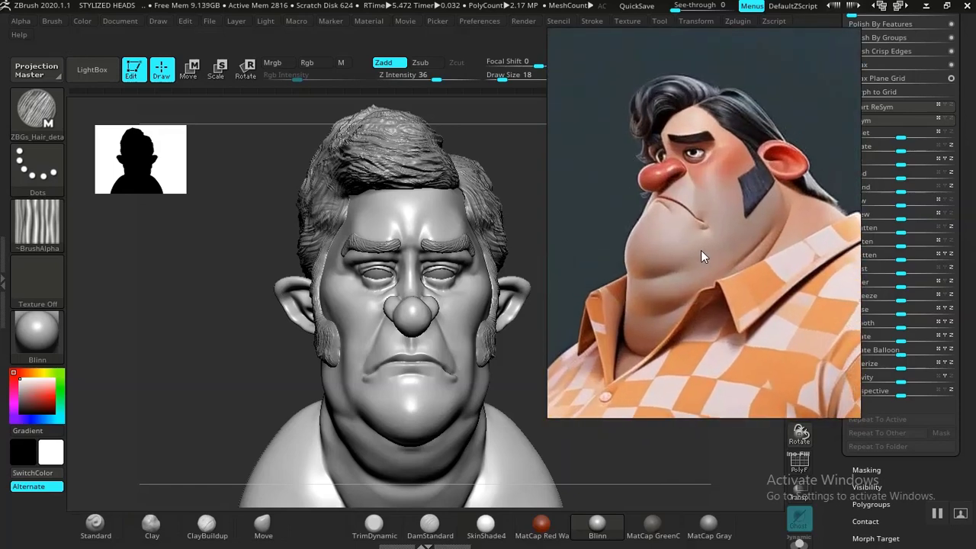
scroll(710, 257, down, 5)
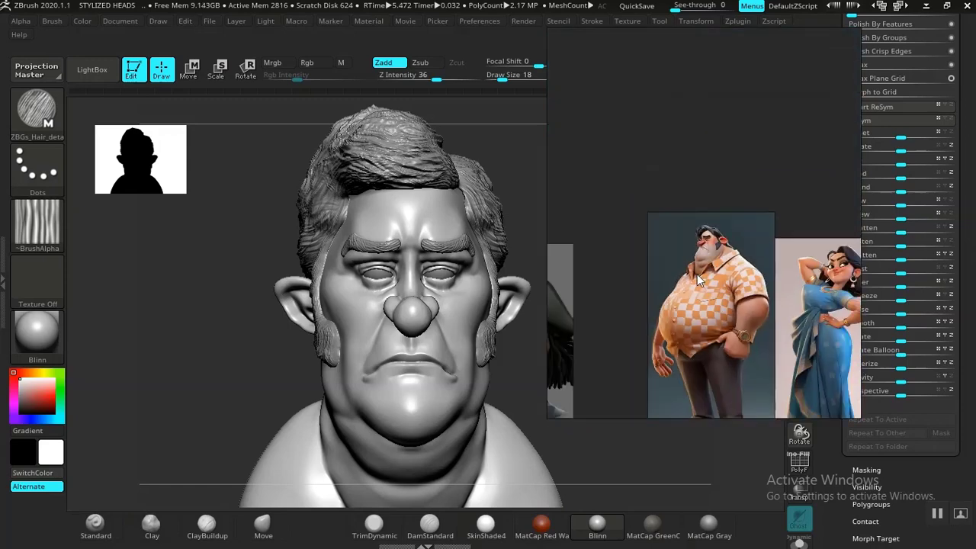
Examine the pirate's head and full-body reference views, ending with a close look at the three-quarter face.
middle_drag(579, 310, 665, 255)
middle_drag(626, 304, 761, 237)
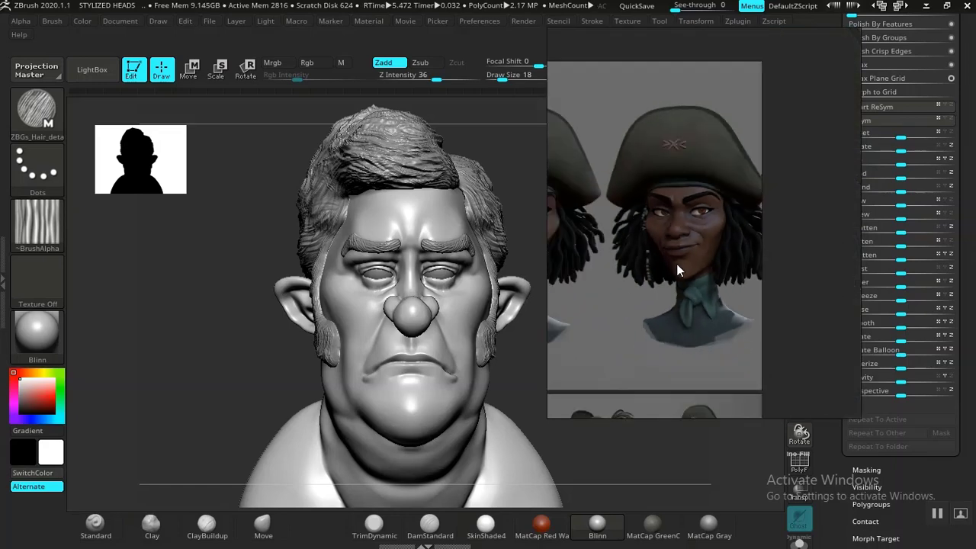
middle_drag(703, 286, 709, 273)
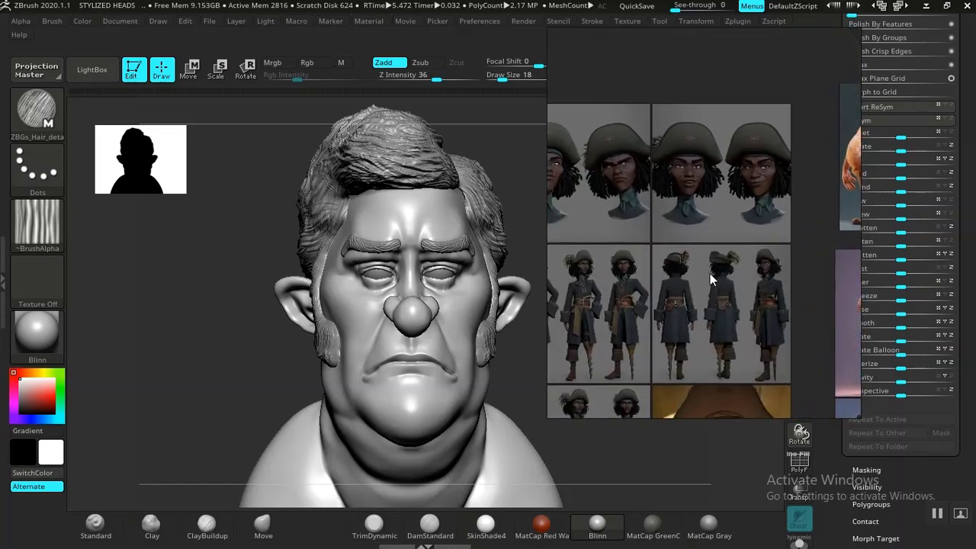
scroll(687, 279, up, 2)
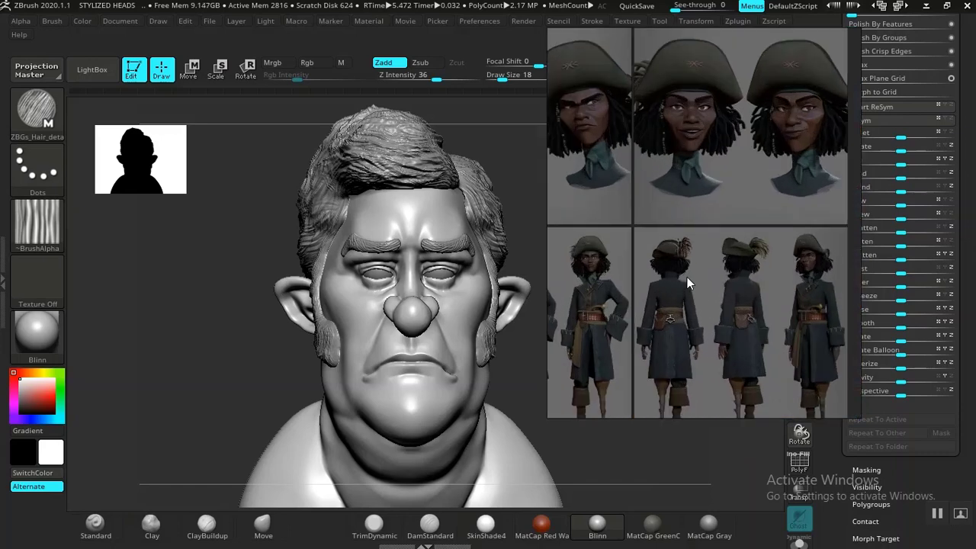
middle_drag(654, 288, 775, 226)
middle_drag(698, 270, 781, 159)
scroll(743, 305, up, 2)
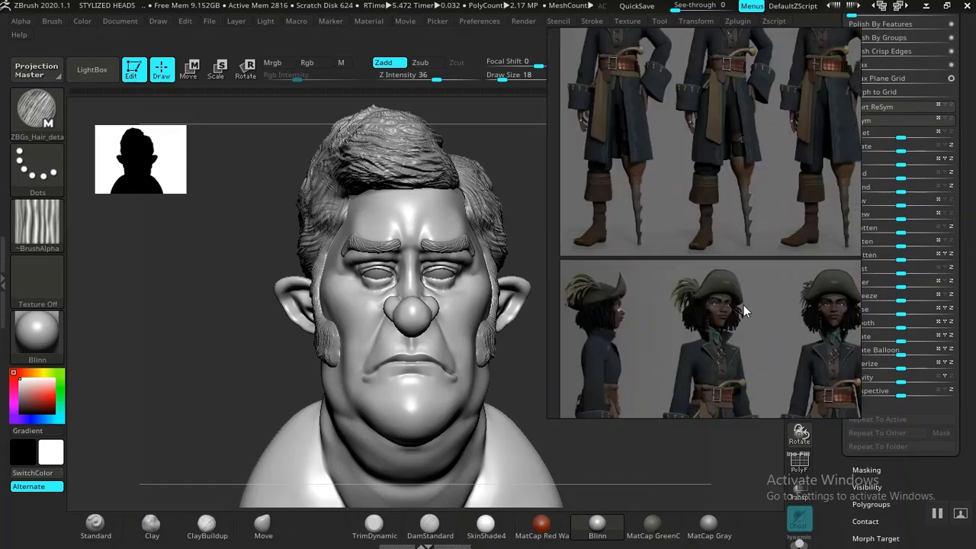
scroll(741, 324, up, 2)
scroll(740, 326, down, 2)
middle_drag(740, 325, 747, 248)
scroll(702, 244, up, 2)
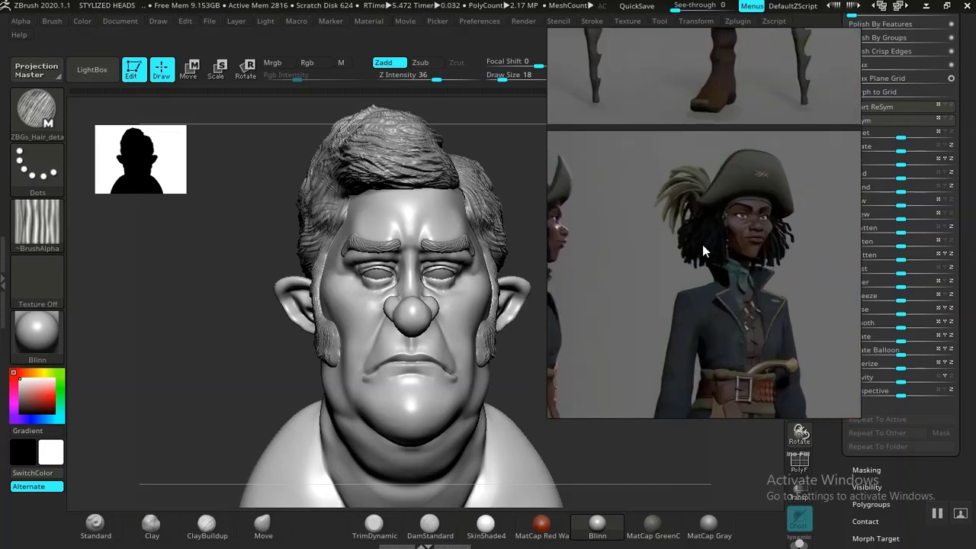
scroll(697, 245, up, 3)
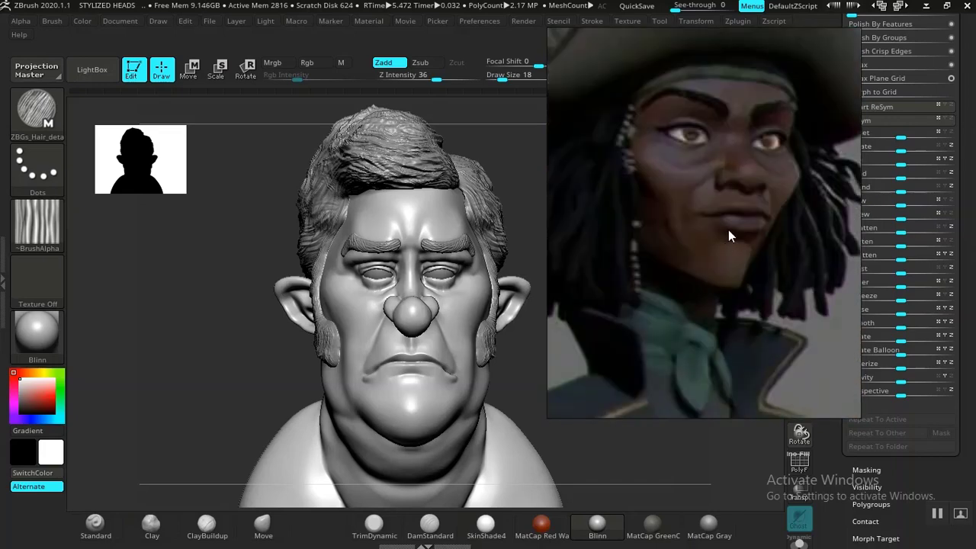
Examine the pirate's full-body costume views and the row of hatted head views in the reference board.
scroll(728, 230, down, 2)
middle_drag(727, 229, 701, 237)
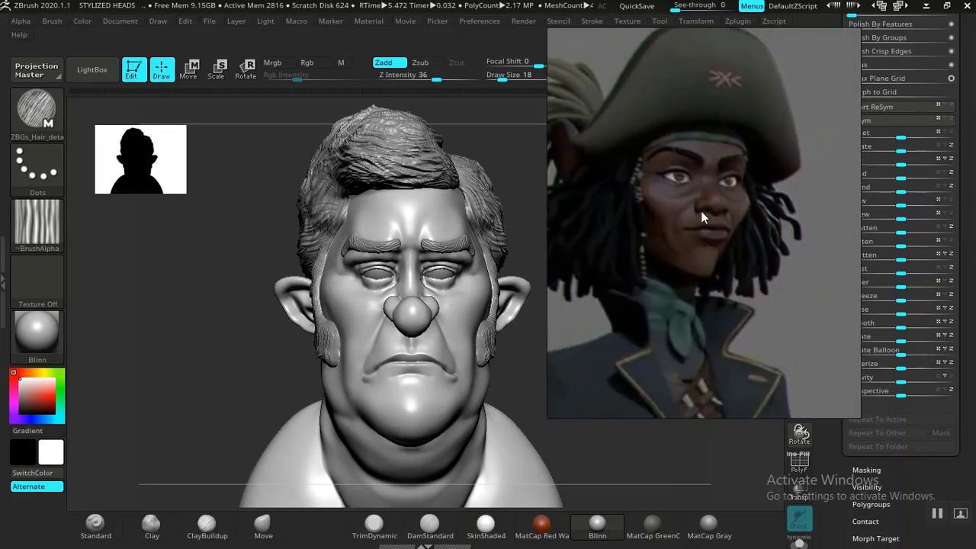
scroll(699, 210, down, 5)
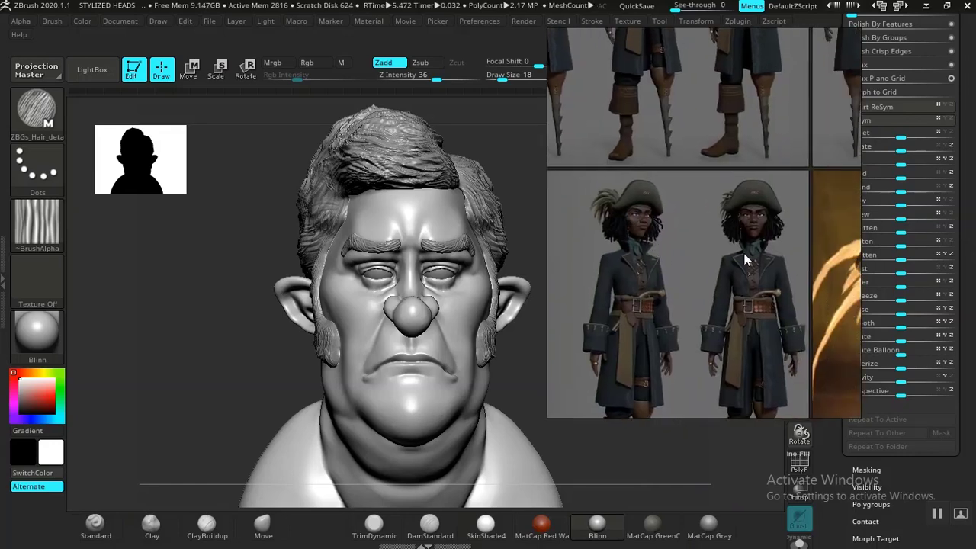
scroll(743, 244, down, 4)
scroll(686, 264, up, 5)
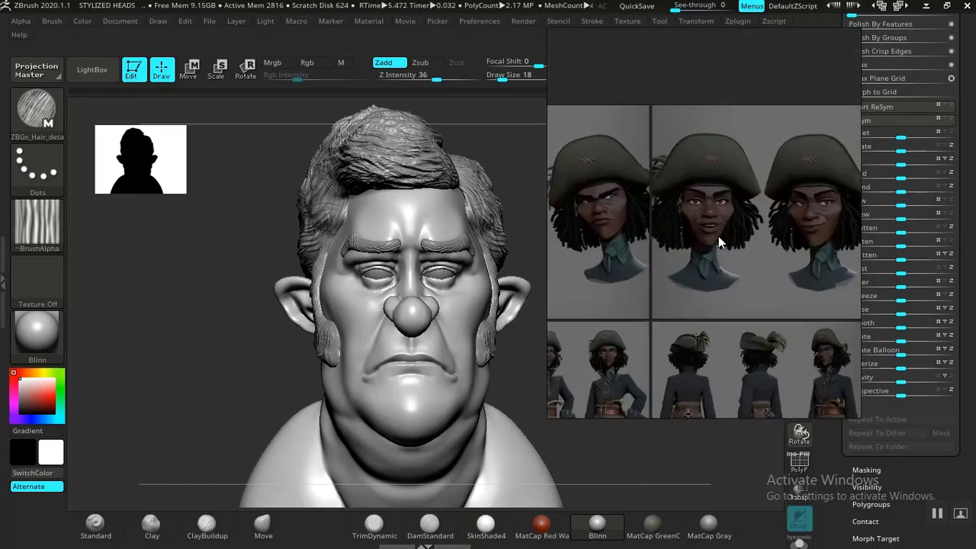
scroll(718, 235, up, 3)
middle_drag(824, 205, 702, 226)
scroll(812, 216, up, 2)
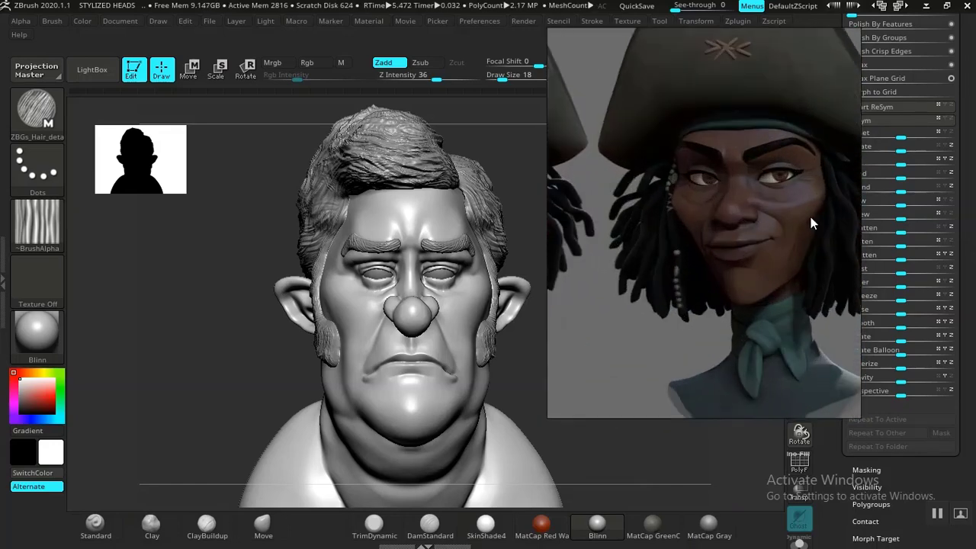
Examine the eyes, brows, nose, cheeks and mouth of the smirking pirate head up close.
scroll(810, 217, up, 2)
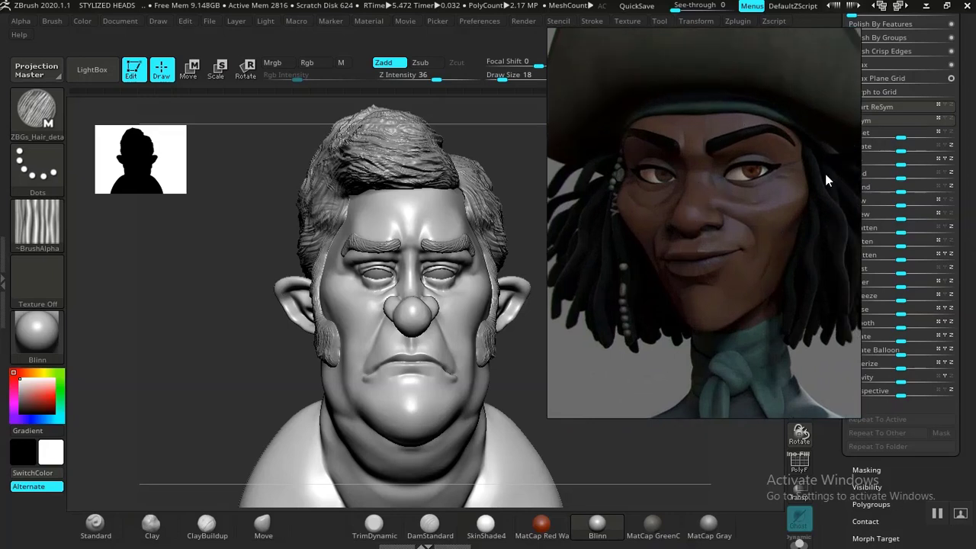
scroll(700, 243, down, 1)
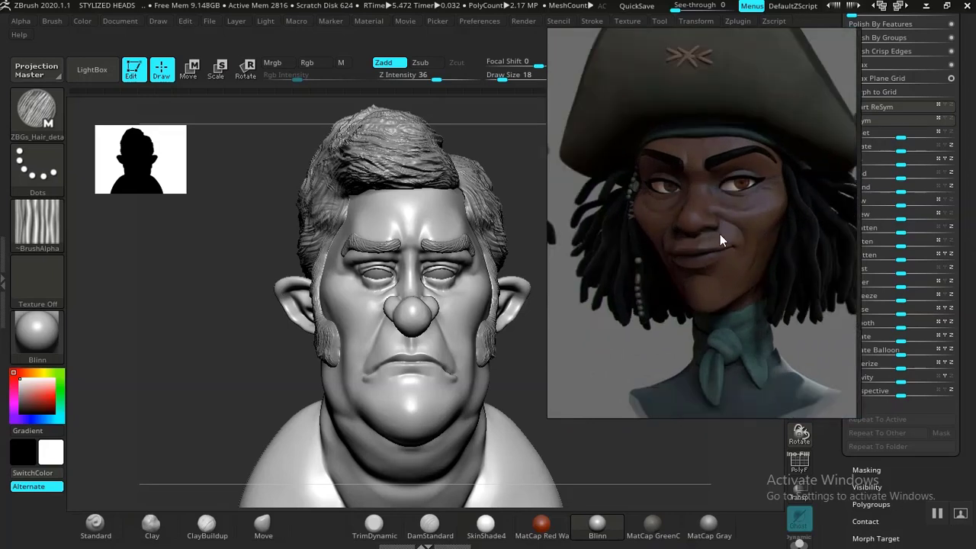
scroll(720, 234, up, 2)
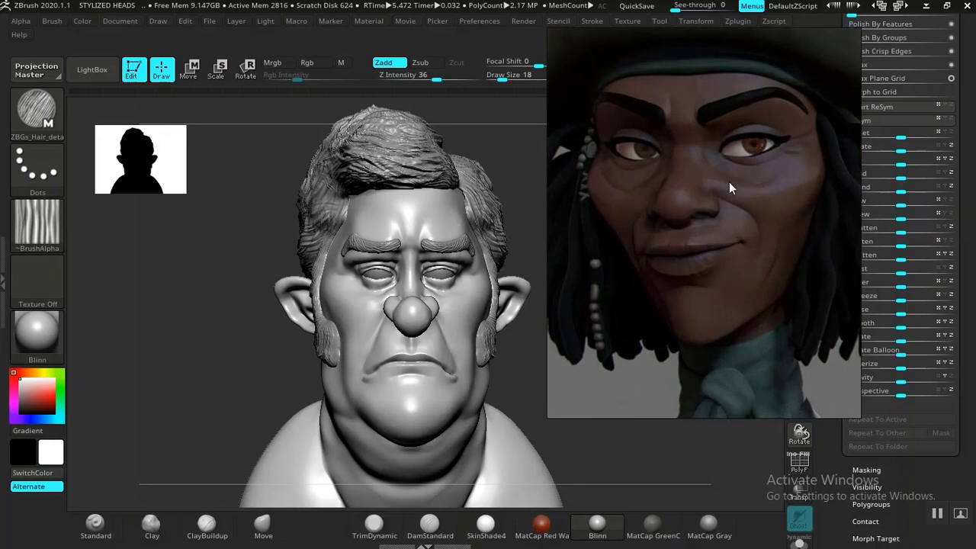
scroll(726, 234, down, 1)
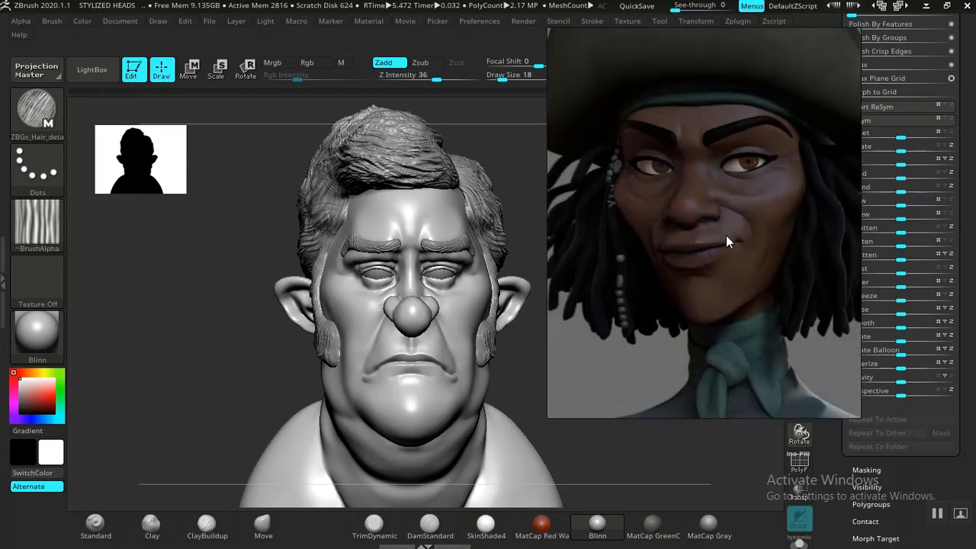
scroll(723, 261, up, 1)
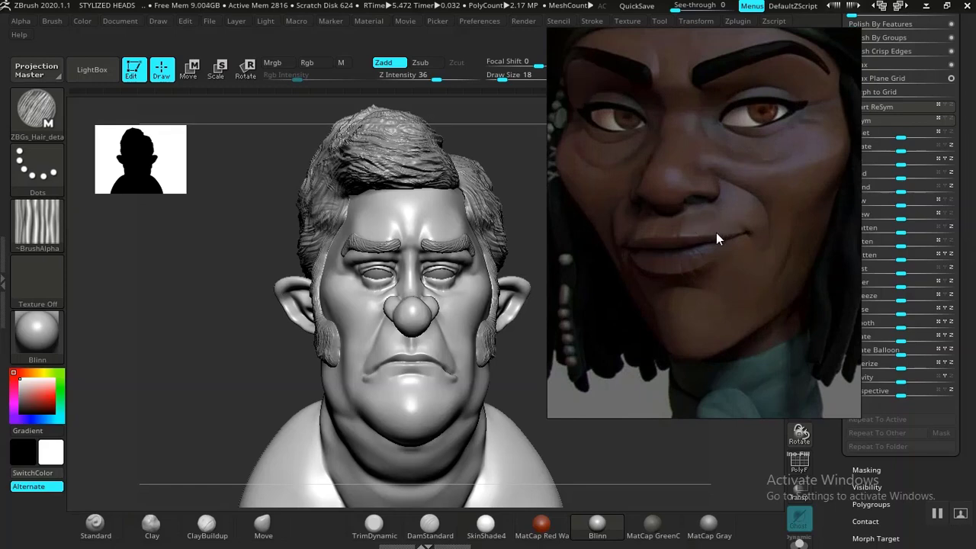
scroll(722, 247, down, 1)
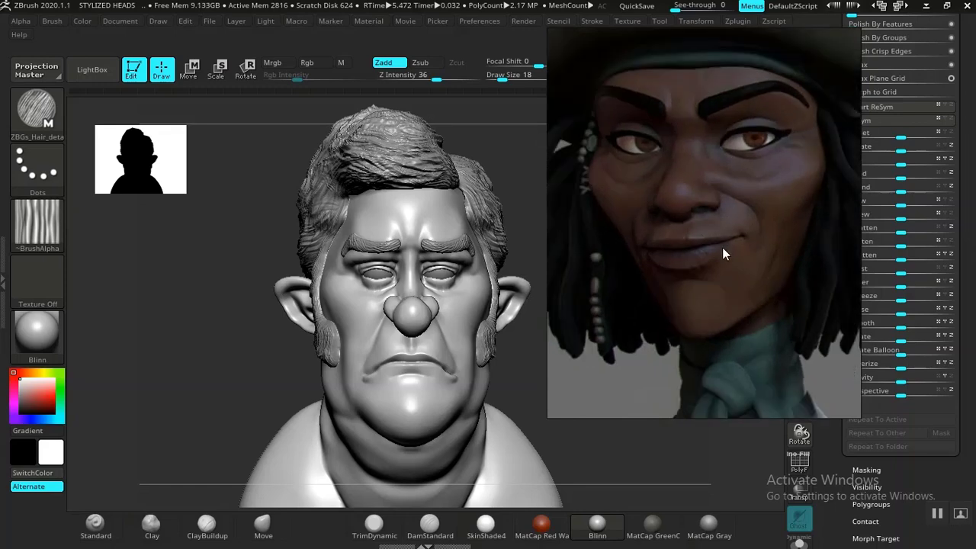
scroll(721, 248, down, 1)
scroll(721, 248, up, 1)
scroll(721, 247, down, 1)
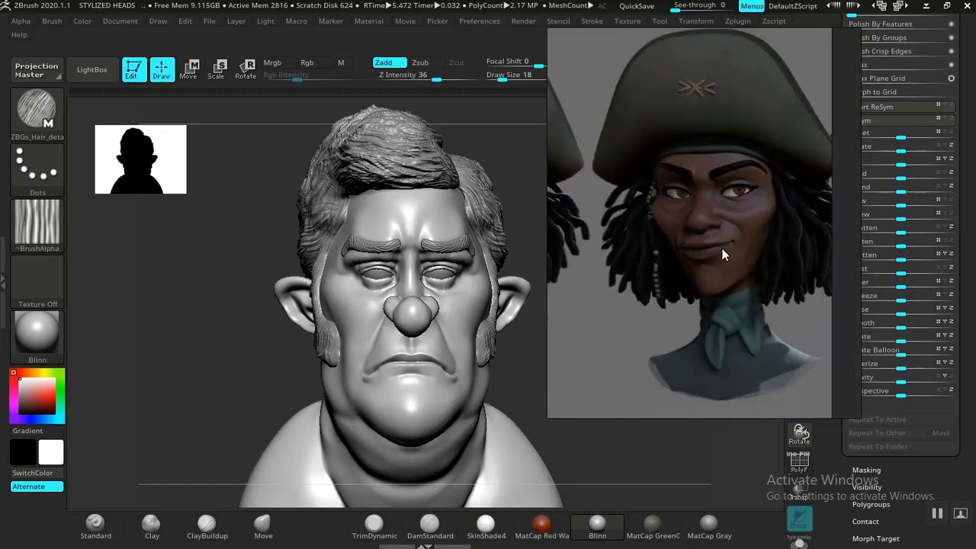
Frame the smirking pirate head in the reference window and place the window on the other side of the bust.
scroll(721, 247, down, 4)
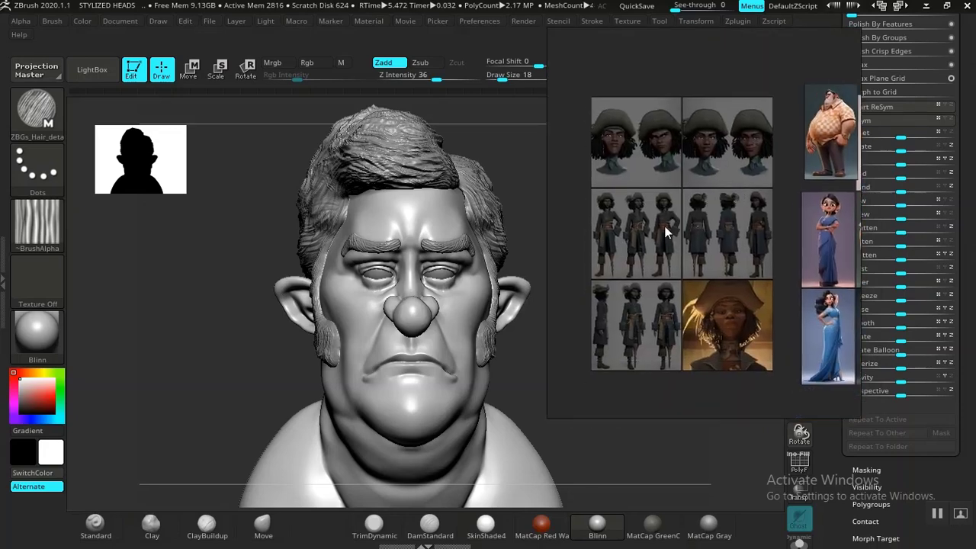
scroll(709, 191, up, 5)
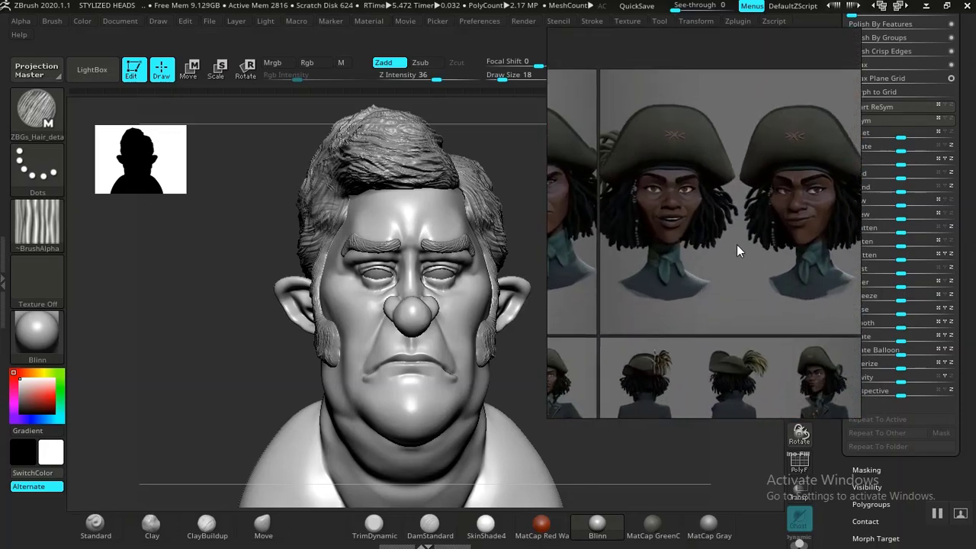
scroll(736, 245, up, 4)
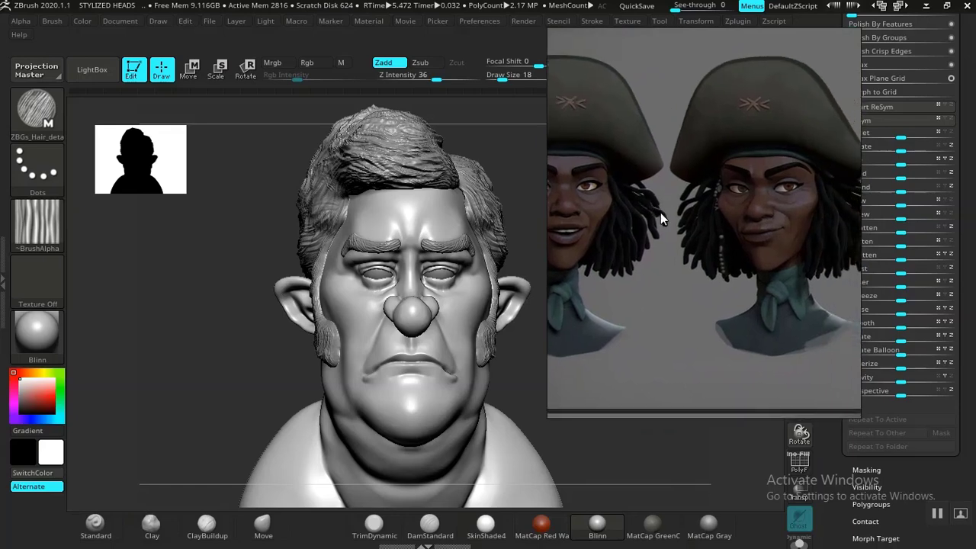
scroll(706, 219, up, 4)
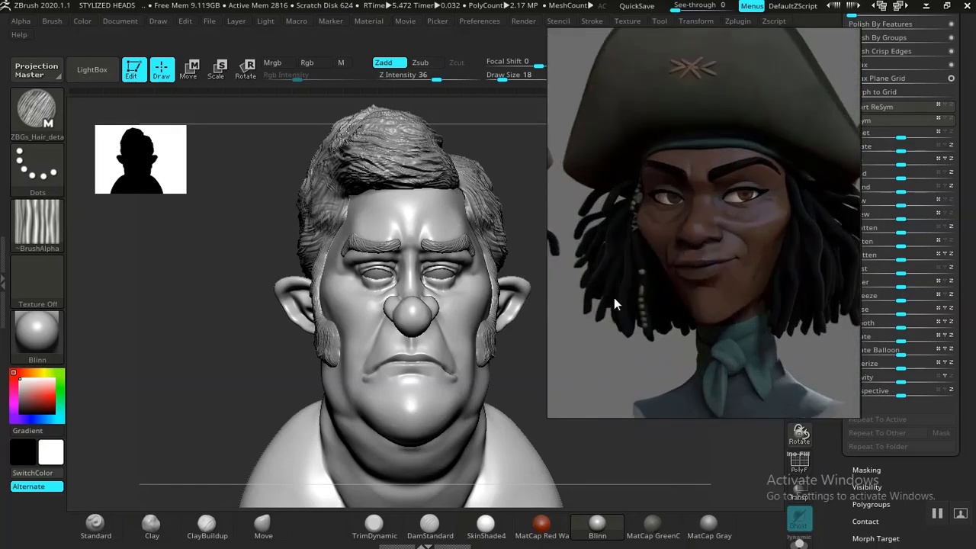
drag(708, 314, 222, 323)
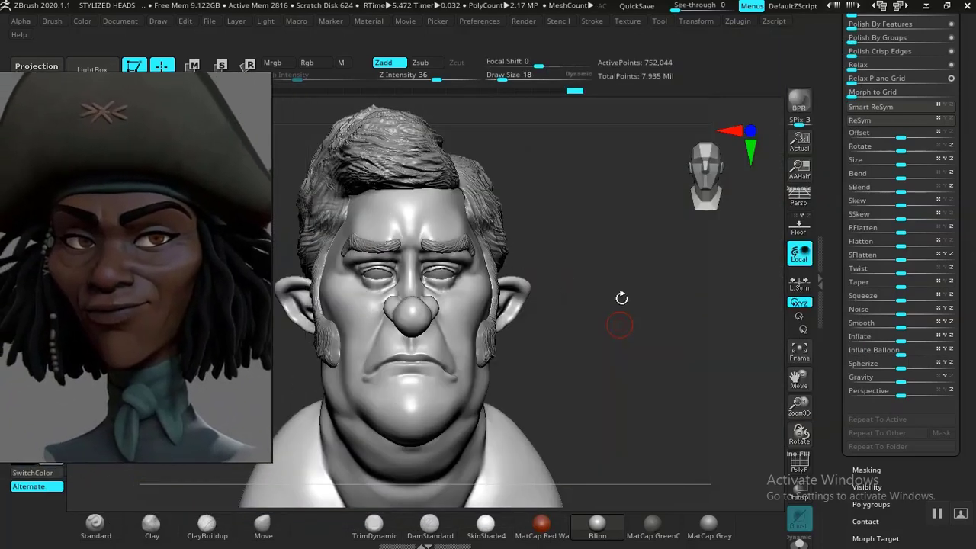
Expand the subtool list of the FAT MALE 03 tool and bring its bust, hair and eye parts into view.
scroll(838, 168, up, 5)
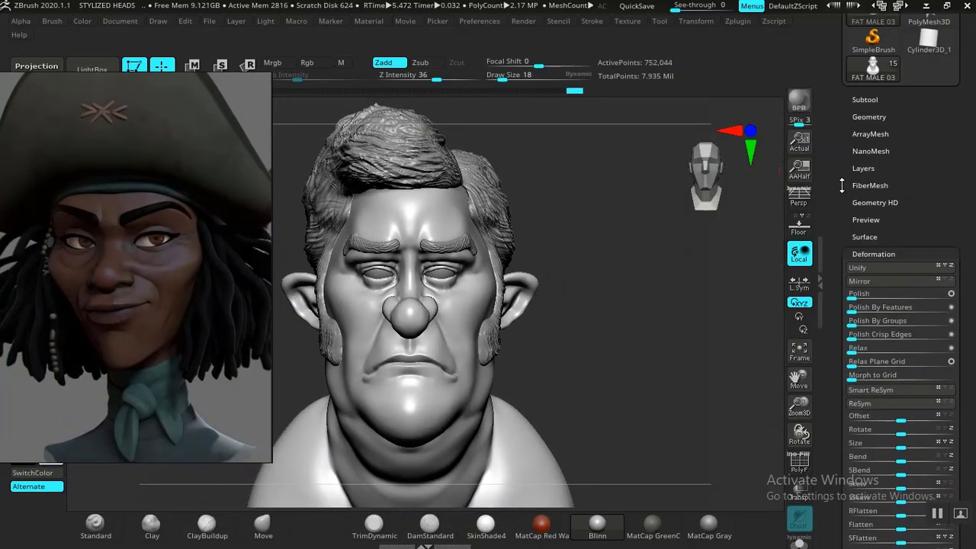
drag(846, 138, 846, 169)
click(867, 129)
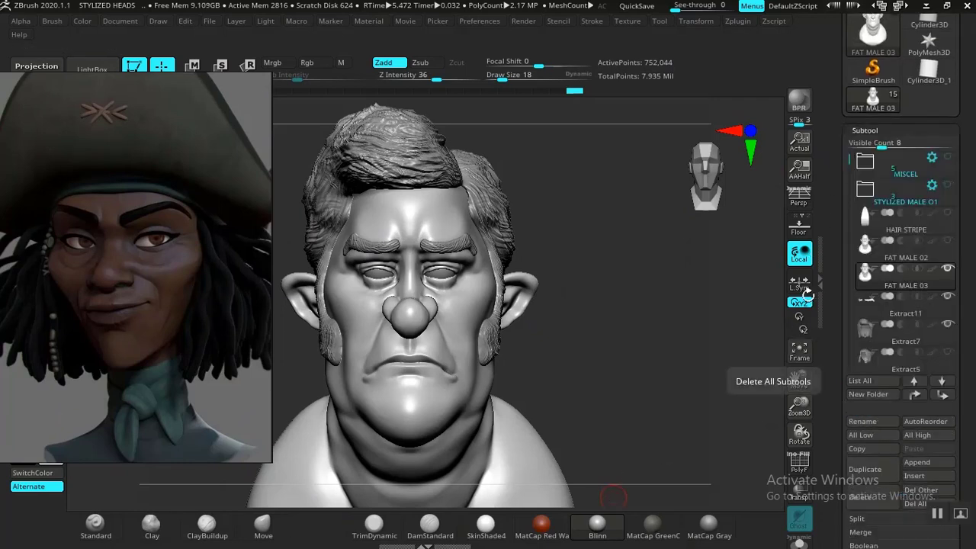
mouse_move(829, 284)
mouse_down()
mouse_move(830, 309)
mouse_move(847, 220)
mouse_move(834, 274)
mouse_up()
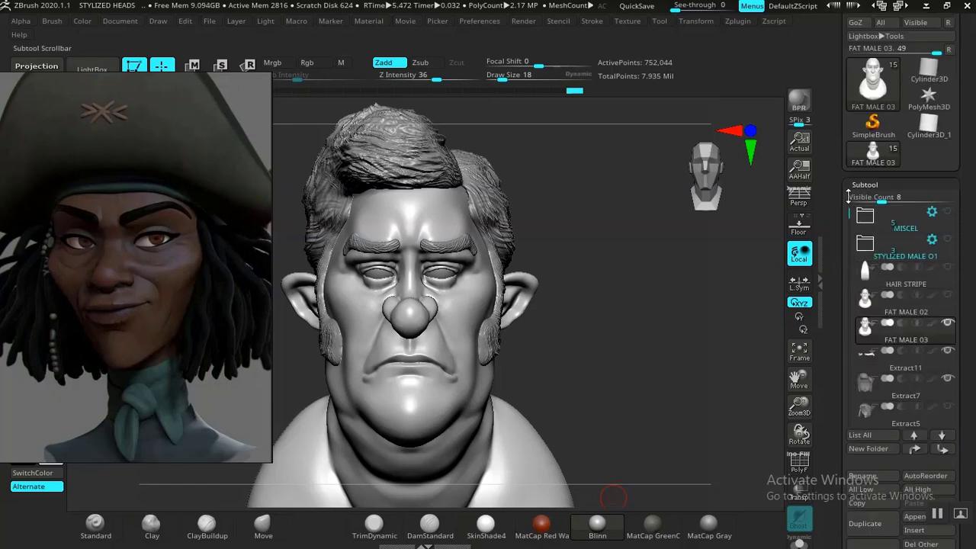
scroll(849, 196, down, 1)
scroll(825, 344, down, 1)
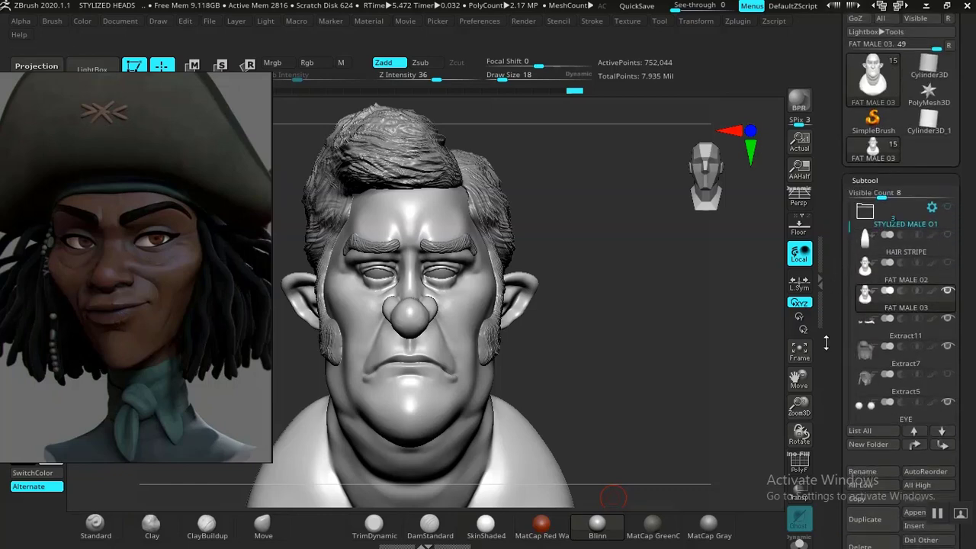
scroll(826, 344, down, 2)
scroll(830, 286, down, 2)
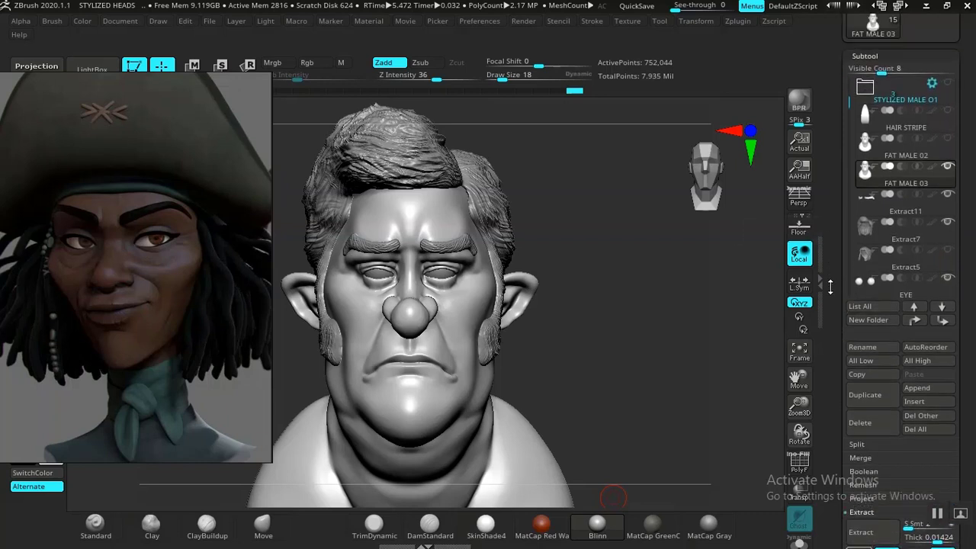
scroll(830, 286, up, 1)
scroll(832, 266, up, 1)
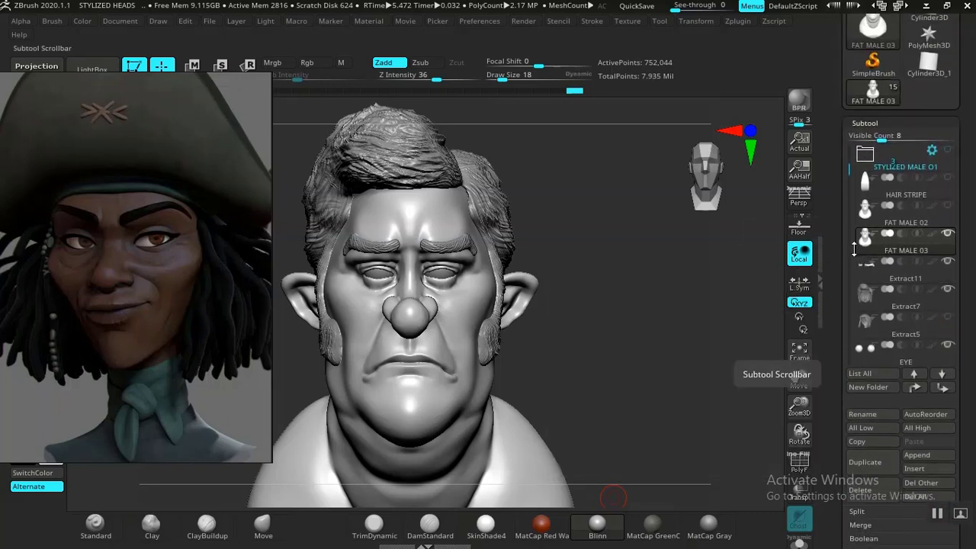
Create a subtool folder named FAT GUY STLIZED around the FAT MALE 02 subtool.
mouse_move(875, 228)
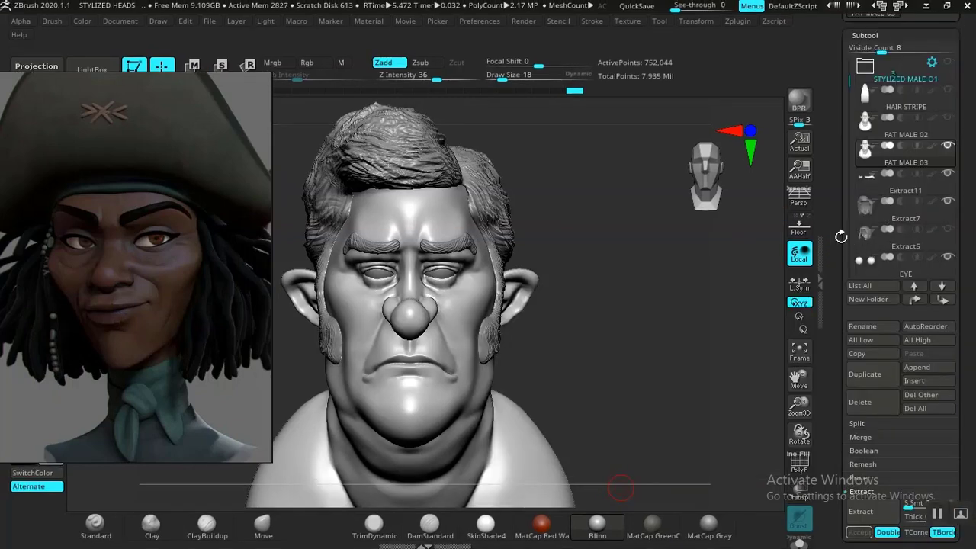
scroll(900, 229, down, 3)
mouse_move(884, 114)
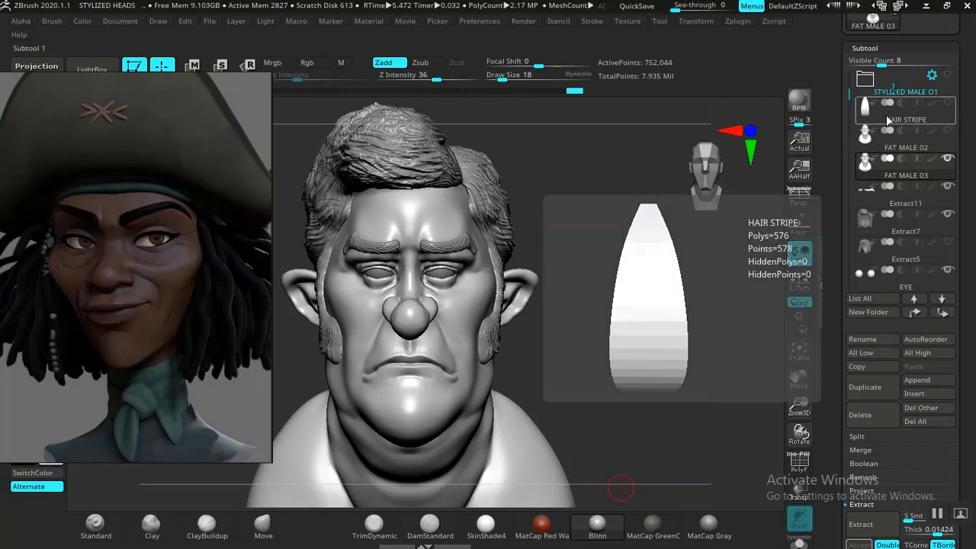
mouse_move(886, 145)
mouse_move(886, 162)
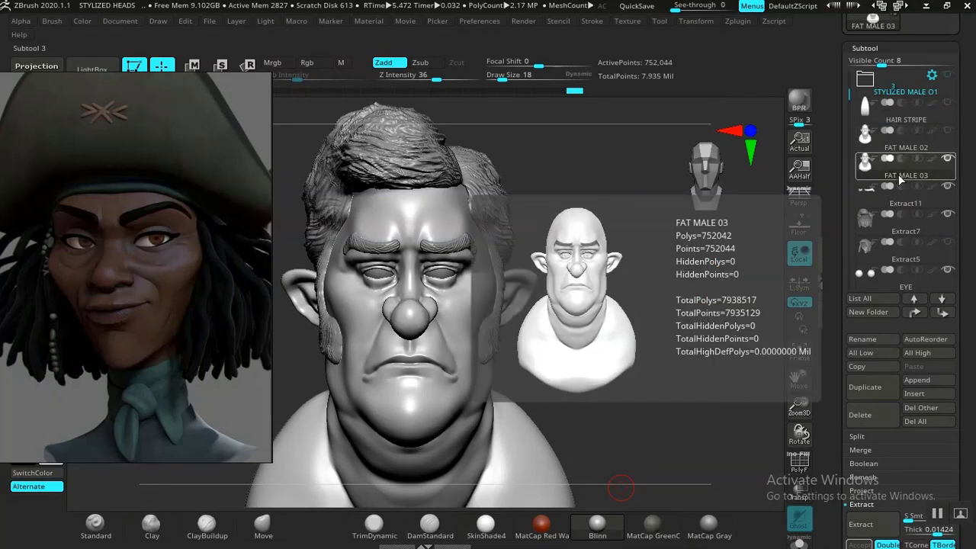
click(907, 153)
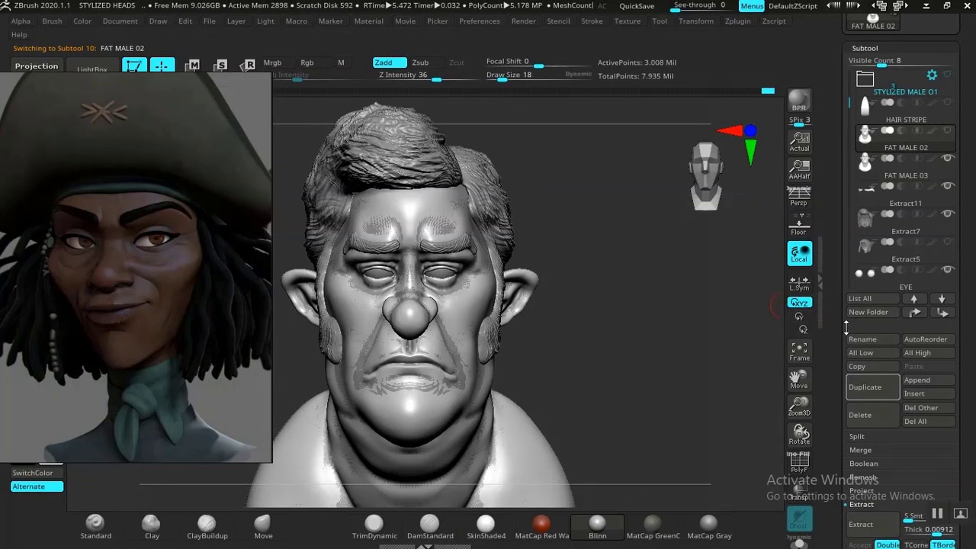
click(862, 316)
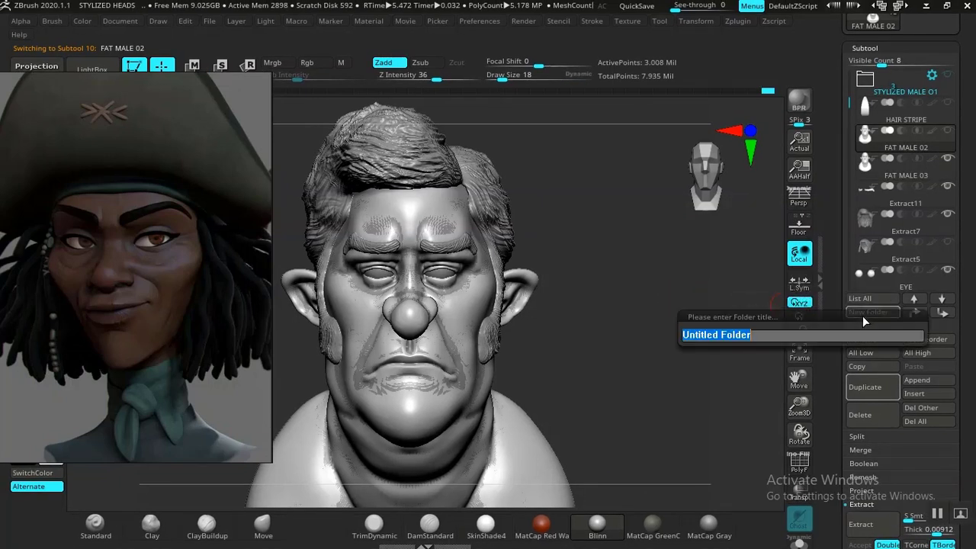
text(FAT GUY STLIZED)
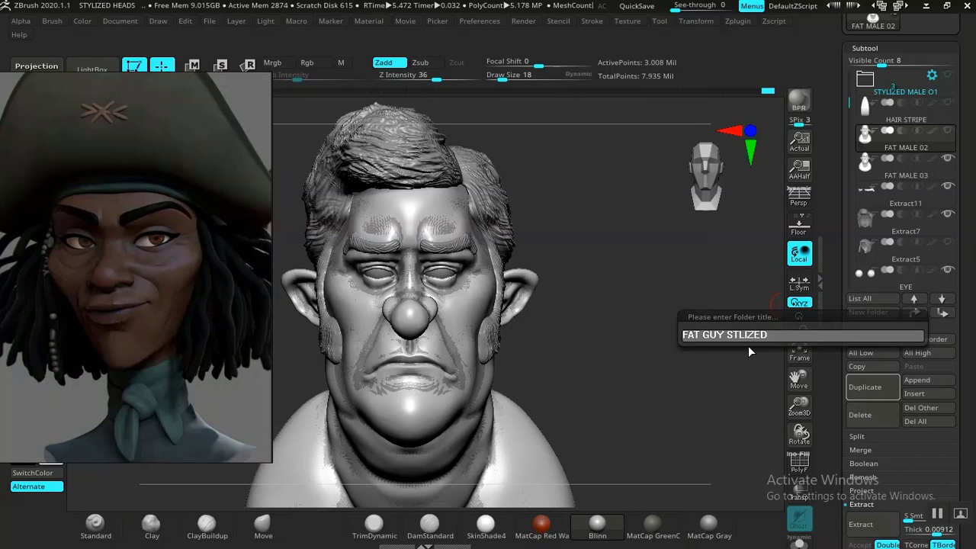
key(Return)
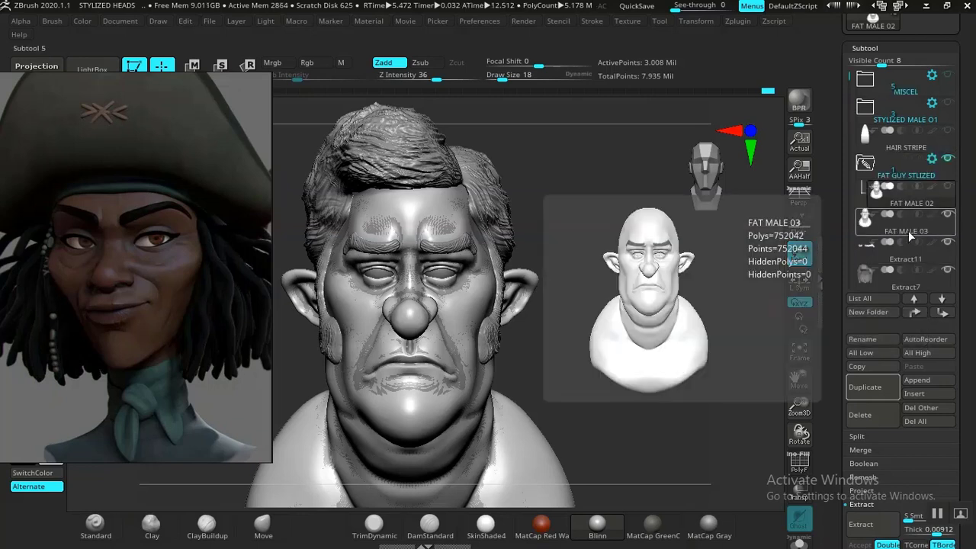
Move the FAT MALE 03, Extract11, Extract7, Extract5 and EYE subtools into the FAT GUY STLIZED folder.
drag(911, 234, 916, 210)
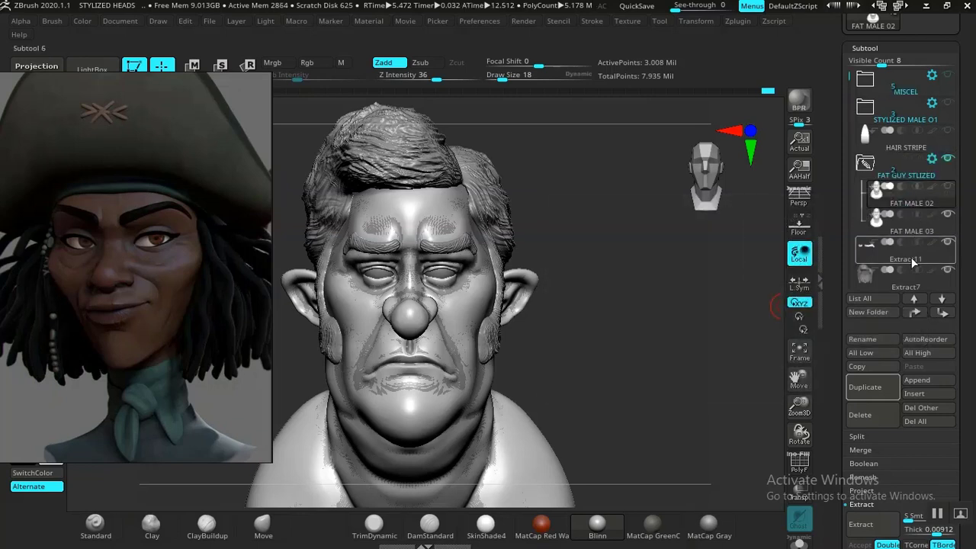
drag(910, 259, 915, 213)
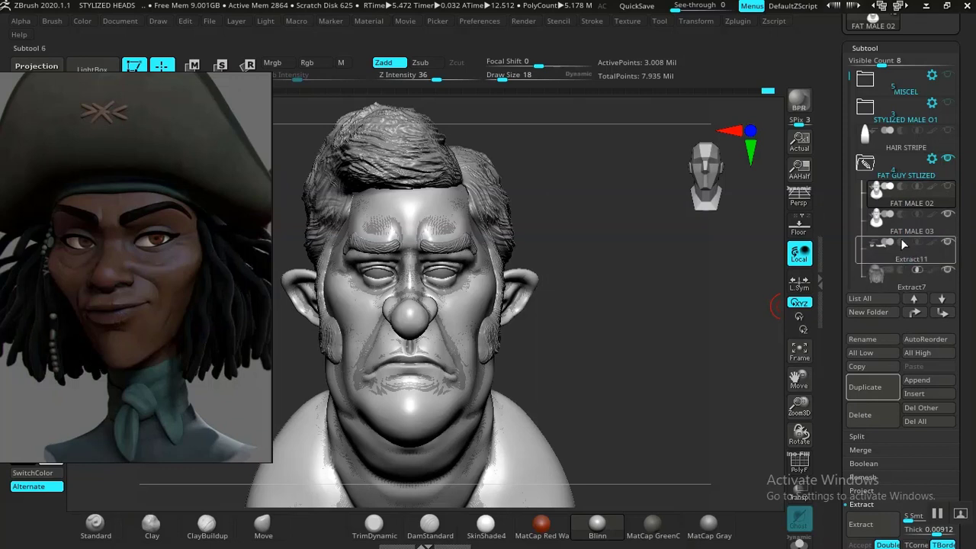
click(847, 177)
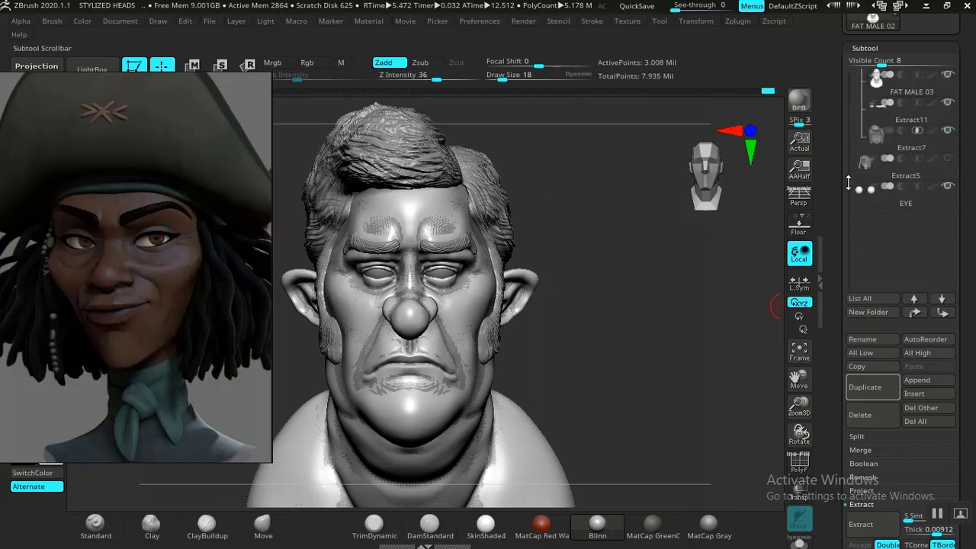
drag(890, 196, 915, 165)
click(916, 200)
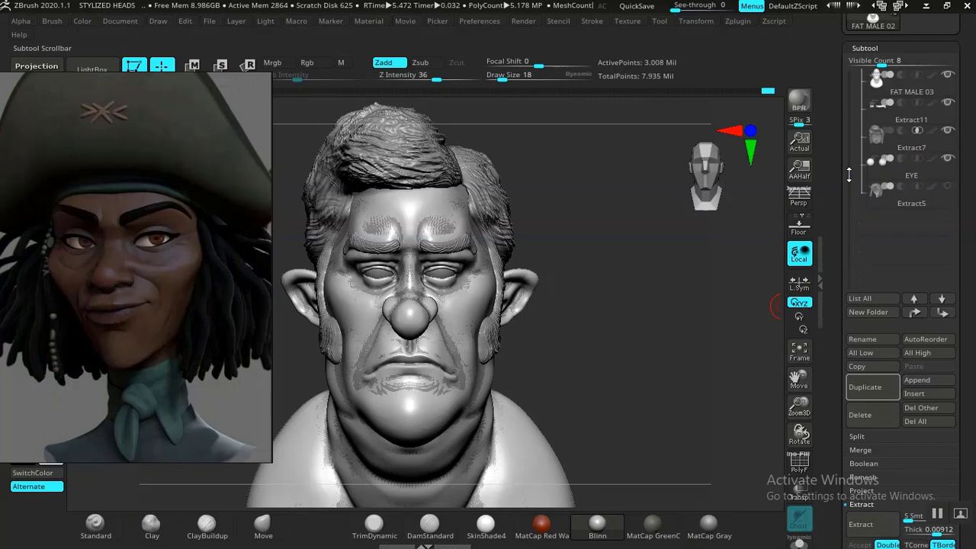
Collapse the FAT GUY STLIZED folder and show it together with the other subtool folders.
drag(848, 175, 848, 130)
click(866, 100)
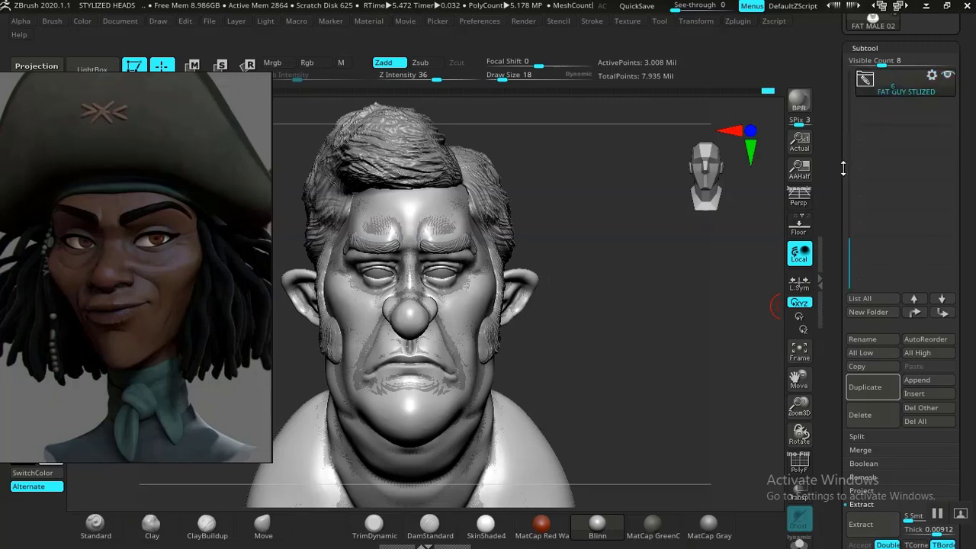
drag(848, 247, 847, 126)
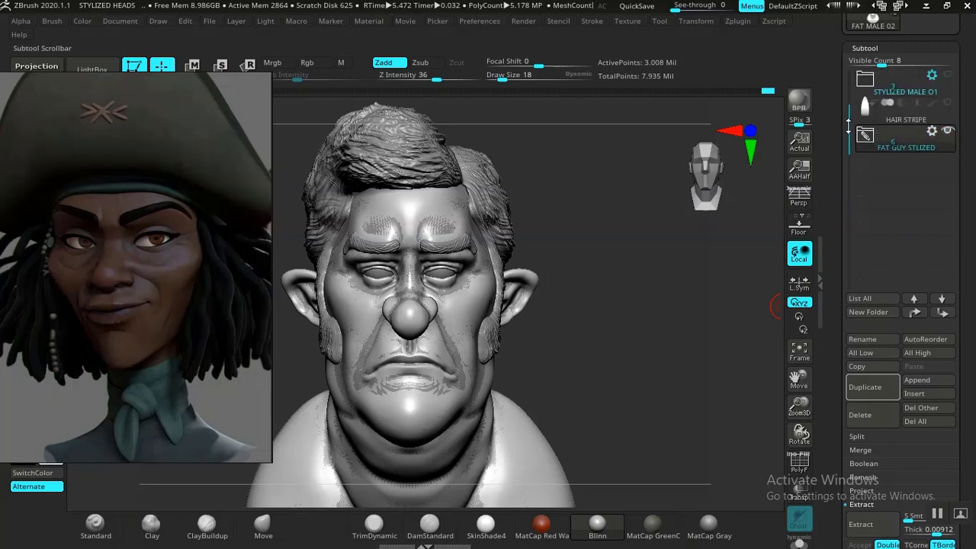
Hide the FAT GUY STLIZED folder and show the STYLIZED MALE O1 folder's head instead.
click(947, 130)
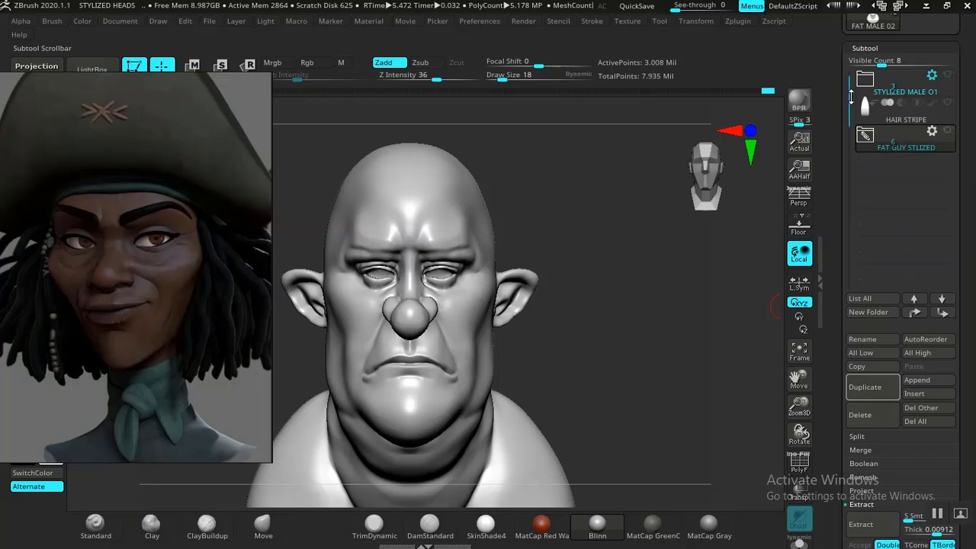
drag(850, 95, 849, 72)
click(938, 132)
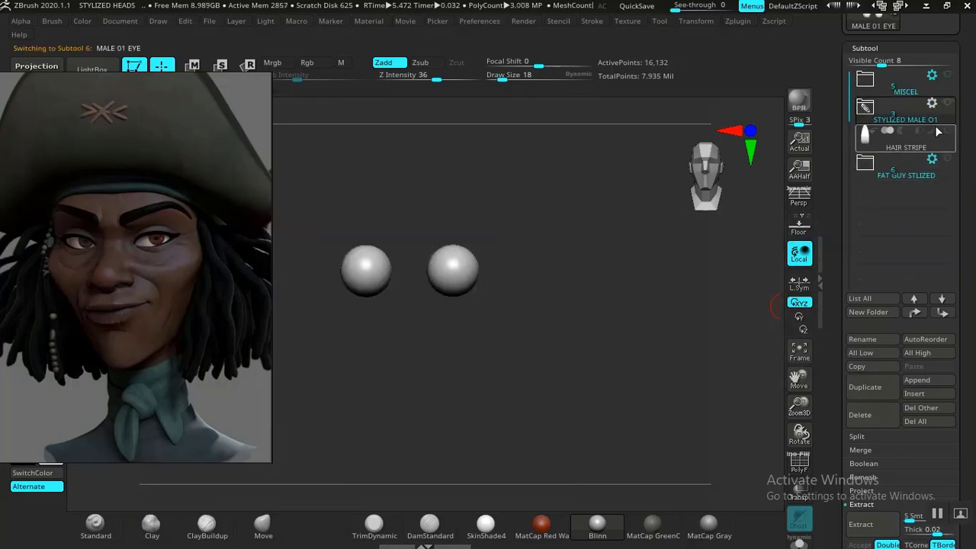
click(946, 102)
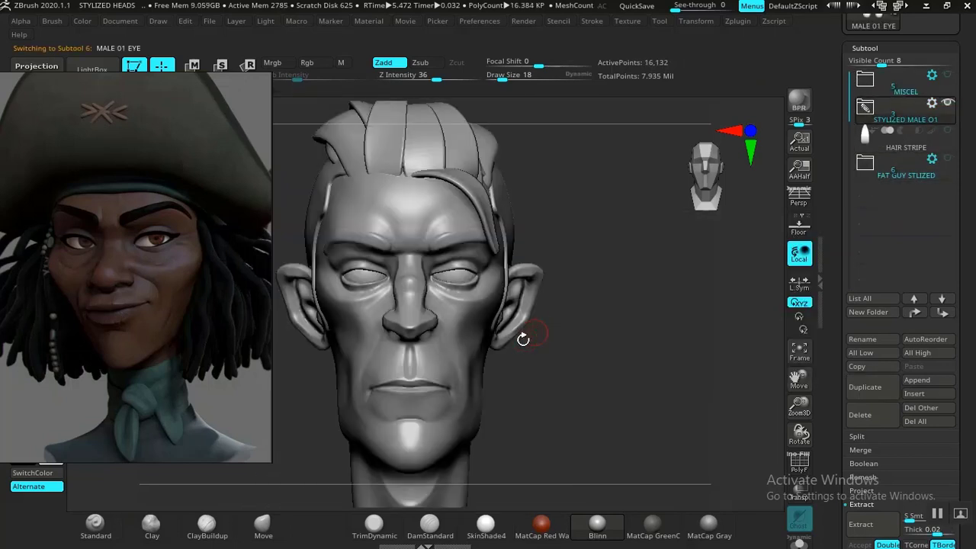
mouse_move(559, 356)
mouse_down()
mouse_move(584, 349)
mouse_move(584, 398)
mouse_move(615, 399)
mouse_move(662, 374)
mouse_move(594, 346)
mouse_move(762, 387)
mouse_up()
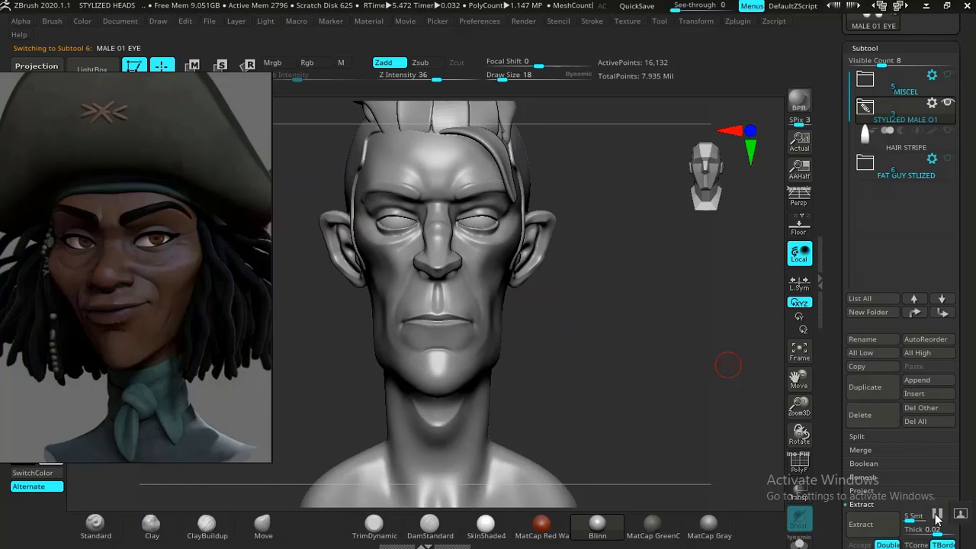
mouse_move(647, 353)
mouse_down()
mouse_move(640, 297)
mouse_move(634, 401)
mouse_move(625, 389)
mouse_move(658, 344)
mouse_move(632, 350)
mouse_move(620, 405)
mouse_move(636, 375)
mouse_move(648, 400)
mouse_up()
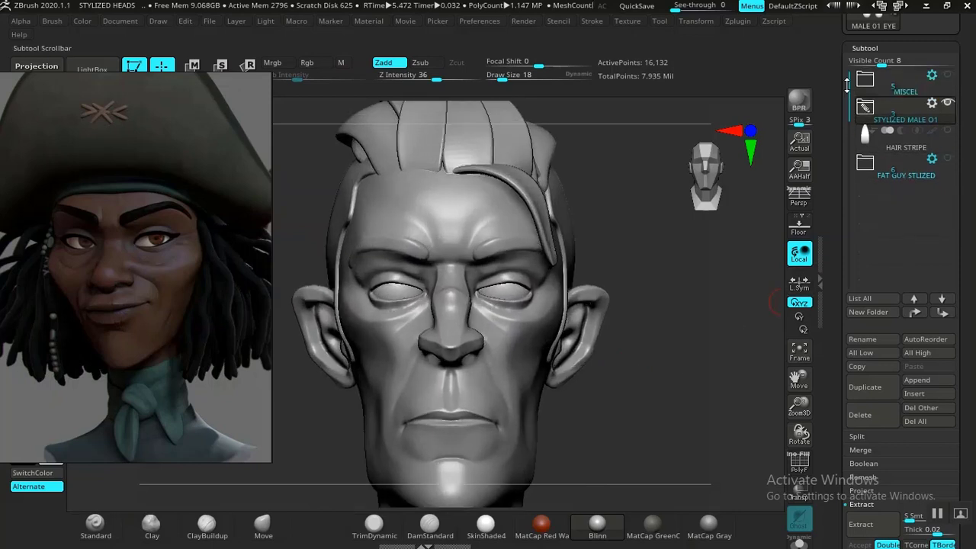
Duplicate the STYLIZED MALE O1 folder with all its subtools and move the copy below the FAT GUY STLIZED folder.
scroll(832, 258, down, 2)
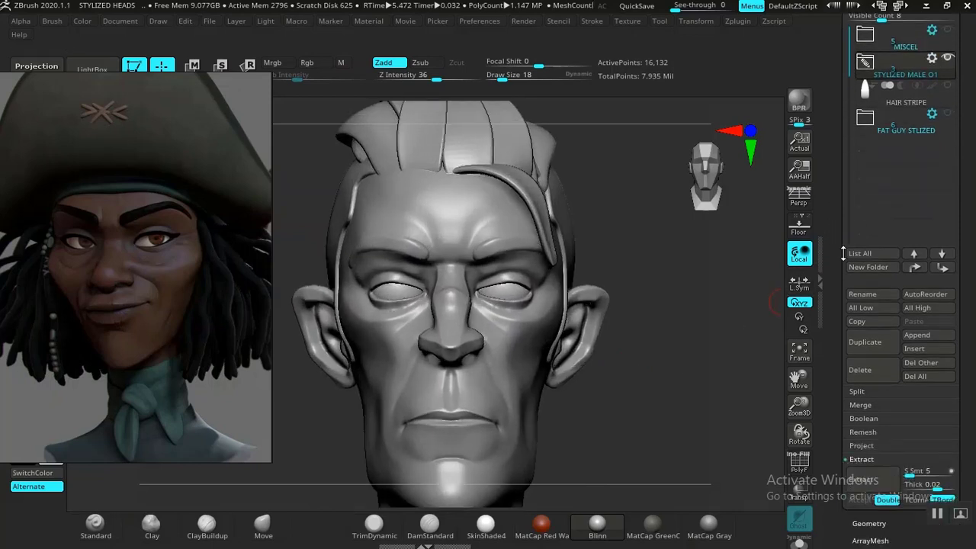
click(865, 342)
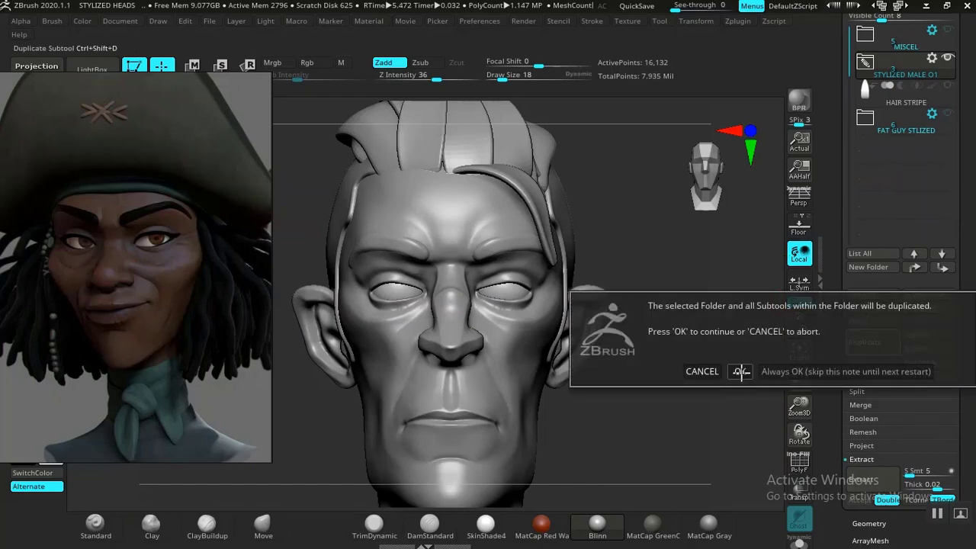
click(740, 371)
scroll(847, 90, down, 1)
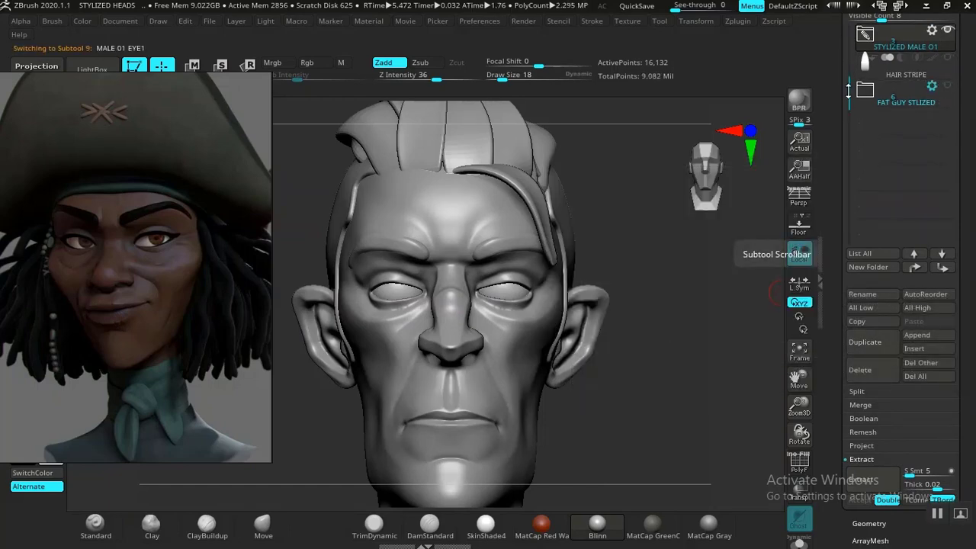
scroll(848, 90, up, 2)
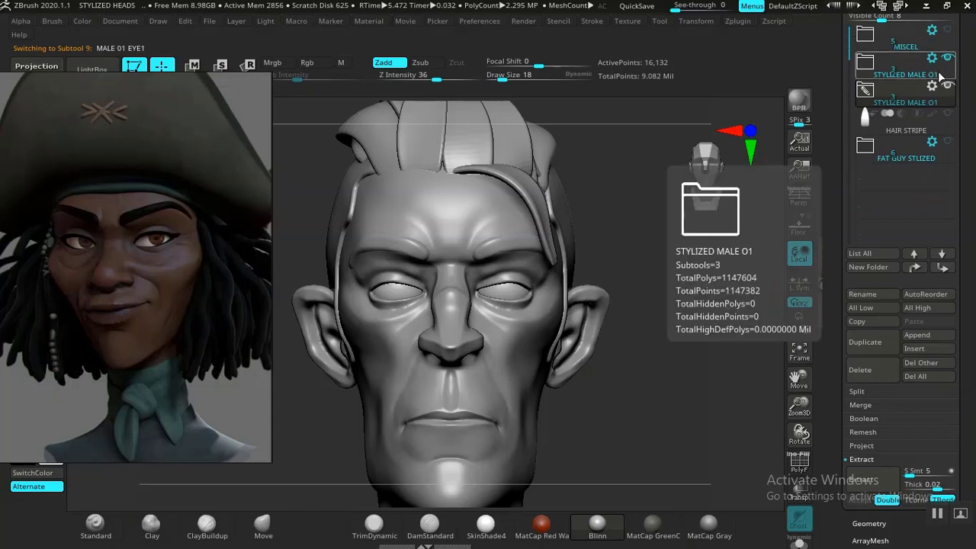
drag(907, 101, 893, 176)
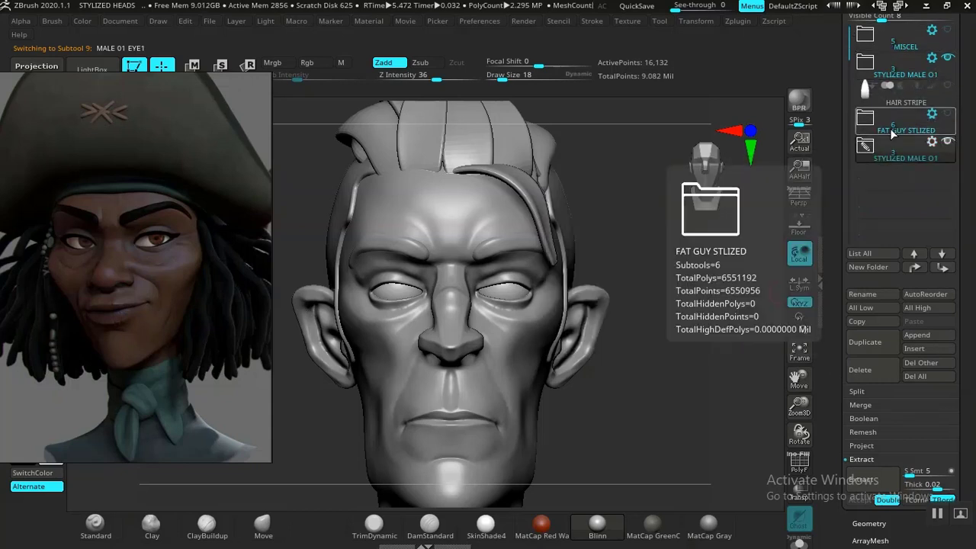
Move the HAIR STRIPE subtool into the MISCEL folder and hide MALE 01 HAIR1 in the duplicated STYLIZED MALE O1 folder.
drag(900, 101, 902, 48)
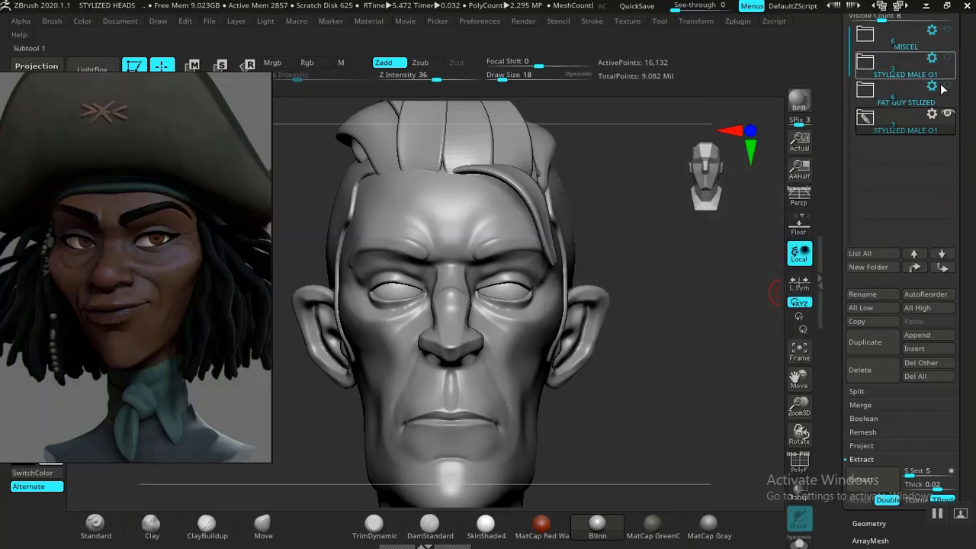
click(864, 119)
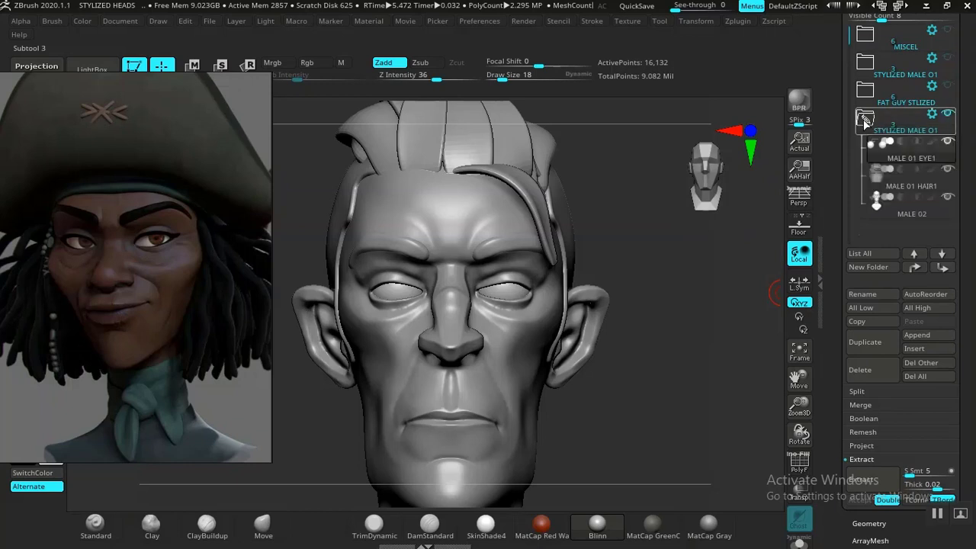
click(947, 171)
mouse_move(919, 193)
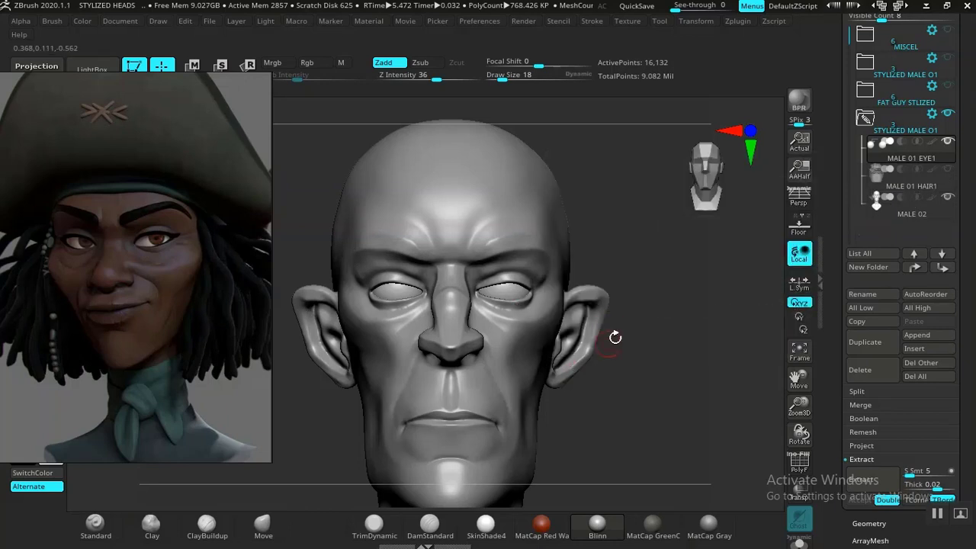
Choose the Move brush and make the MALE 02 bust the active subtool.
mouse_move(620, 374)
alt+mouse_down()
mouse_move(614, 277)
mouse_move(632, 350)
mouse_move(621, 389)
alt+mouse_up()
alt+drag(620, 389, 608, 211)
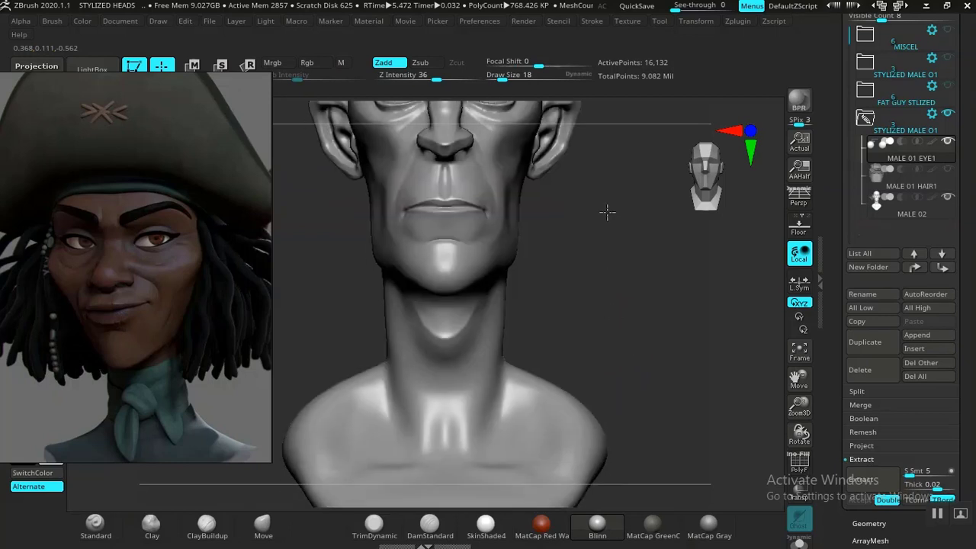
drag(628, 322, 556, 304)
mouse_move(665, 317)
mouse_down()
mouse_move(613, 266)
mouse_move(581, 327)
mouse_move(576, 373)
mouse_up()
drag(630, 296, 414, 344)
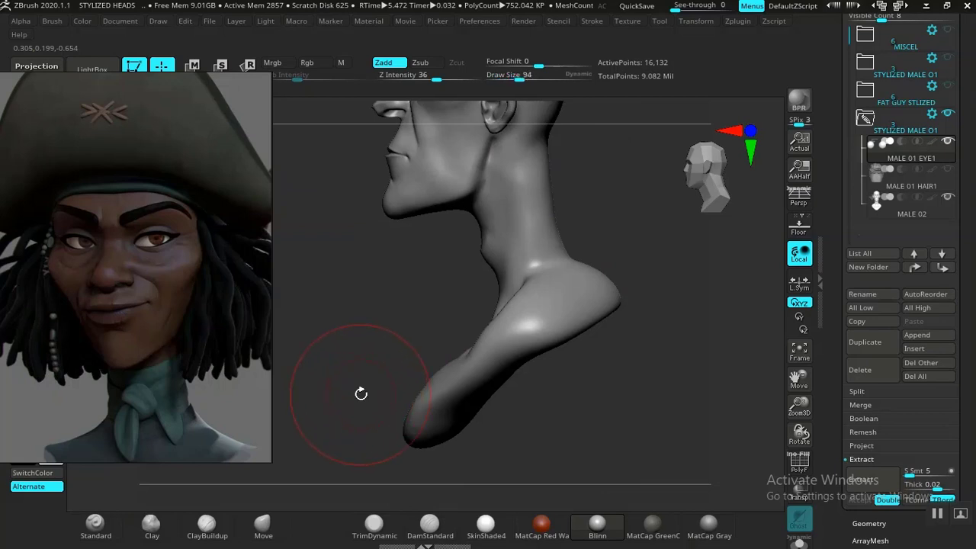
key(b)
key(m)
key(v)
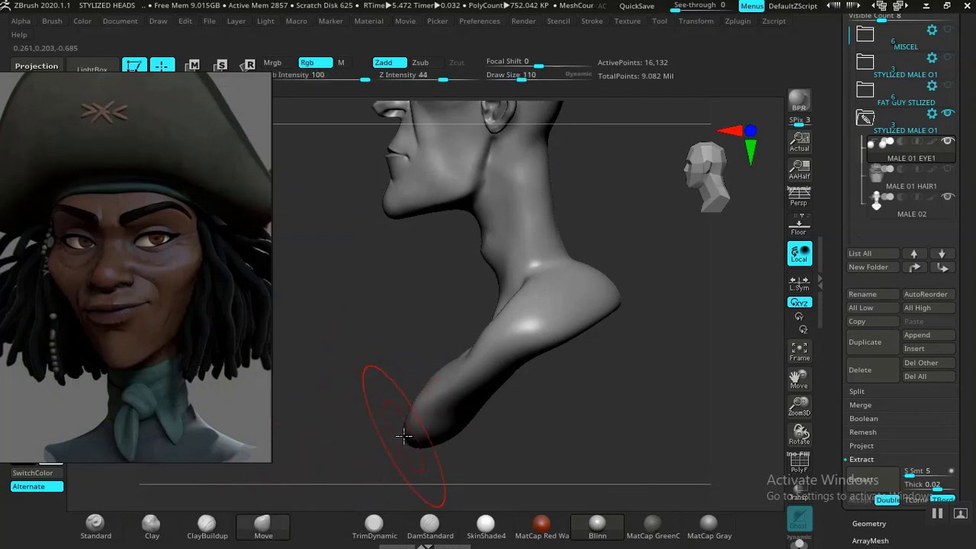
key(ctrl+z)
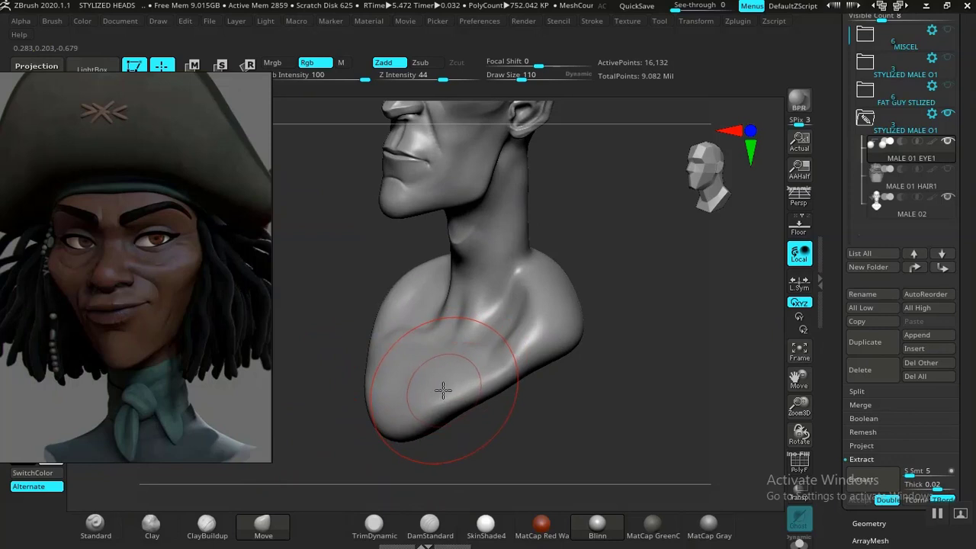
drag(501, 433, 426, 398)
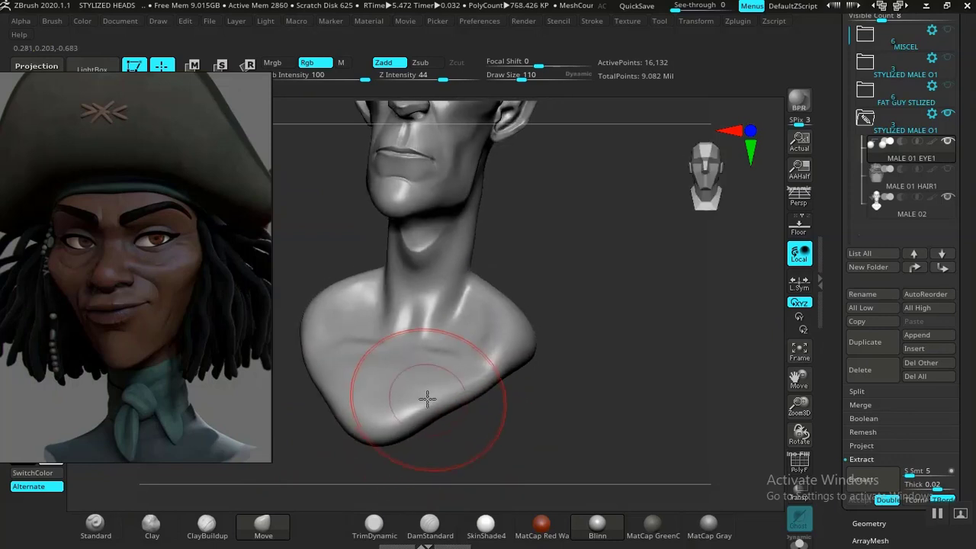
alt+click(432, 272)
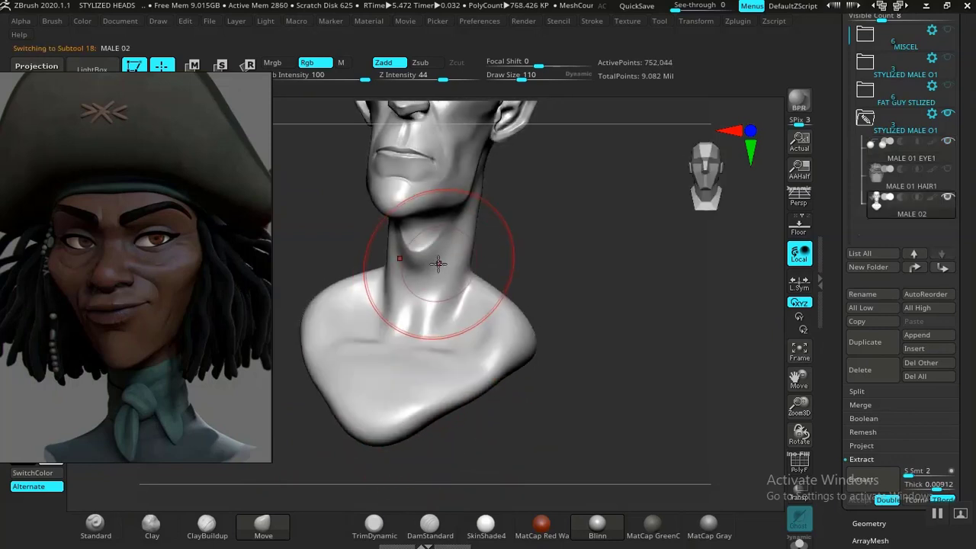
Push the lower front tip of the MALE 02 bust's chest up and inward with the Move brush.
drag(437, 432, 392, 424)
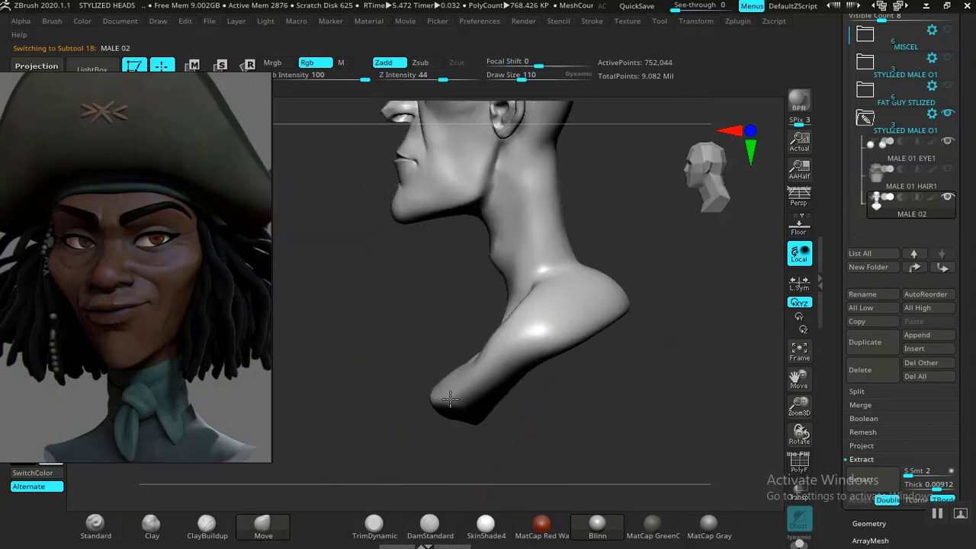
mouse_move(453, 416)
mouse_down()
mouse_move(477, 383)
mouse_move(464, 384)
mouse_up()
mouse_move(520, 417)
mouse_down()
mouse_move(658, 414)
mouse_move(566, 403)
mouse_move(653, 398)
mouse_move(505, 413)
mouse_move(525, 328)
mouse_move(446, 375)
mouse_up()
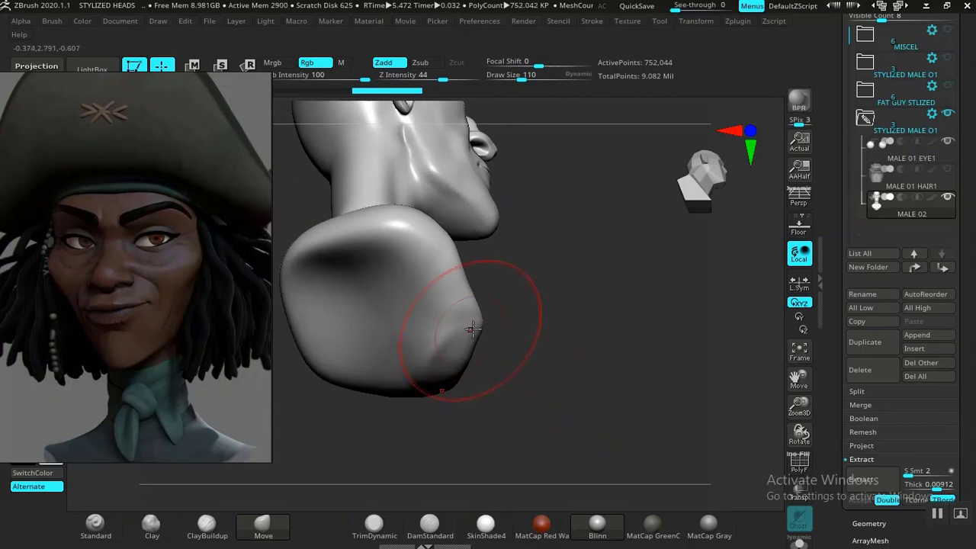
drag(465, 317, 461, 321)
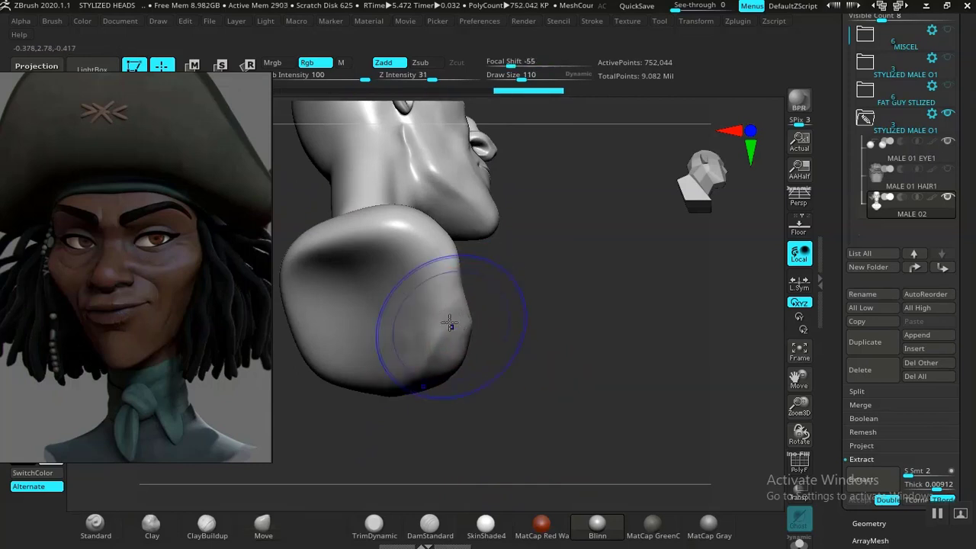
Set the Smooth brush's Z Intensity to 100 and smooth the bust's underside and lower edge at a lower subdivision level.
shift+drag(425, 348, 404, 338)
click(431, 77)
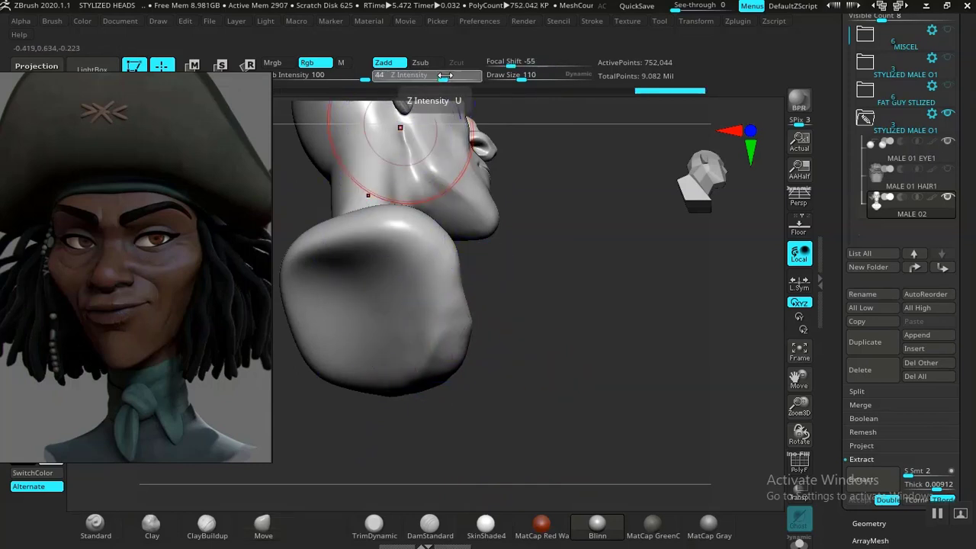
text(100)
key(Return)
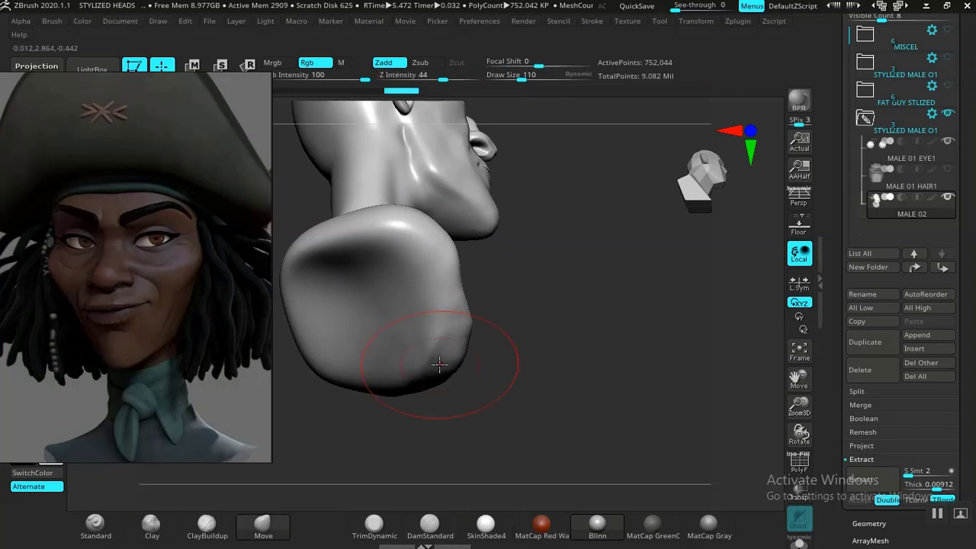
shift+drag(403, 359, 402, 328)
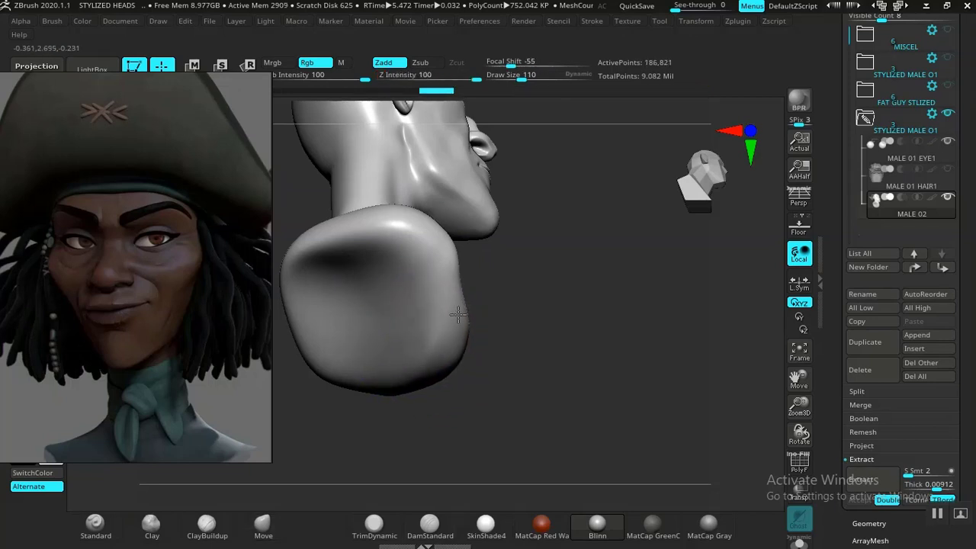
Adjust the upper chest and collarbone area of the bust with the Move brush and soften the forms there.
mouse_move(460, 349)
mouse_down()
mouse_move(577, 315)
mouse_move(625, 327)
mouse_move(628, 278)
mouse_up()
key(b)
key(m)
key(v)
drag(579, 345, 495, 408)
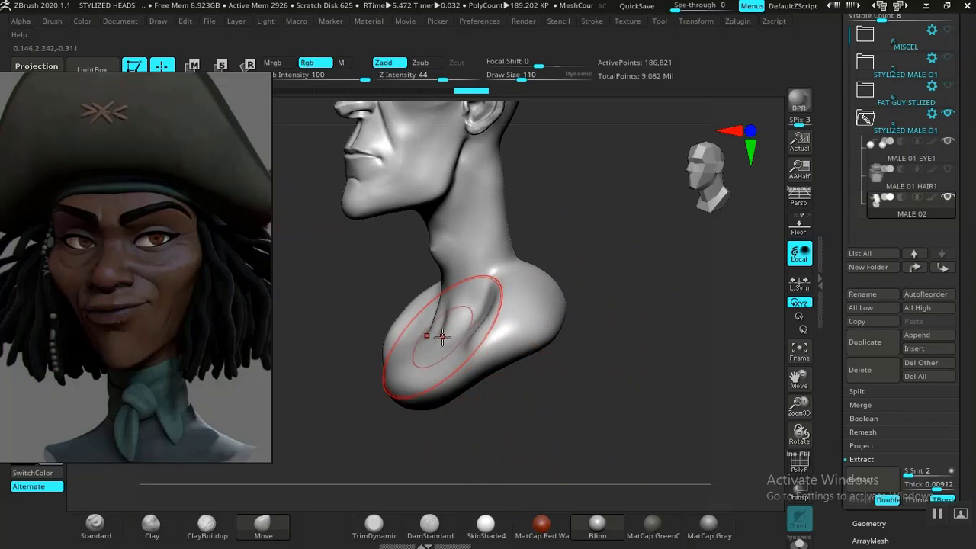
drag(443, 330, 447, 321)
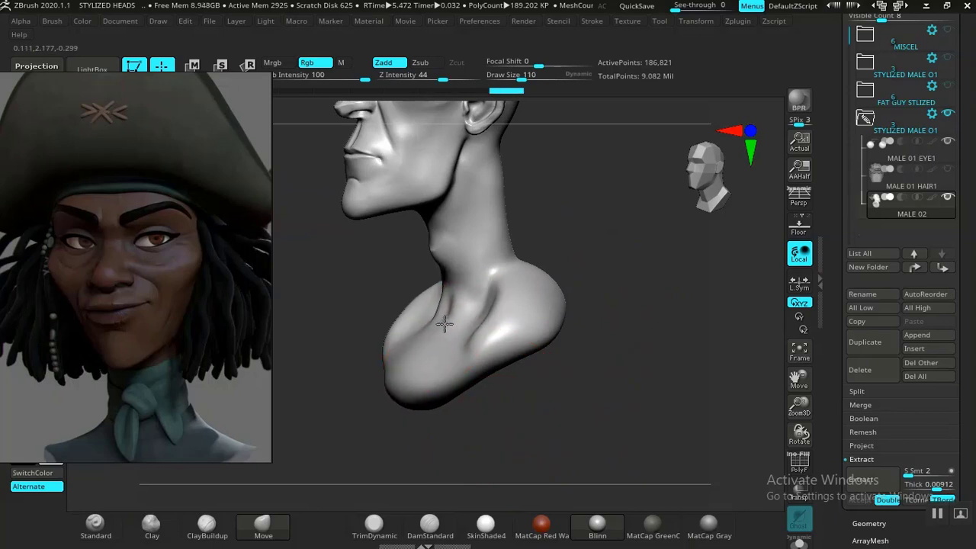
shift+drag(633, 364, 590, 370)
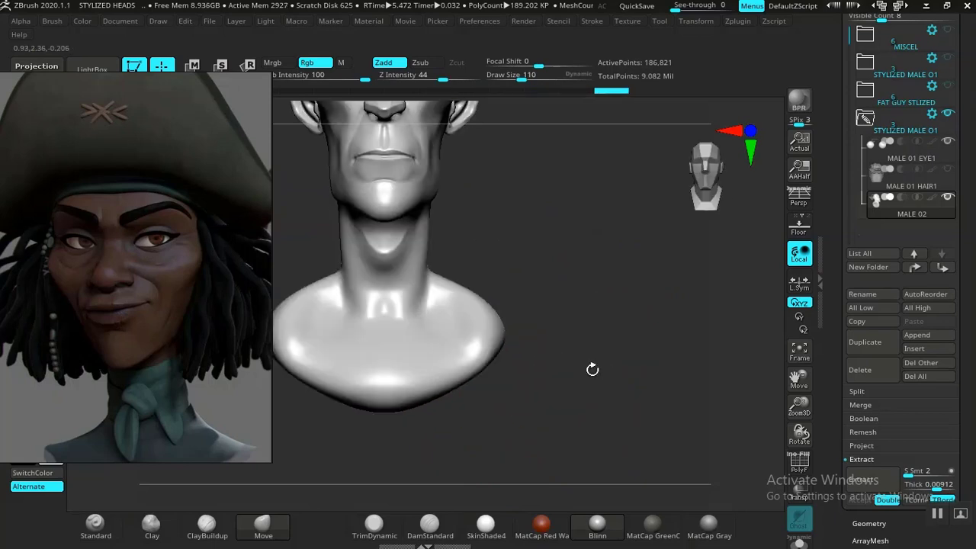
key(b)
key(m)
key(v)
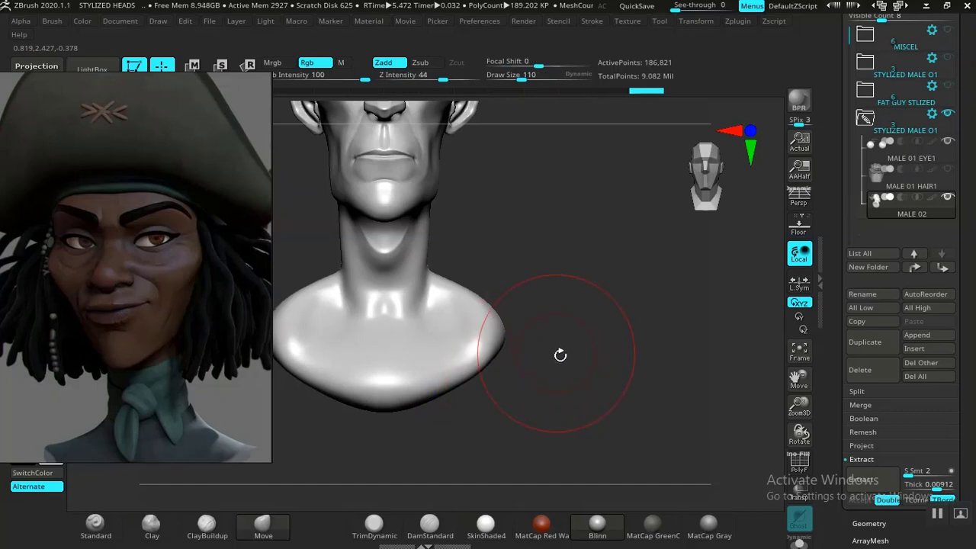
Examine the face and overall proportions of the hairless MALE 02 head from the front.
key(f)
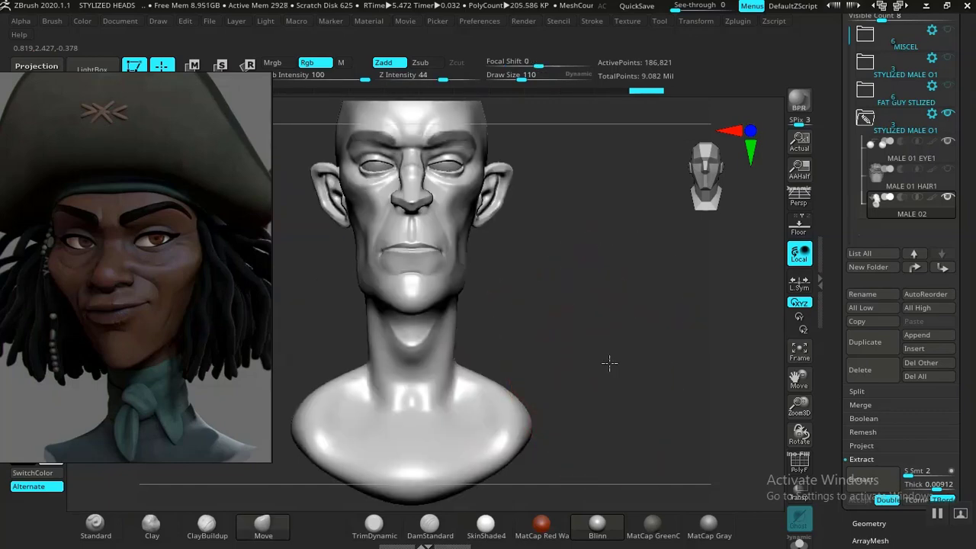
alt+drag(669, 361, 631, 402)
alt+drag(598, 292, 626, 359)
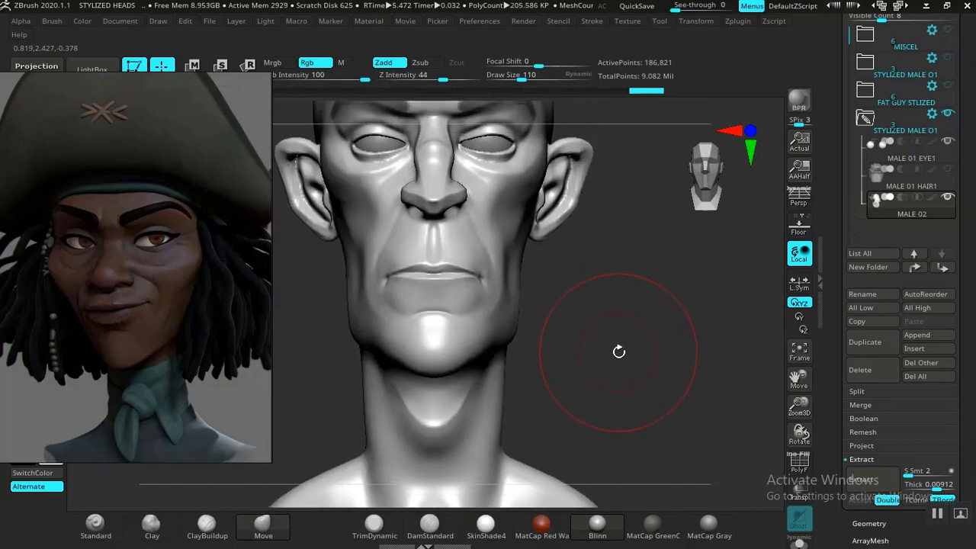
alt+drag(615, 322, 632, 455)
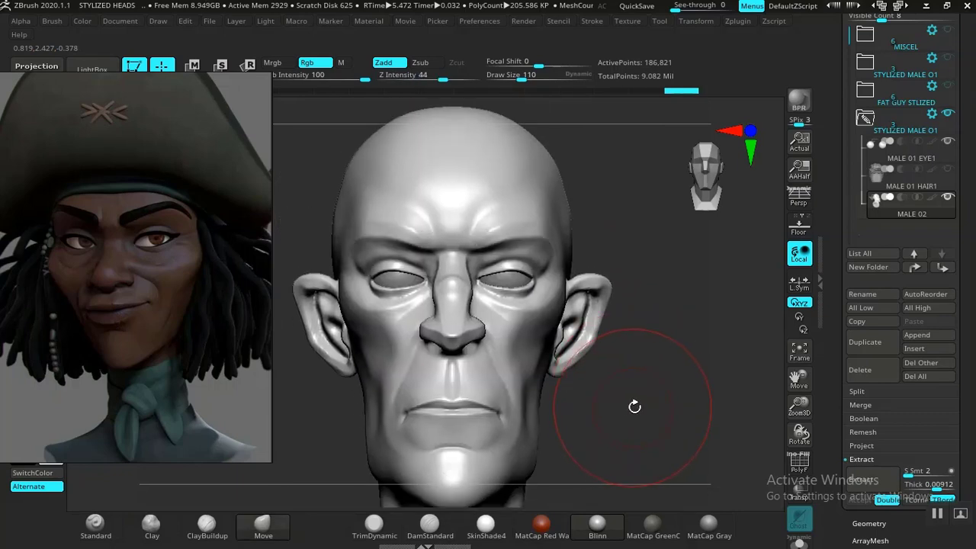
alt+drag(633, 405, 599, 377)
alt+drag(588, 315, 647, 437)
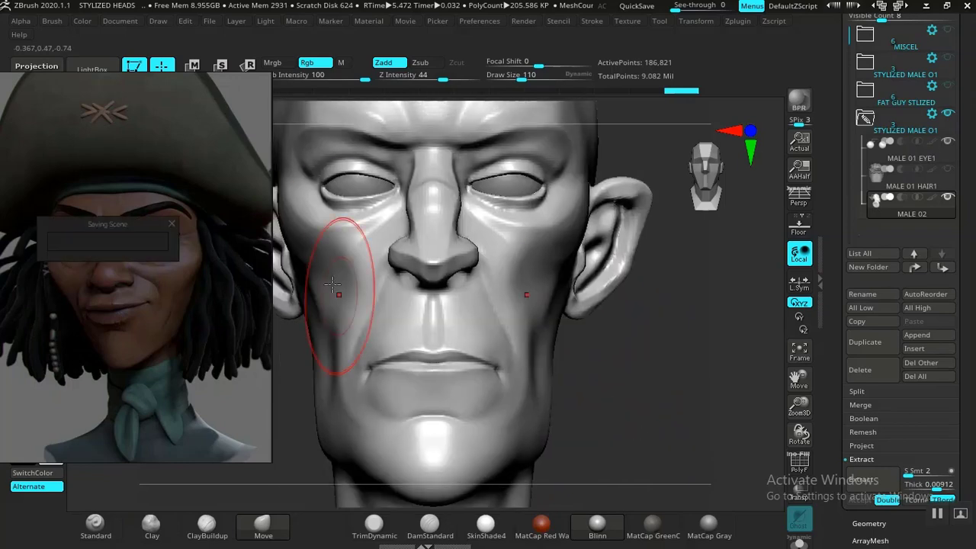
alt+drag(656, 391, 630, 369)
alt+drag(690, 441, 643, 270)
mouse_move(642, 343)
alt+mouse_down()
mouse_move(629, 344)
mouse_move(632, 358)
alt+mouse_up()
alt+drag(634, 392, 615, 373)
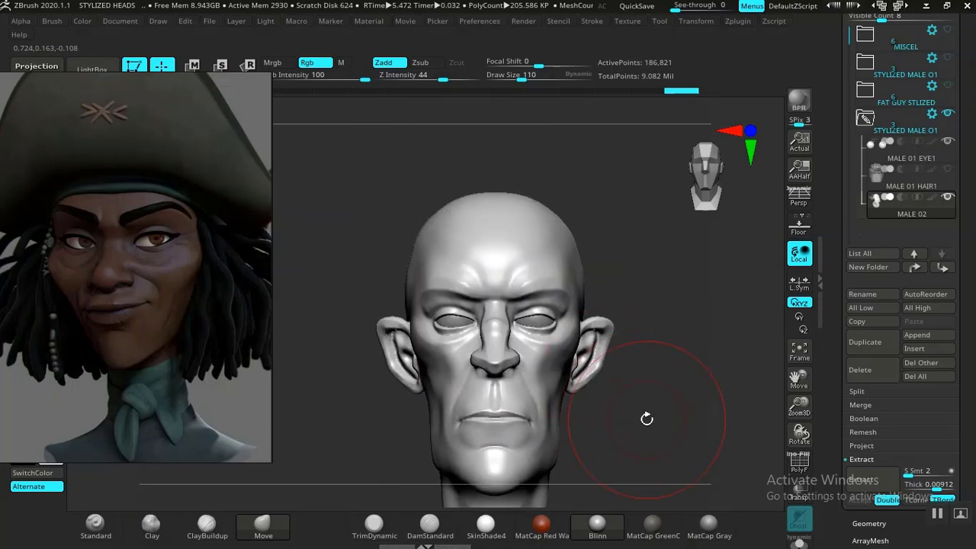
alt+drag(647, 419, 601, 370)
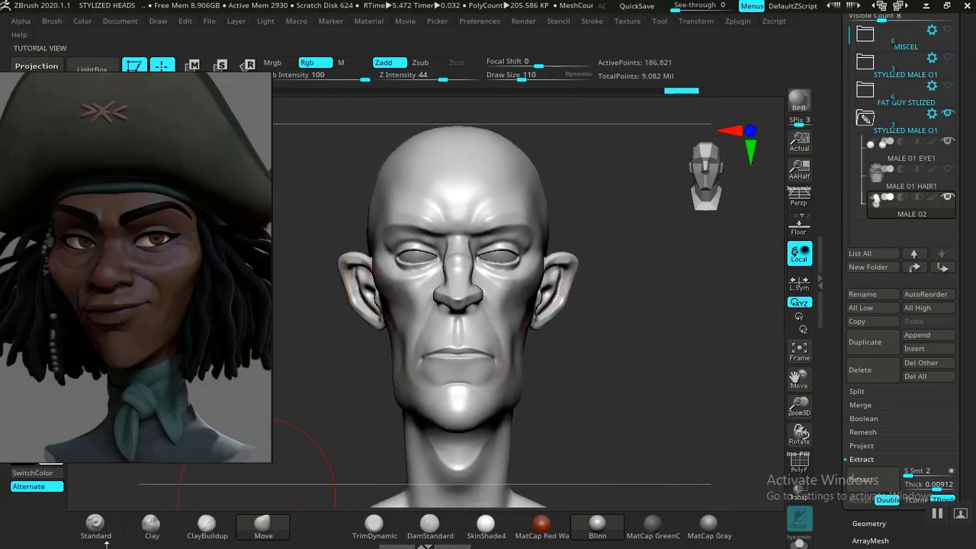
Move the reference board to the other side of the canvas and study the pirate character's head and full-body views.
scroll(128, 353, down, 3)
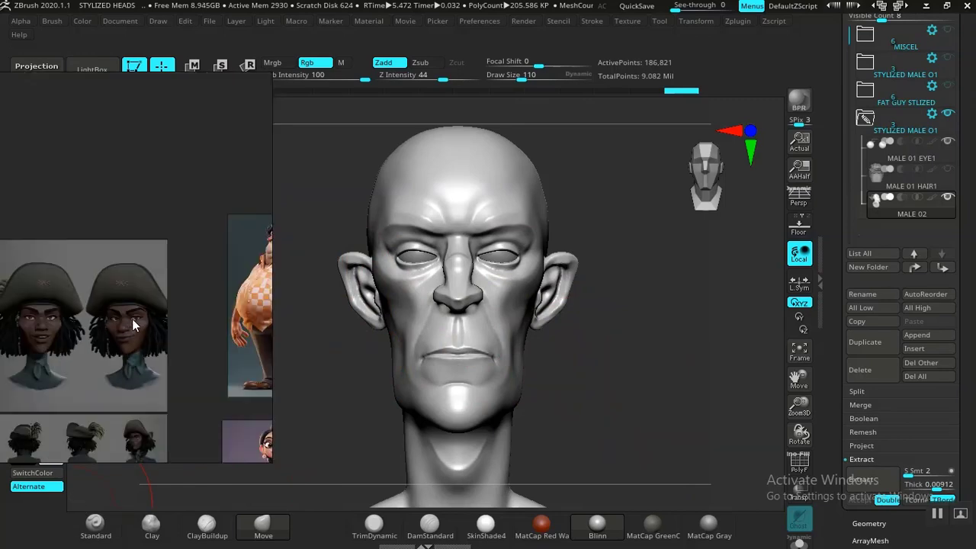
right_drag(132, 319, 807, 279)
middle_drag(760, 280, 839, 162)
scroll(754, 298, up, 2)
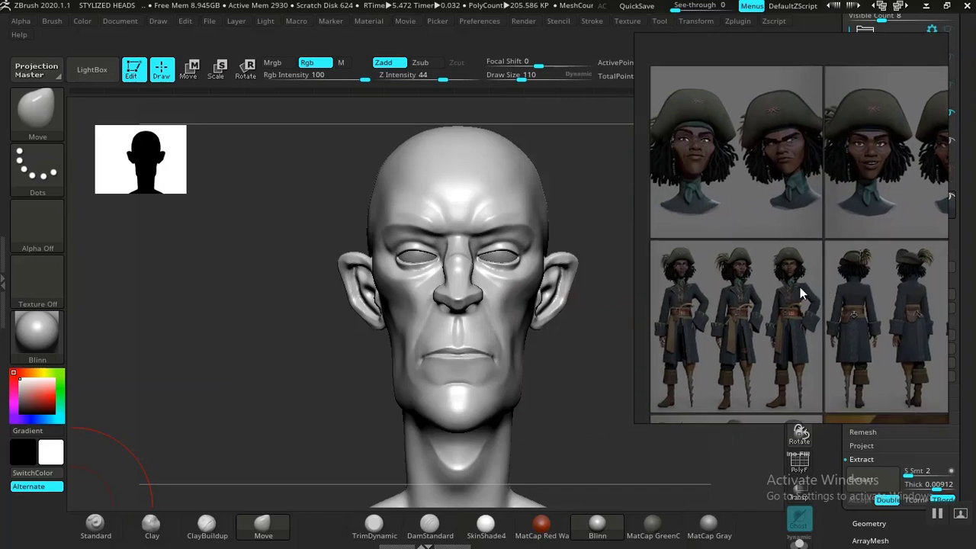
scroll(747, 299, up, 2)
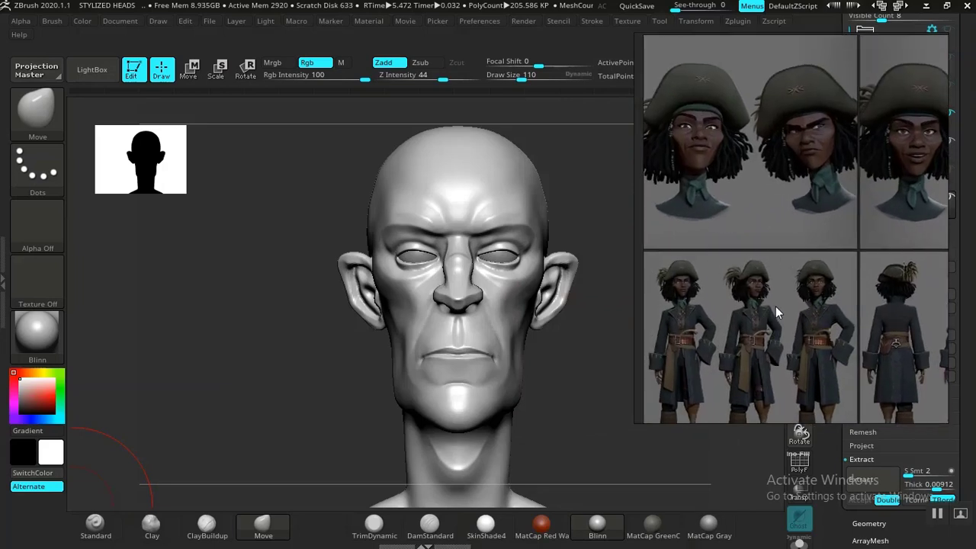
scroll(781, 308, up, 1)
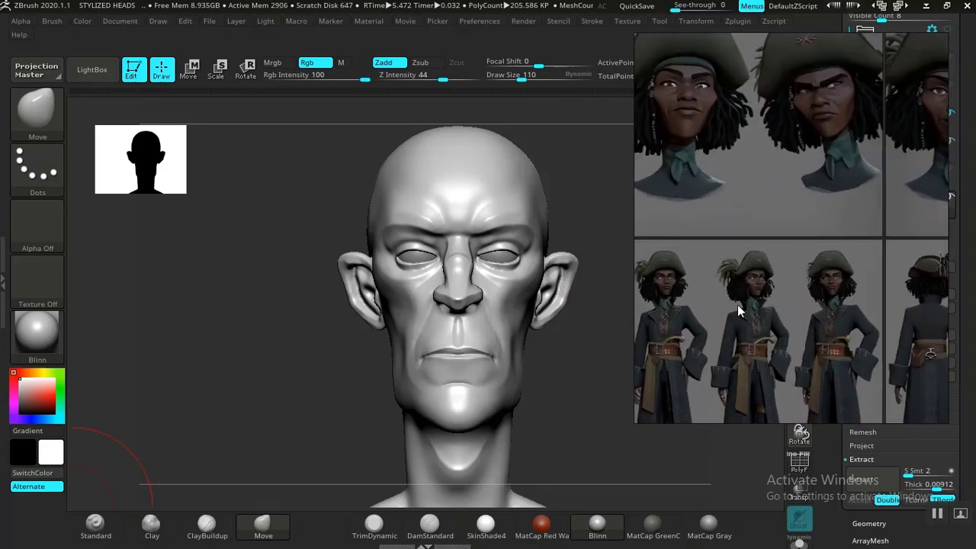
scroll(748, 301, up, 4)
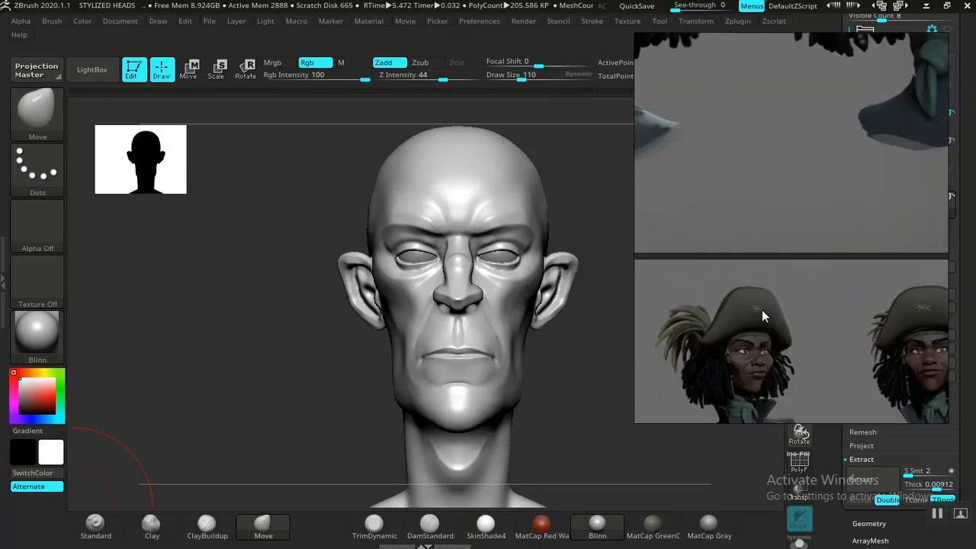
scroll(792, 251, up, 3)
scroll(802, 279, down, 6)
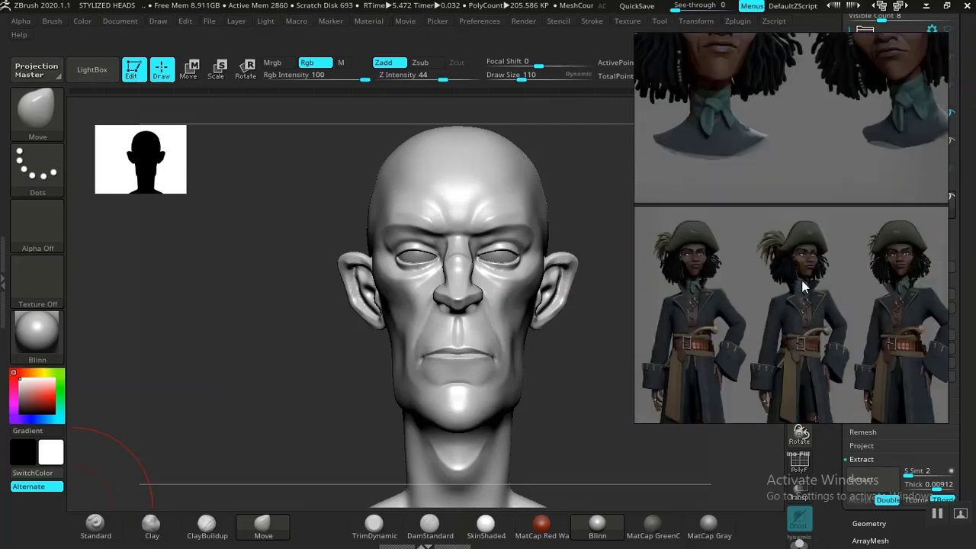
scroll(801, 280, down, 4)
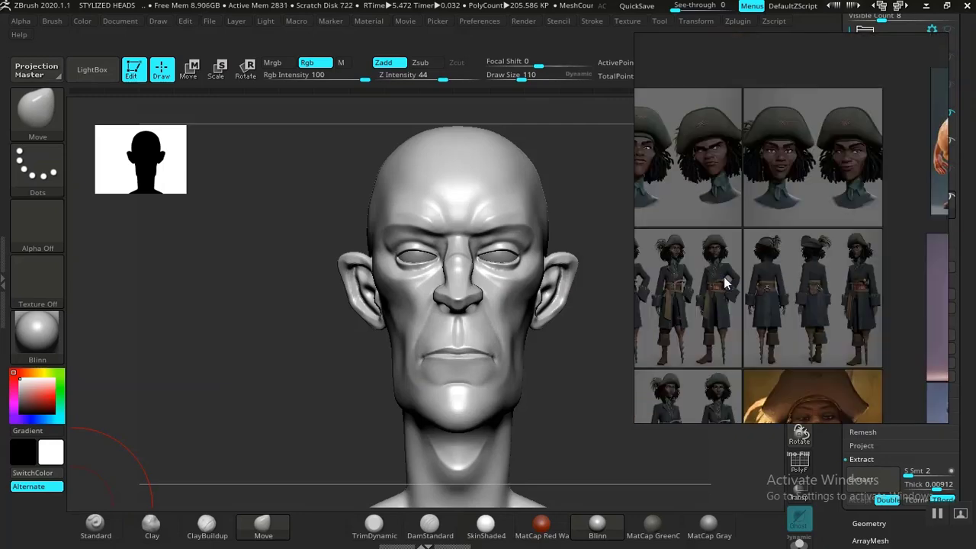
Enlarge the pirate's front-facing face on the reference board and place it side by side with the sculpted head.
scroll(724, 283, up, 3)
scroll(808, 297, up, 3)
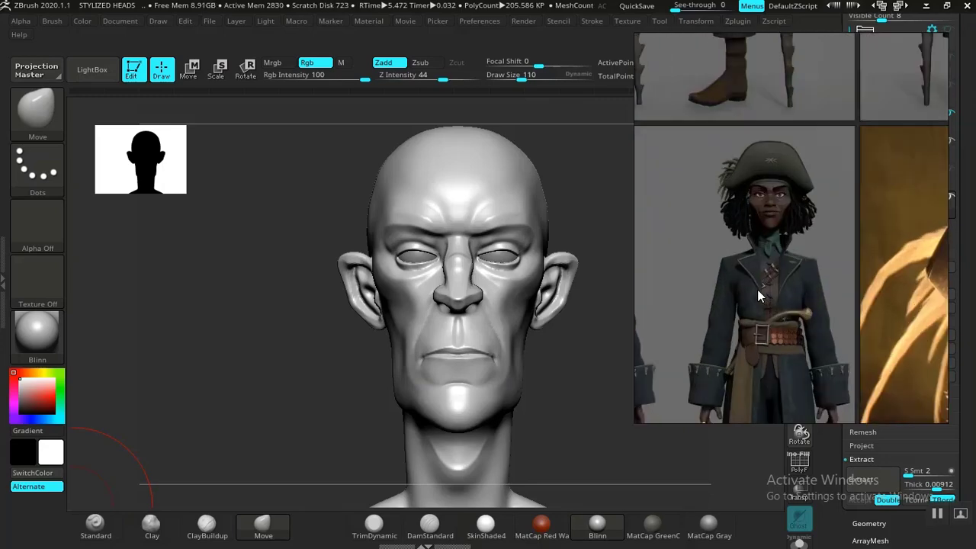
scroll(759, 287, up, 2)
scroll(777, 262, down, 2)
scroll(789, 236, up, 4)
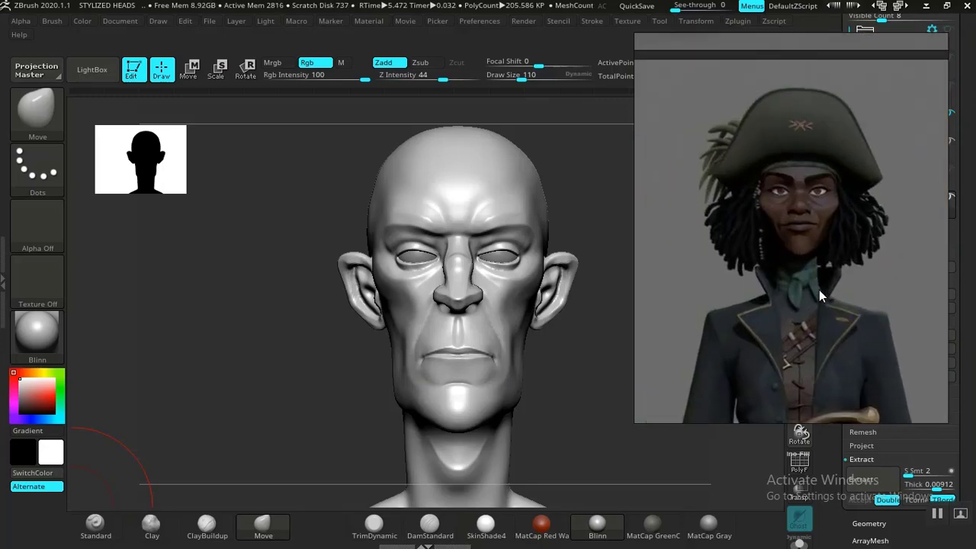
scroll(836, 295, up, 5)
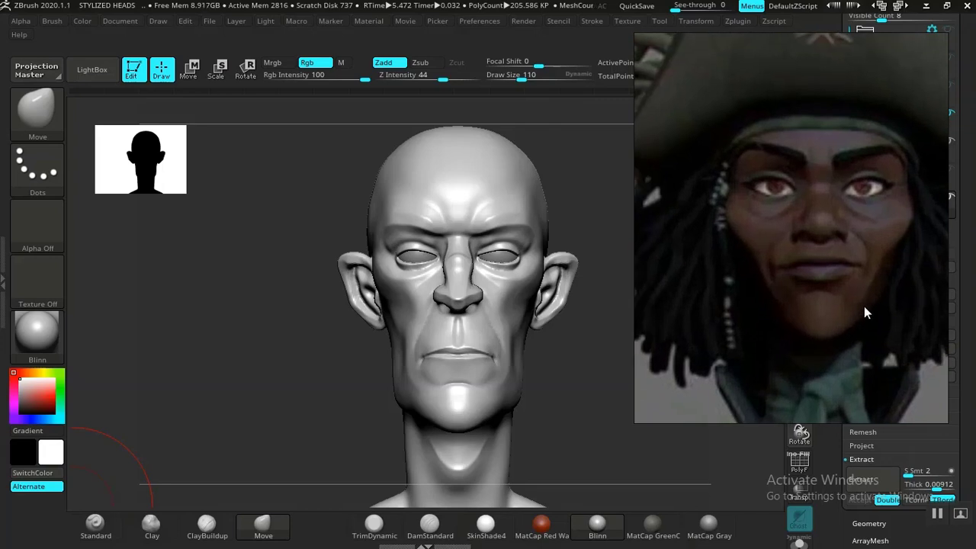
drag(864, 305, 832, 351)
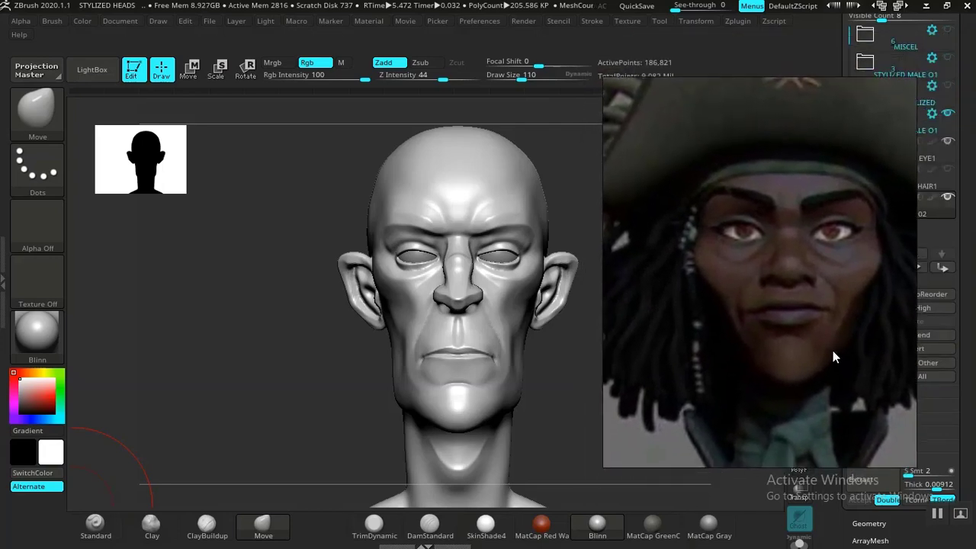
scroll(832, 349, up, 4)
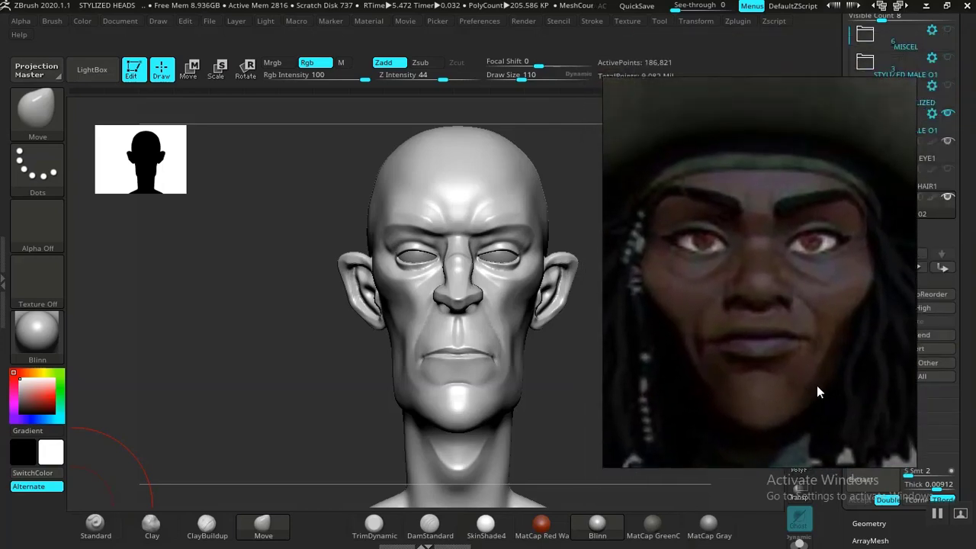
drag(817, 392, 800, 385)
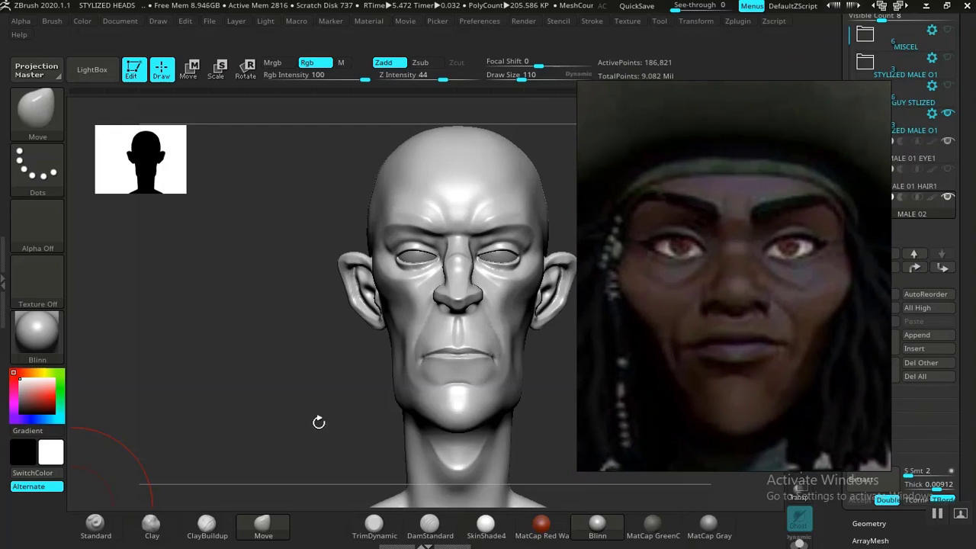
drag(329, 394, 523, 380)
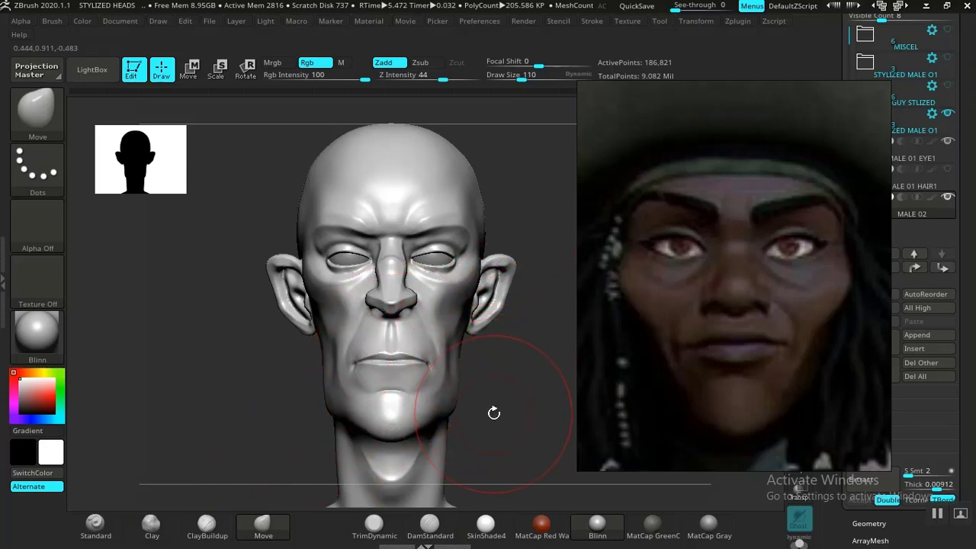
Switch to Snipping Tool and capture a new snip covering the sculpted head and the pirate reference face.
key(alt+Tab)
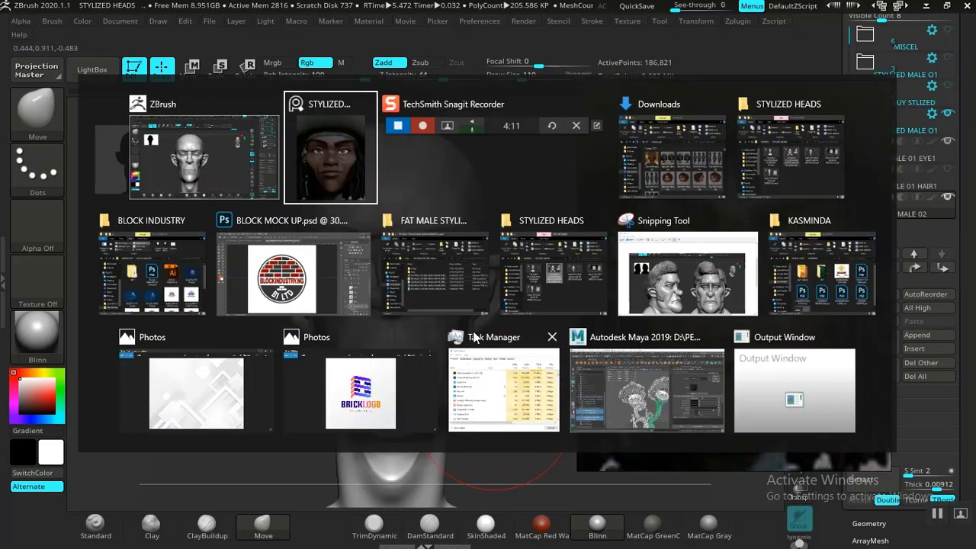
click(682, 272)
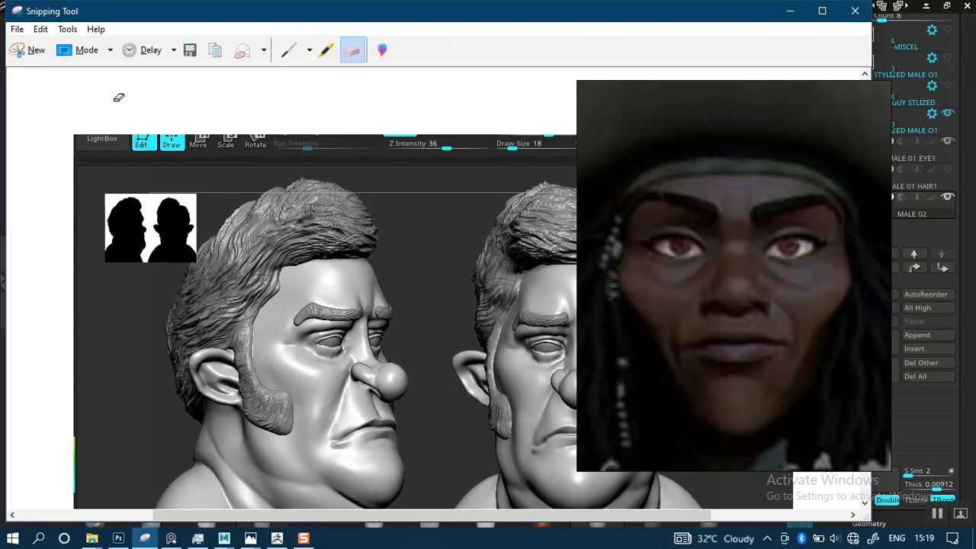
click(30, 50)
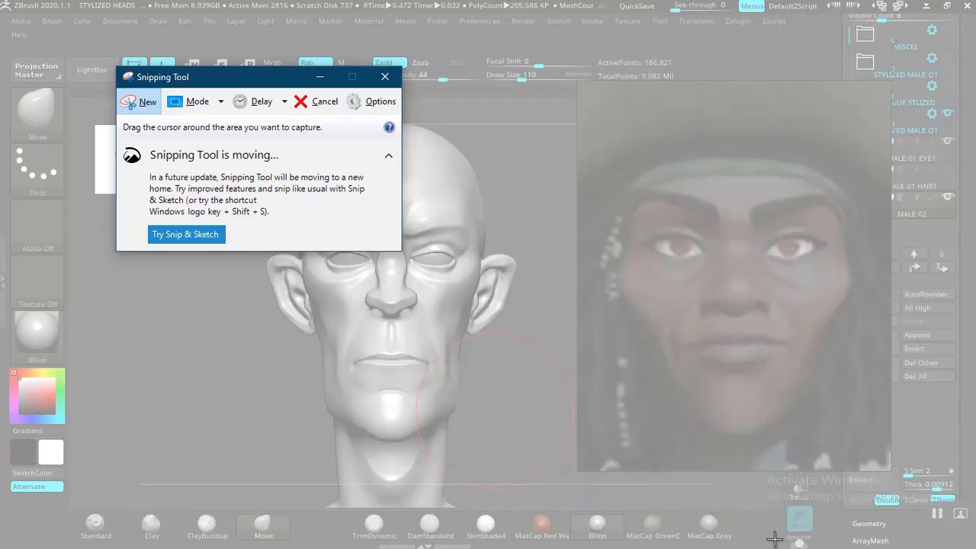
drag(888, 546, 260, 78)
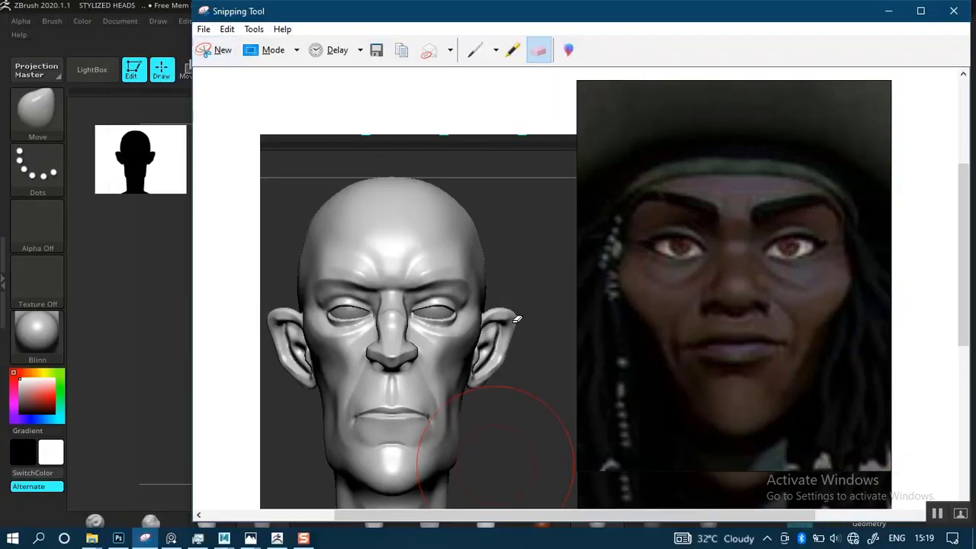
Move the floating reference board out of the way and maximize the snip so both faces are in view.
drag(682, 287, 943, 293)
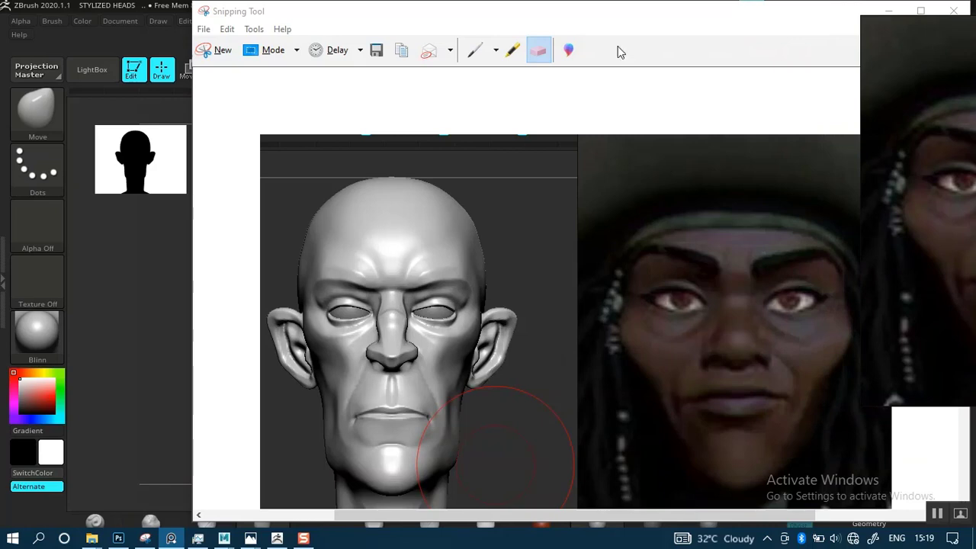
drag(614, 20, 460, 2)
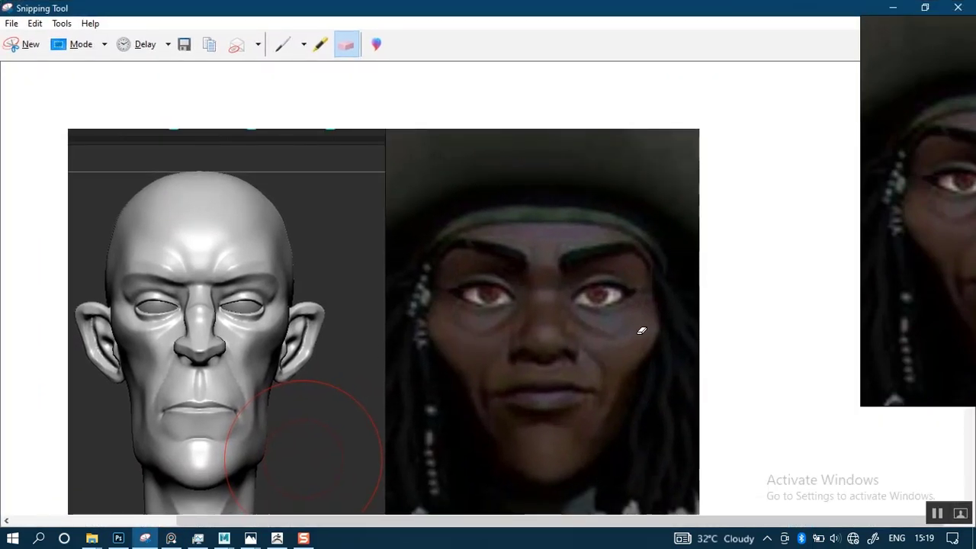
scroll(641, 330, down, 2)
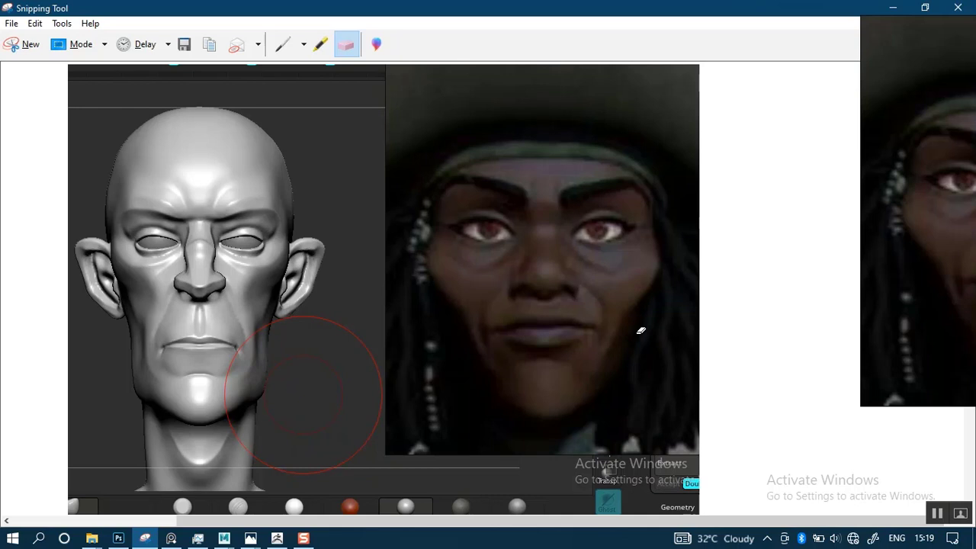
Customize the blue pen with a round tip and thick point thickness.
click(286, 48)
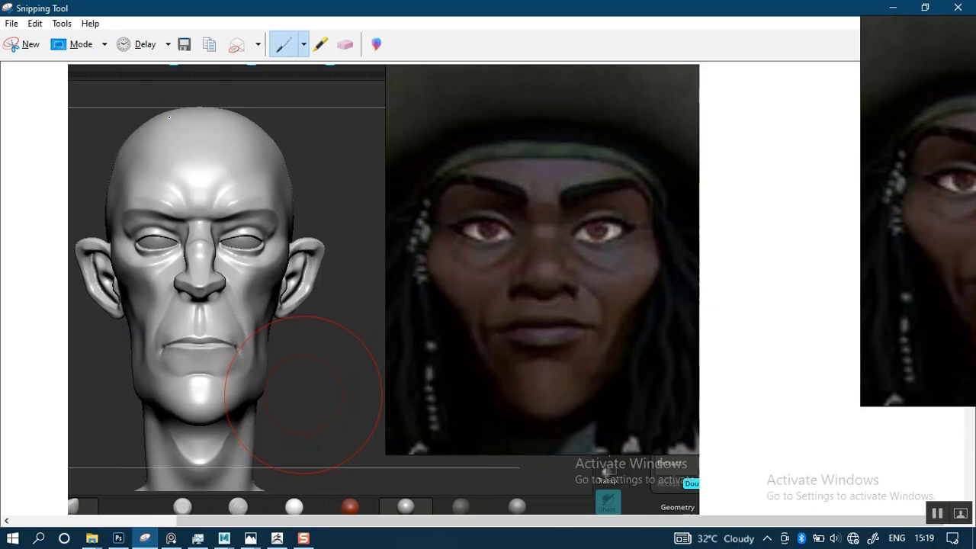
click(303, 46)
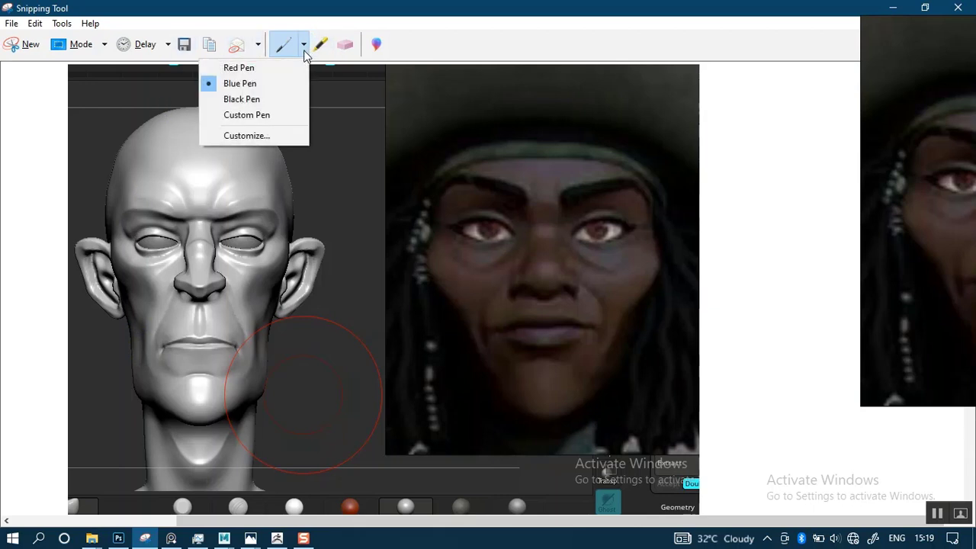
click(304, 50)
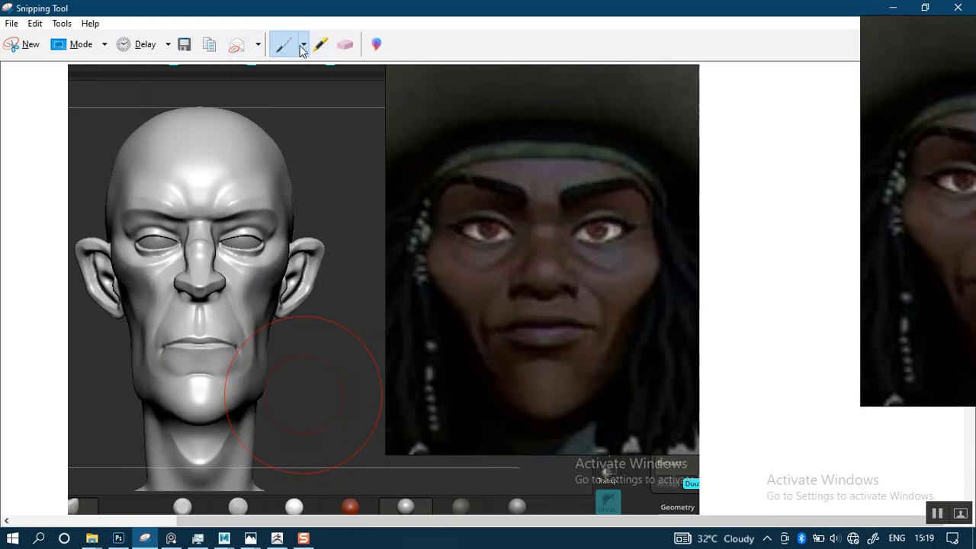
click(303, 47)
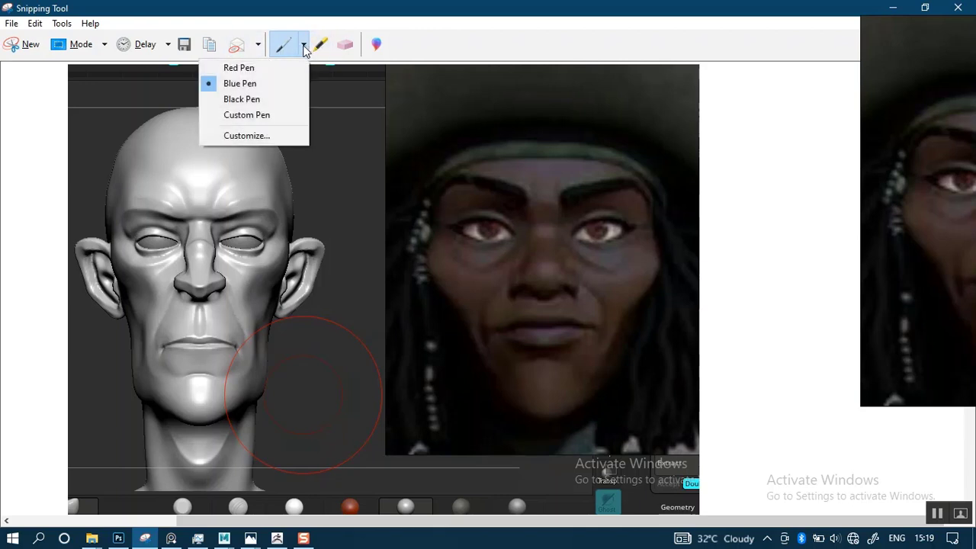
click(271, 134)
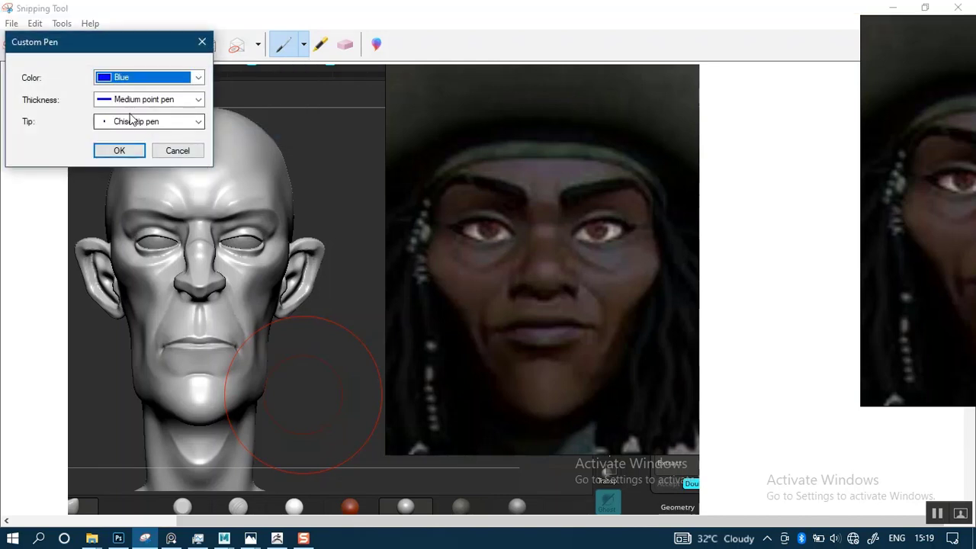
click(198, 123)
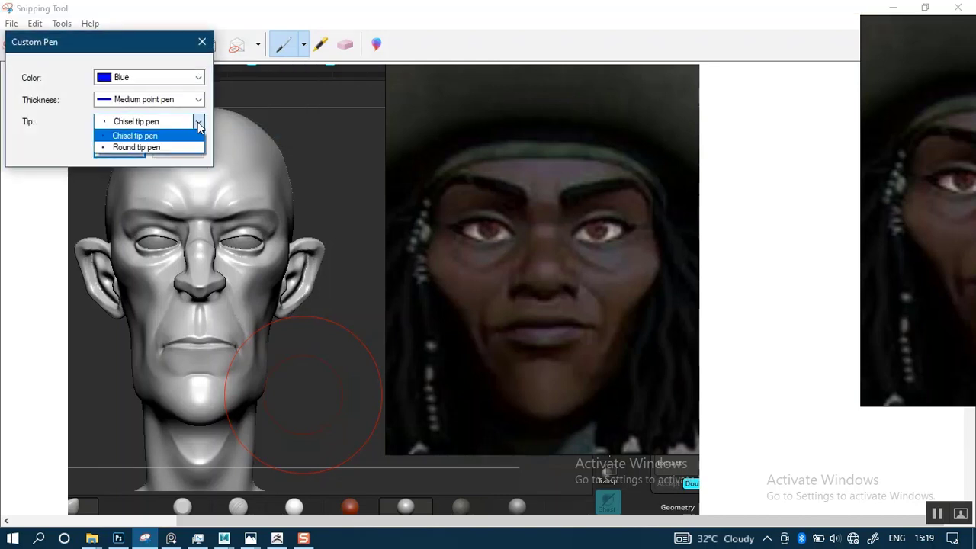
click(152, 149)
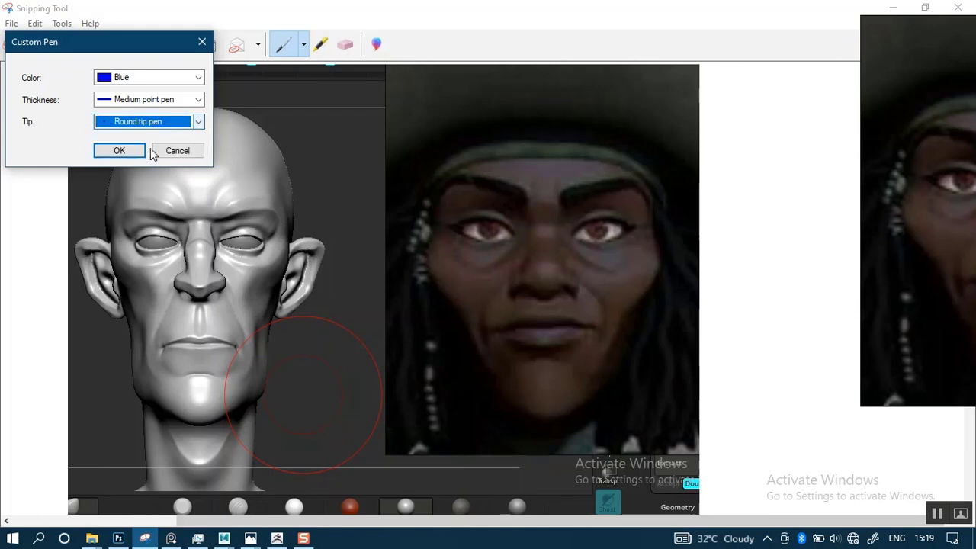
click(163, 100)
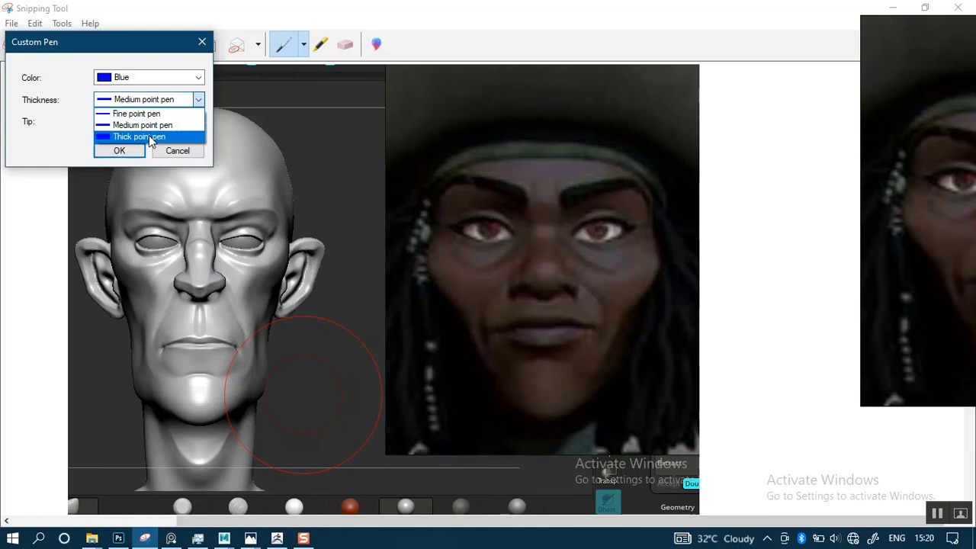
click(147, 136)
click(119, 150)
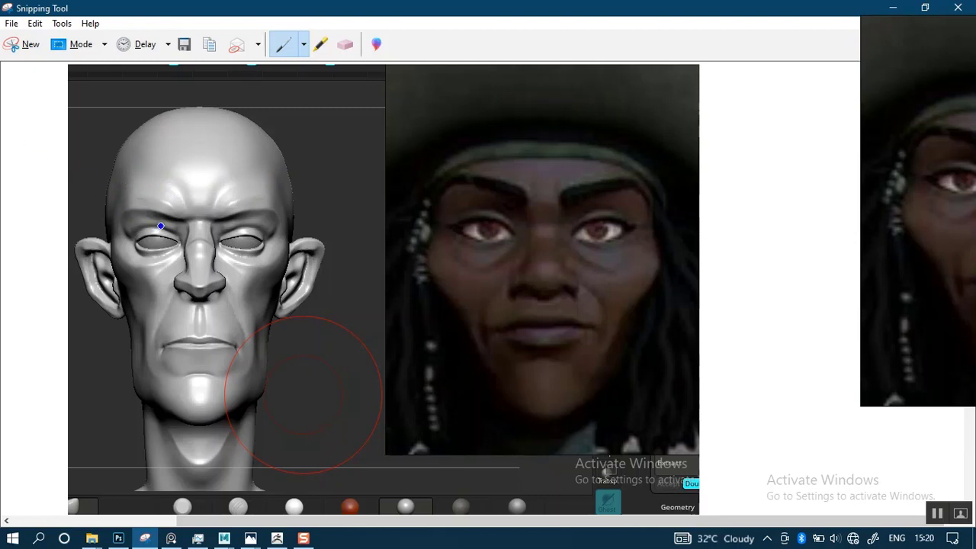
Outline the sculpted head in blue and divide it with curved lines across the eyes and just above the mouth.
mouse_move(108, 242)
mouse_down()
mouse_move(132, 383)
mouse_move(166, 412)
mouse_move(208, 425)
mouse_move(254, 401)
mouse_up()
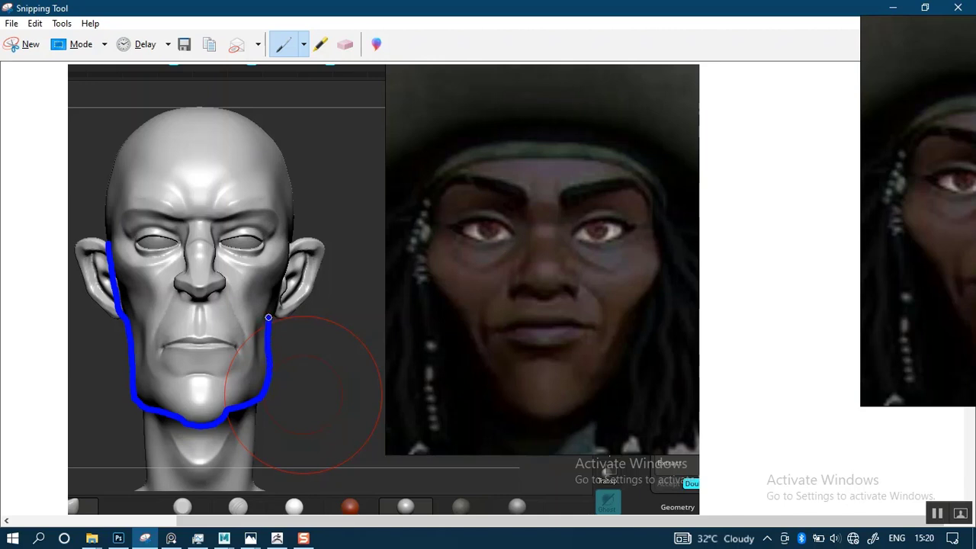
mouse_move(283, 282)
mouse_down()
mouse_move(286, 162)
mouse_move(269, 129)
mouse_move(225, 107)
mouse_move(145, 122)
mouse_move(115, 158)
mouse_move(106, 207)
mouse_up()
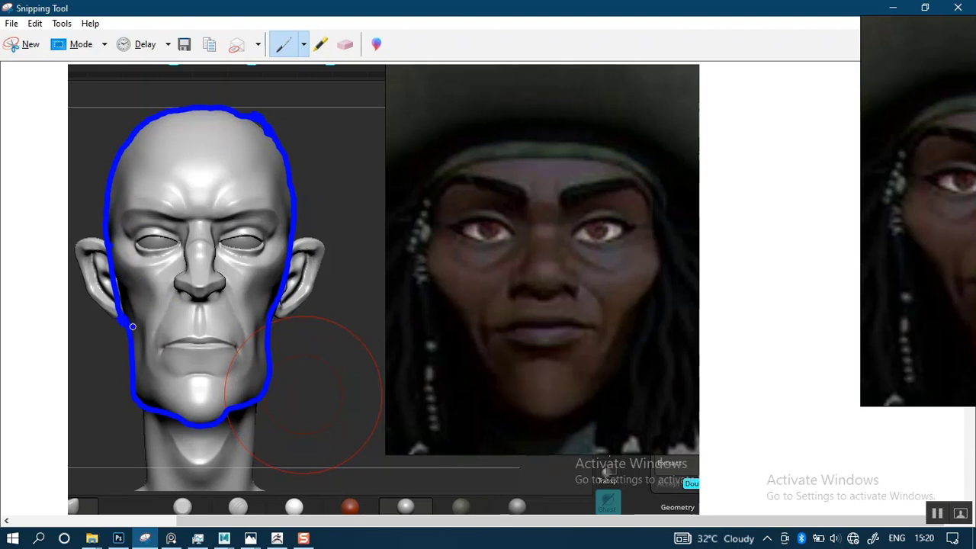
mouse_move(132, 326)
mouse_down()
mouse_move(219, 333)
mouse_move(261, 320)
mouse_up()
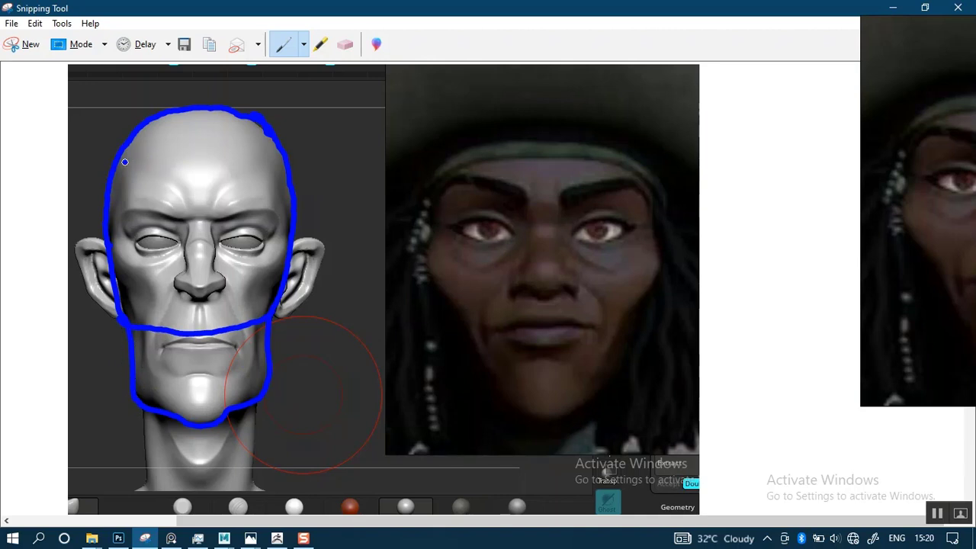
mouse_move(103, 203)
mouse_down()
mouse_move(124, 234)
mouse_move(170, 248)
mouse_move(236, 240)
mouse_move(290, 205)
mouse_up()
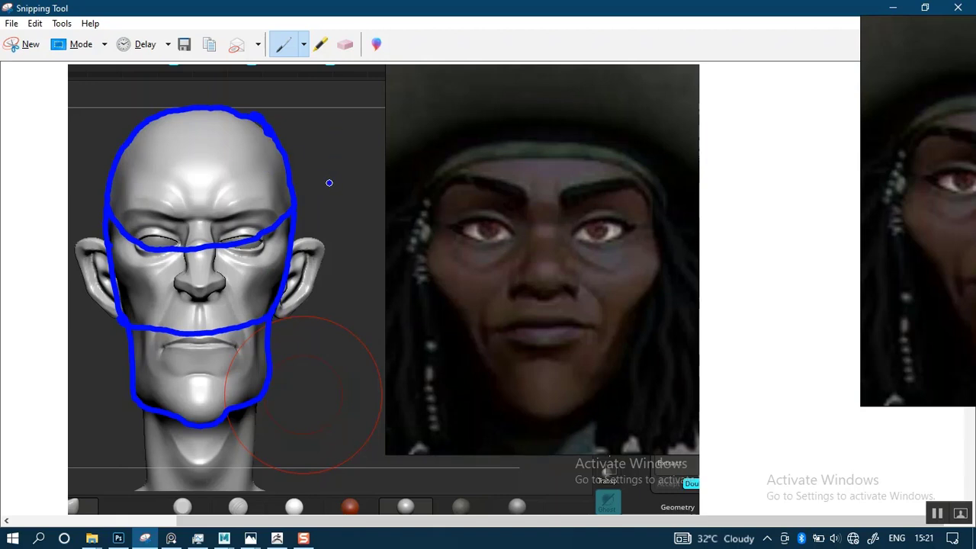
Sketch a small simplified diagram of the sculpted head beside it, with a boxy cranium above a narrower jaw and stepped chin.
mouse_move(314, 170)
mouse_down()
mouse_move(324, 204)
mouse_move(374, 206)
mouse_move(390, 183)
mouse_move(388, 165)
mouse_move(319, 168)
mouse_up()
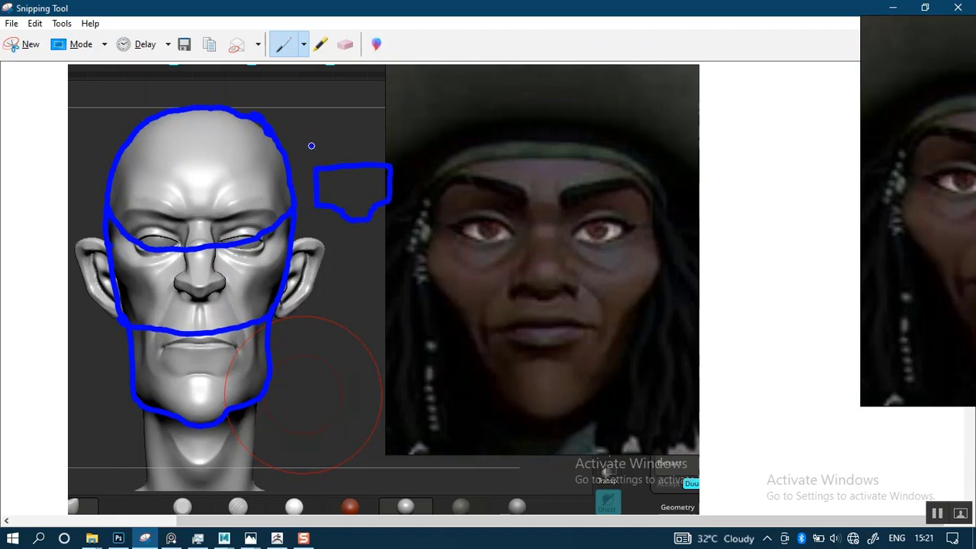
mouse_move(313, 103)
mouse_down()
mouse_move(303, 146)
mouse_move(330, 175)
mouse_move(387, 176)
mouse_move(403, 145)
mouse_move(374, 99)
mouse_move(312, 104)
mouse_up()
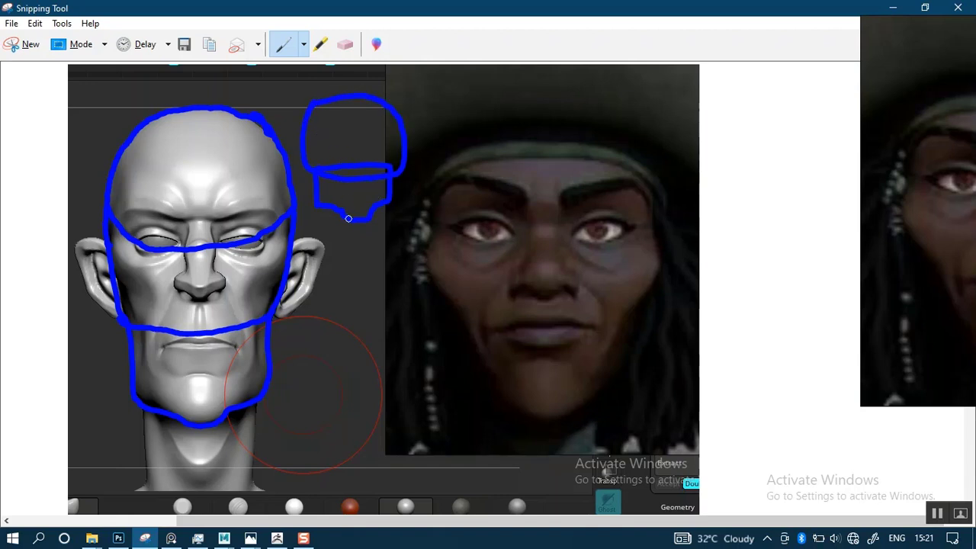
click(345, 44)
click(317, 95)
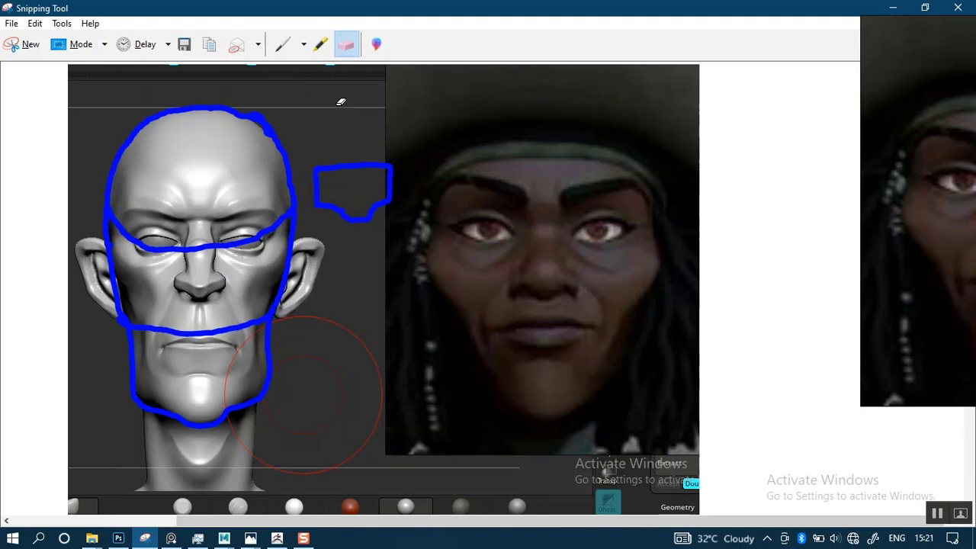
click(283, 44)
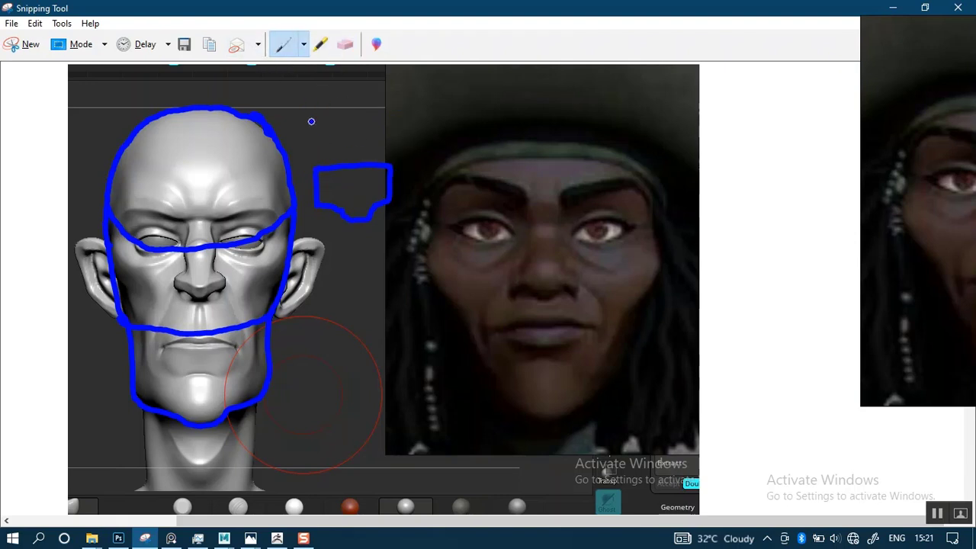
drag(310, 112, 313, 160)
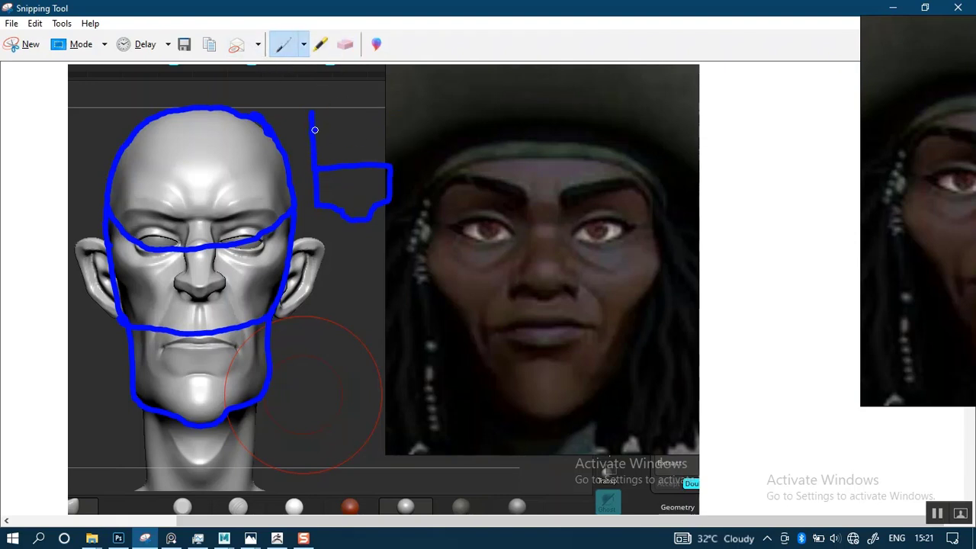
click(345, 44)
click(311, 141)
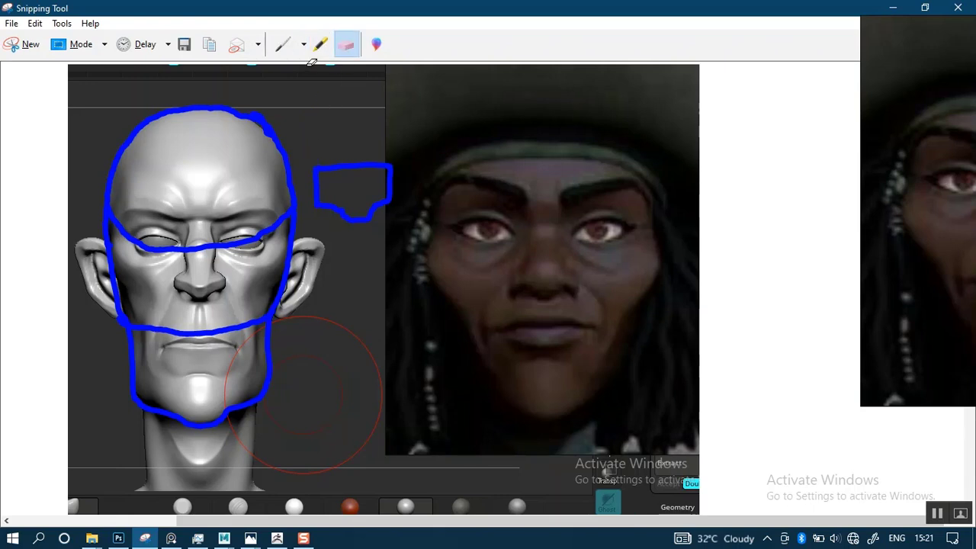
click(282, 44)
drag(318, 106, 310, 162)
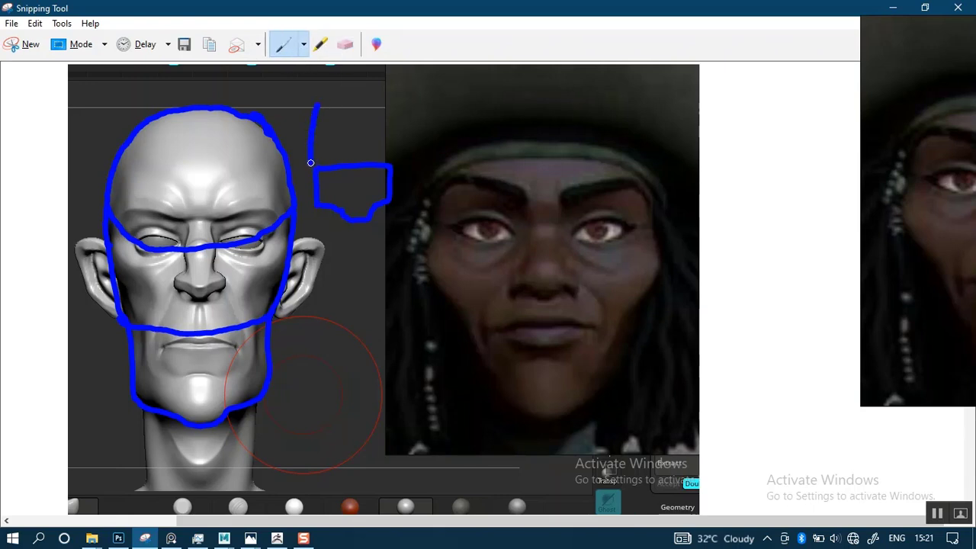
mouse_move(319, 104)
mouse_down()
mouse_move(394, 105)
mouse_move(398, 166)
mouse_up()
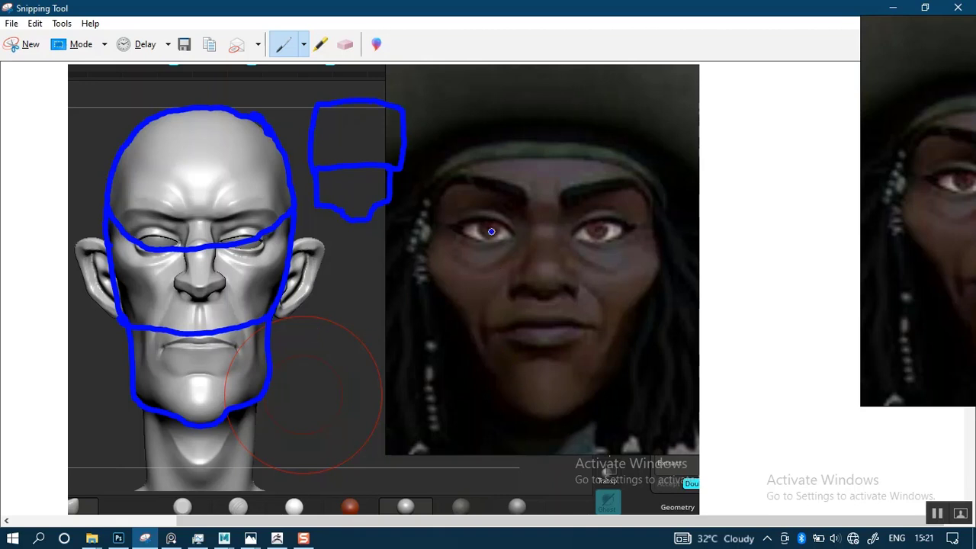
mouse_move(440, 175)
mouse_down()
mouse_move(424, 259)
mouse_move(502, 402)
mouse_up()
click(345, 44)
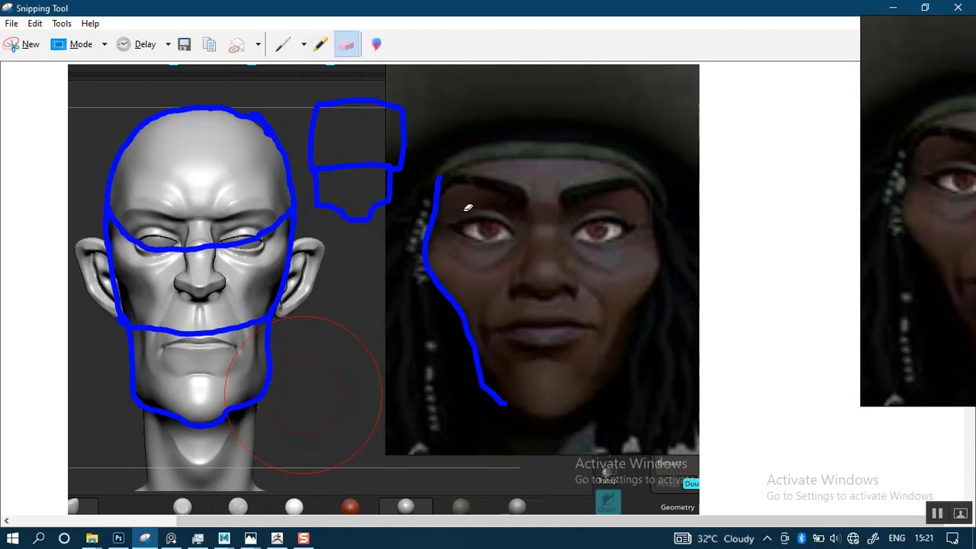
click(424, 241)
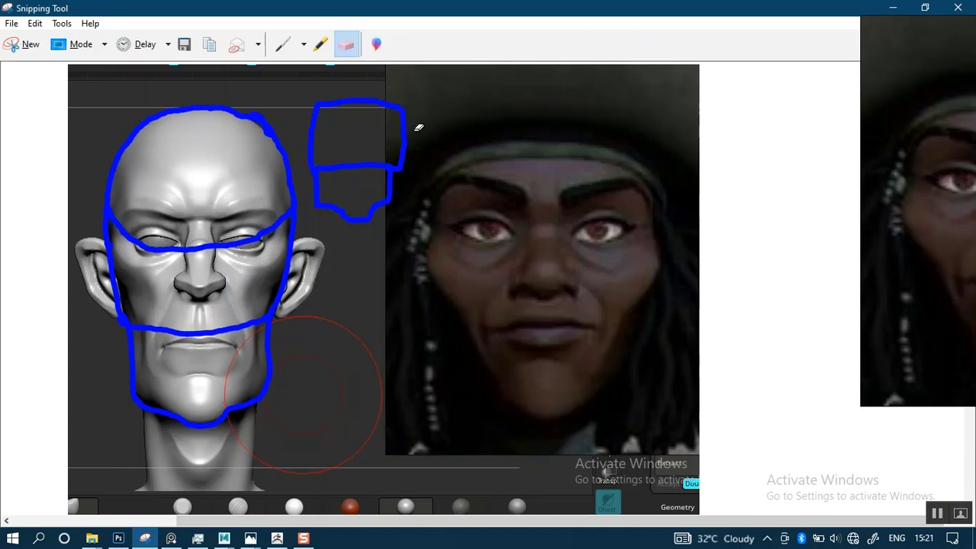
Outline the pirate's face in blue from the headband around the cheekbones to the chin.
click(283, 44)
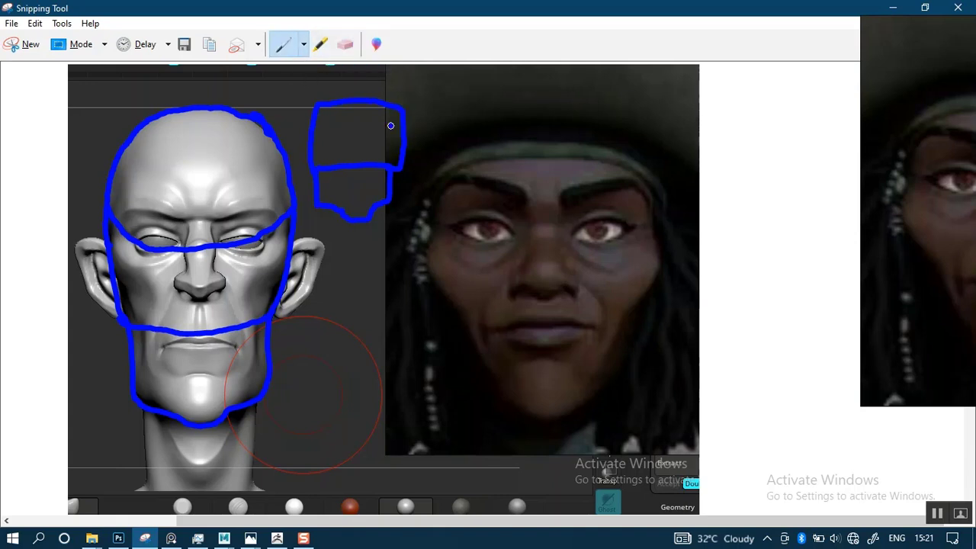
mouse_move(442, 173)
mouse_down()
mouse_move(422, 267)
mouse_move(461, 354)
mouse_move(512, 406)
mouse_move(561, 414)
mouse_move(627, 359)
mouse_move(662, 259)
mouse_move(648, 188)
mouse_move(622, 159)
mouse_move(551, 150)
mouse_move(459, 159)
mouse_move(439, 172)
mouse_up()
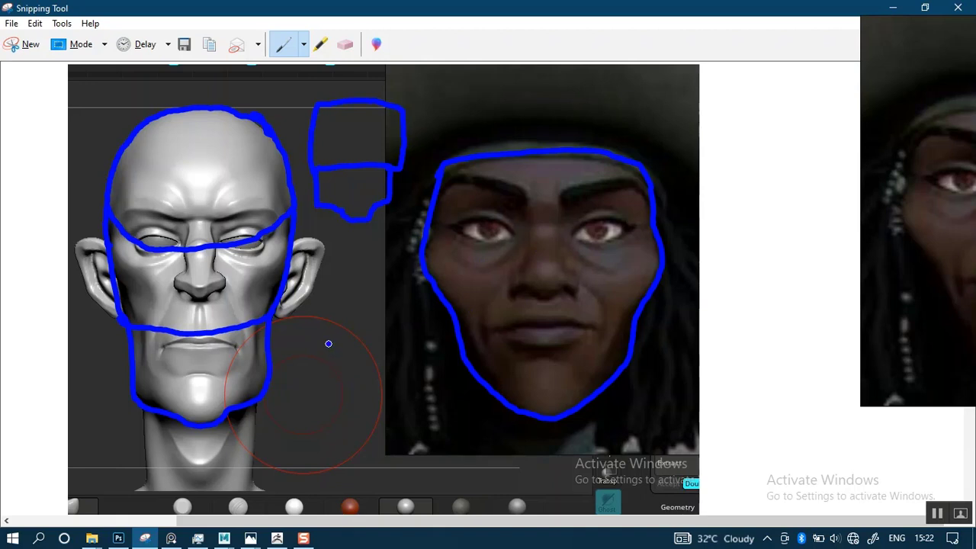
Sketch a small simplified diagram of the pirate's face beside it, with a wide upper block above a tapering wedge-shaped jaw.
drag(329, 343, 359, 400)
mouse_move(375, 408)
mouse_down()
mouse_move(410, 333)
mouse_move(379, 324)
mouse_up()
drag(339, 326, 330, 334)
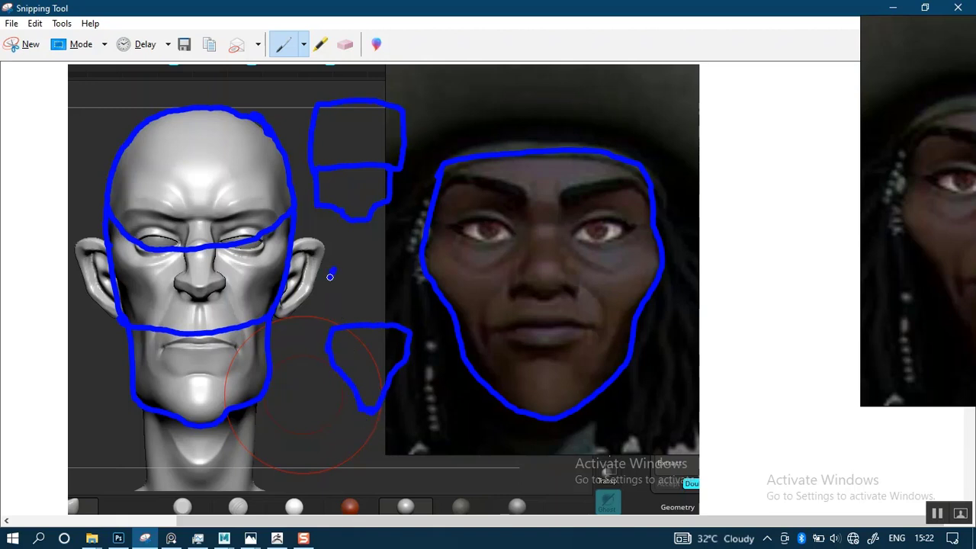
drag(330, 276, 332, 325)
mouse_move(332, 278)
mouse_down()
mouse_move(396, 270)
mouse_move(420, 294)
mouse_move(419, 325)
mouse_up()
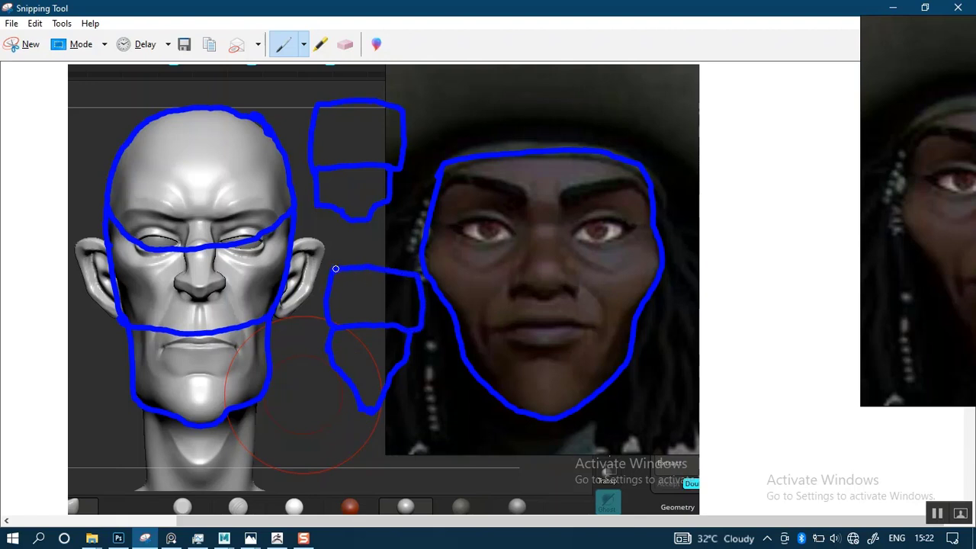
mouse_move(364, 265)
mouse_down()
mouse_move(414, 270)
mouse_move(422, 285)
mouse_up()
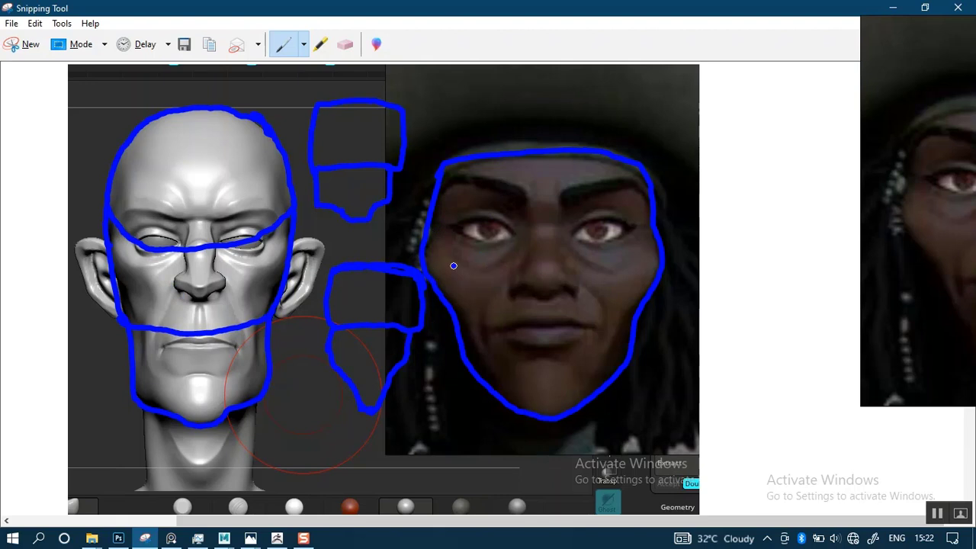
Divide the pirate's face with curved lines below the nose and across the mouth.
mouse_move(421, 252)
mouse_down()
mouse_move(437, 266)
mouse_move(499, 280)
mouse_move(580, 283)
mouse_move(639, 268)
mouse_move(665, 247)
mouse_up()
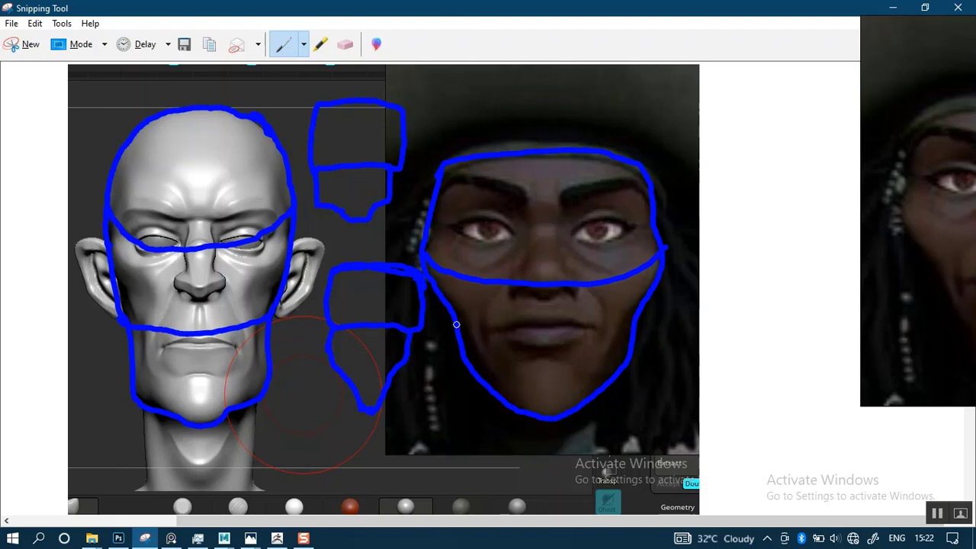
mouse_move(462, 327)
mouse_down()
mouse_move(511, 338)
mouse_move(590, 333)
mouse_move(637, 317)
mouse_up()
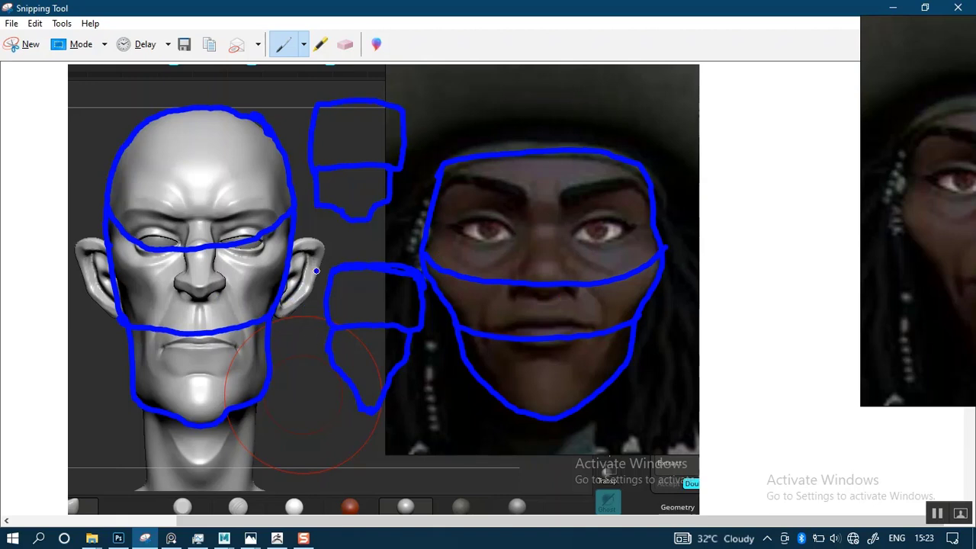
Erase both small simplified diagrams between the sculpted head and the pirate's face.
click(346, 45)
mouse_move(356, 101)
mouse_down()
mouse_move(349, 224)
mouse_move(318, 119)
mouse_up()
mouse_move(321, 162)
mouse_down()
mouse_move(335, 266)
mouse_move(326, 305)
mouse_up()
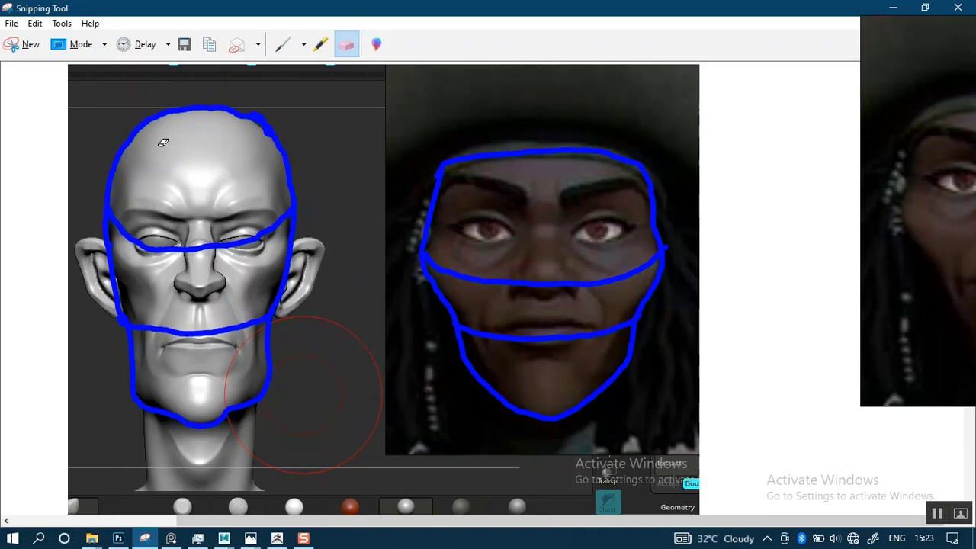
Draw the under-eye shapes beneath both of the pirate's eyes and beneath one eye of the sculpted head.
click(283, 44)
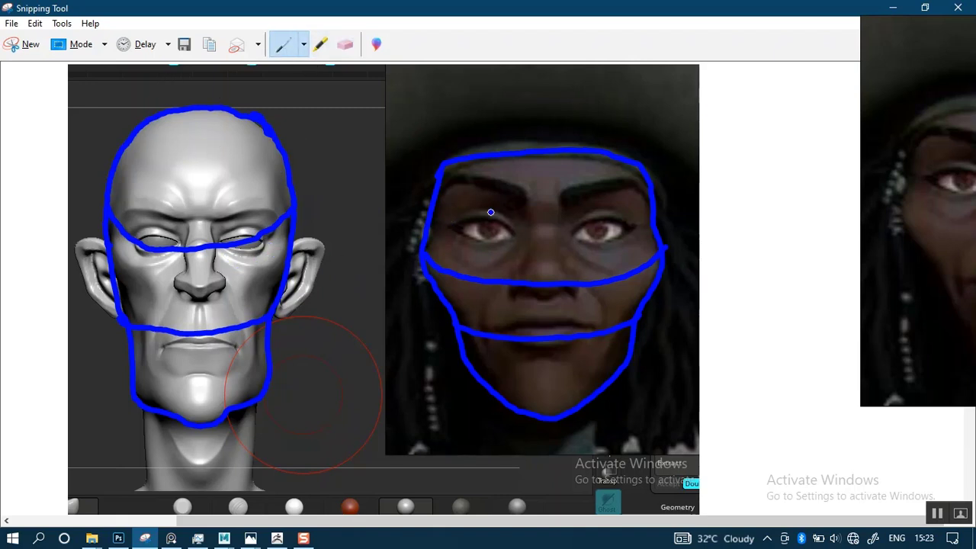
drag(479, 245, 479, 263)
mouse_move(442, 235)
mouse_down()
mouse_move(483, 269)
mouse_move(520, 244)
mouse_up()
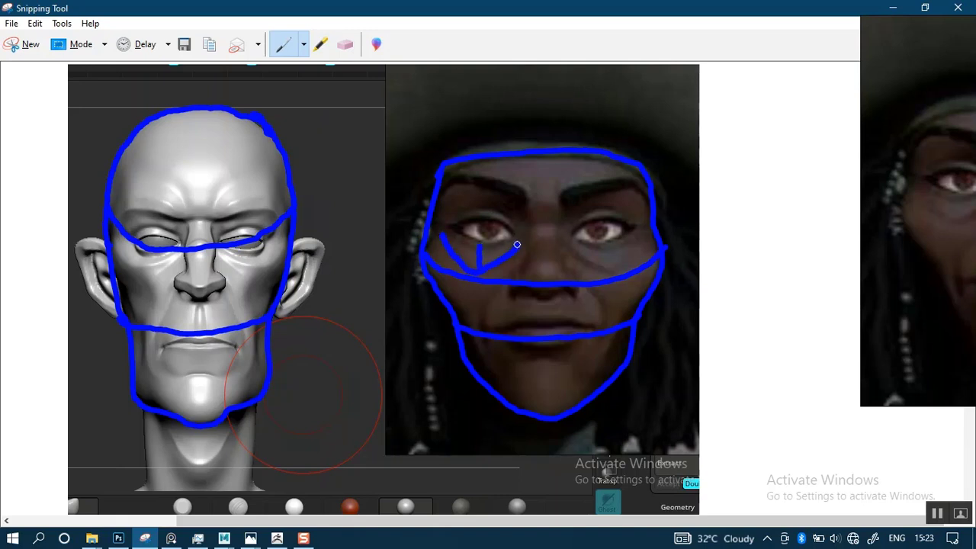
drag(603, 245, 607, 272)
mouse_move(564, 239)
mouse_down()
mouse_move(605, 272)
mouse_move(636, 248)
mouse_move(636, 237)
mouse_move(478, 246)
mouse_move(440, 234)
mouse_up()
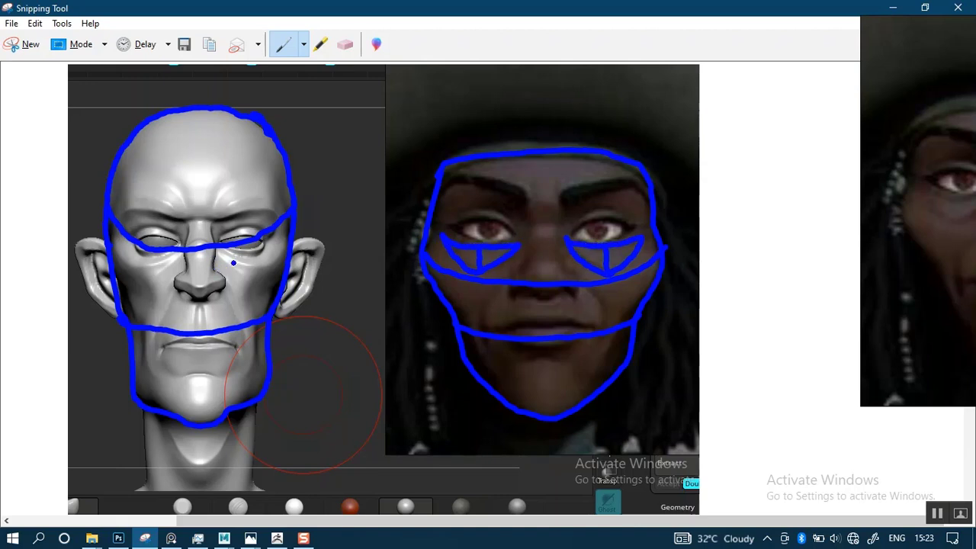
mouse_move(220, 255)
mouse_down()
mouse_move(259, 267)
mouse_move(274, 260)
mouse_move(263, 250)
mouse_move(218, 253)
mouse_up()
Draw a central and two slanted lines from the nose toward the mouth on both the pirate's face and the sculpted head.
mouse_move(545, 297)
mouse_down()
mouse_move(542, 311)
mouse_move(504, 310)
mouse_move(495, 329)
mouse_up()
drag(578, 298, 599, 323)
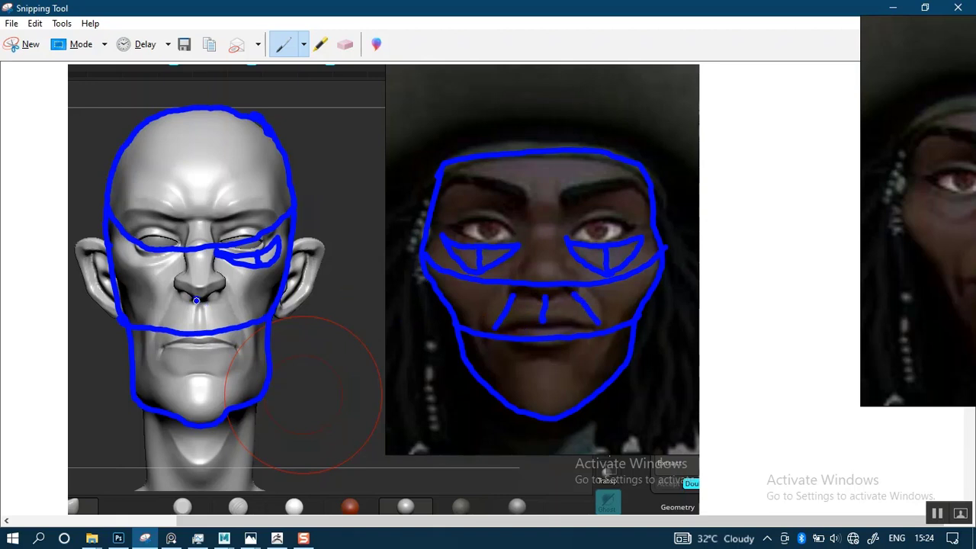
drag(196, 300, 197, 330)
drag(180, 289, 157, 329)
drag(222, 290, 234, 320)
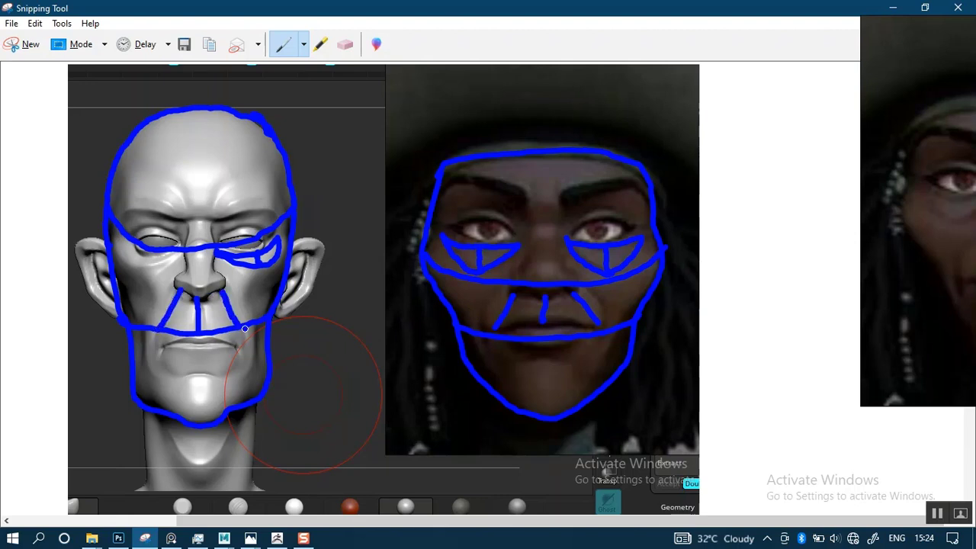
Replace the two slanted lines beside the pirate's mouth with wider curves arching from the nose around the mouth.
click(344, 45)
click(510, 305)
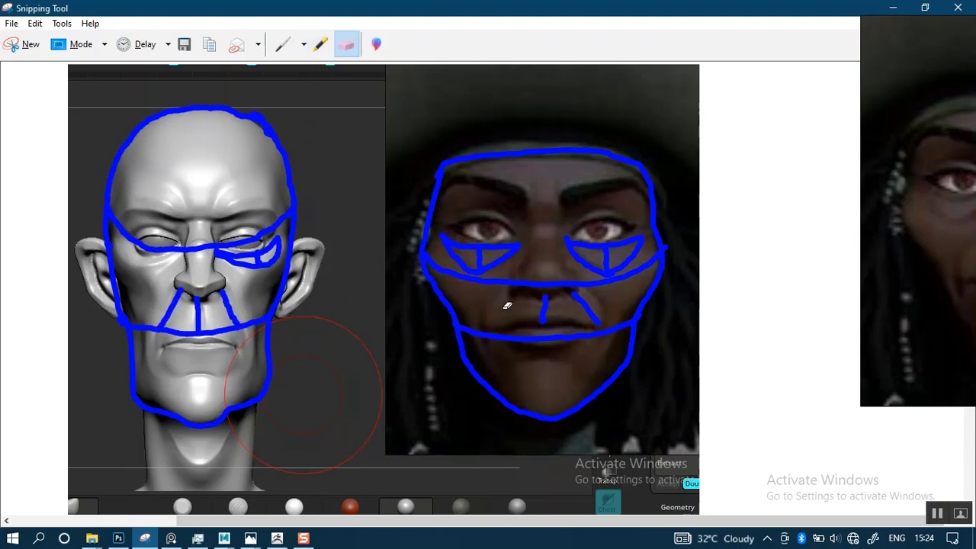
click(596, 310)
click(281, 45)
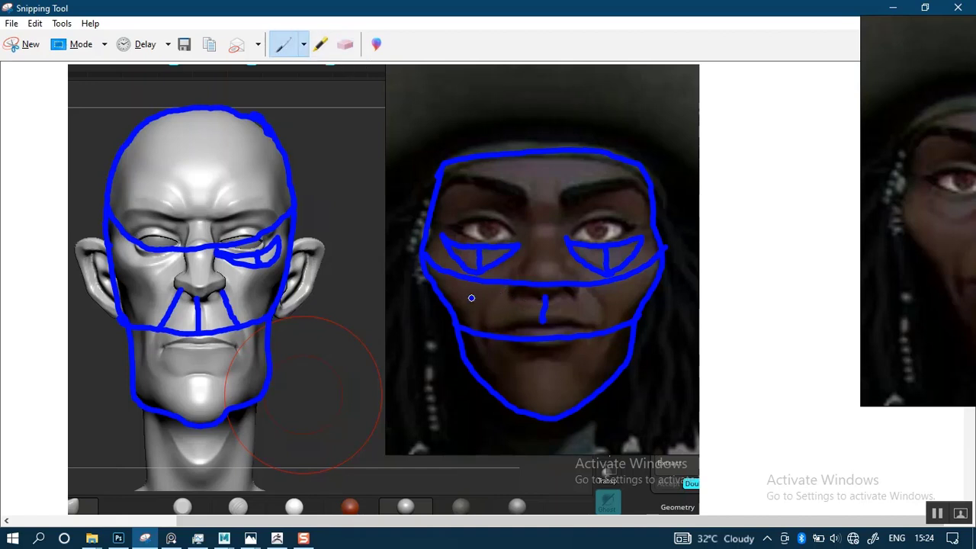
drag(502, 287, 484, 316)
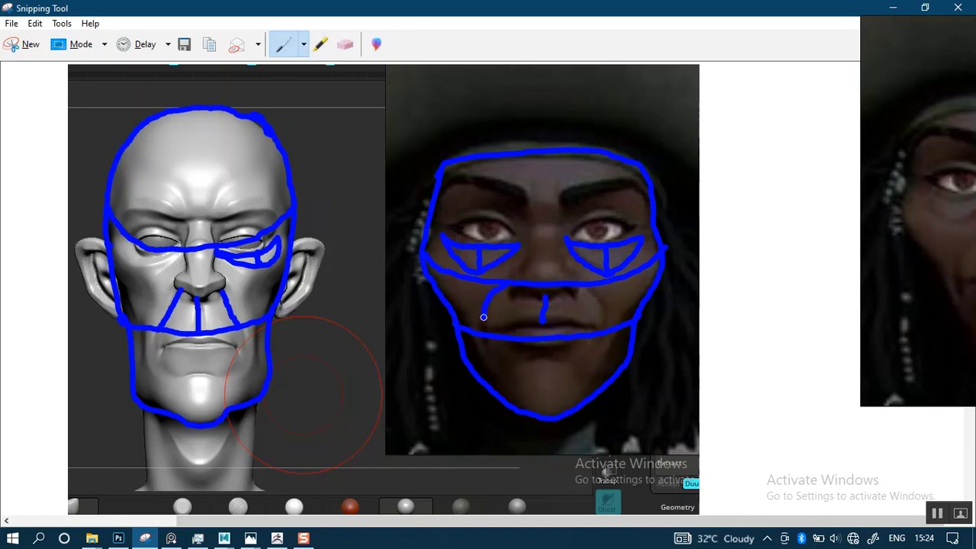
drag(578, 288, 599, 317)
Draw diagonal lines on the pirate's face along both sides of the chin and across the lower cheeks.
drag(481, 340, 519, 412)
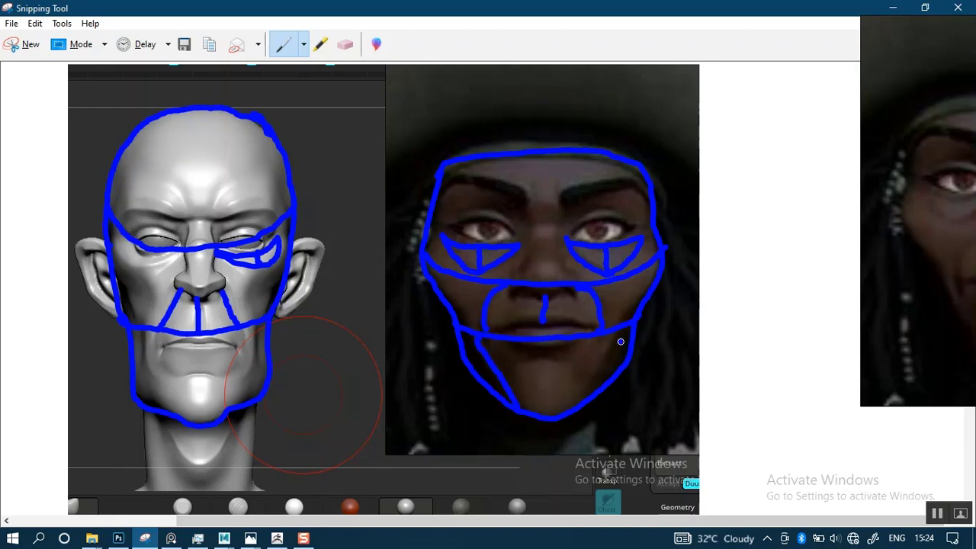
drag(621, 342, 562, 423)
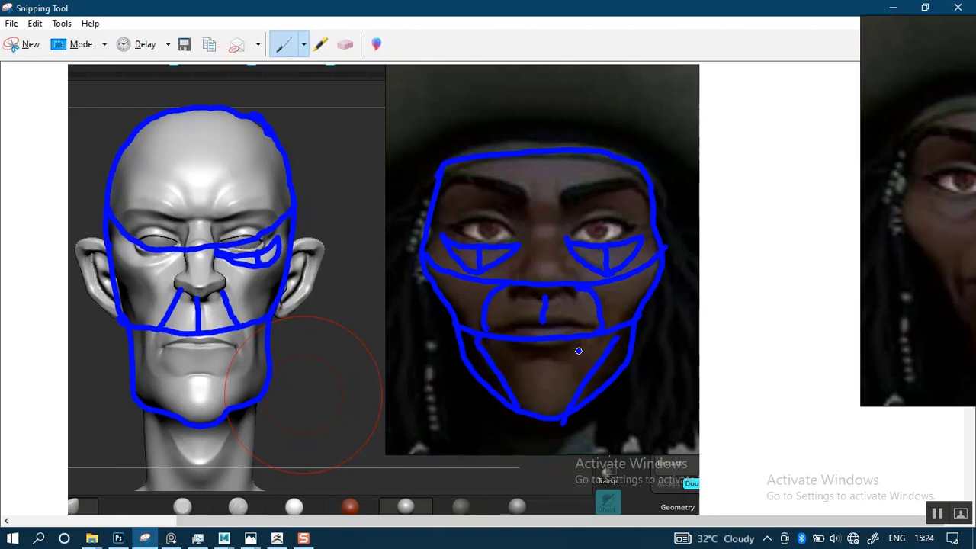
mouse_move(599, 299)
mouse_down()
mouse_move(626, 318)
mouse_move(640, 310)
mouse_up()
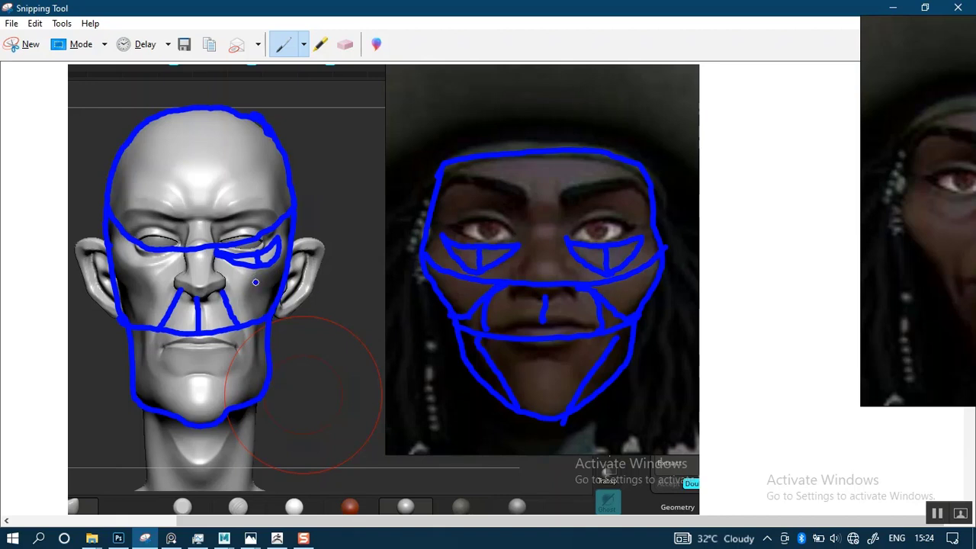
Mark the cheek planes on both sides of the sculpted head with curved lines from the cheekbones toward the jaw.
mouse_move(260, 277)
mouse_down()
mouse_move(272, 268)
mouse_move(242, 293)
mouse_move(243, 321)
mouse_move(251, 308)
mouse_up()
drag(147, 283, 154, 325)
drag(120, 276, 129, 302)
drag(277, 284, 257, 321)
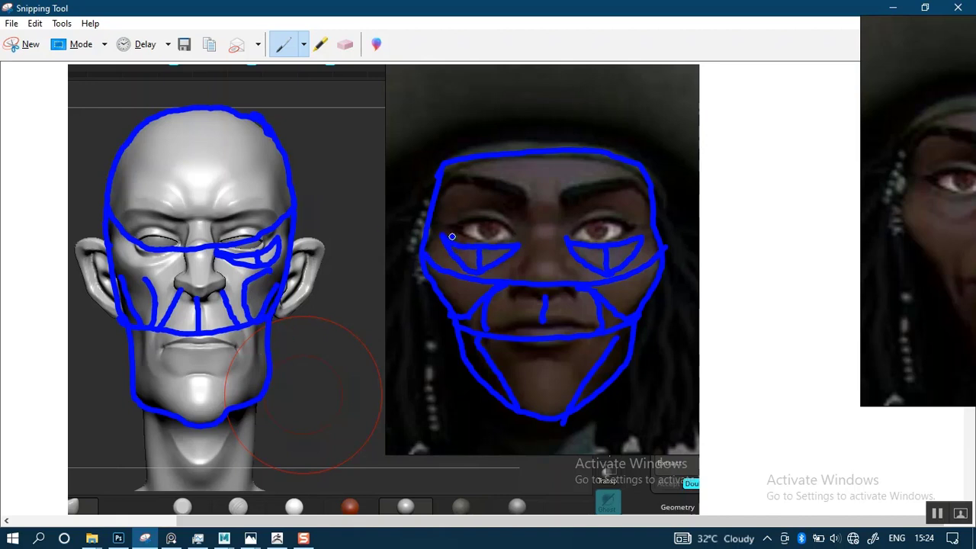
Bring the reference board over the annotated comparison and browse it for the sheet of caricature head sketches.
drag(935, 224, 606, 257)
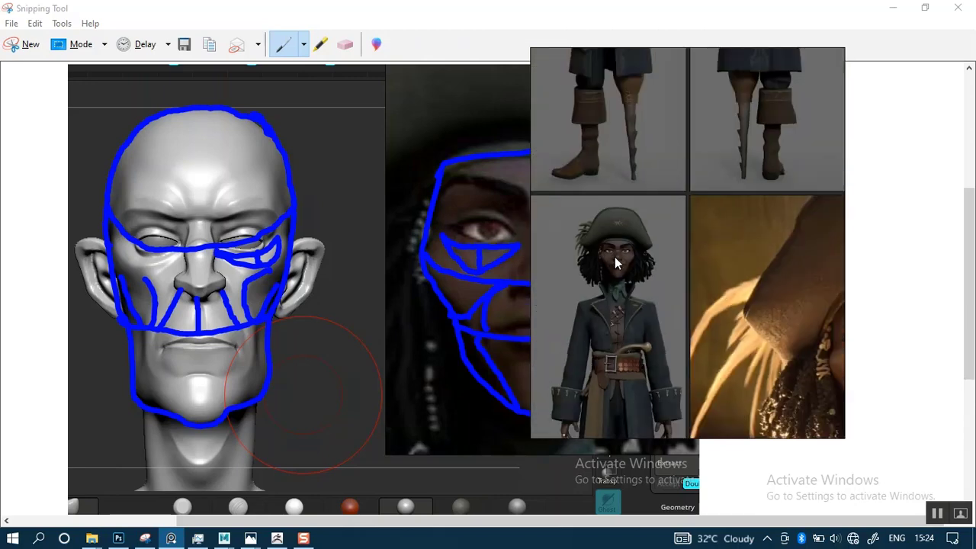
scroll(626, 229, up, 5)
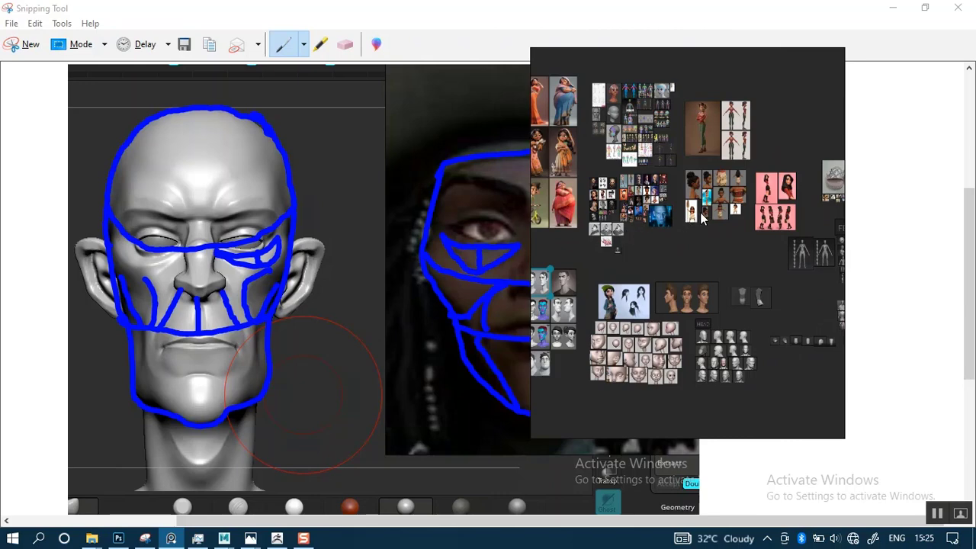
middle_drag(657, 189, 682, 221)
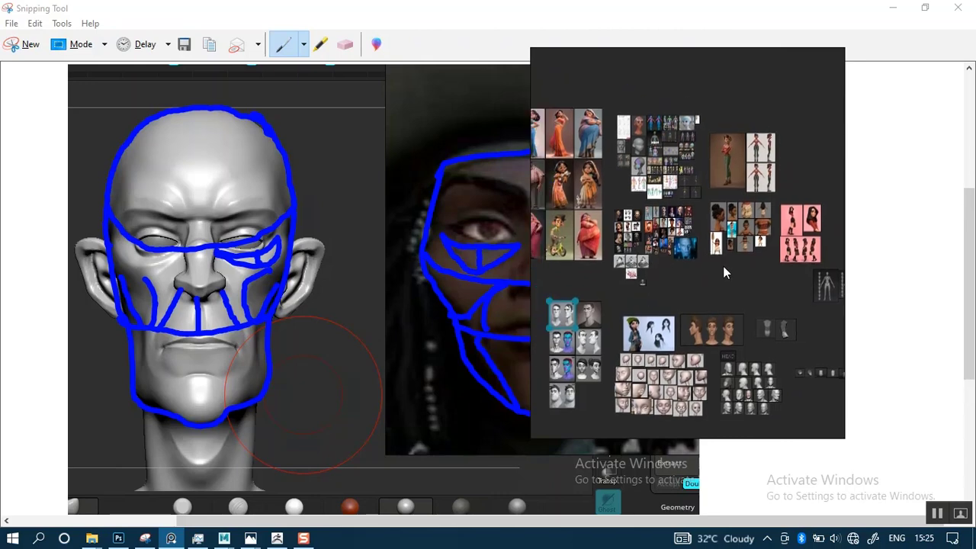
middle_drag(724, 267, 579, 268)
scroll(750, 267, up, 6)
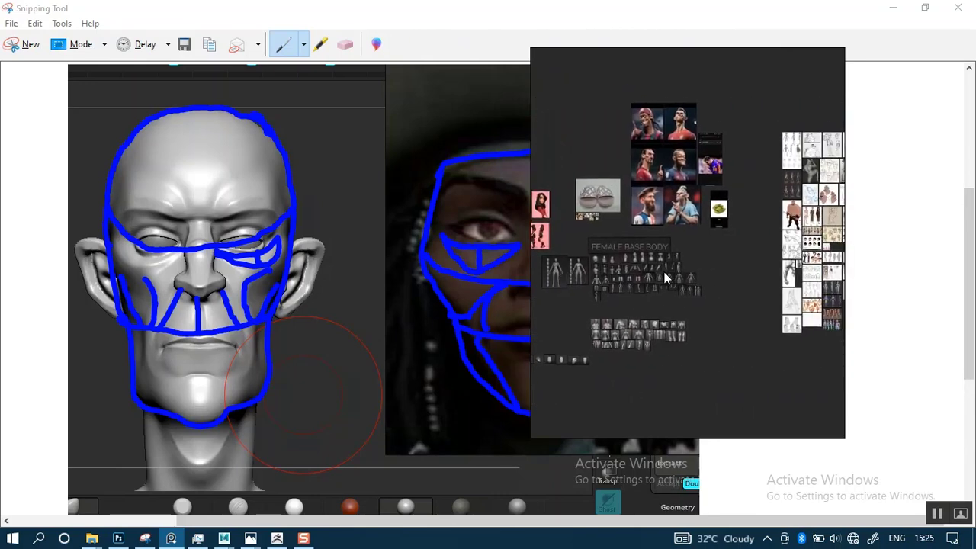
middle_drag(758, 317, 660, 285)
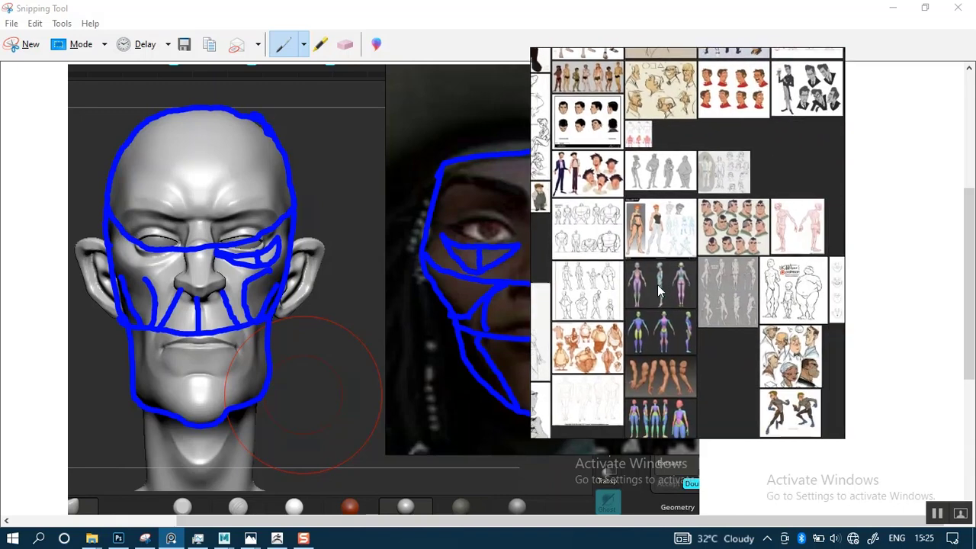
middle_drag(727, 308, 680, 230)
click(743, 278)
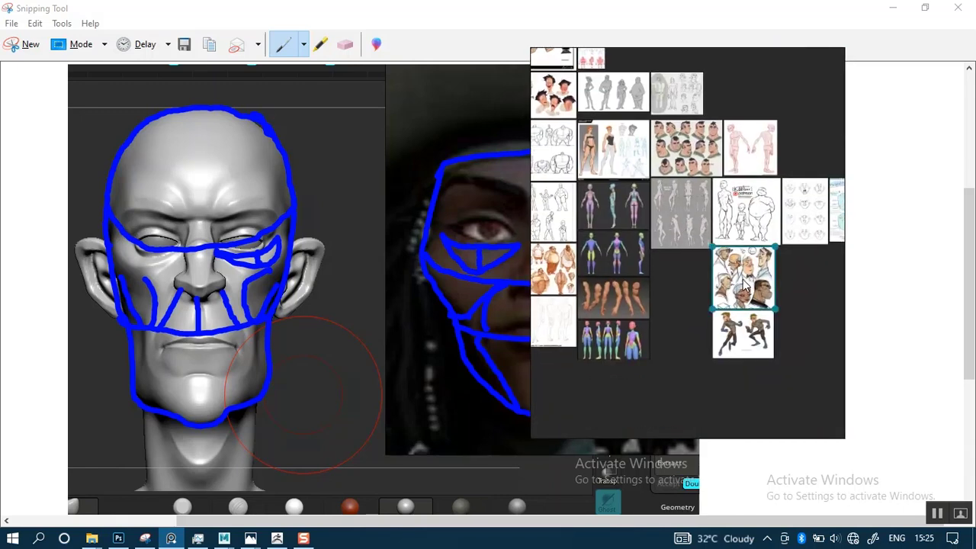
double_click(743, 281)
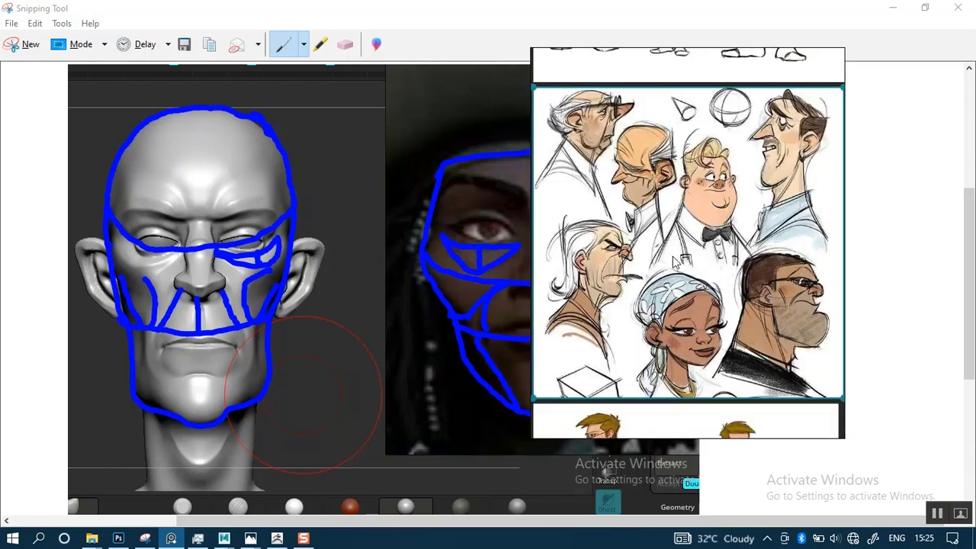
Examine the head shapes and profiles on the caricature sheet, including the woman with the headscarf and the bearded man.
scroll(677, 255, up, 4)
middle_drag(673, 246, 701, 271)
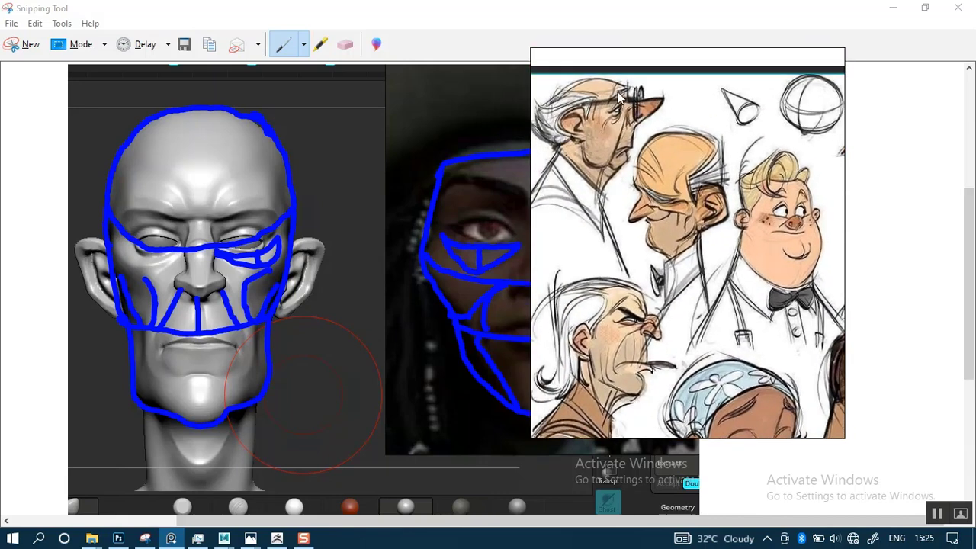
scroll(671, 205, down, 1)
scroll(670, 204, down, 3)
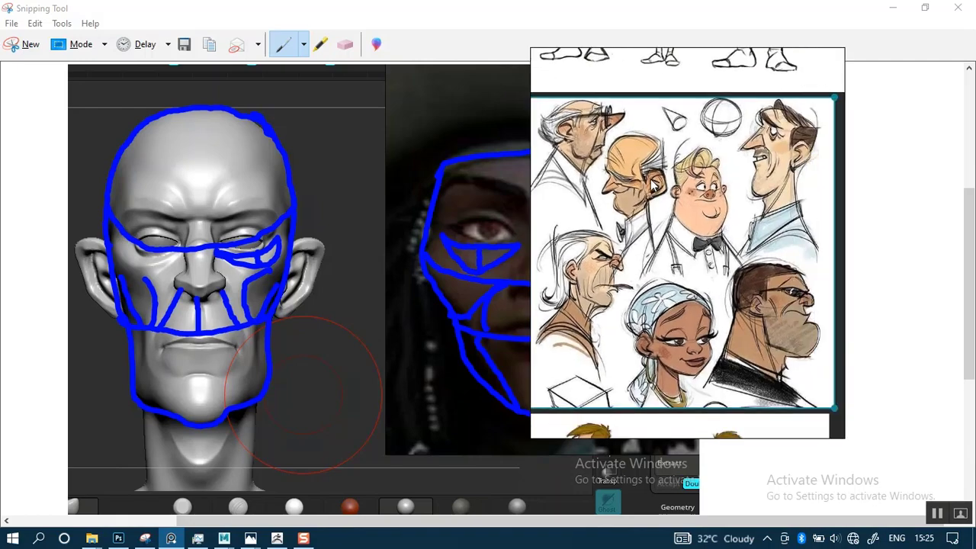
scroll(724, 259, up, 3)
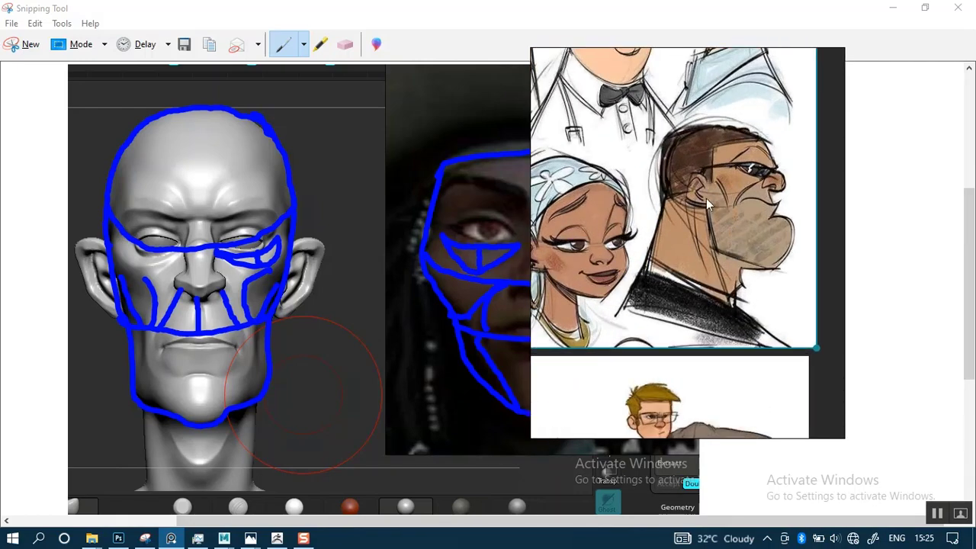
middle_drag(669, 249, 834, 295)
middle_drag(750, 229, 675, 232)
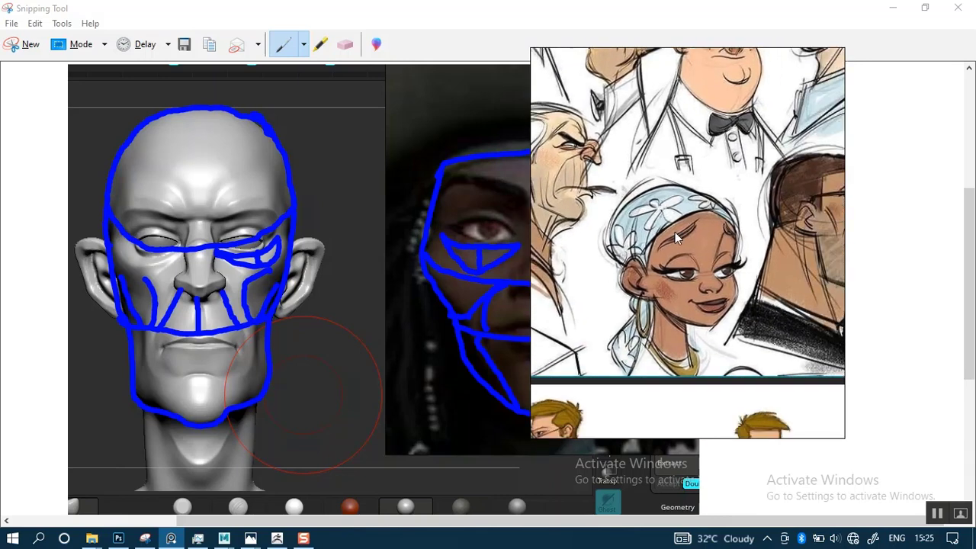
Browse the surrounding character references and focus on the sheet of head construction sketches on a tan background.
scroll(670, 295, down, 4)
middle_drag(677, 271, 680, 419)
scroll(703, 268, down, 2)
scroll(705, 268, down, 3)
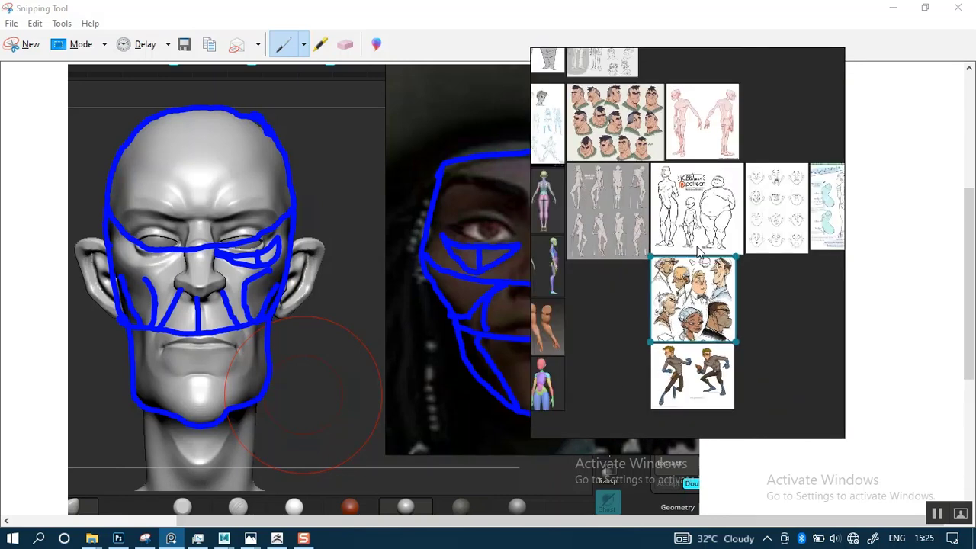
scroll(670, 232, up, 3)
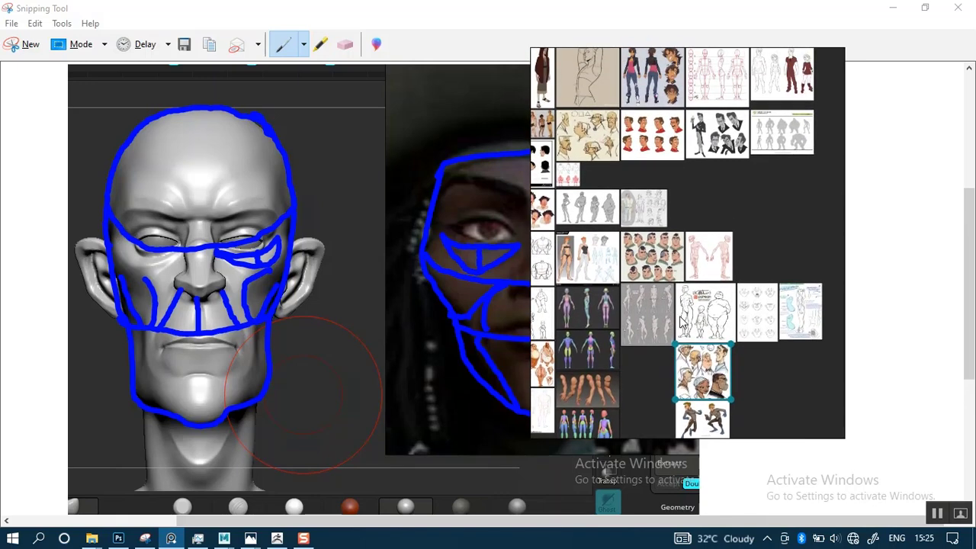
double_click(588, 152)
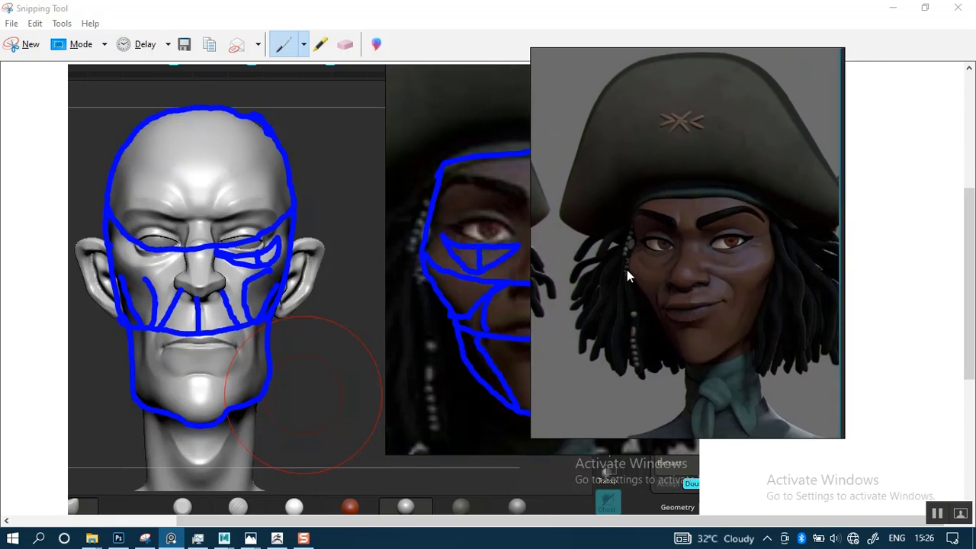
Return to the sculpt in ZBrush and place the pirate reference beside the head.
click(892, 8)
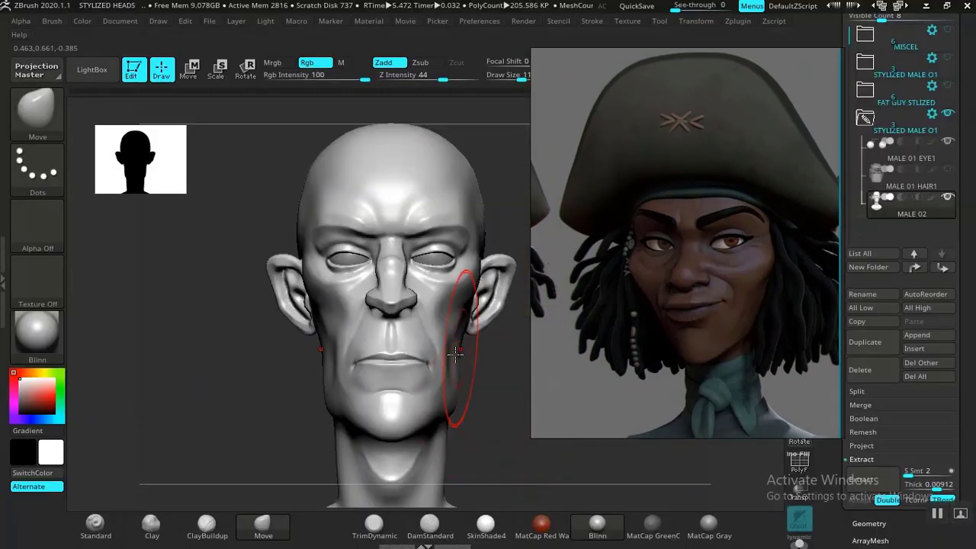
right_drag(651, 299, 749, 233)
middle_drag(816, 210, 777, 200)
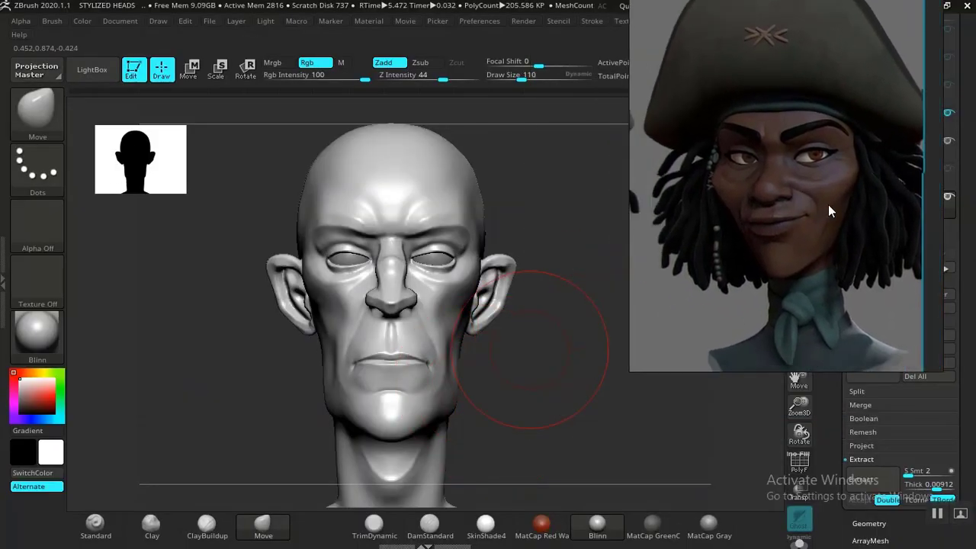
right_drag(786, 218, 767, 237)
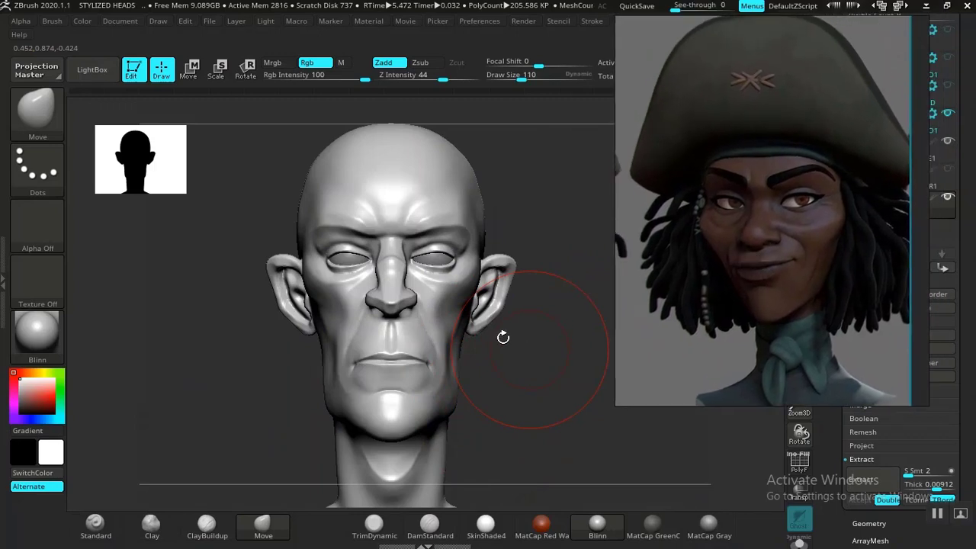
Adjust the jaw corners of the head with the Move brush and smooth the transition.
mouse_move(511, 366)
mouse_down()
mouse_move(511, 386)
mouse_move(502, 356)
mouse_move(513, 361)
mouse_move(448, 336)
mouse_up()
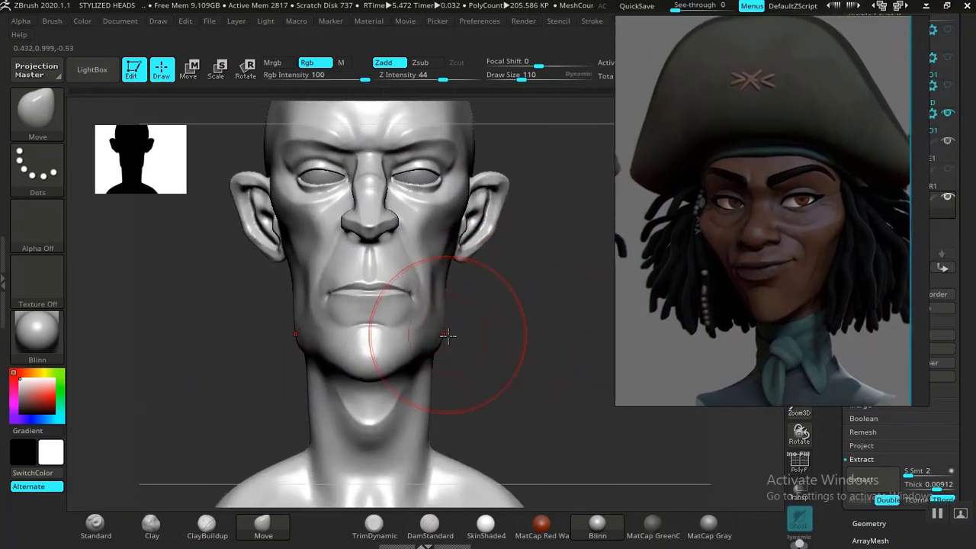
key(shift)
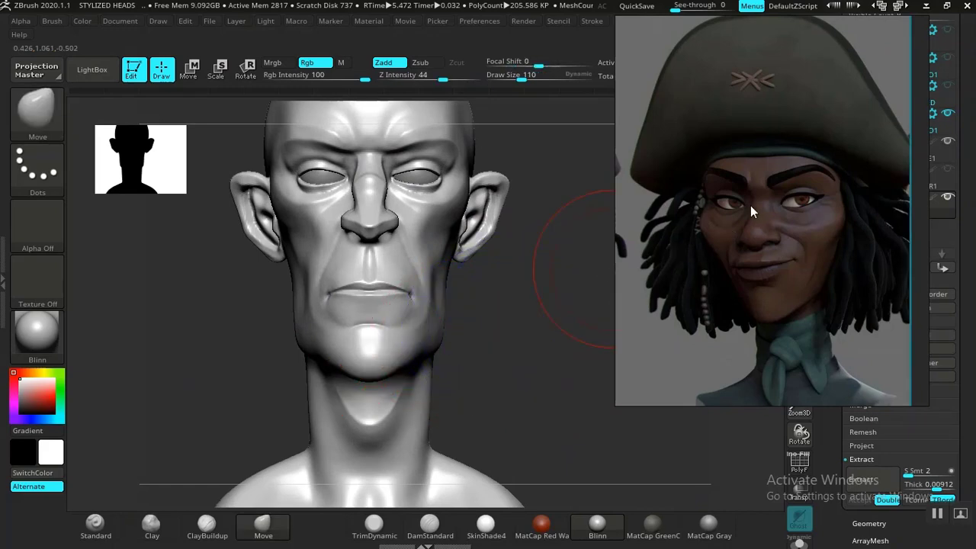
Open the head's Geometry settings to check its subdivision level, shifting the pirate reference out of the way and back.
mouse_move(749, 207)
mouse_down()
mouse_move(514, 324)
mouse_move(482, 320)
mouse_move(694, 221)
mouse_move(642, 185)
mouse_move(587, 180)
mouse_up()
drag(832, 266, 840, 149)
click(845, 216)
drag(833, 206, 827, 263)
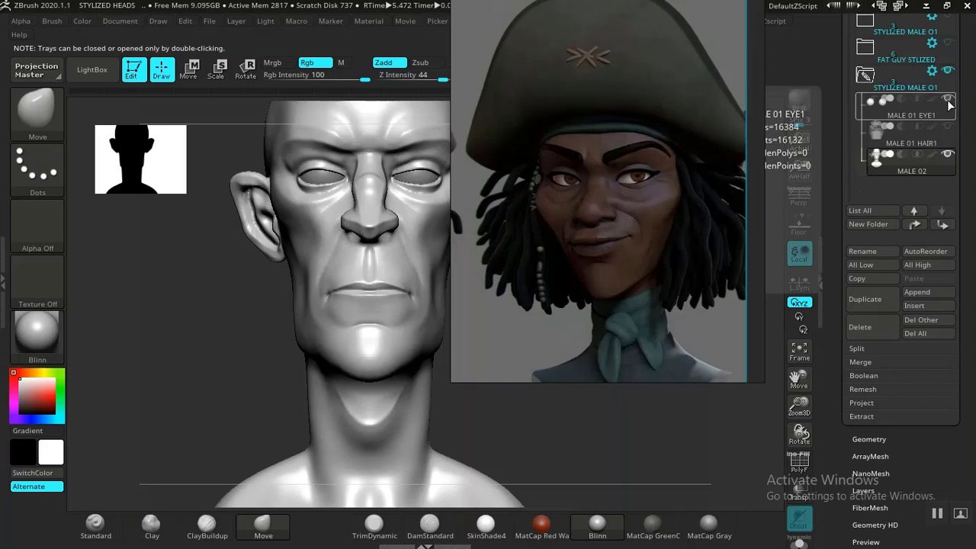
drag(832, 312, 833, 279)
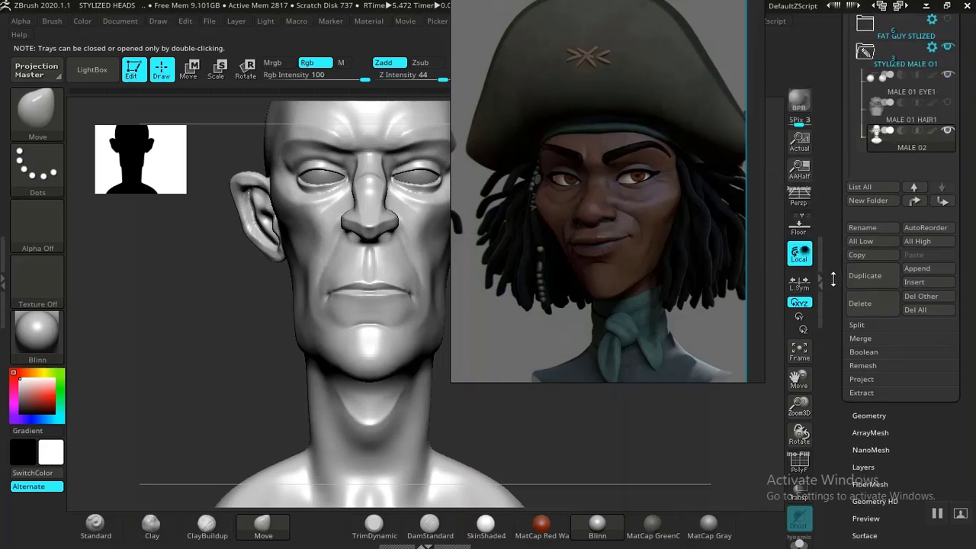
drag(833, 316, 836, 286)
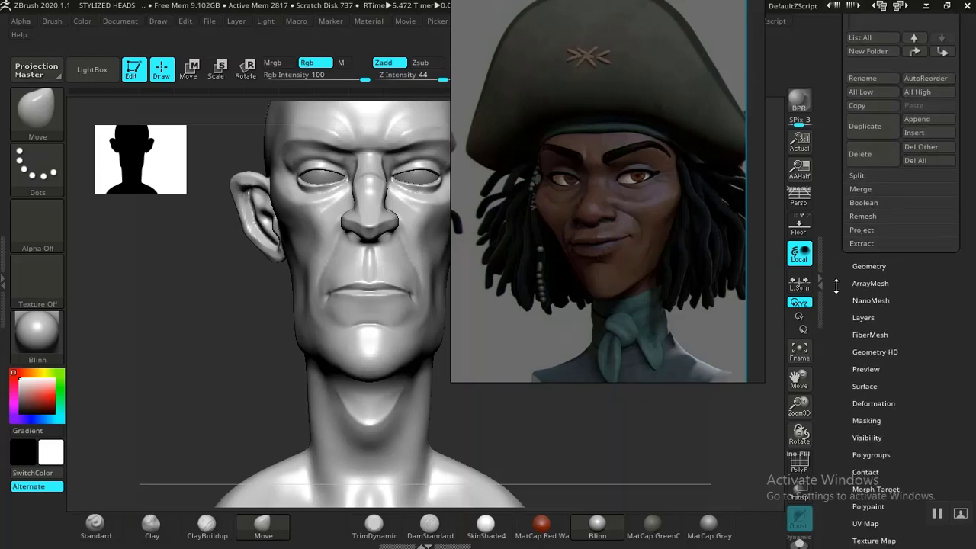
click(857, 268)
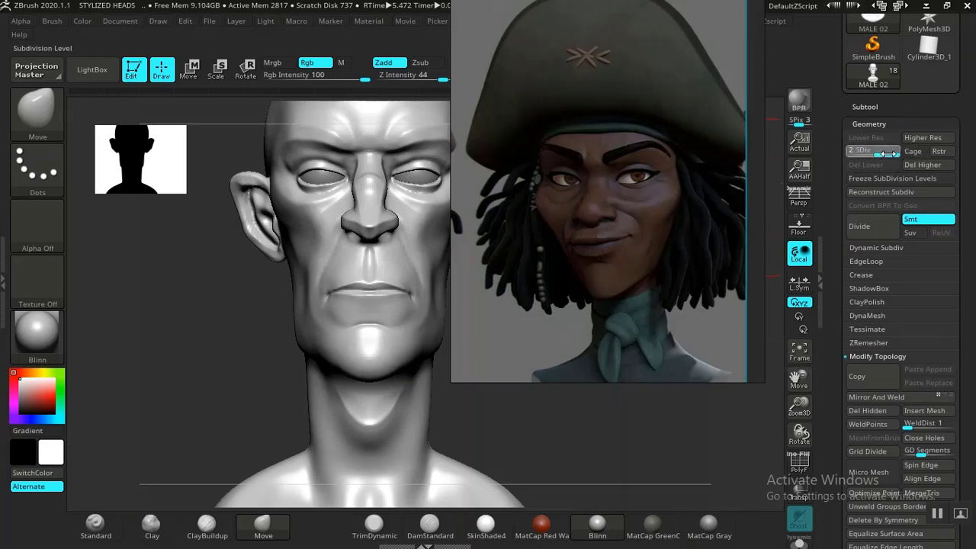
drag(573, 259, 846, 244)
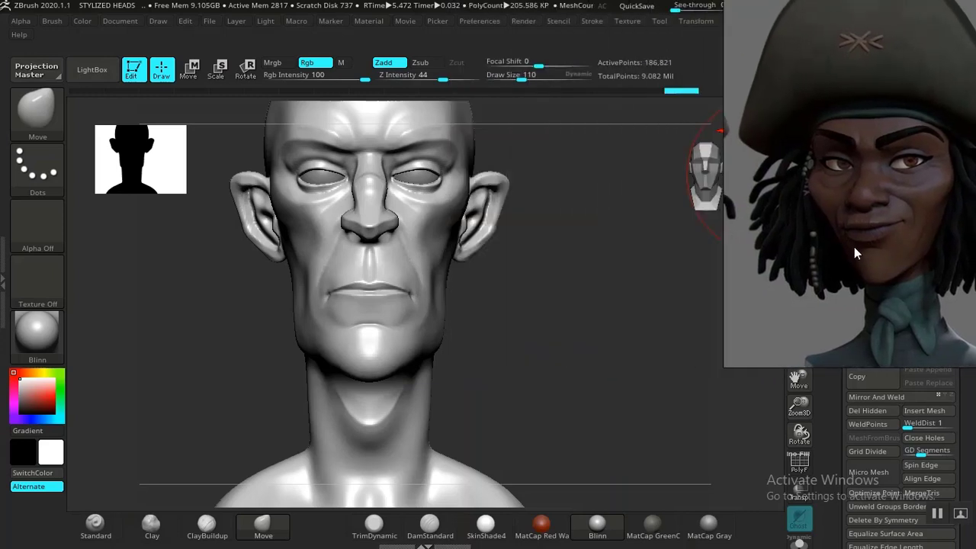
Reshape the ears with the Move brush at draw size 62, pulling in the outer rim and refining its curve.
drag(612, 268, 619, 169)
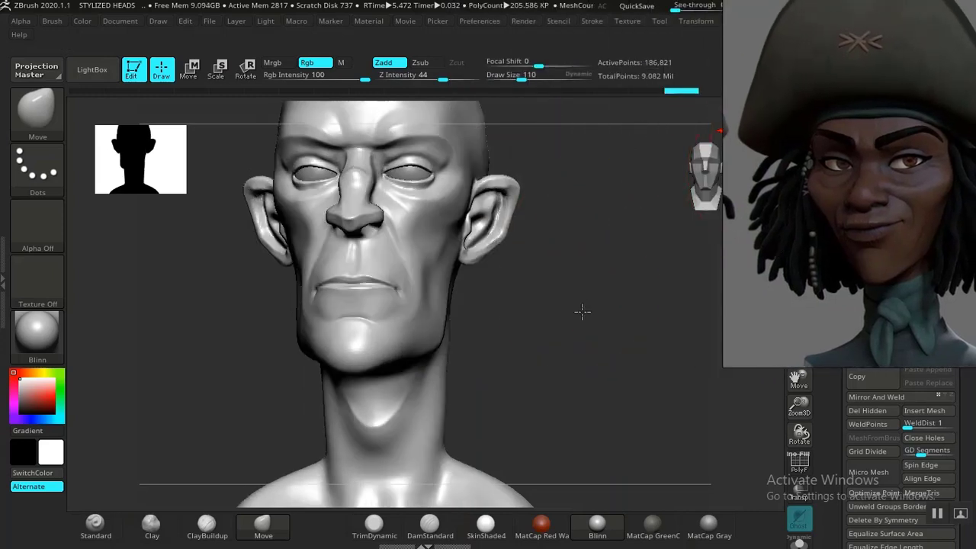
mouse_move(582, 311)
mouse_down()
mouse_move(546, 314)
mouse_move(573, 368)
mouse_move(582, 355)
mouse_move(588, 364)
mouse_move(631, 275)
mouse_move(595, 401)
mouse_move(612, 407)
mouse_move(556, 304)
mouse_move(608, 394)
mouse_move(593, 174)
mouse_move(552, 336)
mouse_up()
alt+drag(450, 327, 516, 397)
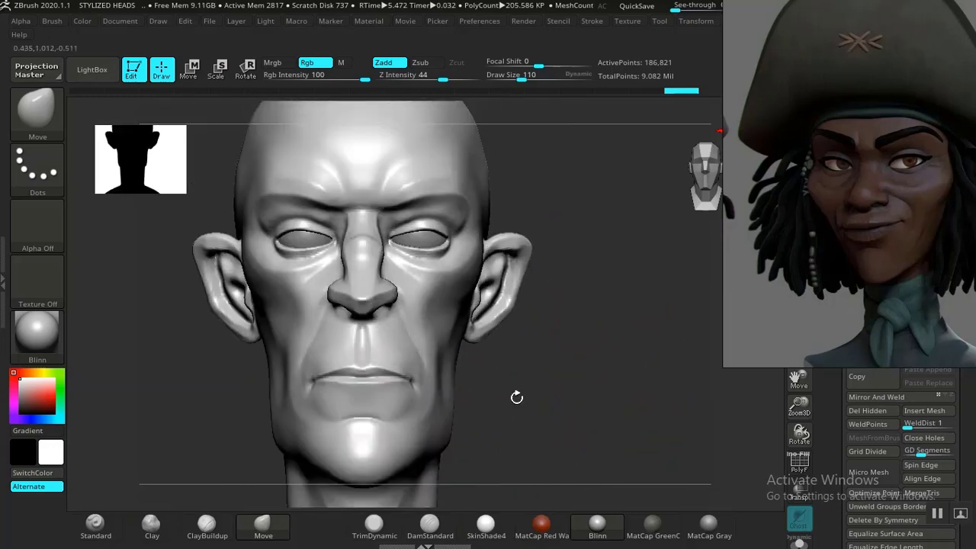
drag(537, 343, 499, 332)
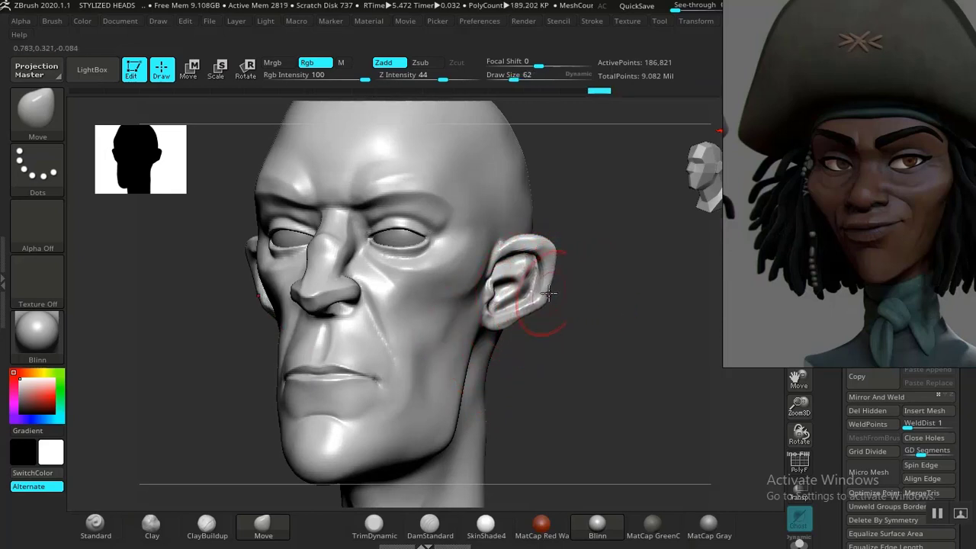
drag(545, 251, 543, 251)
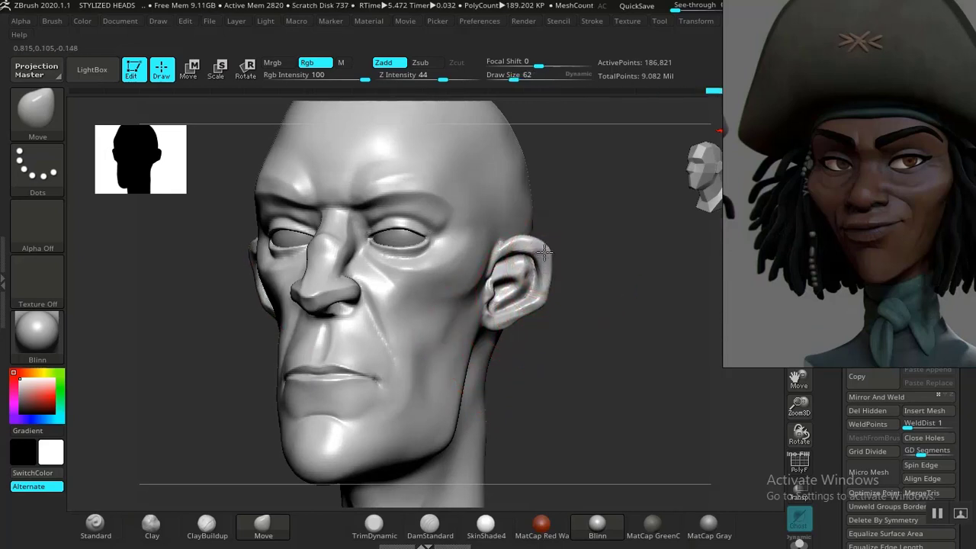
ctrl+right_drag(610, 397, 550, 385)
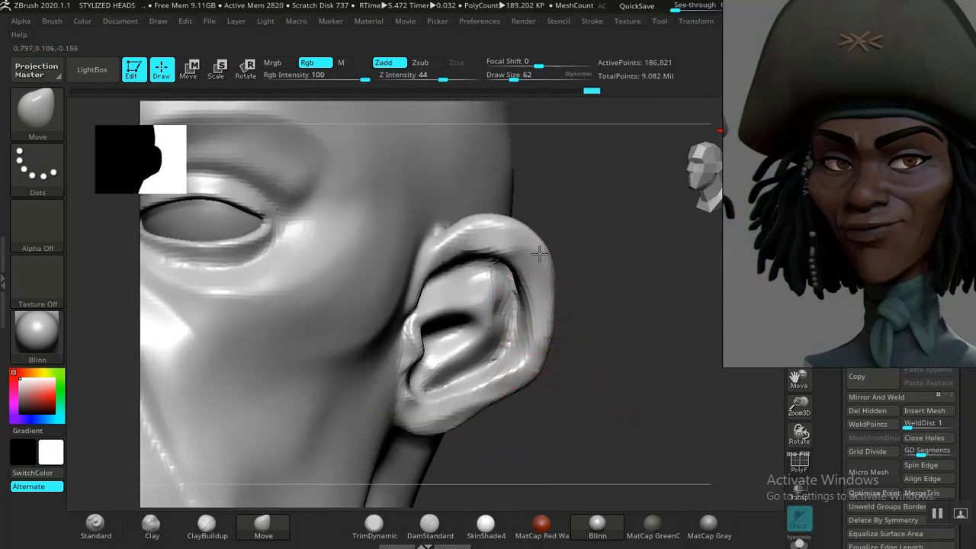
mouse_move(601, 328)
ctrl+right_down()
mouse_move(590, 337)
mouse_move(608, 336)
ctrl+right_up()
drag(521, 319, 514, 315)
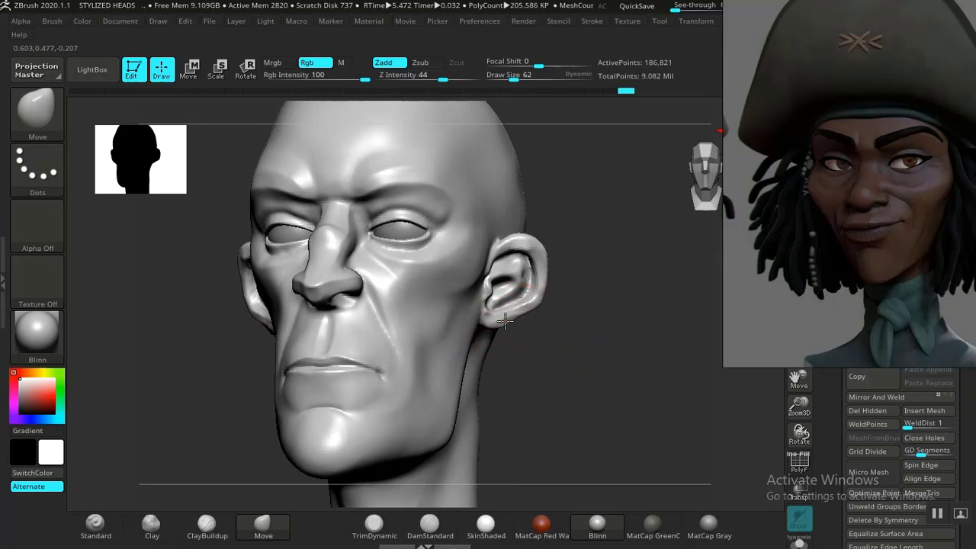
right_drag(558, 361, 561, 364)
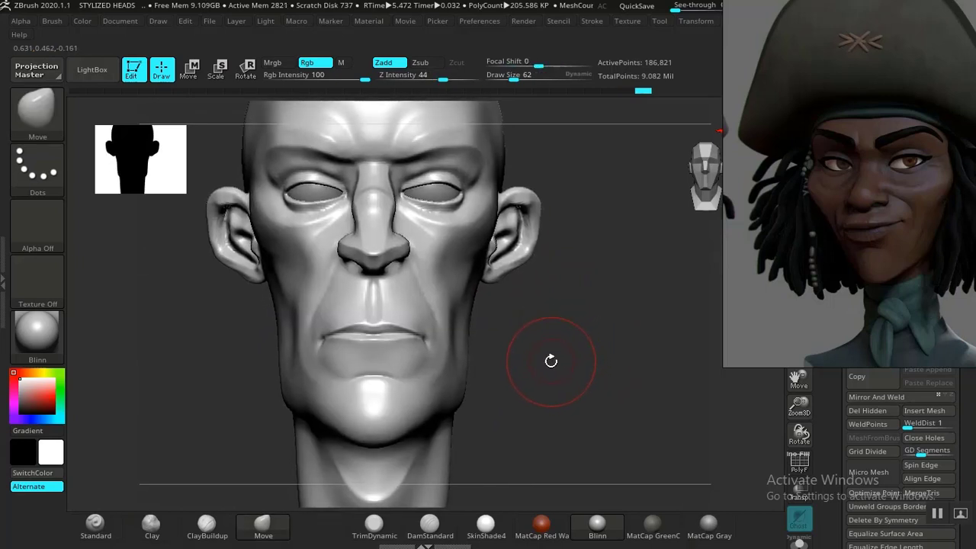
Build up the nose bridge into a straighter profile with the Move brush and smooth its surface.
ctrl+right_drag(559, 354, 250, 359)
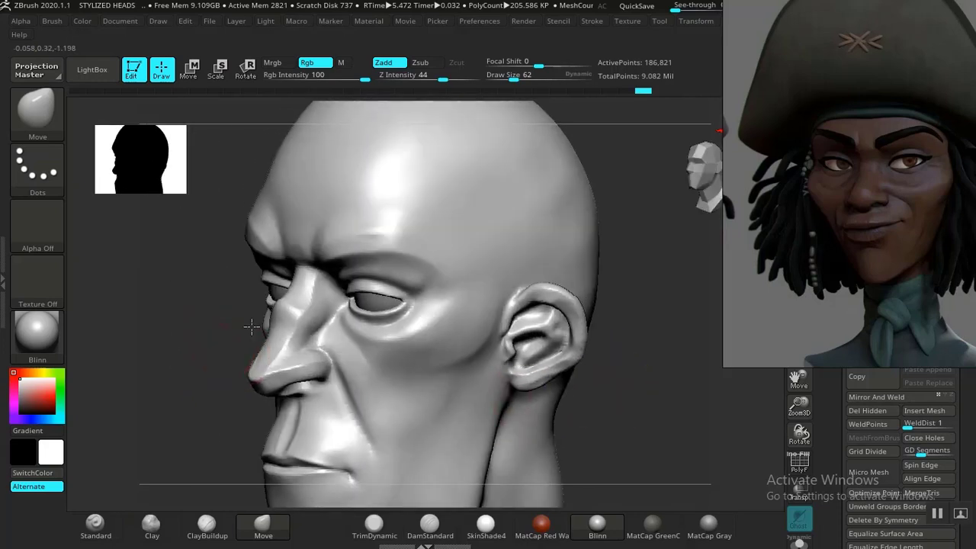
mouse_move(255, 323)
ctrl+right_down()
mouse_move(286, 324)
mouse_move(303, 370)
mouse_move(191, 372)
mouse_move(265, 423)
ctrl+right_up()
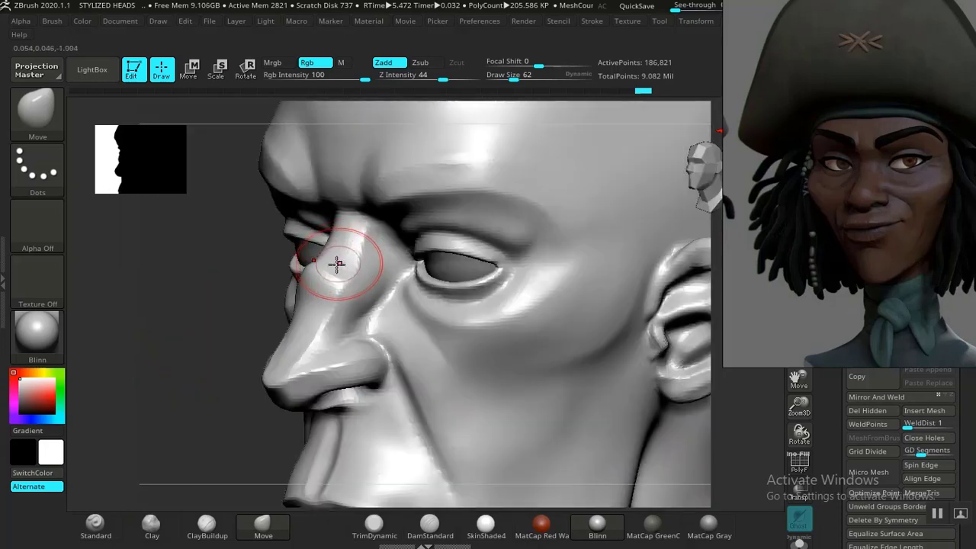
shift+drag(335, 263, 311, 280)
key(ctrl+z)
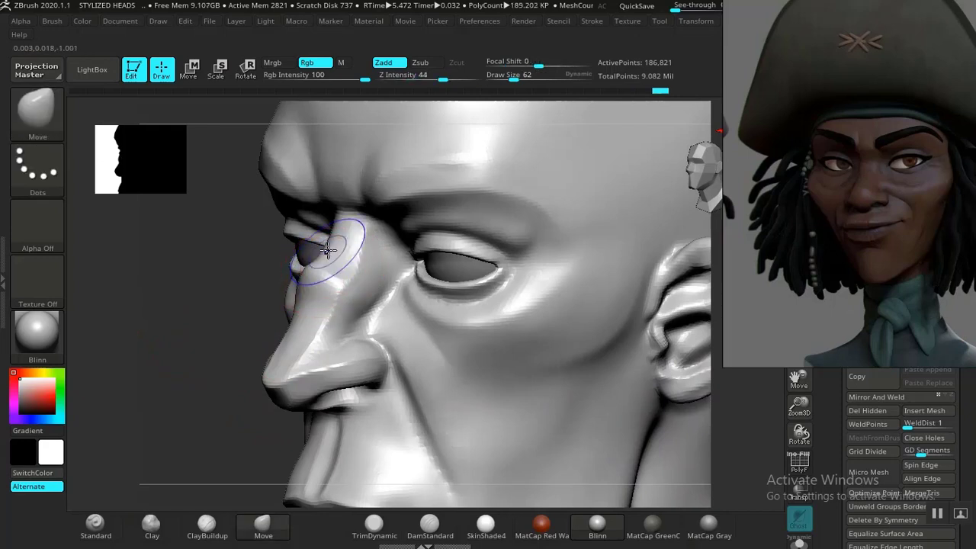
key(shift)
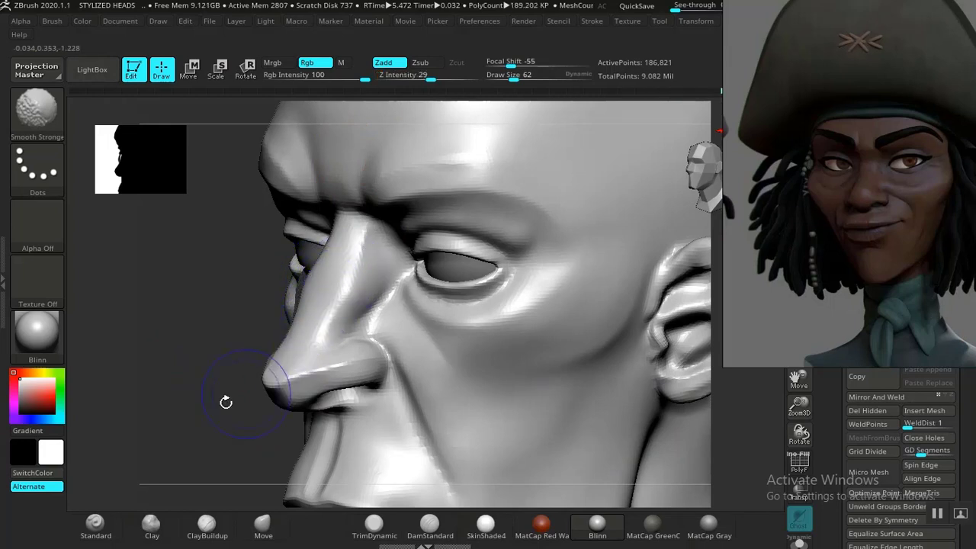
Round out the nose tip and nostril wing with the Move brush at draw size 62 and smooth their surfaces.
mouse_move(226, 401)
mouse_down()
mouse_move(236, 351)
mouse_move(246, 394)
mouse_move(211, 390)
mouse_move(352, 335)
mouse_up()
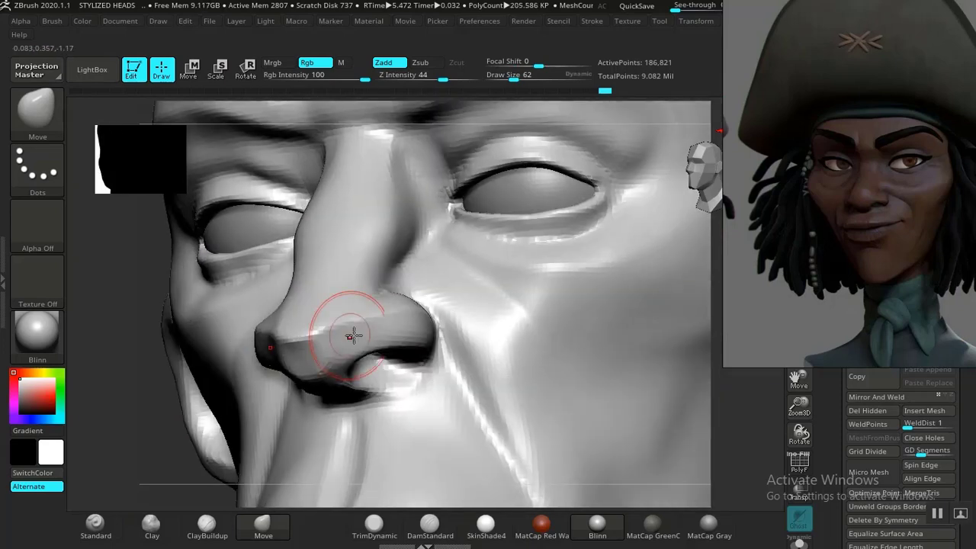
key(shift)
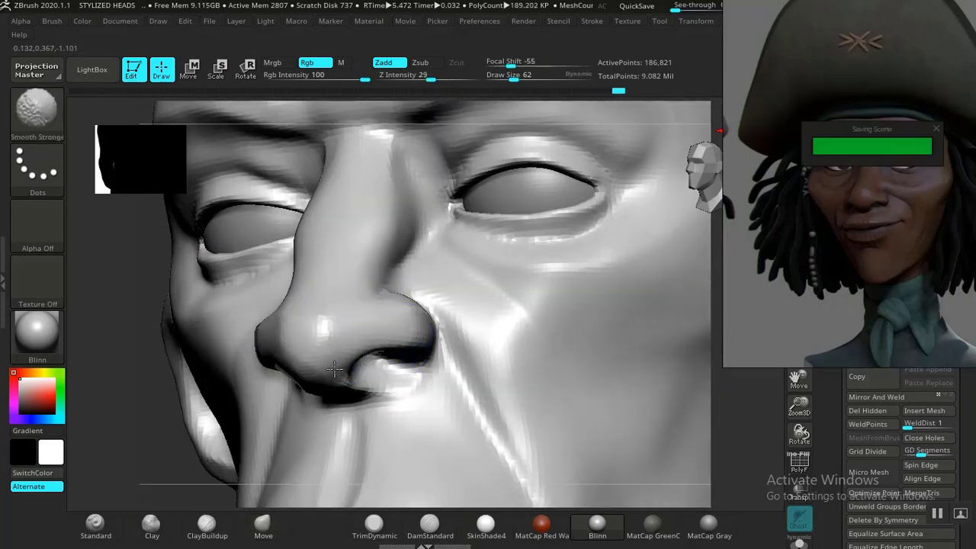
shift+drag(334, 369, 413, 334)
mouse_move(133, 351)
alt+mouse_down()
mouse_move(161, 312)
mouse_move(192, 435)
mouse_move(488, 389)
alt+mouse_up()
mouse_move(576, 377)
mouse_down()
mouse_move(593, 375)
mouse_move(551, 338)
mouse_move(581, 422)
mouse_move(575, 362)
mouse_move(584, 374)
mouse_move(410, 312)
mouse_up()
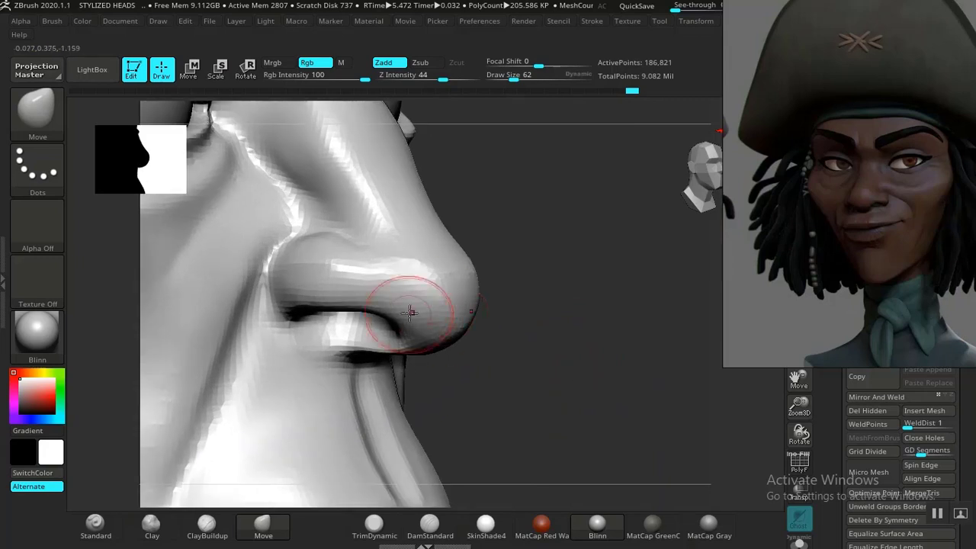
Enlarge the draw size to 182 and reshape the nose tip and base in profile with the Move brush.
key(])
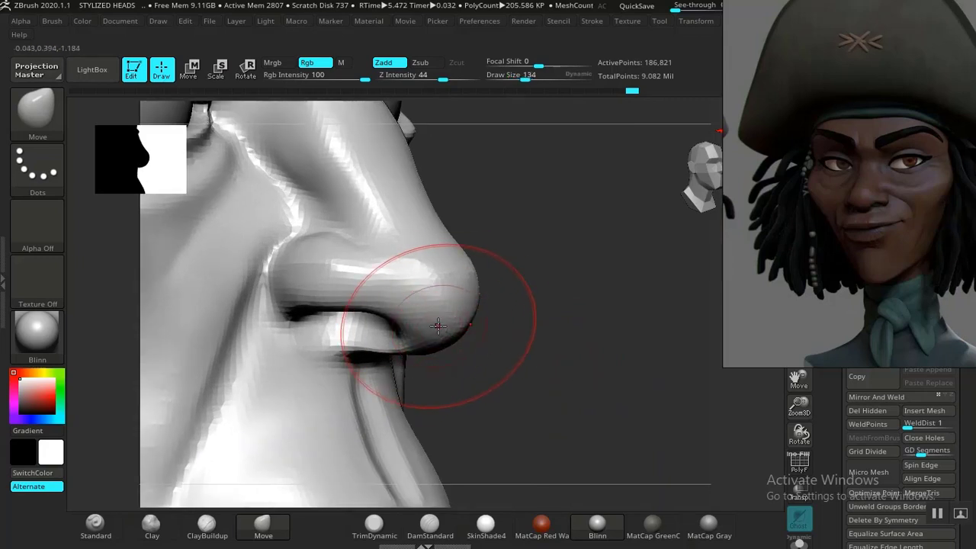
key(])
mouse_move(320, 252)
shift+mouse_down()
mouse_move(311, 263)
mouse_move(336, 259)
shift+mouse_up()
mouse_move(567, 352)
mouse_down()
mouse_move(523, 301)
mouse_move(561, 333)
mouse_up()
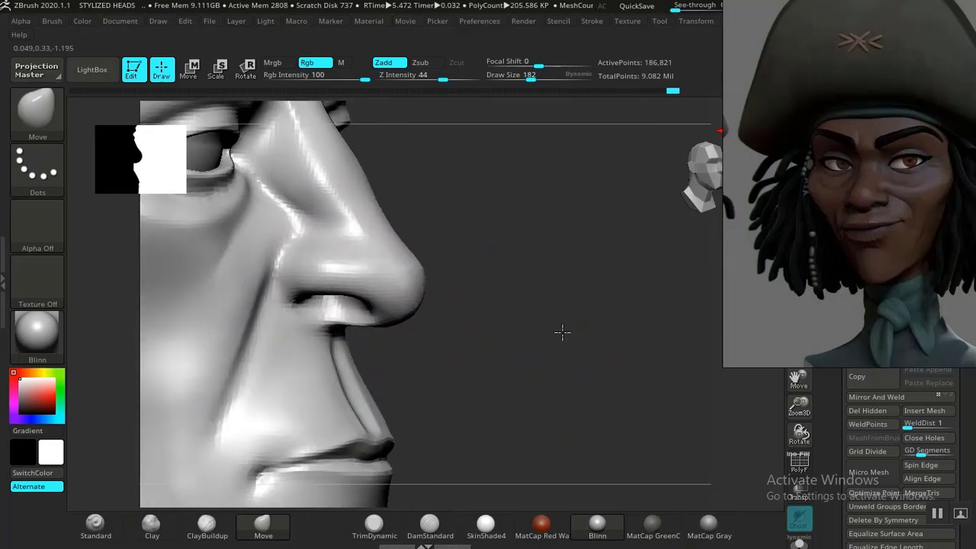
drag(475, 358, 467, 284)
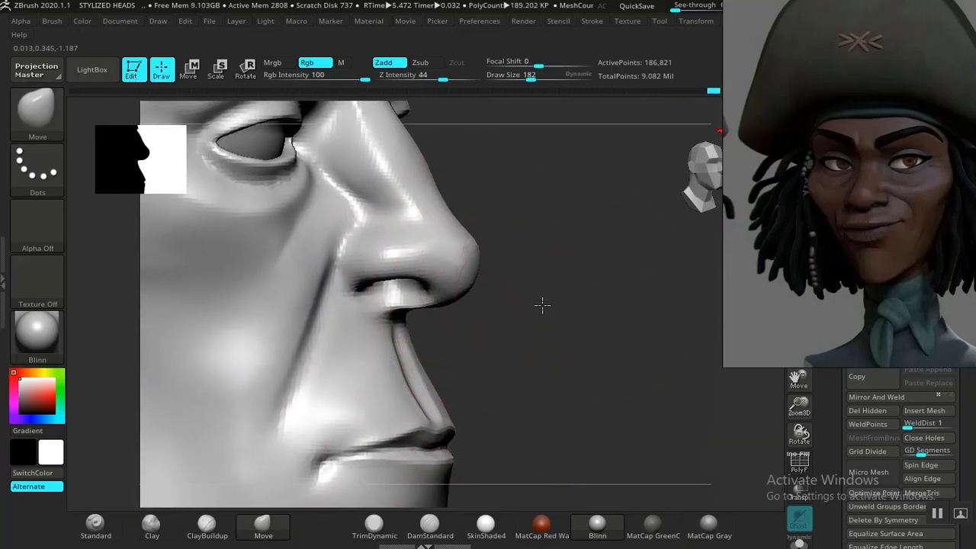
mouse_move(541, 305)
mouse_down()
mouse_move(427, 305)
mouse_move(317, 362)
mouse_move(286, 364)
mouse_move(386, 302)
mouse_move(434, 289)
mouse_up()
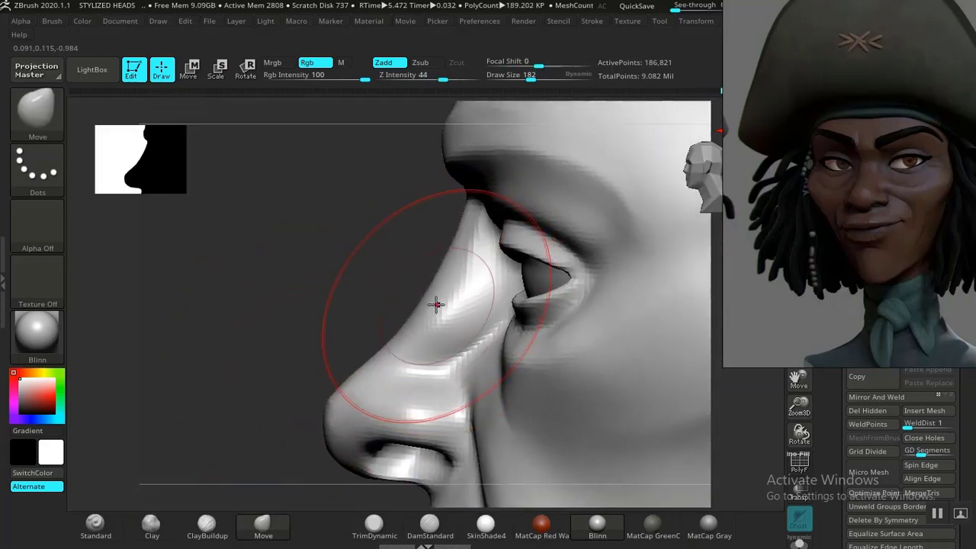
Refine the curve of the nose bridge with the Move brush at draw size 182 and smooth the bridge's sides.
drag(399, 314, 480, 312)
mouse_move(579, 270)
mouse_down()
mouse_move(601, 308)
mouse_move(556, 282)
mouse_move(420, 279)
mouse_up()
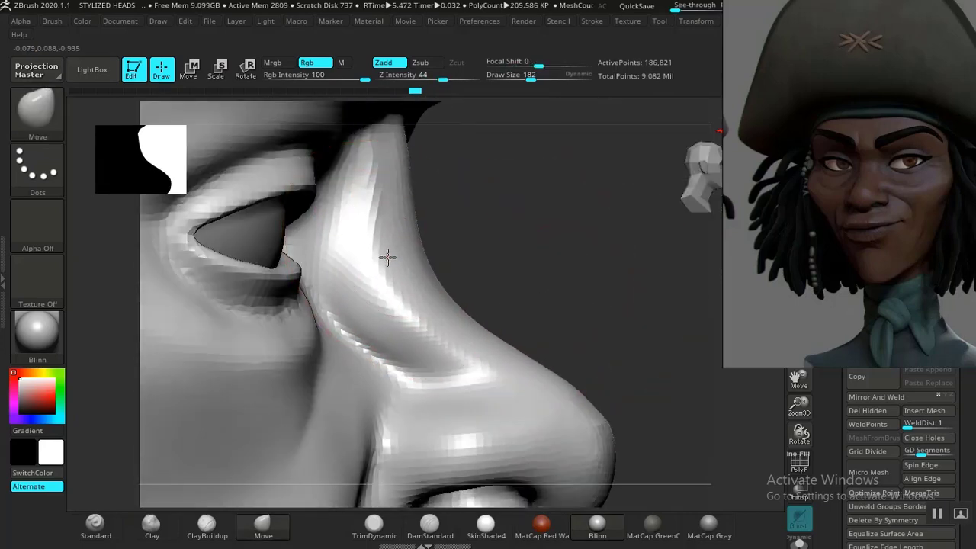
mouse_move(562, 285)
mouse_down()
mouse_move(621, 289)
mouse_move(497, 332)
mouse_up()
mouse_move(404, 388)
shift+mouse_down()
mouse_move(374, 341)
mouse_move(356, 233)
shift+mouse_up()
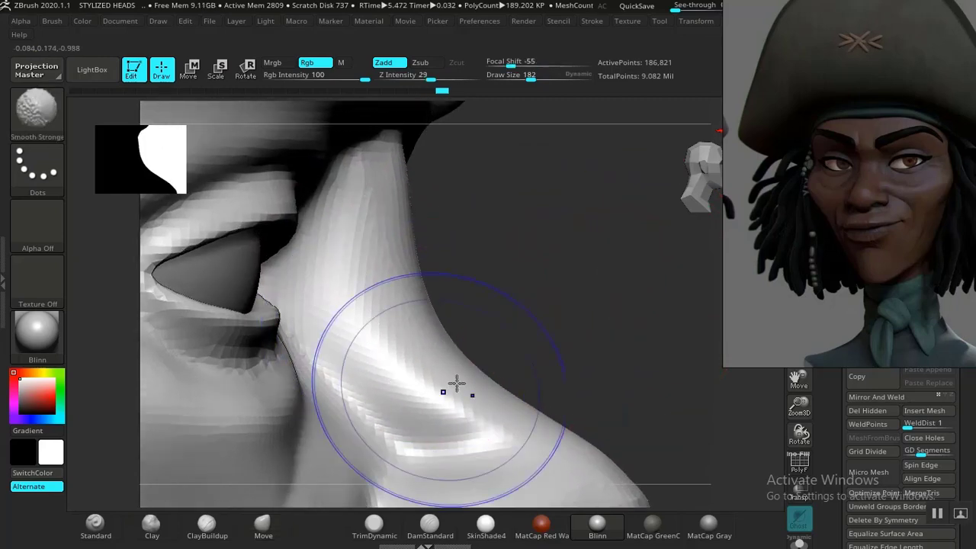
alt+drag(503, 328, 465, 215)
mouse_move(570, 280)
mouse_down()
mouse_move(564, 310)
mouse_move(531, 316)
mouse_move(632, 397)
mouse_move(663, 434)
mouse_up()
mouse_move(622, 382)
alt+mouse_down()
mouse_move(632, 409)
mouse_move(501, 340)
alt+mouse_up()
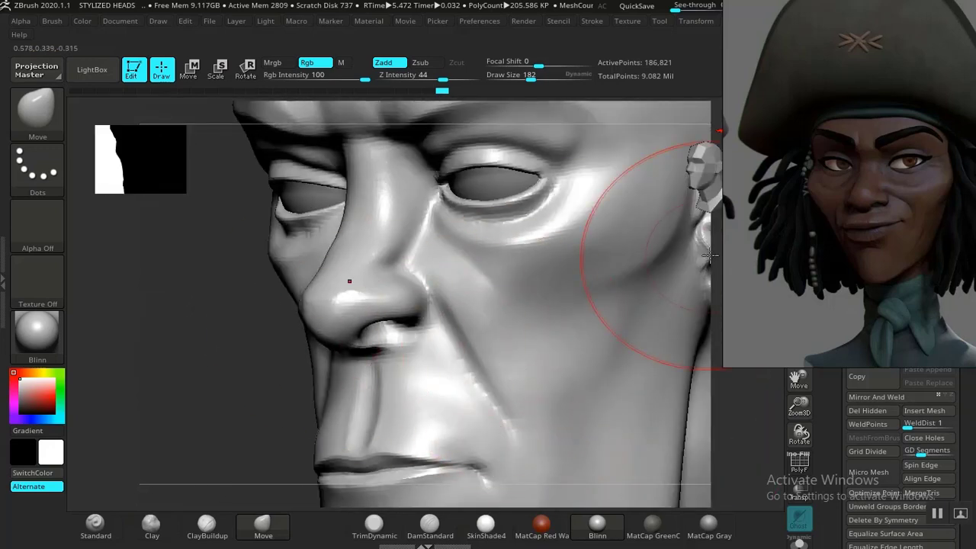
Enlarge the face in the pirate reference for comparison and smooth the side of the nose above the nostril.
scroll(846, 222, up, 5)
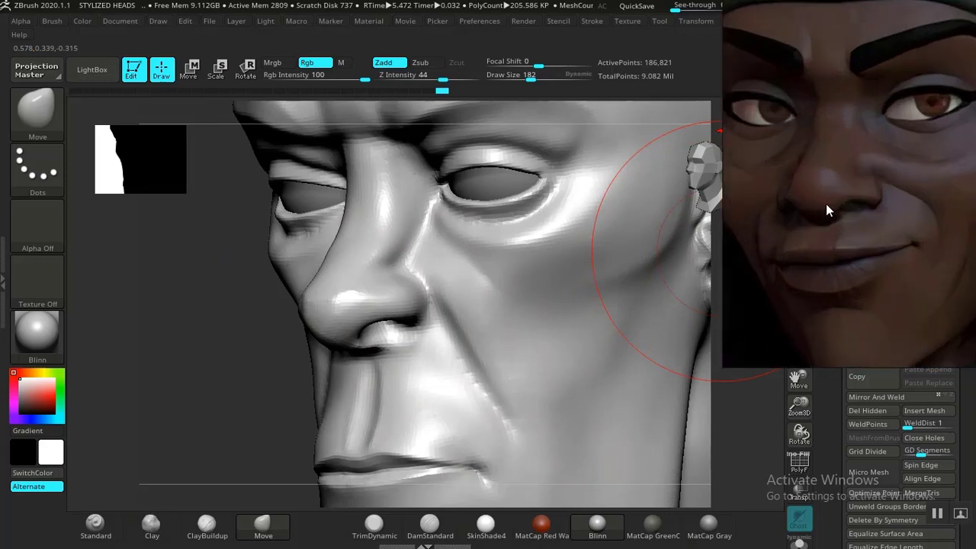
middle_drag(856, 209, 836, 218)
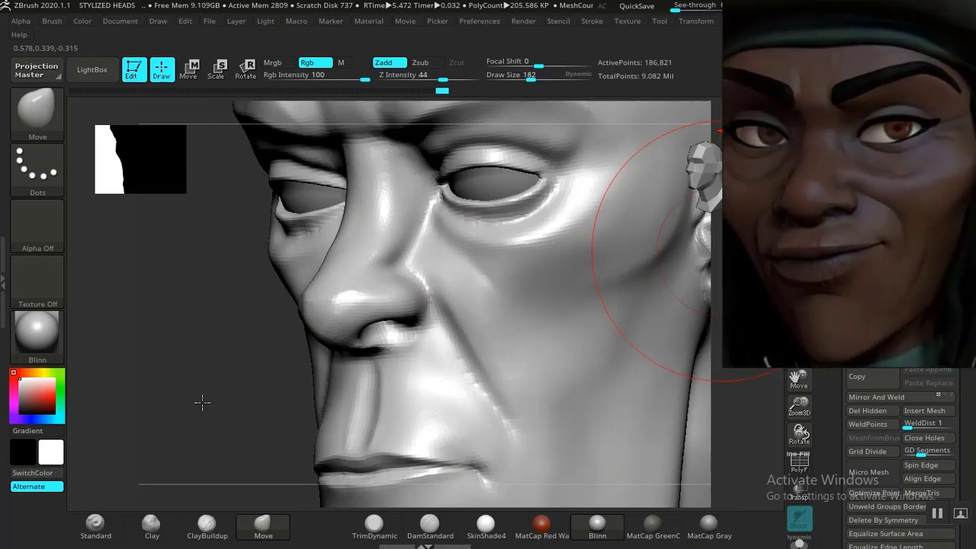
drag(202, 402, 222, 407)
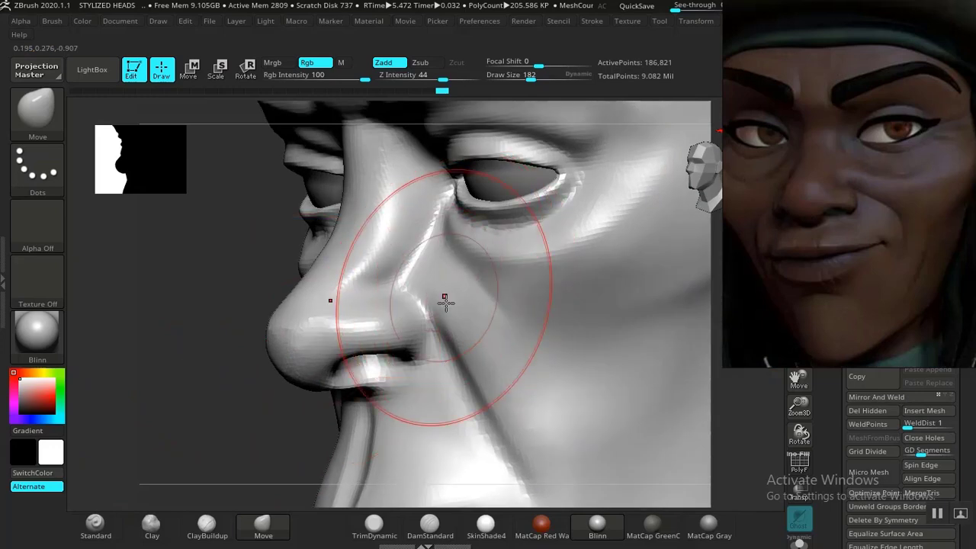
key(shift)
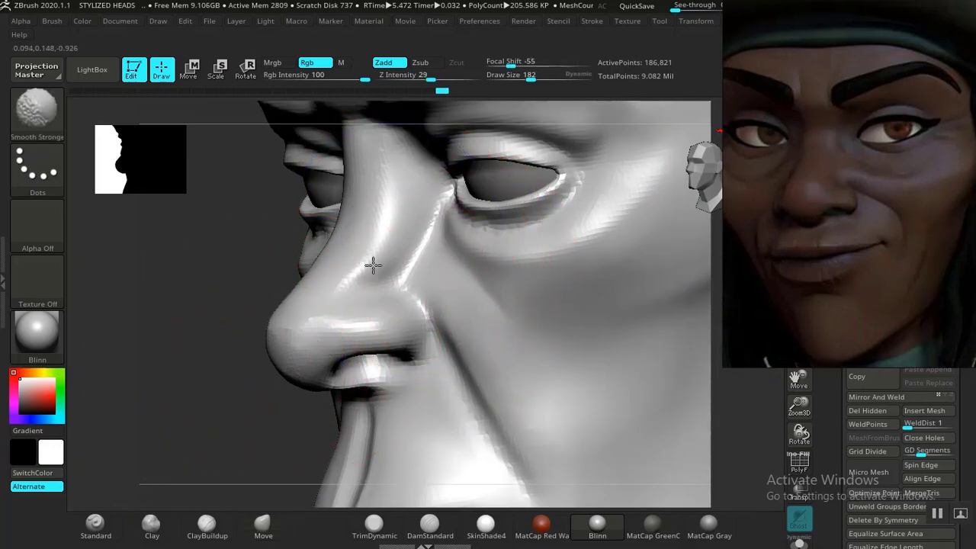
shift+drag(373, 264, 351, 289)
mouse_move(218, 429)
mouse_down()
mouse_move(210, 415)
mouse_move(630, 279)
mouse_up()
drag(211, 407, 252, 389)
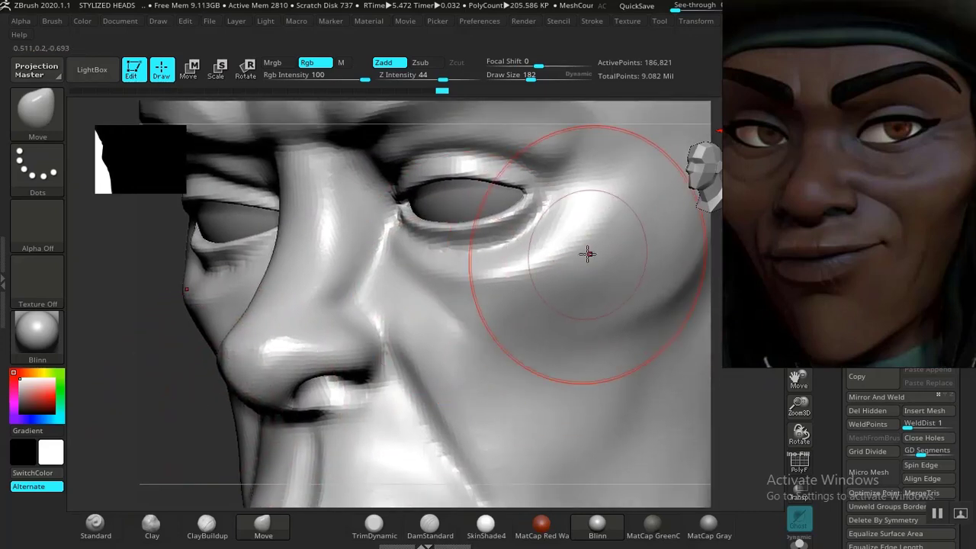
Undo the broad stroke on the cheekbone, reduce the draw size to 122 and smooth the cheekbone beside the eye.
shift+drag(612, 233, 497, 283)
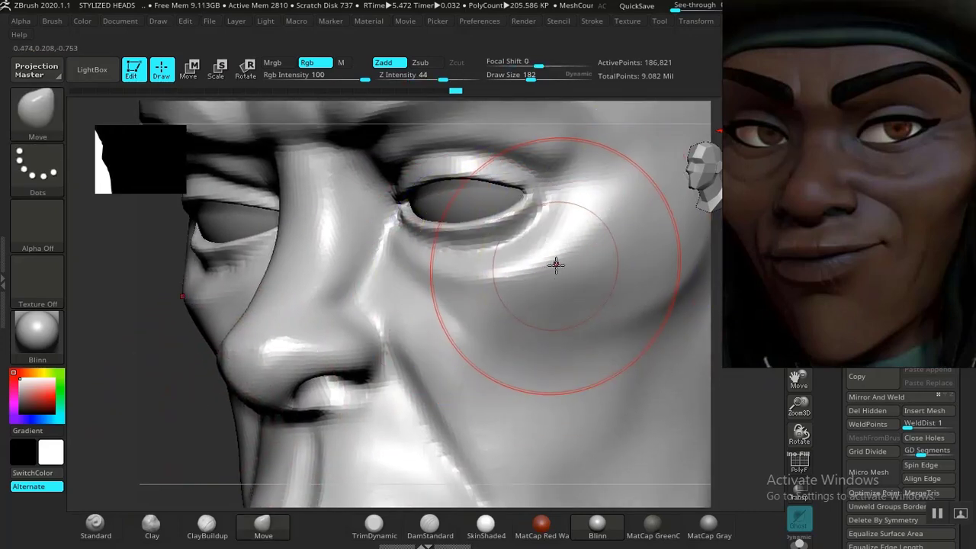
key(ctrl+z)
key(bracketleft)
key(bracketleft)
key(bracketleft)
key(bracketleft)
key(bracketleft)
key(bracketleft)
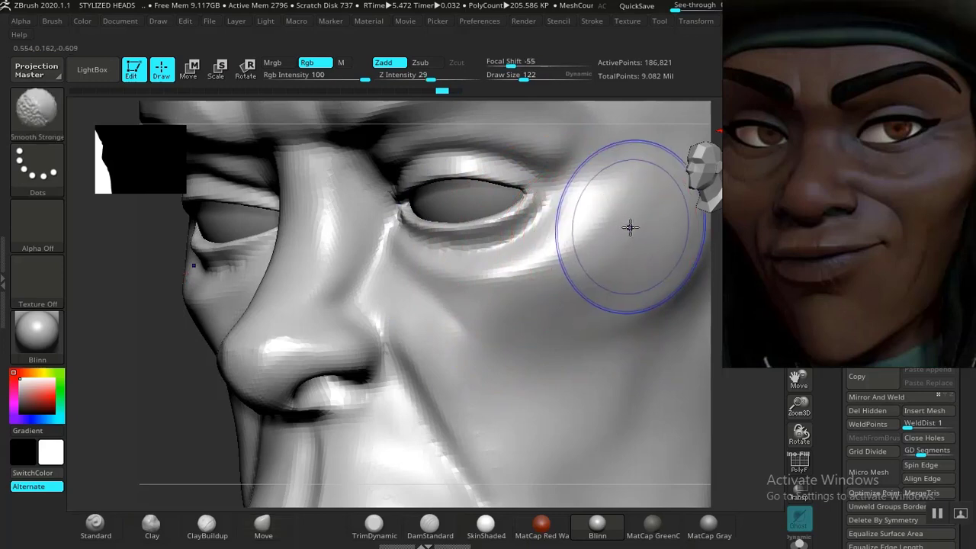
shift+drag(629, 228, 573, 252)
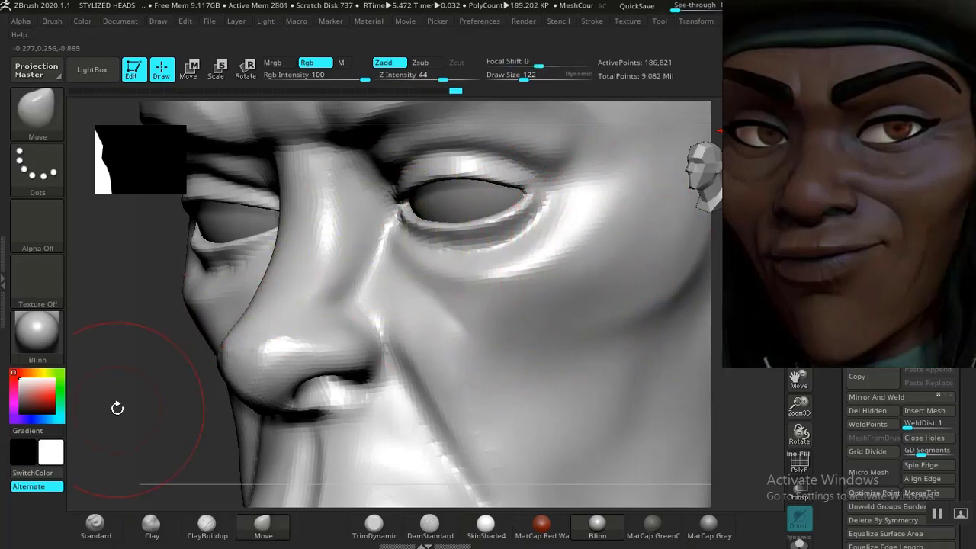
Smooth away the sharp creases beneath the eyes and soften the transition into the cheeks.
drag(116, 409, 177, 377)
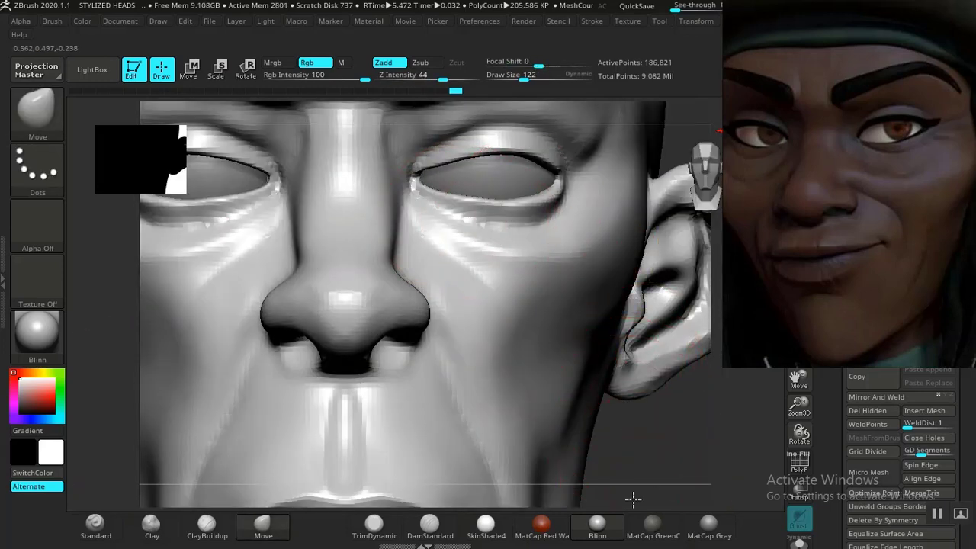
alt+drag(632, 499, 600, 535)
mouse_move(422, 184)
ctrl+mouse_down()
mouse_move(382, 203)
mouse_move(391, 231)
ctrl+mouse_up()
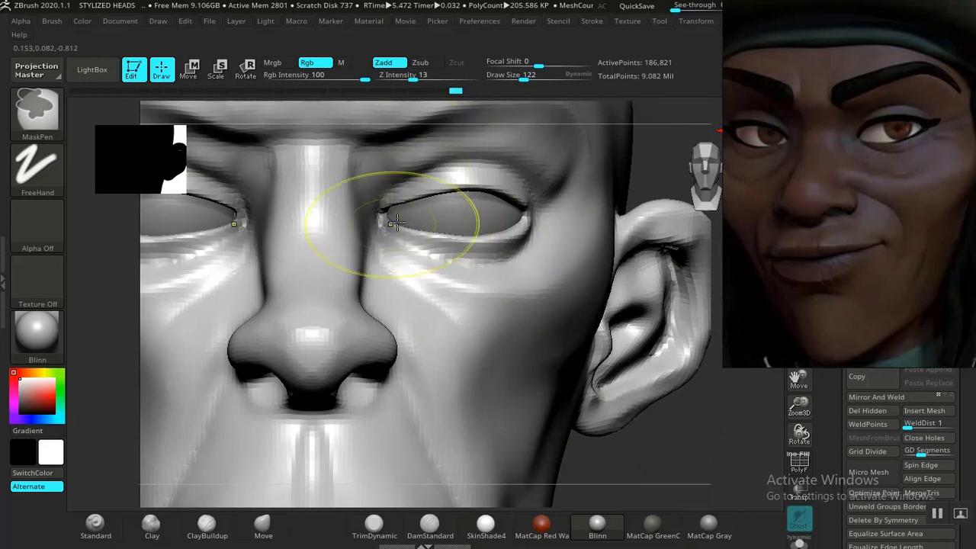
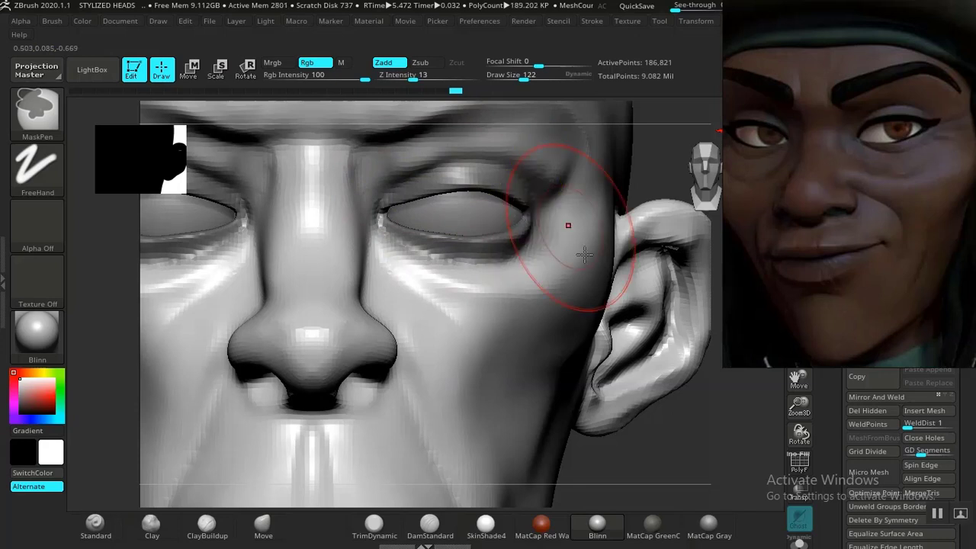
key(ctrl)
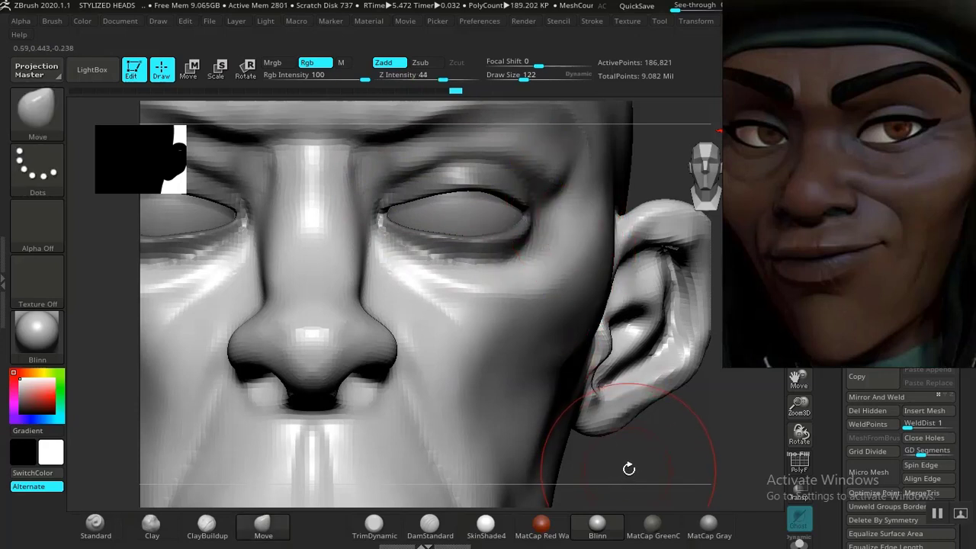
key(f)
mouse_move(571, 388)
mouse_down()
mouse_move(640, 369)
mouse_move(653, 388)
mouse_up()
scroll(653, 388, up, 3)
key(shift)
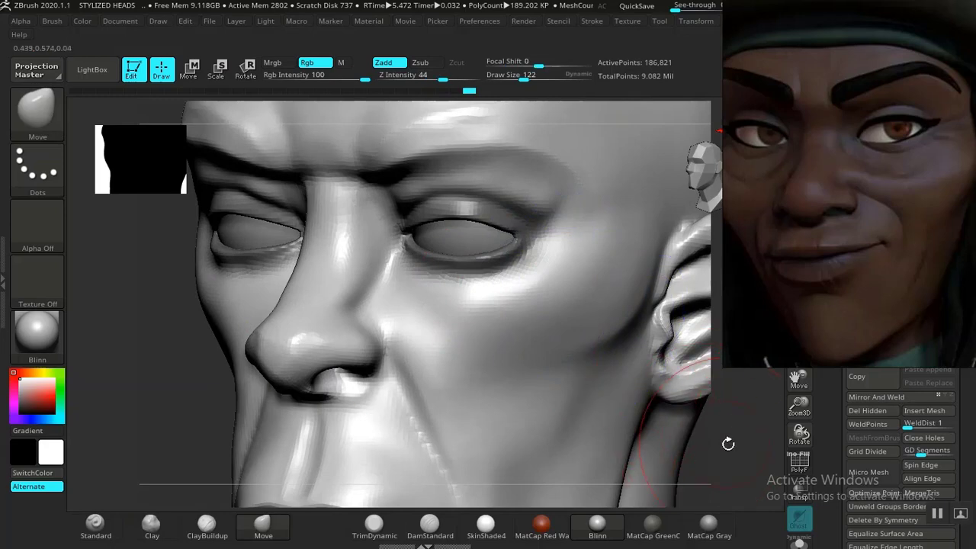
mouse_move(728, 443)
mouse_down()
mouse_move(747, 440)
mouse_move(689, 385)
mouse_up()
key(ctrl)
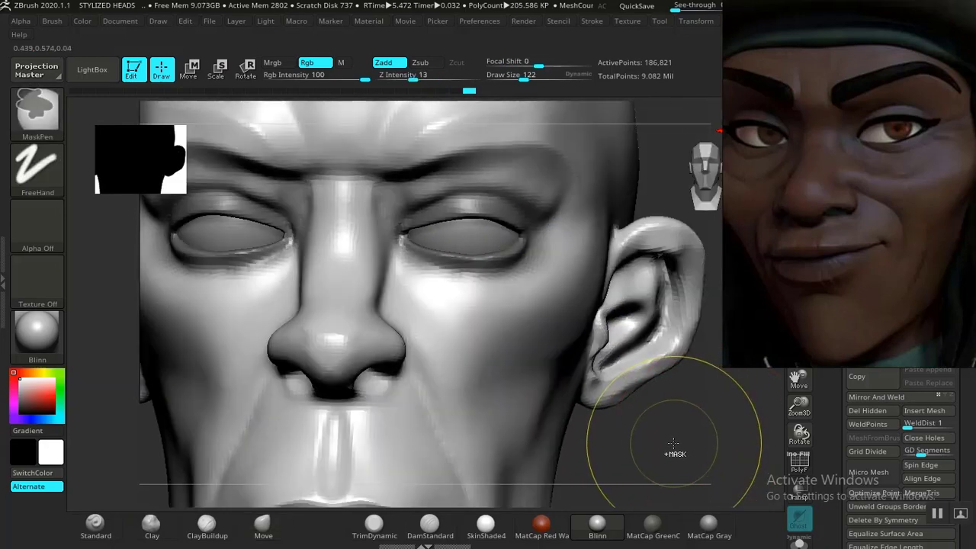
mouse_move(673, 440)
mouse_down()
mouse_move(678, 453)
mouse_move(667, 456)
mouse_move(656, 435)
mouse_move(668, 398)
mouse_move(661, 385)
mouse_up()
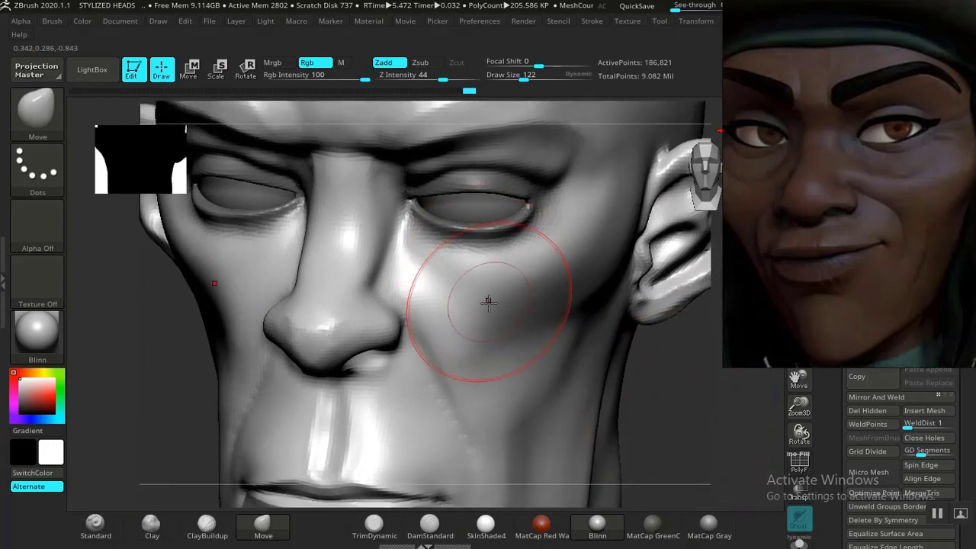
Reshape the cheeks beneath the eyes and beside the nose with the Move brush at draw size 122.
mouse_move(464, 353)
mouse_down()
mouse_move(414, 366)
mouse_move(501, 287)
mouse_up()
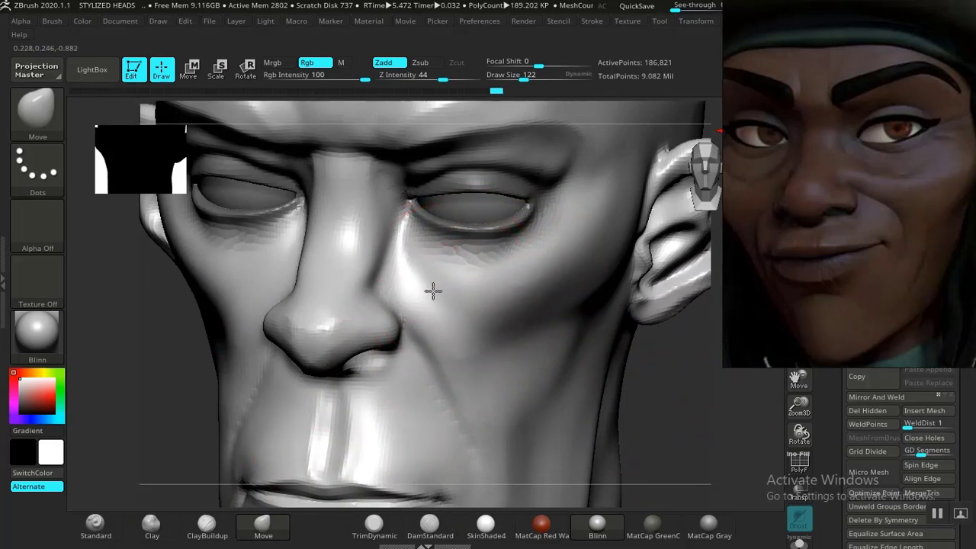
drag(675, 395, 544, 255)
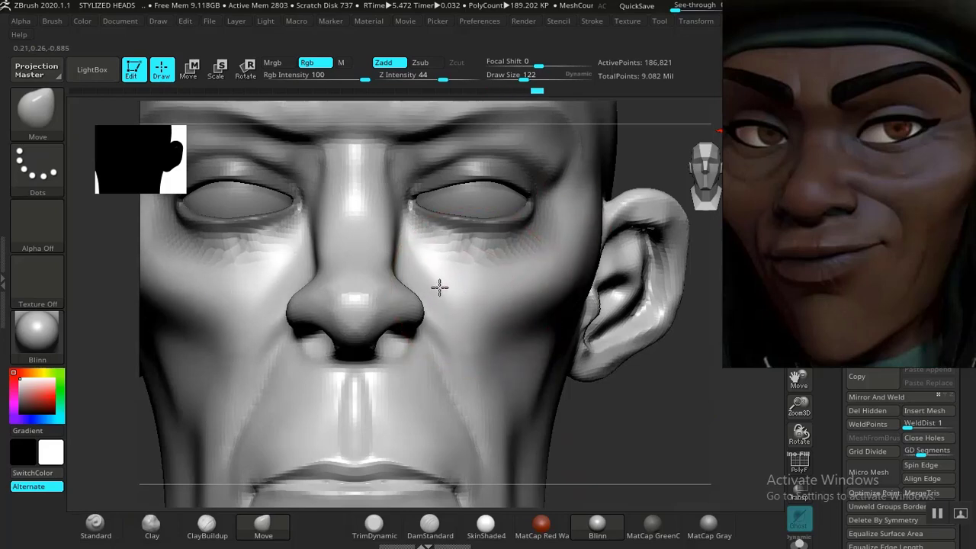
drag(654, 406, 592, 282)
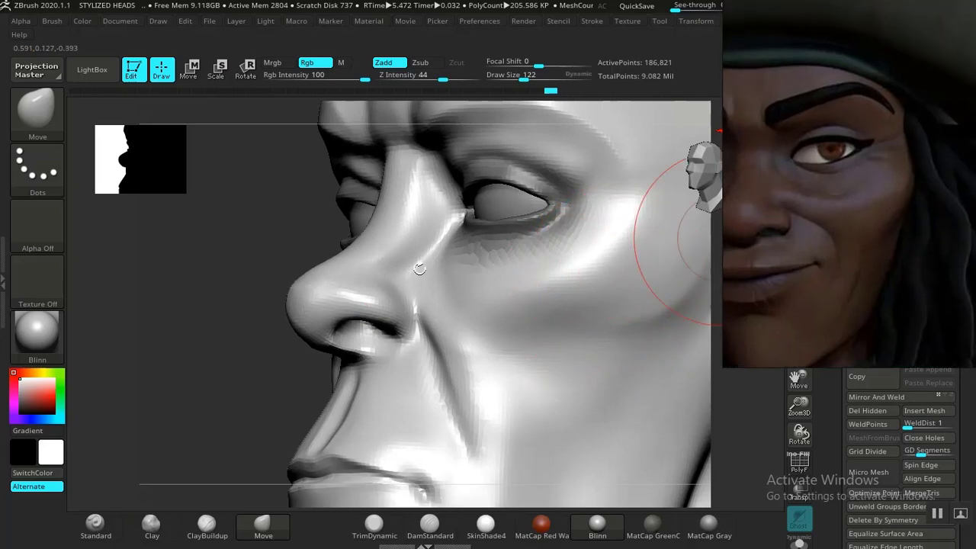
Adjust the nose and upper-lip contour in profile with the Move brush and check it against the whole head.
drag(209, 386, 193, 343)
alt+drag(370, 372, 248, 416)
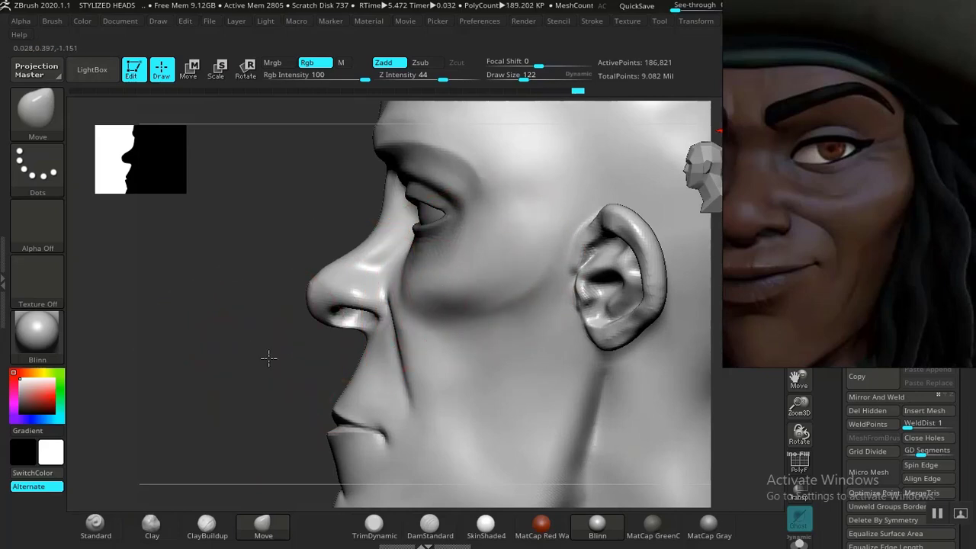
drag(268, 357, 516, 349)
alt+drag(556, 381, 525, 355)
alt+drag(361, 403, 359, 374)
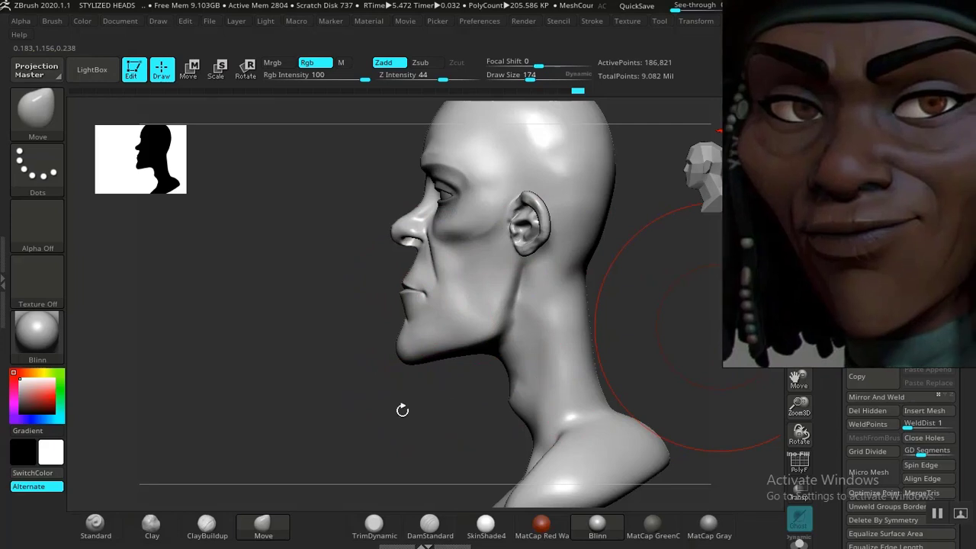
Reshape the jawline, jaw corner and underside of the chin with the Move brush at draw size 174.
mouse_move(403, 407)
mouse_down()
mouse_move(481, 386)
mouse_move(426, 381)
mouse_move(370, 355)
mouse_move(453, 361)
mouse_up()
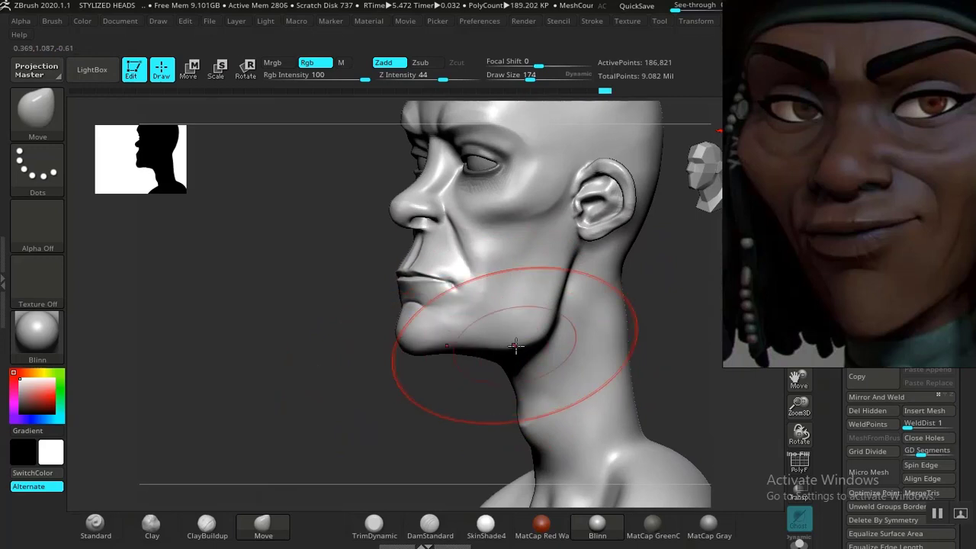
drag(381, 422, 523, 349)
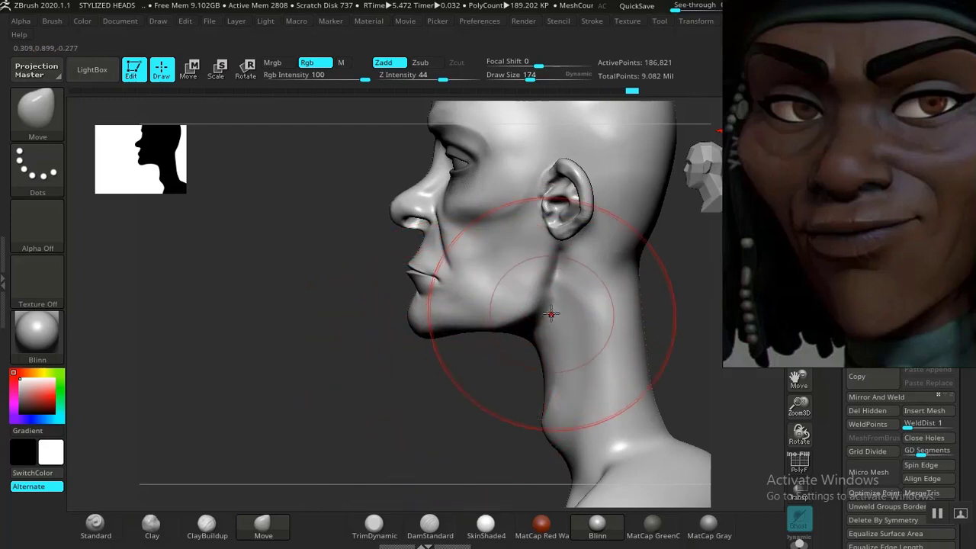
alt+drag(436, 396, 592, 294)
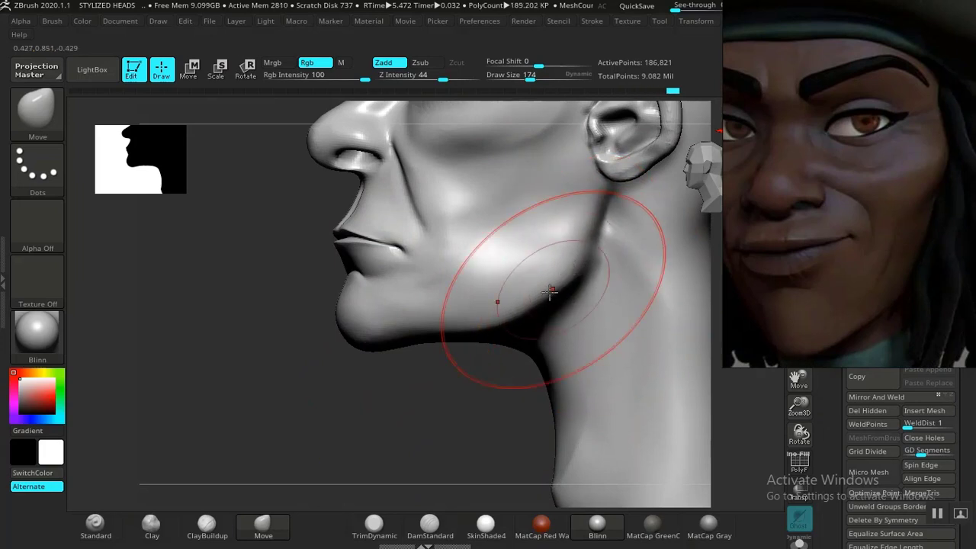
alt+drag(453, 383, 533, 339)
mouse_move(582, 361)
alt+mouse_down()
mouse_move(608, 353)
mouse_move(598, 389)
alt+mouse_up()
Review the whole head from the front and move the pirate reference clear of the geometry and view controls.
mouse_move(594, 314)
alt+mouse_down()
mouse_move(602, 346)
mouse_move(571, 298)
mouse_move(584, 370)
mouse_move(566, 375)
mouse_move(579, 379)
mouse_move(571, 355)
mouse_move(582, 404)
mouse_move(593, 378)
mouse_move(633, 366)
mouse_move(540, 371)
mouse_move(577, 374)
mouse_move(570, 381)
mouse_move(592, 340)
mouse_move(594, 386)
mouse_move(621, 370)
mouse_move(582, 371)
mouse_move(612, 371)
mouse_move(589, 370)
mouse_move(592, 349)
alt+mouse_up()
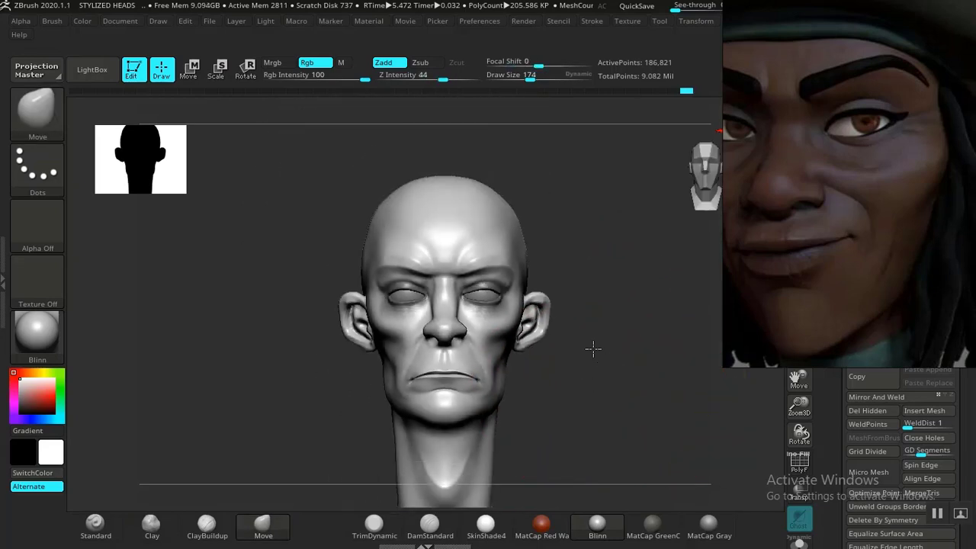
alt+drag(613, 386, 603, 462)
drag(812, 280, 71, 334)
drag(556, 304, 603, 336)
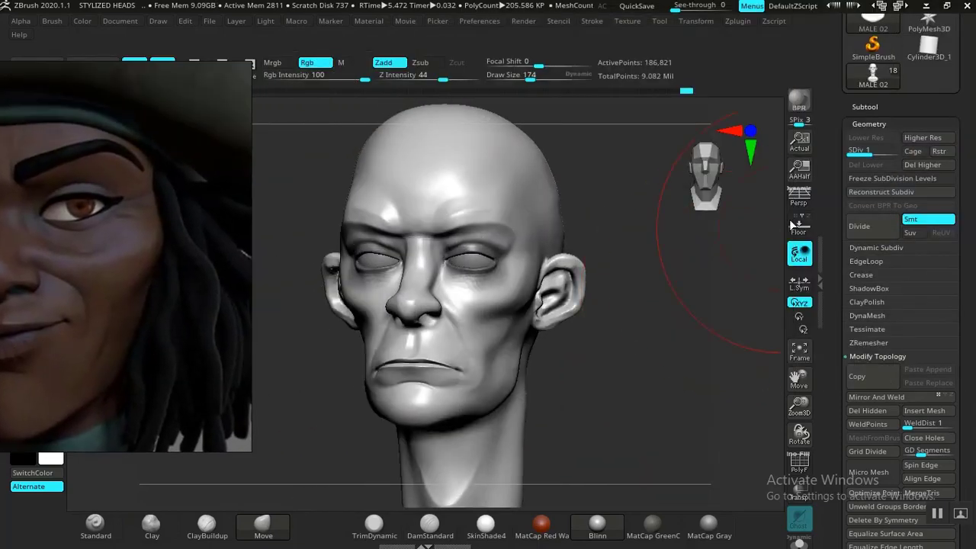
Switch to the MALE 03 subtool and collapse the STYLIZED MALE O1 folder in the subtool list.
click(866, 123)
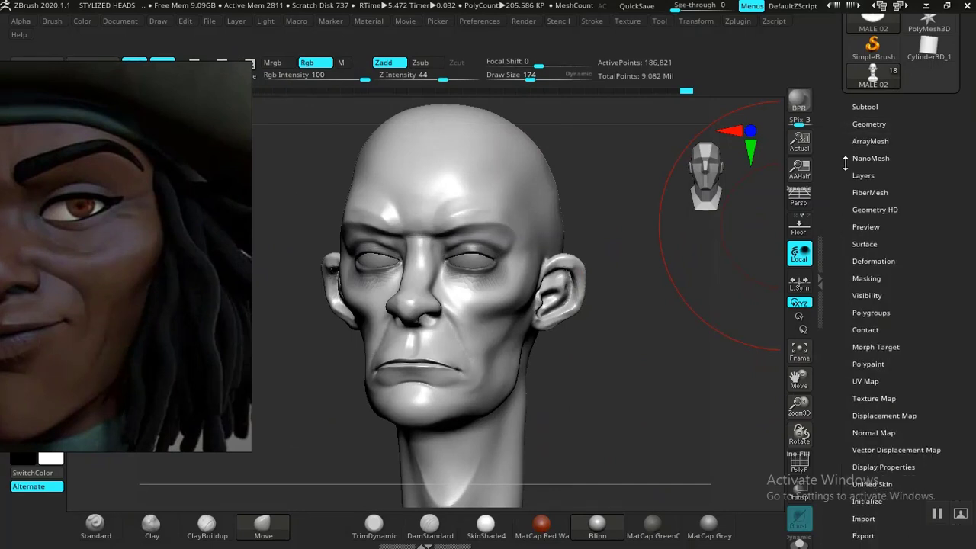
click(873, 106)
drag(835, 238, 835, 215)
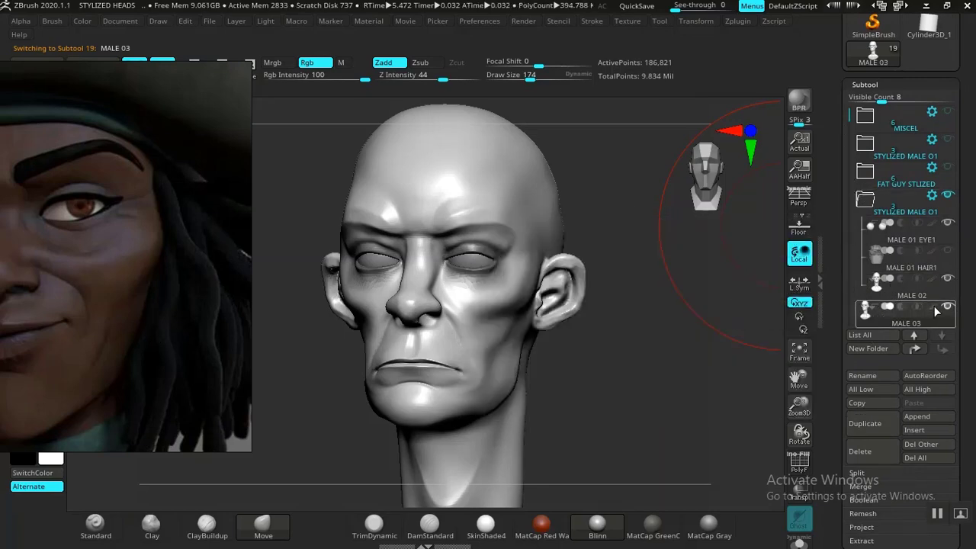
click(864, 198)
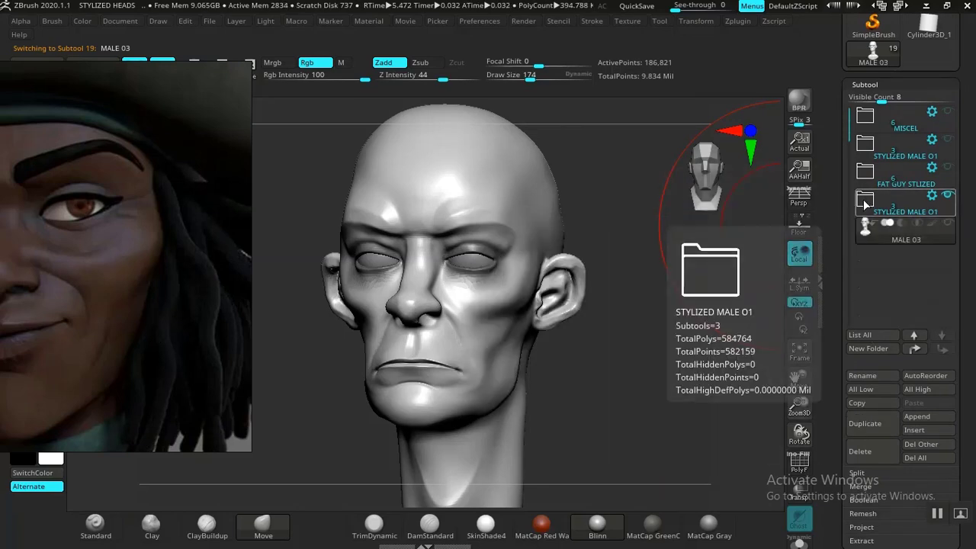
Make MALE 02 the active subtool again and place the pirate reference clear of the head in front view.
drag(652, 335, 425, 336)
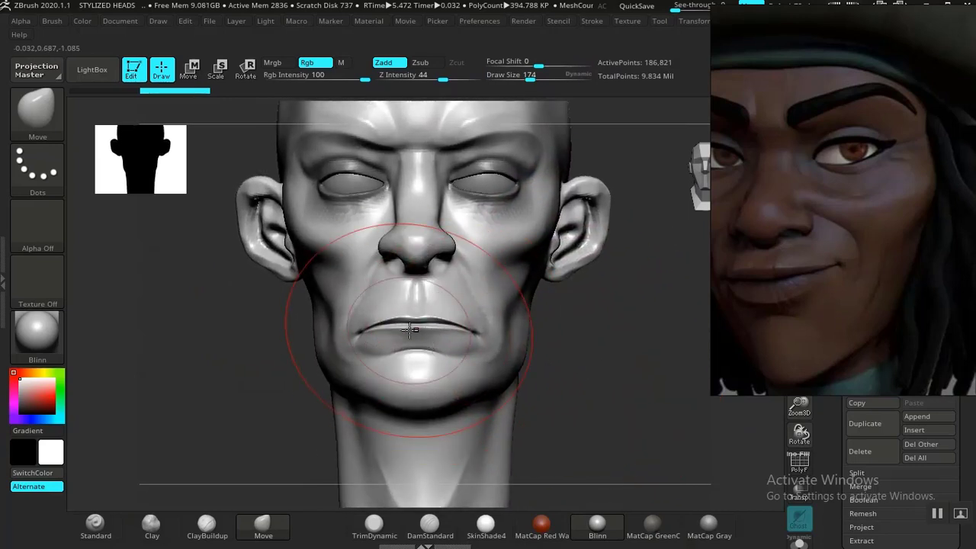
drag(368, 330, 392, 328)
key(ctrl+z)
mouse_move(759, 281)
mouse_down()
mouse_move(480, 272)
mouse_move(654, 256)
mouse_up()
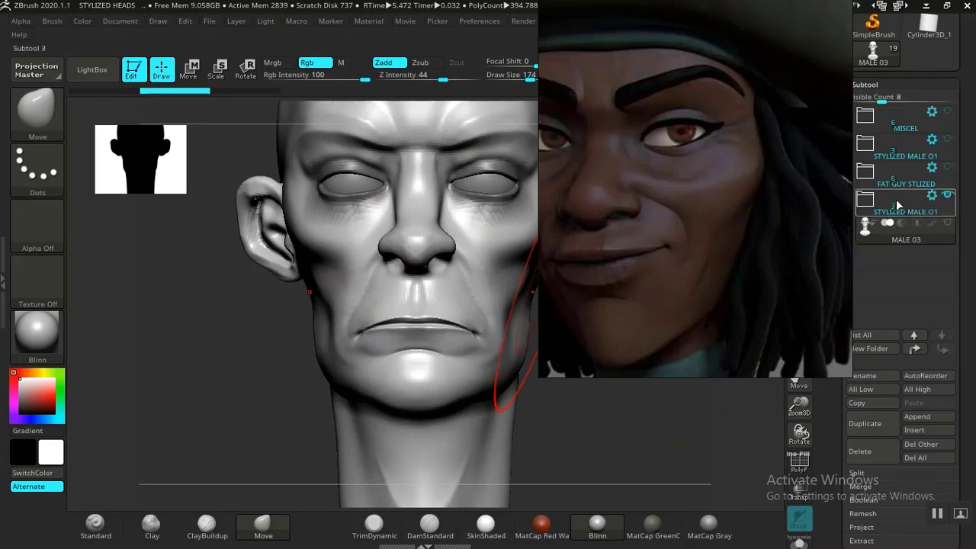
click(869, 200)
click(912, 280)
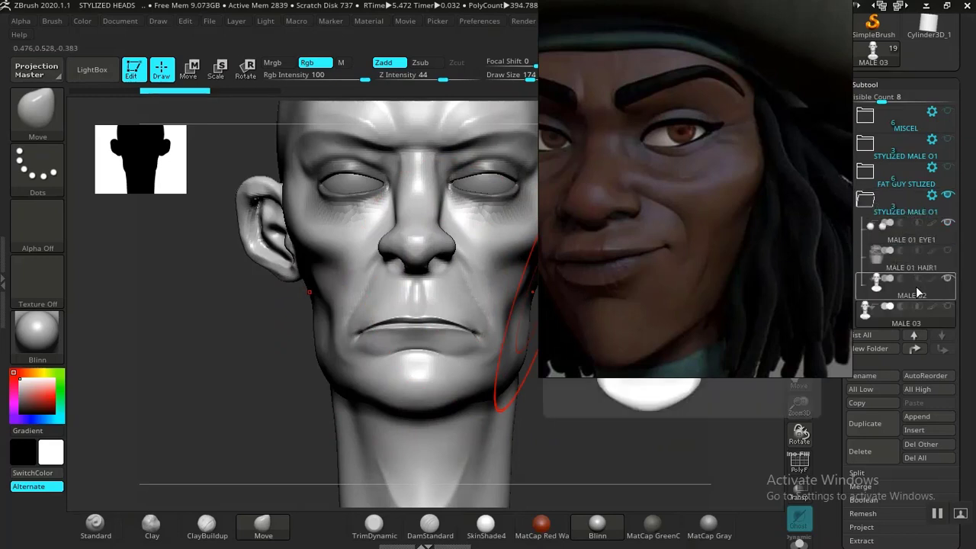
drag(608, 257, 831, 259)
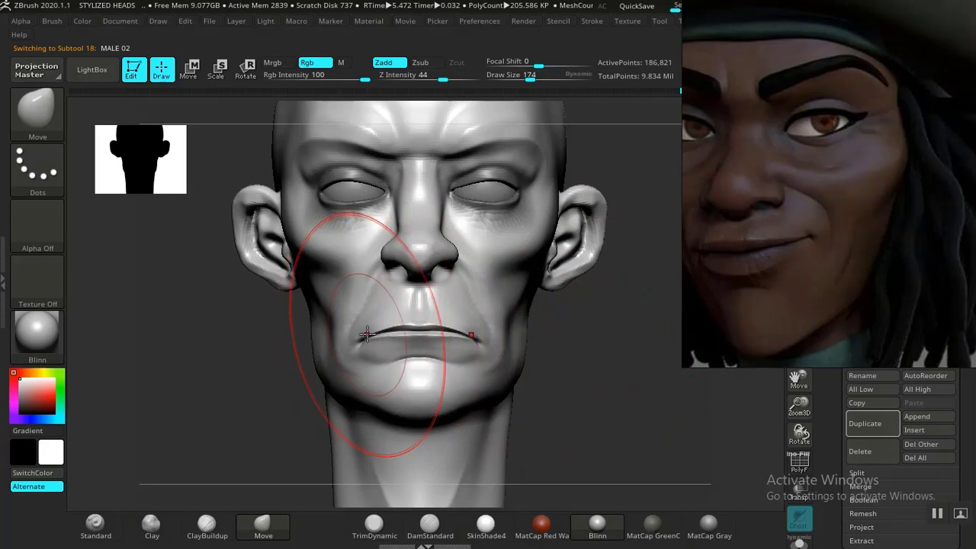
Mask the nose and reshape the mouth corners and upper lip with the Move brush, reducing the draw size to 98.
drag(369, 334, 372, 326)
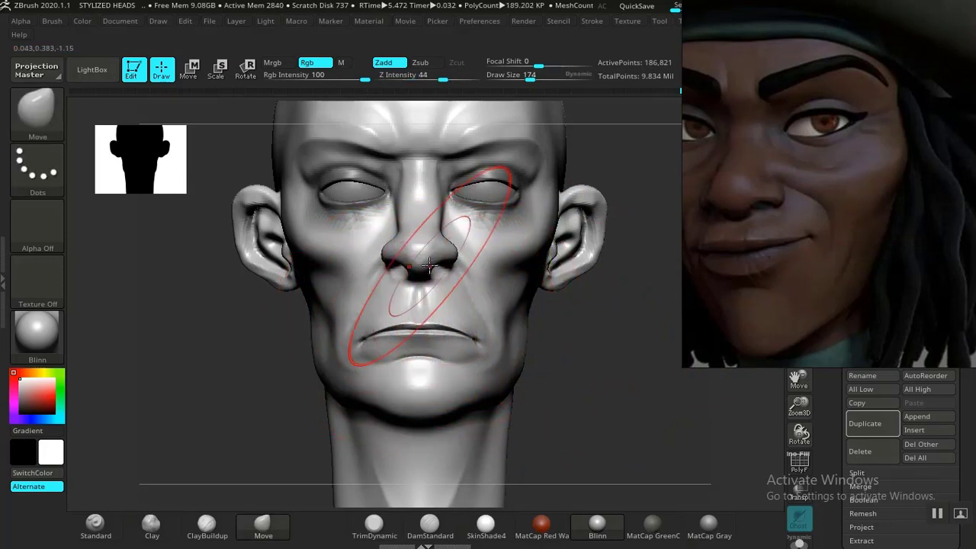
key(ctrl)
ctrl+drag(415, 254, 400, 226)
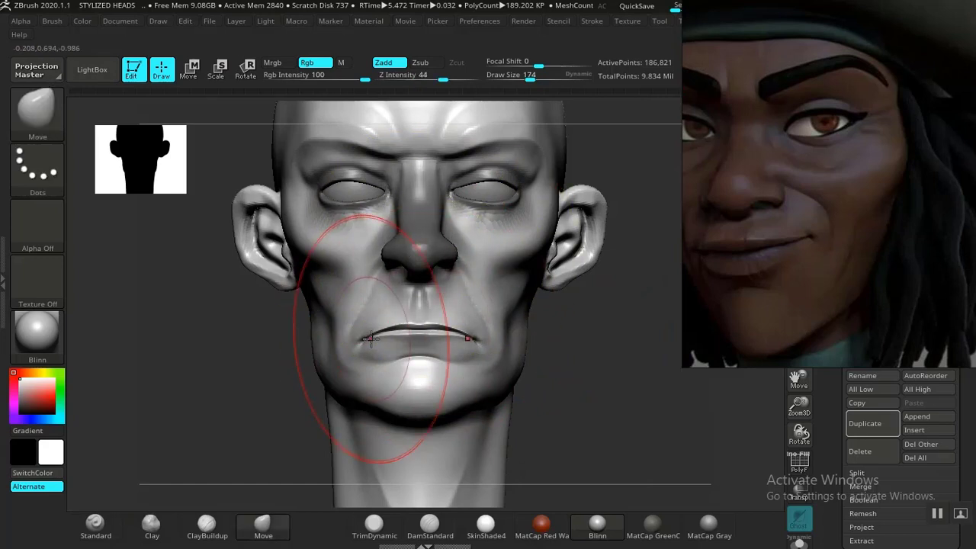
drag(374, 331, 379, 328)
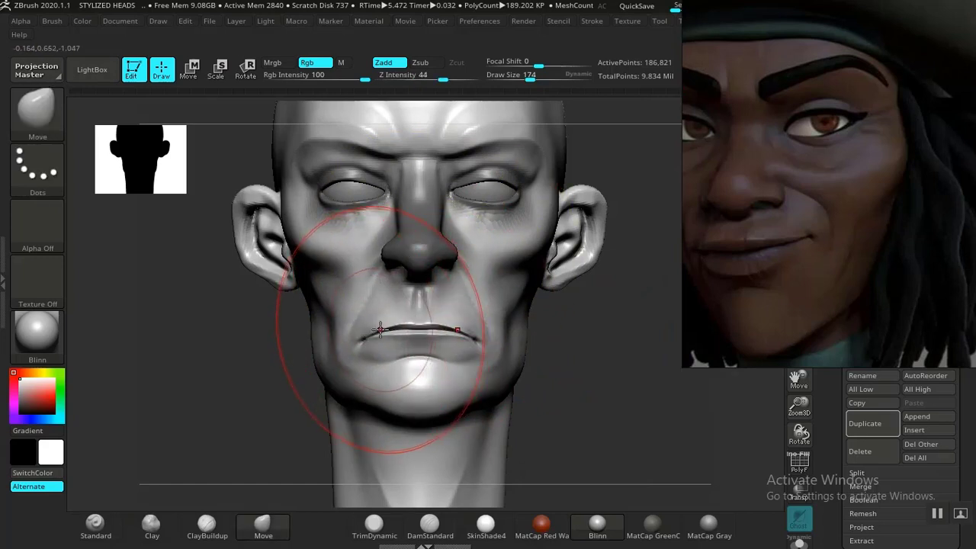
key(bracketleft)
key(bracketleft)
key(bracketleft)
key(bracketleft)
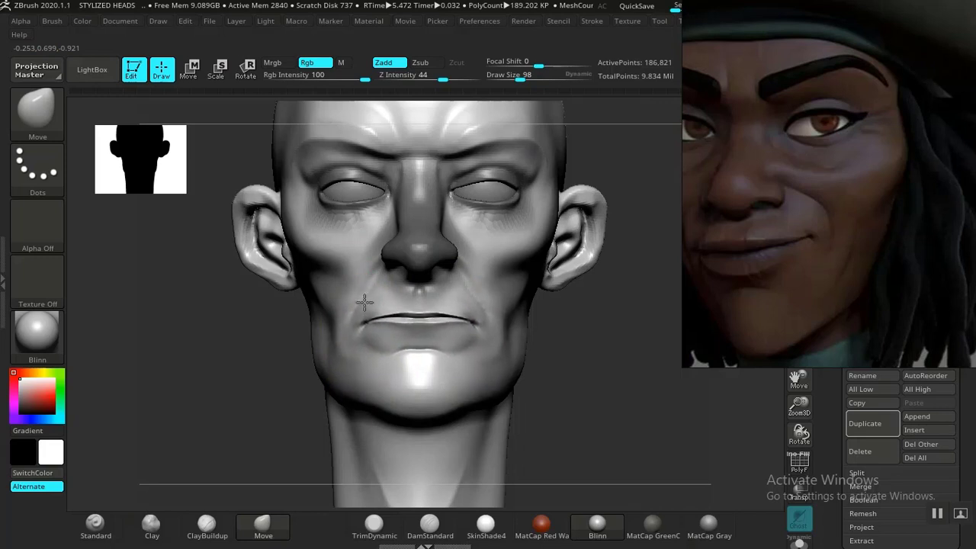
Smooth the jaw corner and side of the jaw at Z Intensity 87 and check the profile from both sides.
drag(586, 371, 179, 402)
mouse_move(261, 387)
mouse_down()
mouse_move(203, 294)
mouse_move(264, 292)
mouse_move(290, 333)
mouse_move(447, 320)
mouse_up()
key(shift)
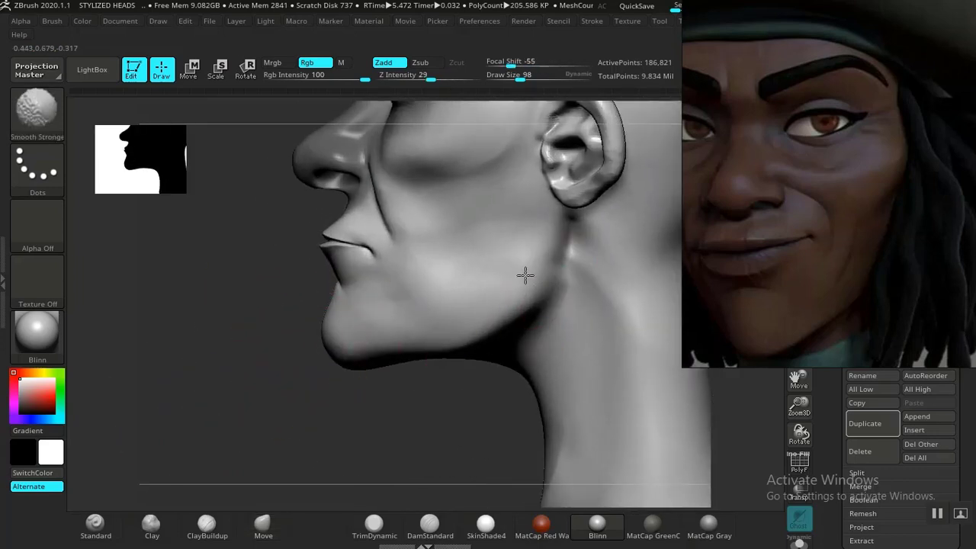
drag(460, 77, 468, 77)
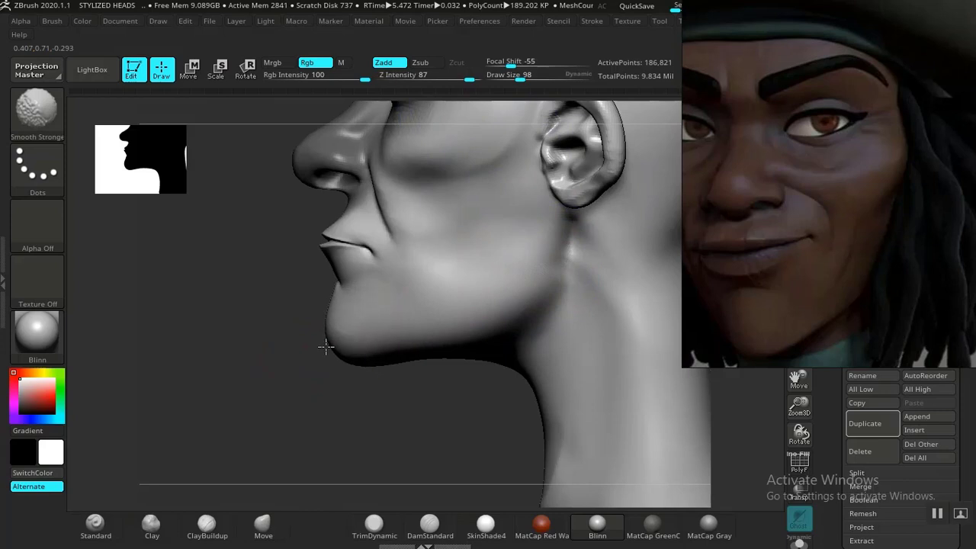
shift+drag(541, 256, 564, 236)
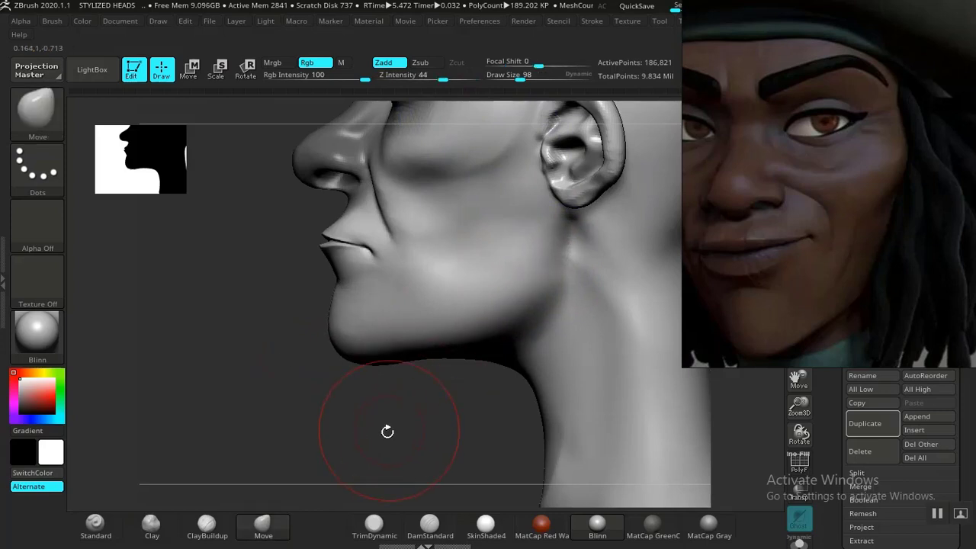
alt+drag(256, 339, 190, 312)
mouse_move(229, 358)
mouse_down()
mouse_move(318, 392)
mouse_move(347, 385)
mouse_up()
alt+drag(625, 286, 581, 405)
mouse_move(551, 373)
alt+mouse_down()
mouse_move(574, 405)
mouse_move(545, 399)
mouse_move(566, 375)
mouse_move(537, 343)
mouse_move(535, 322)
mouse_move(557, 374)
mouse_move(625, 382)
alt+mouse_up()
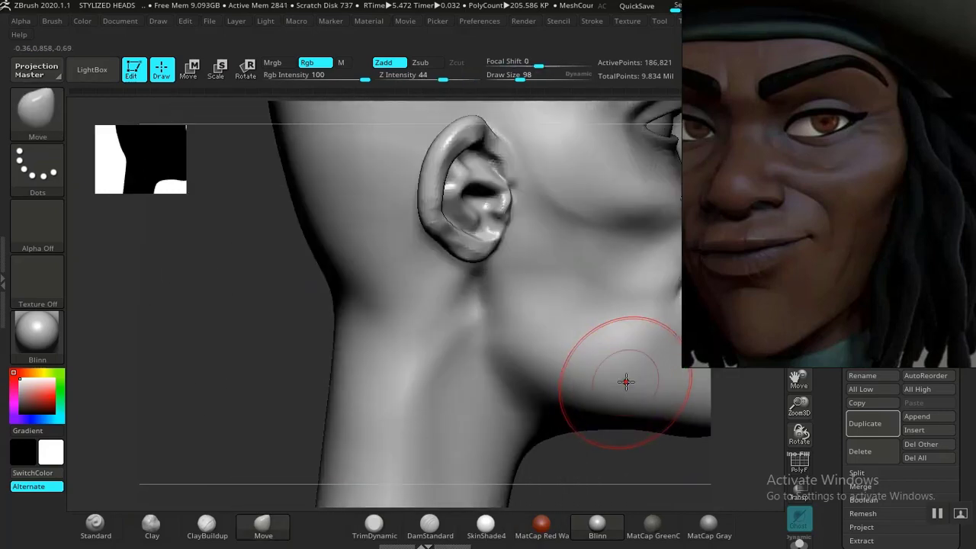
mouse_move(629, 450)
mouse_down()
mouse_move(292, 455)
mouse_move(328, 442)
mouse_up()
drag(544, 351, 630, 309)
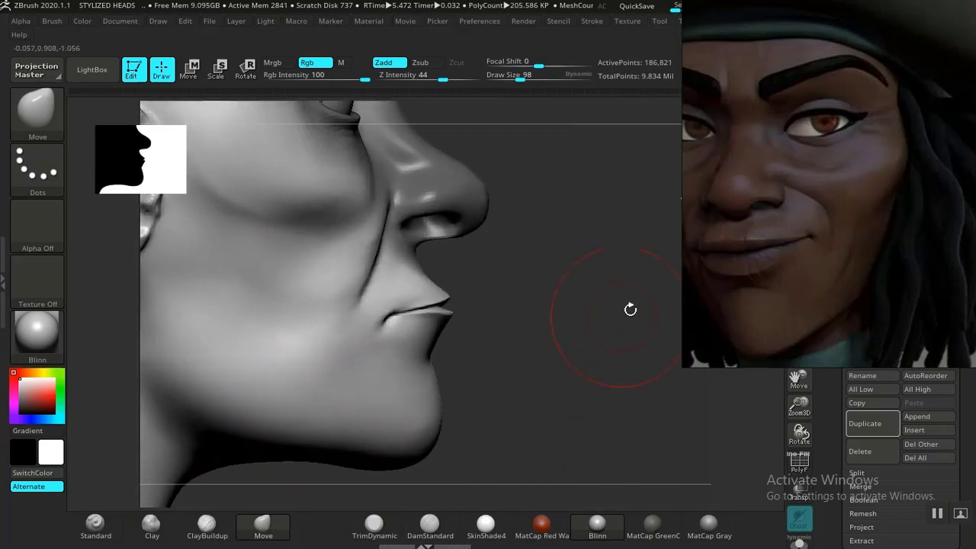
Find the full-body pirate turnaround on the reference board and close in on the face in its side view.
scroll(740, 209, down, 8)
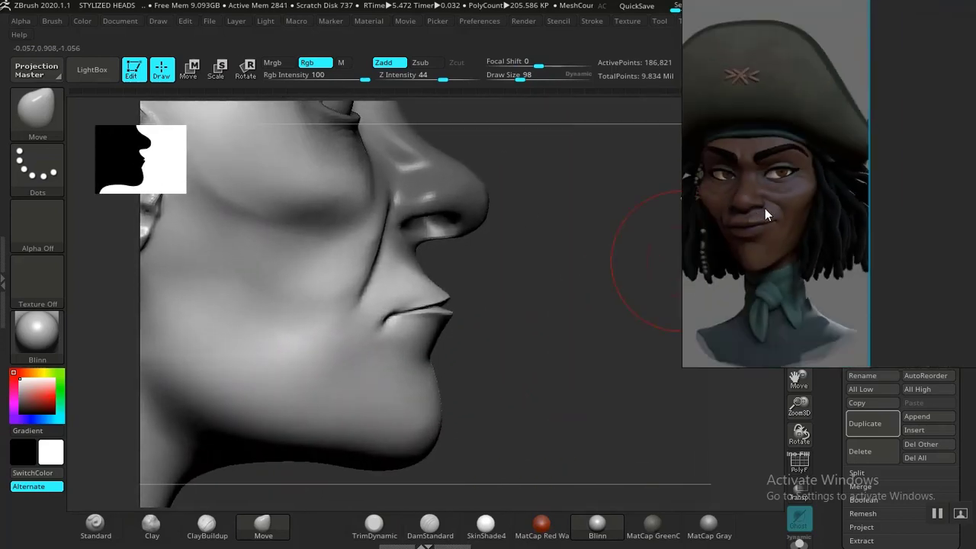
middle_drag(799, 237, 837, 204)
double_click(787, 276)
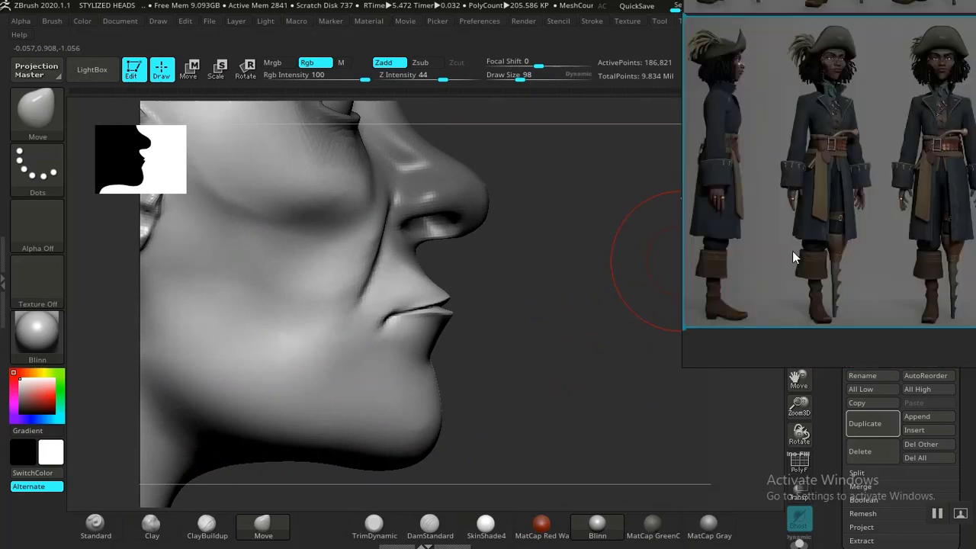
scroll(792, 250, up, 3)
middle_drag(853, 57, 900, 228)
scroll(838, 212, down, 1)
scroll(813, 147, up, 4)
middle_drag(814, 149, 896, 230)
scroll(840, 162, up, 1)
middle_drag(840, 162, 875, 196)
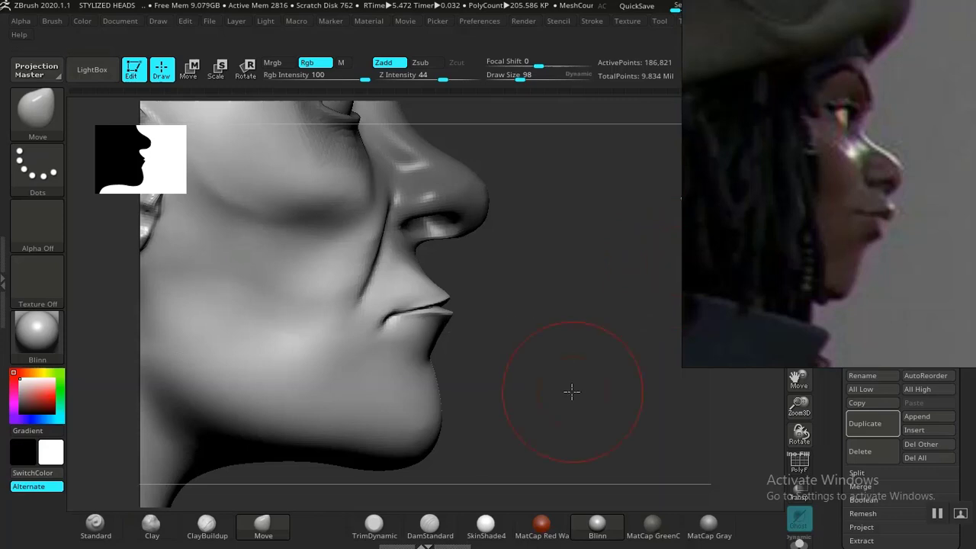
Mask the shoulders and lower neck of the bust in profile, and invert the mask to protect the head.
drag(572, 391, 450, 324)
alt+drag(509, 342, 533, 342)
alt+drag(506, 387, 557, 287)
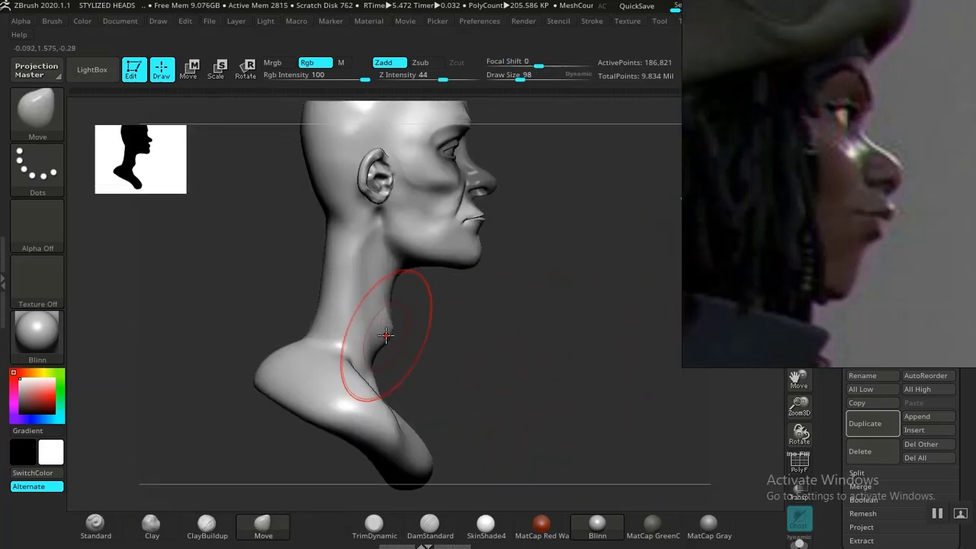
alt+drag(524, 371, 508, 308)
ctrl+drag(237, 324, 496, 468)
ctrl+drag(269, 251, 428, 460)
ctrl+drag(429, 458, 429, 457)
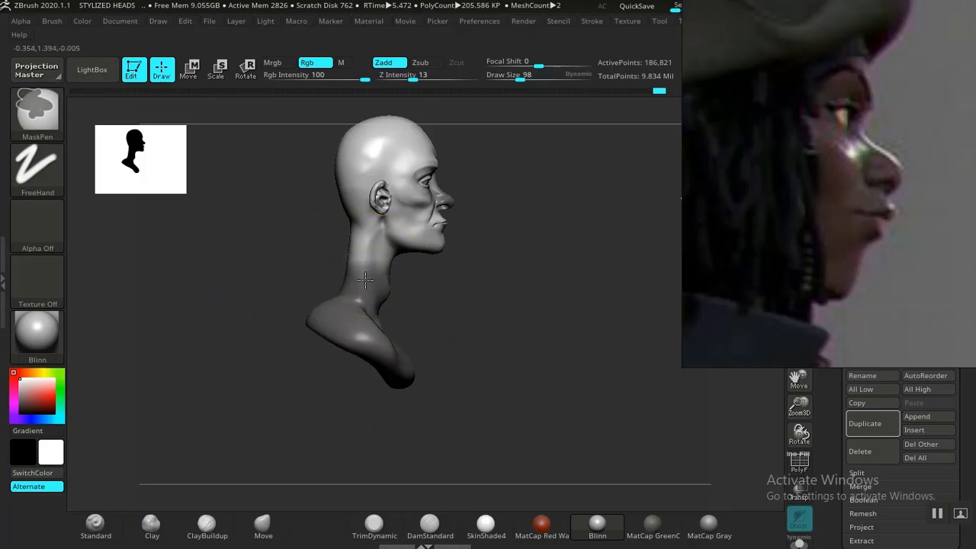
key(ctrl)
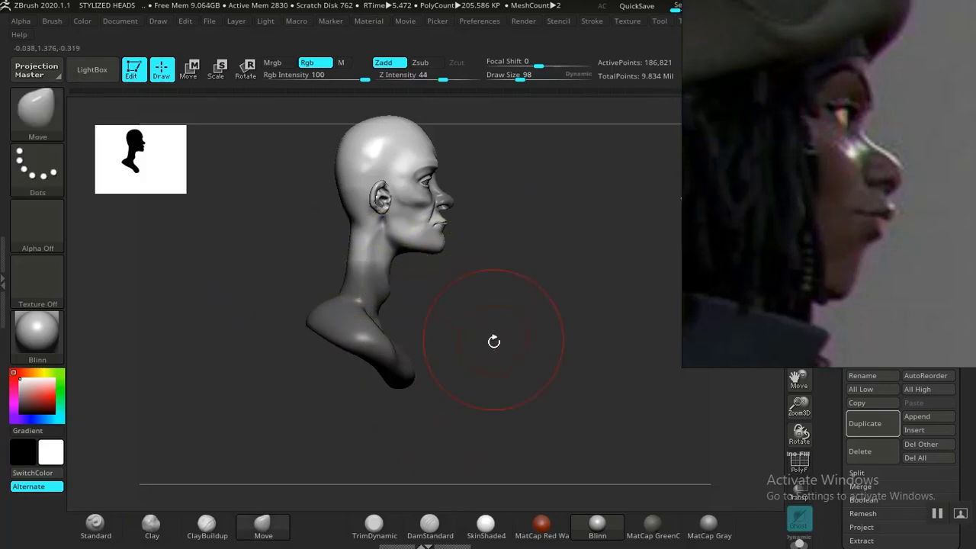
Try to scale and move the unmasked neck and shoulders vertically with the transform gizmo.
key(w)
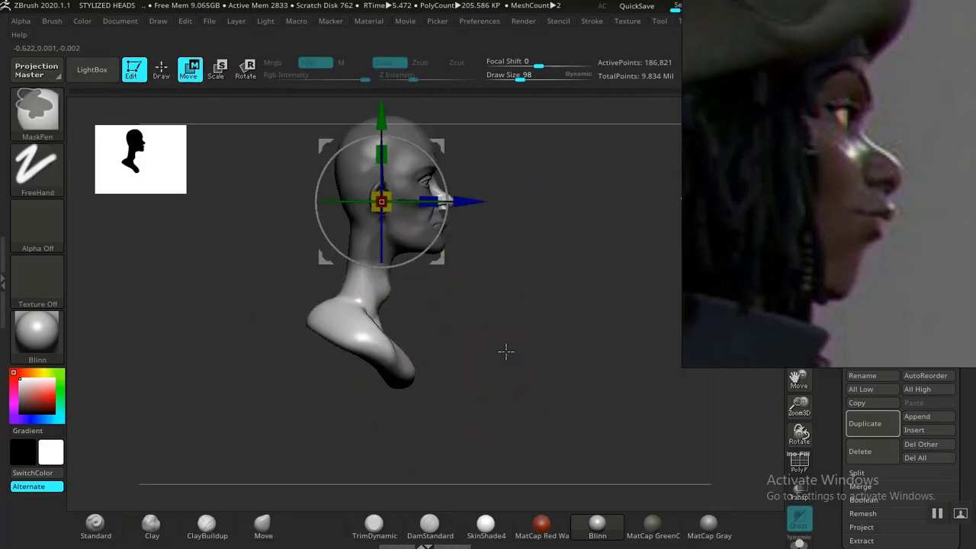
drag(381, 155, 387, 163)
ctrl+right_drag(471, 262, 390, 167)
drag(382, 119, 382, 111)
key(ctrl+z)
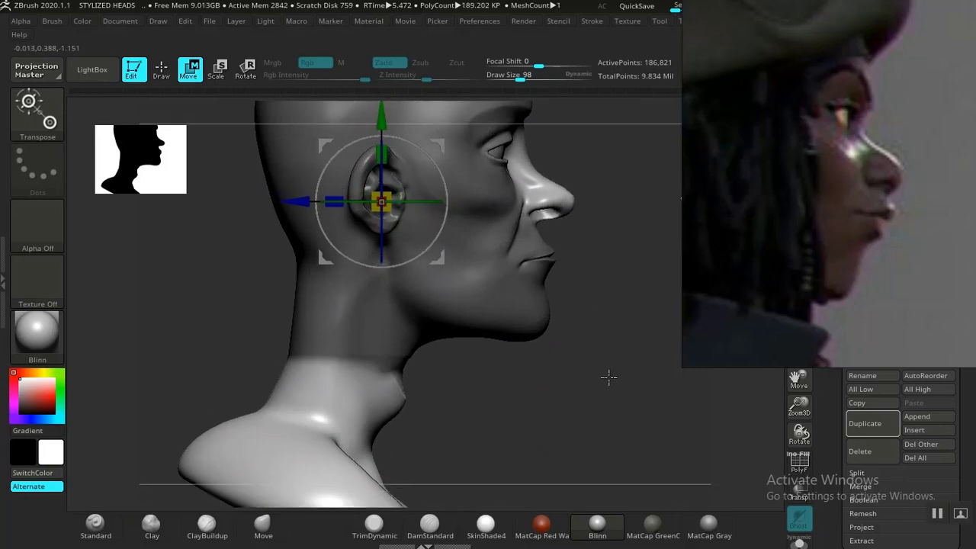
key(ctrl+z)
key(ctrl+z)
key(ctrl+z)
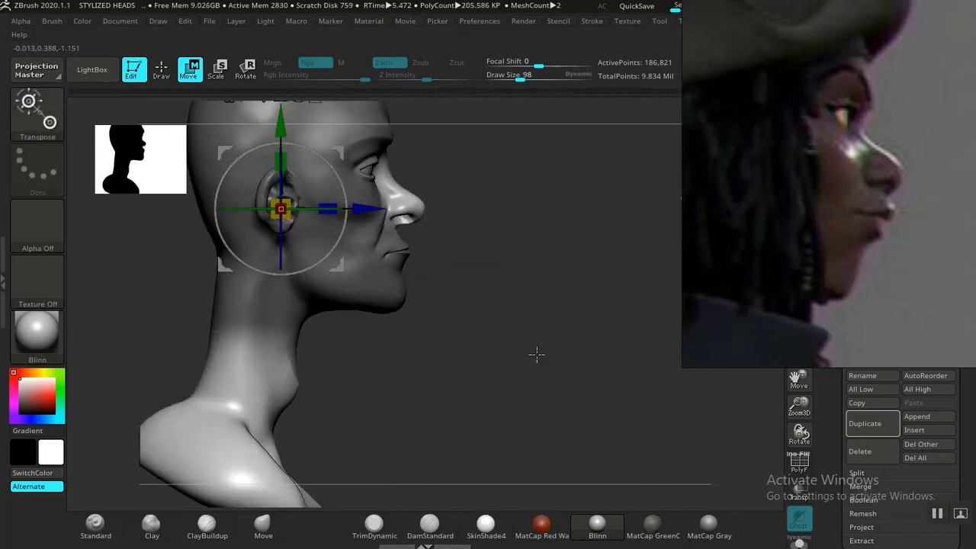
key(ctrl+z)
key(q)
key(ctrl+z)
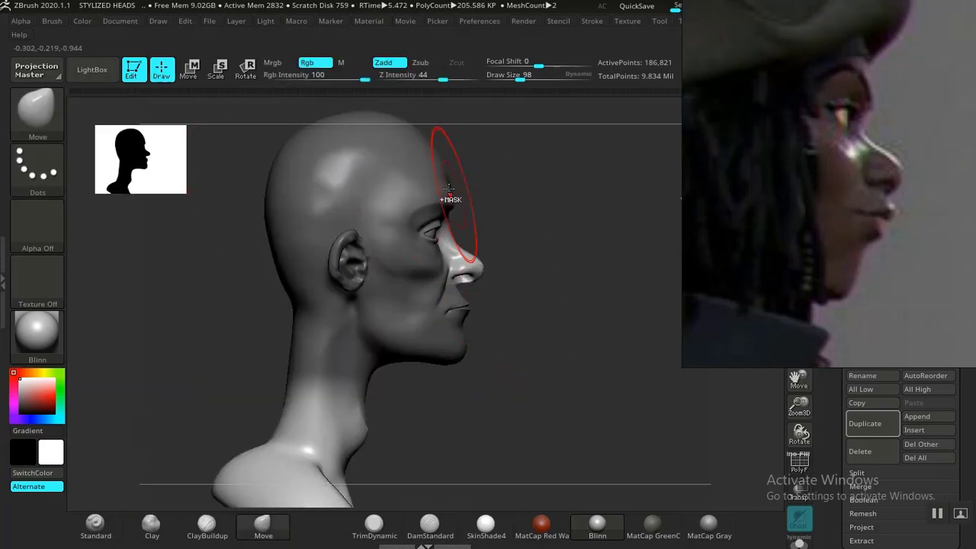
Extend the mask over the nose, rescale the neck and shoulders vertically with the gizmo, and clear the mask.
mouse_move(599, 167)
ctrl+mouse_down()
mouse_move(413, 305)
mouse_move(241, 303)
ctrl+mouse_up()
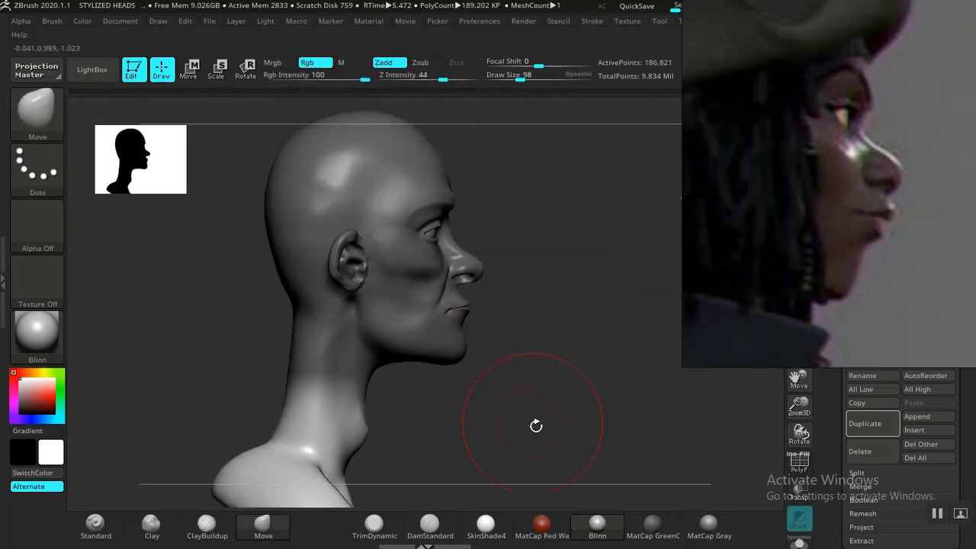
key(ctrl+z)
key(w)
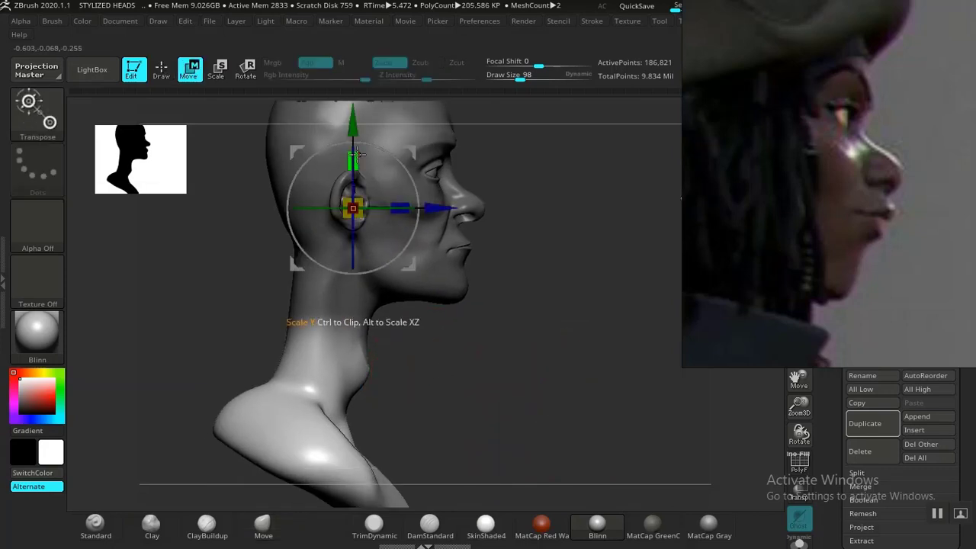
drag(355, 158, 358, 157)
alt+drag(543, 351, 560, 362)
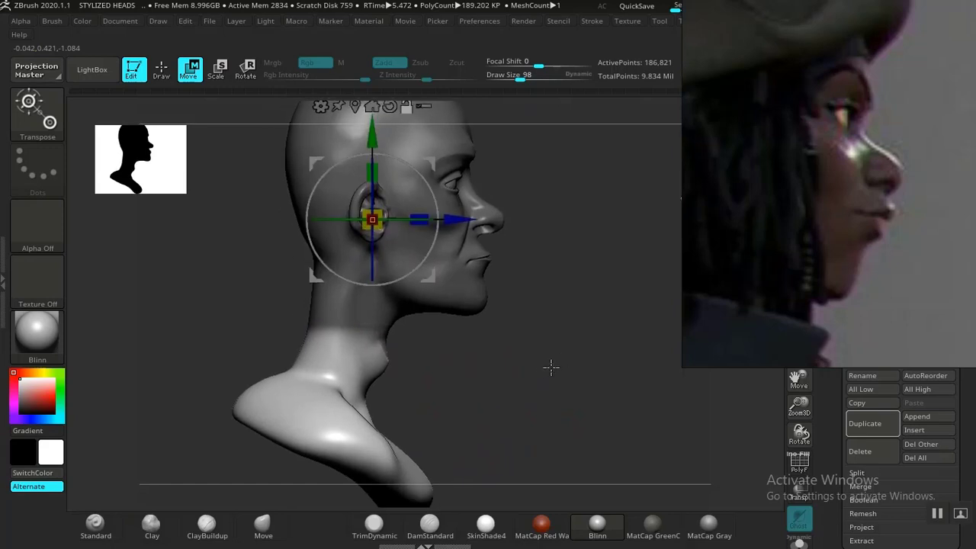
key(q)
mouse_move(512, 389)
ctrl+mouse_down()
mouse_move(496, 404)
mouse_move(487, 360)
ctrl+mouse_up()
Try to smooth the Adam's apple and front of the neck with the Smooth Stronger brush at Z Intensity 87.
key(shift)
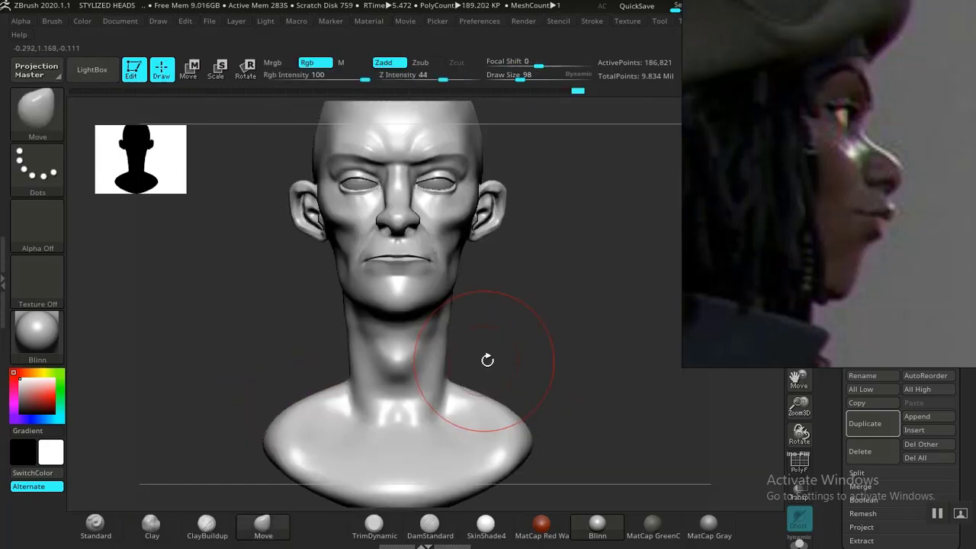
drag(559, 374, 511, 355)
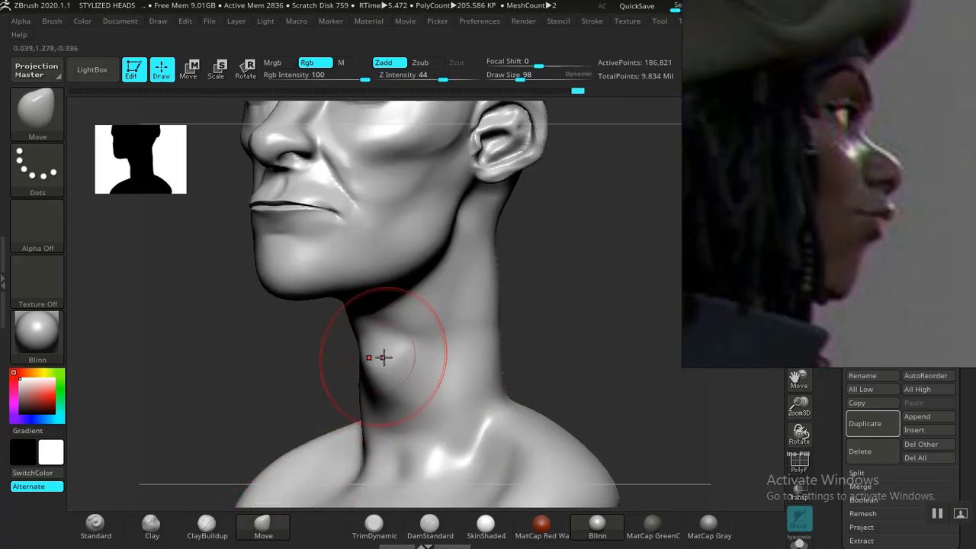
shift+drag(405, 354, 407, 363)
mouse_move(572, 322)
mouse_down()
mouse_move(382, 375)
mouse_move(379, 357)
mouse_up()
drag(510, 338, 612, 318)
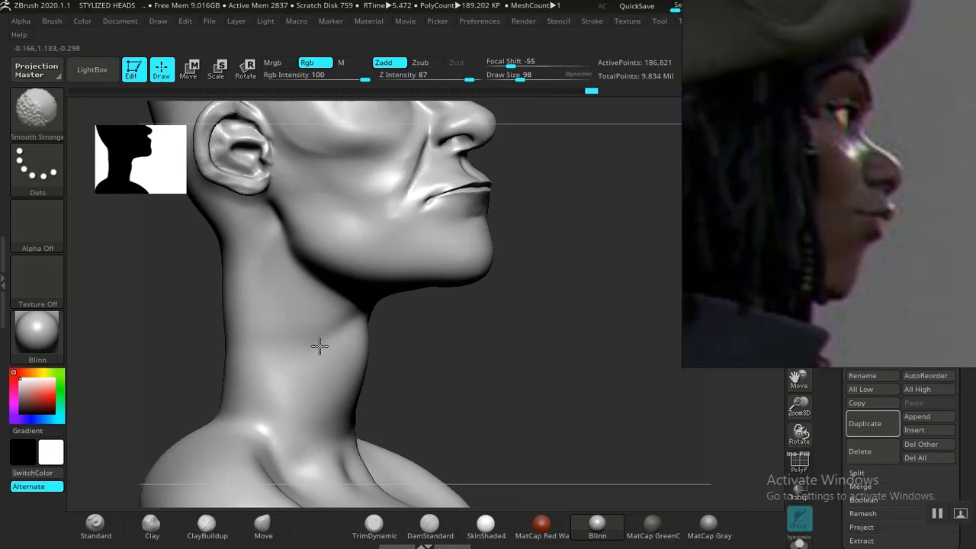
drag(539, 344, 503, 344)
key(ctrl)
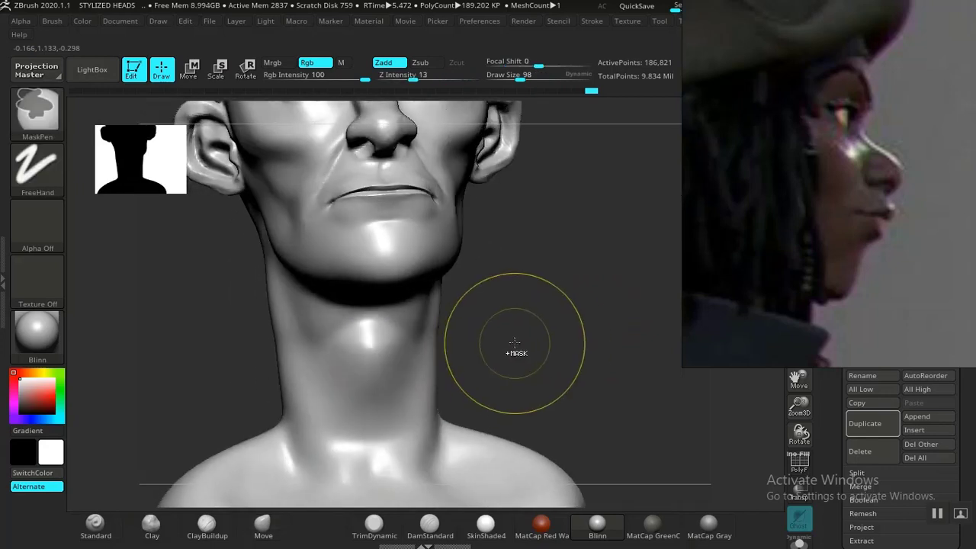
key(ctrl+z)
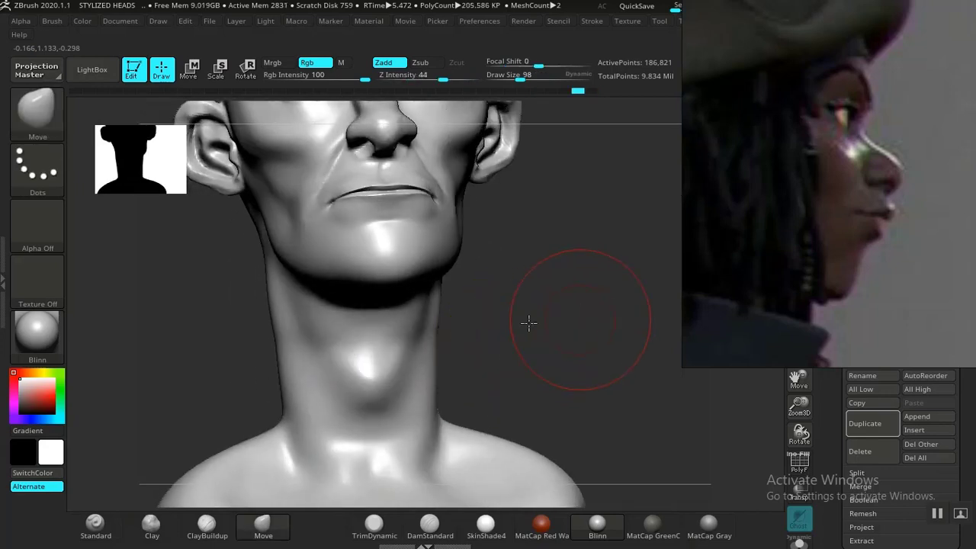
Smooth the Adam's apple in profile at Z Intensity 87 and reshape the throat contour with the Move brush.
drag(527, 323, 366, 316)
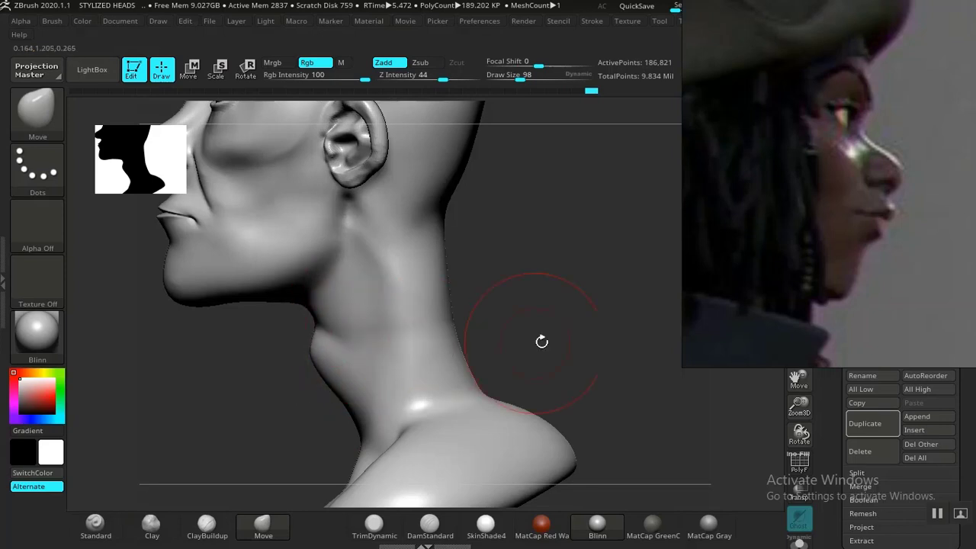
drag(541, 341, 751, 309)
alt+drag(500, 418, 513, 433)
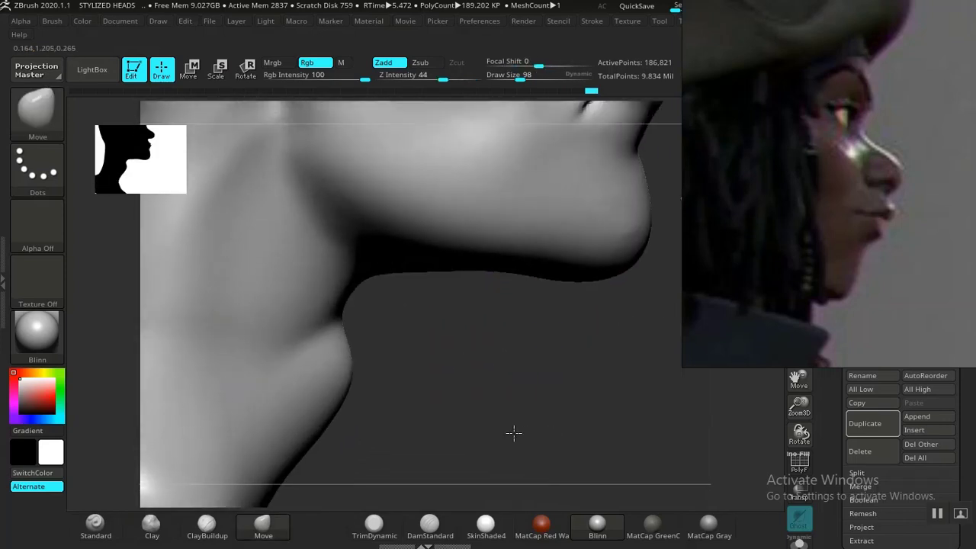
key(shift)
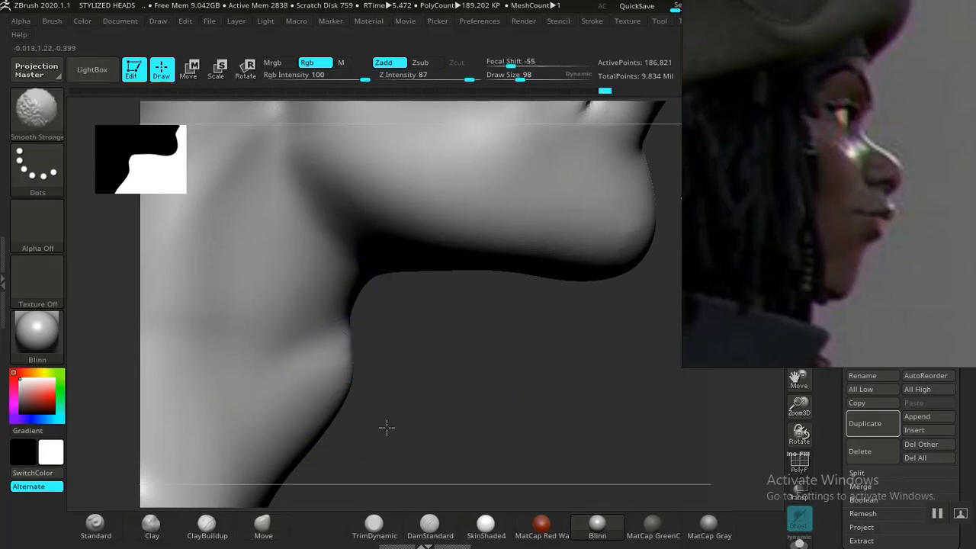
mouse_move(387, 427)
shift+mouse_down()
mouse_move(407, 348)
mouse_move(370, 364)
mouse_move(362, 396)
mouse_move(383, 424)
shift+mouse_up()
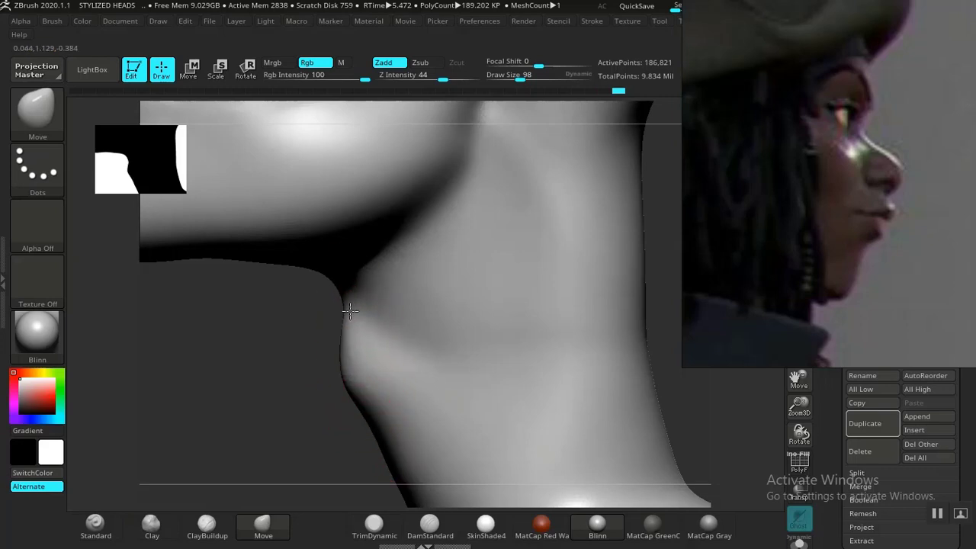
drag(331, 327, 341, 345)
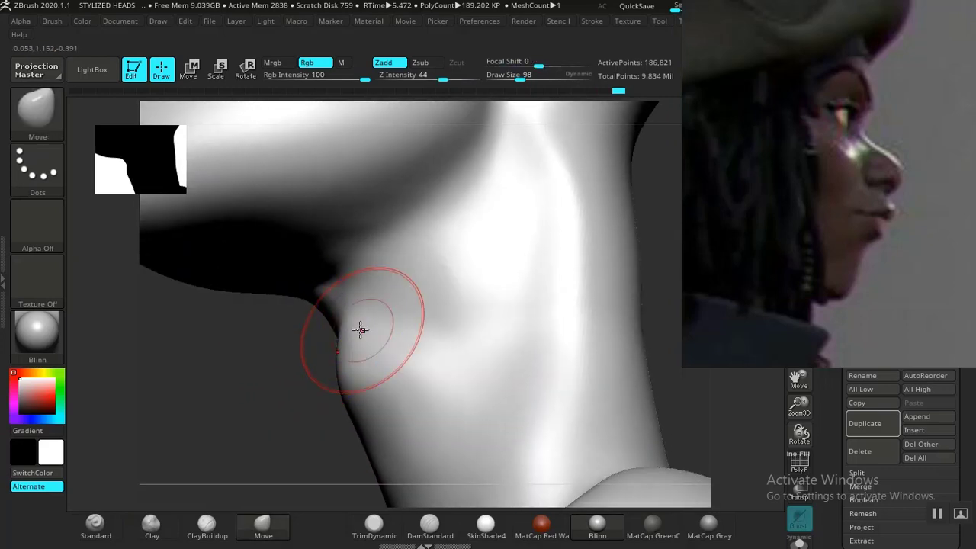
key(shift)
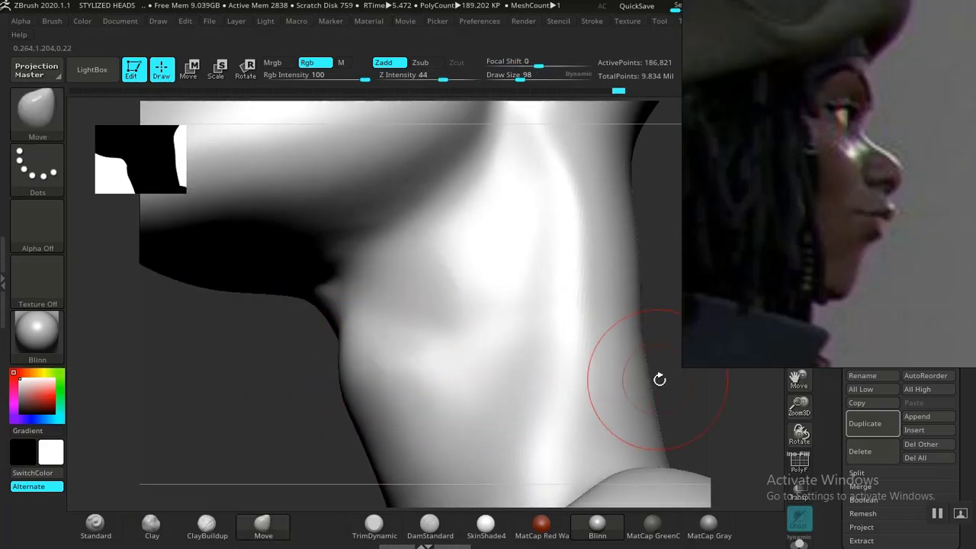
Refine the side of the throat beneath the jaw and around the Adam's apple with the Move and Smooth brushes.
alt+drag(657, 378, 534, 229)
drag(579, 336, 649, 349)
drag(532, 337, 568, 346)
mouse_move(525, 385)
alt+mouse_down()
mouse_move(532, 427)
mouse_move(377, 345)
alt+mouse_up()
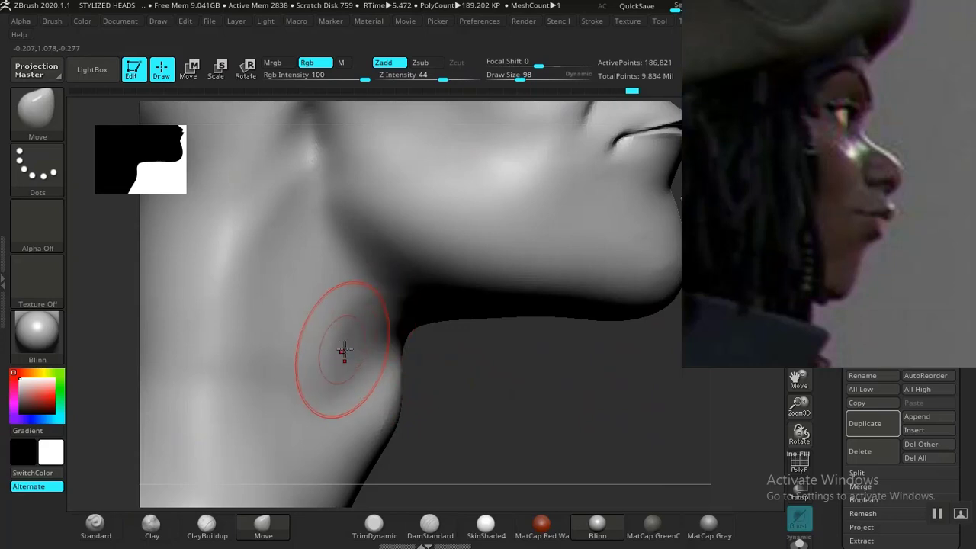
key(shift)
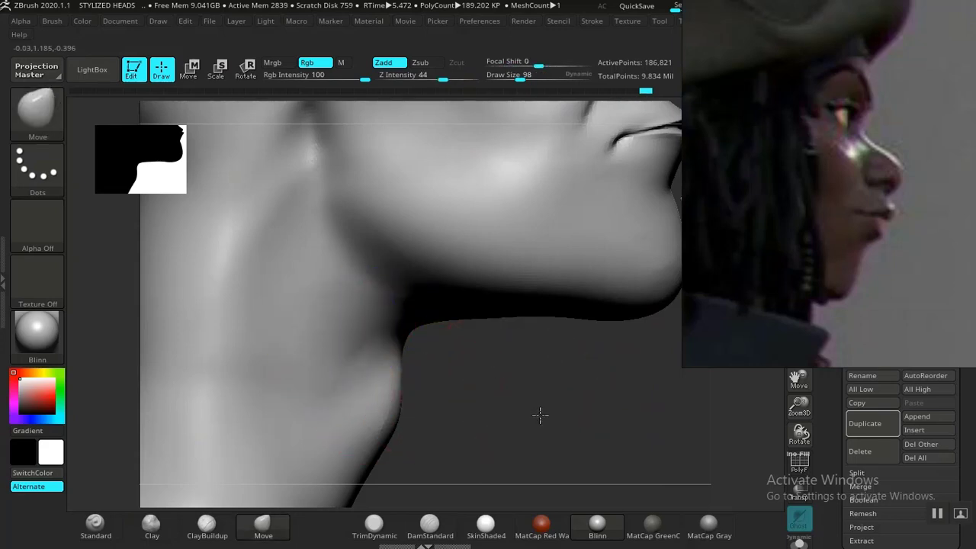
key(f)
mouse_move(539, 392)
mouse_down()
mouse_move(537, 442)
mouse_move(309, 366)
mouse_up()
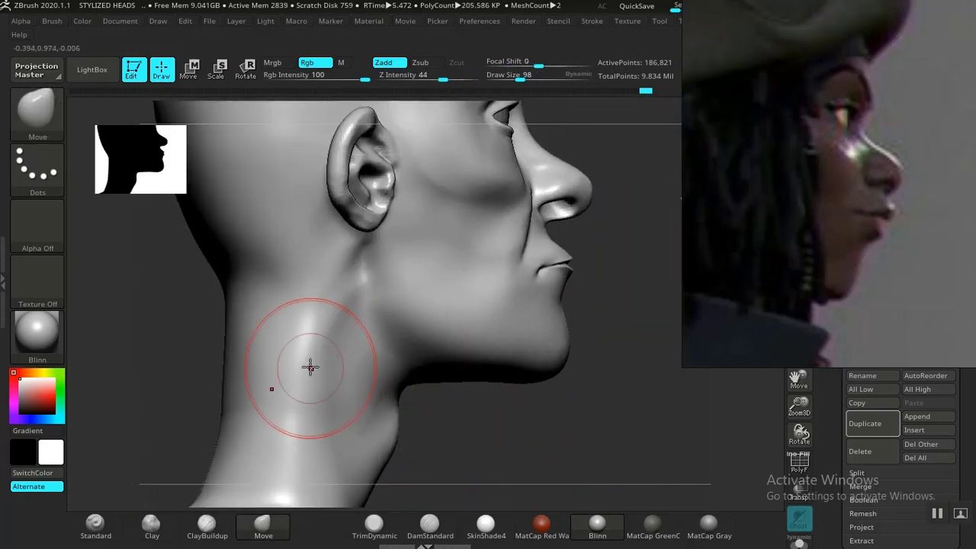
key(shift)
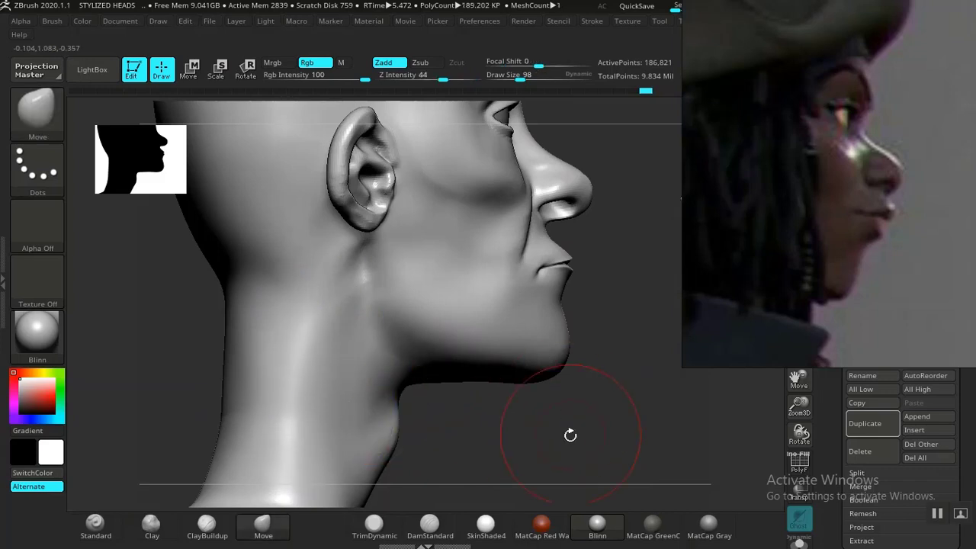
Enlarge the Move brush to Draw Size 202 and reshape the back of the skull in profile.
key(f)
shift+drag(533, 394, 457, 388)
drag(558, 339, 441, 286)
drag(525, 430, 470, 336)
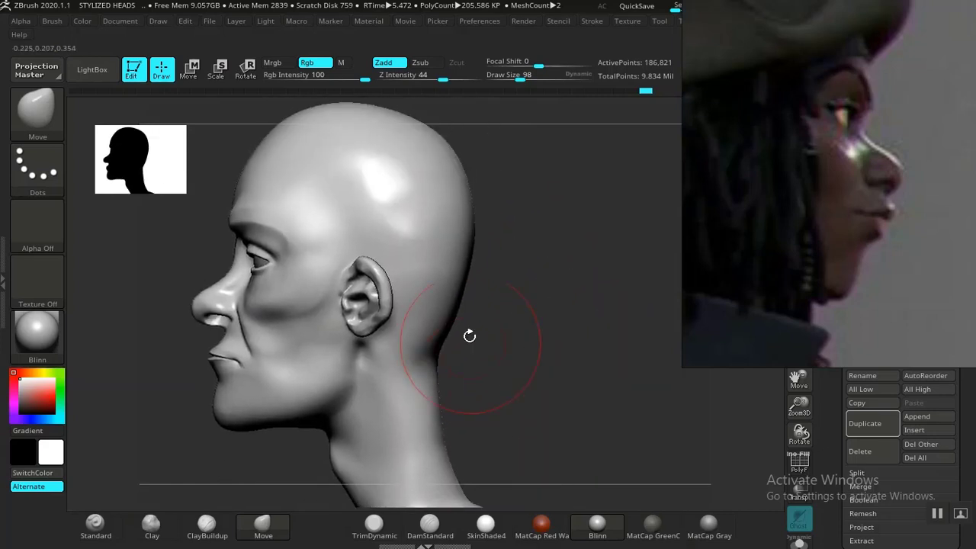
key(bracketright)
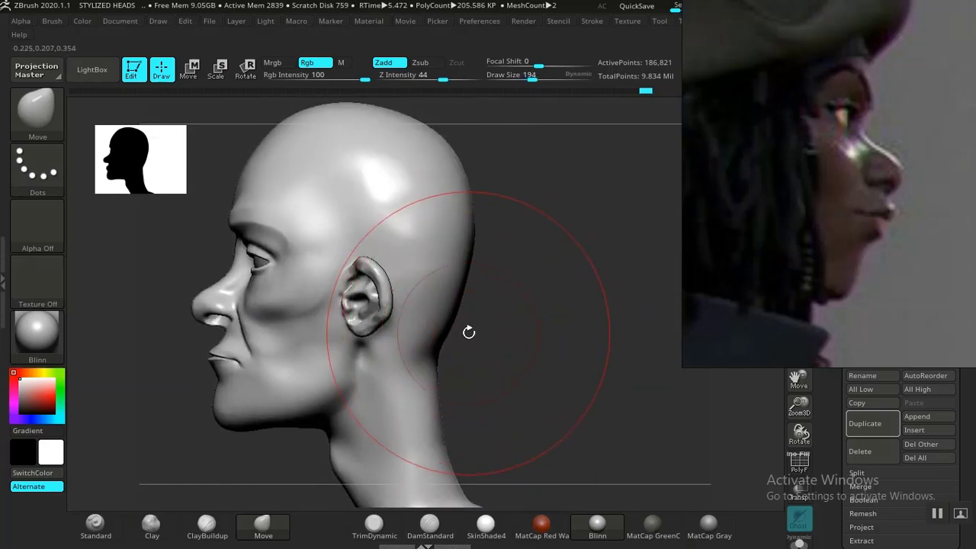
mouse_move(537, 362)
alt+mouse_down()
mouse_move(538, 348)
mouse_move(512, 336)
alt+mouse_up()
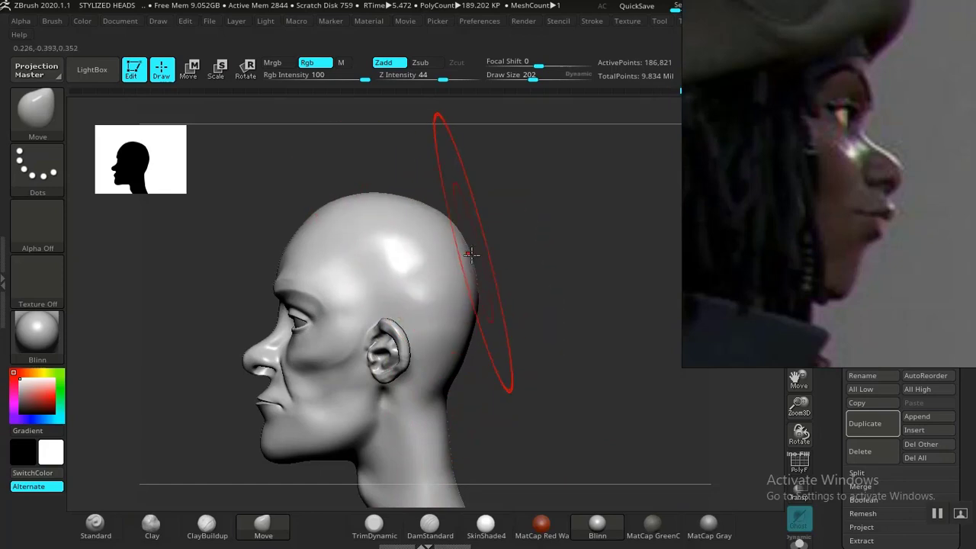
drag(473, 425, 612, 374)
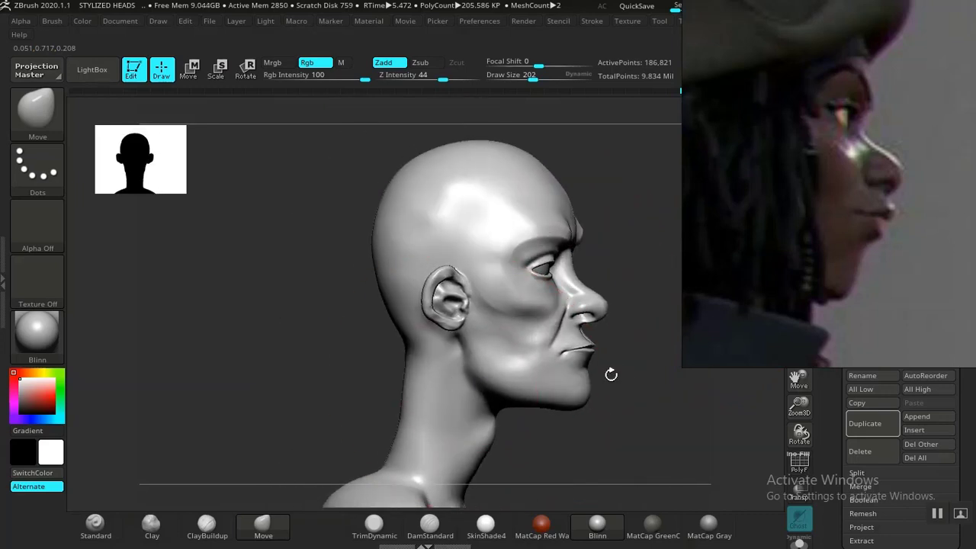
Refine the cranium from above and the side with the Move brush at Draw Size 146, and smooth its surface.
drag(353, 353, 617, 426)
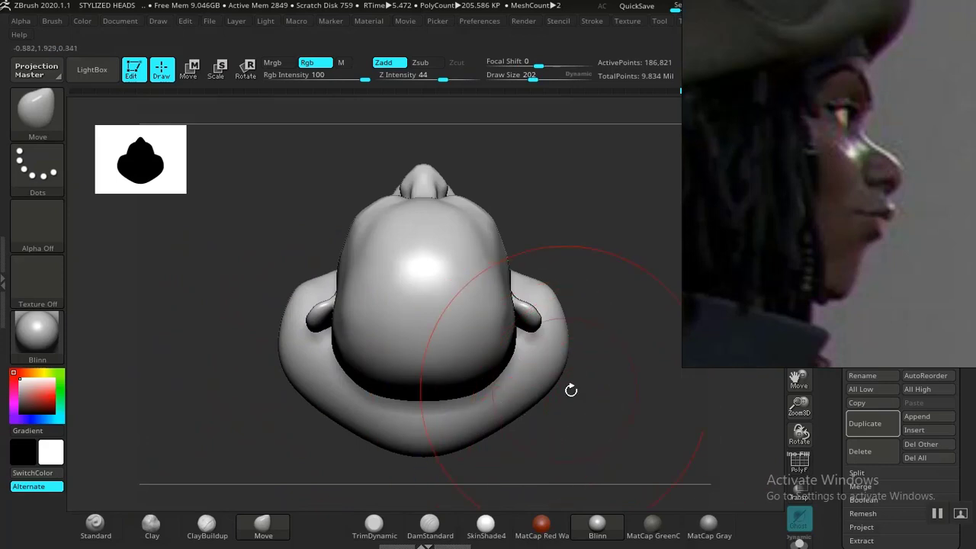
mouse_move(571, 390)
mouse_down()
mouse_move(614, 353)
mouse_move(544, 333)
mouse_move(553, 355)
mouse_move(594, 351)
mouse_move(479, 340)
mouse_move(466, 353)
mouse_up()
mouse_move(636, 328)
mouse_down()
mouse_move(581, 294)
mouse_move(531, 295)
mouse_move(544, 390)
mouse_up()
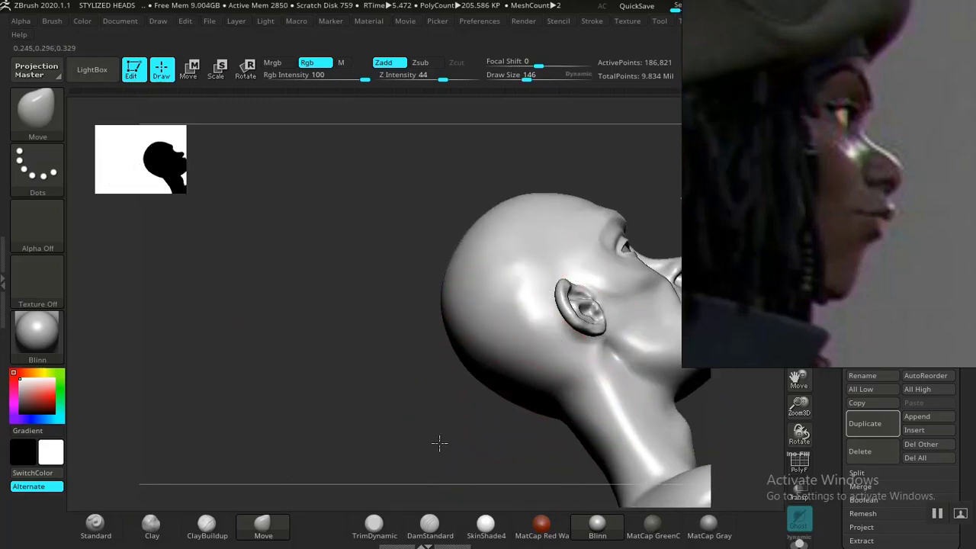
drag(438, 442, 400, 446)
mouse_move(691, 446)
alt+mouse_down()
mouse_move(496, 384)
mouse_move(551, 379)
mouse_move(517, 358)
mouse_move(521, 340)
mouse_move(542, 353)
mouse_move(538, 394)
alt+mouse_up()
shift+drag(395, 313, 364, 209)
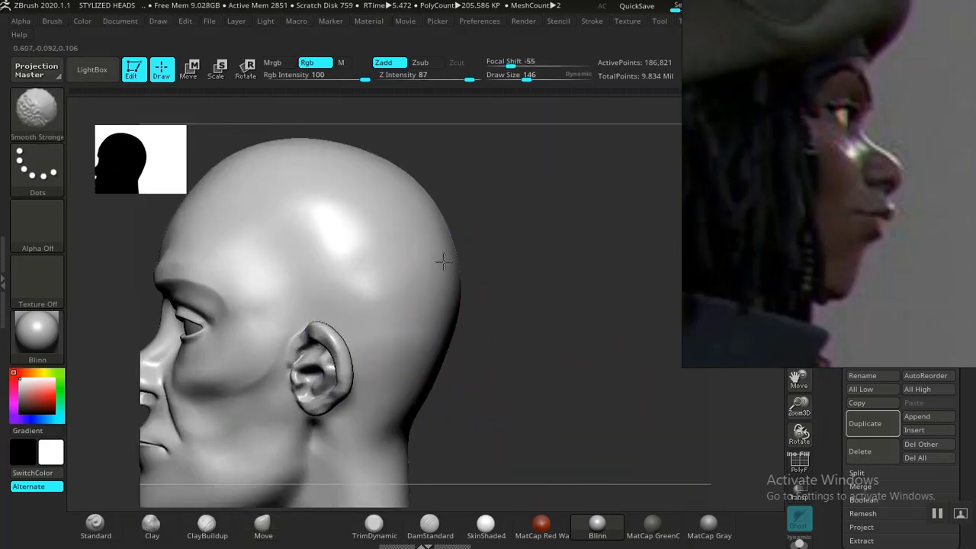
Return to the Move brush and adjust the curve of the crown and rear skull in profile.
key(b)
key(m)
key(v)
mouse_move(567, 374)
mouse_down()
mouse_move(592, 331)
mouse_move(567, 387)
mouse_move(572, 378)
mouse_move(420, 190)
mouse_up()
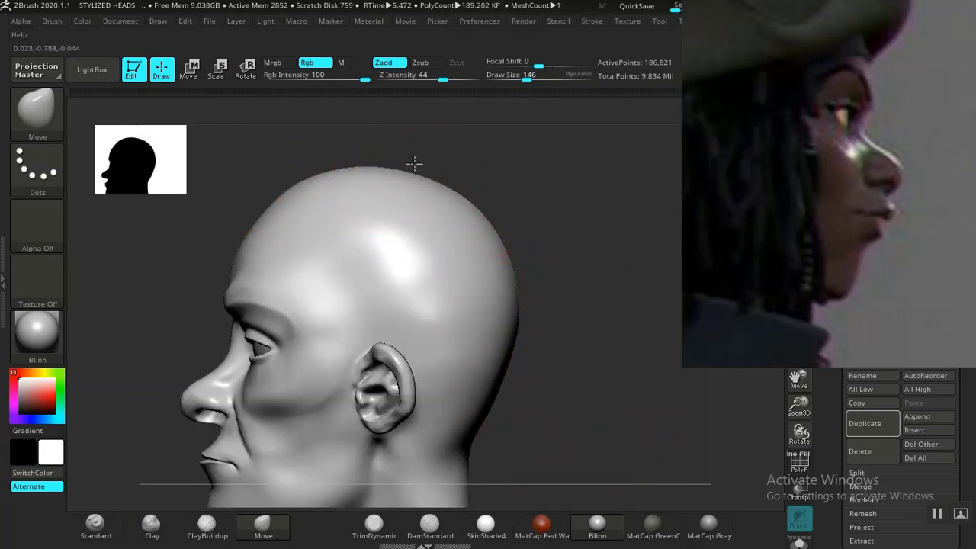
drag(566, 370, 490, 376)
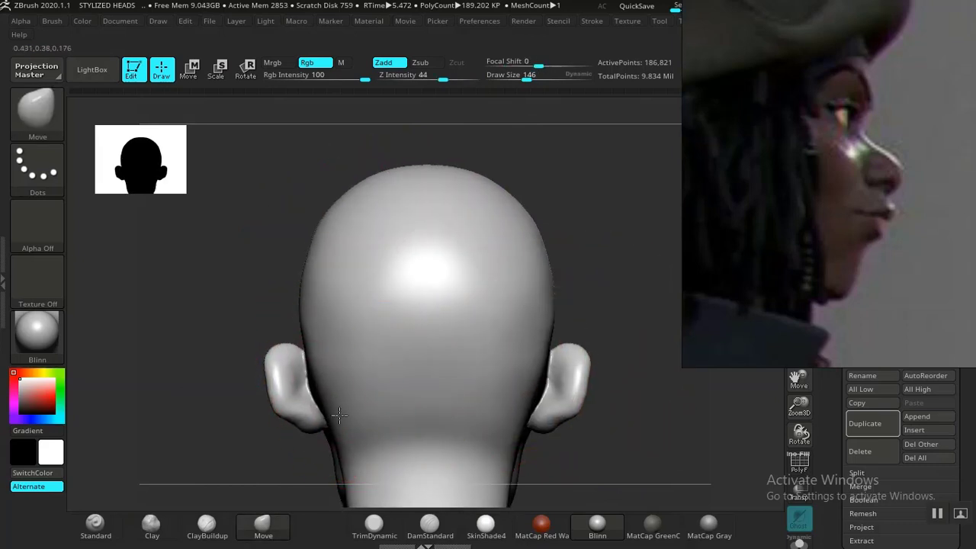
Reshape the base of the skull and upper neck behind the ears with the Move brush from the back.
drag(598, 412, 597, 366)
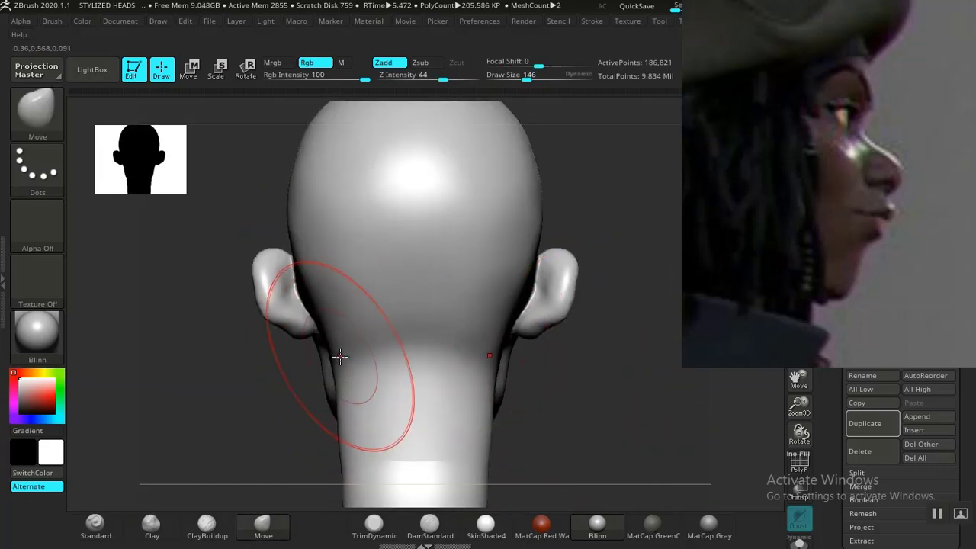
mouse_move(557, 414)
mouse_down()
mouse_move(622, 391)
mouse_move(458, 401)
mouse_move(520, 396)
mouse_move(525, 384)
mouse_move(491, 404)
mouse_move(529, 438)
mouse_move(549, 419)
mouse_up()
alt+drag(505, 349, 585, 403)
mouse_move(574, 317)
alt+mouse_down()
mouse_move(581, 397)
mouse_move(588, 315)
alt+mouse_up()
mouse_move(578, 361)
shift+mouse_down()
mouse_move(518, 368)
mouse_move(580, 366)
mouse_move(575, 349)
mouse_move(508, 337)
mouse_move(569, 344)
mouse_move(297, 447)
mouse_move(617, 379)
mouse_move(677, 307)
shift+mouse_up()
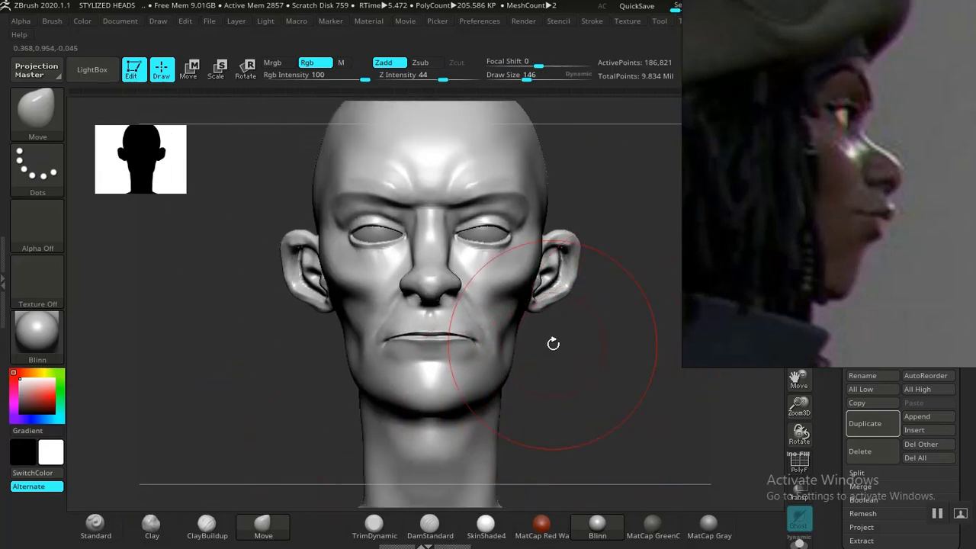
drag(553, 344, 541, 384)
key(f)
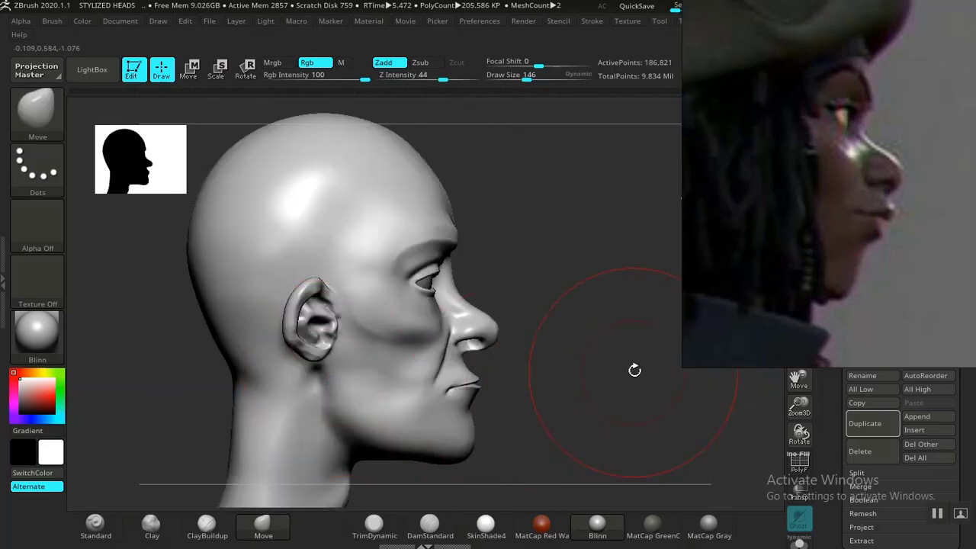
Reshape the nose bridge and tip in profile using the Move brush at Draw Size 106.
mouse_move(634, 370)
alt+mouse_down()
mouse_move(625, 412)
mouse_move(556, 355)
alt+mouse_up()
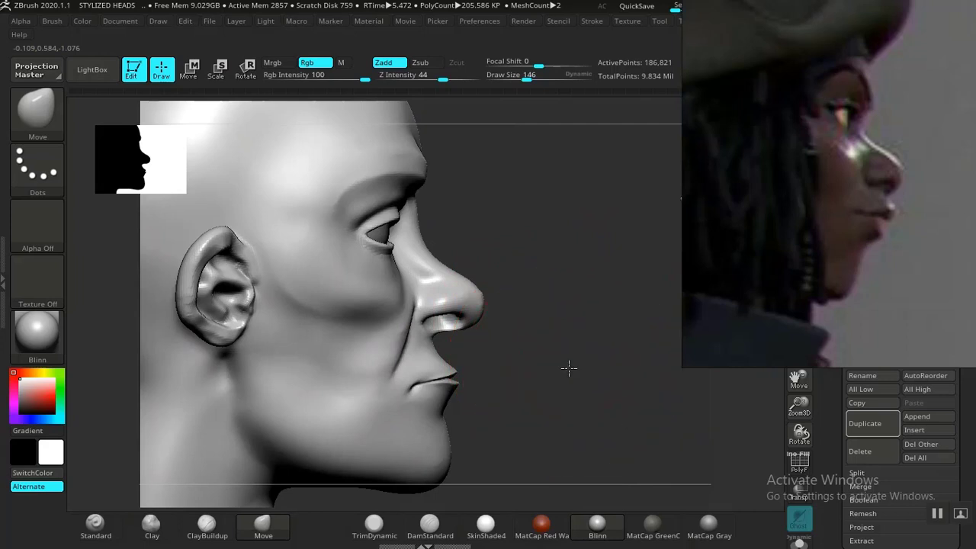
mouse_move(568, 368)
alt+mouse_down()
mouse_move(681, 407)
mouse_move(554, 413)
mouse_move(455, 262)
alt+mouse_up()
mouse_move(561, 263)
alt+mouse_down()
mouse_move(554, 312)
mouse_move(547, 285)
mouse_move(535, 282)
mouse_move(540, 263)
mouse_move(433, 272)
alt+mouse_up()
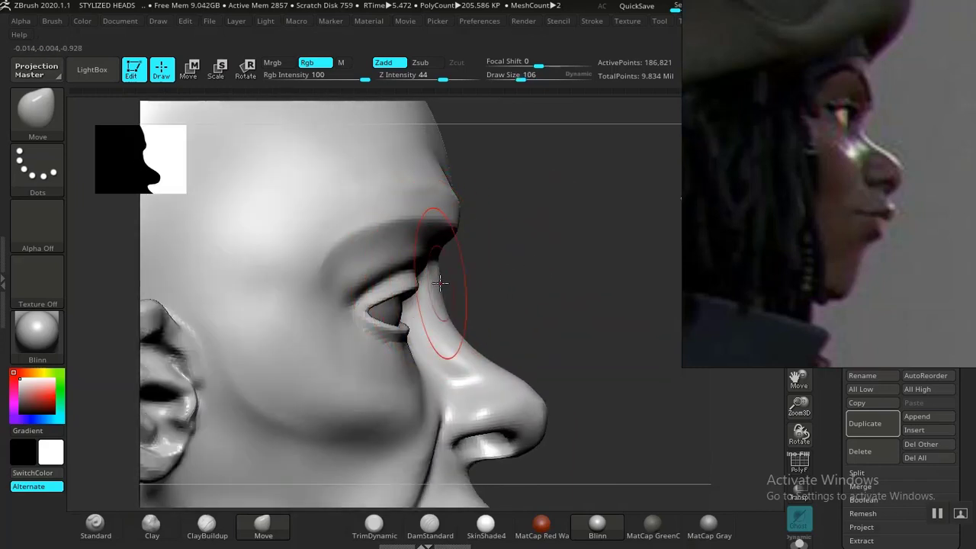
drag(463, 321, 480, 307)
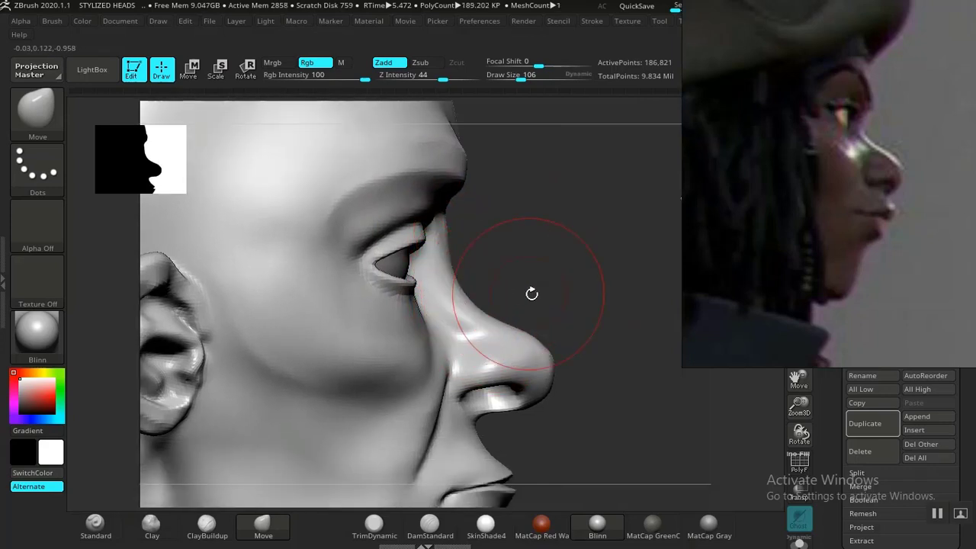
drag(531, 293, 528, 326)
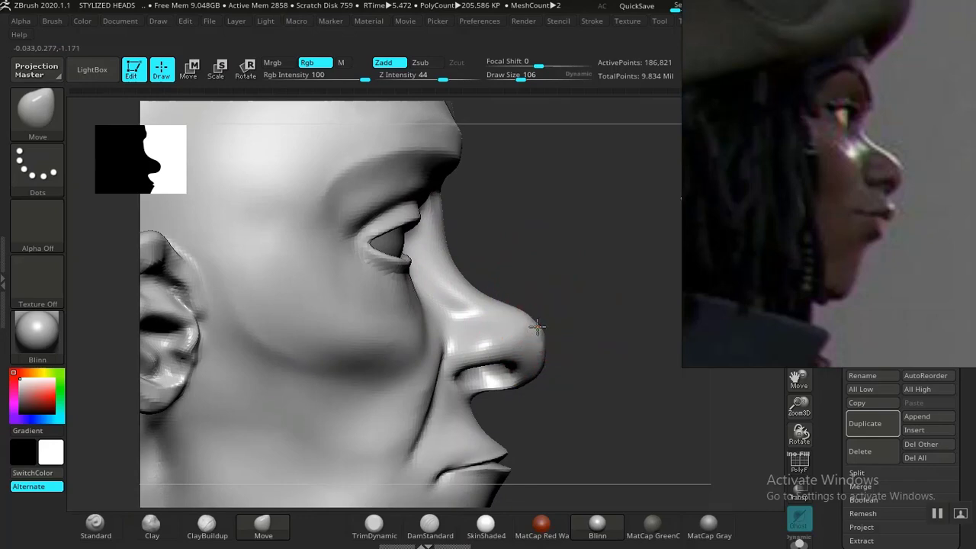
Pull the outer wings of the nostrils outward from a low view with the Move brush.
mouse_move(576, 359)
mouse_down()
mouse_move(529, 353)
mouse_move(417, 393)
mouse_move(365, 359)
mouse_move(285, 328)
mouse_move(298, 324)
mouse_up()
mouse_move(610, 239)
mouse_down()
mouse_move(487, 230)
mouse_move(508, 270)
mouse_move(551, 275)
mouse_move(485, 288)
mouse_move(505, 264)
mouse_move(391, 373)
mouse_up()
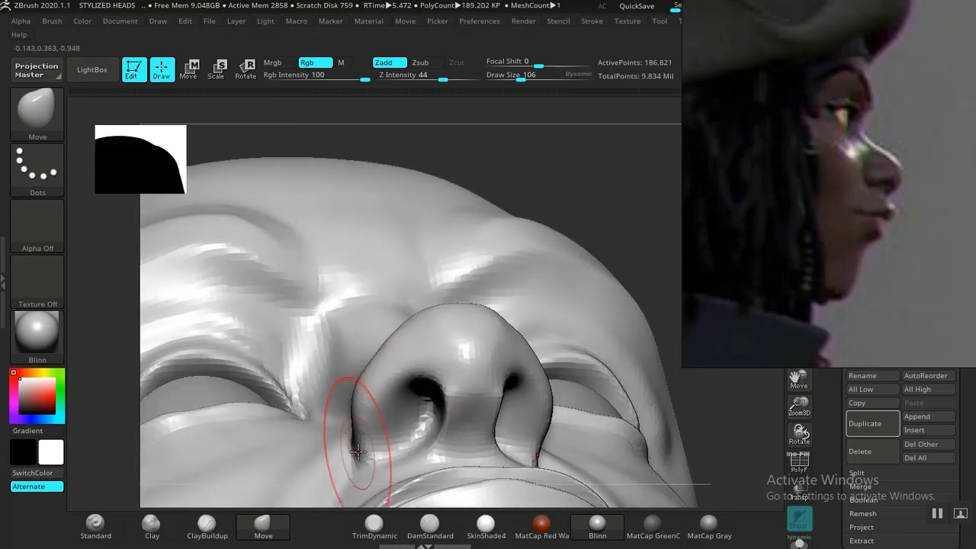
drag(350, 450, 345, 451)
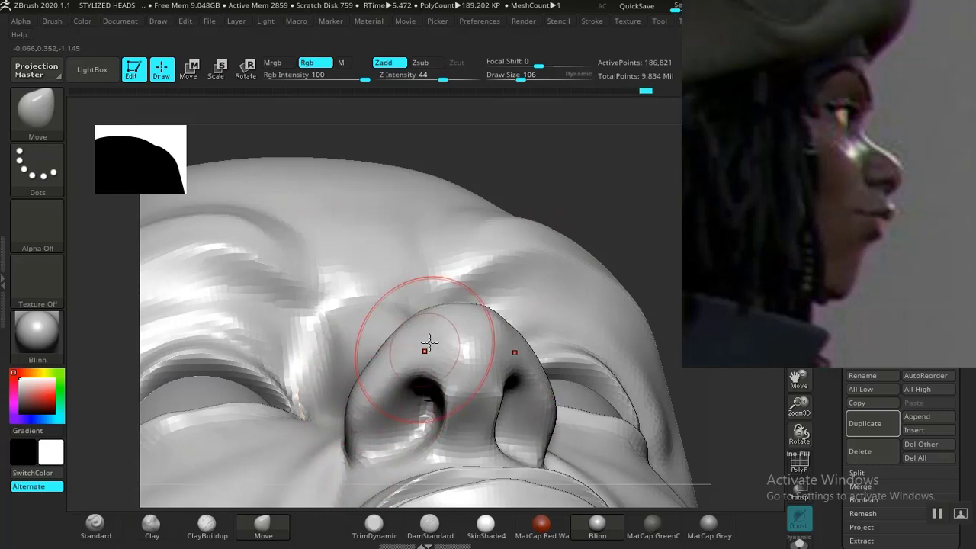
Try further Move strokes on the underside of the nose near the nostrils, undoing each one.
drag(532, 257, 559, 212)
key(ctrl+z)
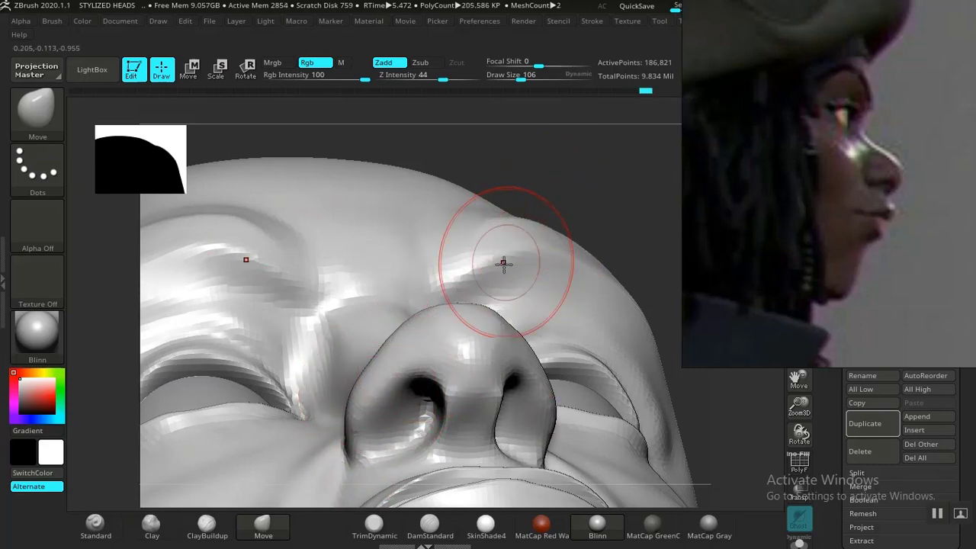
mouse_move(504, 264)
mouse_down()
mouse_move(589, 178)
mouse_move(466, 367)
mouse_up()
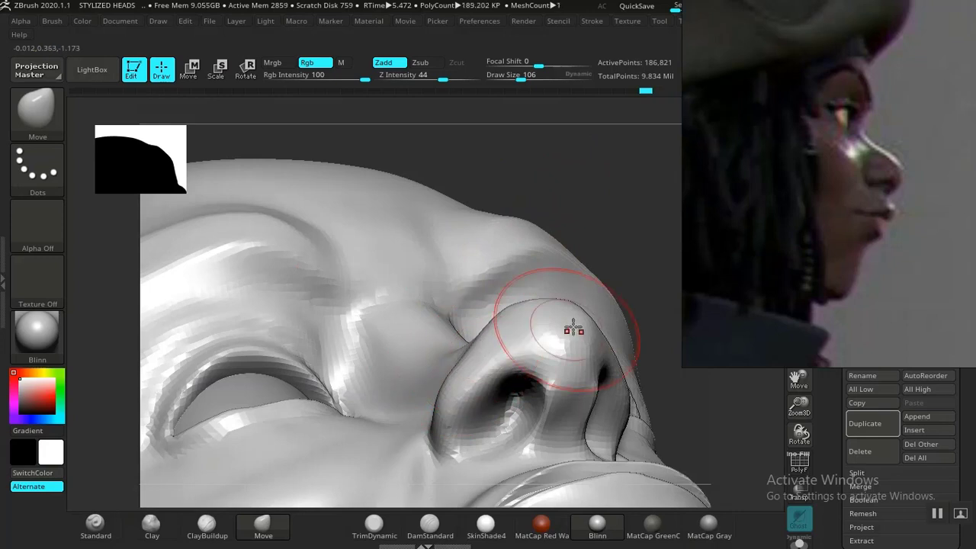
drag(564, 398, 570, 373)
key(ctrl+z)
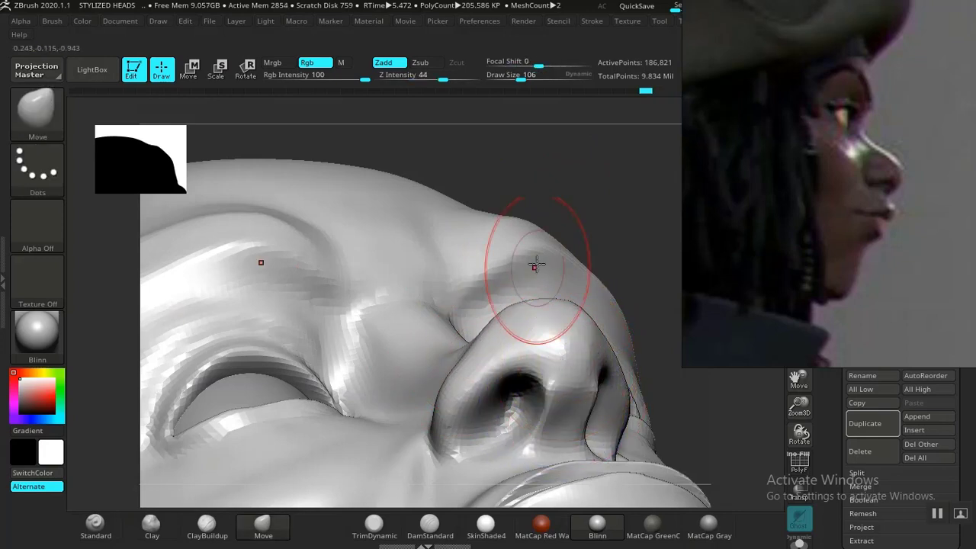
Smooth the columella between the nostrils, reshape the nostril area with the Move brush, and soften the nose at Z Intensity 11.
mouse_move(561, 424)
shift+mouse_down()
mouse_move(551, 437)
mouse_move(542, 427)
mouse_move(550, 391)
shift+mouse_up()
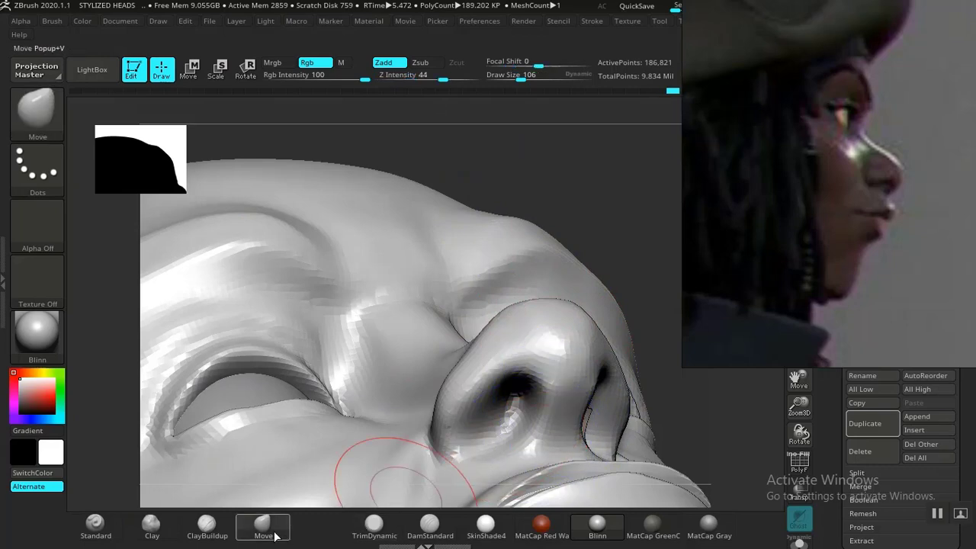
click(276, 536)
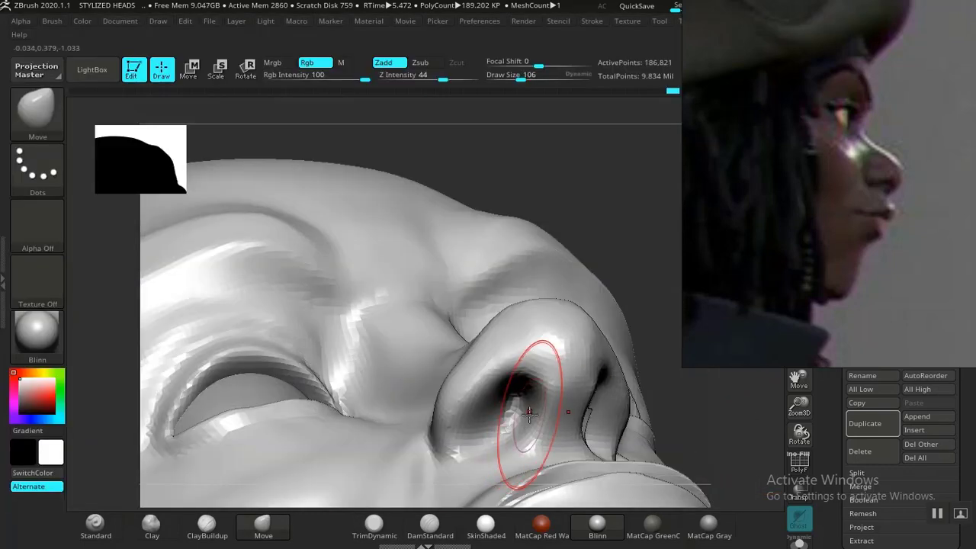
drag(640, 201, 479, 333)
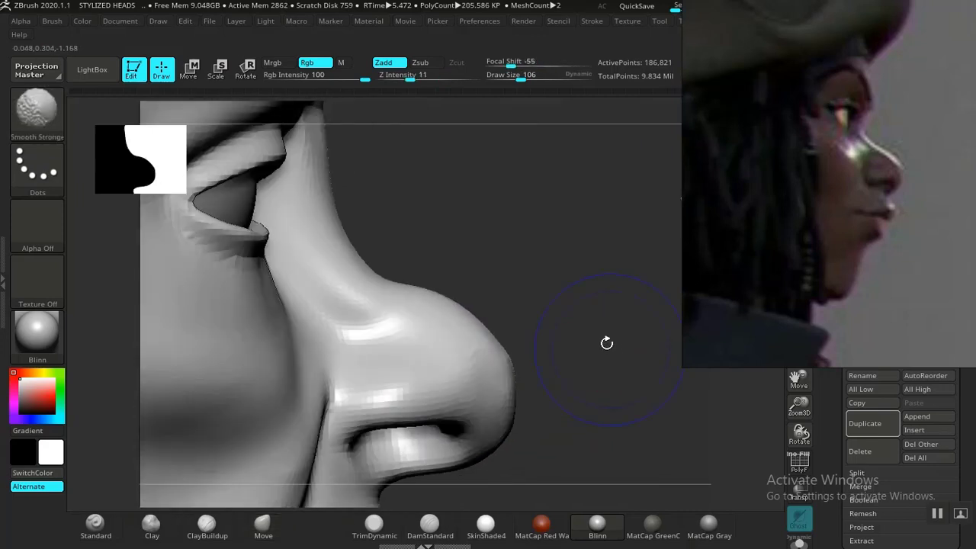
Preview the nose with the SkinShade4 material, return to Blinn, and activate the DamStandard brush.
mouse_move(607, 343)
mouse_down()
mouse_move(647, 318)
mouse_move(571, 282)
mouse_move(581, 318)
mouse_move(643, 359)
mouse_move(635, 338)
mouse_move(584, 386)
mouse_move(560, 427)
mouse_up()
click(489, 526)
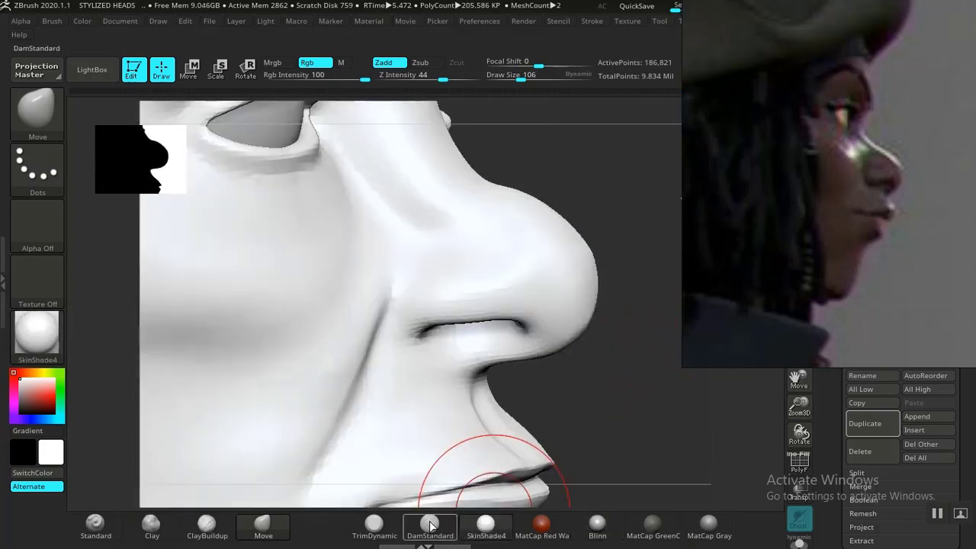
click(429, 525)
click(594, 526)
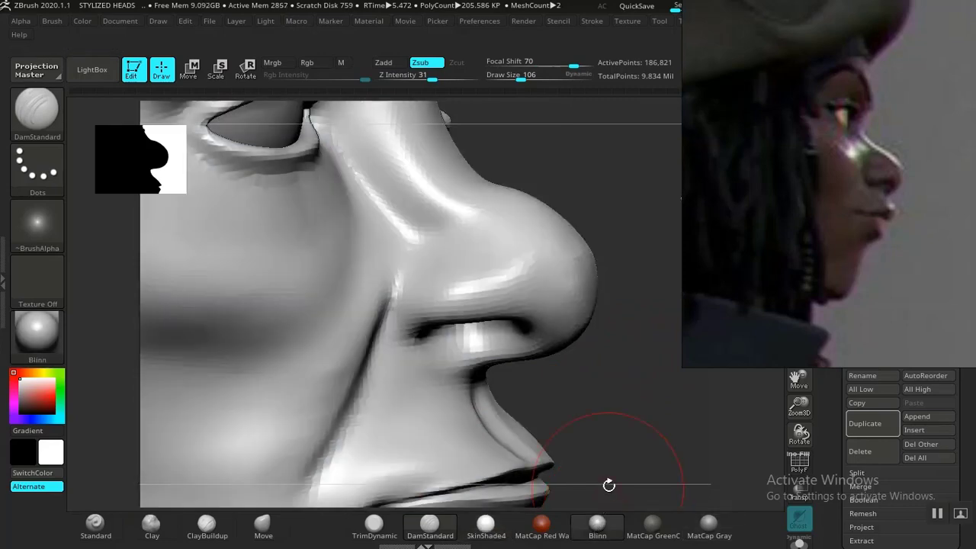
Smooth the nostril wings and the creases running from the nose down beside the mouth.
mouse_move(648, 409)
mouse_down()
mouse_move(629, 381)
mouse_move(625, 470)
mouse_up()
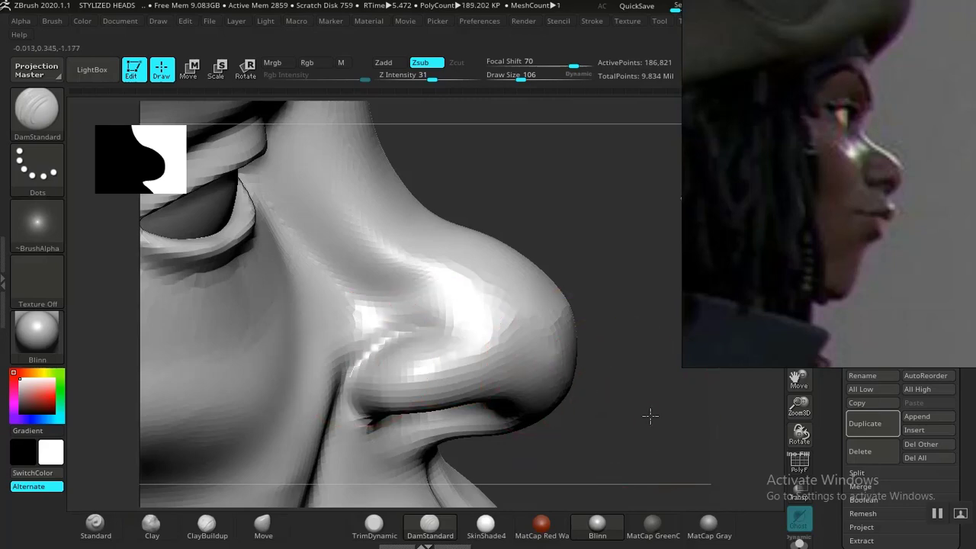
mouse_move(650, 415)
mouse_down()
mouse_move(616, 343)
mouse_move(590, 337)
mouse_move(534, 368)
mouse_move(650, 405)
mouse_move(625, 384)
mouse_move(632, 420)
mouse_move(601, 434)
mouse_move(499, 403)
mouse_up()
key(shift)
shift+drag(284, 366, 435, 348)
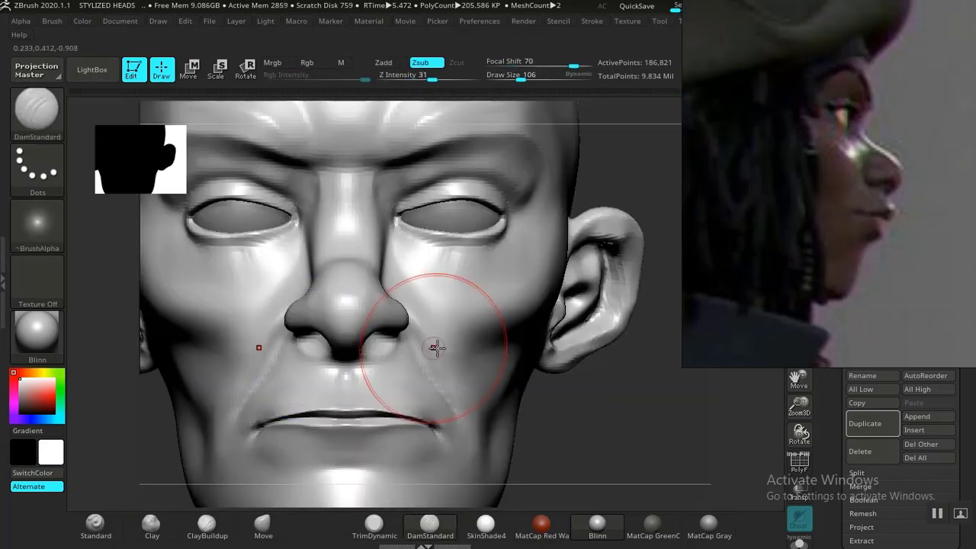
drag(656, 412, 549, 366)
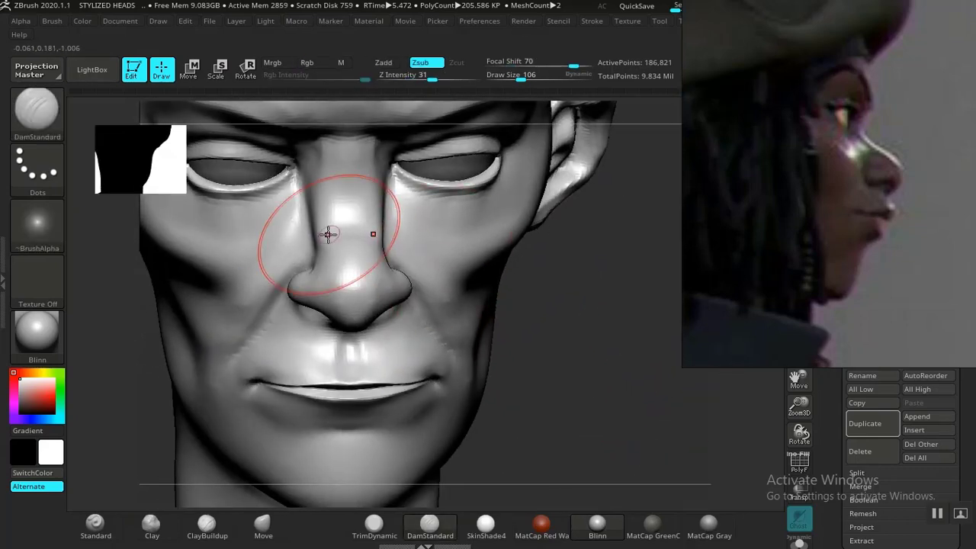
Refine the nose bridge, tip and nostril wings with the Move brush, reducing the draw size to 86.
click(263, 524)
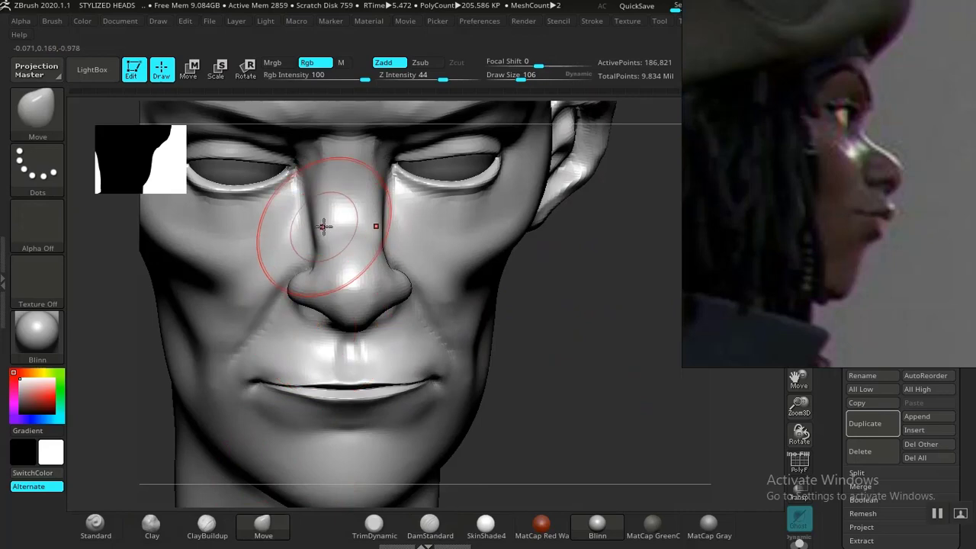
mouse_move(597, 373)
mouse_down()
mouse_move(597, 355)
mouse_move(601, 373)
mouse_up()
mouse_move(627, 420)
alt+mouse_down()
mouse_move(556, 359)
mouse_move(579, 333)
mouse_move(620, 436)
mouse_move(627, 418)
mouse_move(671, 409)
mouse_move(618, 394)
mouse_move(421, 277)
alt+mouse_up()
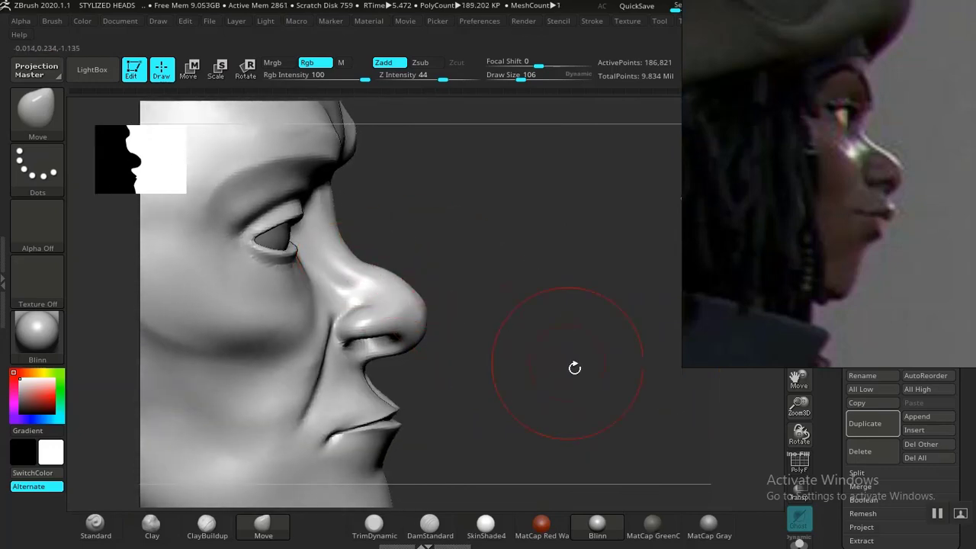
drag(575, 369, 686, 438)
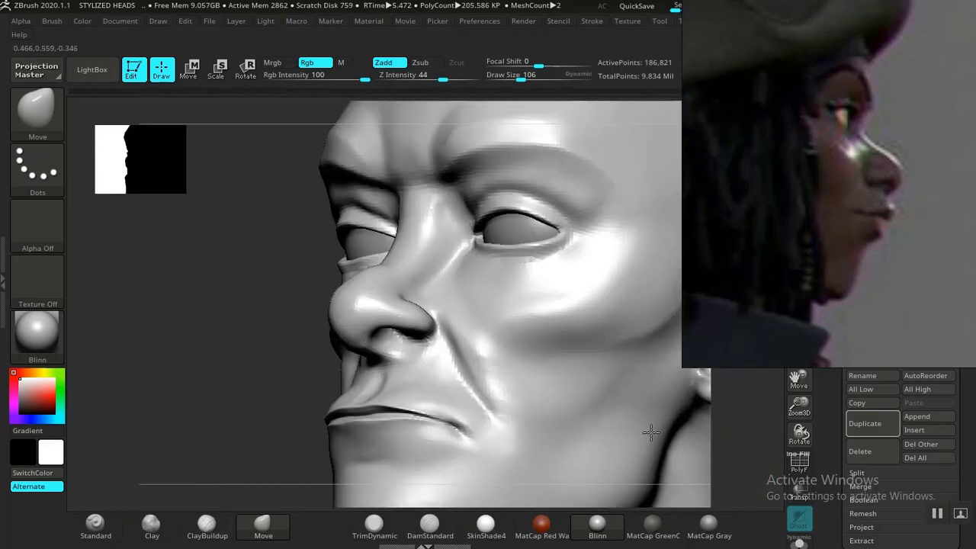
drag(304, 397, 233, 431)
mouse_move(322, 395)
alt+mouse_down()
mouse_move(190, 374)
mouse_move(279, 427)
mouse_move(249, 411)
mouse_move(391, 407)
mouse_move(300, 419)
alt+mouse_up()
mouse_move(243, 385)
mouse_down()
mouse_move(208, 308)
mouse_move(457, 396)
mouse_move(614, 371)
mouse_move(470, 287)
mouse_up()
mouse_move(568, 350)
alt+mouse_down()
mouse_move(625, 361)
mouse_move(595, 379)
mouse_move(614, 392)
mouse_move(631, 358)
mouse_move(568, 376)
alt+mouse_up()
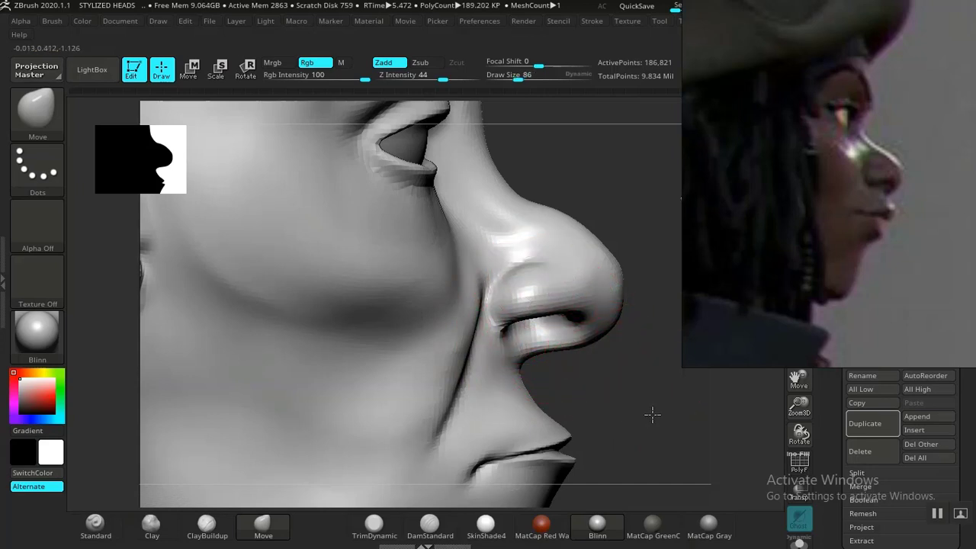
mouse_move(652, 414)
mouse_down()
mouse_move(660, 420)
mouse_move(640, 424)
mouse_move(625, 453)
mouse_move(564, 473)
mouse_up()
Define the crease above the nostril wing with the DamStandard brush and soften it.
click(430, 525)
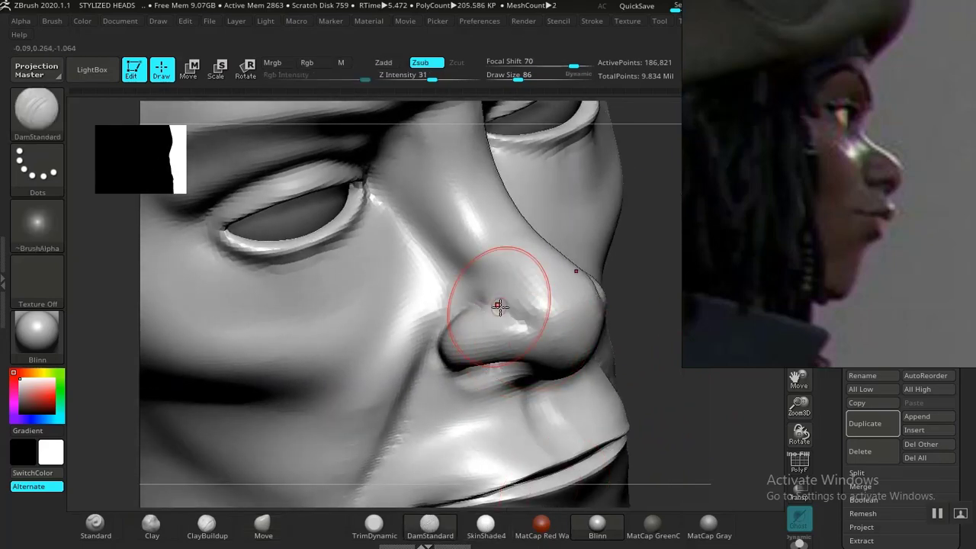
key(shift)
mouse_move(696, 391)
shift+mouse_down()
mouse_move(638, 359)
mouse_move(625, 386)
mouse_move(689, 401)
mouse_move(601, 399)
mouse_move(572, 366)
shift+mouse_up()
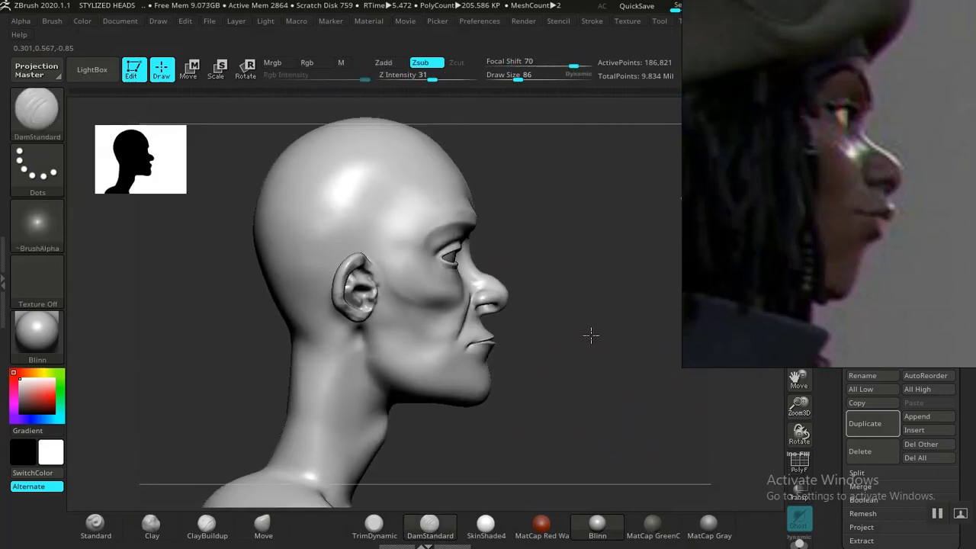
Smooth the side of the face below the cheekbone and along the cheek beside the mouth.
drag(588, 333, 618, 416)
mouse_move(607, 363)
alt+mouse_down()
mouse_move(599, 386)
mouse_move(592, 368)
mouse_move(561, 361)
mouse_move(504, 366)
mouse_move(355, 285)
mouse_move(303, 355)
mouse_move(310, 361)
mouse_move(368, 333)
mouse_move(594, 397)
mouse_move(580, 310)
alt+mouse_up()
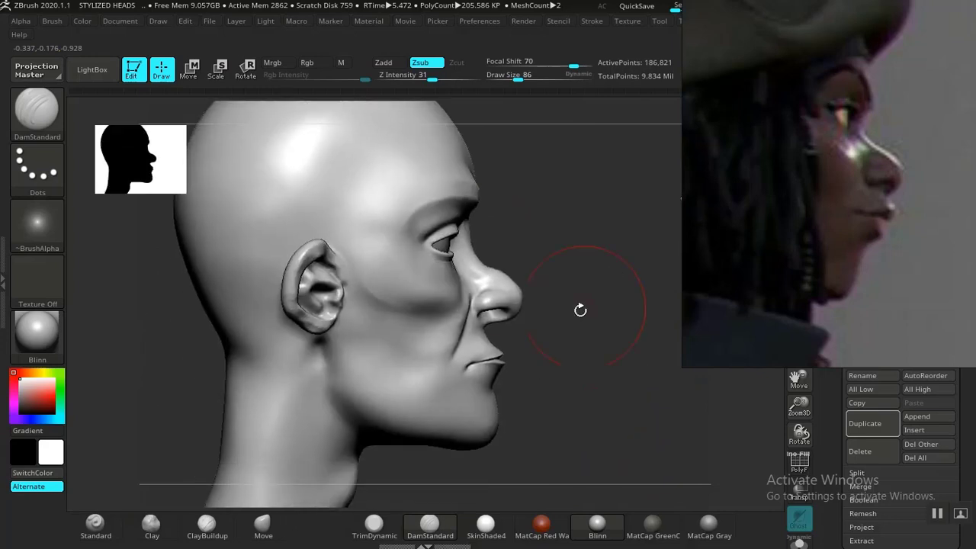
key(shift)
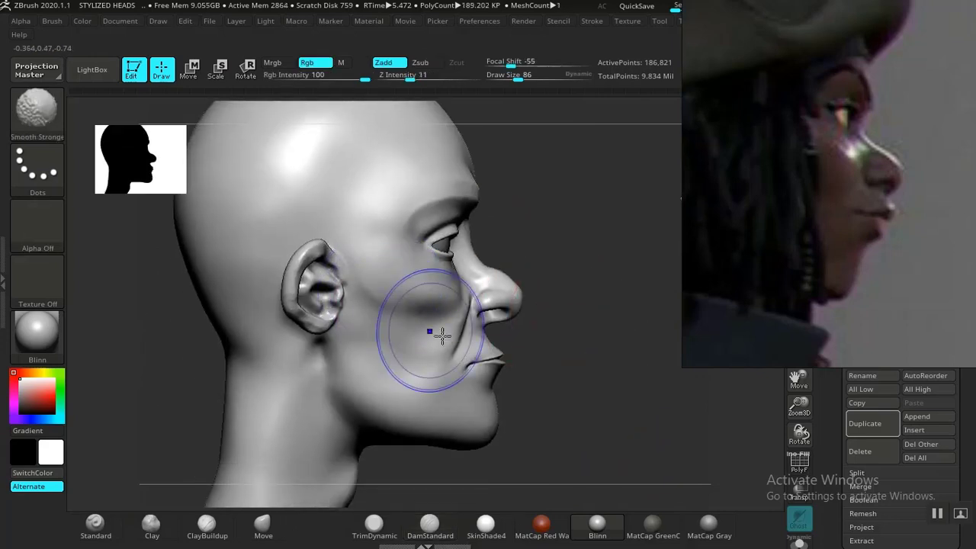
mouse_move(594, 340)
alt+mouse_down()
mouse_move(625, 375)
mouse_move(653, 386)
mouse_move(597, 406)
mouse_move(618, 412)
mouse_move(635, 402)
mouse_move(610, 392)
mouse_move(601, 330)
alt+mouse_up()
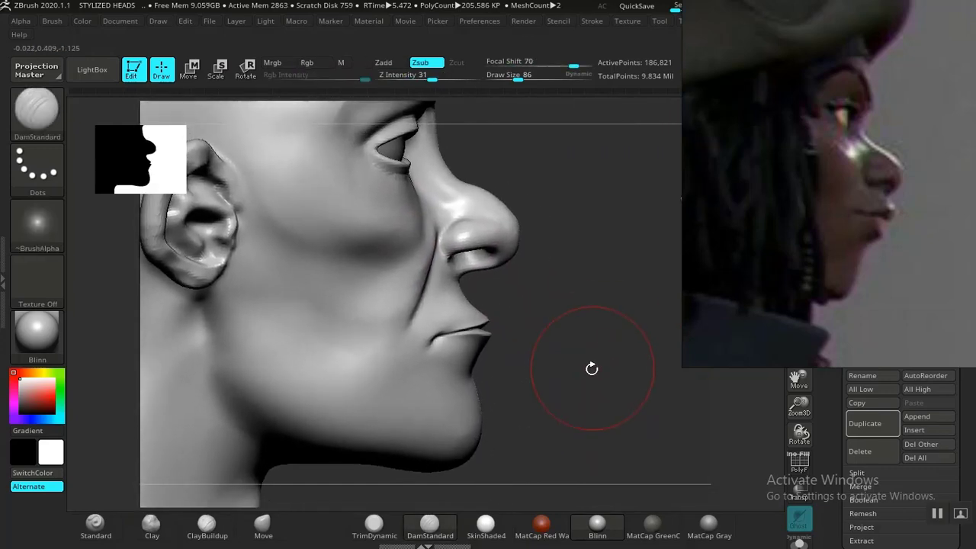
mouse_move(590, 368)
alt+mouse_down()
mouse_move(575, 328)
mouse_move(583, 366)
mouse_move(609, 371)
mouse_move(549, 371)
mouse_move(512, 348)
mouse_move(593, 338)
alt+mouse_up()
key(shift)
Deepen the corners of the mouth with the DamStandard brush.
mouse_move(191, 401)
alt+mouse_down()
mouse_move(125, 367)
mouse_move(235, 399)
alt+mouse_up()
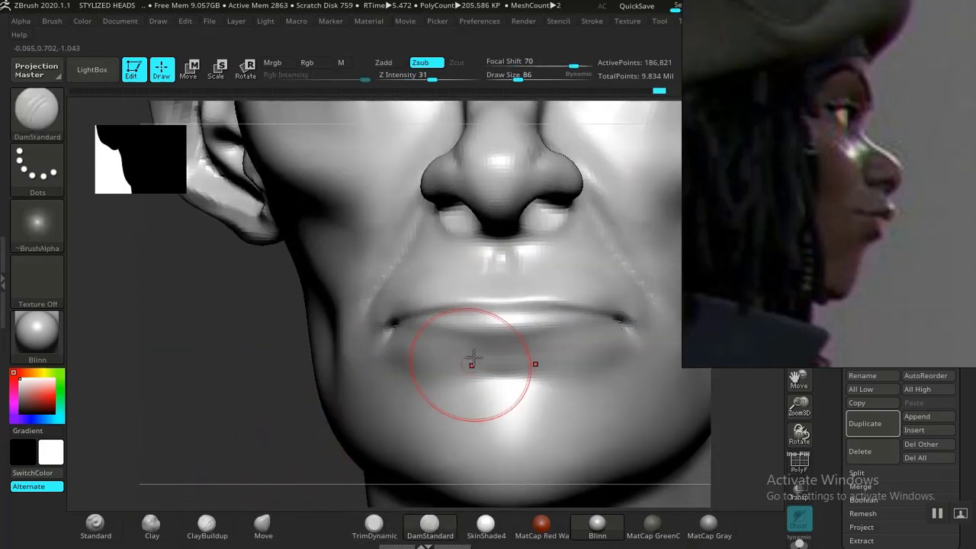
drag(595, 318, 607, 317)
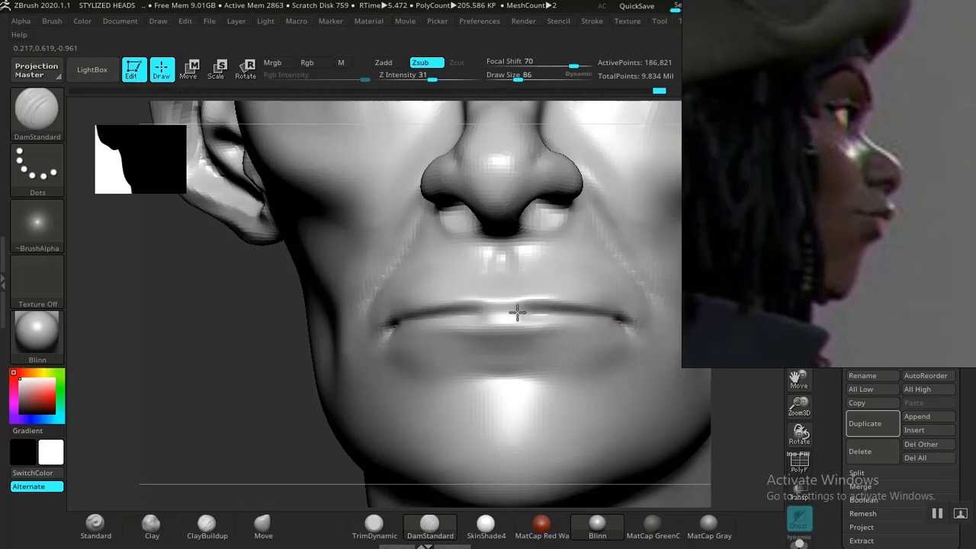
drag(314, 385, 244, 406)
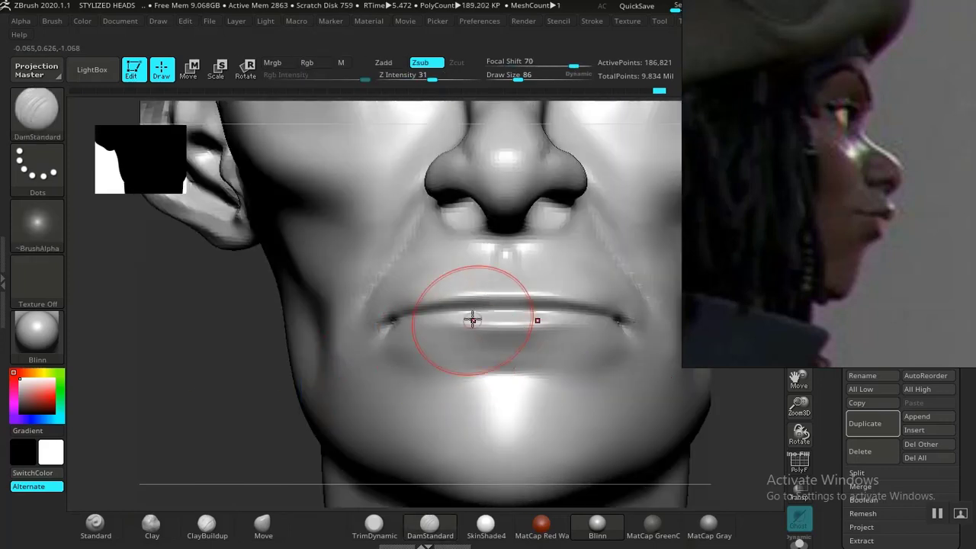
Lift the middle of the upper lip slightly with the Move brush.
key(b)
key(m)
key(v)
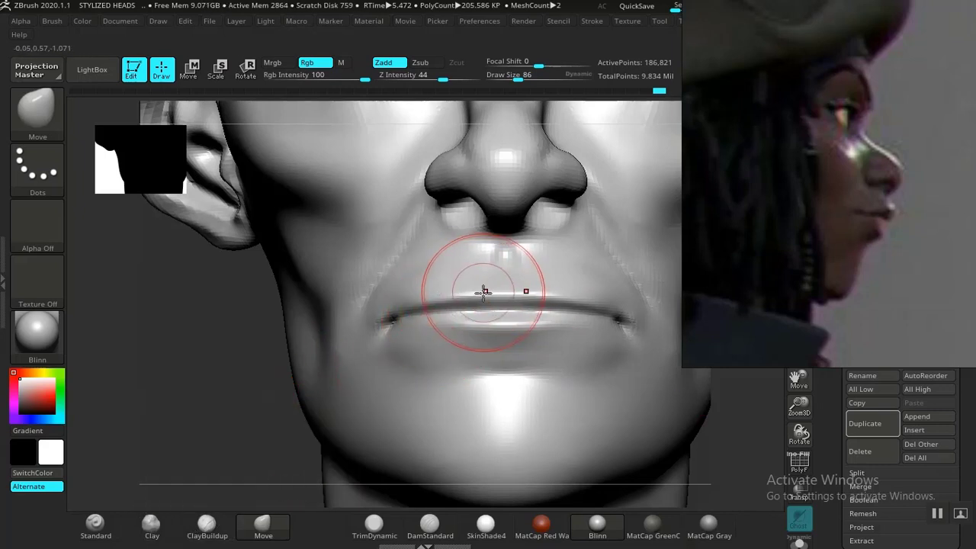
drag(484, 292, 485, 287)
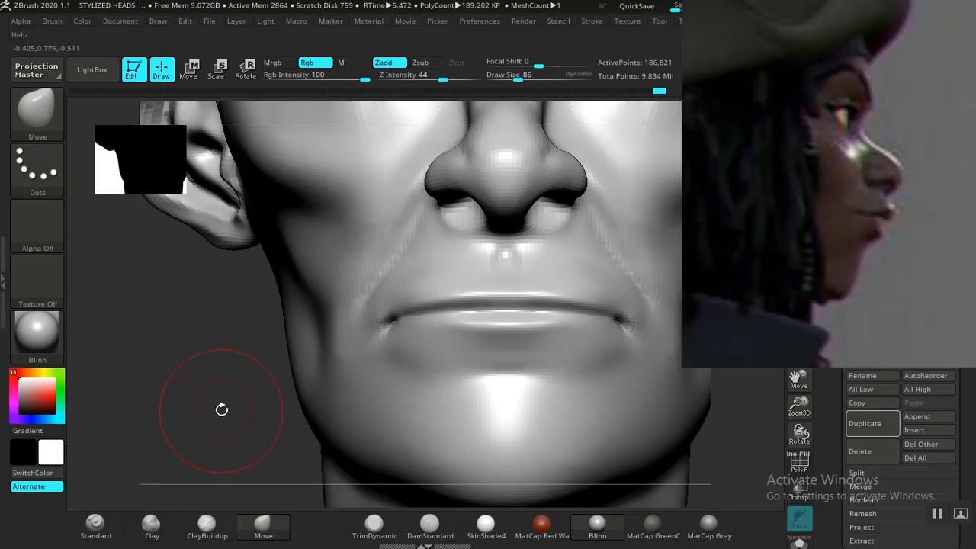
alt+drag(222, 407, 156, 381)
alt+drag(677, 405, 688, 452)
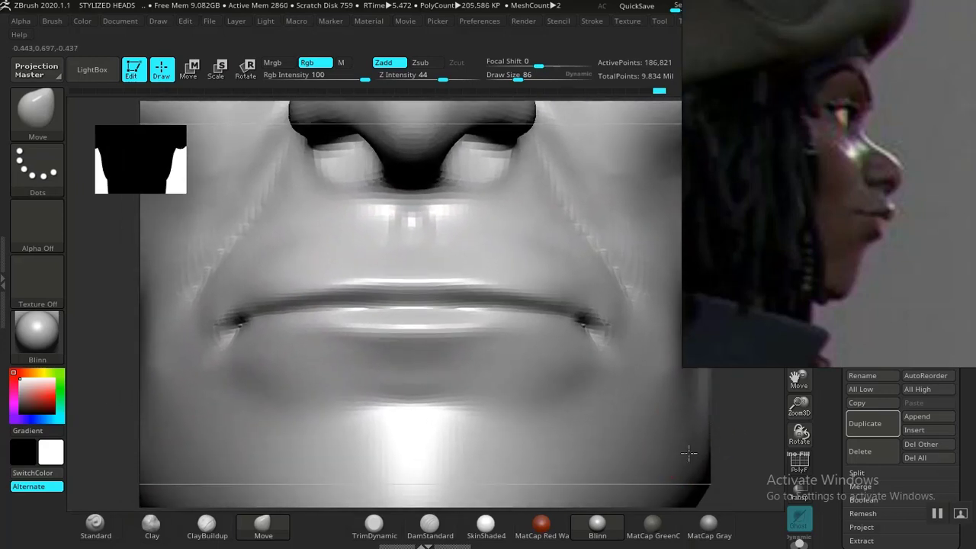
drag(561, 319, 514, 315)
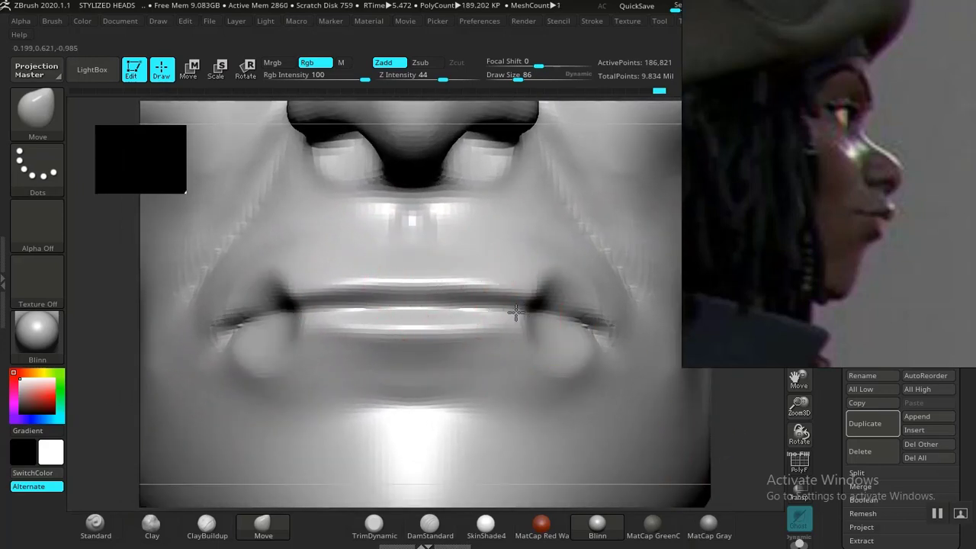
key(ctrl+z)
Carve a deep parting line between the lips from the mouth corners to the center with the DamStandard brush.
click(432, 526)
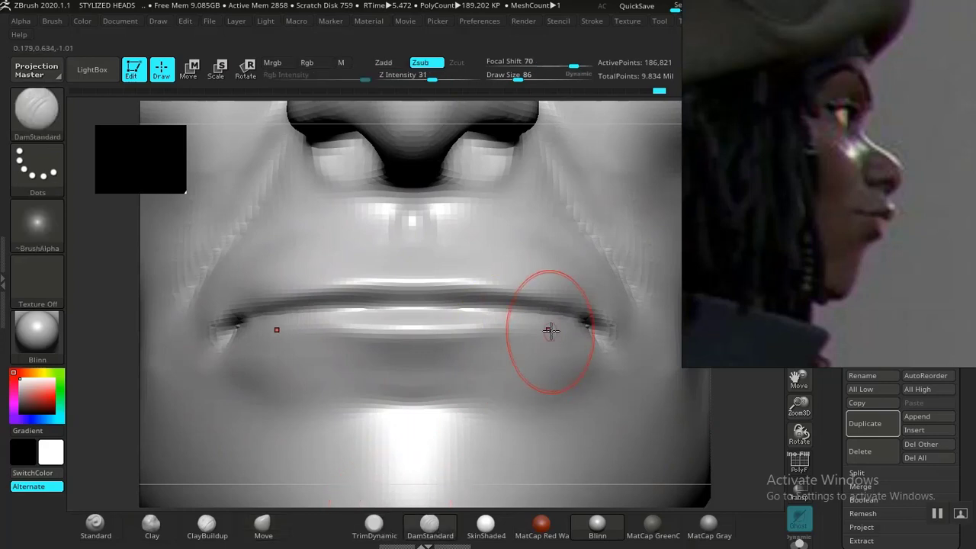
mouse_move(523, 311)
mouse_down()
mouse_move(407, 305)
mouse_move(256, 321)
mouse_move(357, 296)
mouse_move(415, 298)
mouse_up()
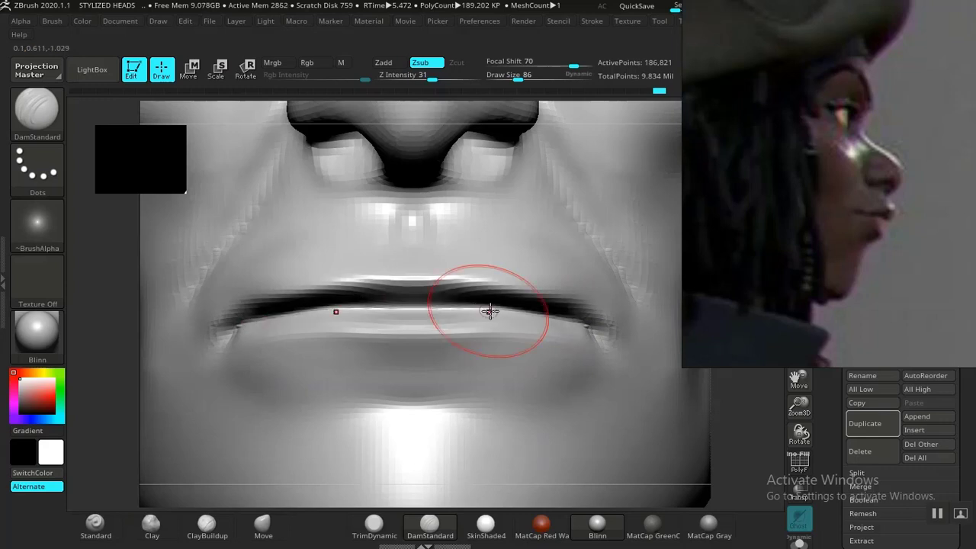
drag(506, 313, 415, 310)
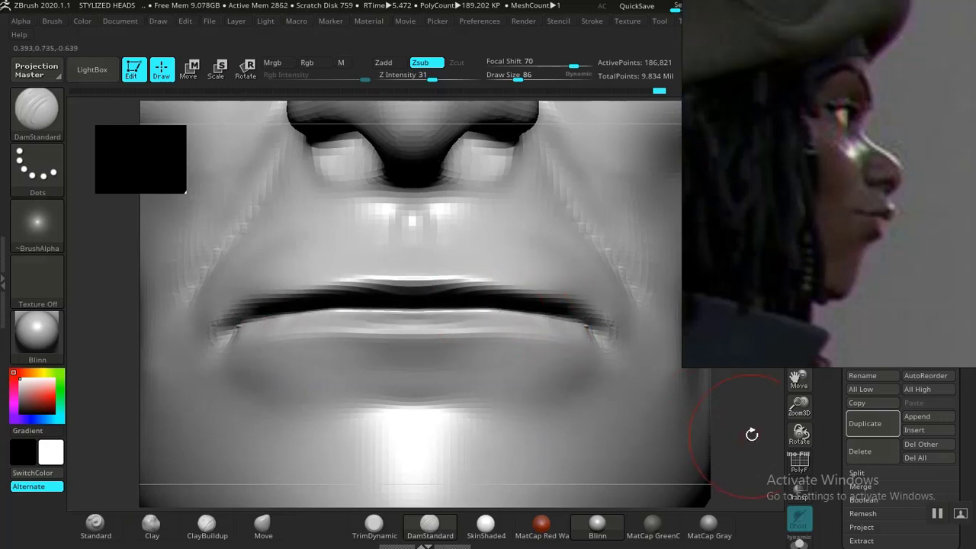
alt+drag(751, 434, 602, 381)
alt+drag(665, 442, 648, 476)
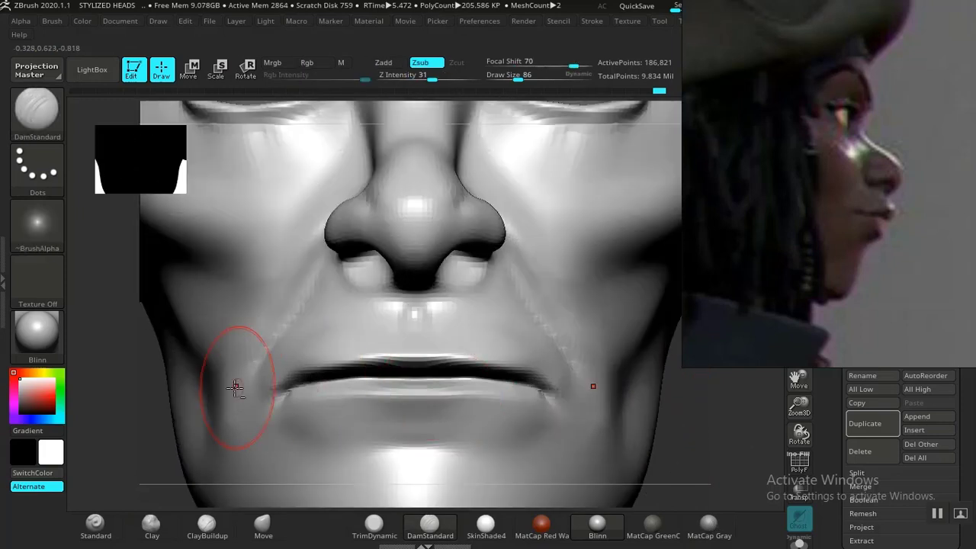
drag(162, 418, 302, 500)
alt+drag(214, 425, 141, 392)
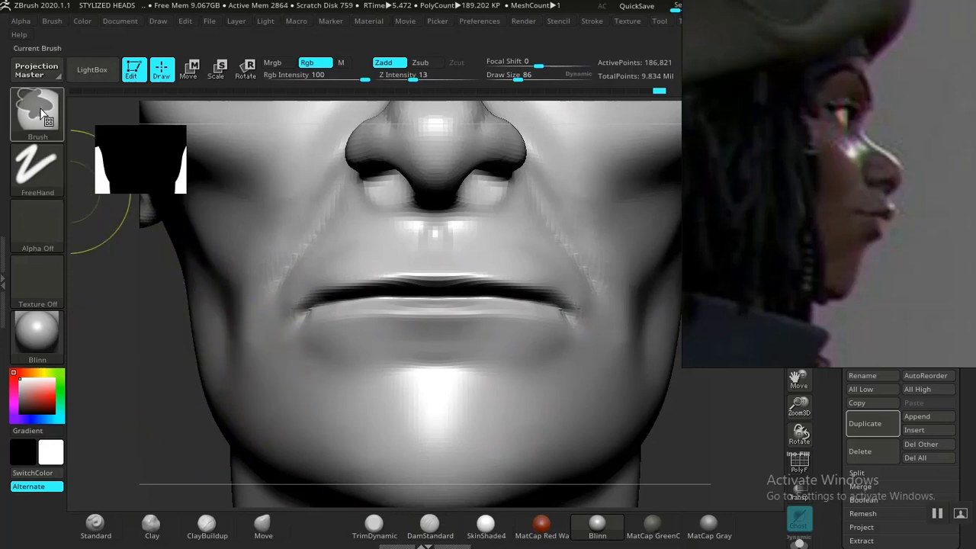
key(ctrl+b)
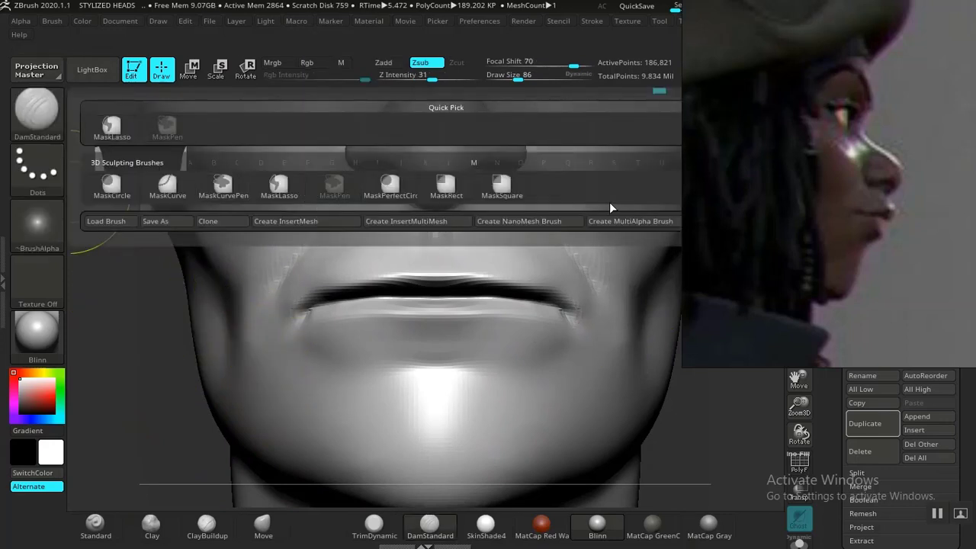
click(741, 436)
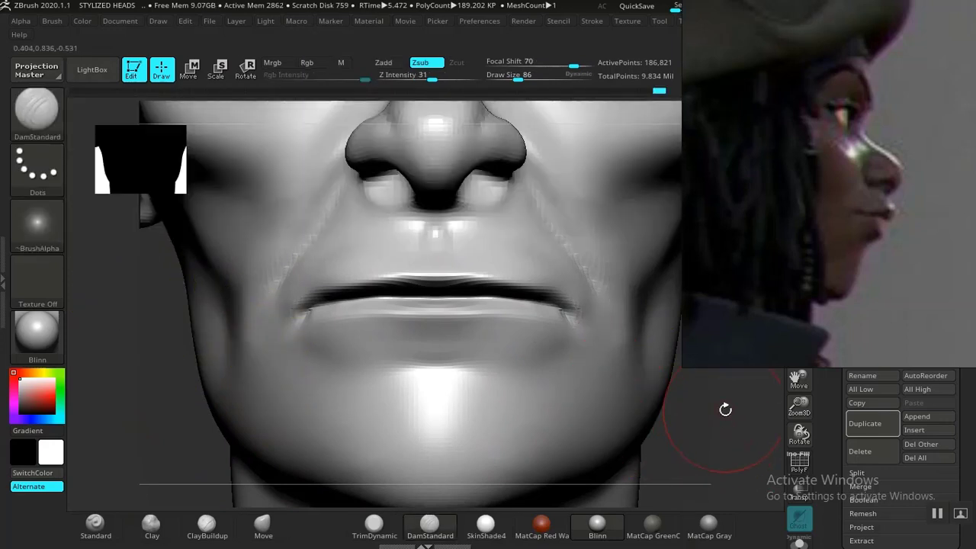
Browse the reference board and enlarge the close-up of the pirate character's face to examine the nose and lips.
scroll(832, 237, down, 12)
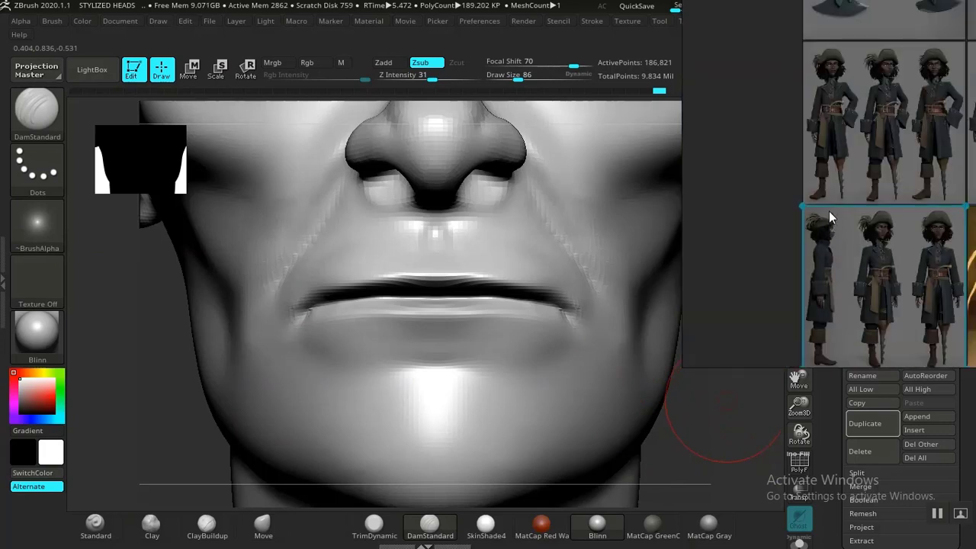
middle_drag(829, 211, 728, 304)
middle_drag(874, 144, 716, 281)
scroll(847, 205, up, 9)
middle_drag(848, 206, 880, 197)
scroll(864, 233, up, 4)
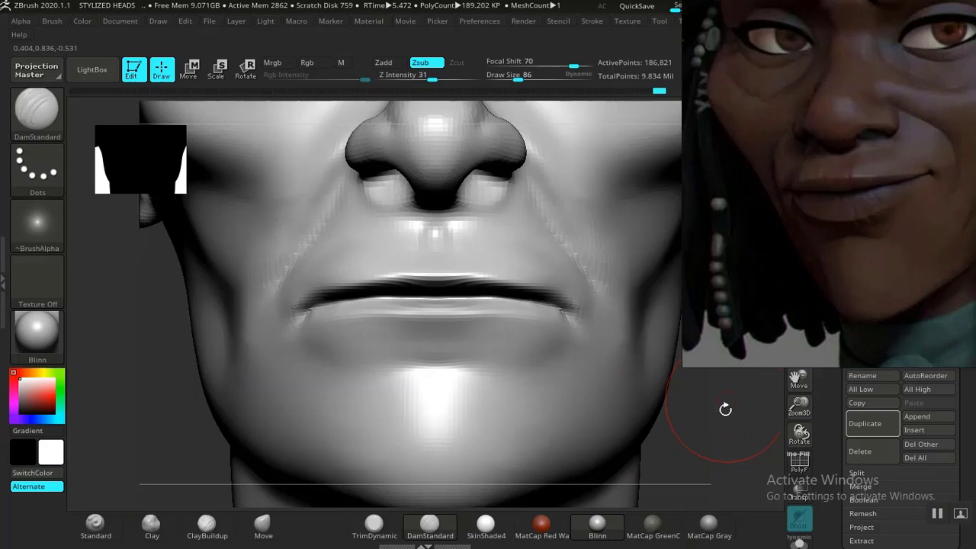
Smooth the upper lip's edge and the lower lip to soften the carved mouth line.
alt+drag(730, 440, 721, 463)
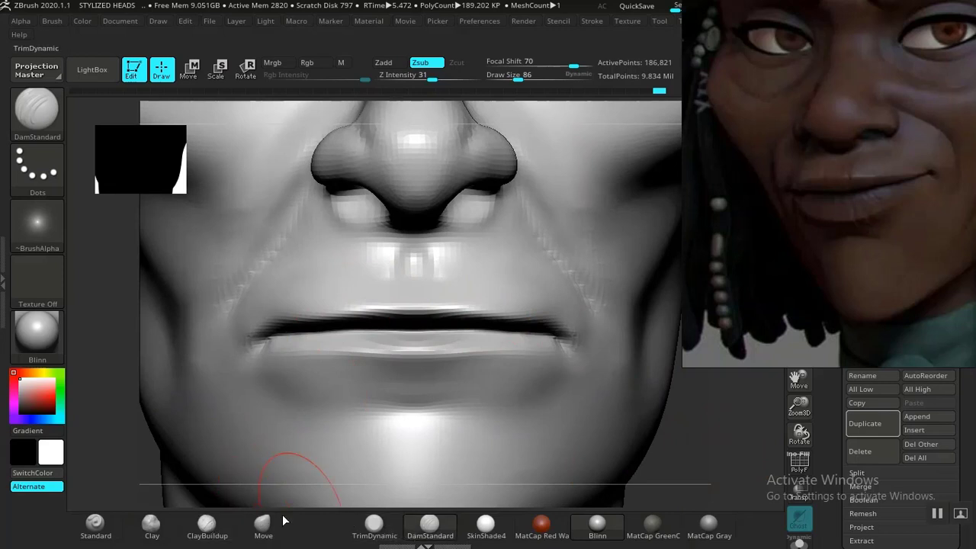
key(shift)
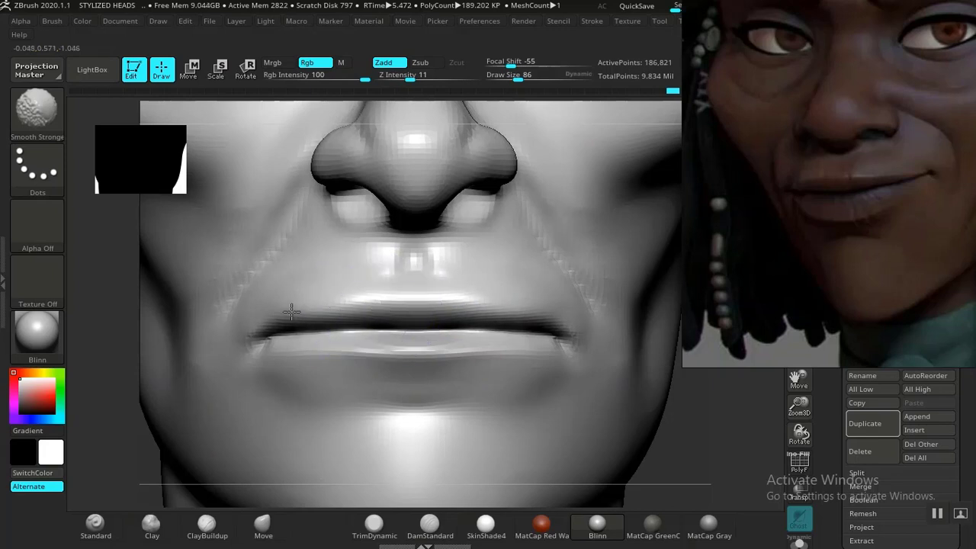
mouse_move(464, 312)
shift+mouse_down()
mouse_move(503, 348)
mouse_move(334, 353)
shift+mouse_up()
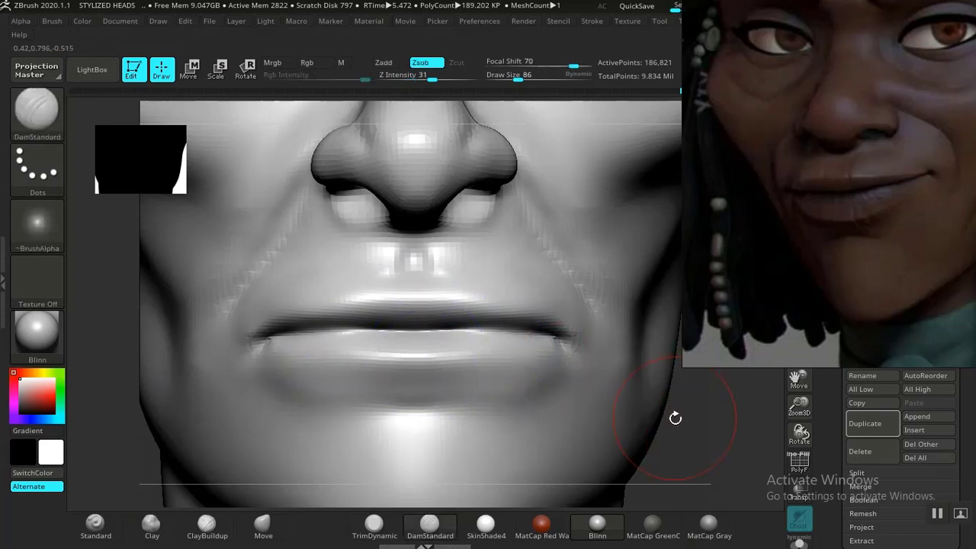
key(ctrl)
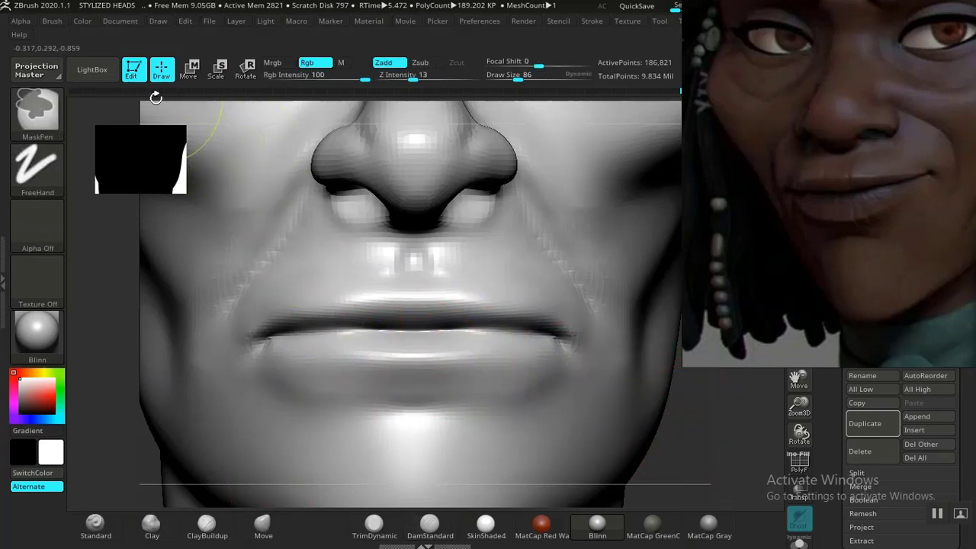
click(55, 112)
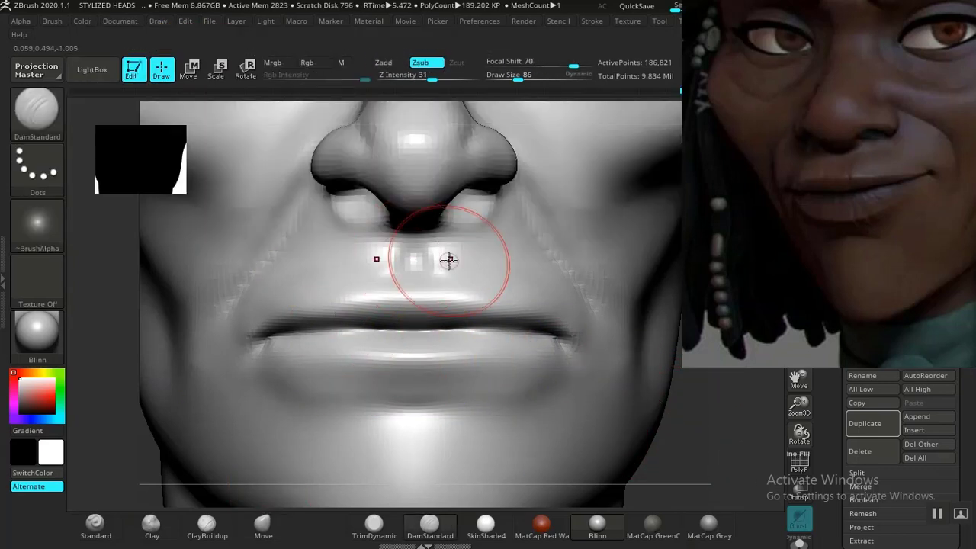
key(ctrl)
ctrl+click(49, 126)
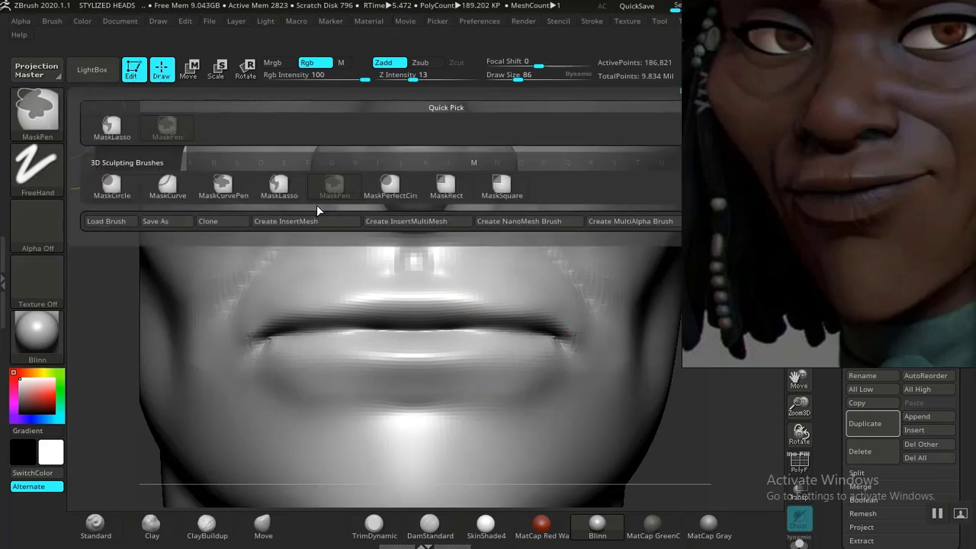
drag(693, 410, 583, 403)
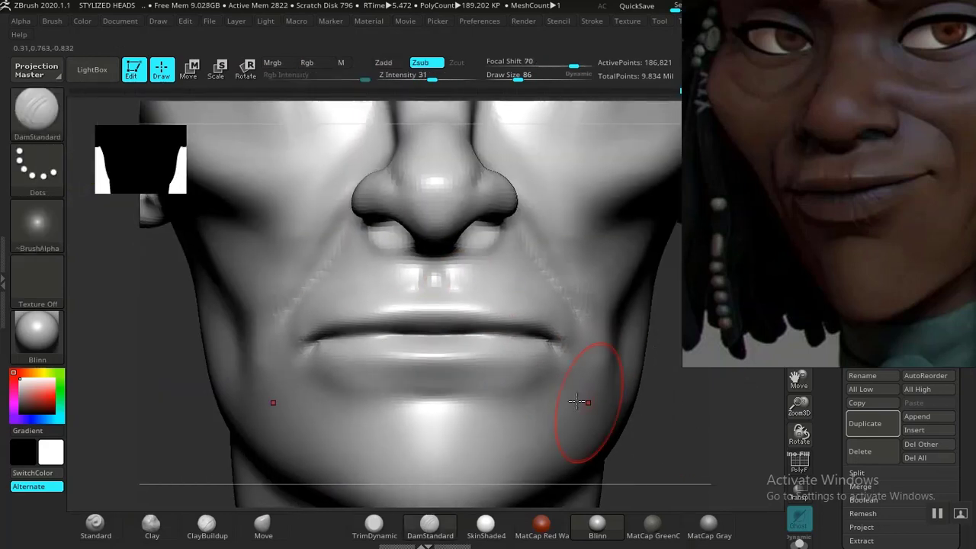
mouse_move(233, 425)
ctrl+shift+mouse_down()
mouse_move(305, 483)
mouse_move(560, 503)
mouse_move(625, 389)
mouse_move(585, 345)
ctrl+shift+mouse_up()
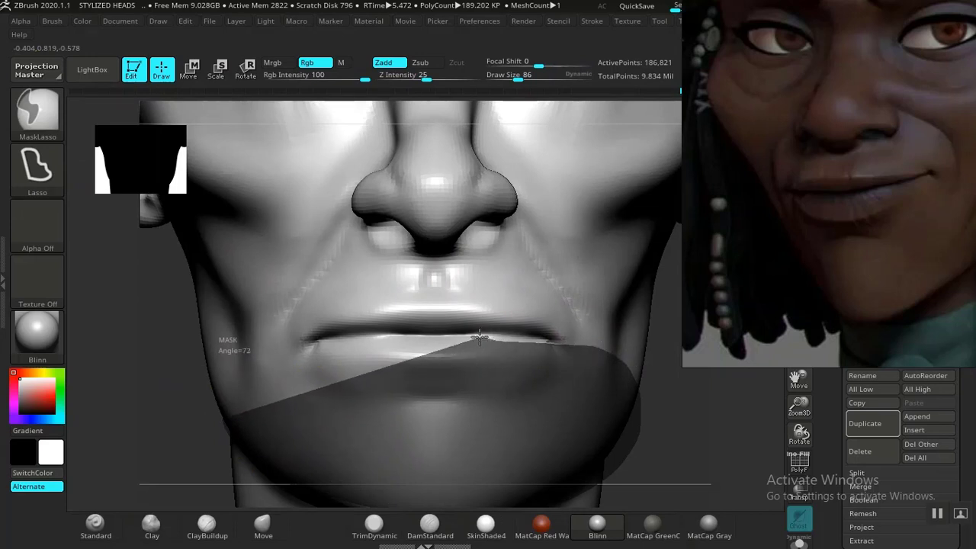
ctrl+drag(337, 338, 337, 339)
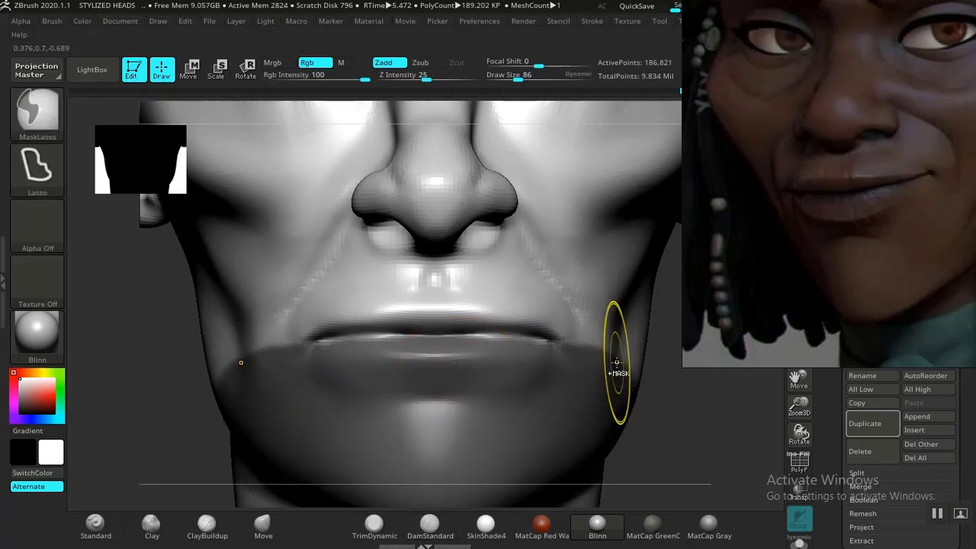
key(ctrl+z)
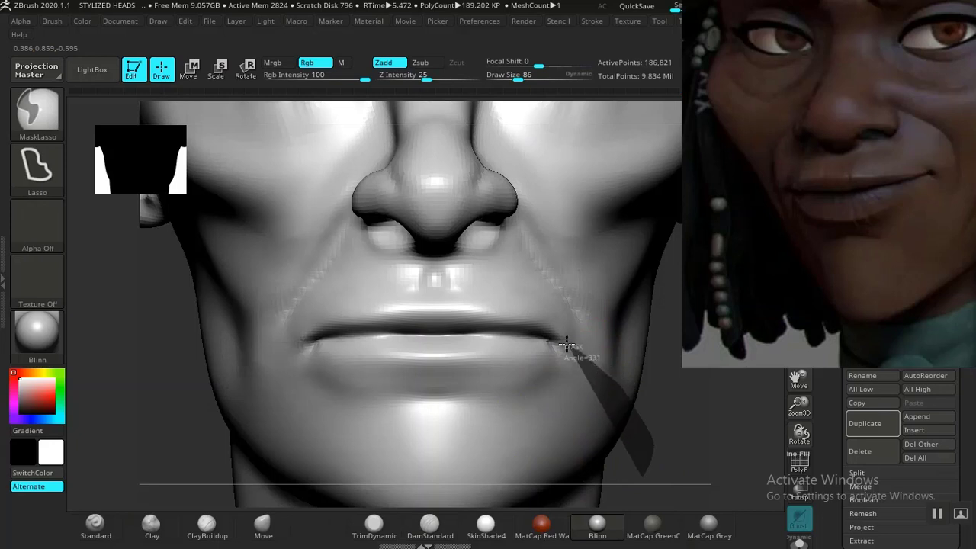
Lasso-mask the lower lip and chin up to the parting line between the lips.
ctrl+drag(503, 338, 248, 340)
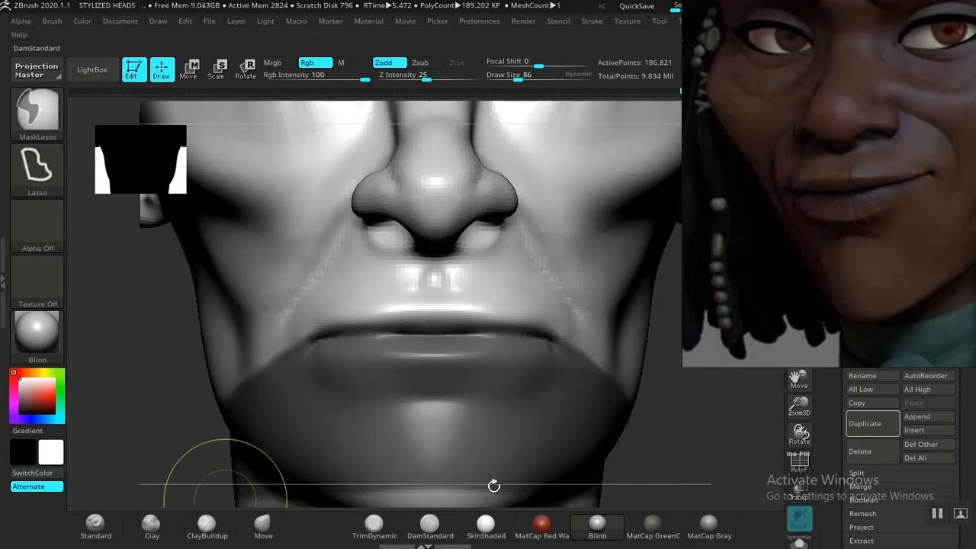
alt+drag(680, 371, 633, 306)
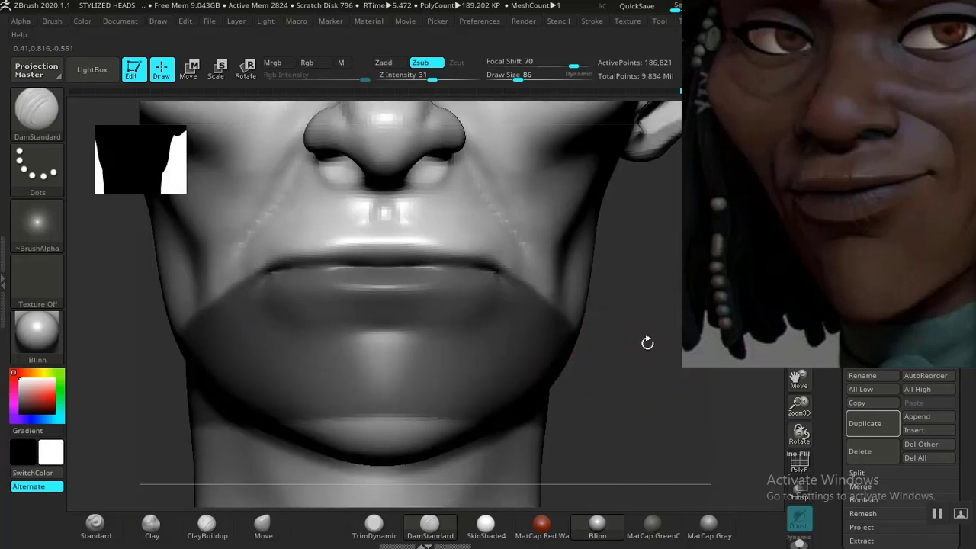
drag(647, 343, 678, 390)
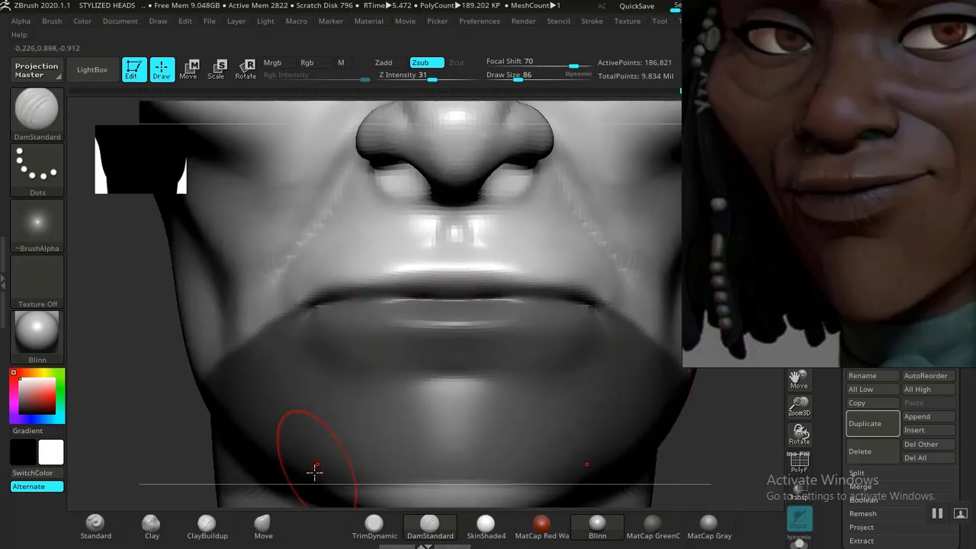
Pull the upper lip's border upward on both sides of the center with the Move brush to shape a cupid's bow.
click(267, 523)
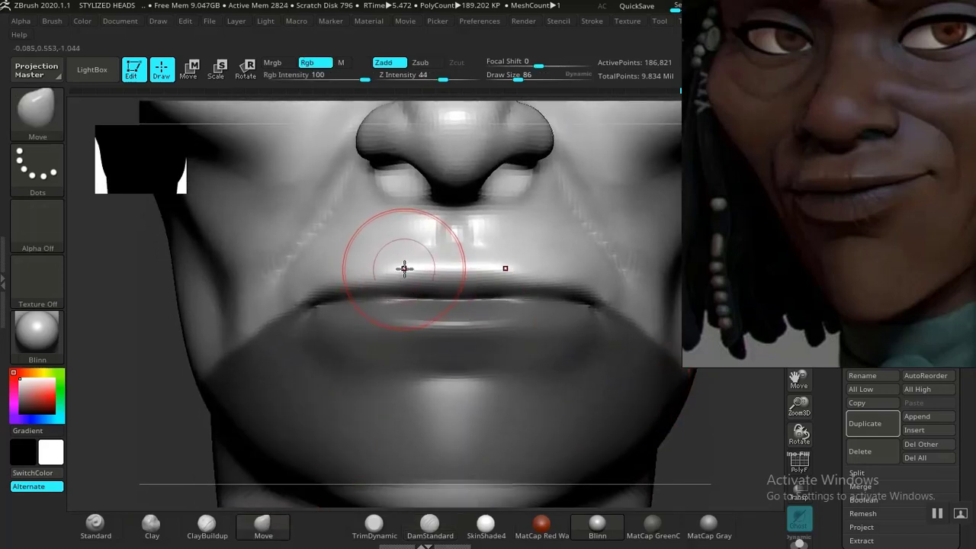
drag(408, 268, 433, 253)
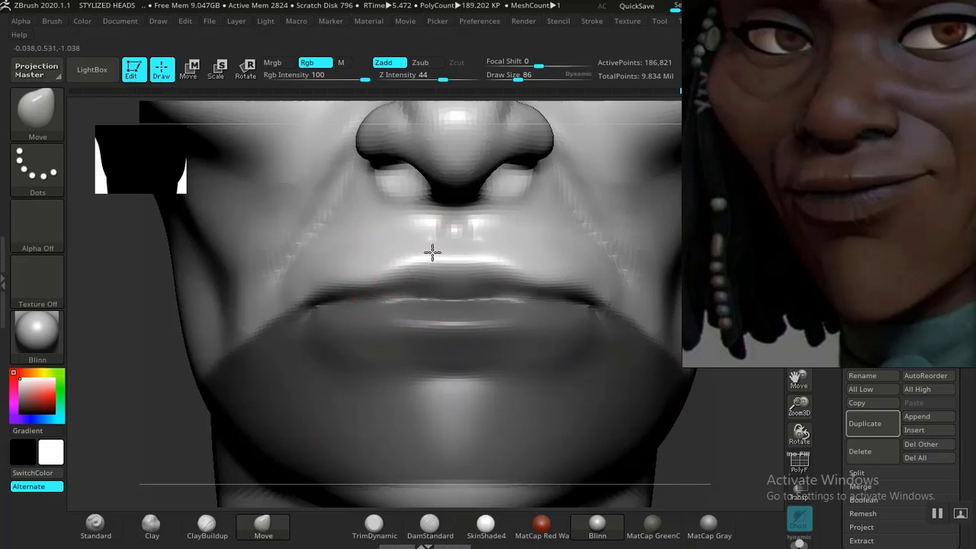
mouse_move(375, 269)
mouse_down()
mouse_move(384, 259)
mouse_move(369, 265)
mouse_up()
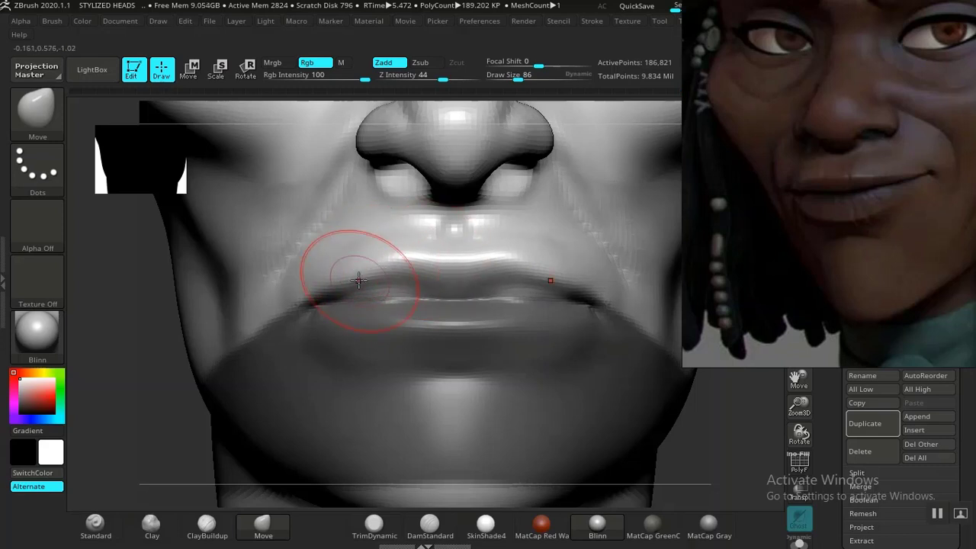
alt+drag(704, 425, 551, 302)
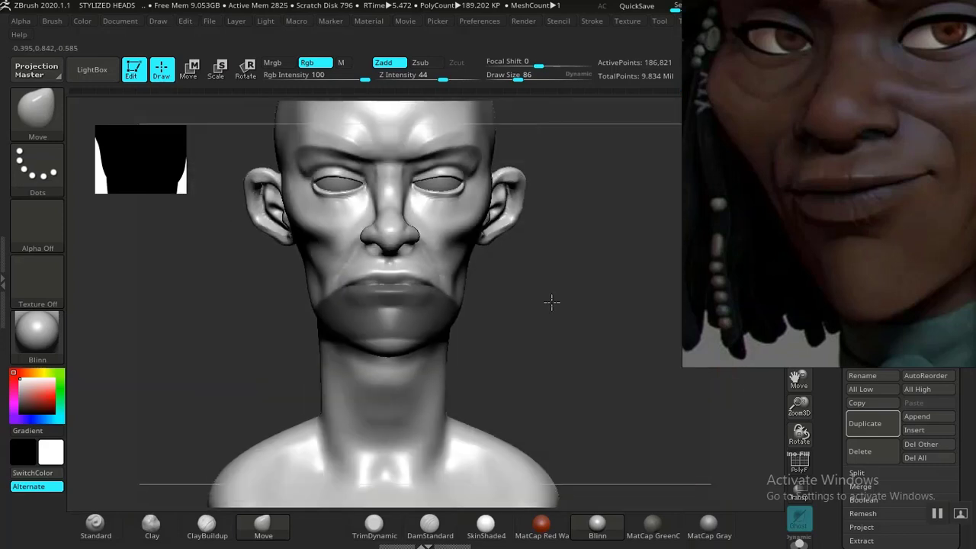
mouse_move(573, 350)
alt+mouse_down()
mouse_move(629, 394)
mouse_move(691, 386)
mouse_move(551, 379)
mouse_move(594, 353)
mouse_move(625, 427)
alt+mouse_up()
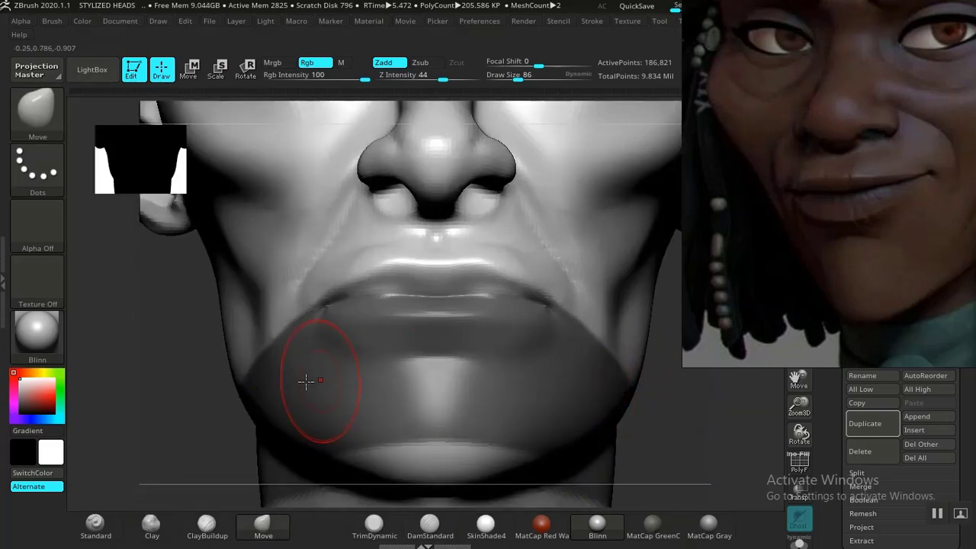
Build up the upper lip's volume above the masked mouth line with the ClayBuildup brush.
mouse_move(139, 404)
alt+mouse_down()
mouse_move(170, 348)
mouse_move(201, 392)
mouse_move(227, 406)
alt+mouse_up()
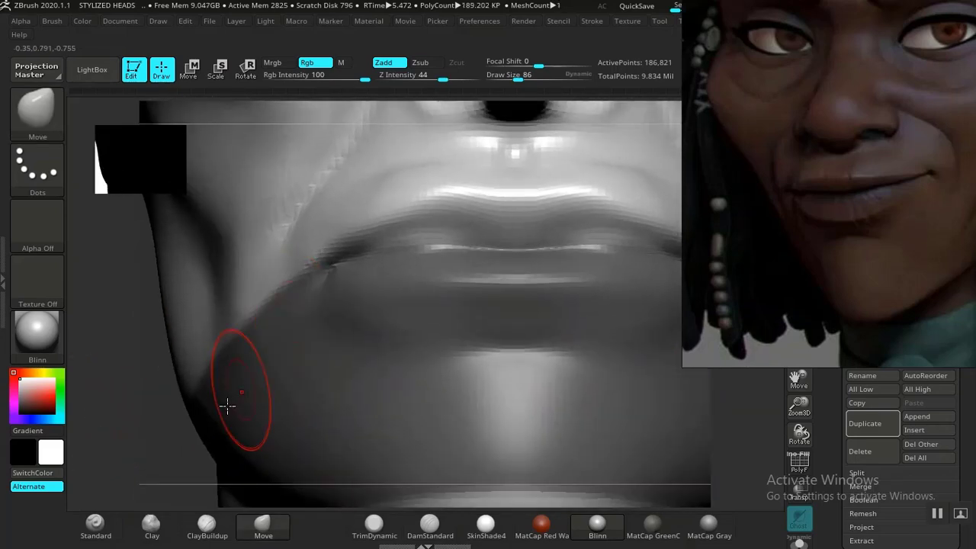
click(139, 539)
mouse_move(449, 227)
mouse_down()
mouse_move(429, 233)
mouse_move(448, 226)
mouse_move(438, 229)
mouse_up()
click(207, 525)
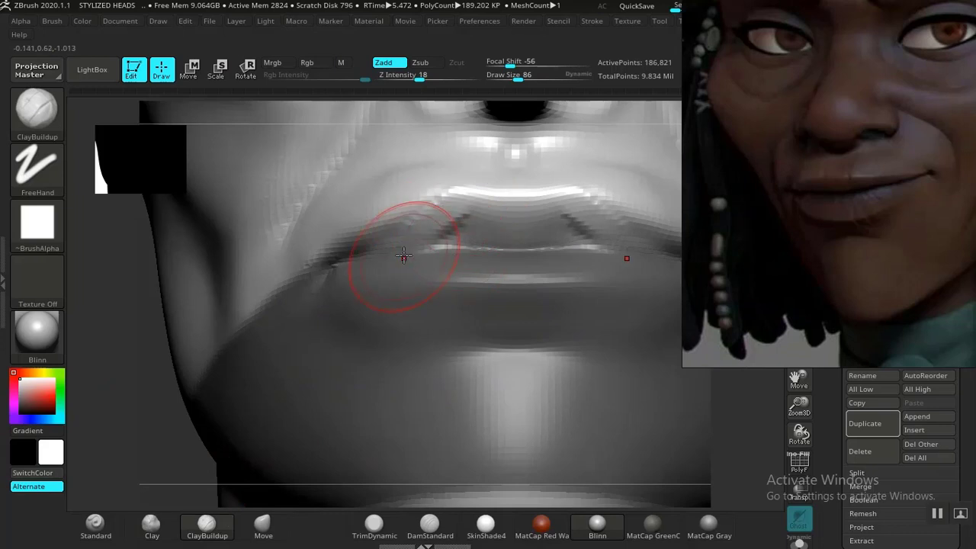
mouse_move(388, 242)
mouse_down()
mouse_move(464, 228)
mouse_move(493, 206)
mouse_move(526, 237)
mouse_move(452, 243)
mouse_up()
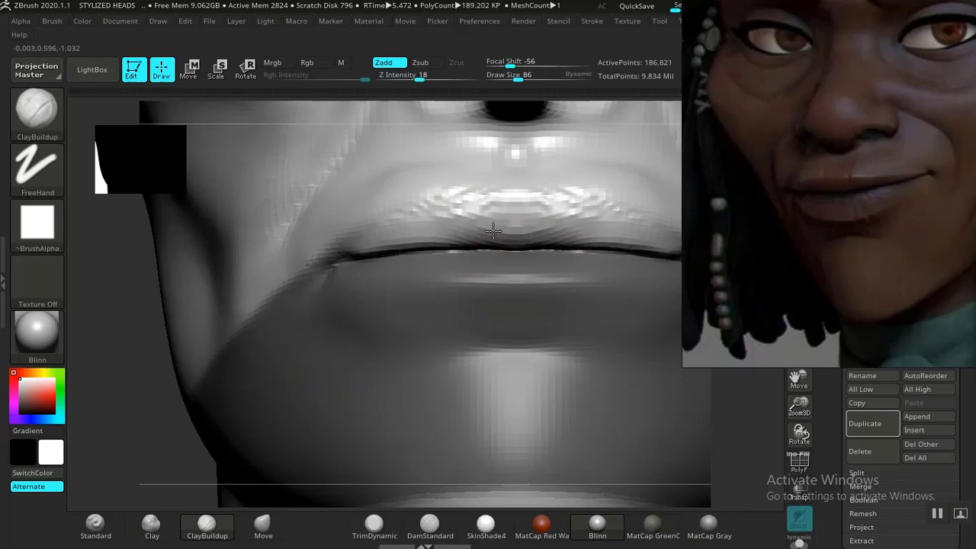
drag(403, 236, 393, 230)
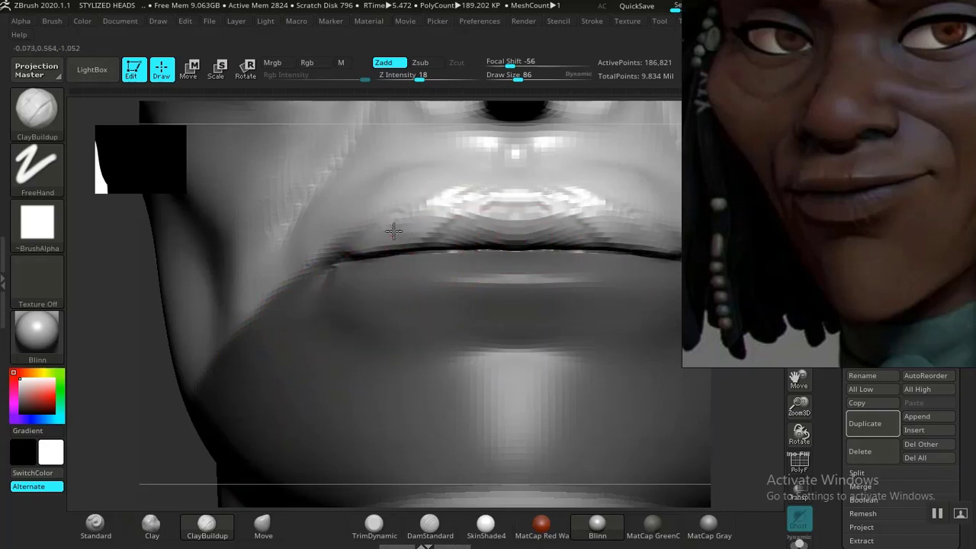
drag(508, 224, 499, 221)
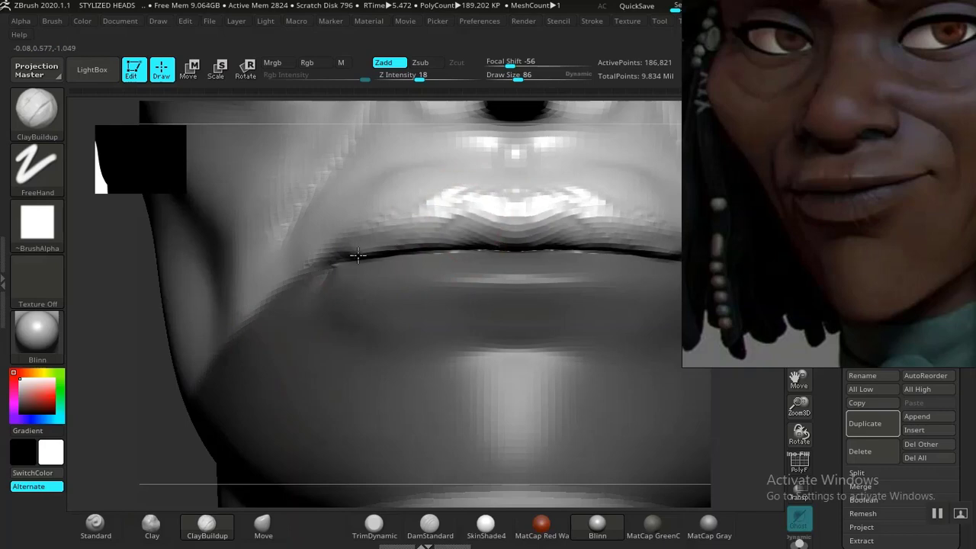
Smooth the clay strokes on the upper lip at Z Intensity 3.
key(f)
mouse_move(573, 348)
mouse_down()
mouse_move(648, 361)
mouse_move(571, 306)
mouse_move(617, 433)
mouse_move(638, 355)
mouse_move(669, 375)
mouse_move(623, 362)
mouse_move(651, 355)
mouse_move(566, 374)
mouse_move(561, 413)
mouse_move(465, 325)
mouse_move(473, 313)
mouse_up()
click(263, 525)
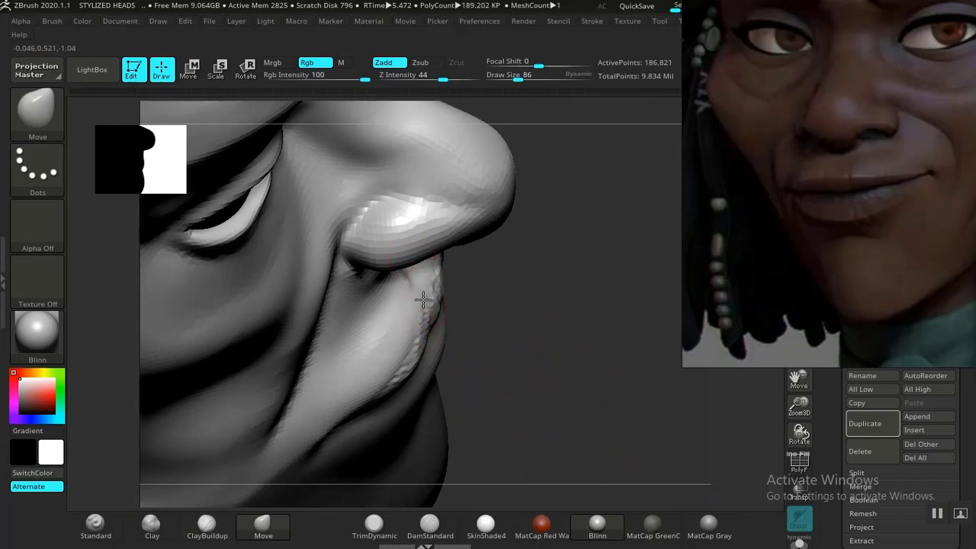
mouse_move(586, 342)
mouse_down()
mouse_move(590, 285)
mouse_move(531, 355)
mouse_move(513, 358)
mouse_up()
alt+drag(212, 359, 236, 448)
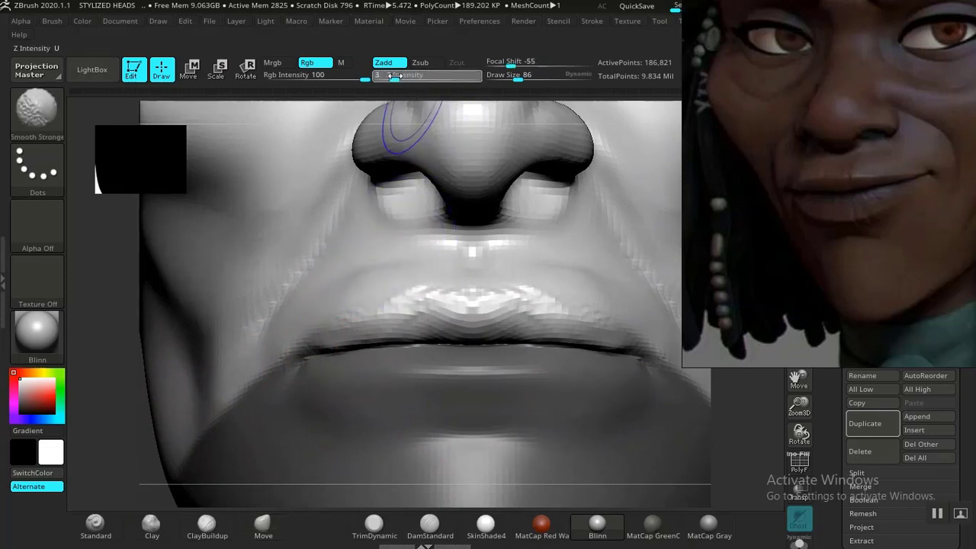
mouse_move(486, 280)
shift+mouse_down()
mouse_move(503, 312)
mouse_move(518, 313)
mouse_move(399, 314)
shift+mouse_up()
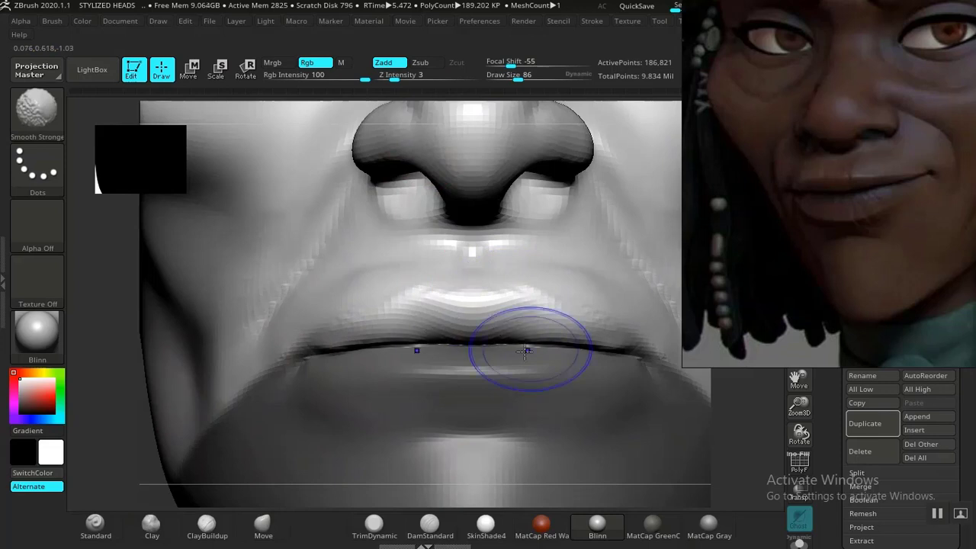
Define the upper lip's outline from the mouth corners to the cupid's bow with the DamStandard brush.
click(429, 524)
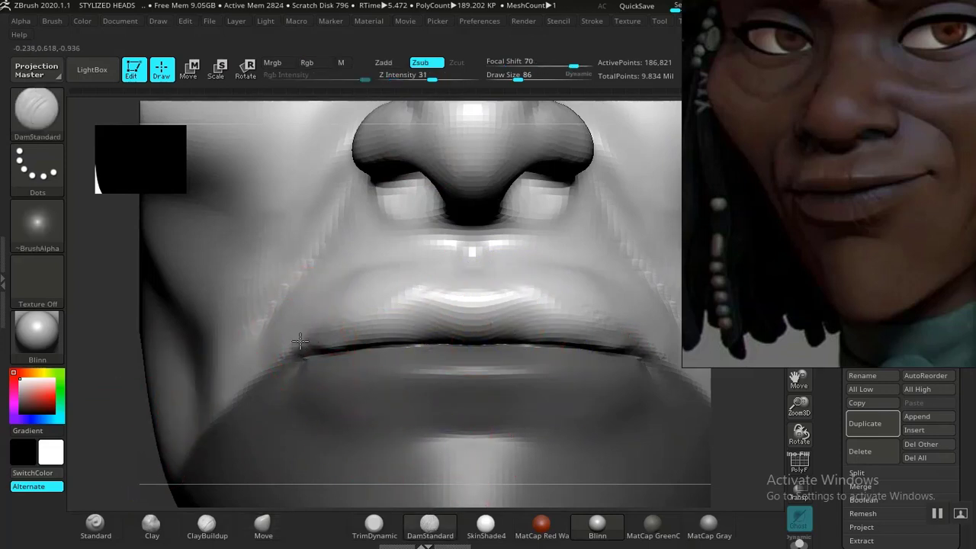
mouse_move(299, 341)
mouse_down()
mouse_move(420, 283)
mouse_move(457, 290)
mouse_up()
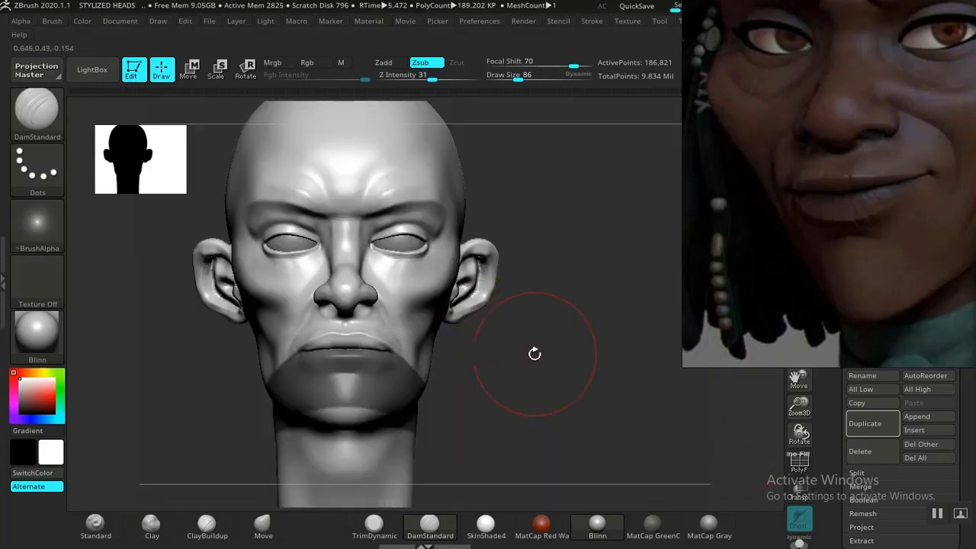
mouse_move(558, 297)
mouse_down()
mouse_move(567, 322)
mouse_move(642, 403)
mouse_move(690, 407)
mouse_move(556, 377)
mouse_move(588, 413)
mouse_move(636, 400)
mouse_move(611, 395)
mouse_move(620, 390)
mouse_up()
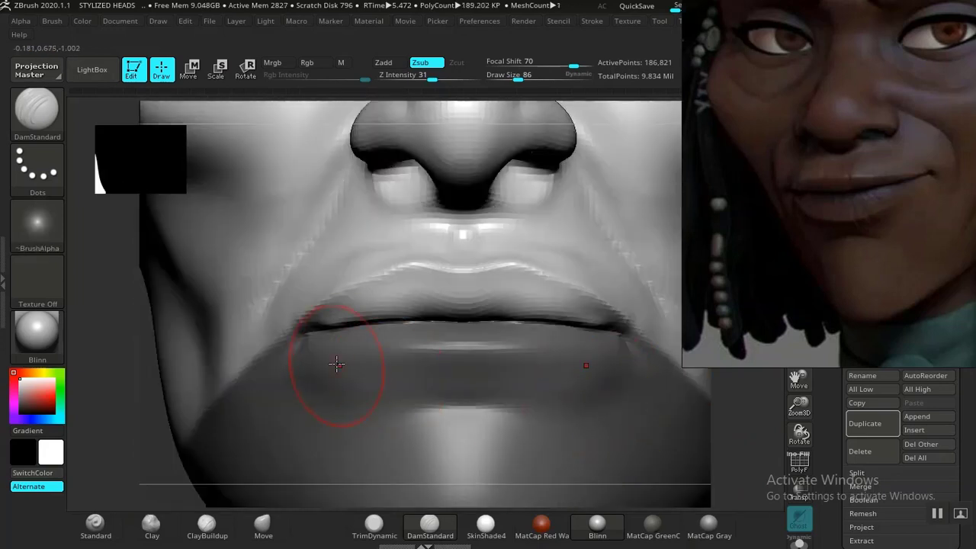
Invert the mask to protect the upper face and free the lower lip and chin for sculpting.
mouse_move(134, 400)
ctrl+right_down()
mouse_move(144, 414)
mouse_move(132, 401)
ctrl+right_up()
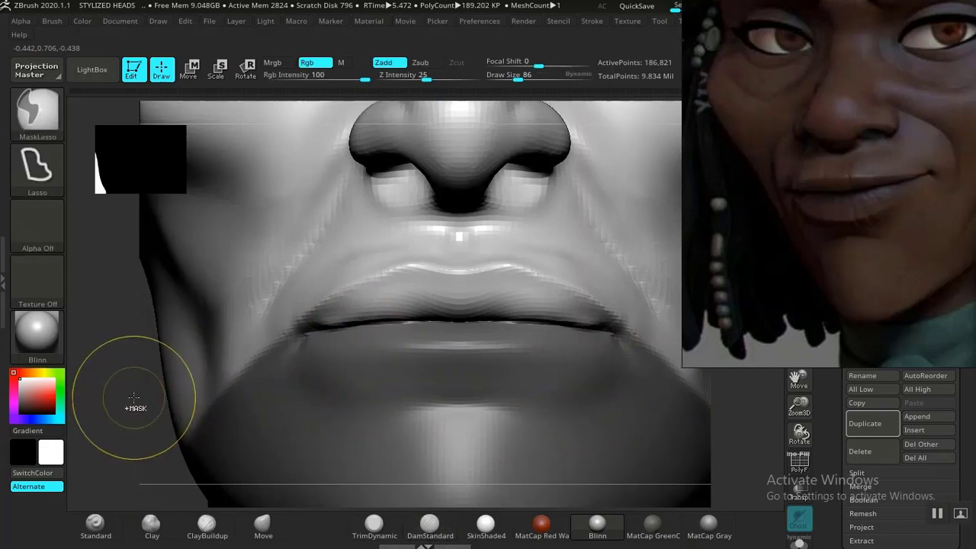
ctrl+right_drag(124, 366, 185, 359)
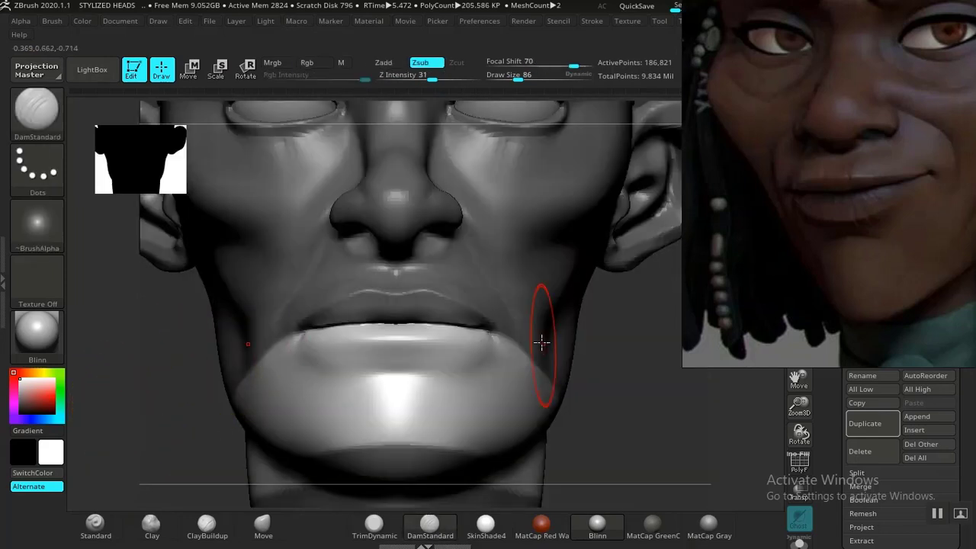
ctrl+right_drag(650, 384, 665, 424)
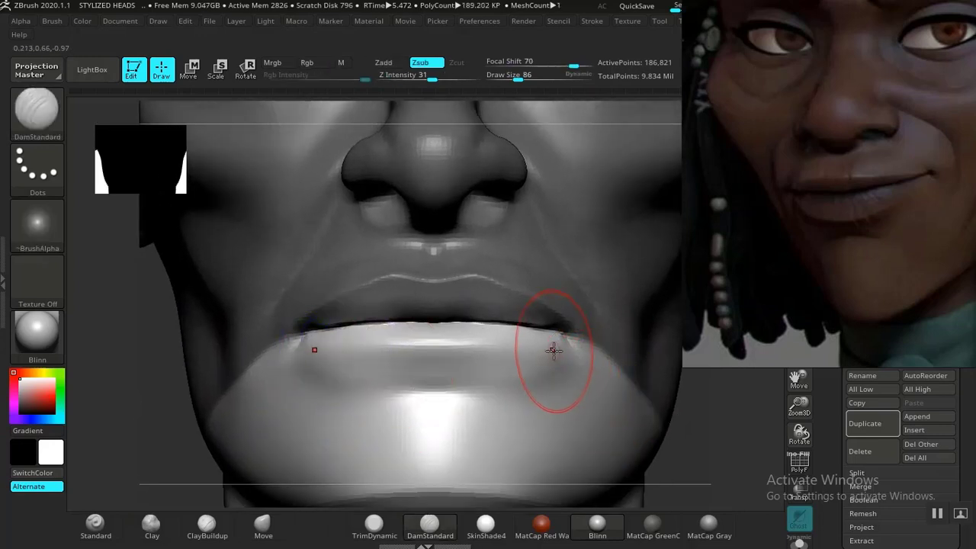
Pull the middle of the lower lip downward with the Move brush to make it fuller.
mouse_move(727, 414)
right_down()
mouse_move(727, 436)
mouse_move(554, 410)
mouse_move(354, 481)
right_up()
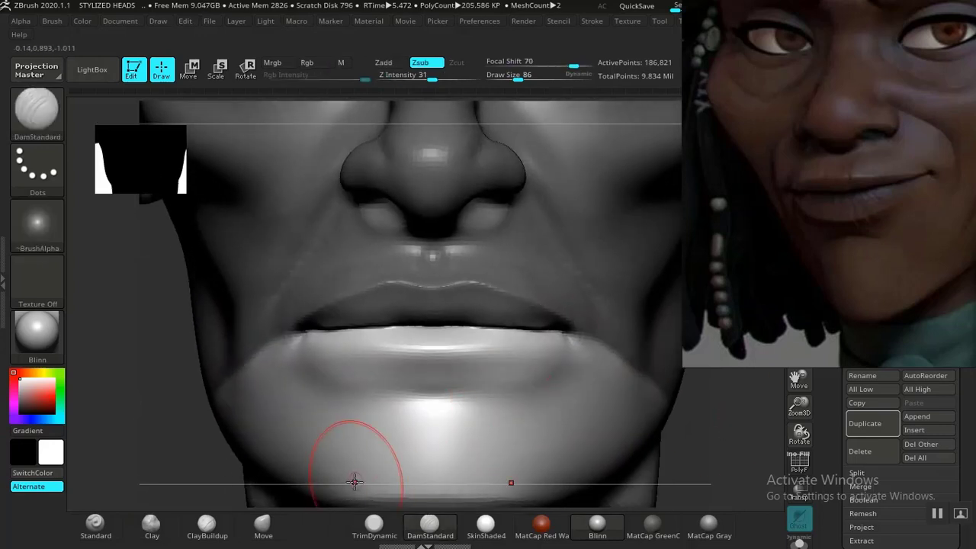
click(275, 531)
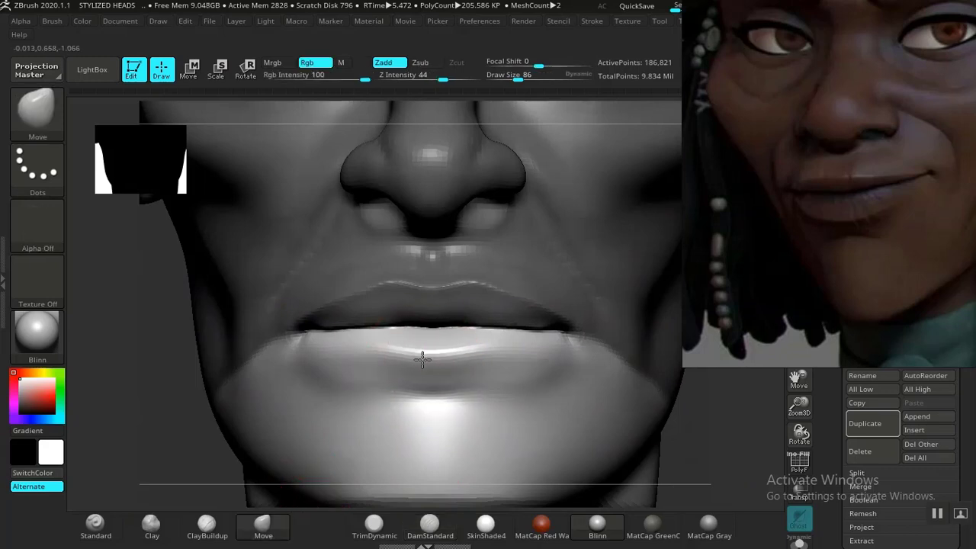
mouse_move(408, 359)
mouse_down()
mouse_move(377, 361)
mouse_move(424, 360)
mouse_up()
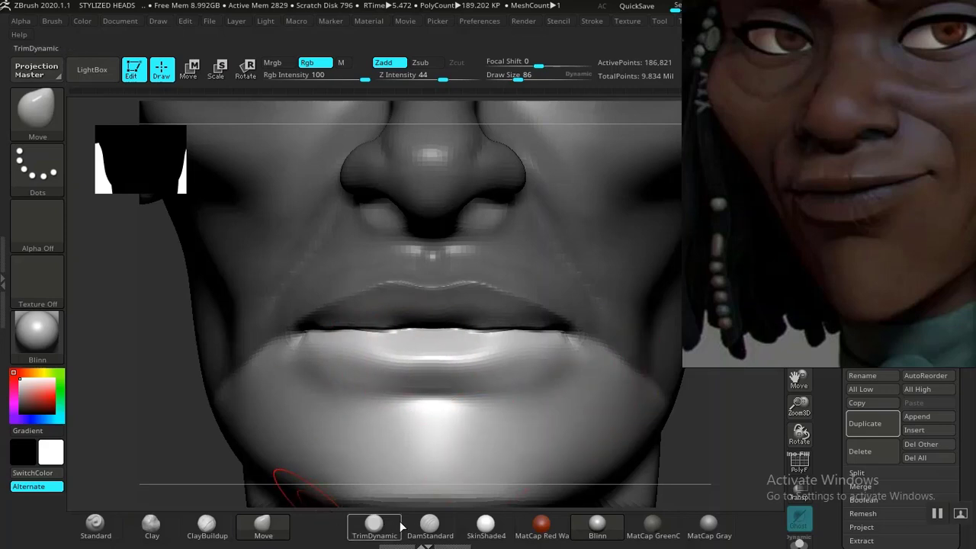
Try to define the lower lip's bottom edge from a three-quarter view with the DamStandard brush.
click(429, 525)
drag(709, 429, 577, 343)
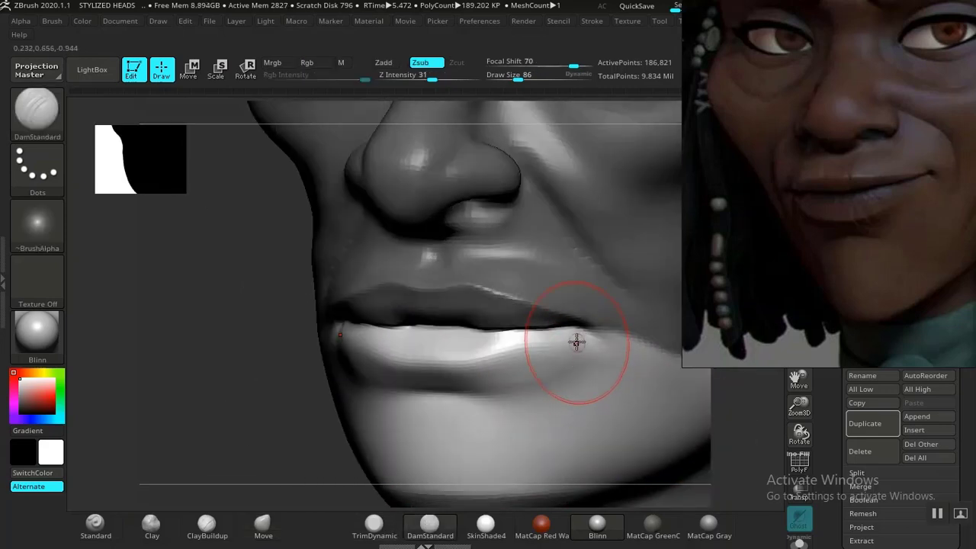
drag(259, 426, 504, 333)
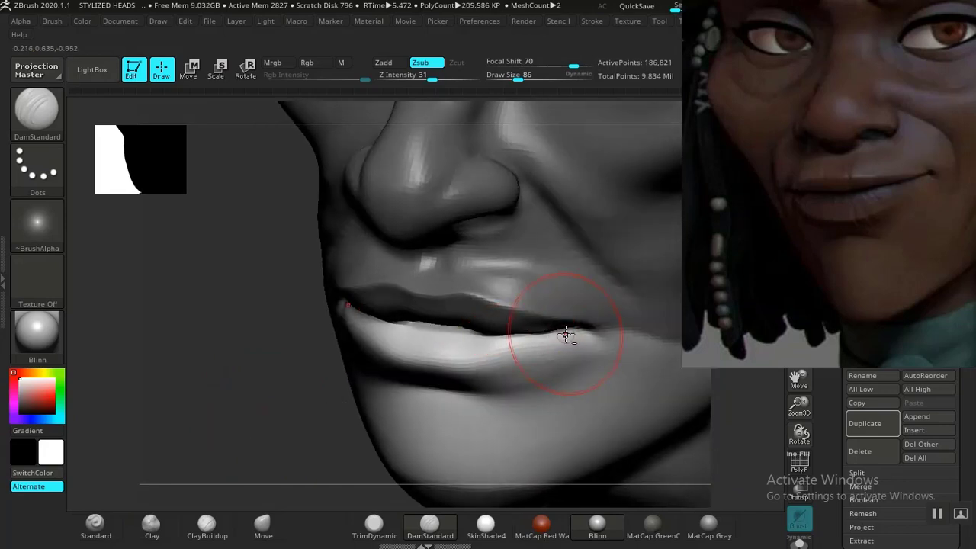
mouse_move(573, 337)
mouse_down()
mouse_move(475, 371)
mouse_move(334, 380)
mouse_up()
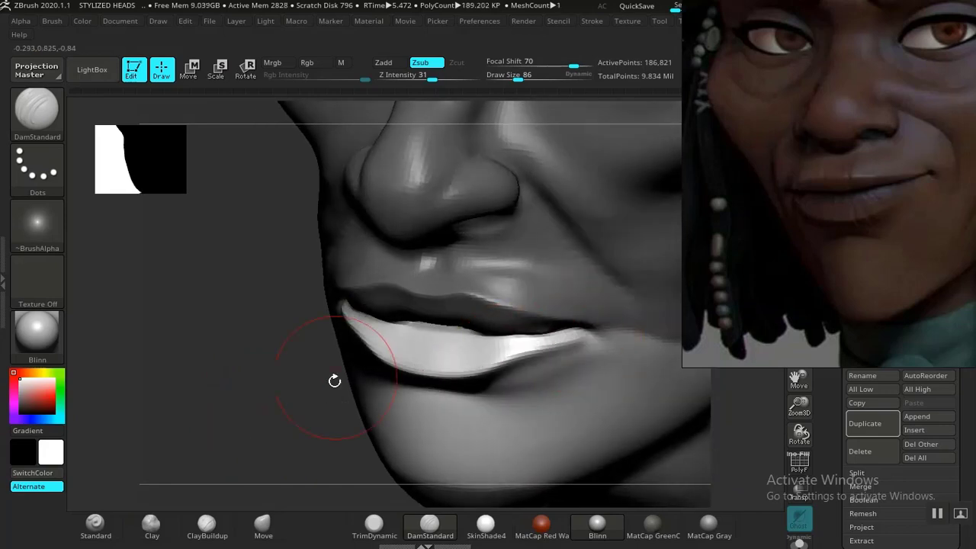
drag(279, 400, 248, 418)
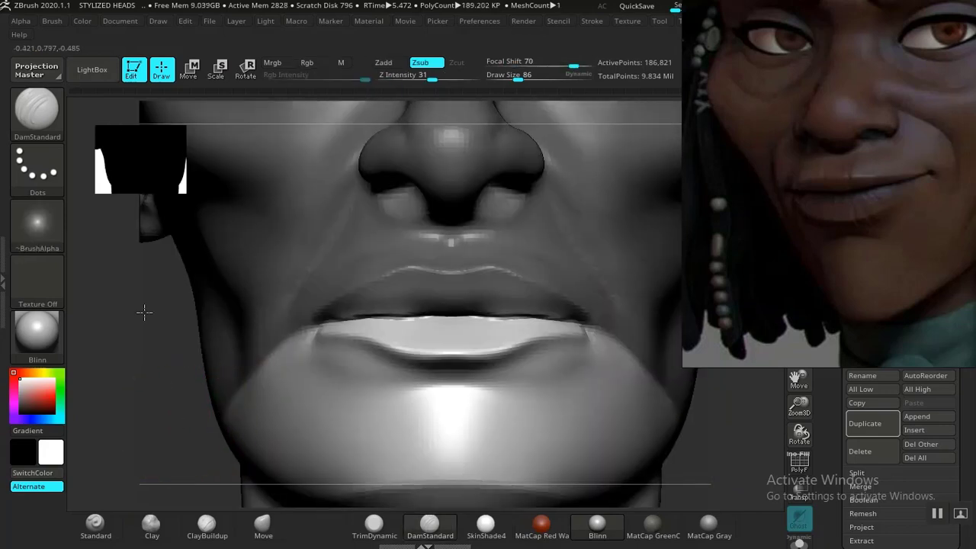
Smooth the lower lip and redefine its bottom edge from the mouth corners to the center with the DamStandard brush.
alt+drag(144, 313, 221, 426)
shift+drag(360, 357, 432, 355)
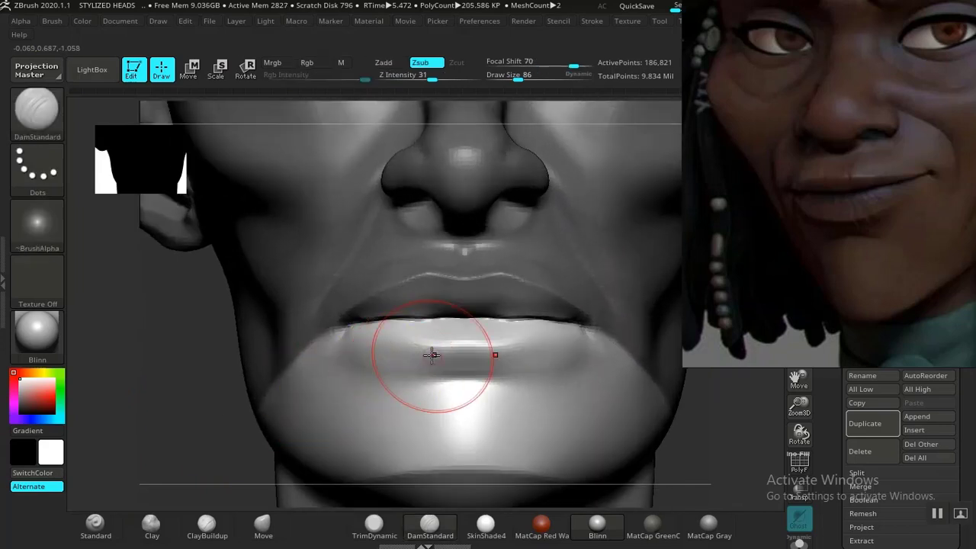
drag(351, 330, 452, 348)
key(ctrl+z)
drag(355, 330, 464, 346)
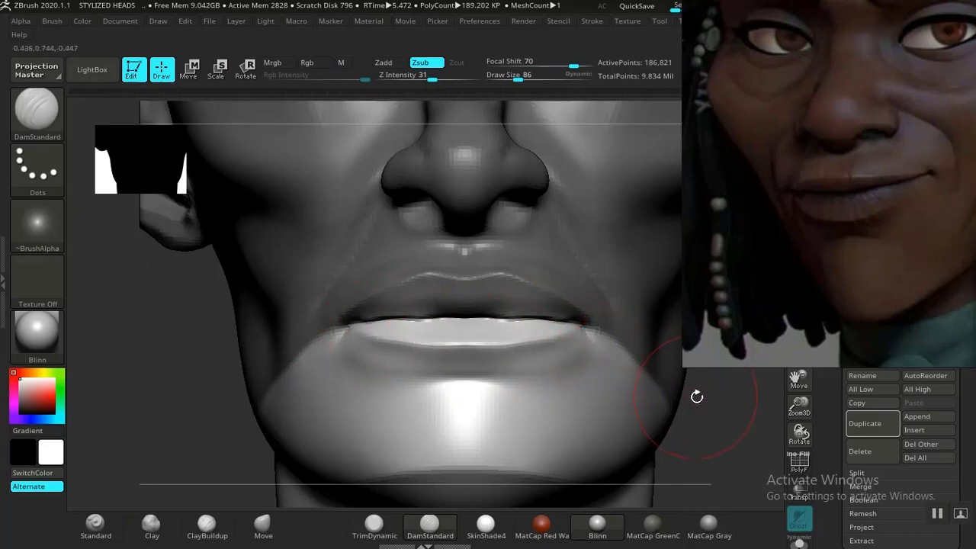
drag(726, 415, 745, 418)
mouse_move(628, 392)
alt+mouse_down()
mouse_move(645, 392)
mouse_move(698, 466)
alt+mouse_up()
drag(710, 398, 736, 400)
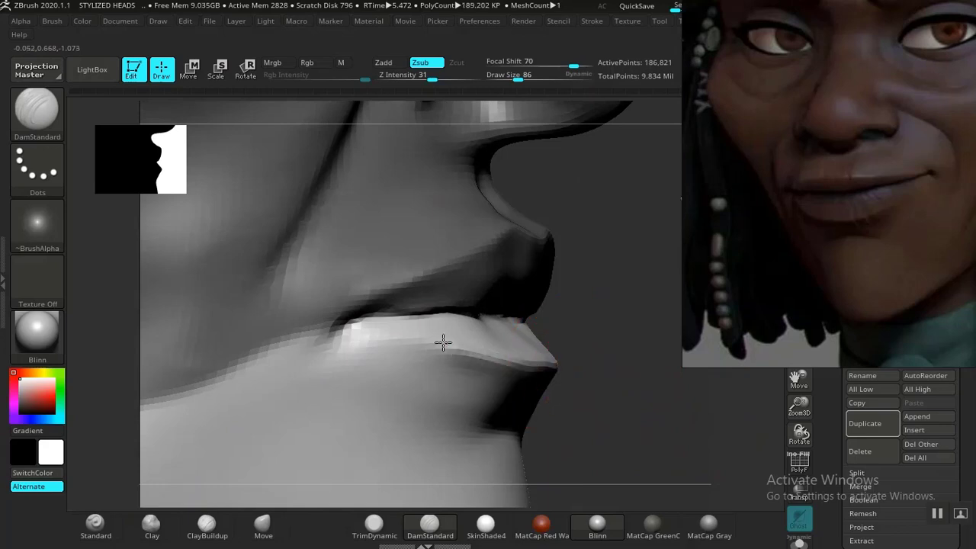
Build up volume across the lower lip from one mouth corner to the other with the ClayBuildup brush.
alt+drag(665, 410, 614, 381)
drag(614, 381, 550, 391)
mouse_move(332, 360)
mouse_down()
mouse_move(348, 361)
mouse_move(270, 410)
mouse_move(196, 407)
mouse_move(152, 422)
mouse_move(325, 371)
mouse_up()
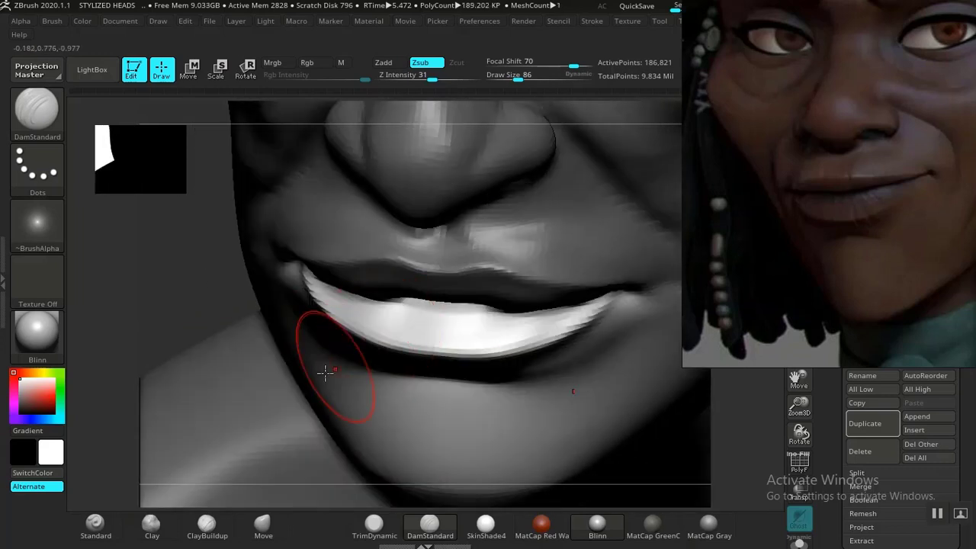
click(208, 530)
mouse_move(165, 281)
mouse_down()
mouse_move(285, 346)
mouse_move(292, 325)
mouse_move(427, 313)
mouse_up()
mouse_move(683, 417)
mouse_down()
mouse_move(699, 442)
mouse_move(693, 448)
mouse_up()
mouse_move(505, 314)
mouse_down()
mouse_move(523, 290)
mouse_move(507, 307)
mouse_move(460, 317)
mouse_move(313, 309)
mouse_move(355, 321)
mouse_up()
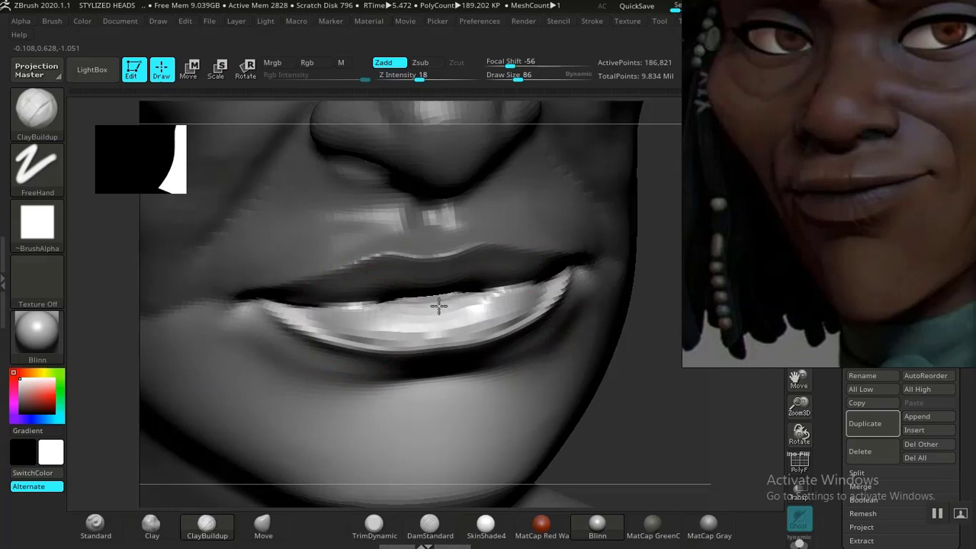
mouse_move(399, 306)
mouse_down()
mouse_move(365, 312)
mouse_move(451, 319)
mouse_up()
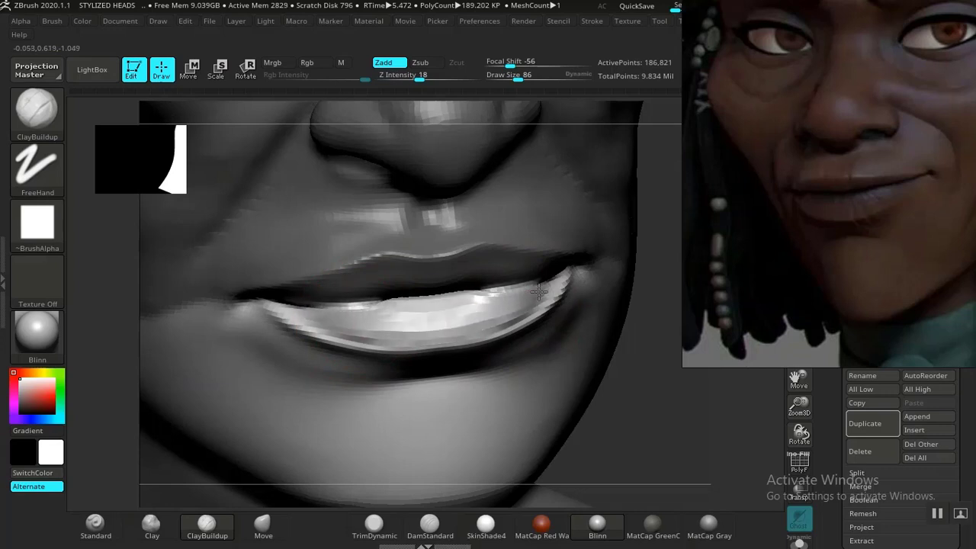
drag(548, 291, 565, 277)
Smooth the clay strokes on the lower lip and refine its upper edge along the mouth opening with the DamStandard brush.
mouse_move(681, 392)
alt+mouse_down()
mouse_move(593, 300)
mouse_move(622, 359)
mouse_move(601, 377)
mouse_move(601, 318)
mouse_move(679, 403)
alt+mouse_up()
mouse_move(614, 404)
shift+mouse_down()
mouse_move(658, 409)
mouse_move(600, 459)
mouse_move(625, 427)
shift+mouse_up()
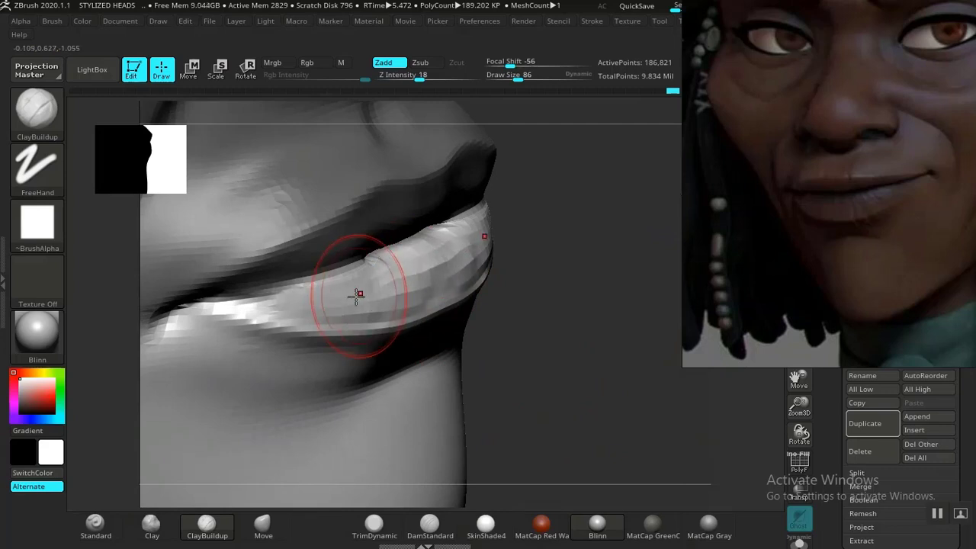
key(shift)
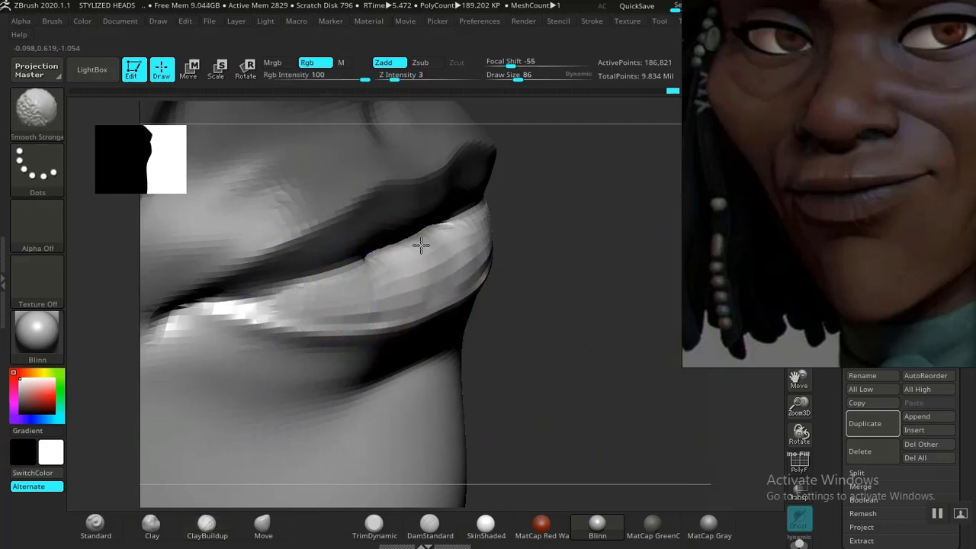
click(431, 531)
drag(558, 364, 499, 339)
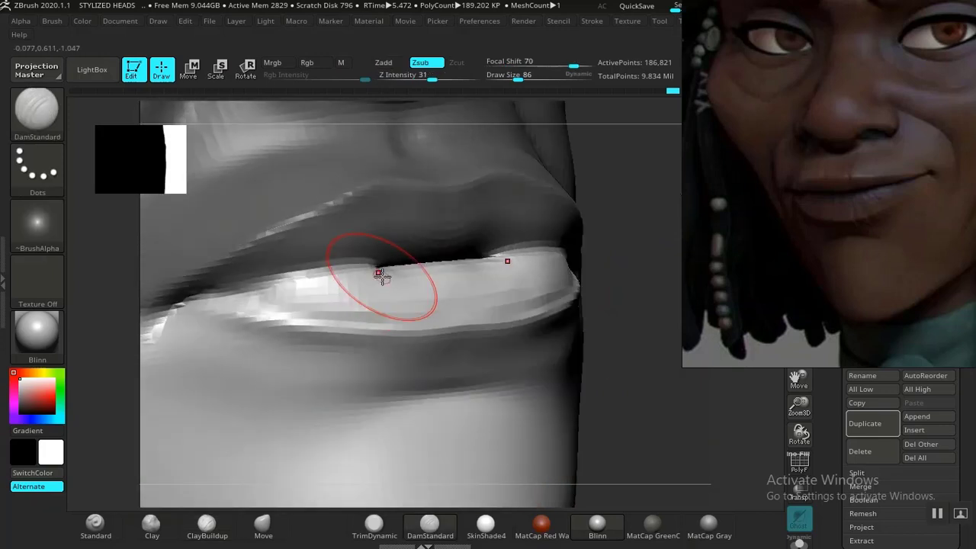
mouse_move(358, 269)
mouse_down()
mouse_move(277, 279)
mouse_move(366, 266)
mouse_up()
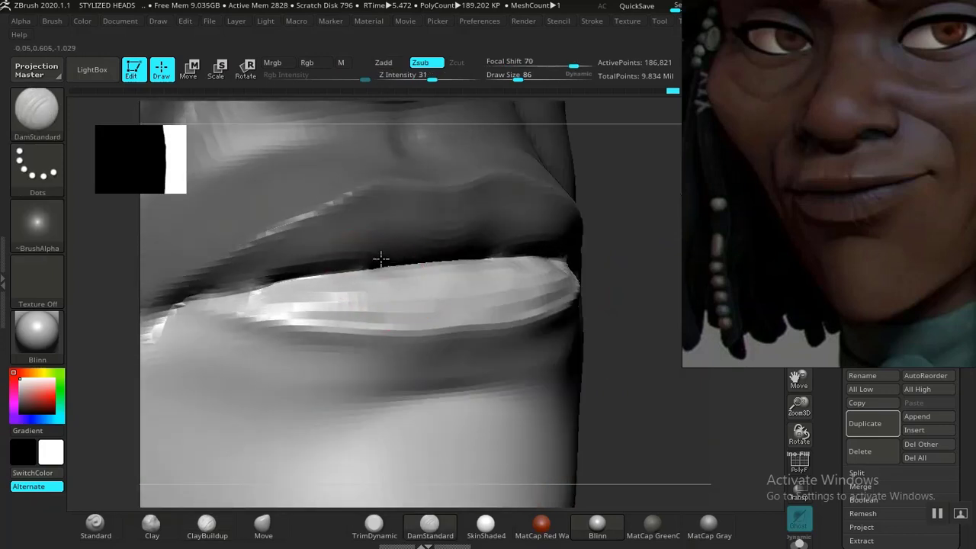
Clear the mask from the upper face and smooth the upper lip toward the mouth corner.
alt+drag(662, 412, 488, 252)
ctrl+drag(563, 381, 568, 424)
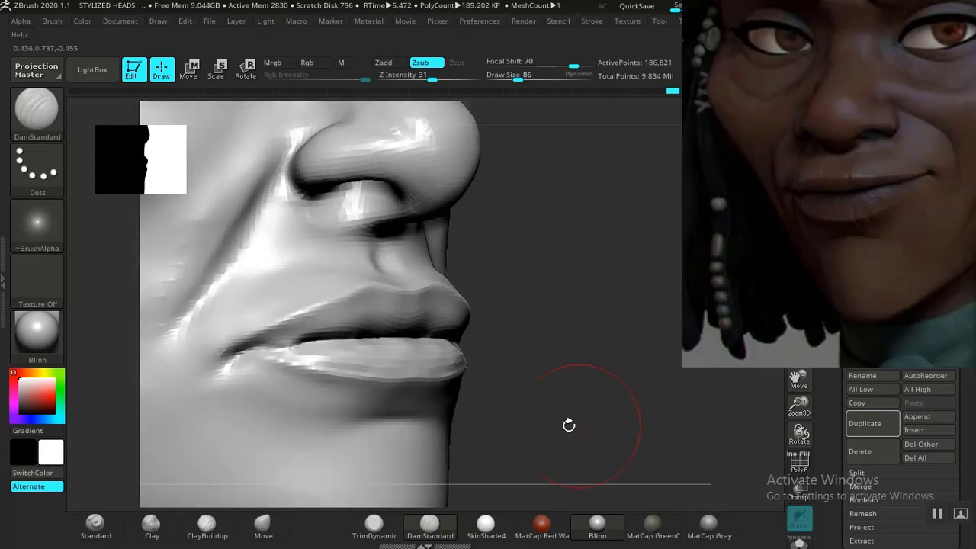
drag(587, 375, 606, 415)
shift+drag(310, 319, 278, 333)
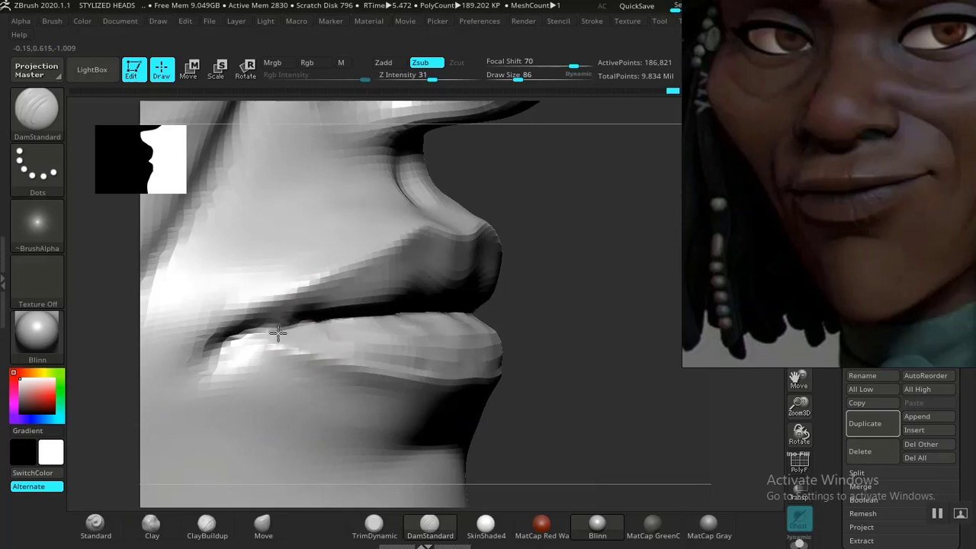
Build up the skin between the upper lip's outline and the nasolabial fold with the ClayBuildup brush.
mouse_move(632, 388)
alt+mouse_down()
mouse_move(457, 244)
mouse_move(557, 342)
mouse_move(584, 358)
mouse_move(596, 350)
mouse_move(617, 414)
mouse_move(688, 392)
mouse_move(667, 372)
mouse_move(664, 422)
mouse_move(514, 355)
alt+mouse_up()
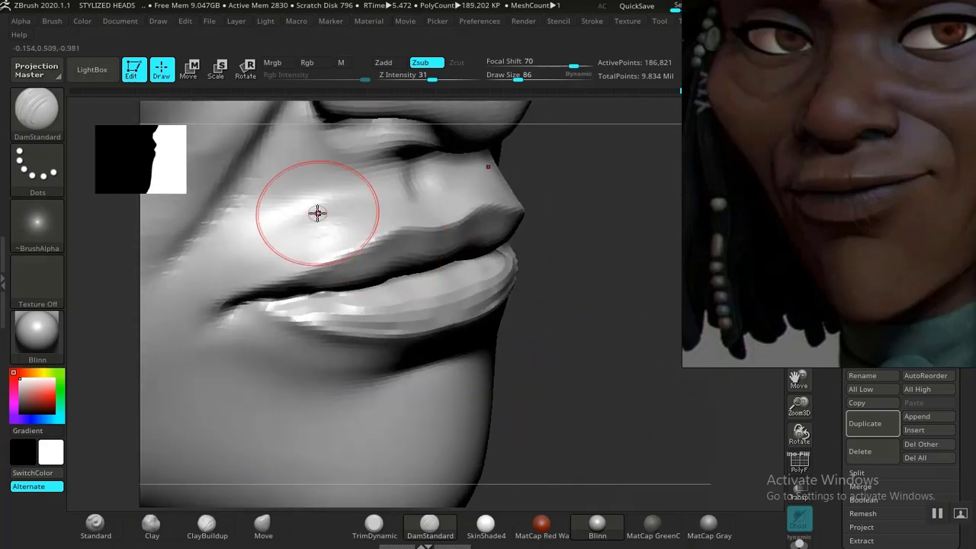
drag(316, 204, 323, 209)
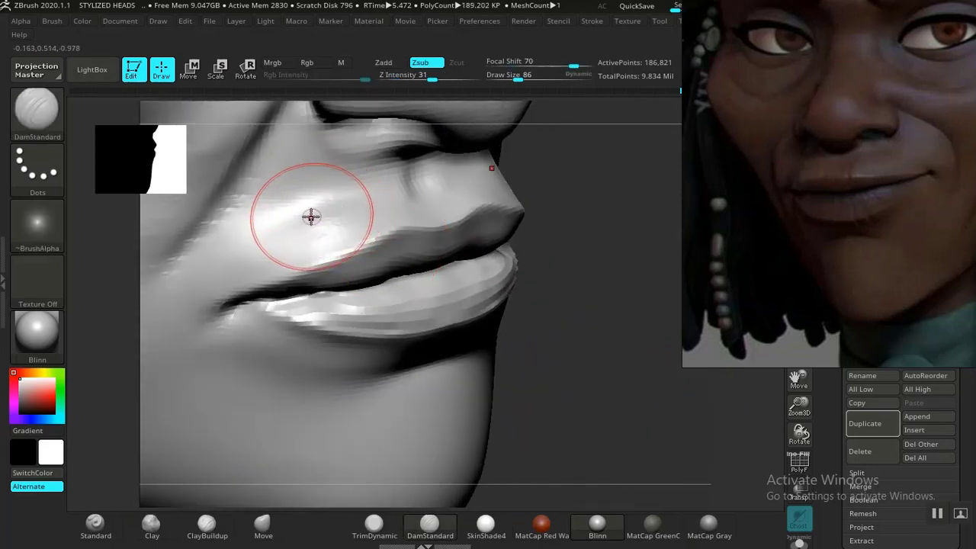
click(210, 532)
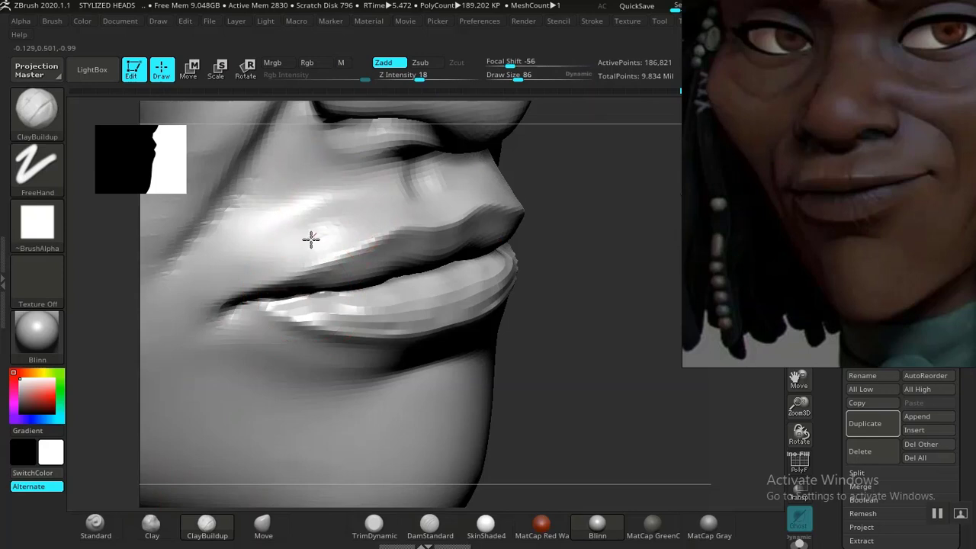
mouse_move(390, 203)
mouse_down()
mouse_move(301, 222)
mouse_move(266, 272)
mouse_move(276, 246)
mouse_up()
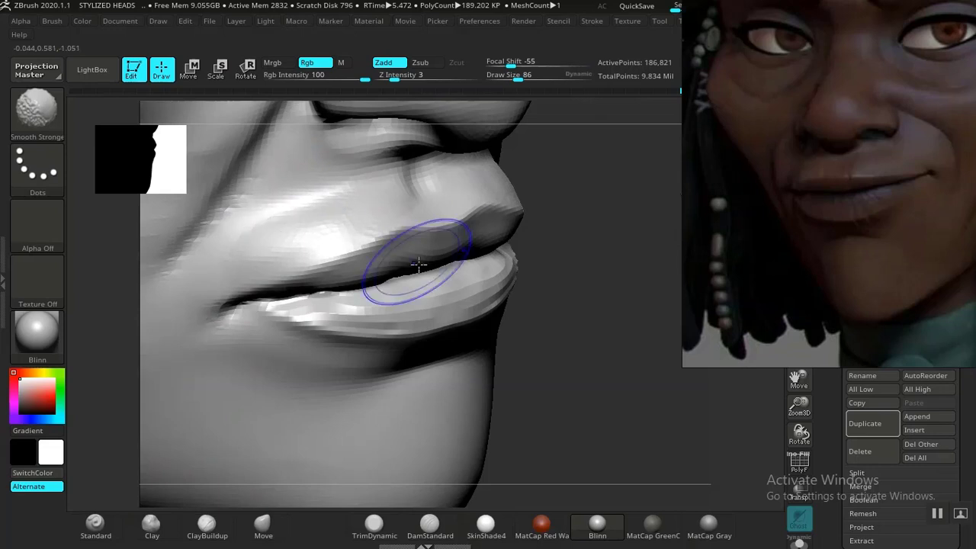
Smooth the built-up area above the upper lip and touch up the philtrum with short ClayBuildup strokes.
alt+drag(632, 307, 560, 381)
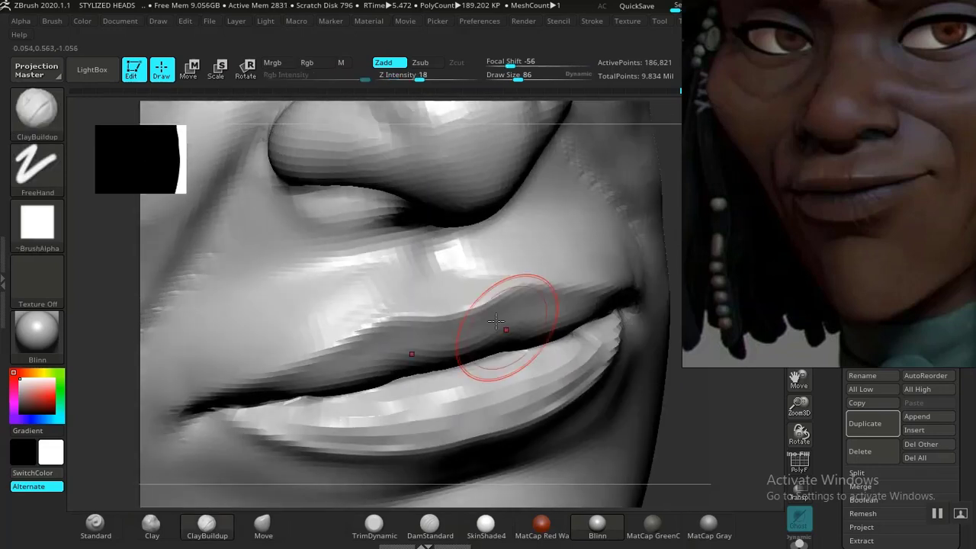
shift+drag(411, 299, 356, 311)
click(436, 268)
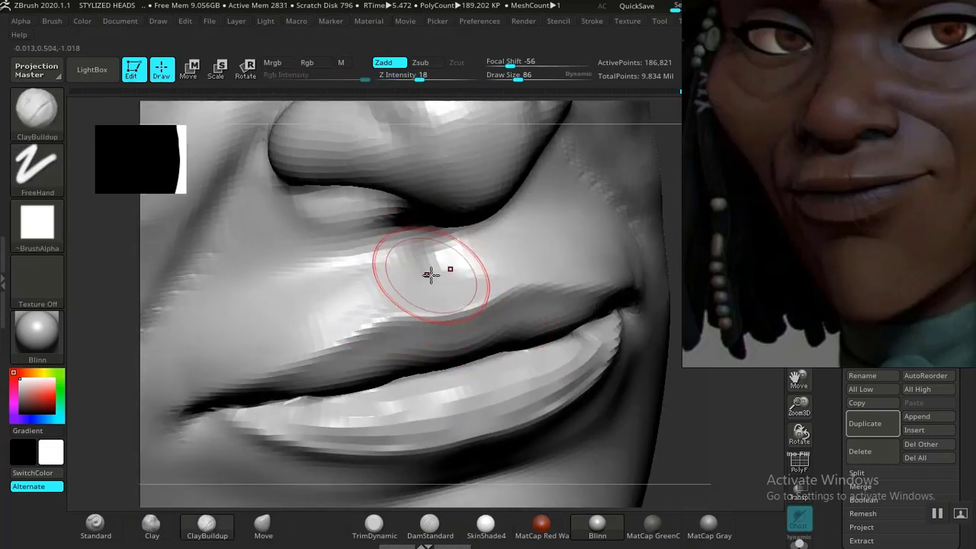
click(427, 455)
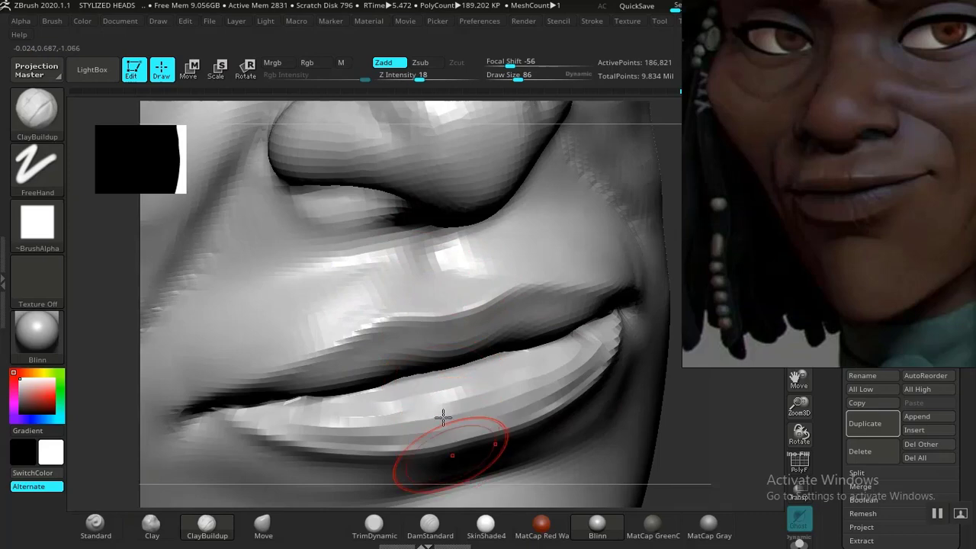
click(433, 256)
shift+click(442, 286)
Adjust the mouth corners slightly with the Move brush and check the lips from the front and in profile.
mouse_move(670, 392)
mouse_down()
mouse_move(682, 394)
mouse_move(521, 214)
mouse_move(601, 321)
mouse_move(588, 333)
mouse_move(627, 370)
mouse_move(645, 361)
mouse_move(555, 346)
mouse_move(615, 351)
mouse_move(614, 364)
mouse_move(588, 340)
mouse_move(593, 373)
mouse_move(627, 362)
mouse_move(595, 343)
mouse_move(607, 394)
mouse_move(619, 357)
mouse_move(627, 398)
mouse_move(625, 381)
mouse_up()
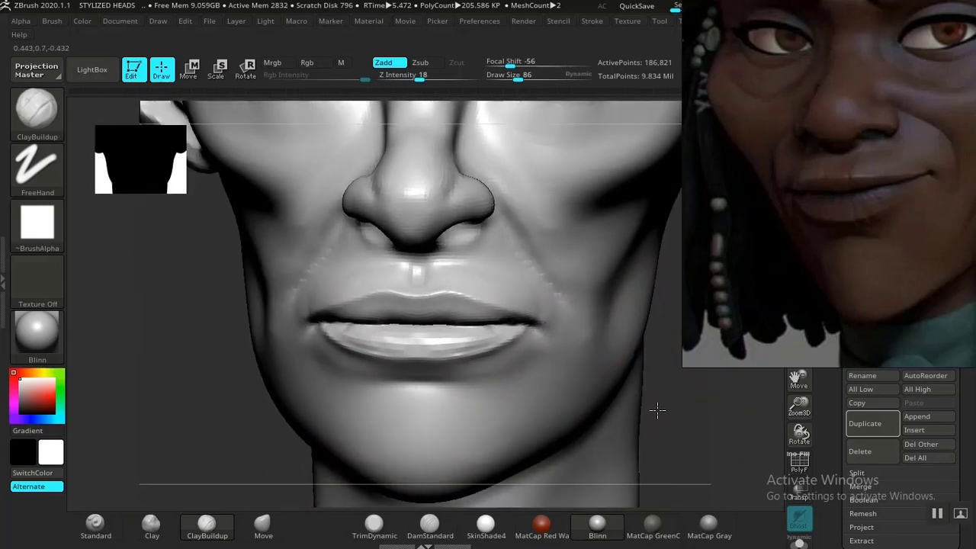
mouse_move(677, 388)
mouse_down()
mouse_move(654, 392)
mouse_move(690, 390)
mouse_up()
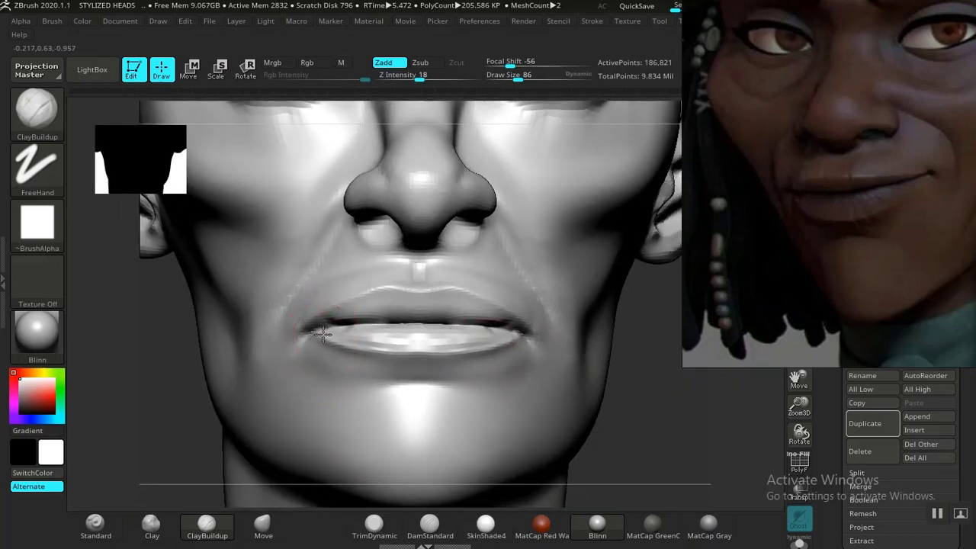
click(264, 525)
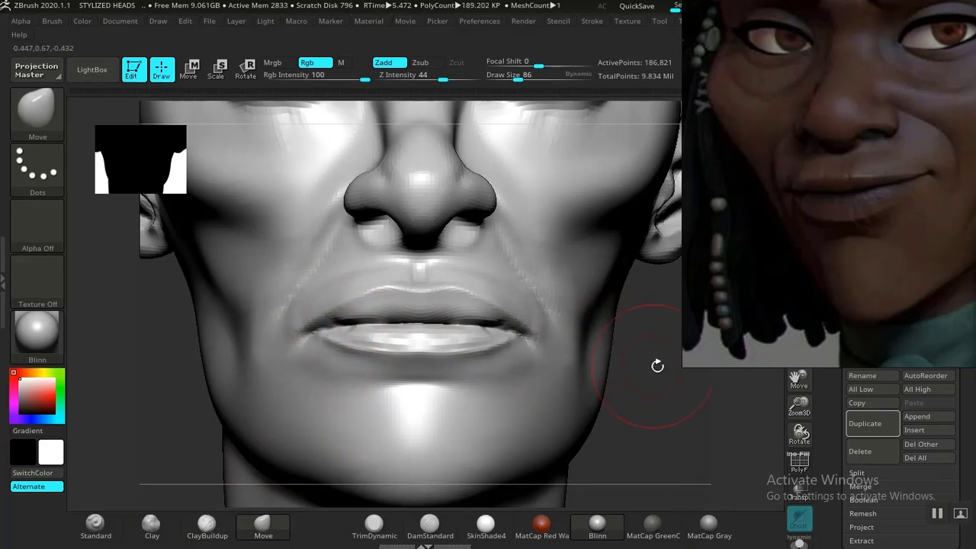
alt+drag(657, 366, 588, 312)
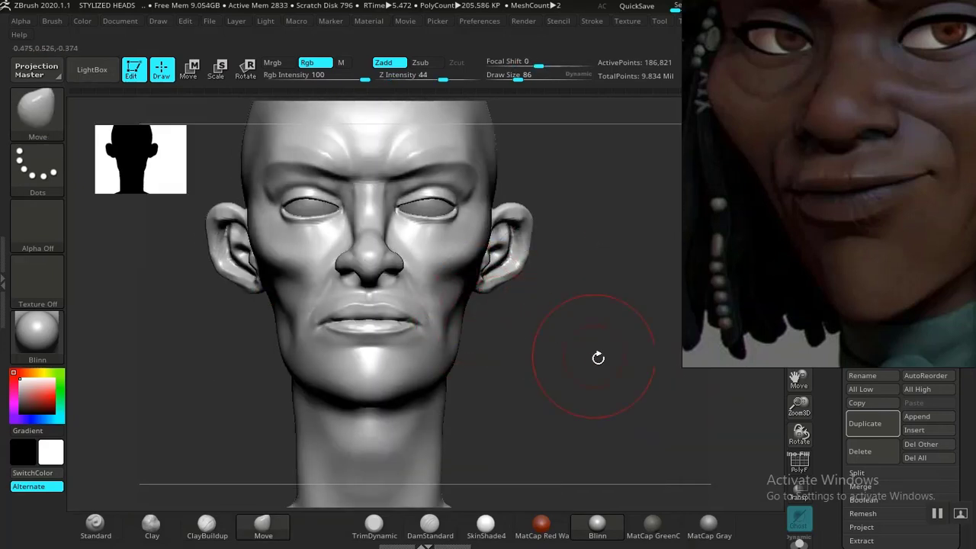
alt+drag(597, 358, 648, 294)
mouse_move(607, 332)
mouse_down()
mouse_move(523, 283)
mouse_move(534, 295)
mouse_move(767, 257)
mouse_up()
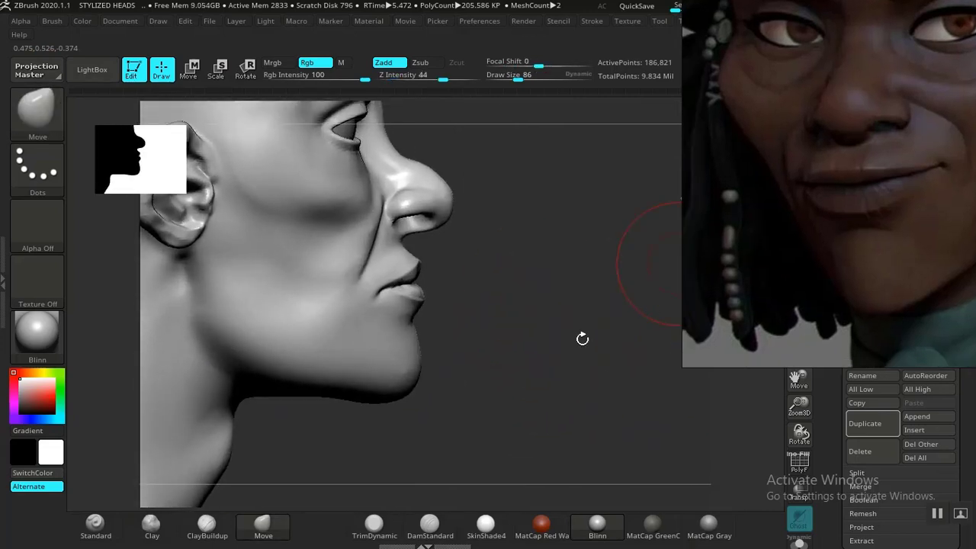
Flatten the underside of the jaw from the chin back toward the neck with the TrimDynamic brush.
mouse_move(582, 338)
mouse_down()
mouse_move(524, 349)
mouse_move(638, 379)
mouse_move(603, 345)
mouse_move(520, 331)
mouse_move(548, 344)
mouse_move(307, 375)
mouse_move(401, 374)
mouse_move(338, 355)
mouse_move(455, 322)
mouse_up()
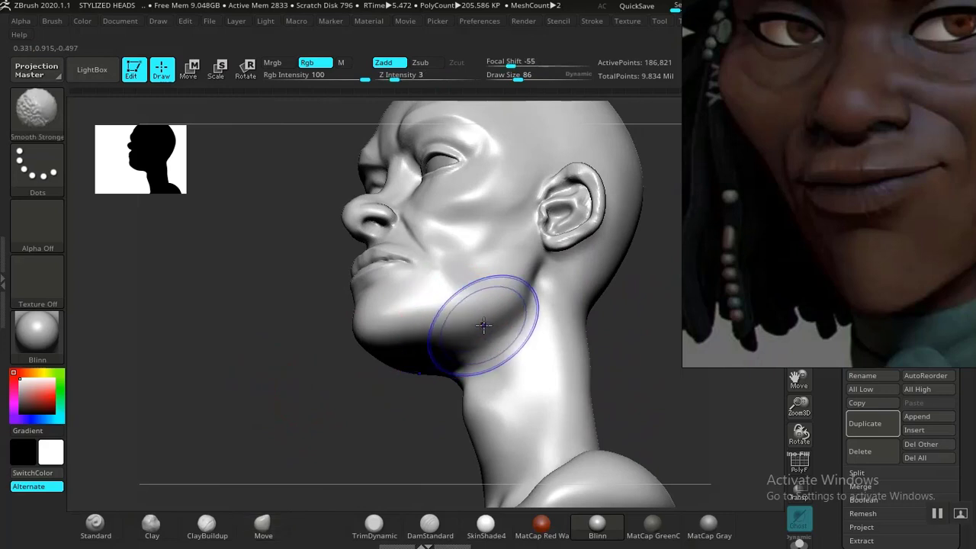
mouse_move(397, 366)
mouse_down()
mouse_move(322, 386)
mouse_move(429, 384)
mouse_up()
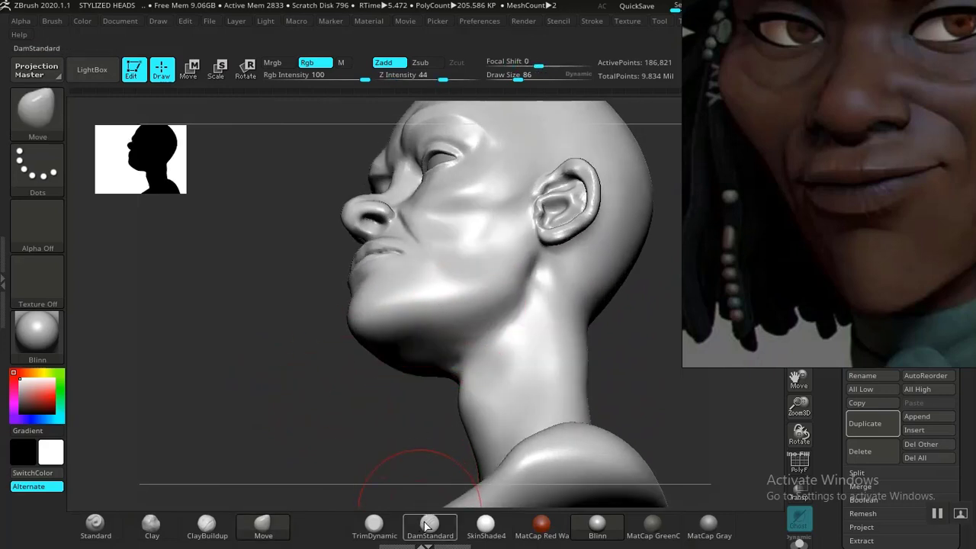
click(374, 523)
mouse_move(371, 488)
alt+mouse_down()
mouse_move(366, 461)
mouse_move(523, 316)
alt+mouse_up()
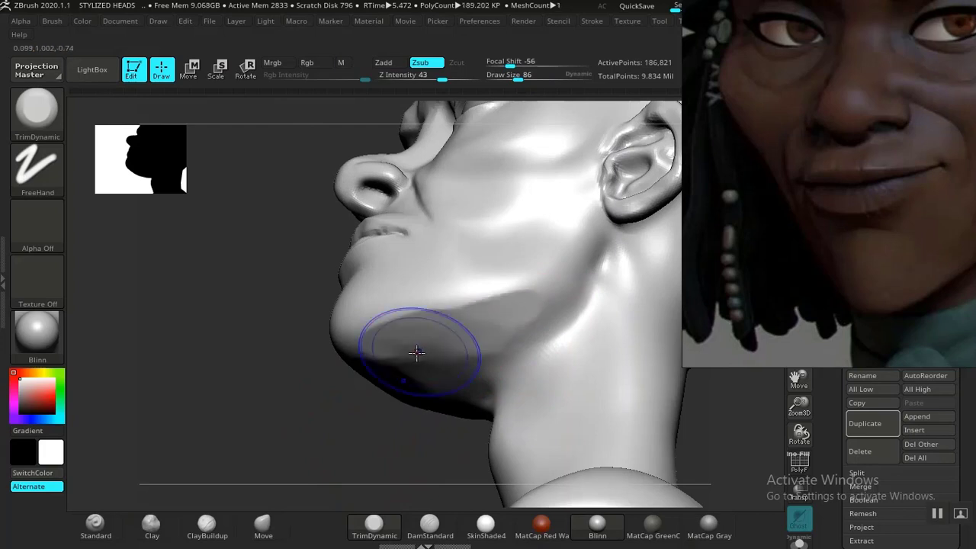
key(shift)
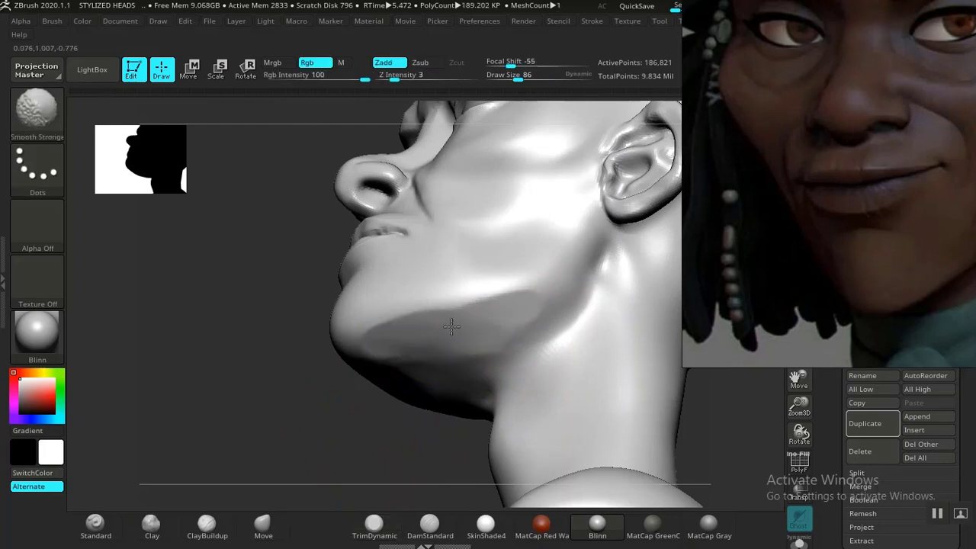
Set the Smooth brush's Z Intensity to 34 and soften the trimmed plane under the jaw.
shift+drag(451, 326, 510, 320)
key(shift)
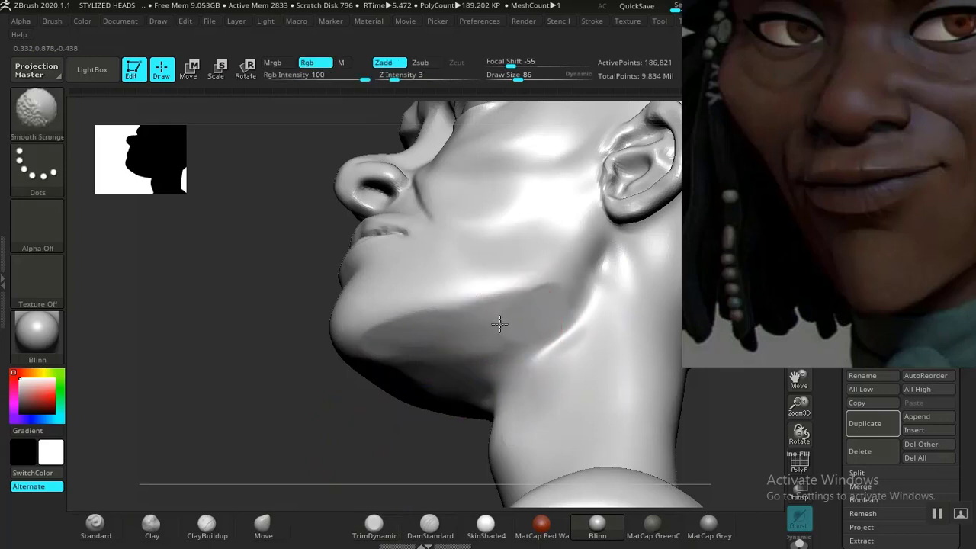
drag(415, 83, 457, 104)
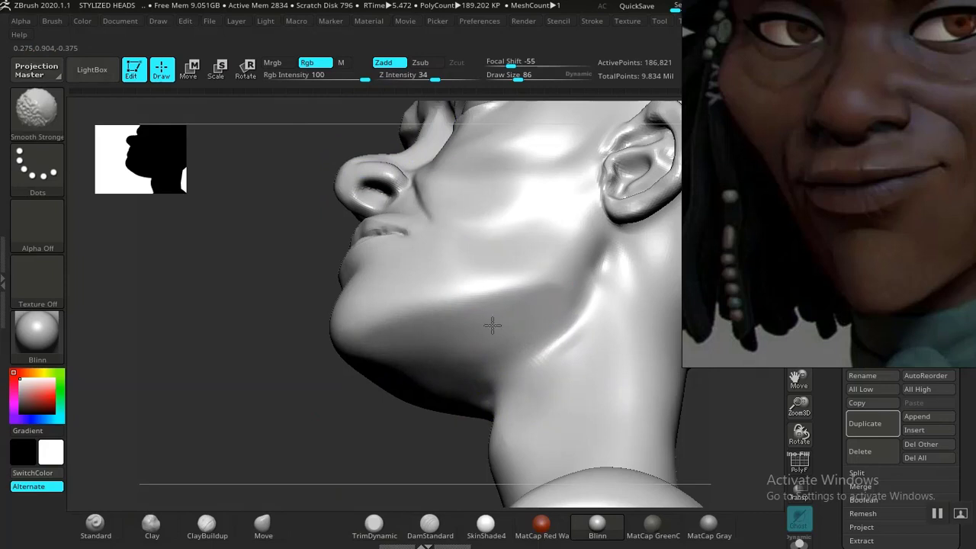
shift+drag(394, 388, 261, 442)
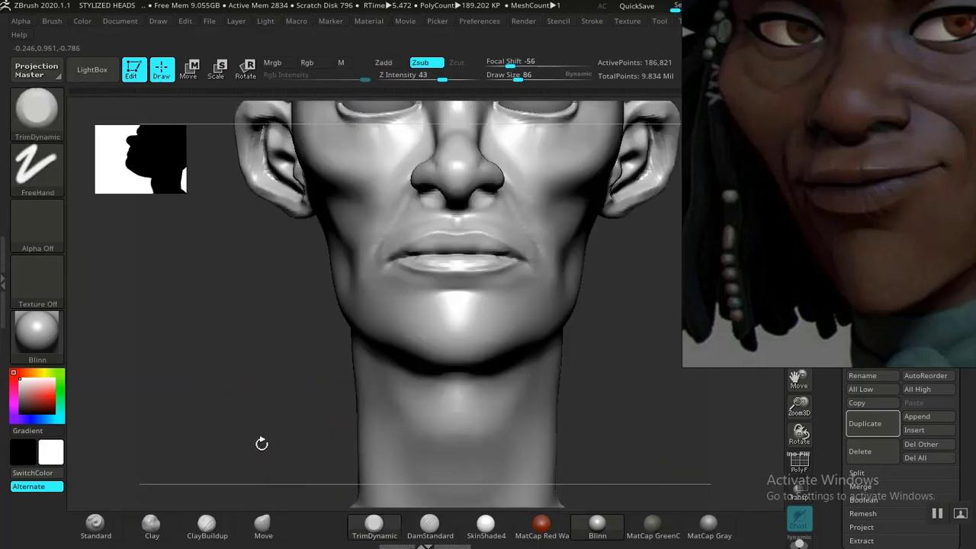
Build up the front and underside of the chin with ClayBuildup strokes and smooth them into the jaw.
key(f)
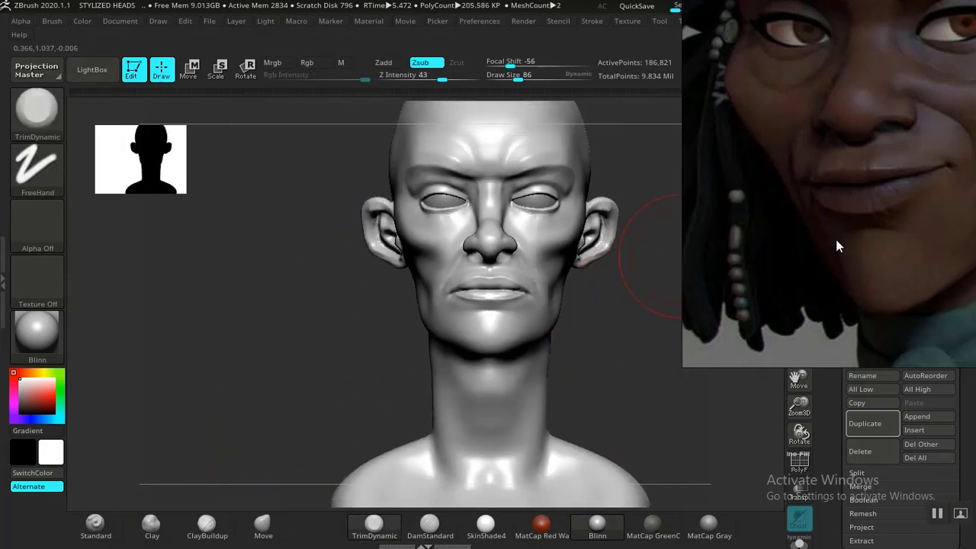
alt+drag(612, 347, 484, 345)
alt+drag(577, 359, 466, 329)
mouse_move(561, 356)
mouse_down()
mouse_move(529, 359)
mouse_move(557, 350)
mouse_up()
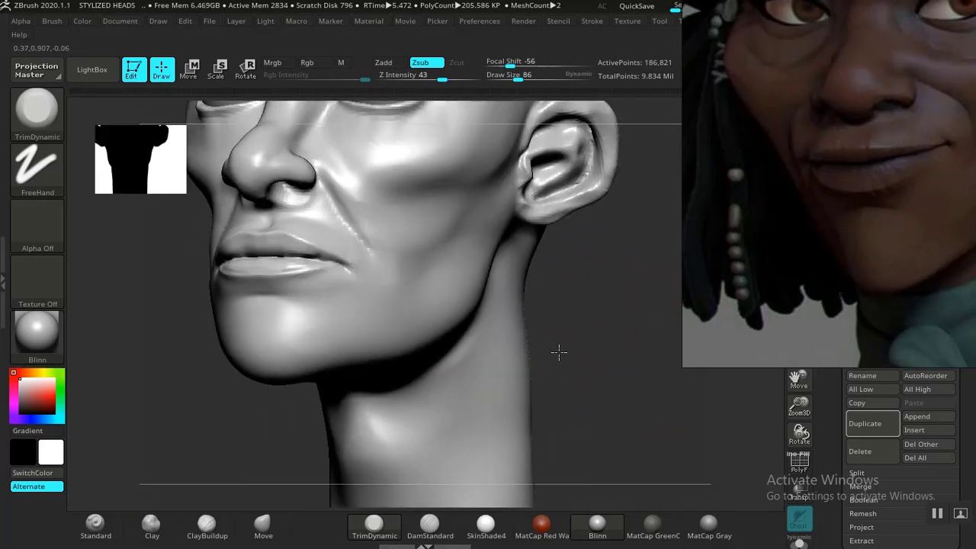
click(207, 523)
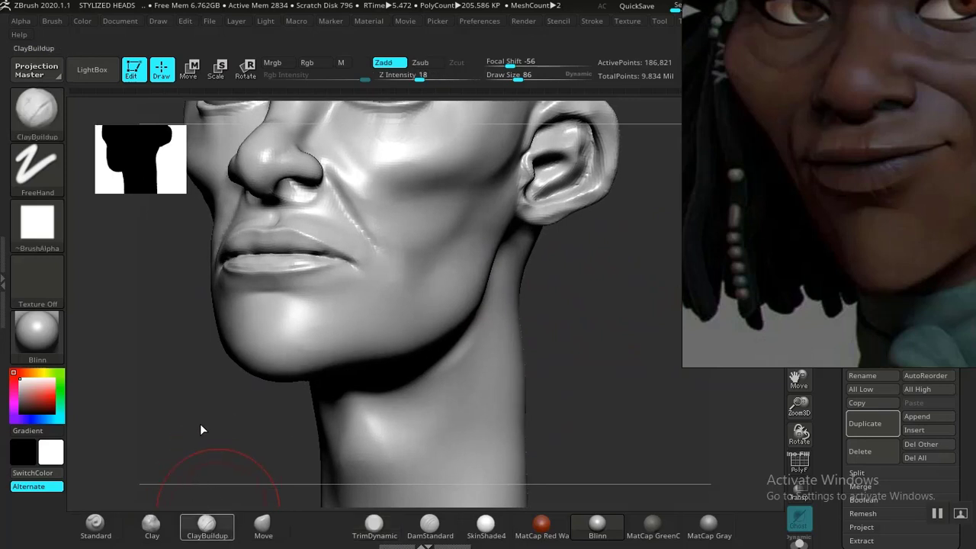
drag(365, 376, 523, 327)
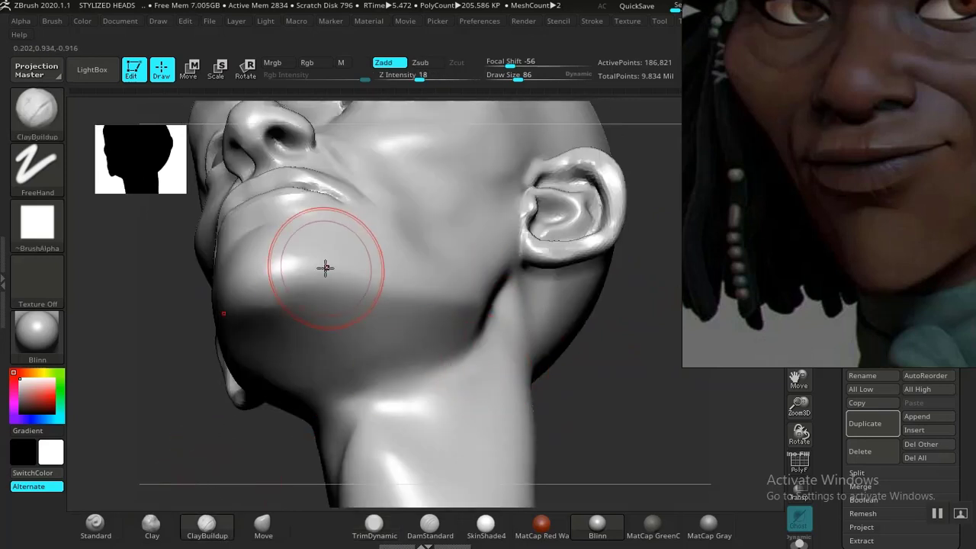
drag(320, 257, 278, 290)
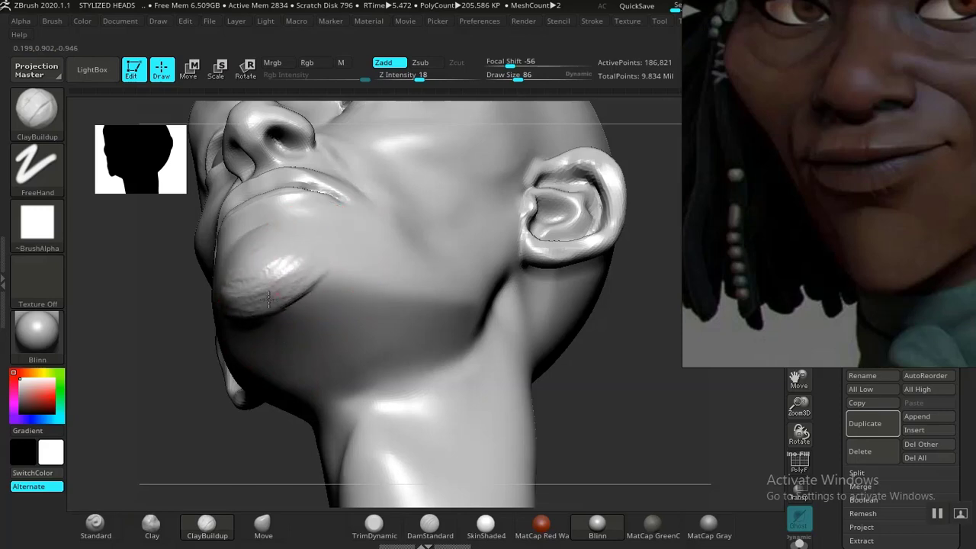
mouse_move(640, 409)
mouse_down()
mouse_move(623, 447)
mouse_move(496, 370)
mouse_move(564, 394)
mouse_move(536, 327)
mouse_move(218, 475)
mouse_move(168, 409)
mouse_move(224, 404)
mouse_move(268, 260)
mouse_up()
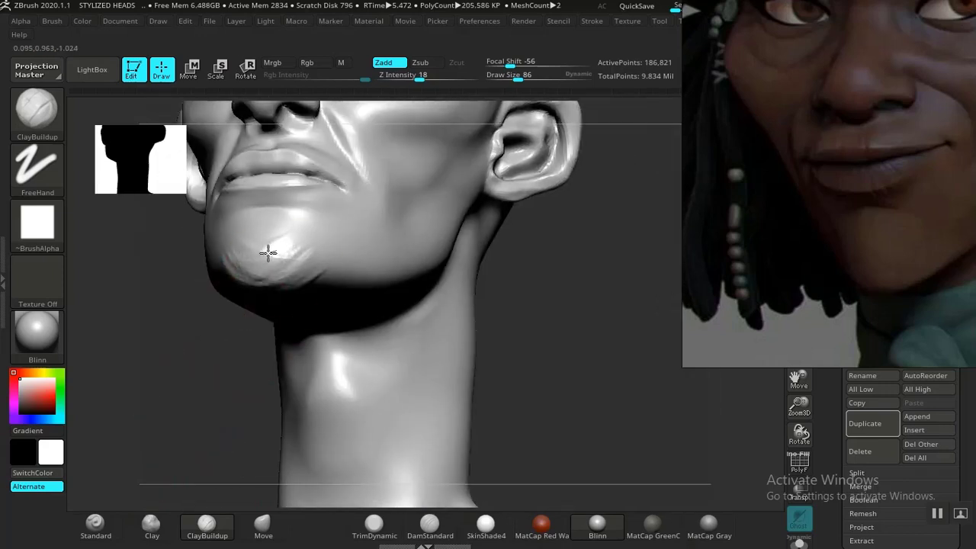
mouse_move(503, 320)
mouse_down()
mouse_move(540, 333)
mouse_move(279, 353)
mouse_move(296, 419)
mouse_move(348, 327)
mouse_up()
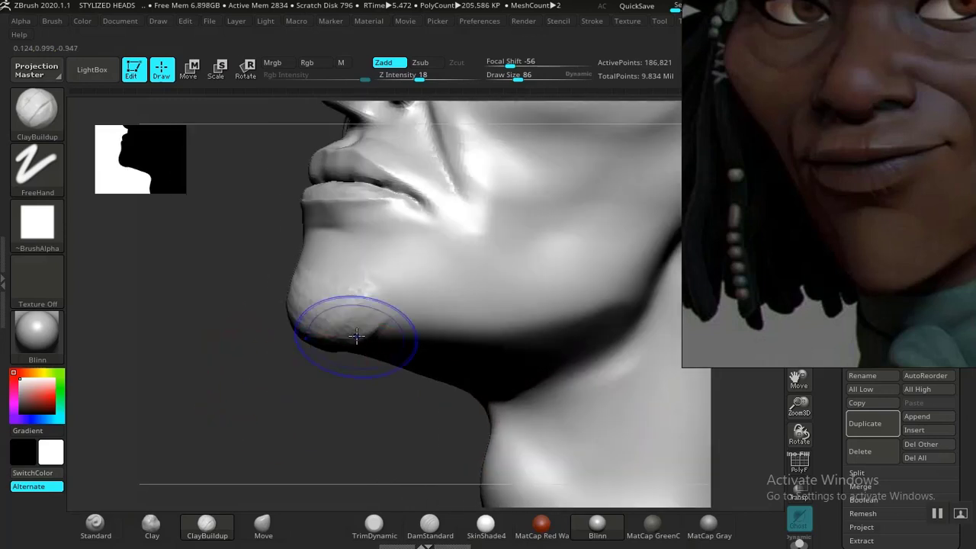
key(shift)
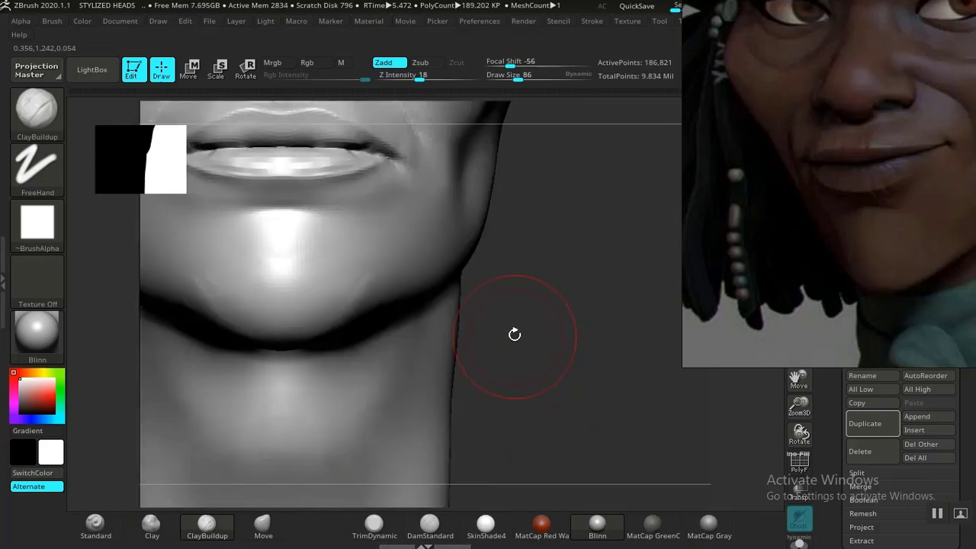
Enlarge the Move brush to Draw Size 114 and push the jaw corners inward to taper the lower face toward the chin.
alt+drag(514, 333, 313, 531)
click(276, 528)
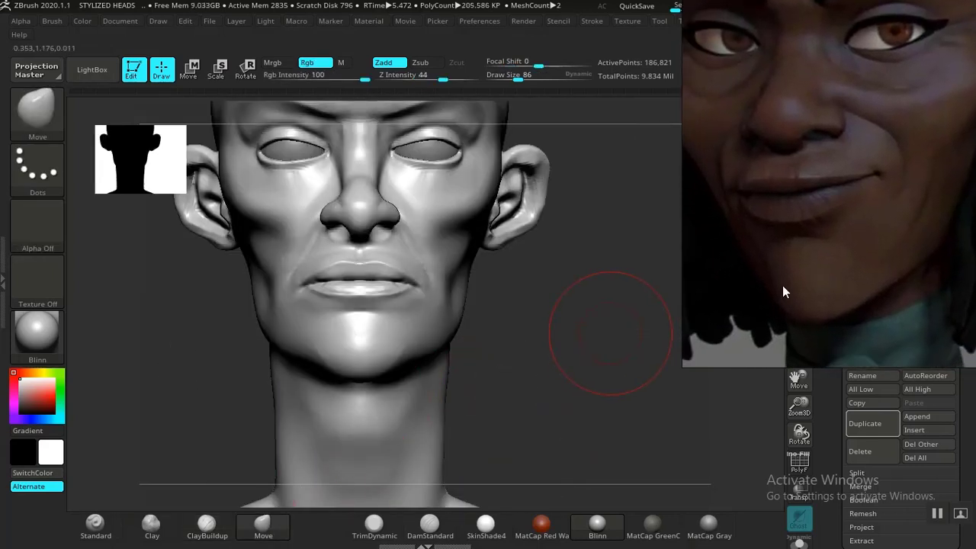
mouse_move(556, 364)
mouse_down()
mouse_move(529, 365)
mouse_move(634, 321)
mouse_up()
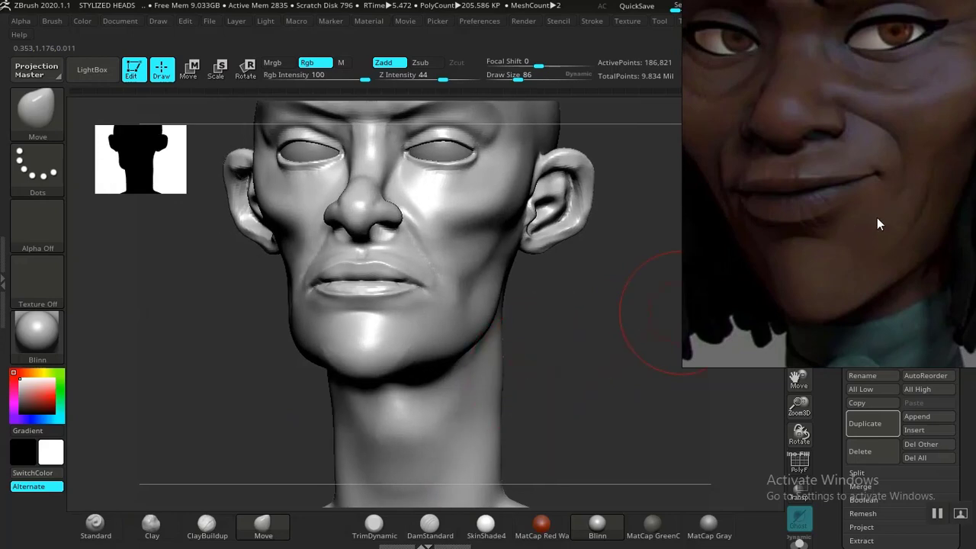
middle_drag(876, 219, 818, 237)
mouse_move(612, 351)
shift+mouse_down()
mouse_move(558, 357)
mouse_move(545, 400)
mouse_move(568, 394)
mouse_move(544, 374)
mouse_move(538, 292)
mouse_move(548, 282)
shift+mouse_up()
mouse_move(644, 387)
shift+mouse_down()
mouse_move(679, 403)
mouse_move(600, 407)
mouse_move(603, 414)
mouse_move(607, 391)
mouse_move(584, 374)
mouse_move(573, 384)
mouse_move(563, 376)
shift+mouse_up()
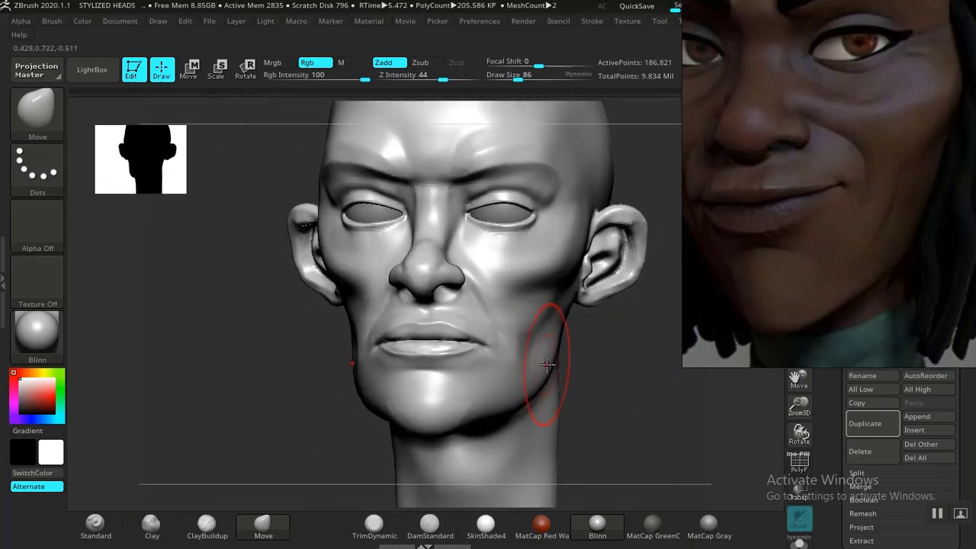
key(bracketright)
key(bracketright)
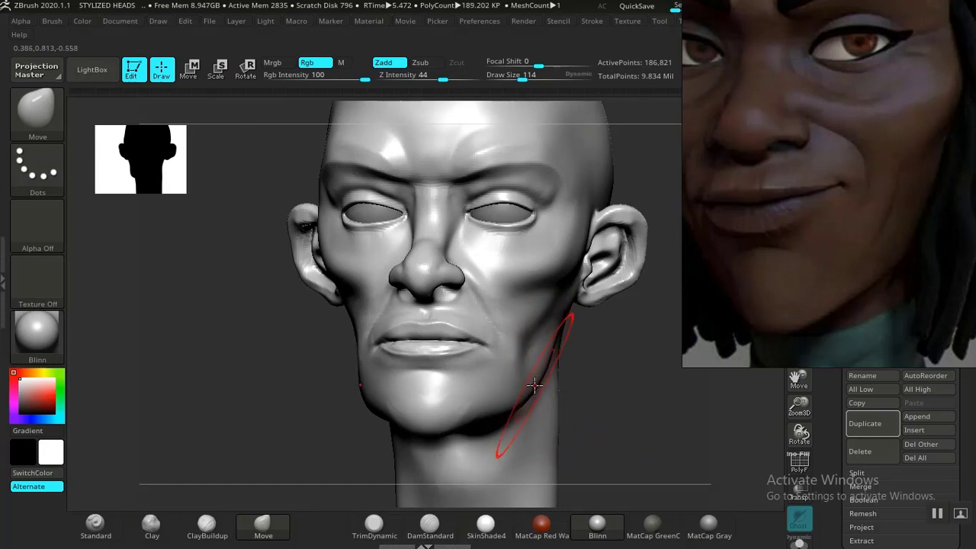
drag(500, 409, 495, 410)
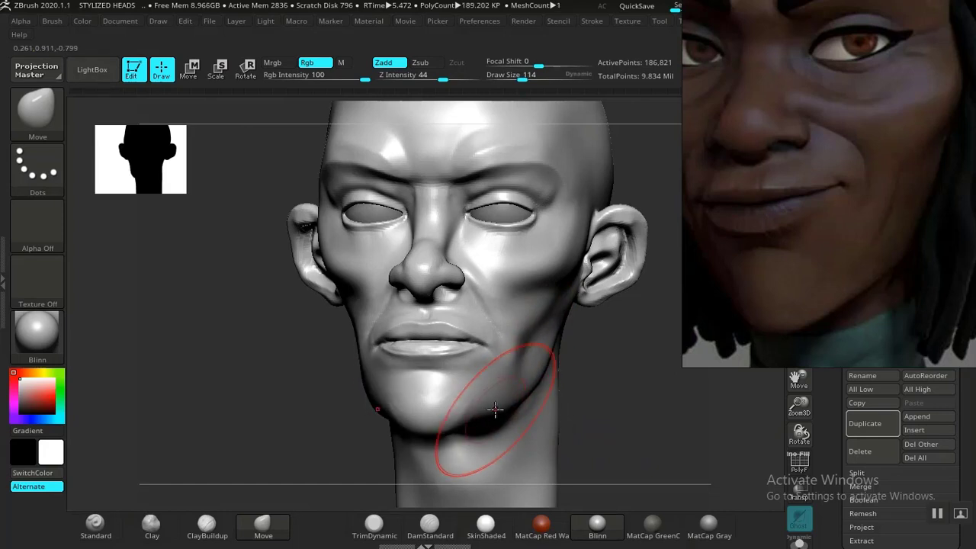
Refine the lower jawline between the chin and jaw angle with the Move brush from profile and three-quarter views.
mouse_move(624, 396)
shift+mouse_down()
mouse_move(584, 359)
mouse_move(638, 413)
mouse_move(455, 419)
shift+mouse_up()
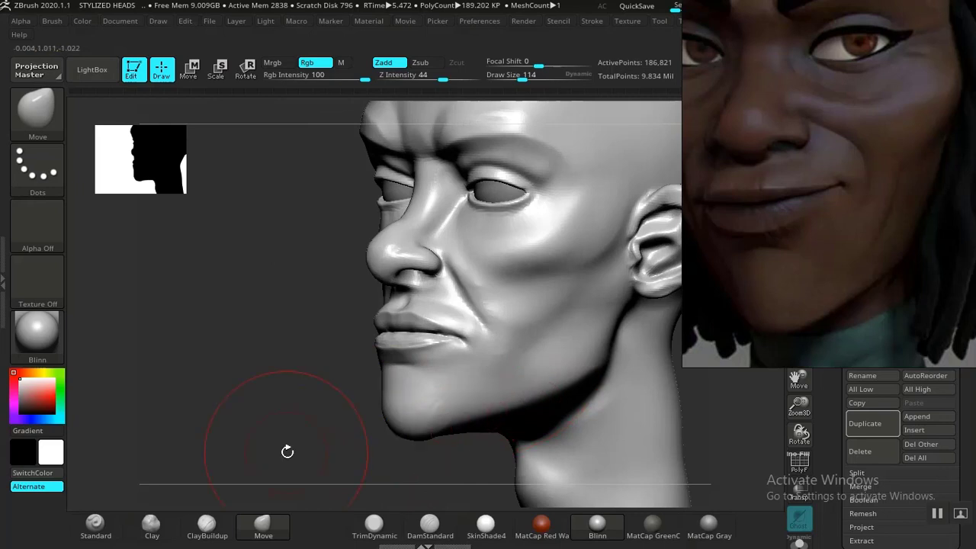
shift+drag(288, 451, 318, 438)
mouse_move(597, 372)
mouse_down()
mouse_move(577, 355)
mouse_move(619, 410)
mouse_up()
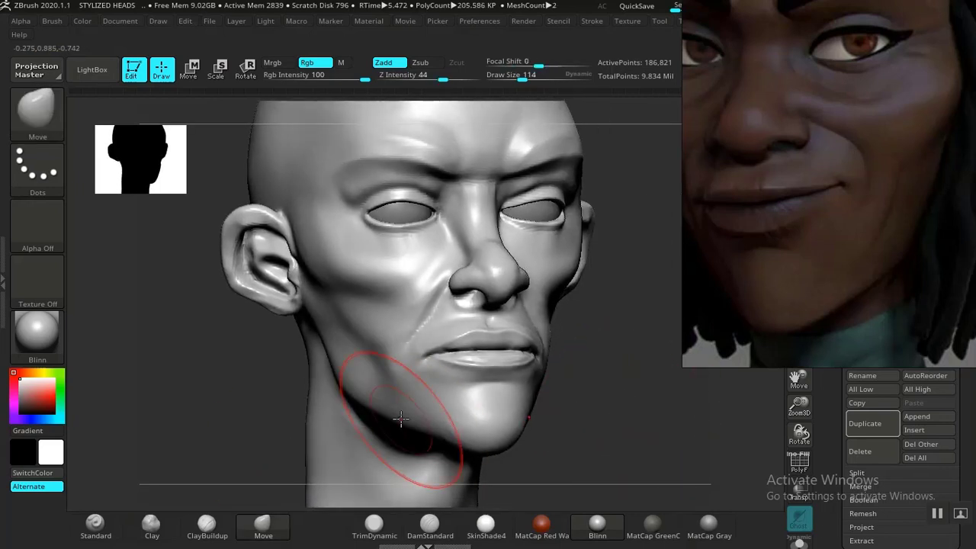
drag(397, 414, 400, 415)
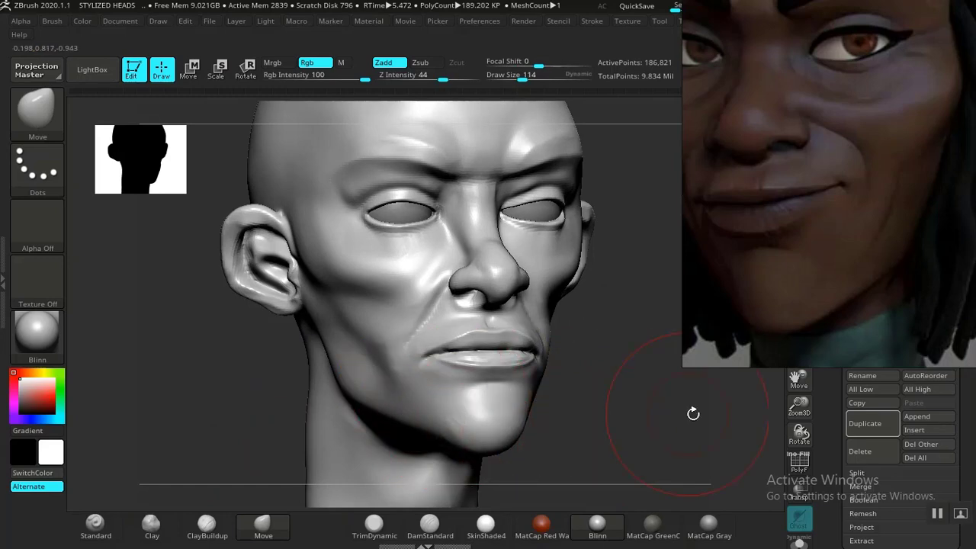
mouse_move(693, 413)
mouse_down()
mouse_move(584, 361)
mouse_move(617, 459)
mouse_move(621, 423)
mouse_move(468, 425)
mouse_up()
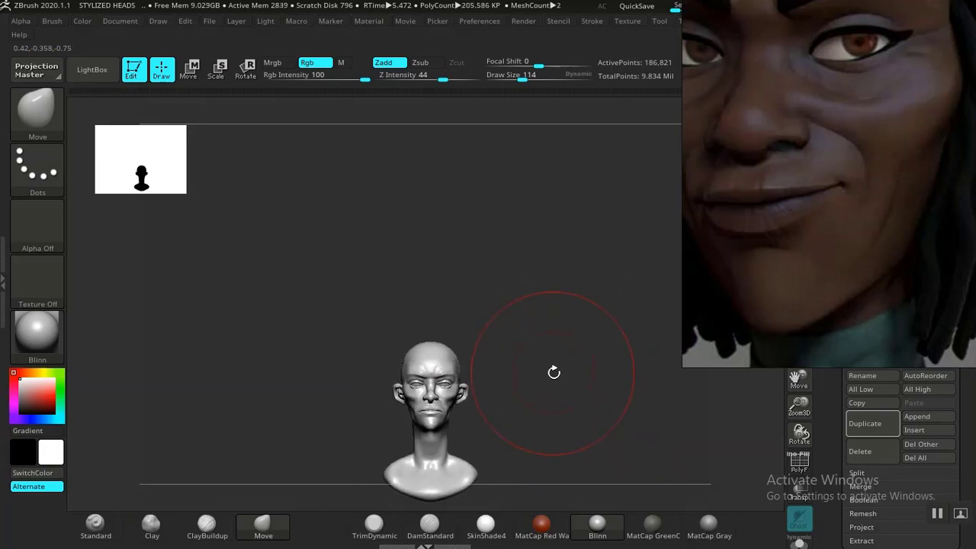
Carve a horizontal crease across the top of the nose bridge between the brows with the DamStandard brush.
scroll(559, 297, up, 5)
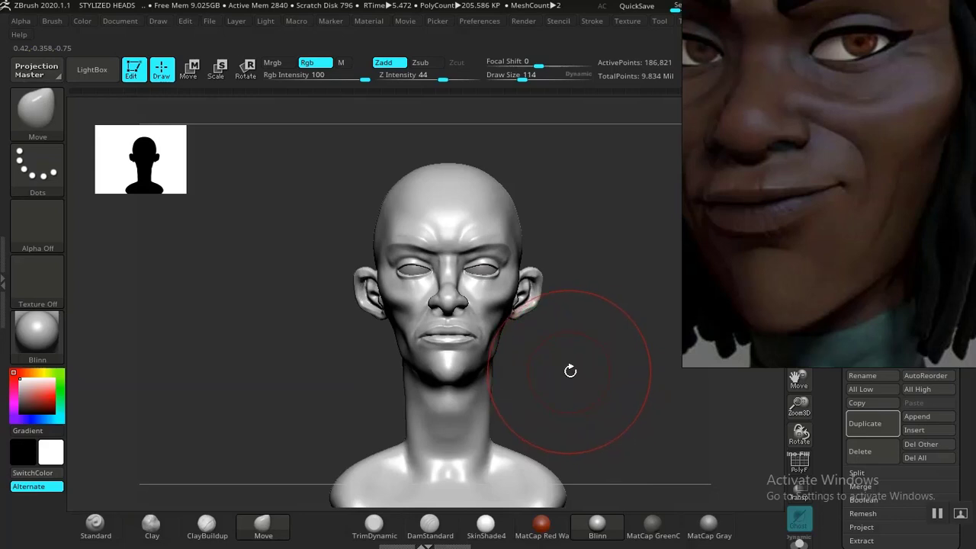
drag(573, 378, 596, 343)
middle_drag(825, 192, 894, 236)
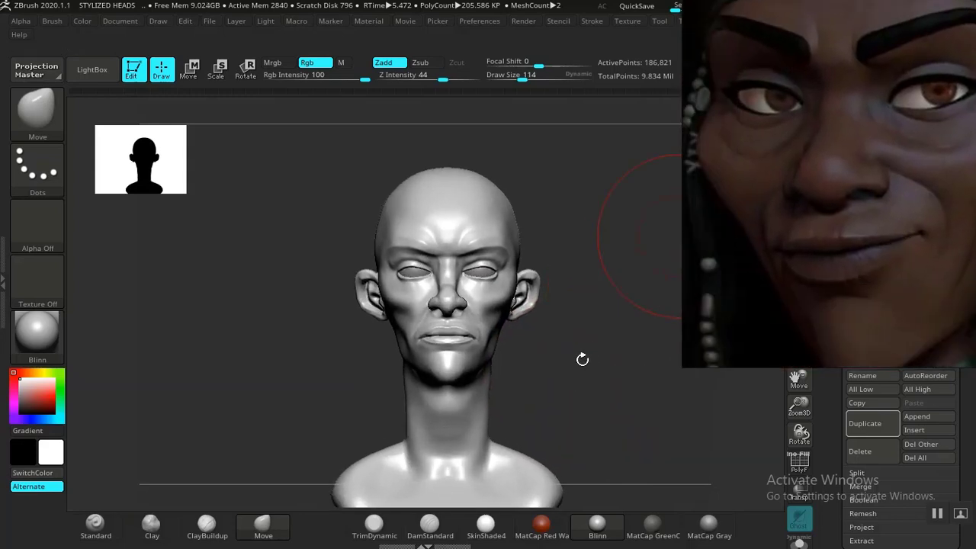
mouse_move(582, 357)
mouse_down()
mouse_move(581, 381)
mouse_move(575, 371)
mouse_move(590, 401)
mouse_move(615, 379)
mouse_move(564, 380)
mouse_up()
mouse_move(263, 349)
mouse_down()
mouse_move(257, 396)
mouse_move(248, 377)
mouse_move(255, 404)
mouse_move(267, 350)
mouse_up()
click(423, 536)
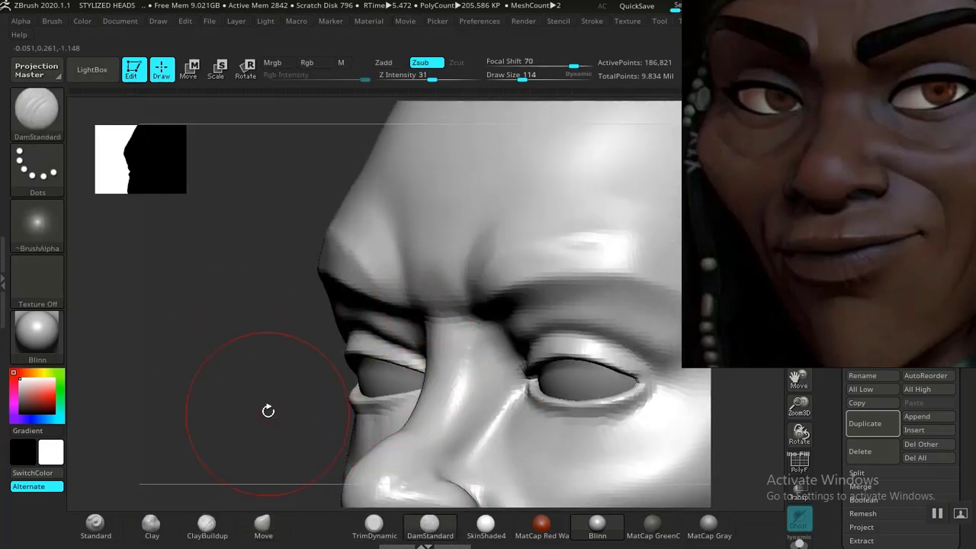
drag(266, 409, 465, 309)
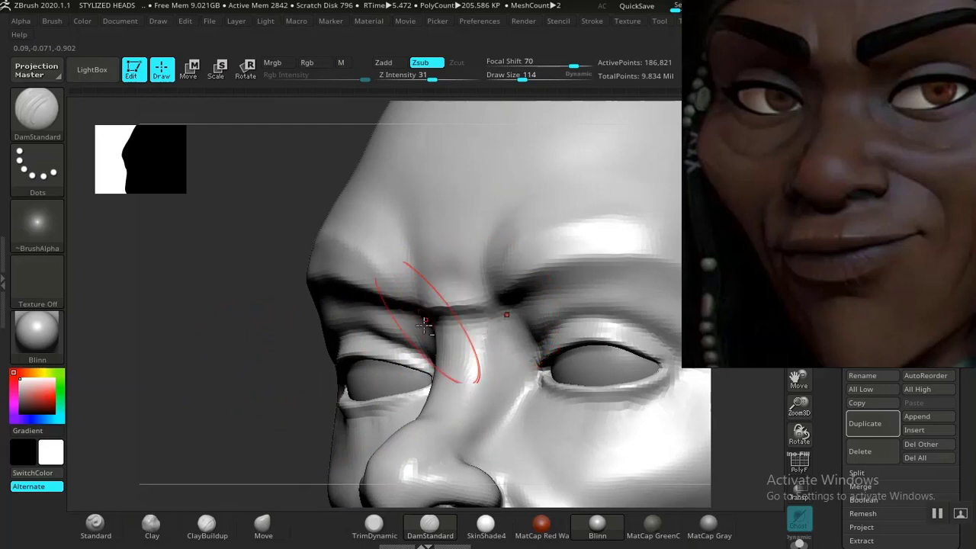
key(shift)
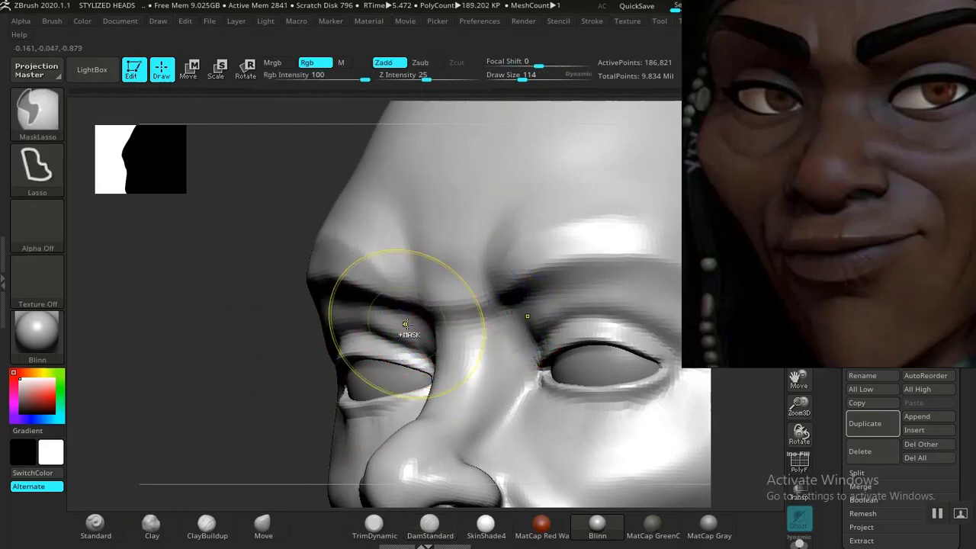
mouse_move(262, 386)
mouse_down()
mouse_move(249, 352)
mouse_move(294, 463)
mouse_up()
Set the Smooth brush's Z Intensity to 3, deepen the crease between the brows and lightly soften where it meets them.
key(shift)
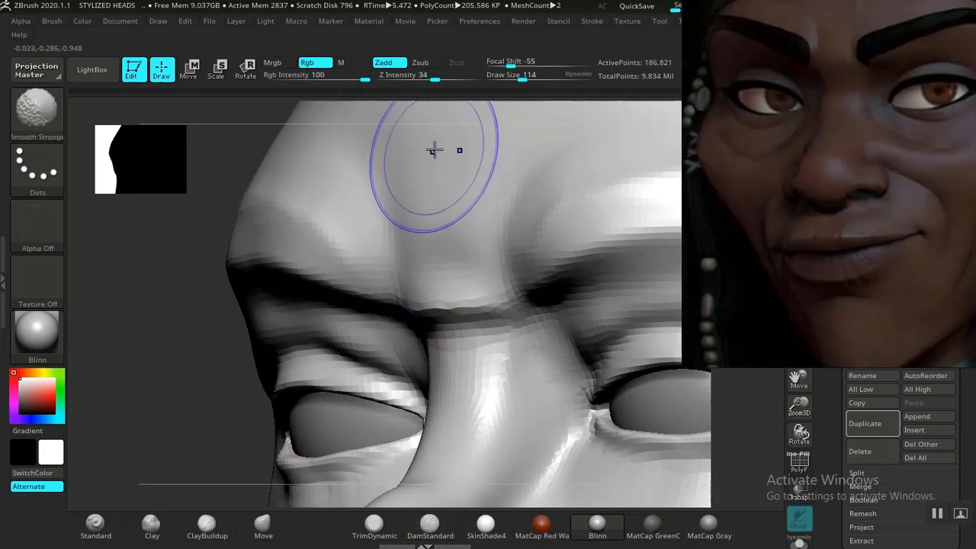
drag(396, 76, 393, 76)
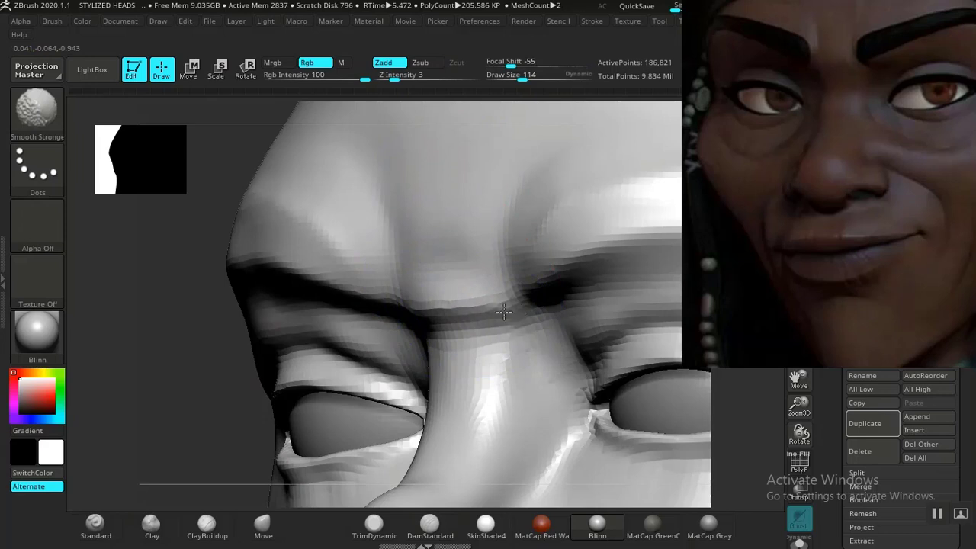
key(shift)
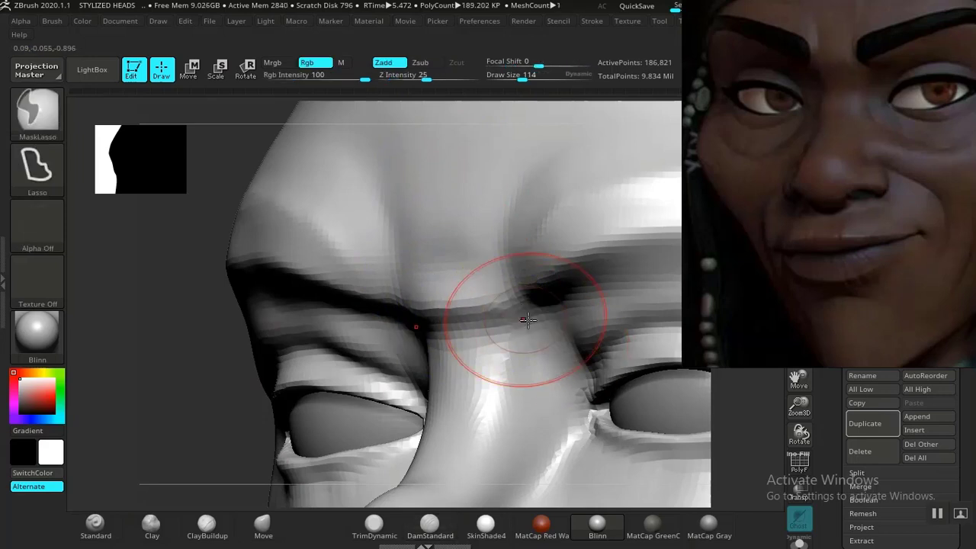
drag(523, 299, 563, 320)
key(shift)
drag(522, 308, 516, 310)
key(shift)
mouse_move(218, 412)
alt+mouse_down()
mouse_move(243, 379)
mouse_move(302, 380)
alt+mouse_up()
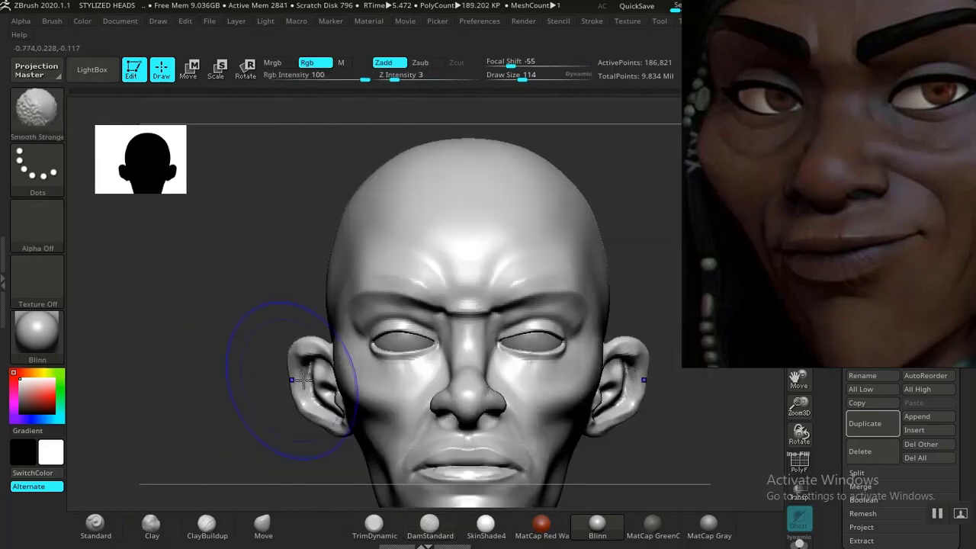
alt+drag(647, 259, 627, 318)
shift+drag(441, 311, 429, 313)
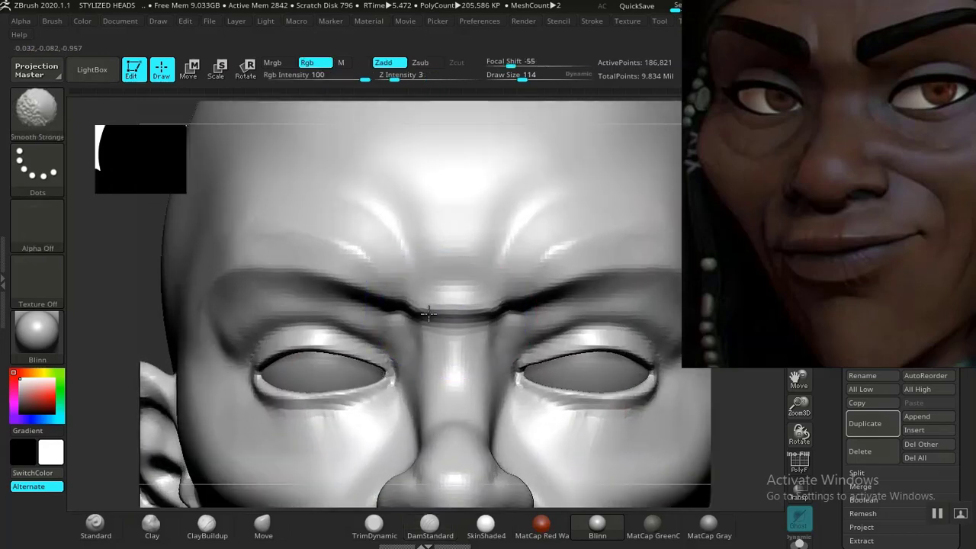
Examine the brow crease, nose and eye area from the front and side against the reference face.
key(f)
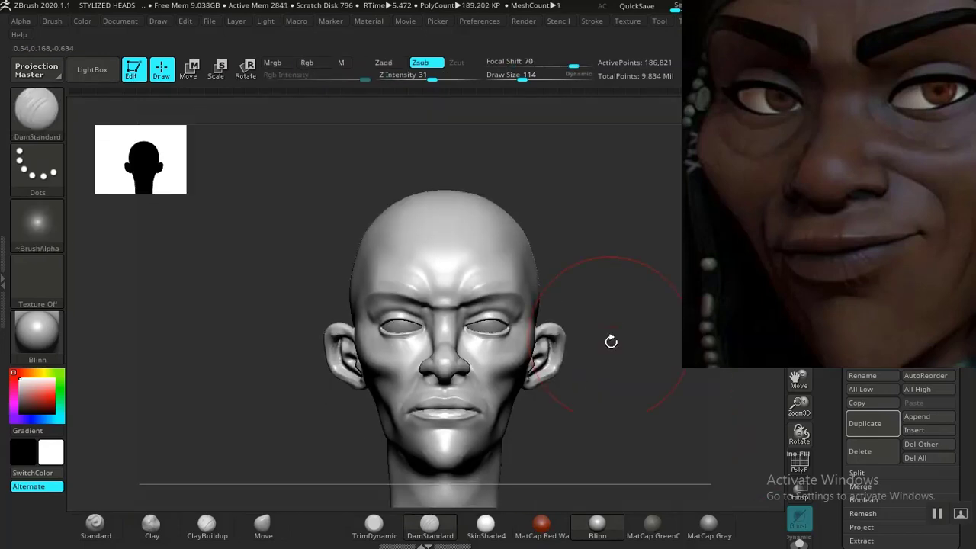
drag(612, 343, 370, 322)
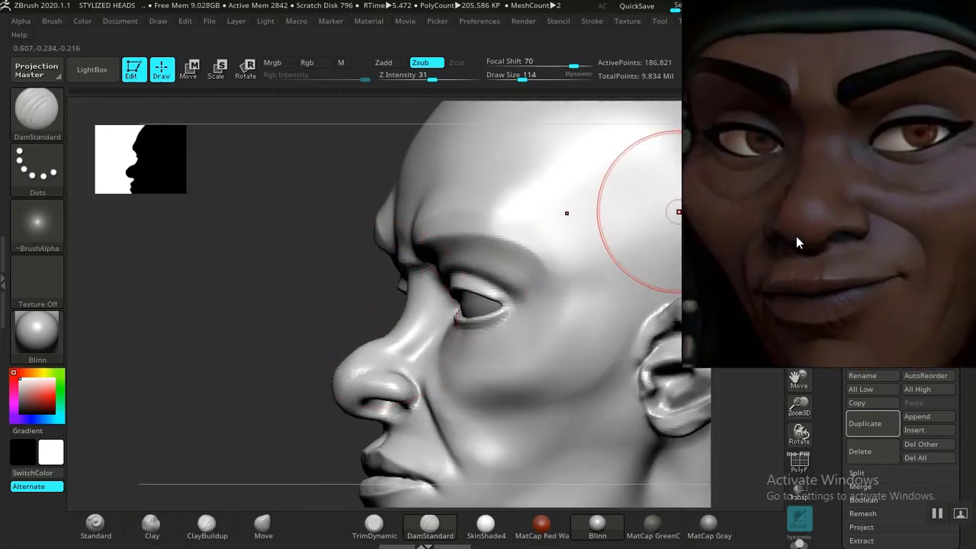
mouse_move(255, 343)
mouse_down()
mouse_move(187, 344)
mouse_move(222, 339)
mouse_move(308, 292)
mouse_move(270, 308)
mouse_move(259, 285)
mouse_move(290, 348)
mouse_move(279, 320)
mouse_move(335, 313)
mouse_up()
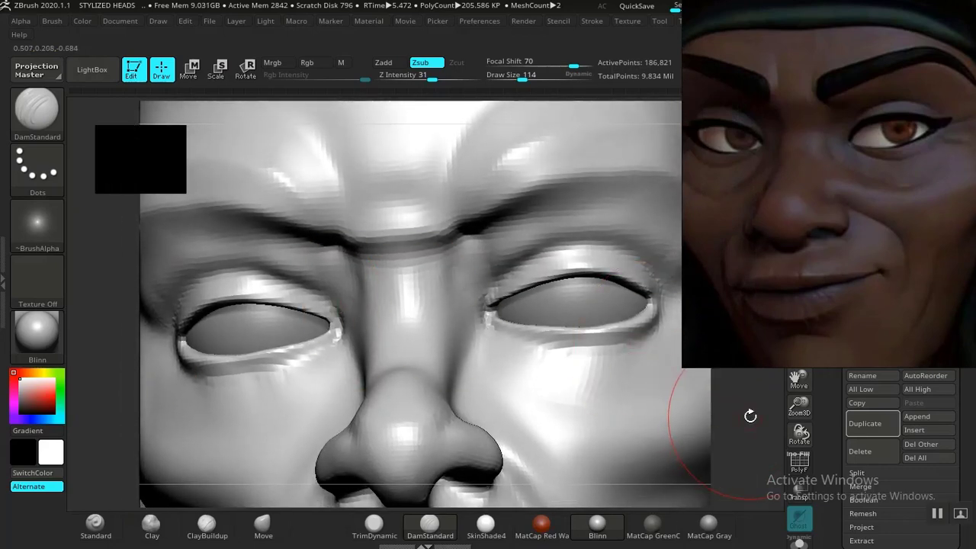
alt+drag(750, 415, 587, 407)
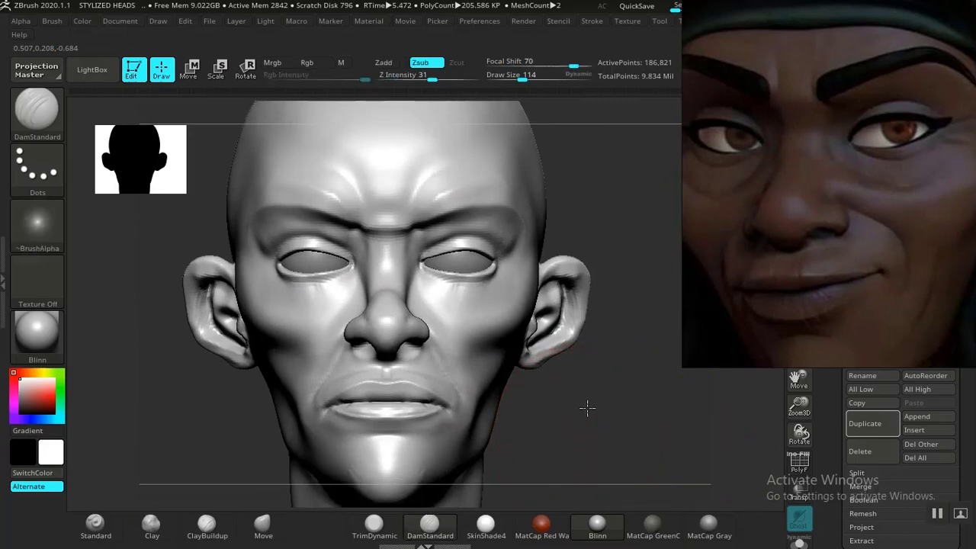
alt+drag(605, 465, 512, 323)
mouse_move(623, 377)
mouse_down()
mouse_move(523, 462)
mouse_move(461, 462)
mouse_up()
alt+drag(637, 461, 525, 366)
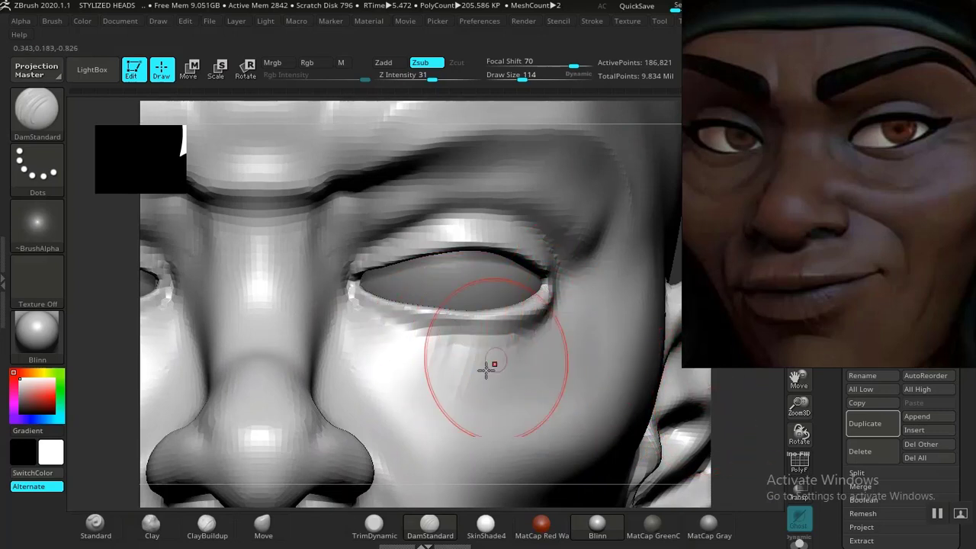
Adjust the outer corner of the lower eyelid with the Move brush and mask the under-eye area with MaskLasso.
click(263, 524)
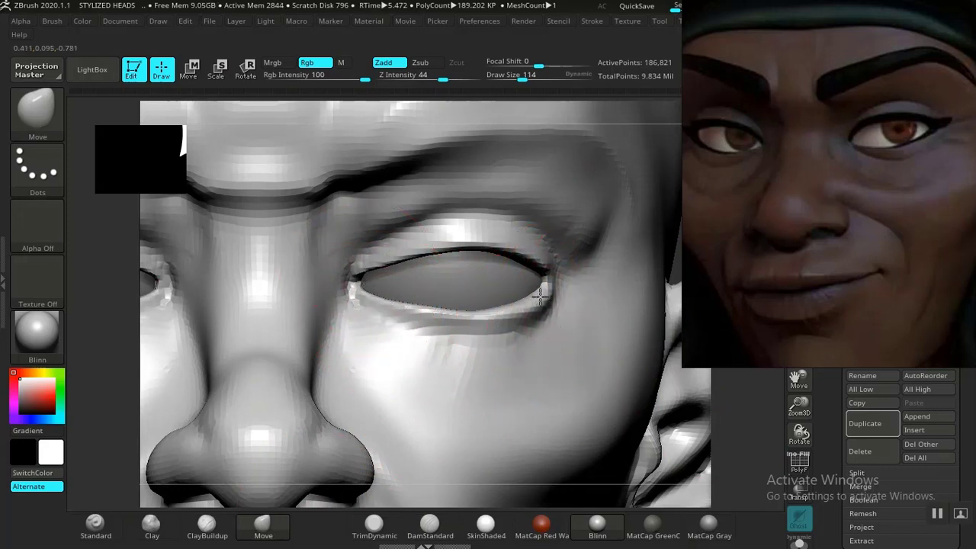
key(ctrl)
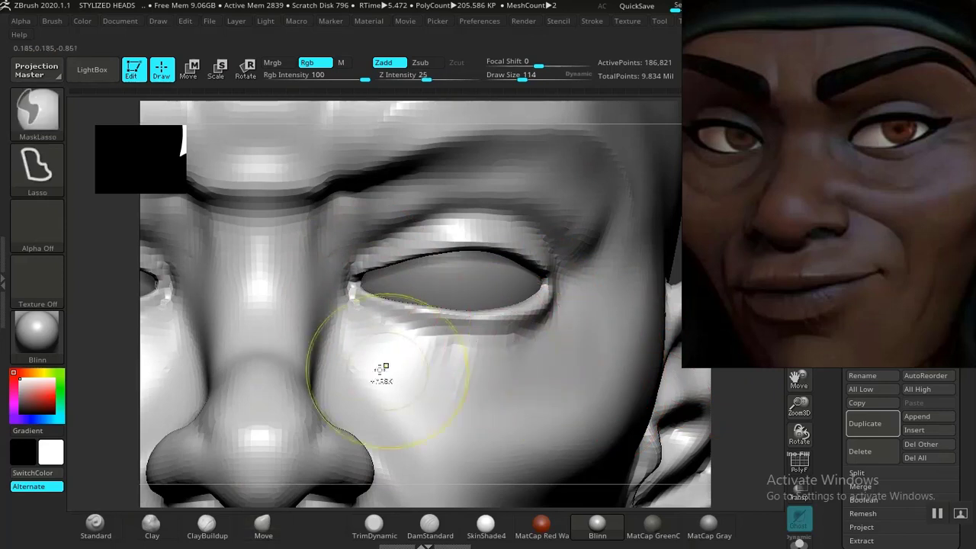
mouse_move(509, 412)
ctrl+mouse_down()
mouse_move(631, 296)
mouse_move(526, 273)
mouse_move(415, 280)
ctrl+mouse_up()
ctrl+drag(348, 276, 219, 324)
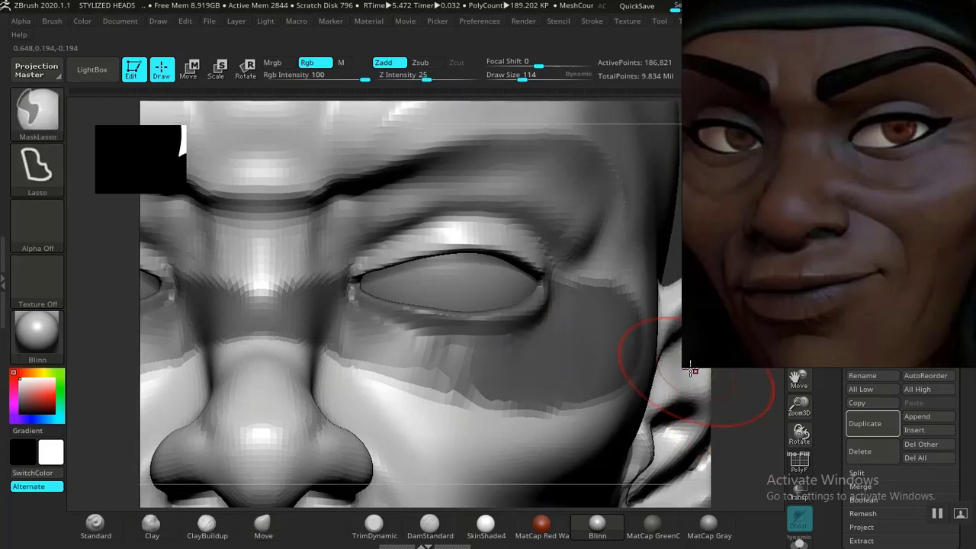
Invert the mask to free the under-eye area and reshape the lower eyelid with the Move brush, checking it from front and three-quarter views.
key(f)
alt+drag(577, 308, 598, 454)
ctrl+click(612, 402)
alt+drag(654, 192, 660, 407)
alt+drag(662, 313, 607, 452)
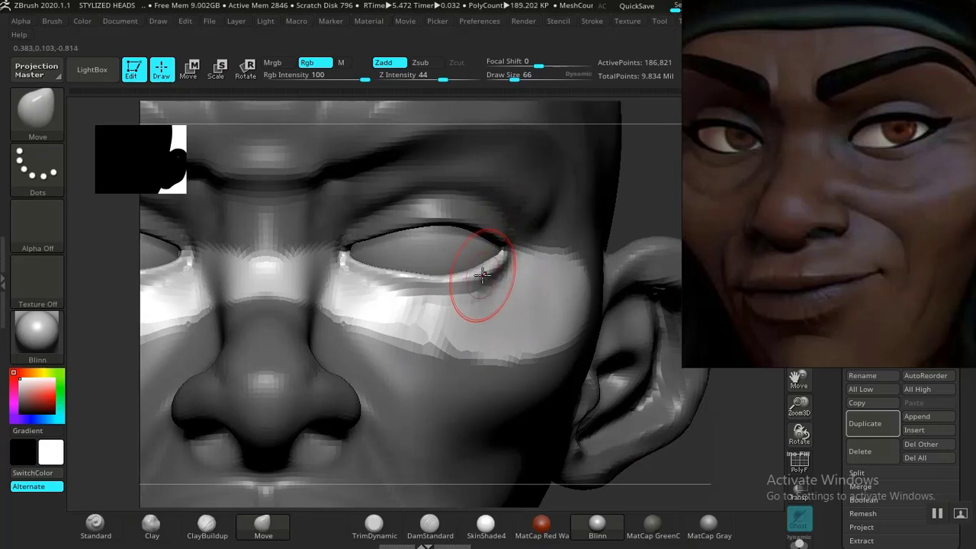
drag(703, 466, 602, 438)
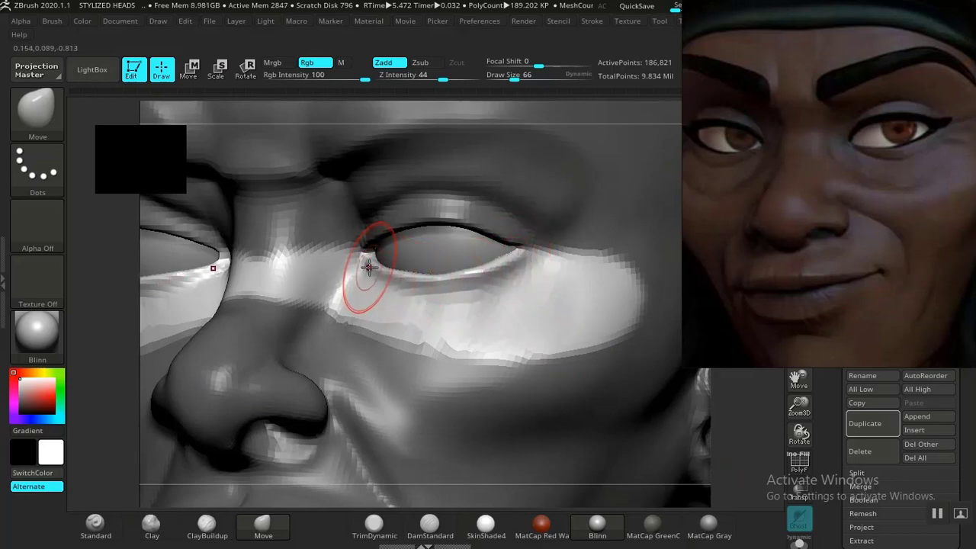
key(f)
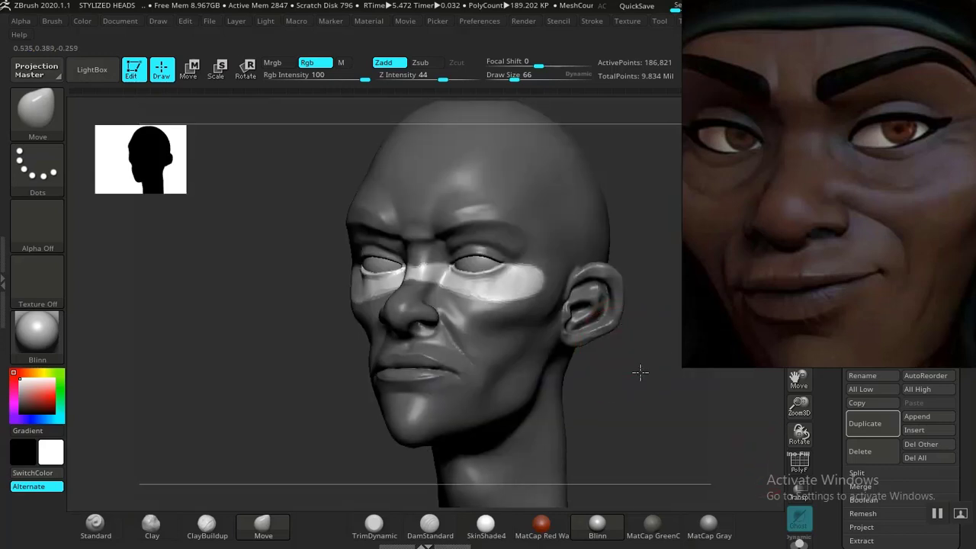
shift+drag(640, 373, 606, 374)
scroll(634, 464, up, 5)
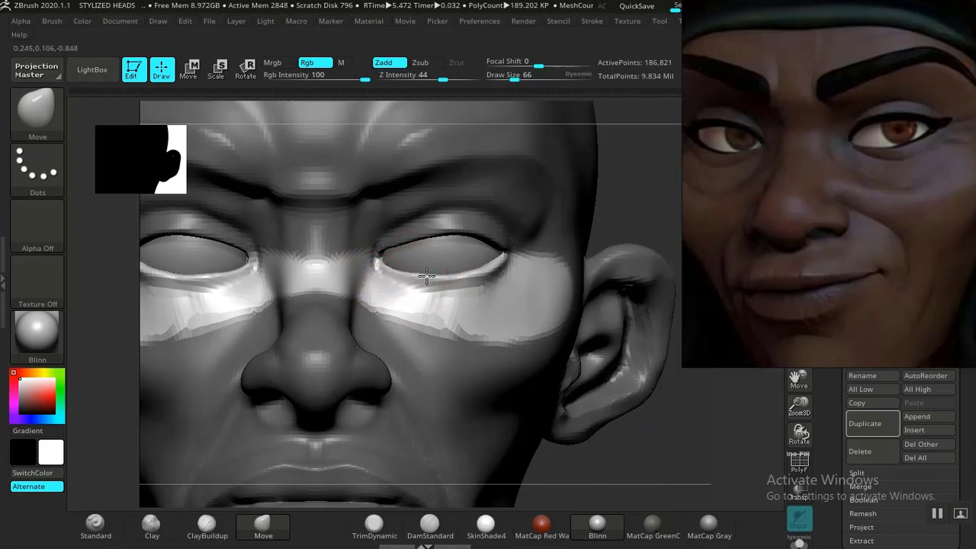
Invert the mask back and reshape the upper eyelid's arch and inner eye corner with the Move brush.
ctrl+click(645, 216)
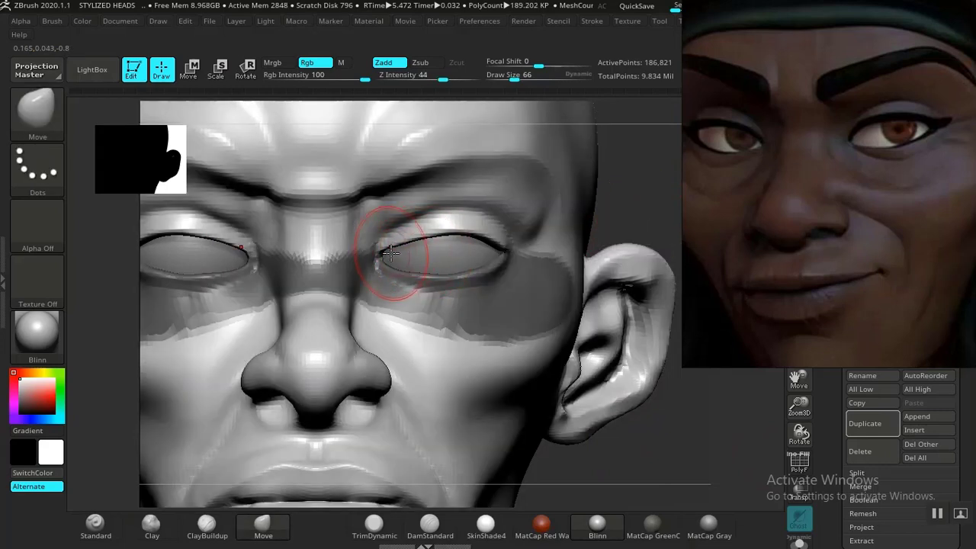
key(ctrl+shift+a)
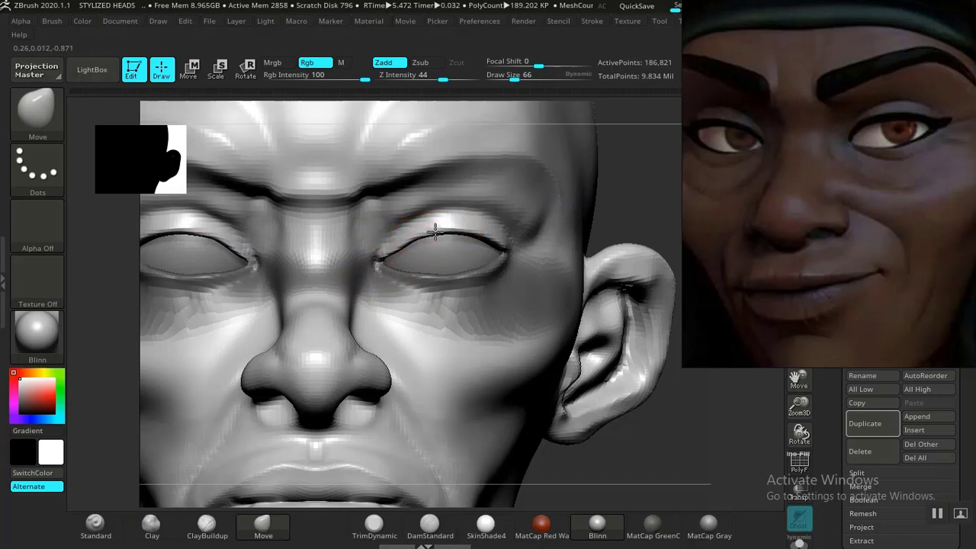
mouse_move(435, 230)
mouse_down()
mouse_move(447, 219)
mouse_move(457, 233)
mouse_move(486, 235)
mouse_up()
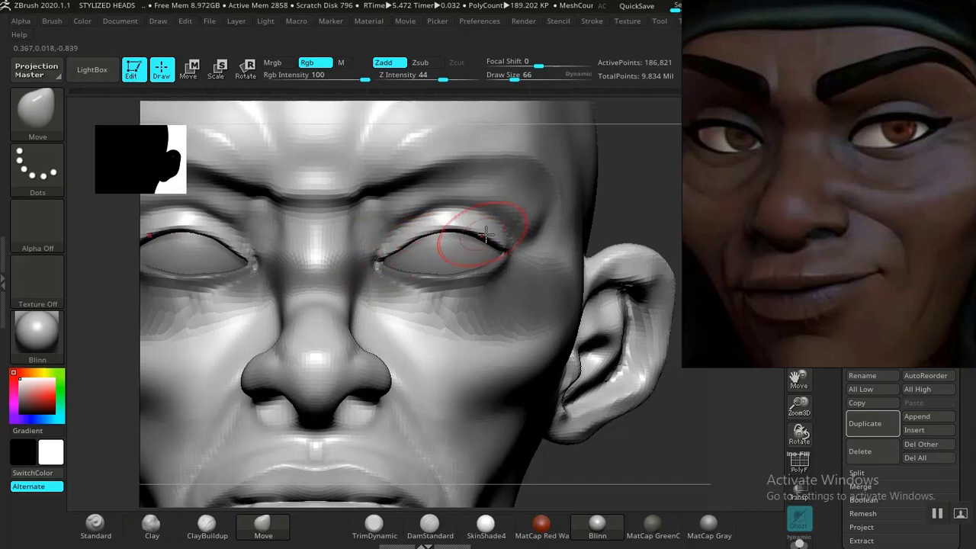
mouse_move(626, 246)
ctrl+right_down()
mouse_move(547, 165)
mouse_move(540, 183)
mouse_move(616, 294)
mouse_move(419, 289)
ctrl+right_up()
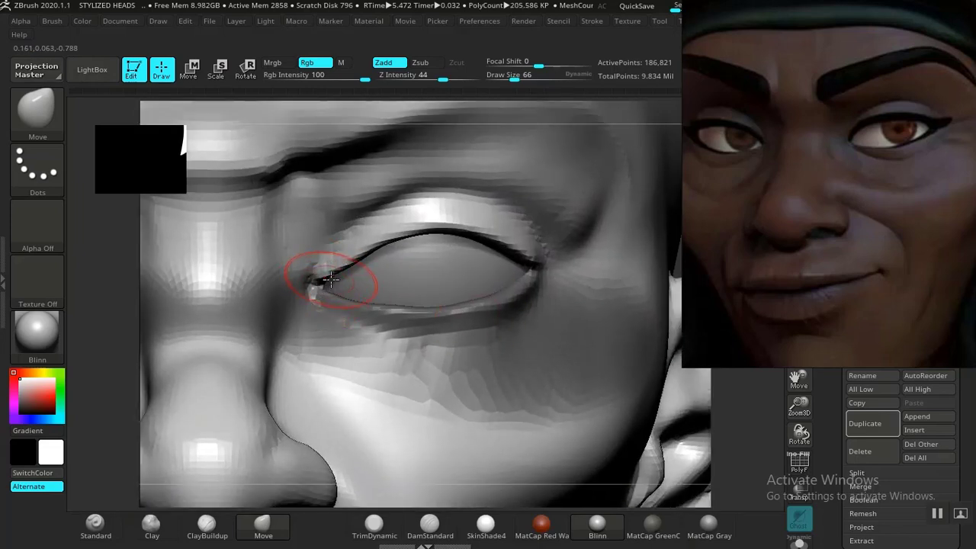
drag(366, 250, 374, 246)
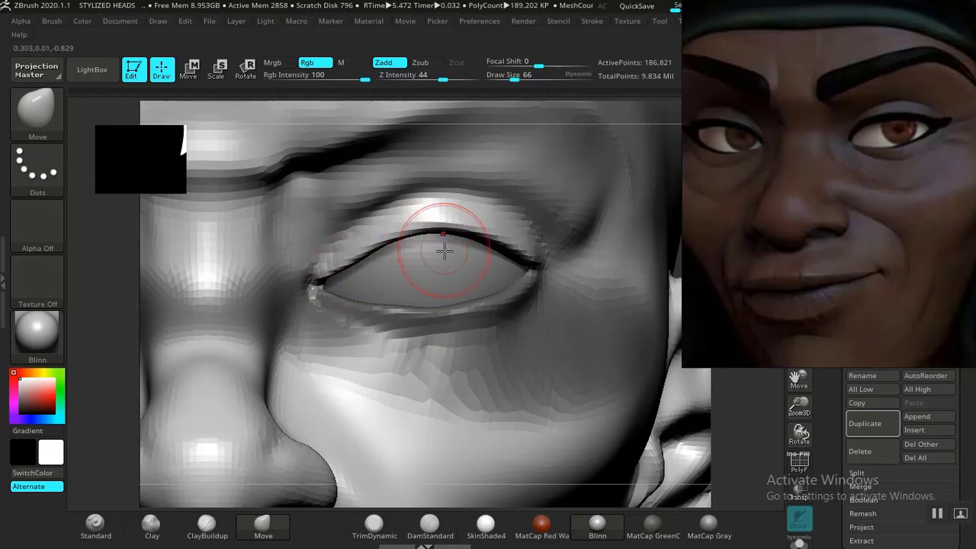
Clear the remaining mask around the eyes and nose bridge.
key(f)
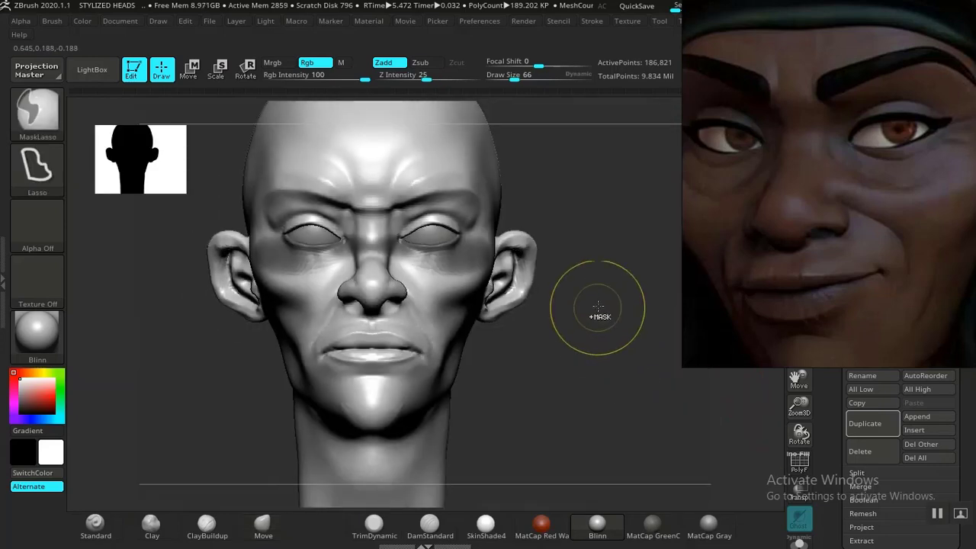
alt+drag(593, 474, 601, 327)
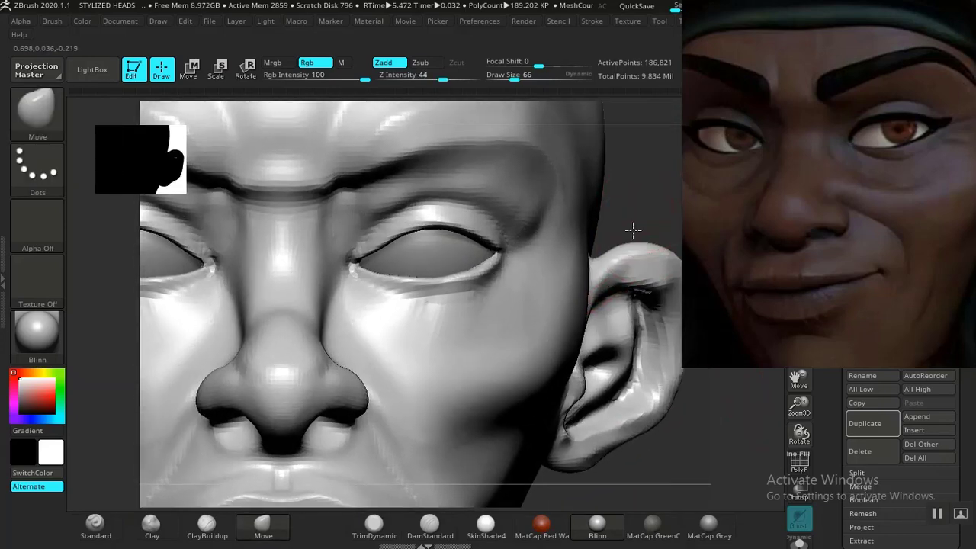
drag(632, 228, 534, 365)
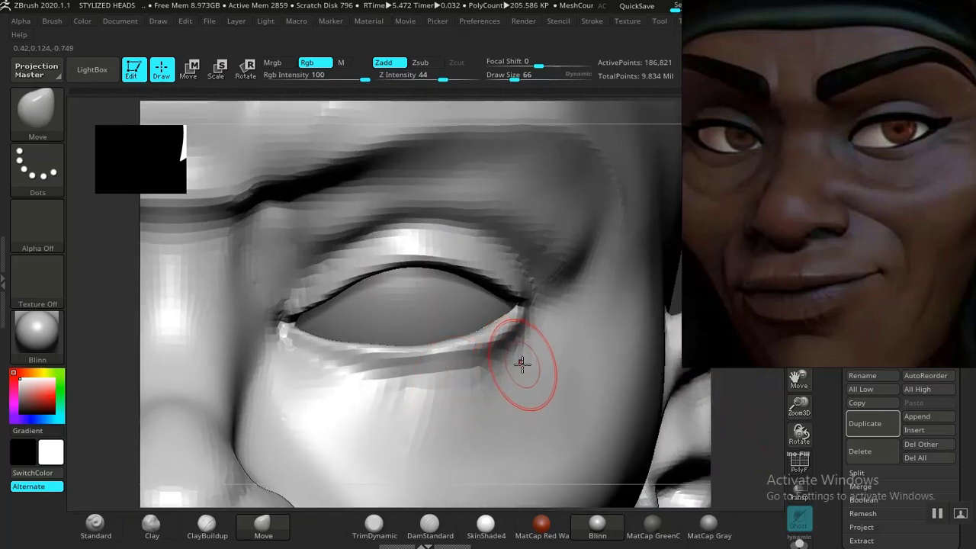
Show the polyframe and merge the head's separate eyelid and face polygroups into a single polygroup.
key(shift+f)
key(b)
key(m)
key(v)
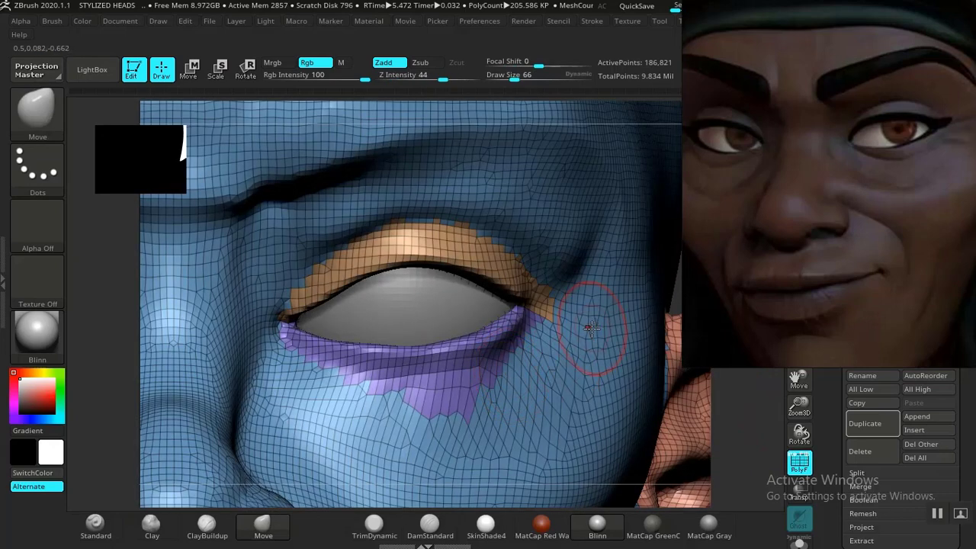
key(ctrl+w)
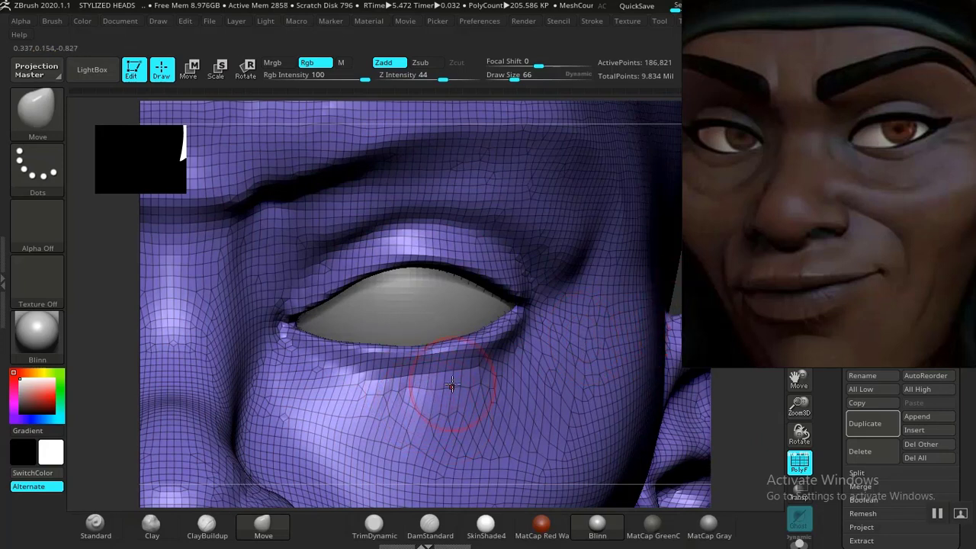
Subdivide the head mesh one level and hide the polyframe.
key(f)
mouse_move(596, 301)
ctrl+right_down()
mouse_move(605, 409)
mouse_move(594, 419)
mouse_move(630, 496)
mouse_move(549, 407)
mouse_move(553, 379)
mouse_move(577, 447)
mouse_move(581, 367)
mouse_move(583, 452)
mouse_move(588, 430)
ctrl+right_up()
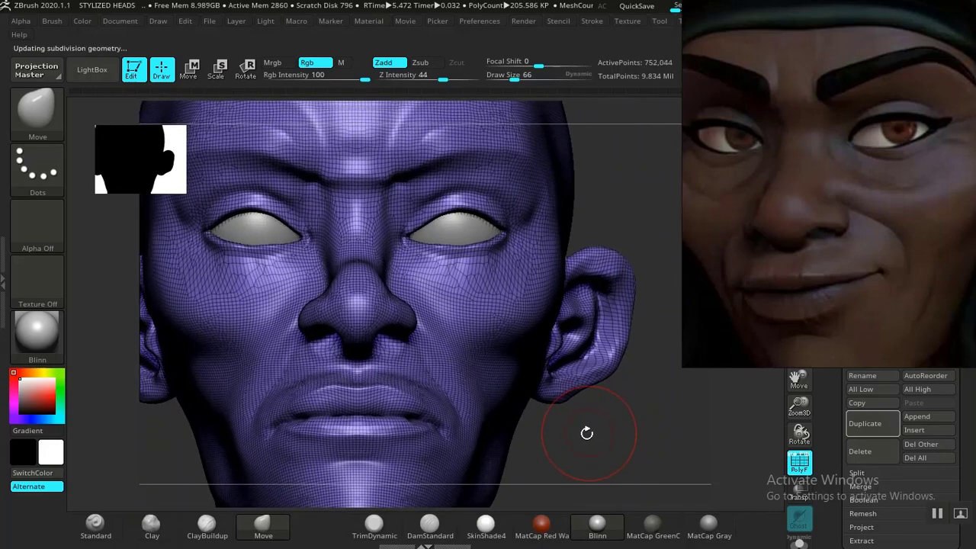
key(shift+f)
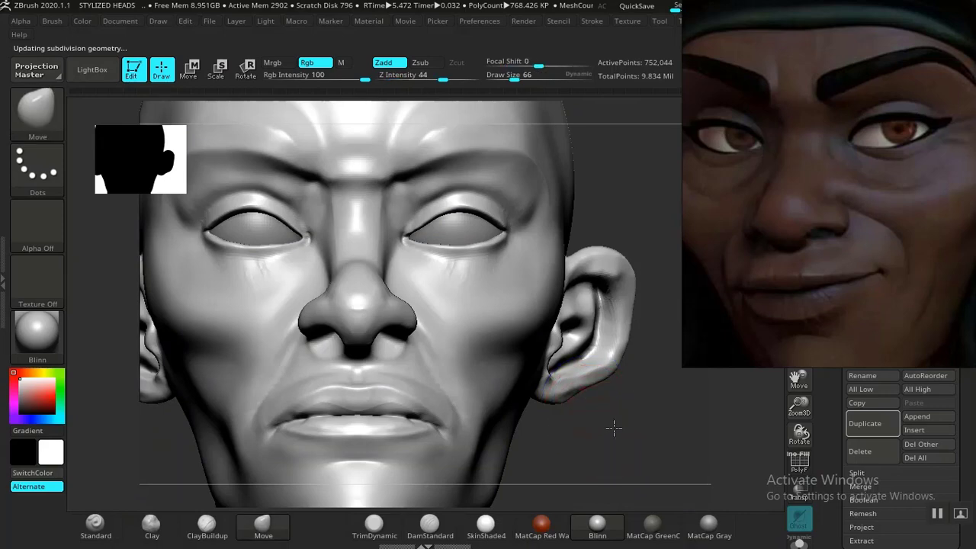
mouse_move(625, 484)
ctrl+right_down()
mouse_move(628, 229)
mouse_move(608, 198)
mouse_move(591, 255)
ctrl+right_up()
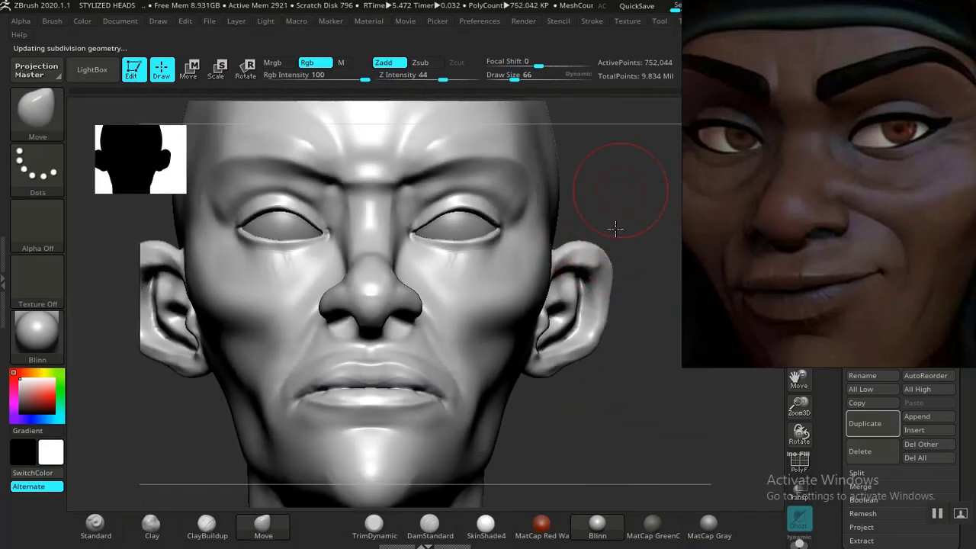
alt+drag(615, 229, 646, 366)
mouse_move(623, 231)
mouse_down()
mouse_move(587, 196)
mouse_move(711, 211)
mouse_up()
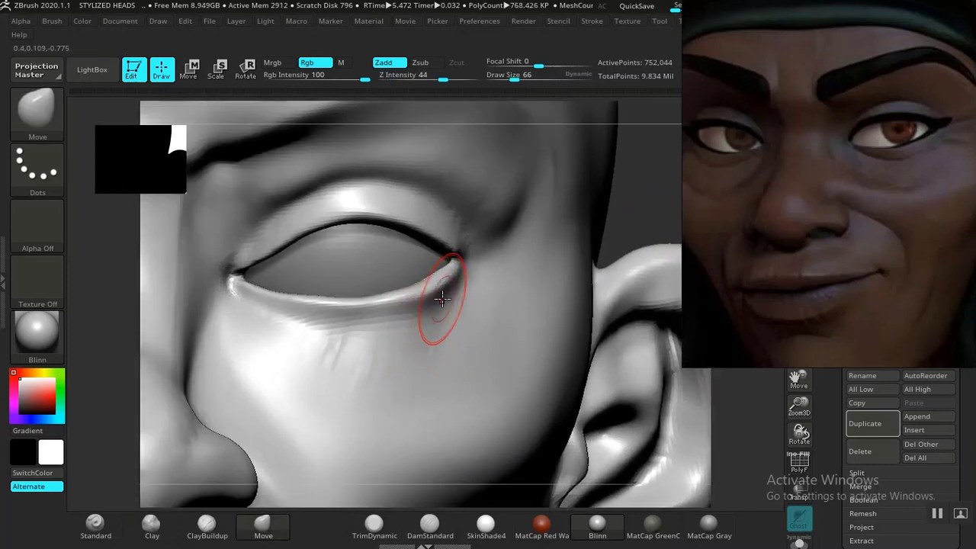
Carve a crease under the lower eyelid from the outer to the inner eye corner with the DamStandard brush.
click(429, 524)
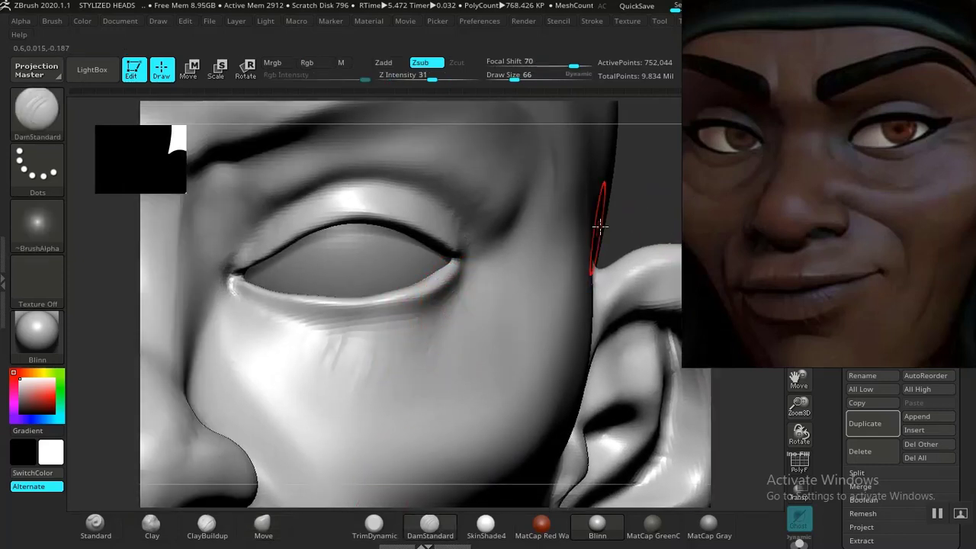
alt+drag(600, 225, 378, 298)
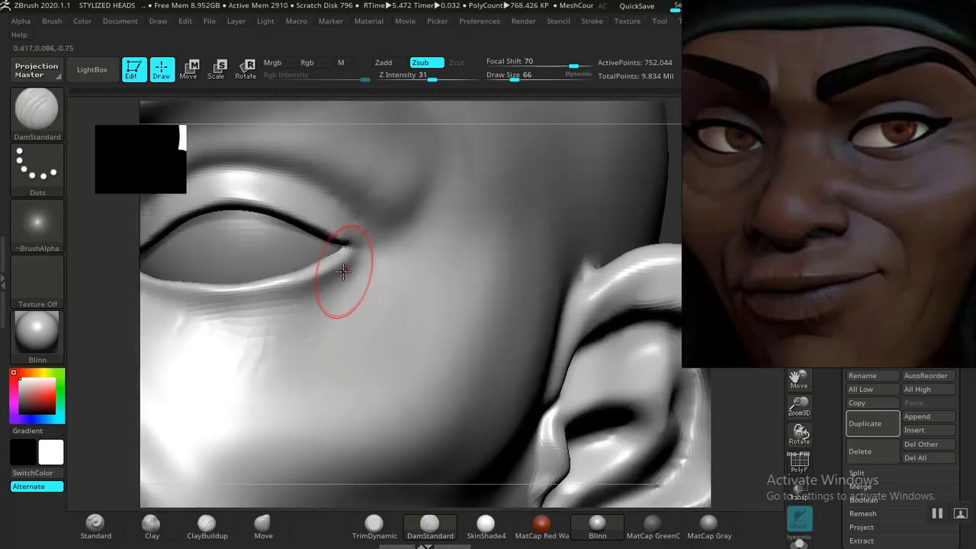
mouse_move(355, 263)
mouse_down()
mouse_move(309, 315)
mouse_move(261, 330)
mouse_move(206, 327)
mouse_move(146, 305)
mouse_move(141, 293)
mouse_up()
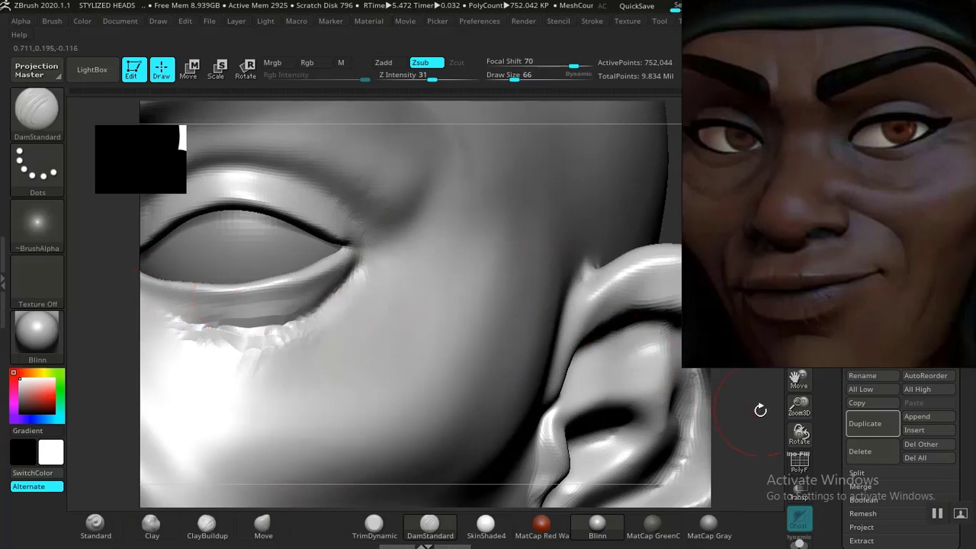
key(f)
drag(539, 248, 638, 316)
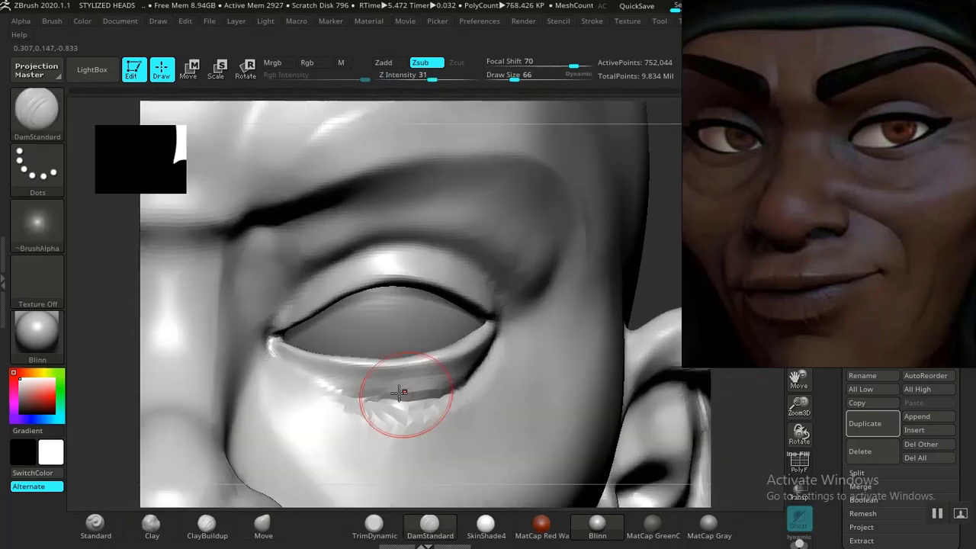
mouse_move(400, 393)
mouse_down()
mouse_move(331, 392)
mouse_move(277, 349)
mouse_up()
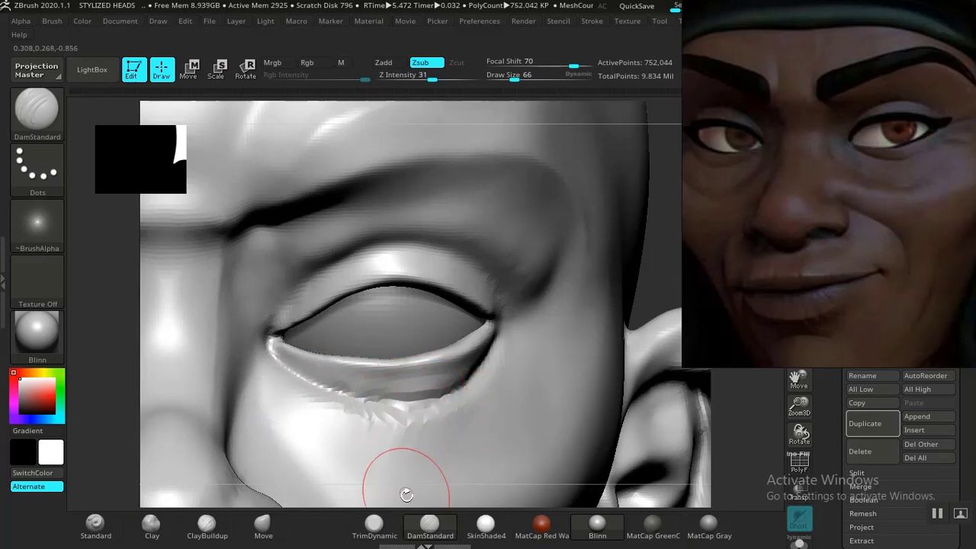
Try to flatten and smooth the area between the lower eyelid and its crease, starting with the TrimDynamic brush.
click(374, 525)
mouse_move(436, 395)
mouse_down()
mouse_move(457, 368)
mouse_move(418, 376)
mouse_up()
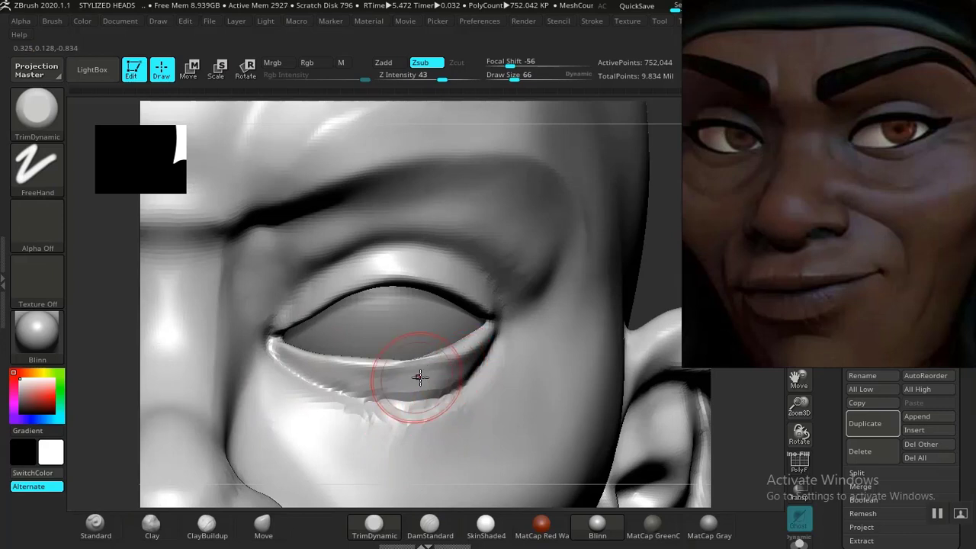
key(ctrl+z)
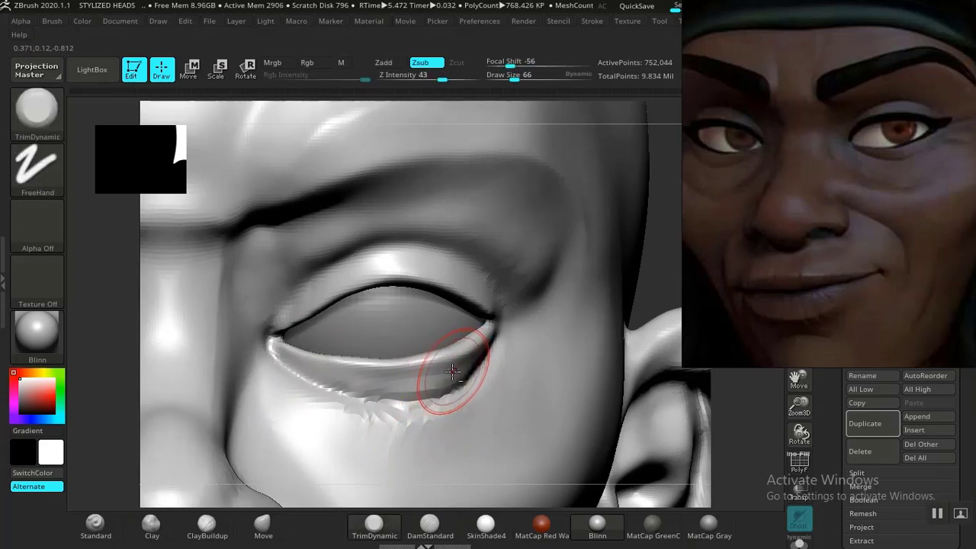
shift+drag(349, 388, 433, 370)
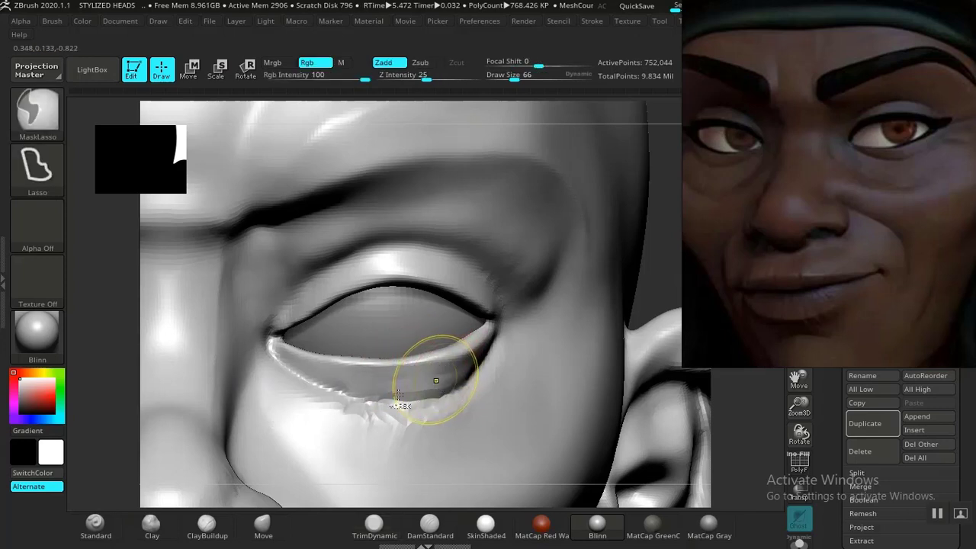
Build up the fold between the lower eyelid and its crease with the ClayBuildup brush and smooth it lightly.
click(207, 524)
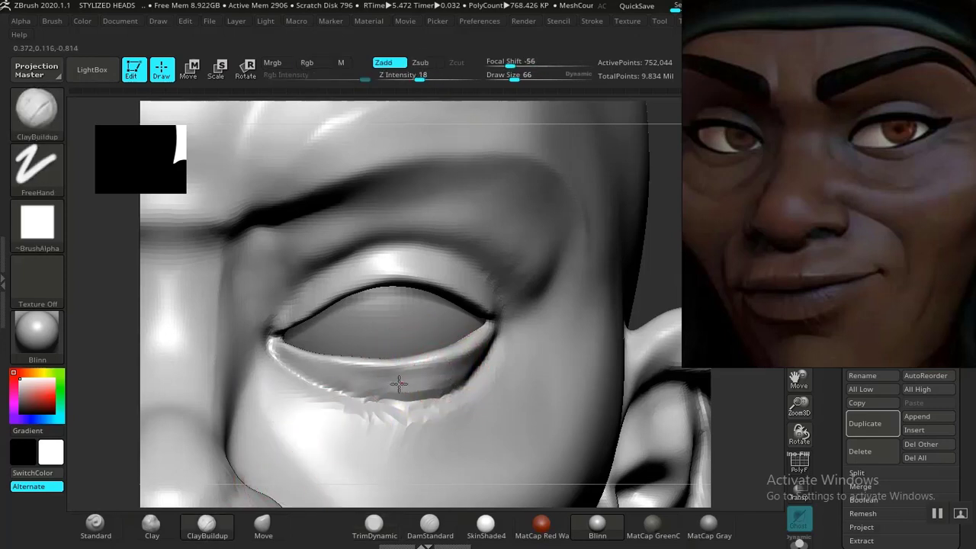
mouse_move(431, 375)
mouse_down()
mouse_move(327, 381)
mouse_move(297, 367)
mouse_up()
key(shift)
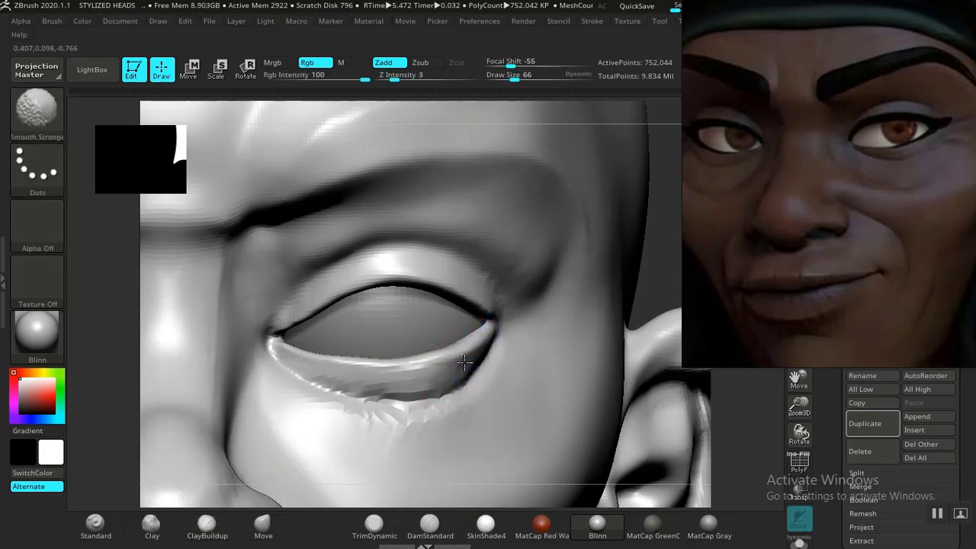
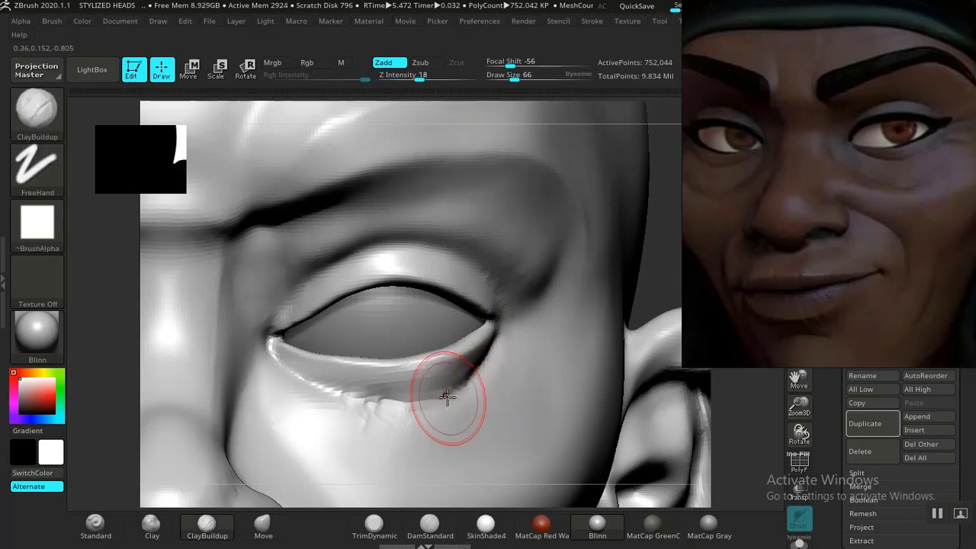
Smooth the rough edge of the under-eye crease and set the DamStandard brush's Z Intensity to 11.
click(430, 524)
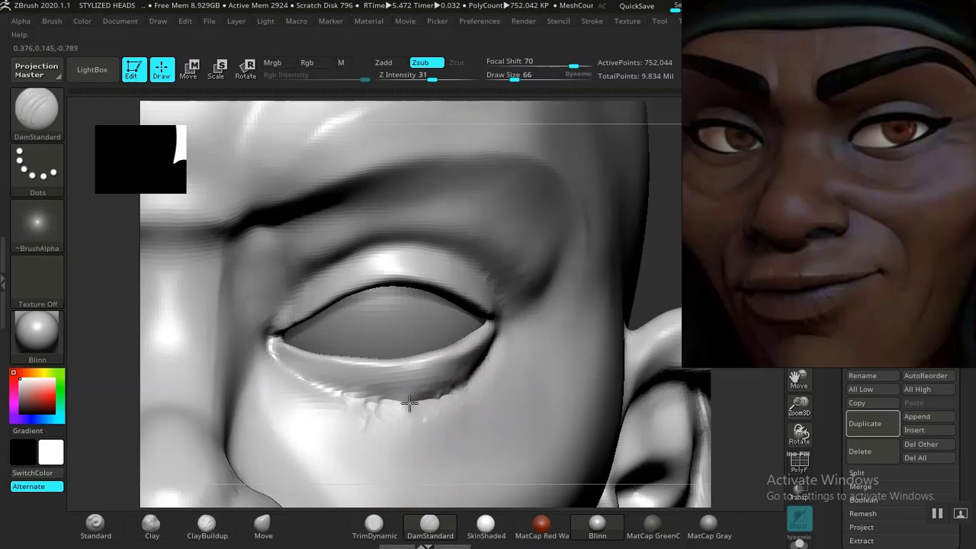
shift+drag(448, 393, 404, 396)
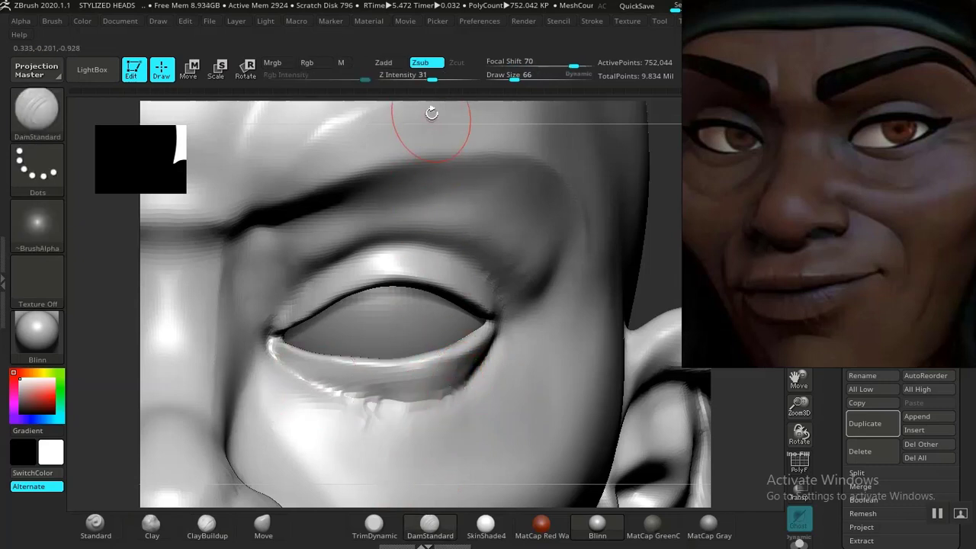
drag(428, 76, 410, 77)
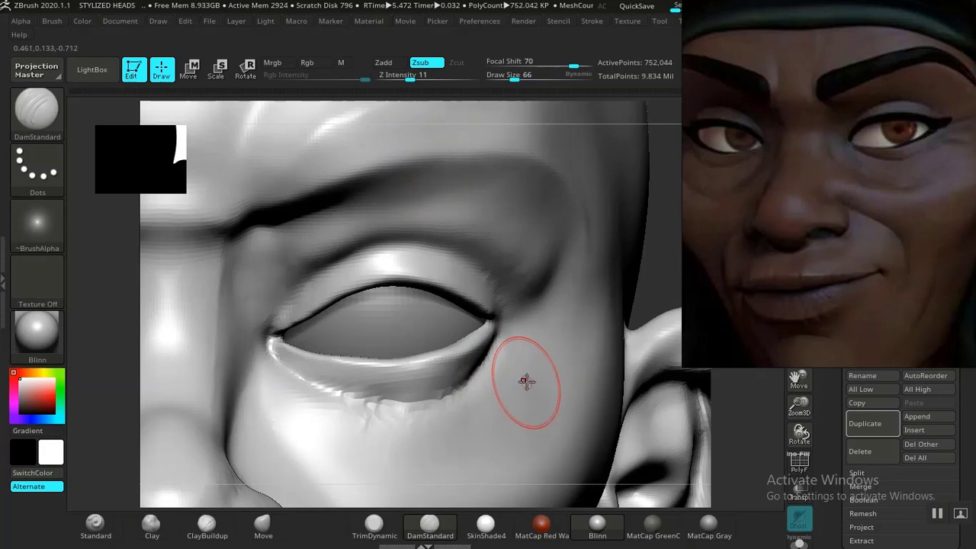
key(f)
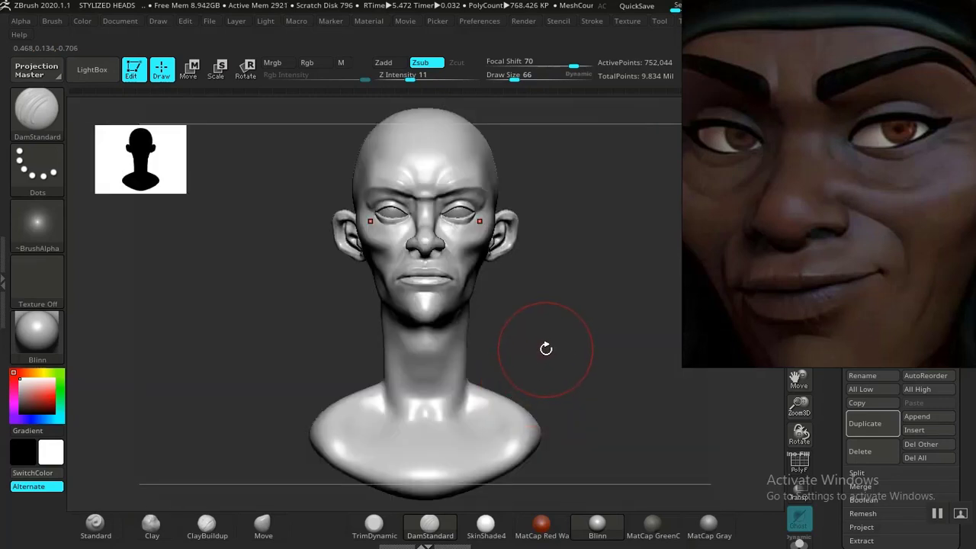
alt+drag(578, 367, 623, 440)
alt+drag(636, 406, 604, 472)
alt+drag(649, 447, 611, 510)
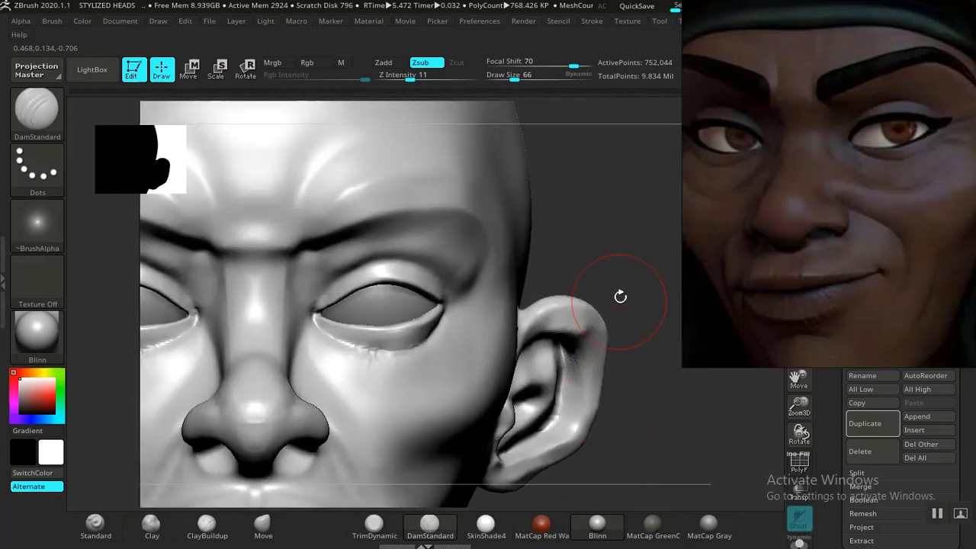
alt+drag(625, 282, 636, 311)
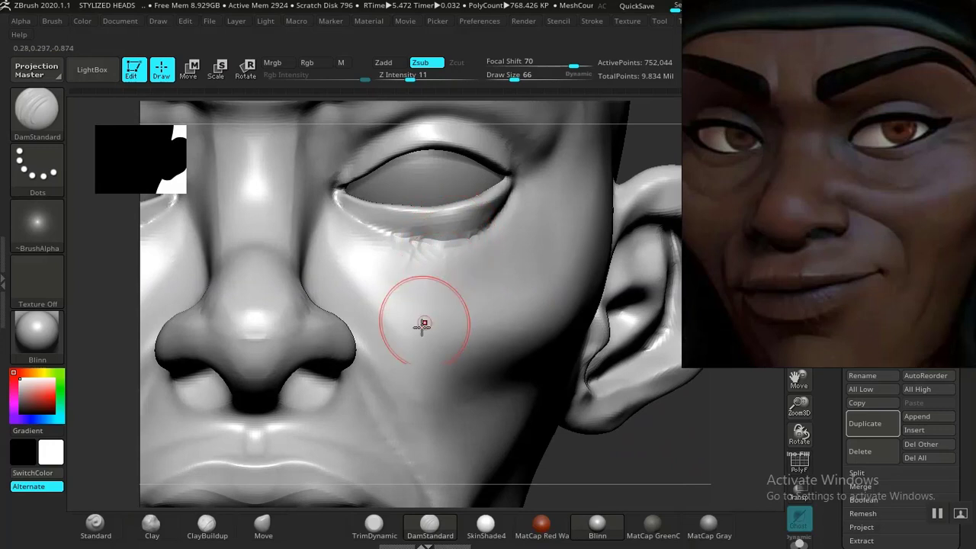
Tighten the crease under the lower eyelid with the Pinch brush and reduce its Draw Size to 30.
click(262, 524)
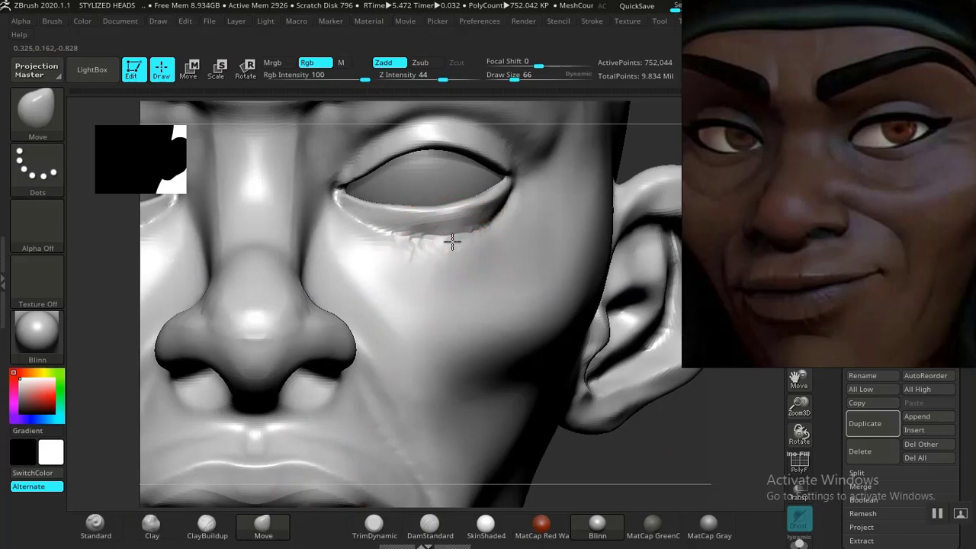
key(b)
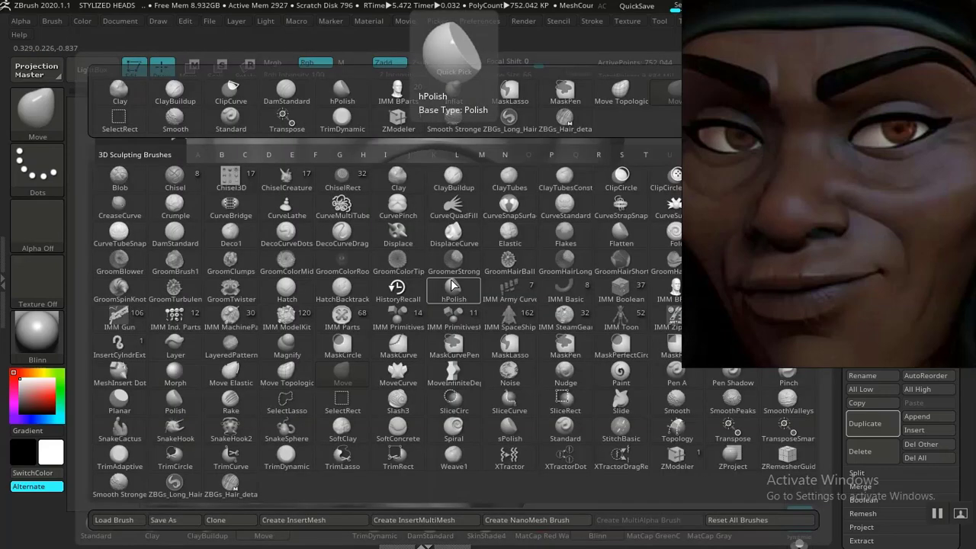
key(p)
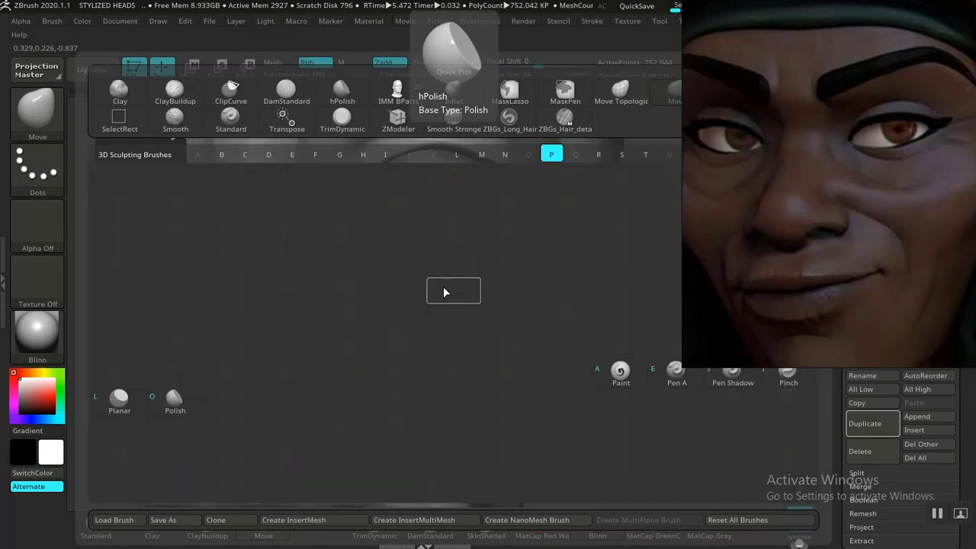
key(i)
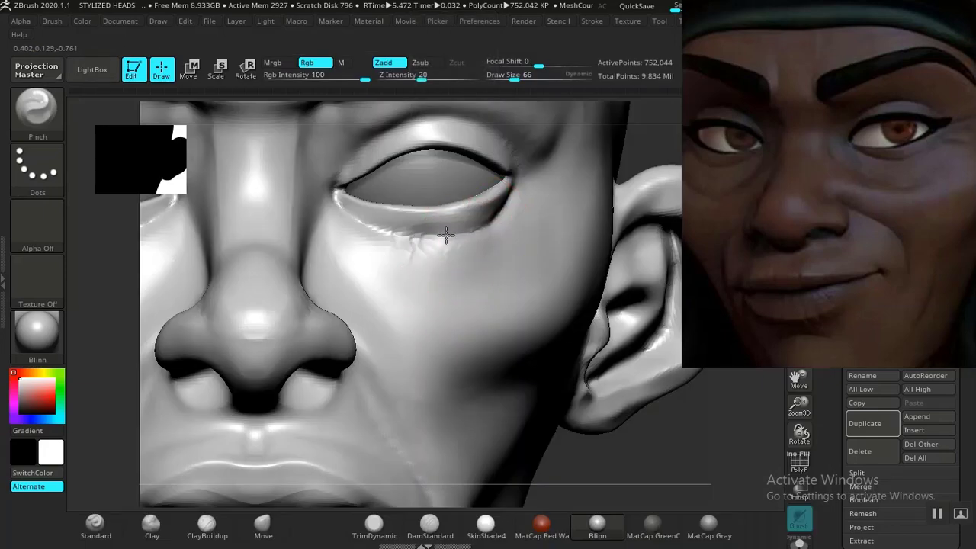
mouse_move(376, 221)
mouse_down()
mouse_move(414, 211)
mouse_move(459, 234)
mouse_move(494, 220)
mouse_up()
key([)
key([)
key([)
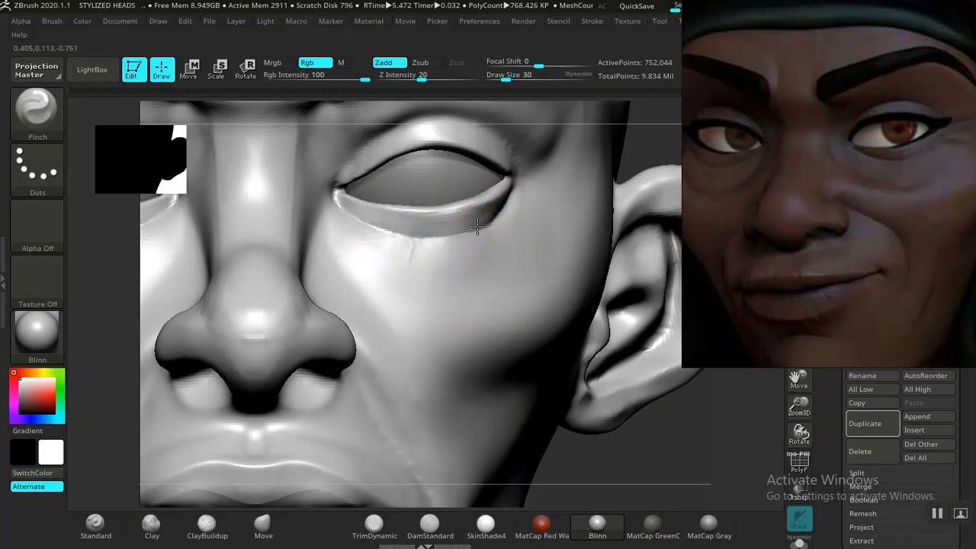
Lightly smooth the outer part of the under-eye crease with the Smooth Stronger brush.
key(f)
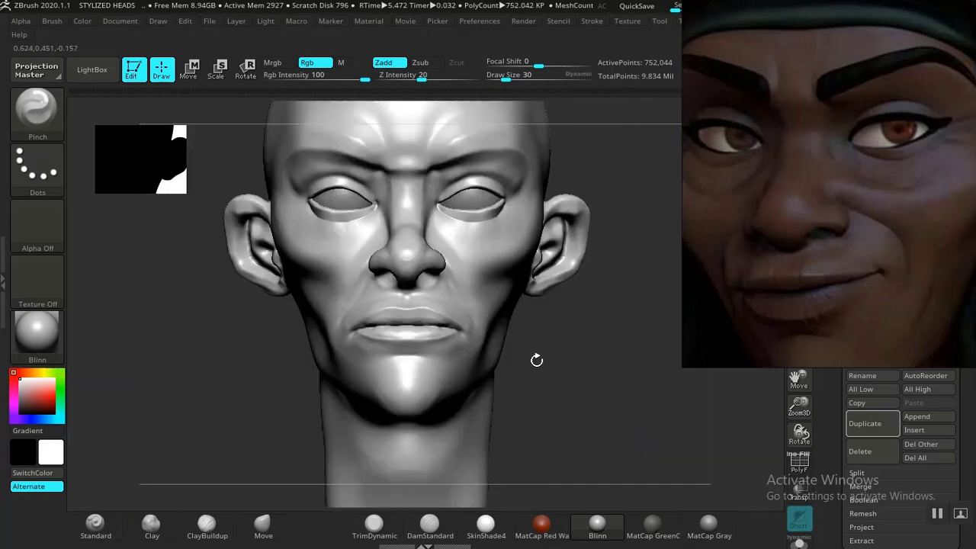
alt+drag(613, 394, 637, 471)
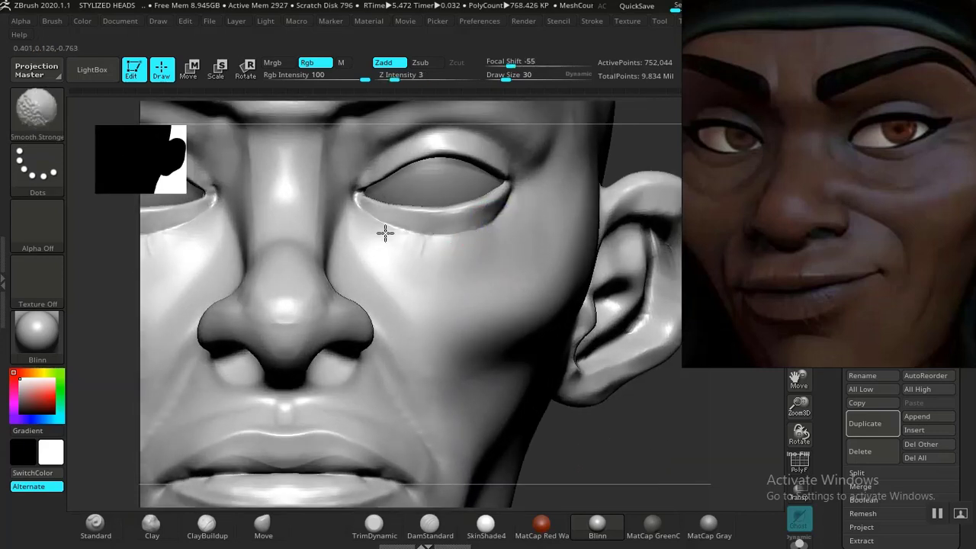
shift+drag(501, 220, 487, 225)
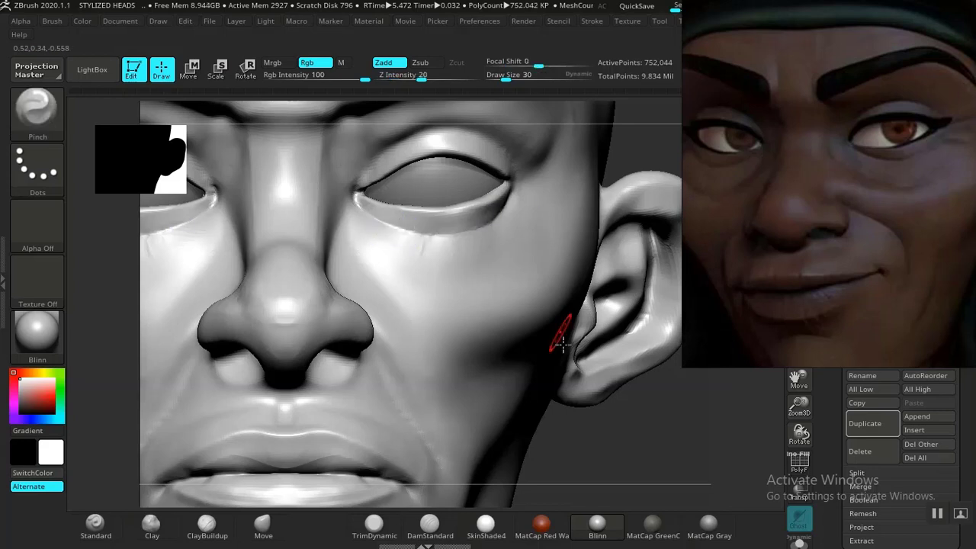
Deepen the crease above the upper eyelid with the DamStandard brush at Z Intensity 19 and Draw Size 54.
key(f)
alt+drag(556, 330, 561, 318)
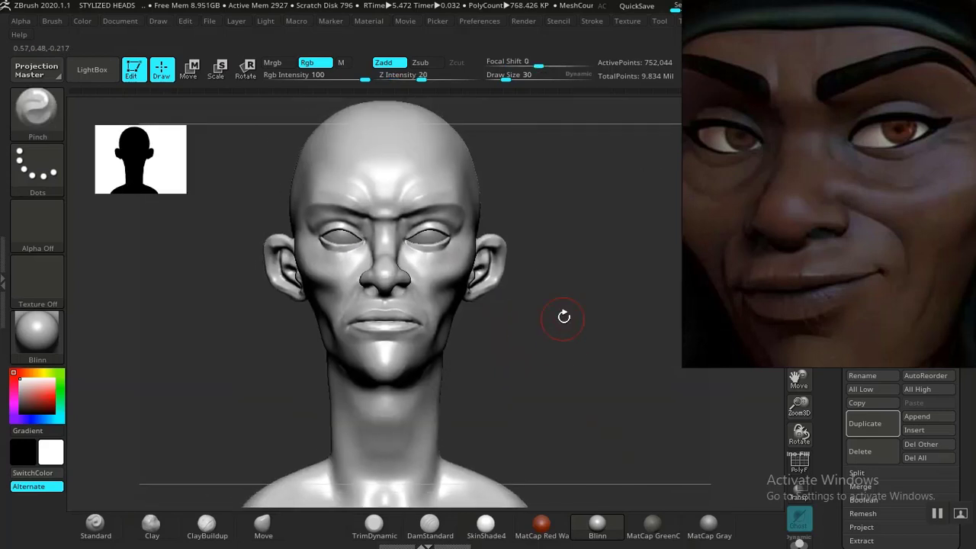
alt+drag(581, 366, 583, 360)
alt+drag(599, 206, 622, 367)
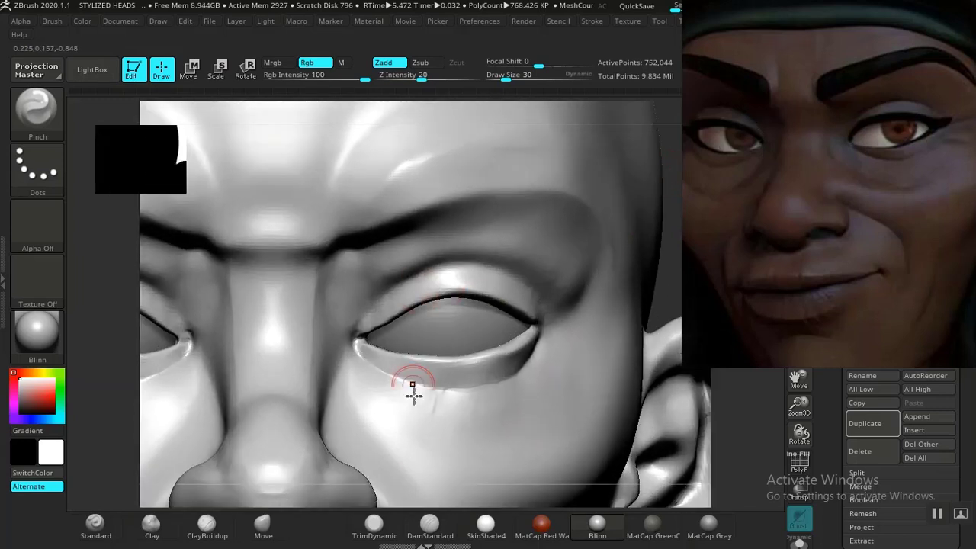
click(429, 524)
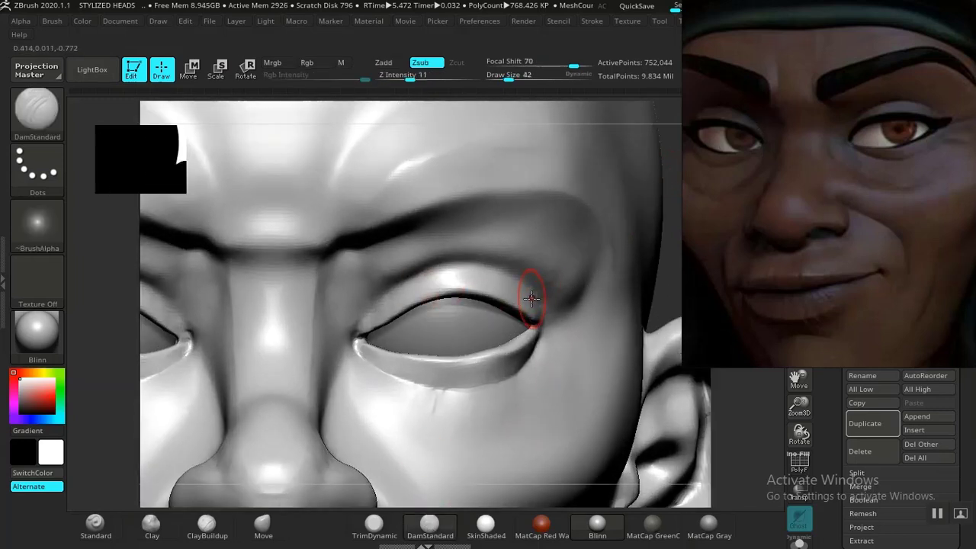
click(420, 78)
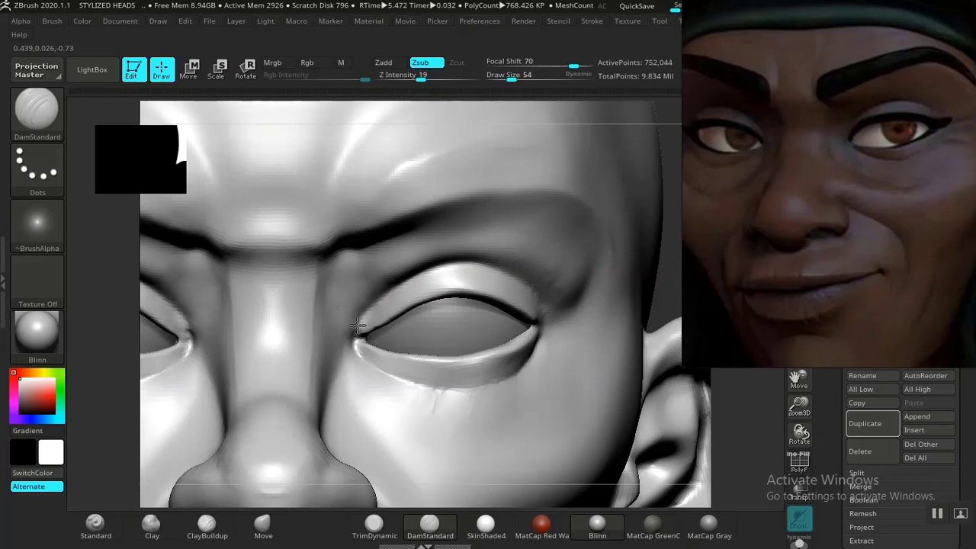
drag(375, 299, 494, 263)
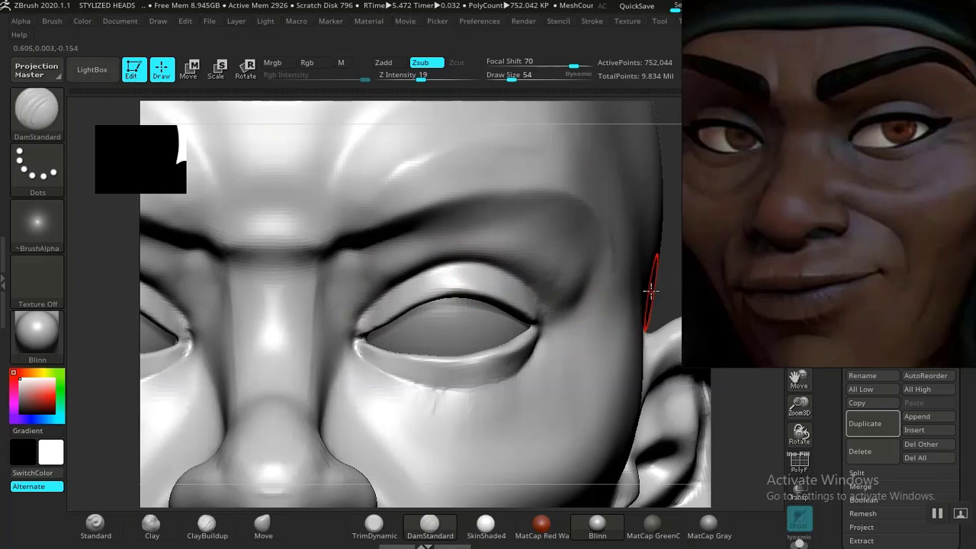
Smooth the area beside the outer eye corner and carve the crease from that corner down below the lower eyelid.
key(shift)
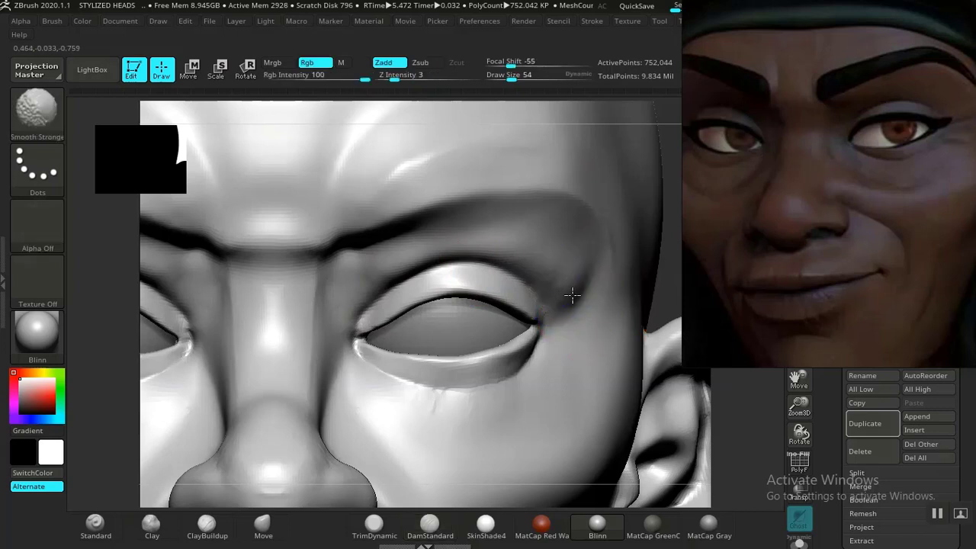
shift+drag(572, 295, 566, 293)
mouse_move(653, 312)
mouse_down()
mouse_move(579, 314)
mouse_move(520, 298)
mouse_up()
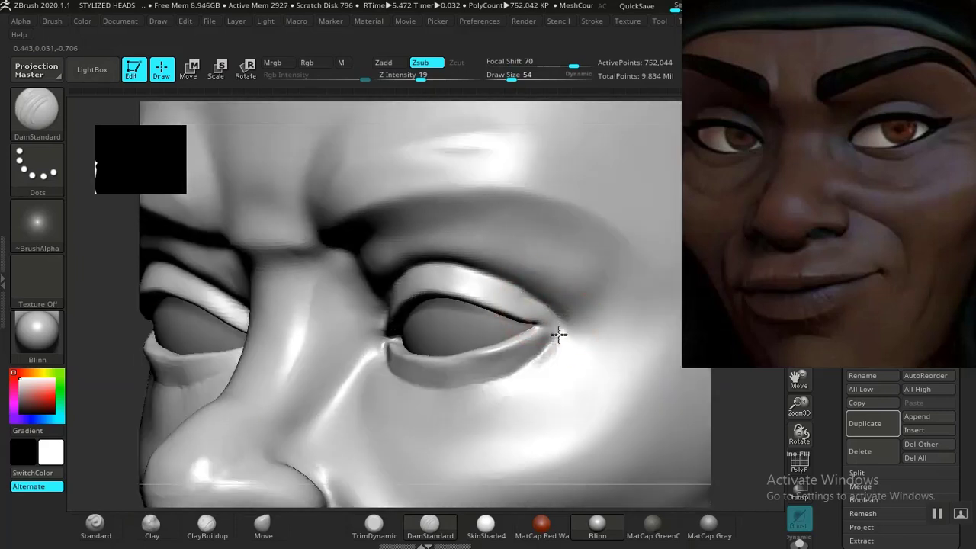
drag(558, 335, 533, 372)
Shape the area between the inner eye corner and the nose bridge, using the Standard brush with Z Intensity 16.
key(f)
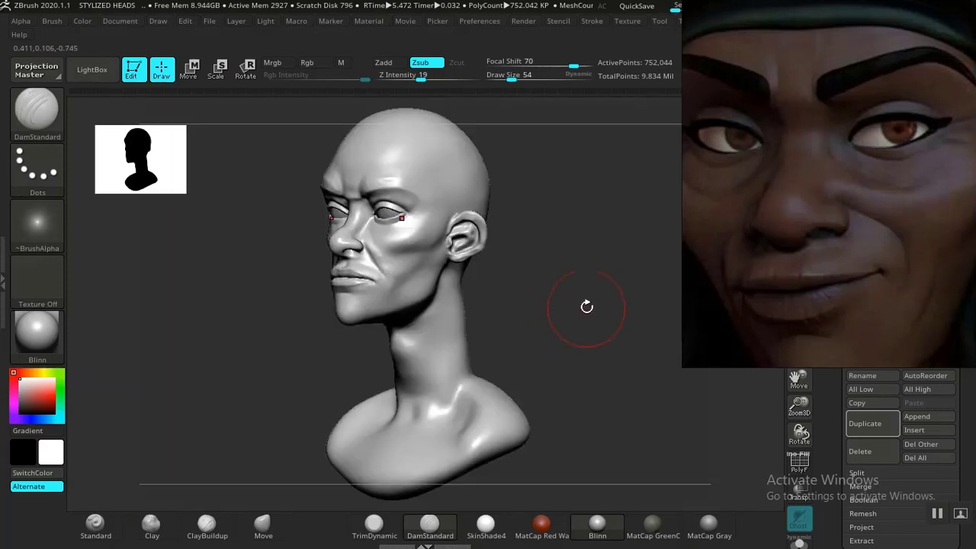
mouse_move(586, 305)
shift+mouse_down()
mouse_move(581, 317)
mouse_move(559, 320)
mouse_move(577, 318)
mouse_move(584, 427)
mouse_move(614, 343)
mouse_move(593, 385)
mouse_move(623, 395)
mouse_move(634, 416)
shift+mouse_up()
mouse_move(633, 417)
mouse_down()
mouse_move(606, 402)
mouse_move(636, 407)
mouse_move(652, 376)
mouse_move(629, 380)
mouse_up()
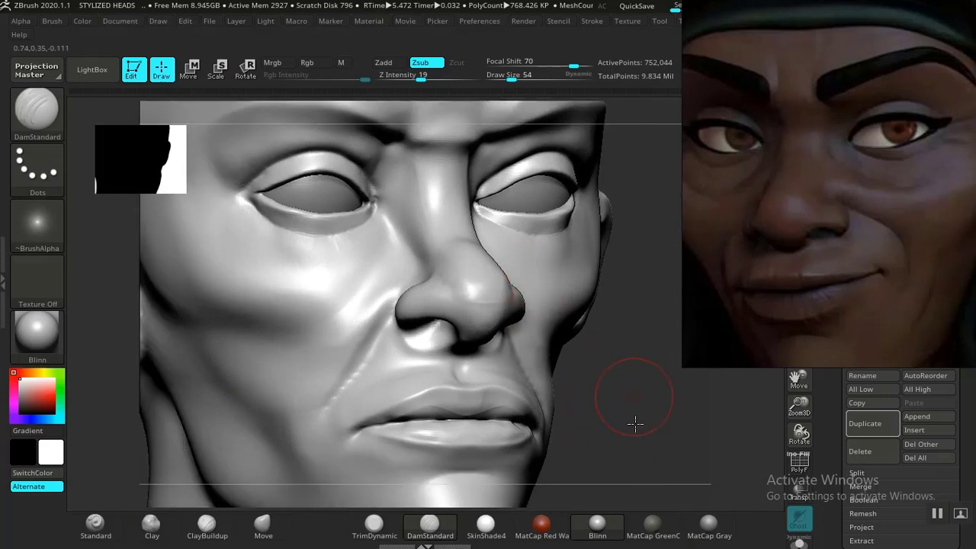
mouse_move(635, 422)
mouse_down()
mouse_move(658, 445)
mouse_move(648, 460)
mouse_up()
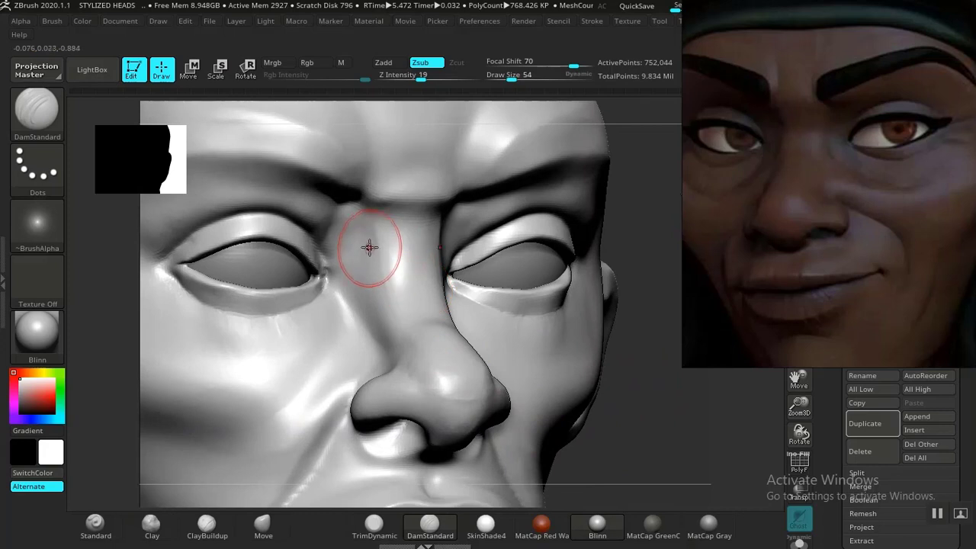
drag(368, 253, 369, 290)
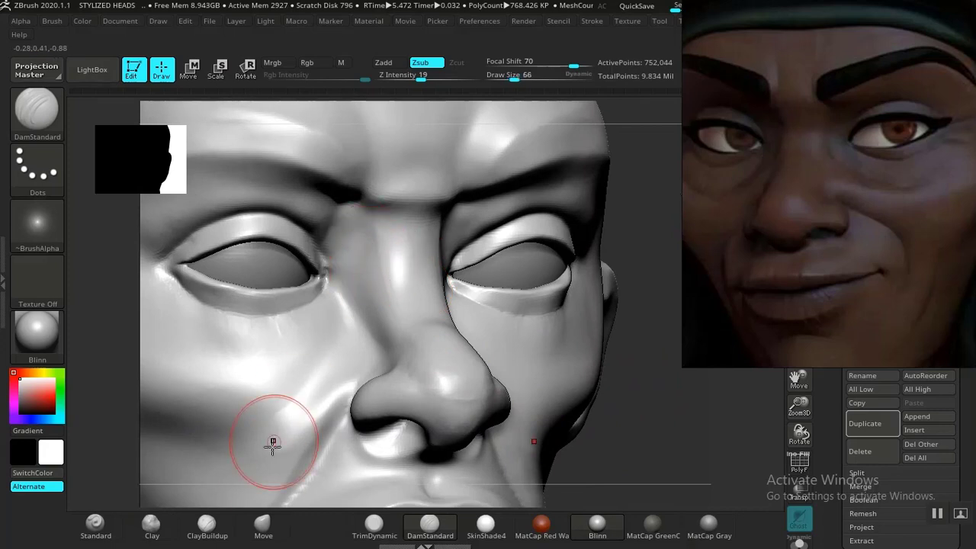
click(108, 534)
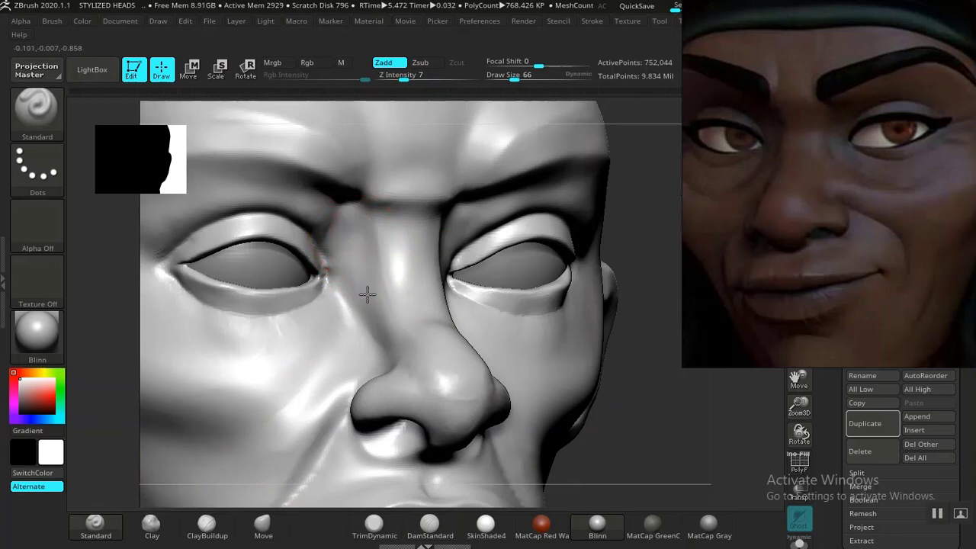
drag(366, 260, 363, 280)
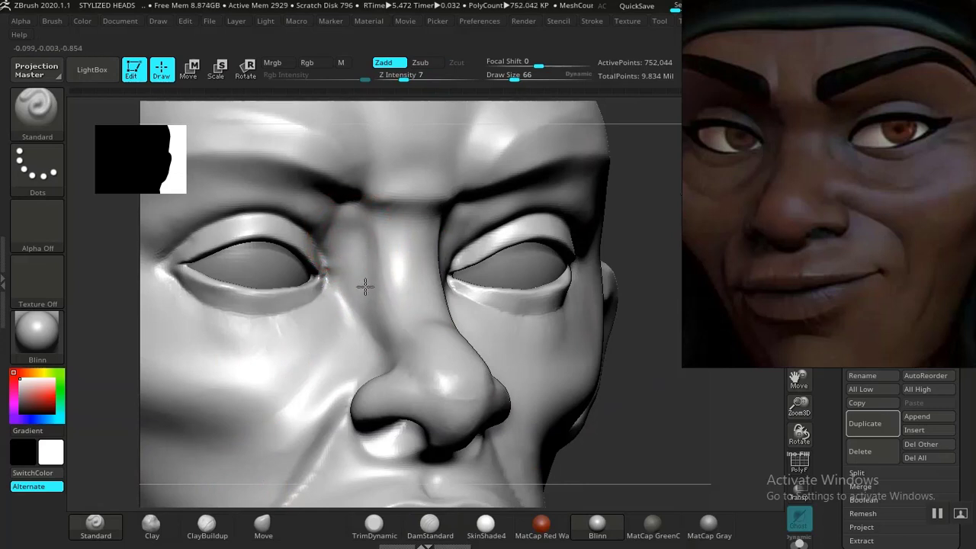
drag(403, 78, 417, 79)
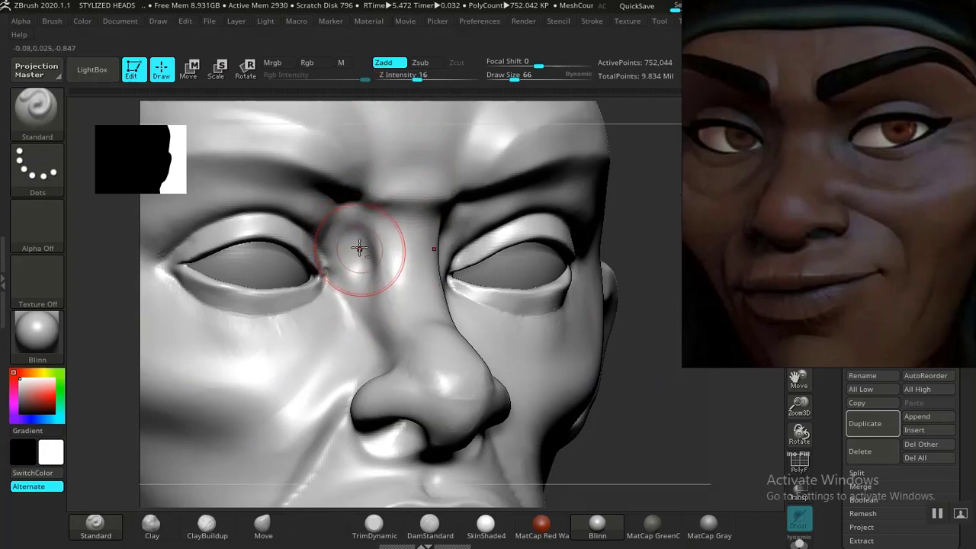
Set the smoothing brush's Z Intensity to 12, then deepen and soften the groove beside the nose bridge.
key(shift)
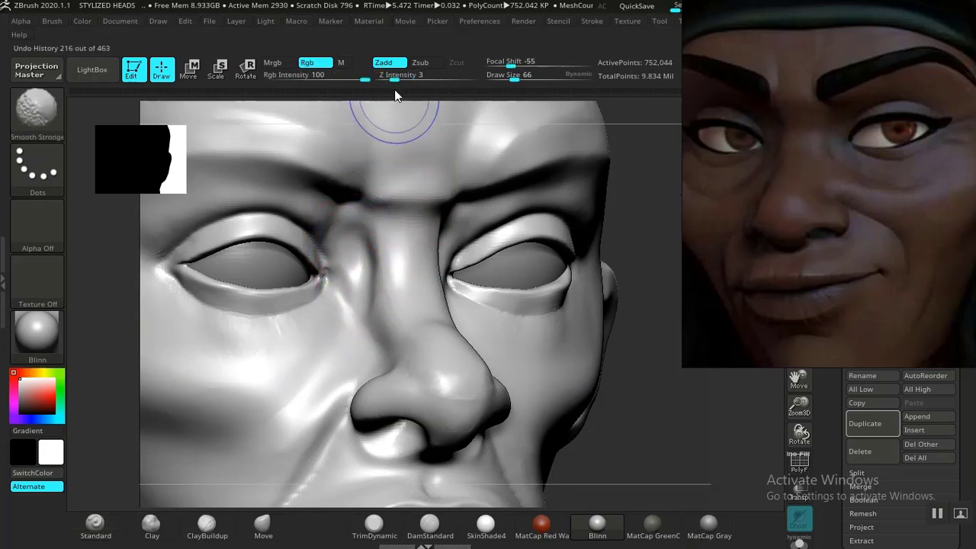
drag(394, 78, 412, 78)
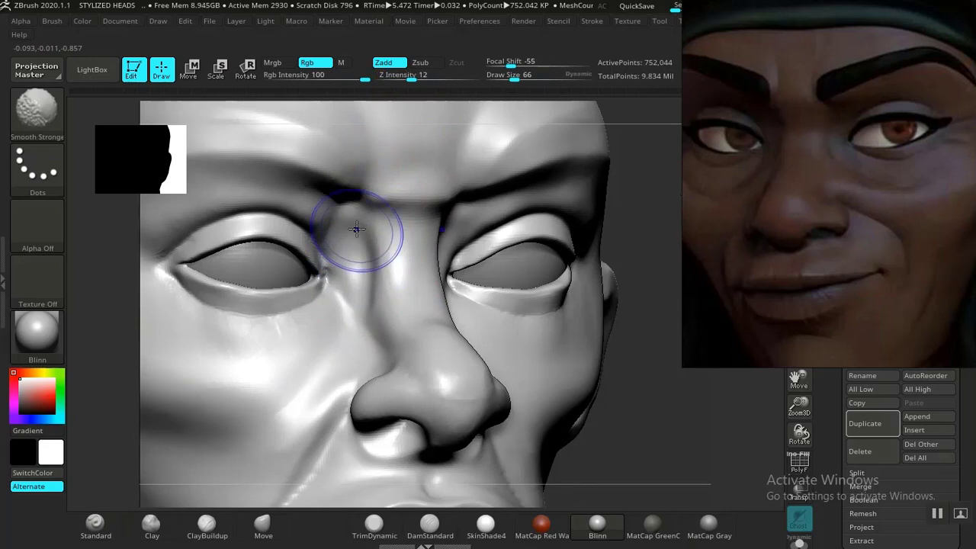
mouse_move(357, 228)
shift+mouse_down()
mouse_move(414, 338)
mouse_move(374, 305)
shift+mouse_up()
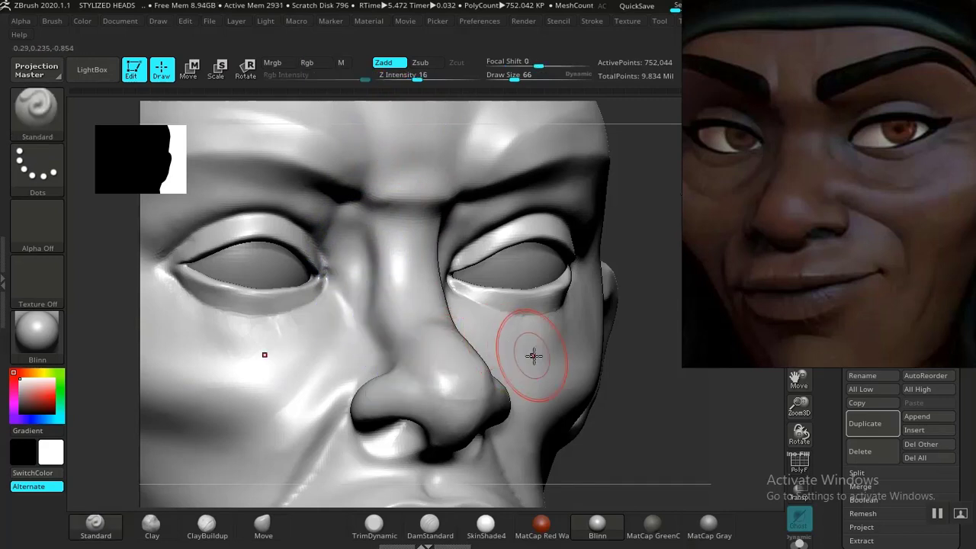
mouse_move(664, 420)
mouse_down()
mouse_move(683, 404)
mouse_move(462, 342)
mouse_move(374, 246)
mouse_up()
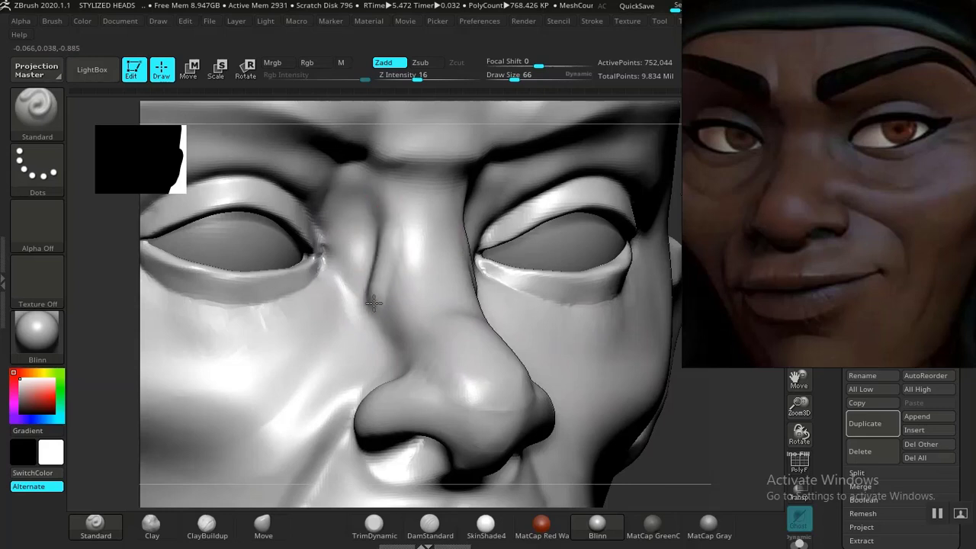
mouse_move(369, 315)
shift+mouse_down()
mouse_move(388, 257)
mouse_move(392, 270)
shift+mouse_up()
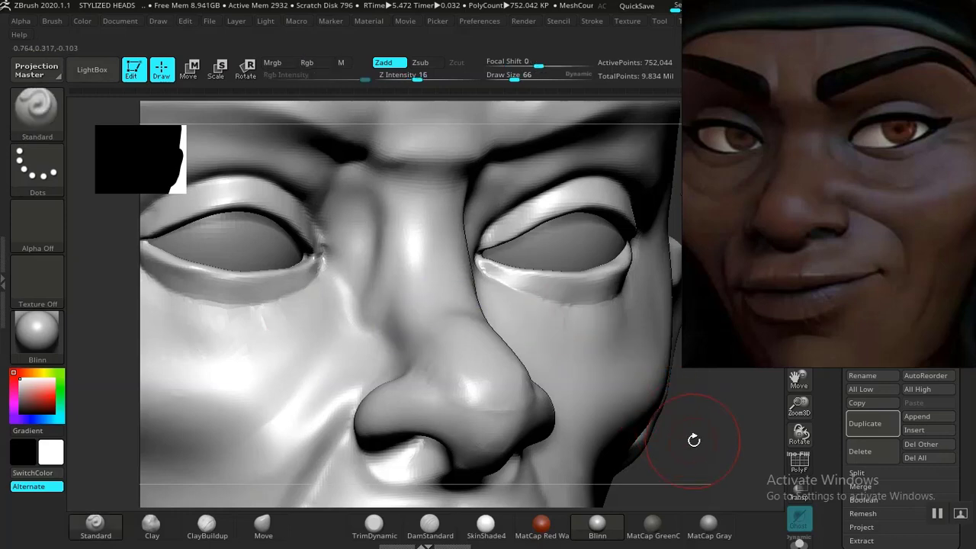
Carve a groove along the side of the nose with DamStandard at Z Intensity 26 and Draw Size 86, then smooth its edges.
key(f)
mouse_move(693, 440)
mouse_down()
mouse_move(610, 355)
mouse_move(524, 332)
mouse_up()
alt+drag(571, 403, 589, 426)
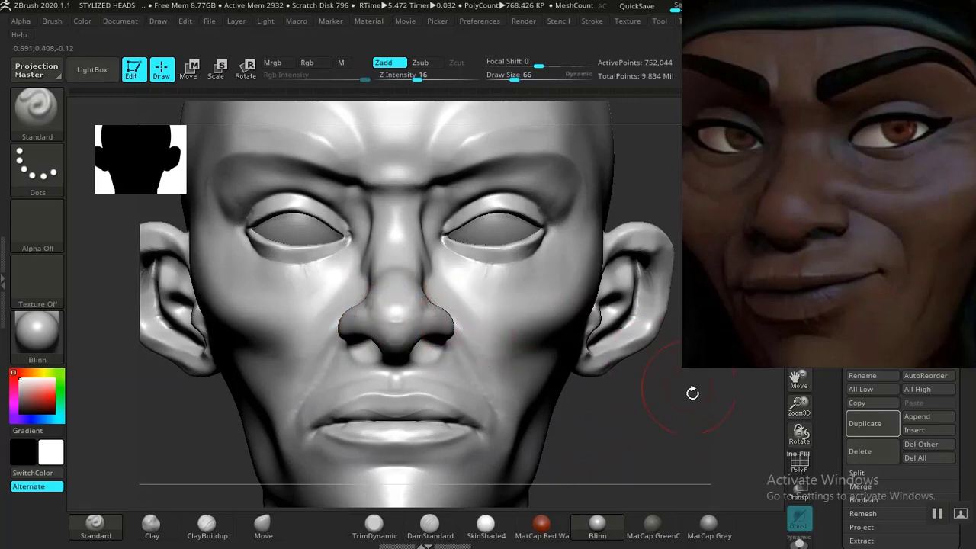
drag(716, 421, 661, 389)
mouse_move(680, 446)
mouse_down()
mouse_move(688, 468)
mouse_move(671, 457)
mouse_up()
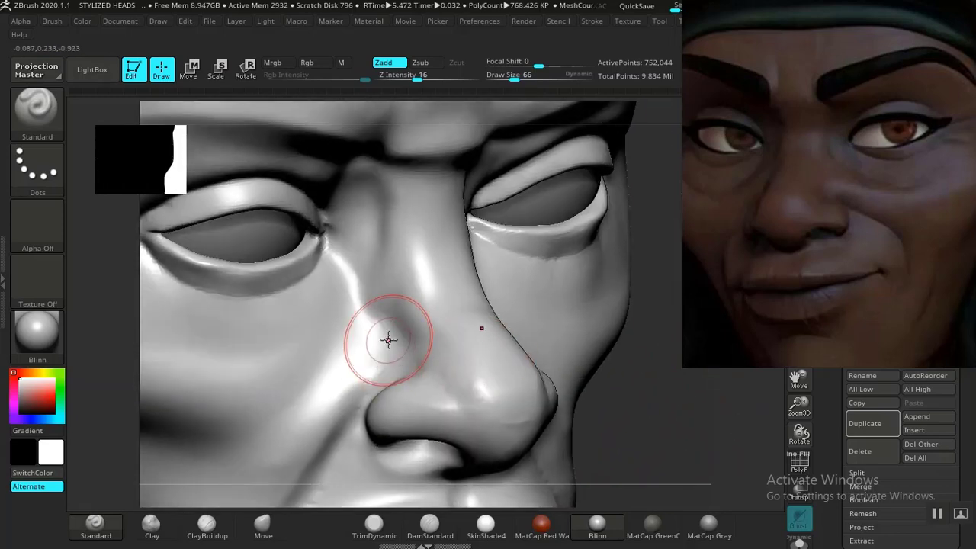
click(430, 524)
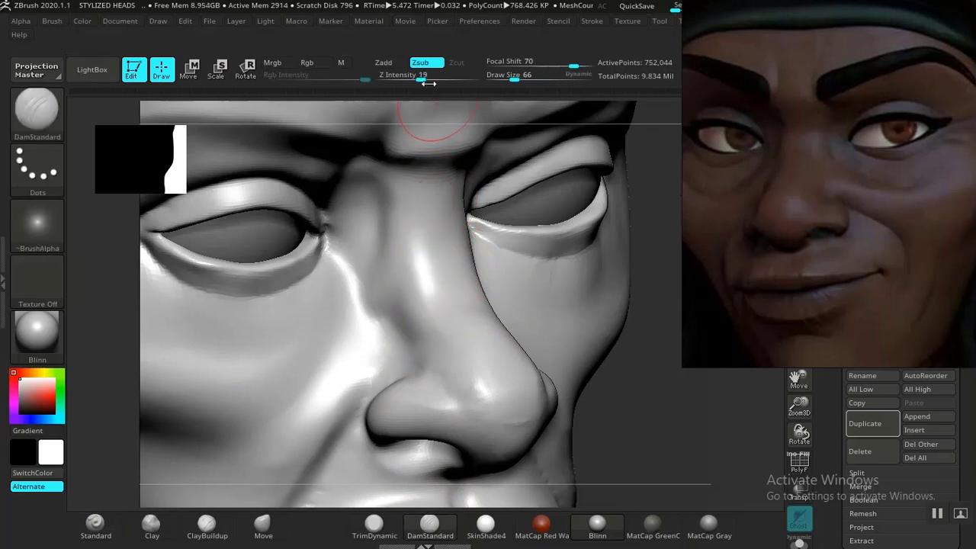
drag(421, 77, 428, 77)
key(])
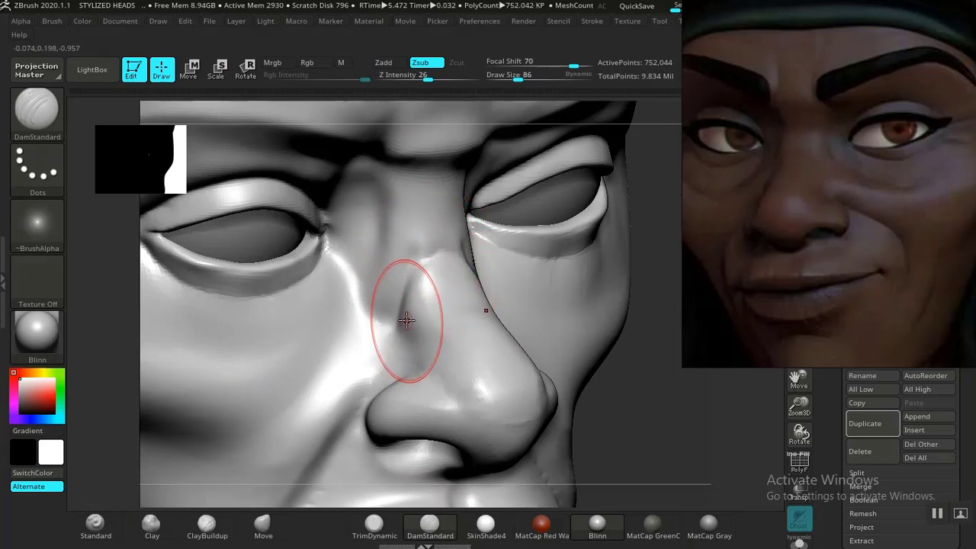
shift+drag(420, 266, 427, 256)
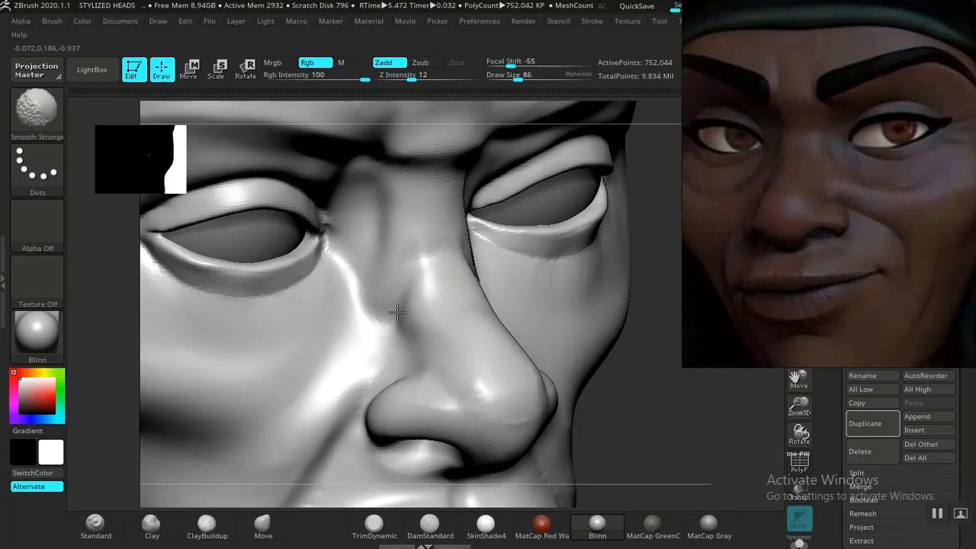
Build up the middle of the nose bridge with the ClayBuildup brush and smooth the added volume.
key(f)
mouse_move(648, 434)
mouse_down()
mouse_move(632, 415)
mouse_move(646, 456)
mouse_move(632, 388)
mouse_move(620, 424)
mouse_move(636, 412)
mouse_move(631, 429)
mouse_move(647, 413)
mouse_move(649, 427)
mouse_move(684, 442)
mouse_move(568, 407)
mouse_up()
click(206, 525)
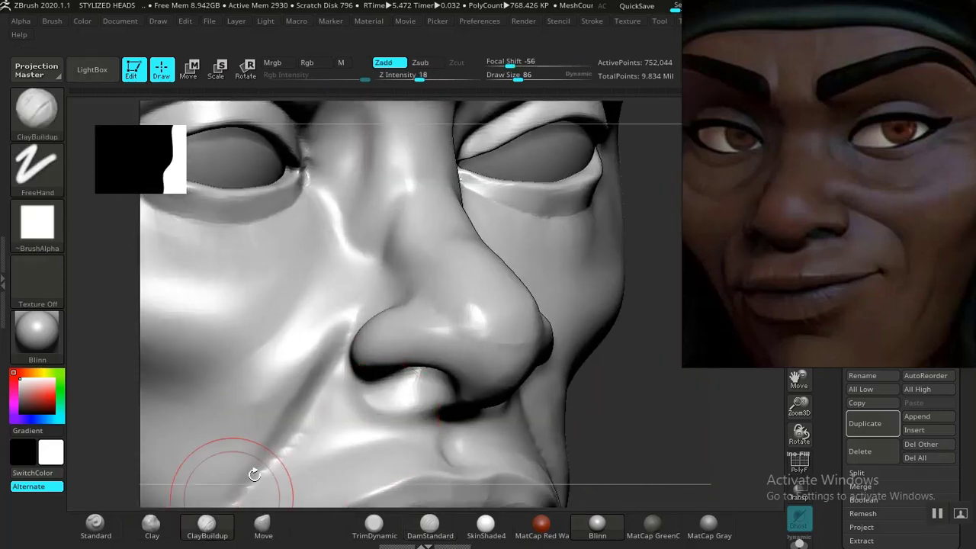
drag(426, 245, 441, 210)
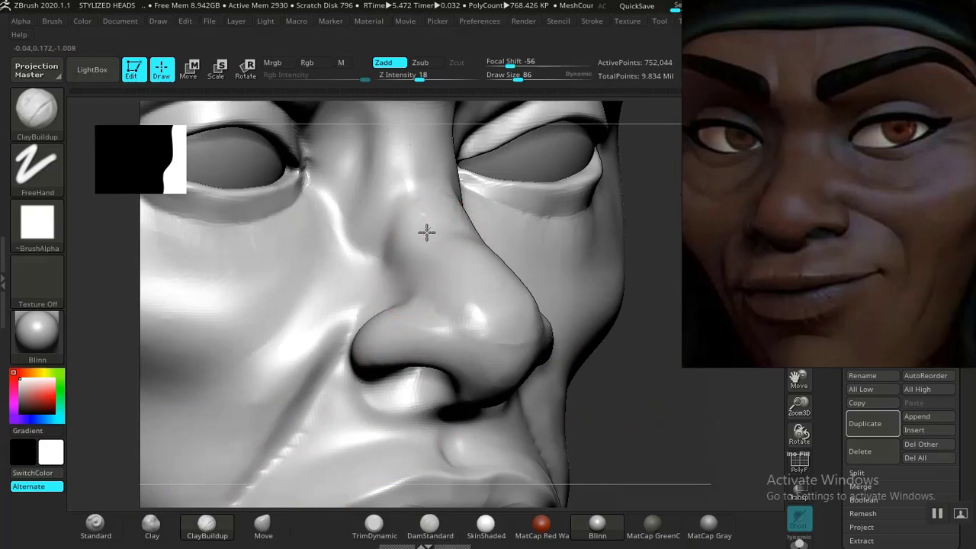
key(shift)
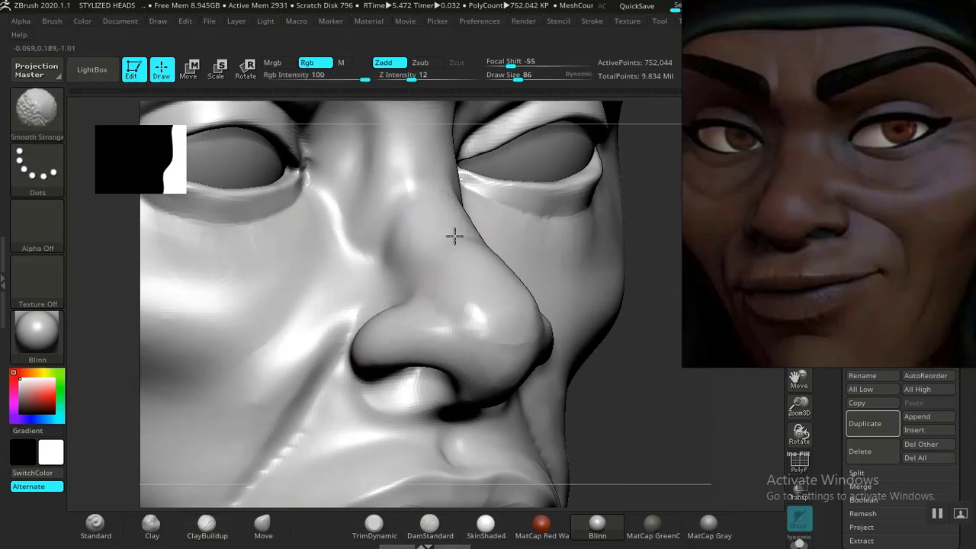
Smooth the side of the nose bridge and the far cheek contour with the smoothing brush at Z Intensity 12.
shift+drag(454, 236, 435, 261)
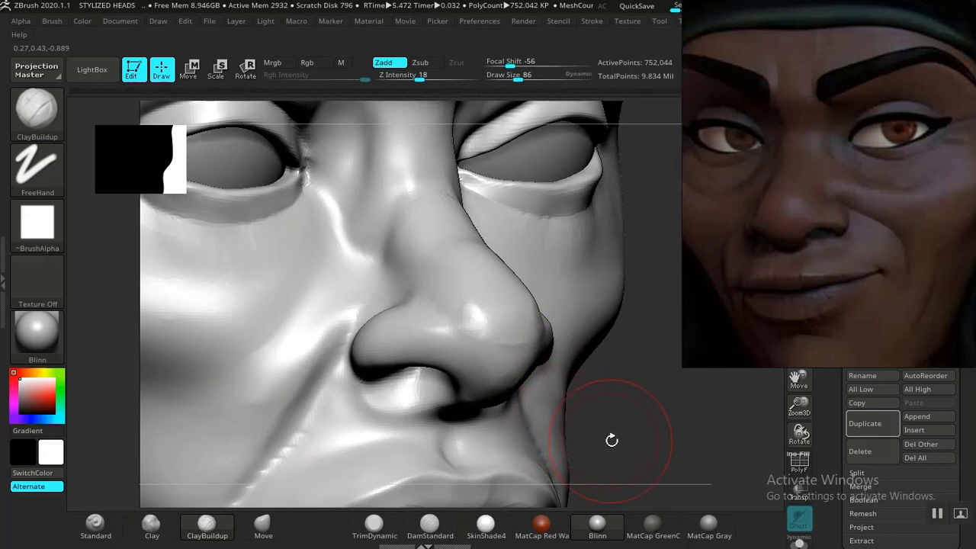
key(shift)
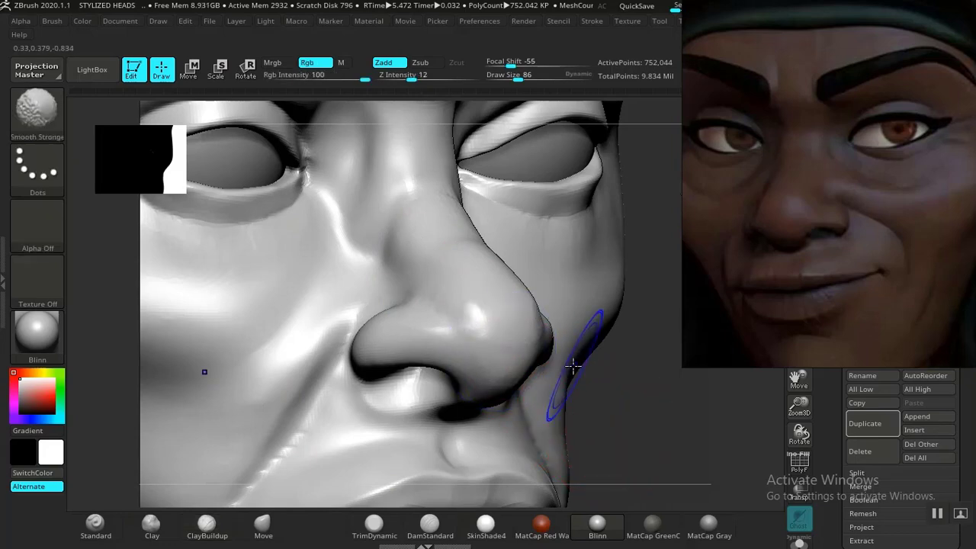
Build up the base of the nostril wing with ClayBuildup, smooth it, and cut its crease using DamStandard at Z Intensity 26.
mouse_move(660, 419)
mouse_down()
mouse_move(679, 424)
mouse_move(683, 414)
mouse_move(639, 407)
mouse_move(660, 344)
mouse_move(649, 420)
mouse_up()
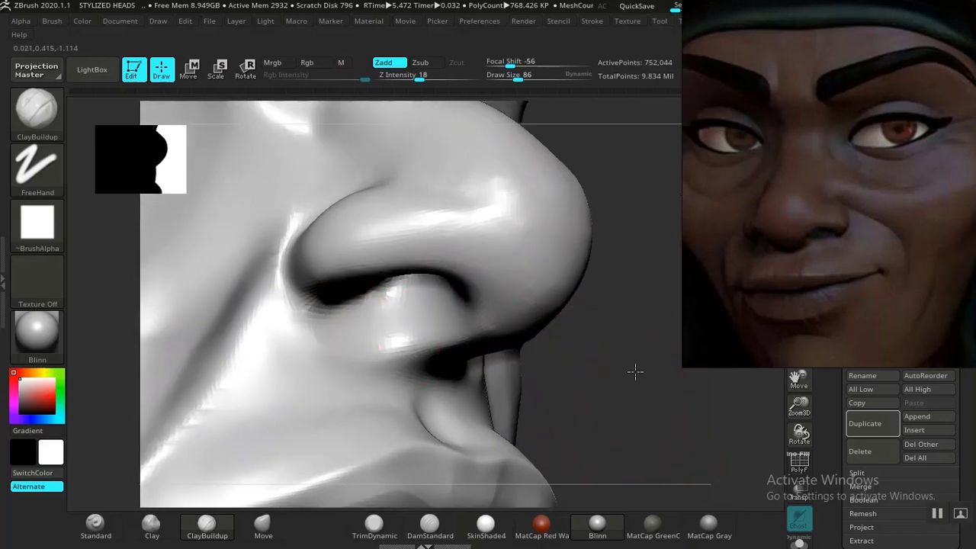
mouse_move(634, 371)
mouse_down()
mouse_move(366, 298)
mouse_move(332, 310)
mouse_move(353, 336)
mouse_move(333, 328)
mouse_up()
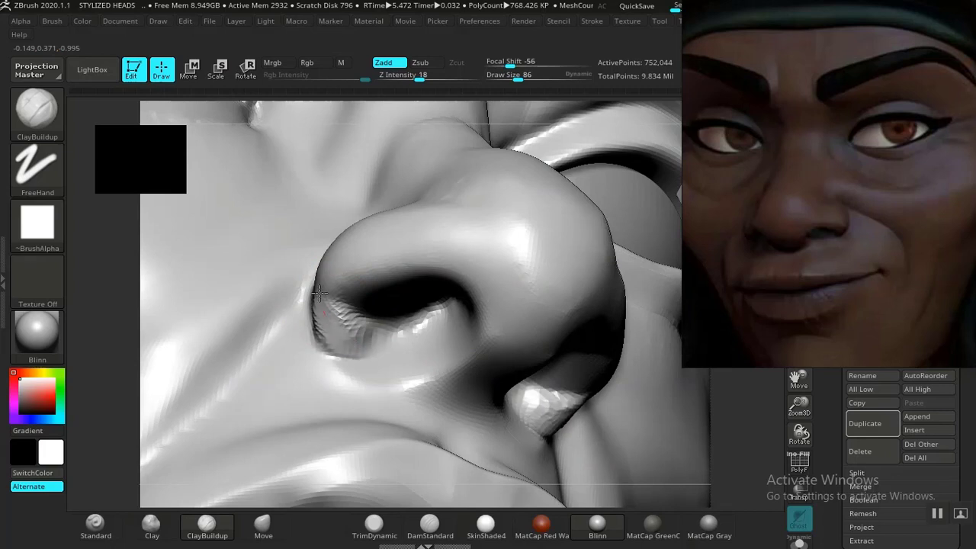
mouse_move(320, 293)
mouse_down()
mouse_move(353, 337)
mouse_move(337, 343)
mouse_move(323, 322)
mouse_move(333, 321)
mouse_up()
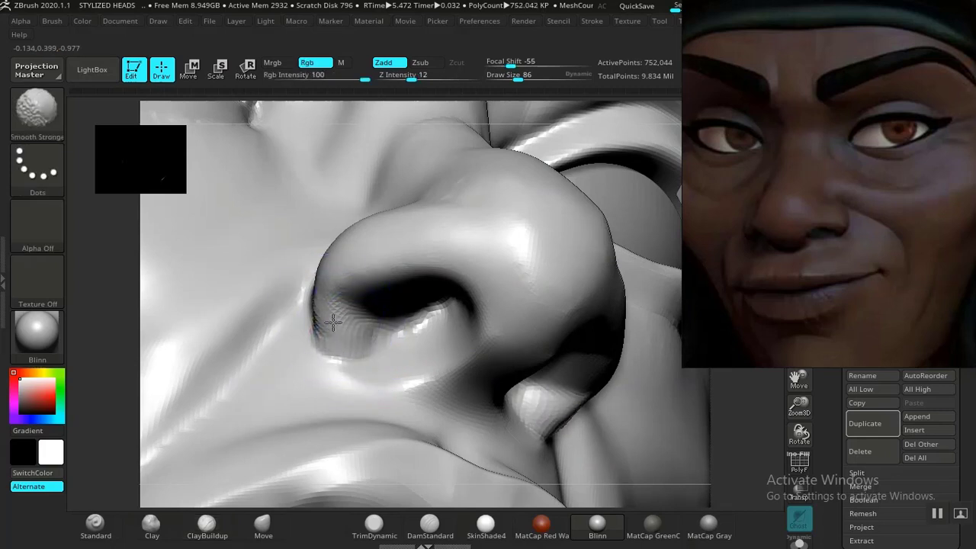
click(426, 526)
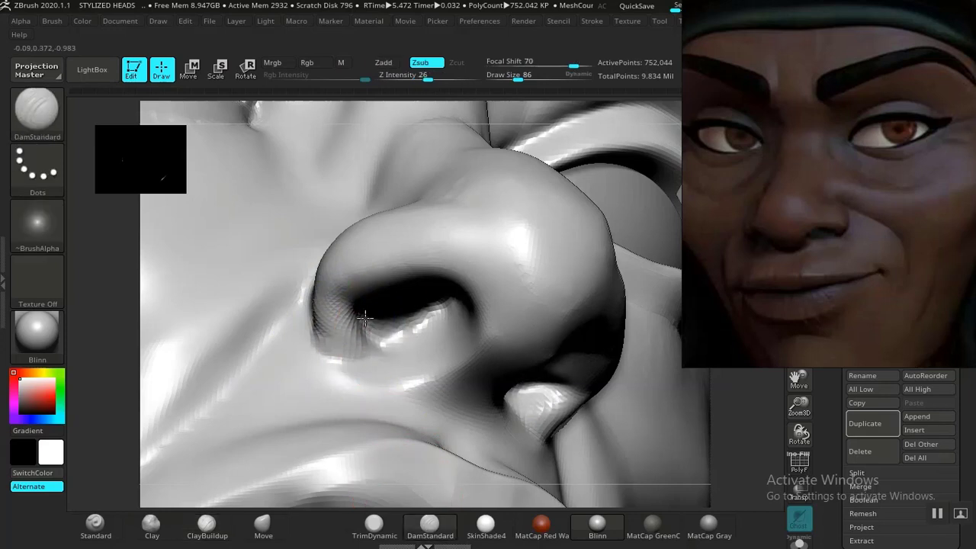
mouse_move(315, 327)
mouse_down()
mouse_move(325, 339)
mouse_move(316, 314)
mouse_move(335, 344)
mouse_move(329, 360)
mouse_up()
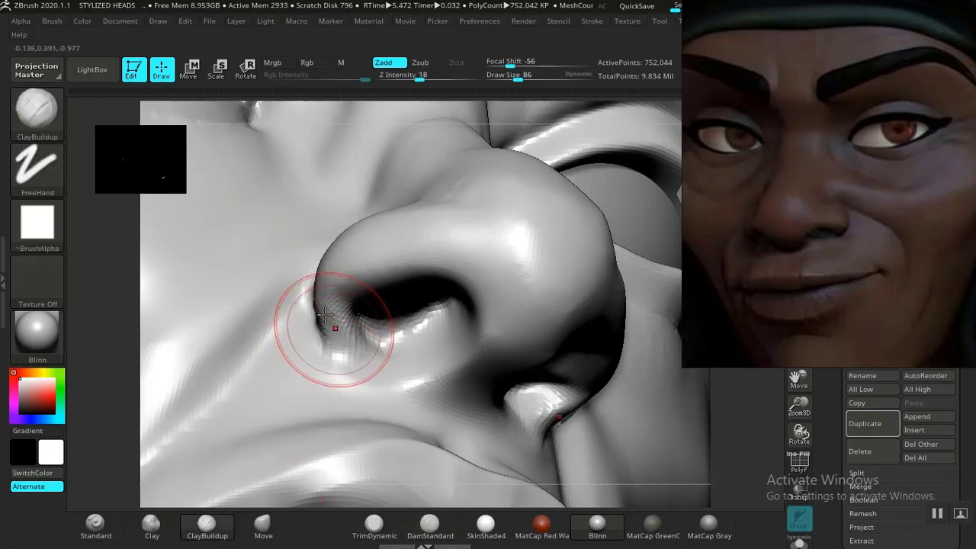
Reshape the underside of the nose in profile using the Move brush at Draw Size 98.
mouse_move(763, 462)
mouse_down()
mouse_move(601, 370)
mouse_move(592, 403)
mouse_move(553, 409)
mouse_move(596, 494)
mouse_up()
key(f)
drag(654, 435, 734, 427)
alt+drag(520, 392, 565, 397)
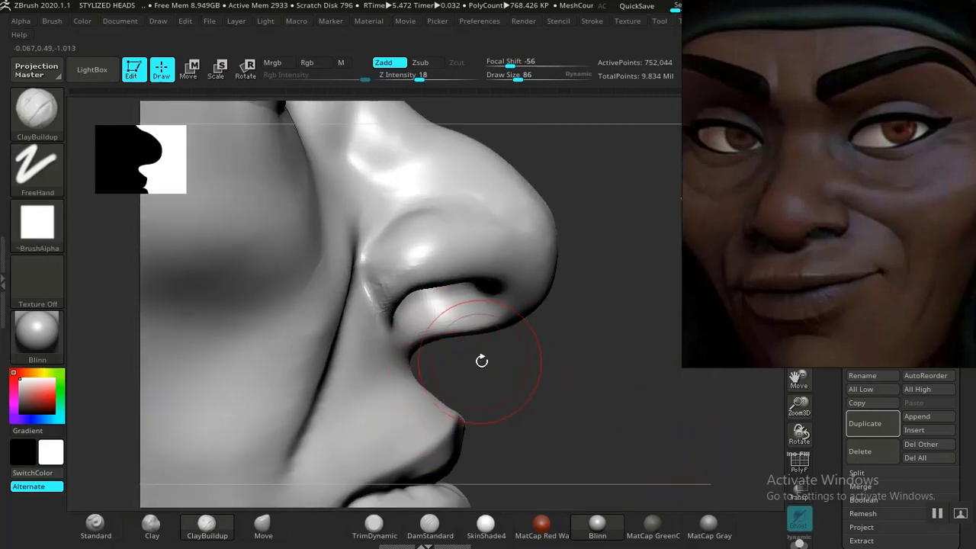
click(262, 523)
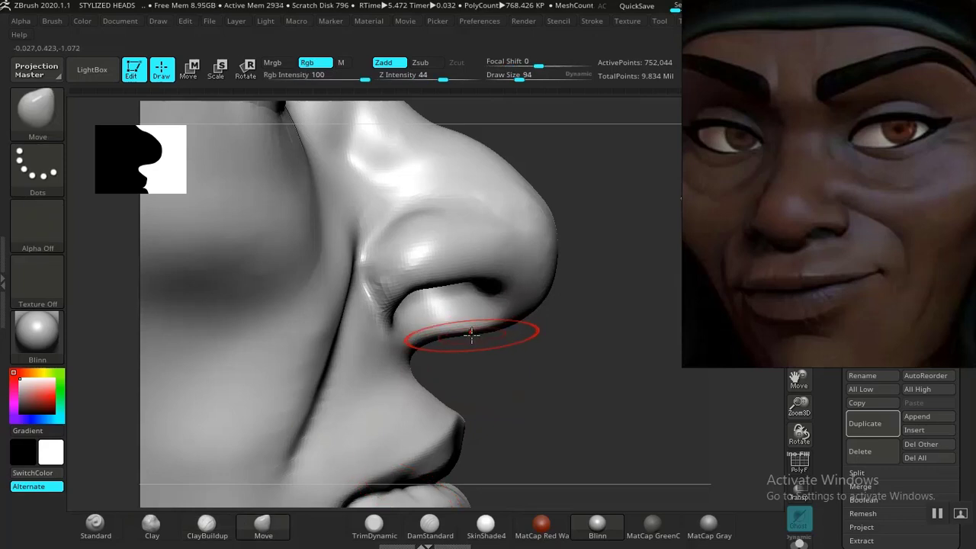
key(bracketright)
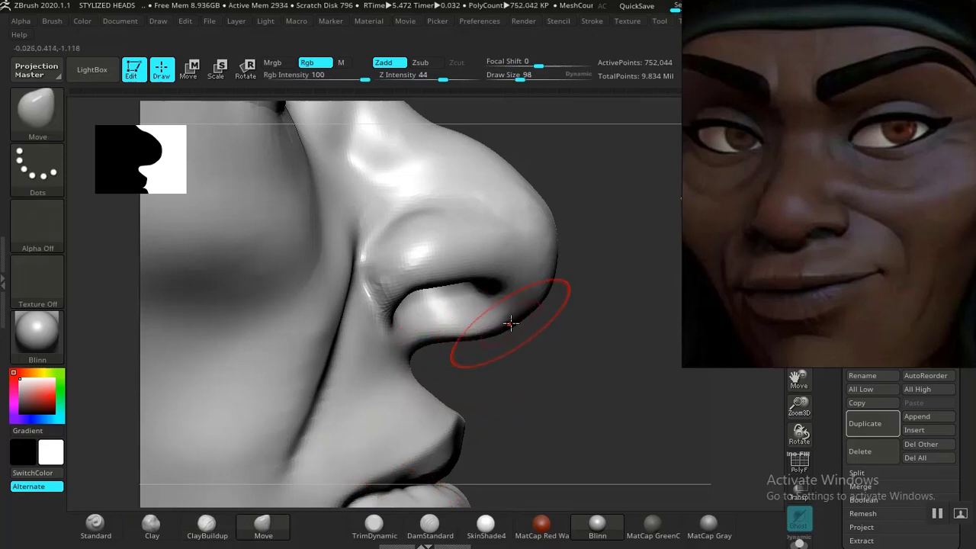
key(shift)
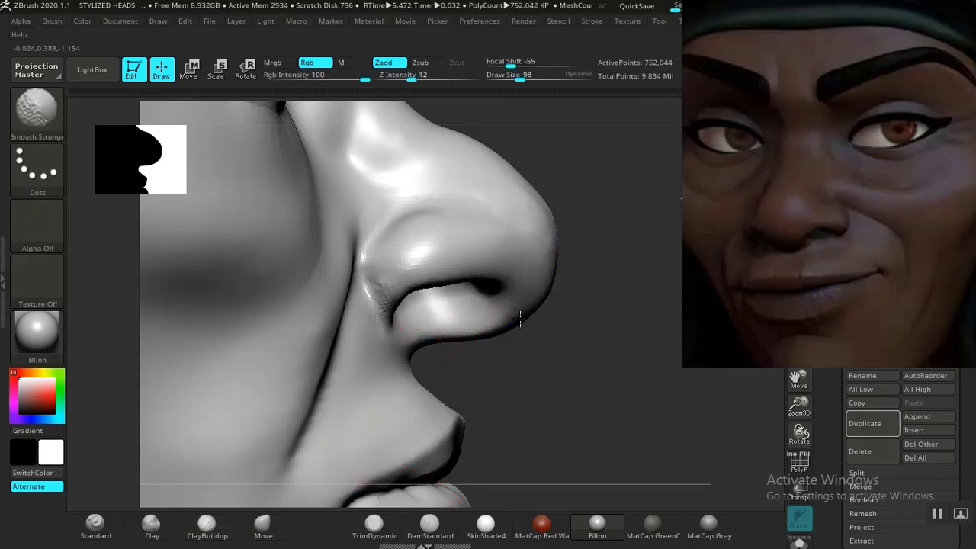
key(f)
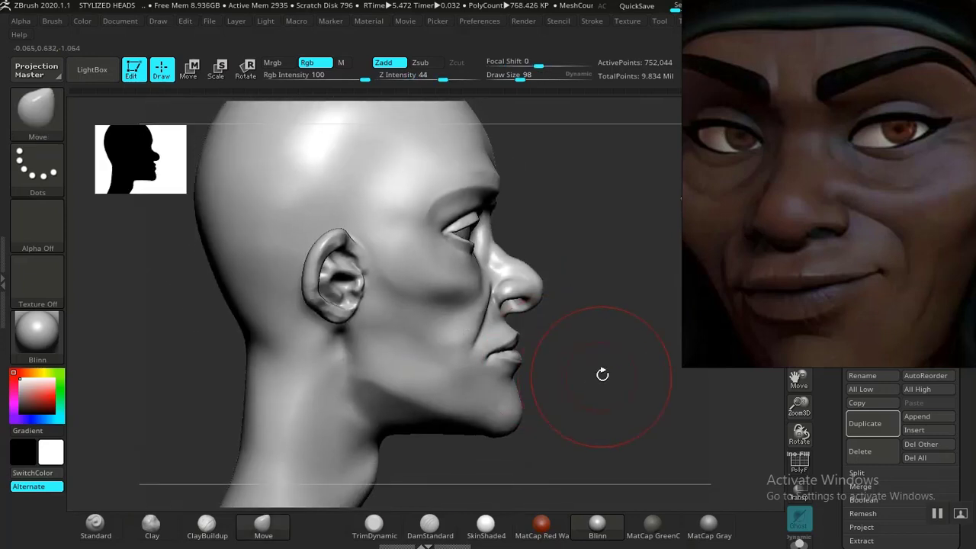
Carve the crease around the outer edge and base of the nostril wing with DamStandard at Draw Size 98.
drag(603, 375, 554, 365)
alt+drag(682, 411, 677, 358)
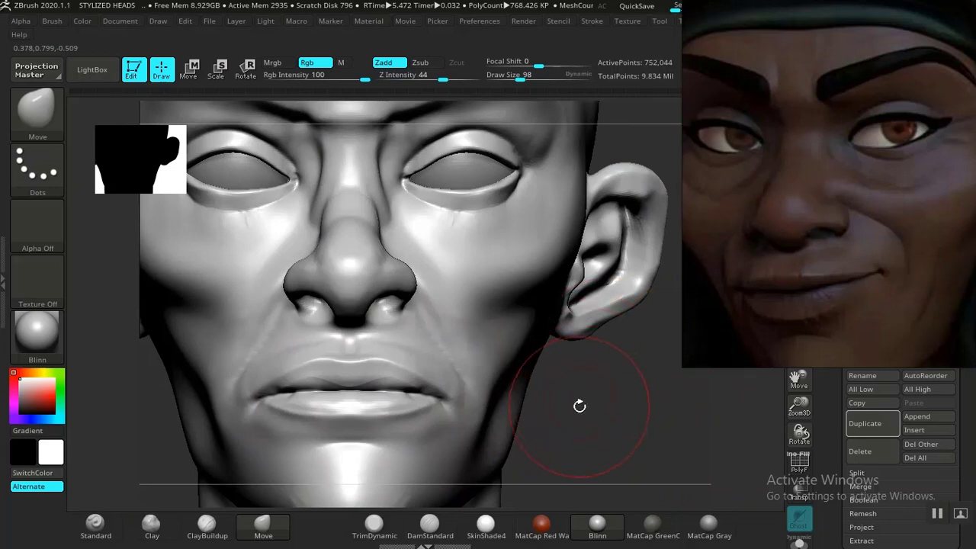
mouse_move(615, 421)
mouse_down()
mouse_move(483, 344)
mouse_move(490, 322)
mouse_up()
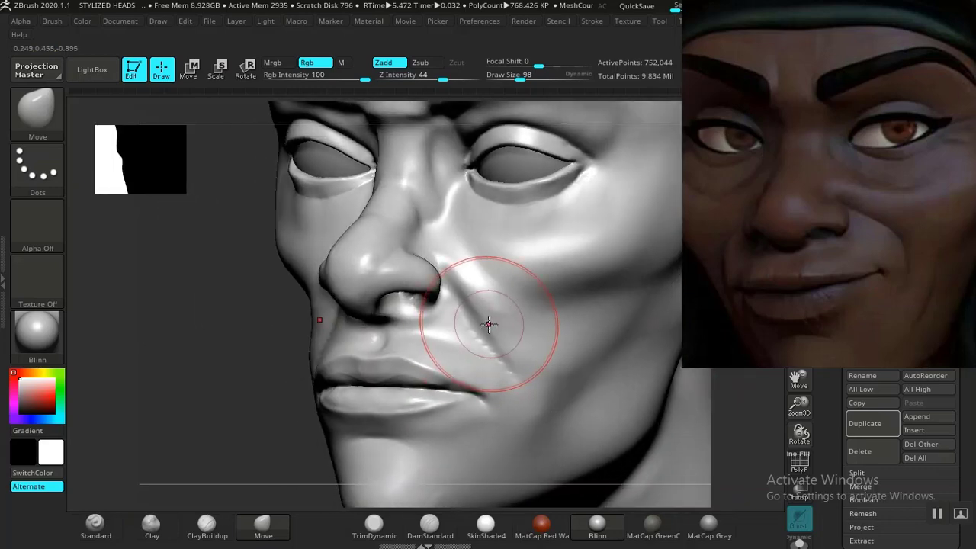
shift+drag(279, 401, 218, 381)
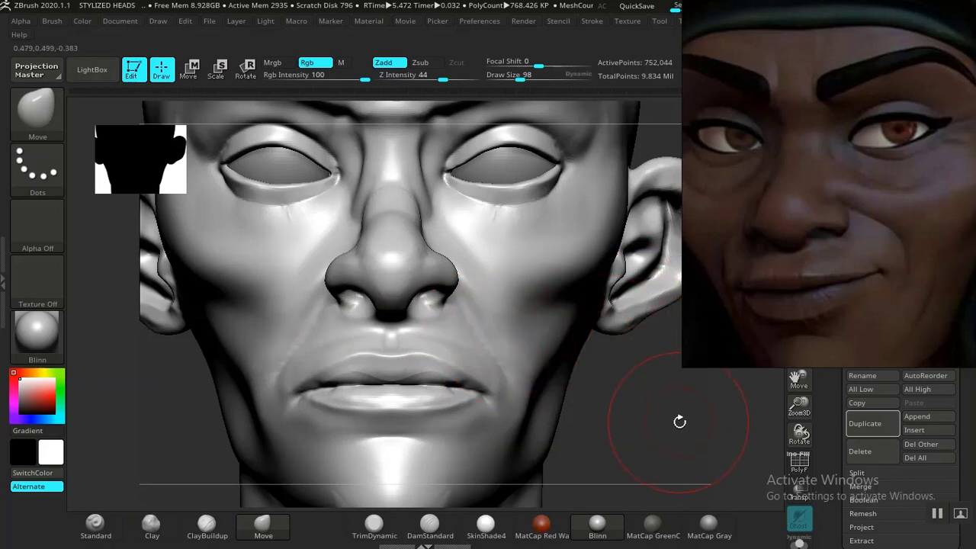
shift+drag(679, 421, 628, 423)
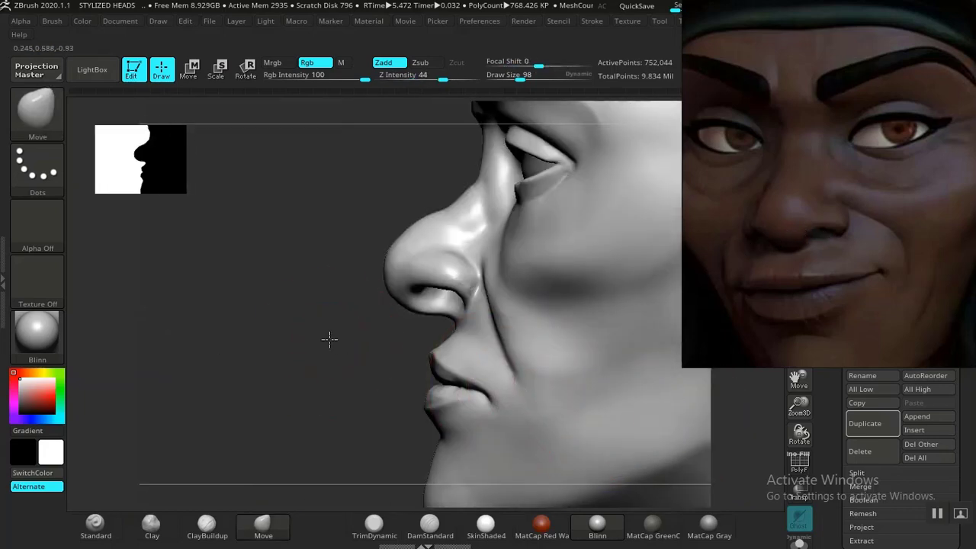
mouse_move(329, 339)
mouse_down()
mouse_move(330, 348)
mouse_move(294, 372)
mouse_move(307, 400)
mouse_move(246, 407)
mouse_move(305, 374)
mouse_up()
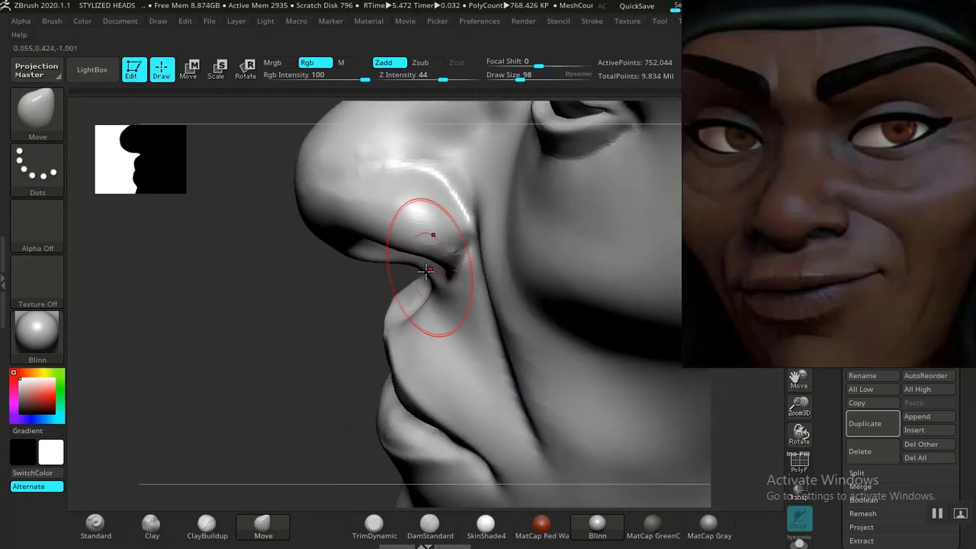
click(429, 525)
mouse_move(335, 465)
mouse_down()
mouse_move(305, 355)
mouse_move(414, 318)
mouse_move(430, 284)
mouse_move(420, 348)
mouse_up()
drag(432, 272, 434, 286)
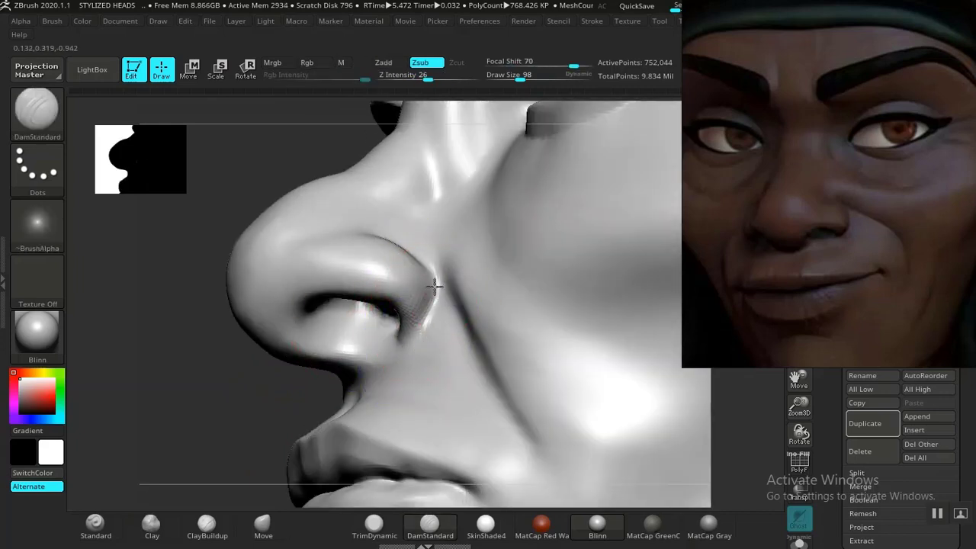
drag(409, 320, 410, 337)
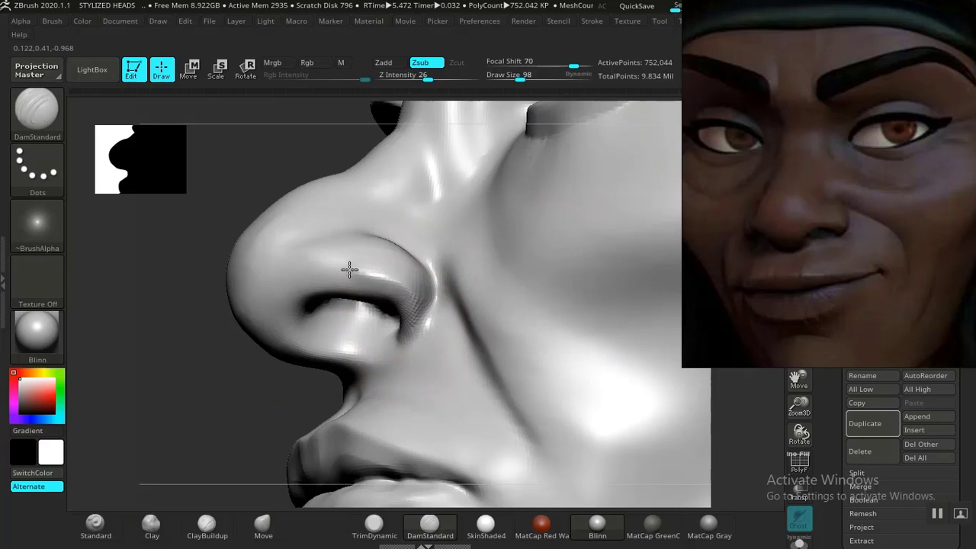
key(f)
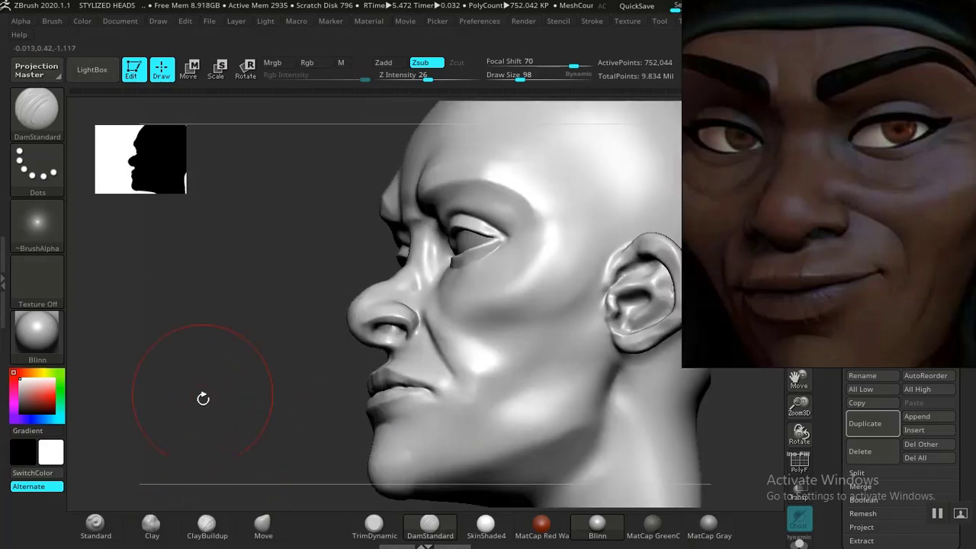
Adjust the outer contour of the nostril wings from below with the Move brush at Draw Size 66.
drag(203, 398, 512, 381)
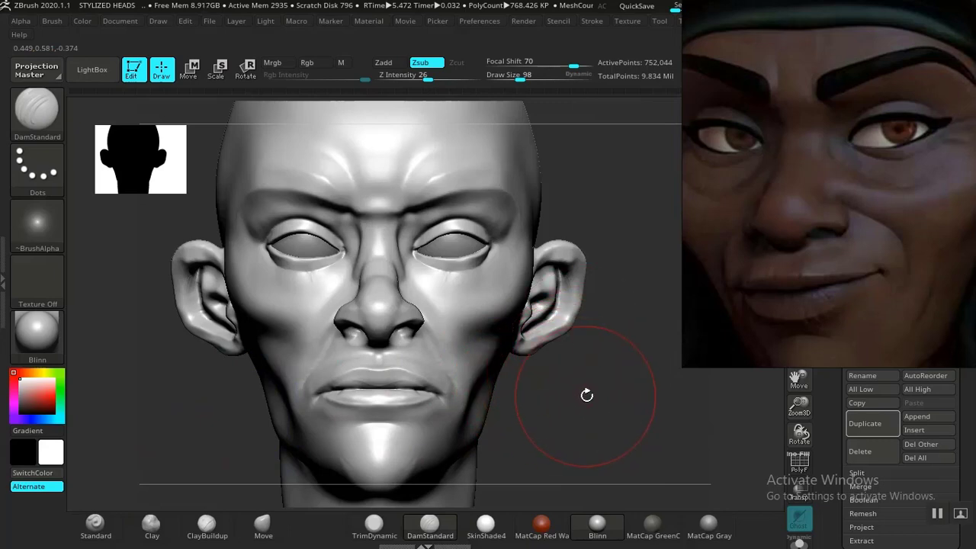
alt+drag(579, 394, 628, 358)
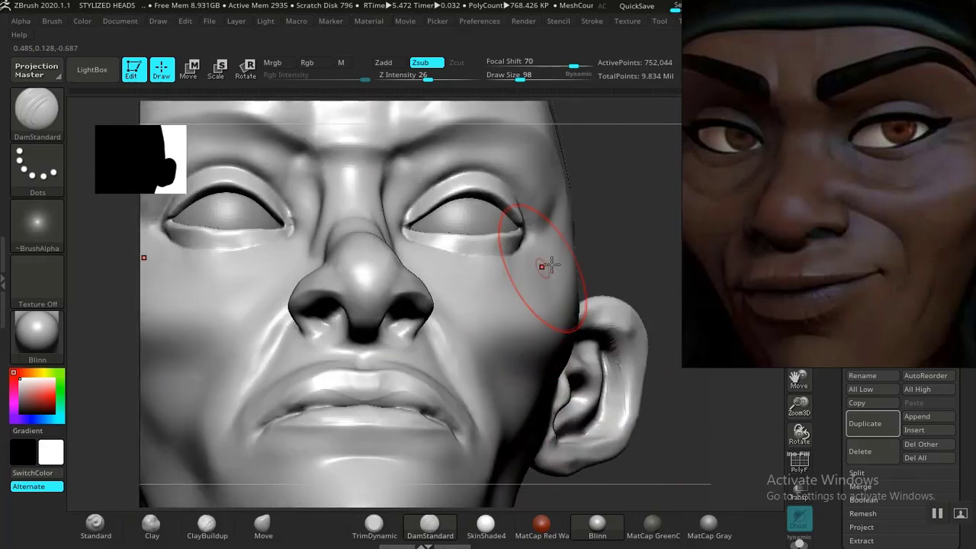
drag(667, 223, 584, 239)
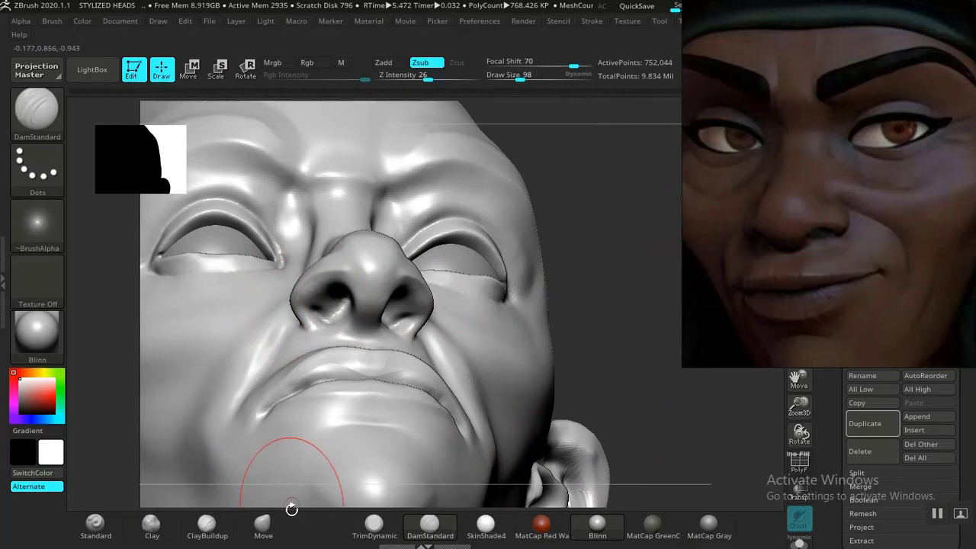
click(263, 525)
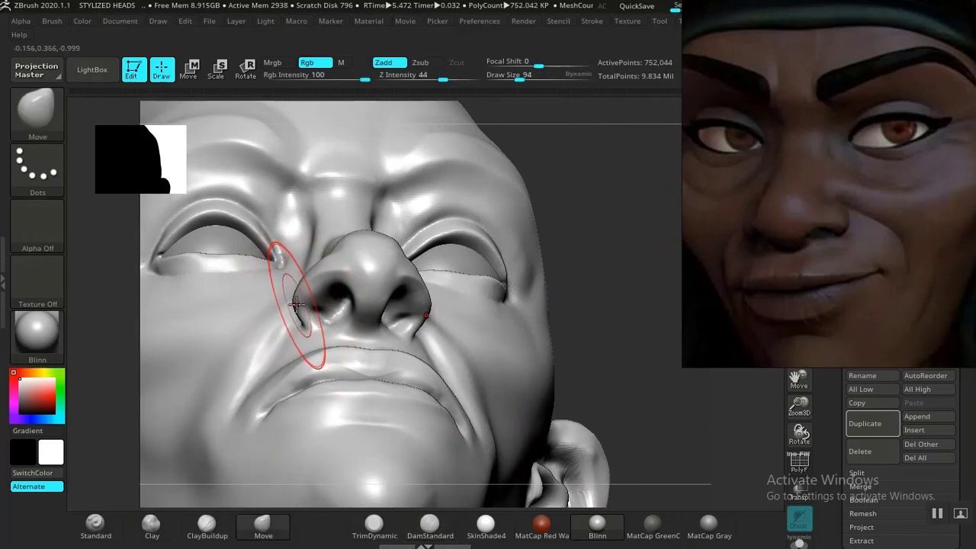
key([)
key([)
key([)
drag(294, 302, 283, 304)
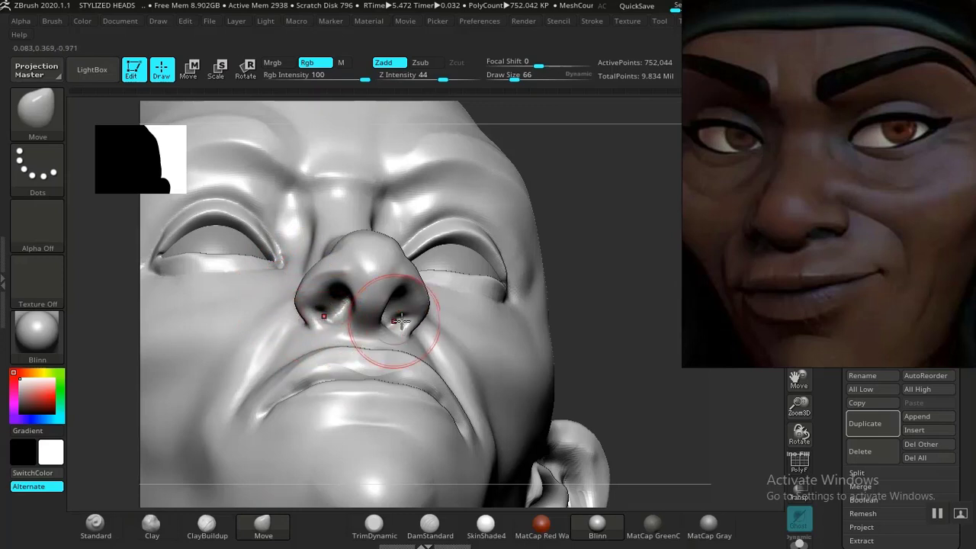
Shape the inside of the nostrils with the Standard brush at Z Intensity 16 and smooth the openings.
click(95, 524)
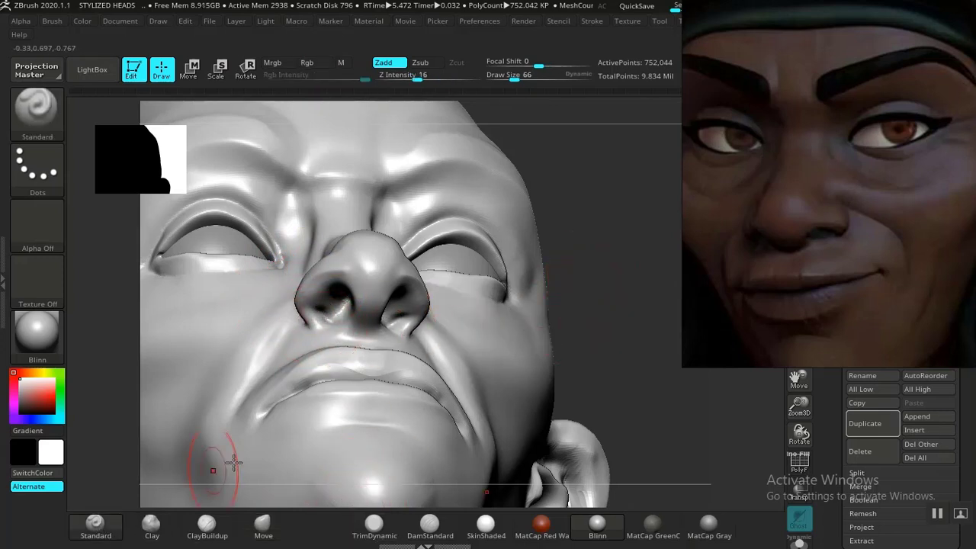
mouse_move(561, 285)
mouse_down()
mouse_move(627, 312)
mouse_move(374, 266)
mouse_move(344, 265)
mouse_move(327, 283)
mouse_move(347, 253)
mouse_up()
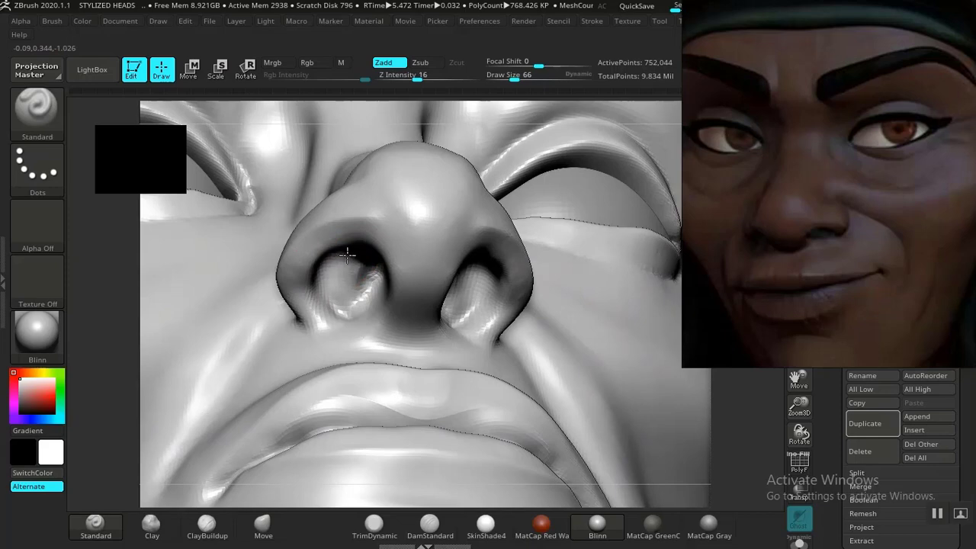
shift+drag(362, 291, 362, 273)
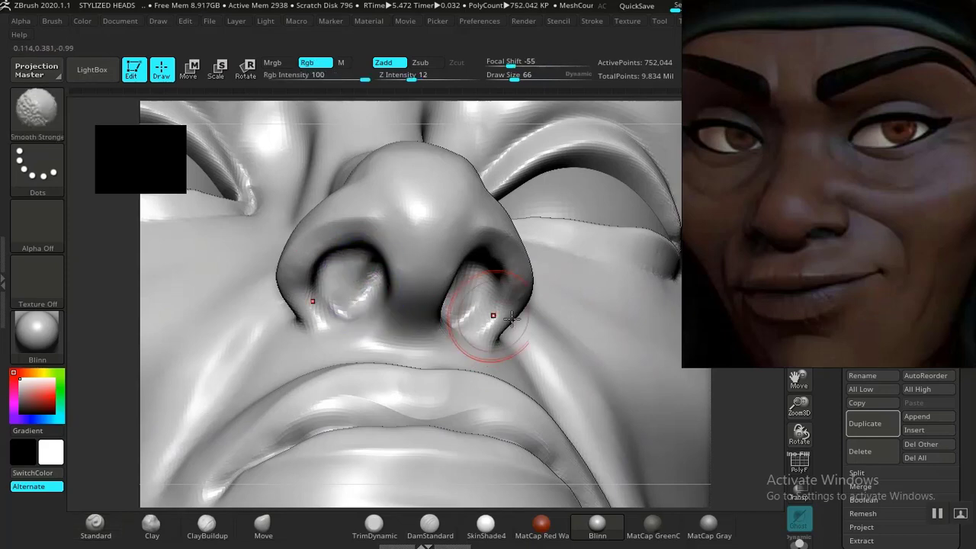
Refine the sides of the nose in front view using the Move brush at Draw Size 66.
alt+drag(725, 422, 554, 306)
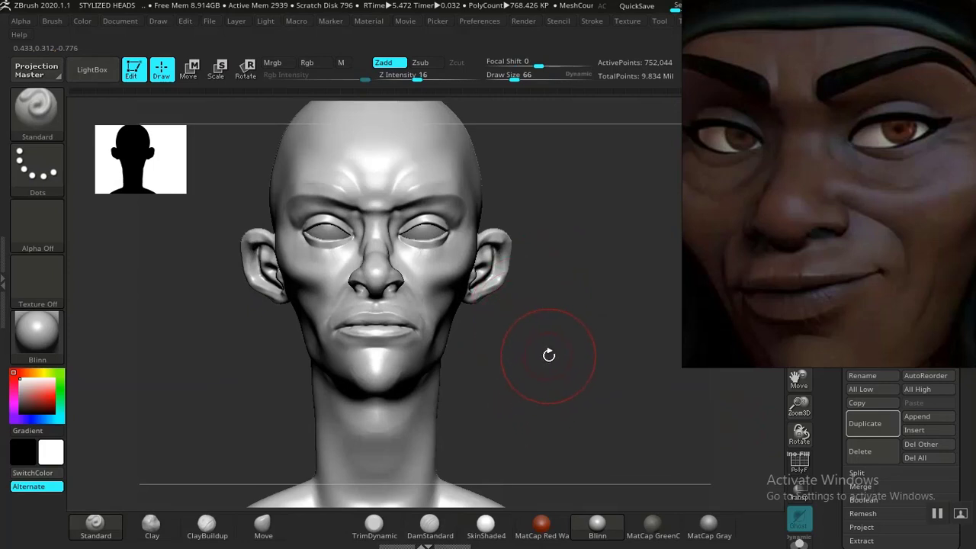
mouse_move(548, 356)
alt+mouse_down()
mouse_move(553, 435)
mouse_move(612, 414)
mouse_move(619, 480)
alt+mouse_up()
click(263, 526)
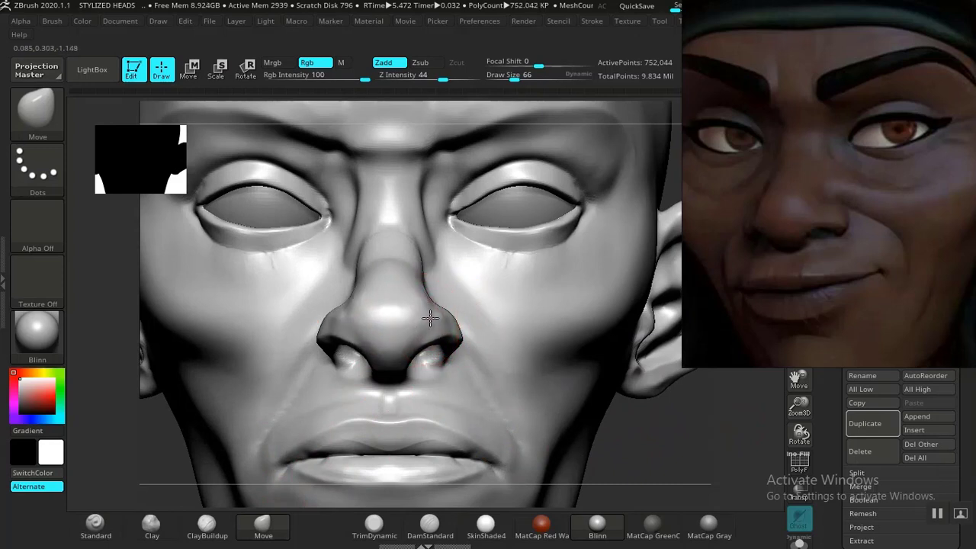
drag(646, 458, 442, 431)
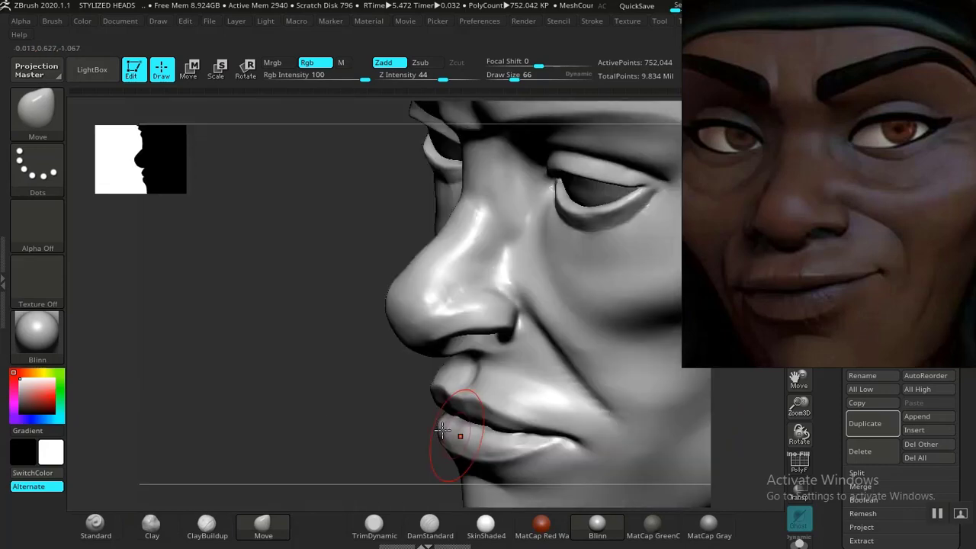
Build up the lower edge of the nostril wing with ClayBuildup at Z Intensity 18 and smooth the added strokes.
alt+drag(286, 388, 237, 520)
click(220, 523)
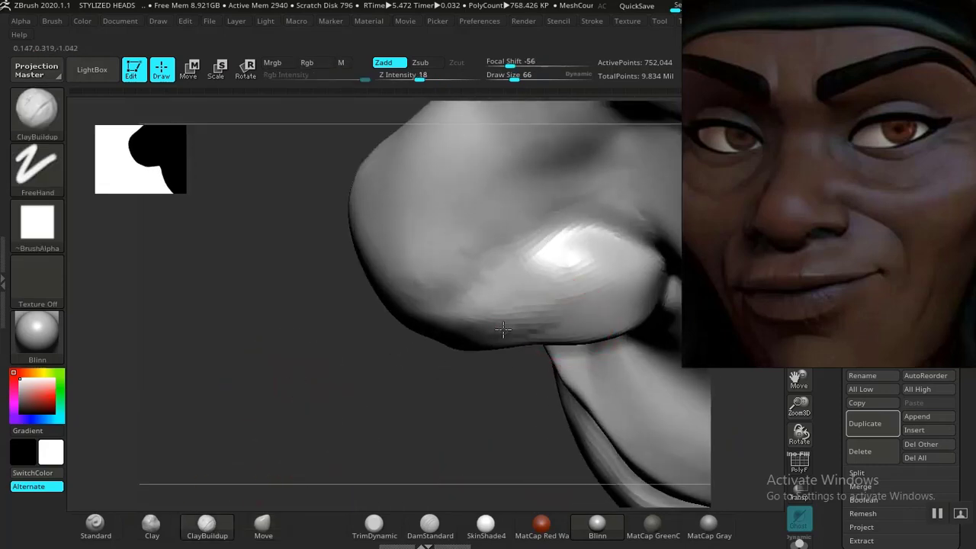
key(shift)
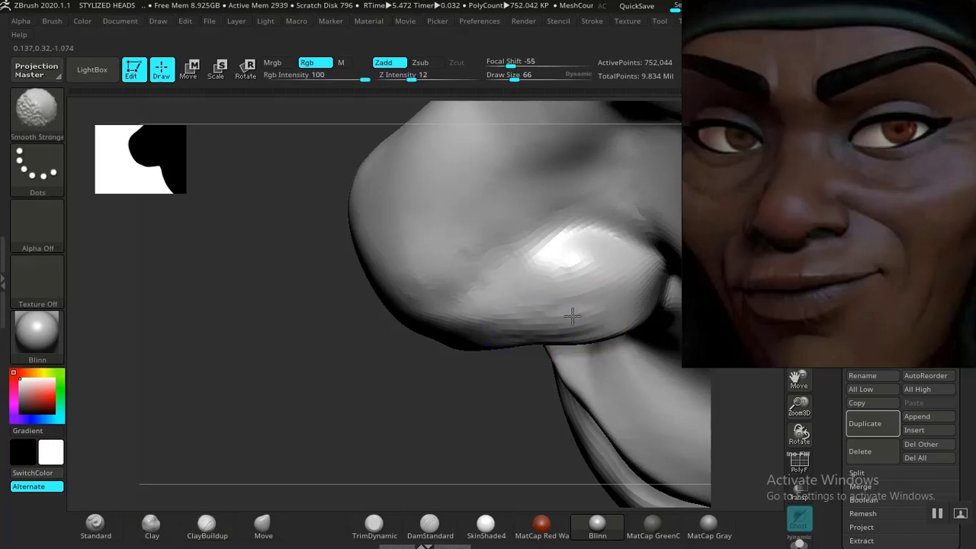
mouse_move(349, 407)
mouse_down()
mouse_move(342, 302)
mouse_move(323, 342)
mouse_move(262, 338)
mouse_up()
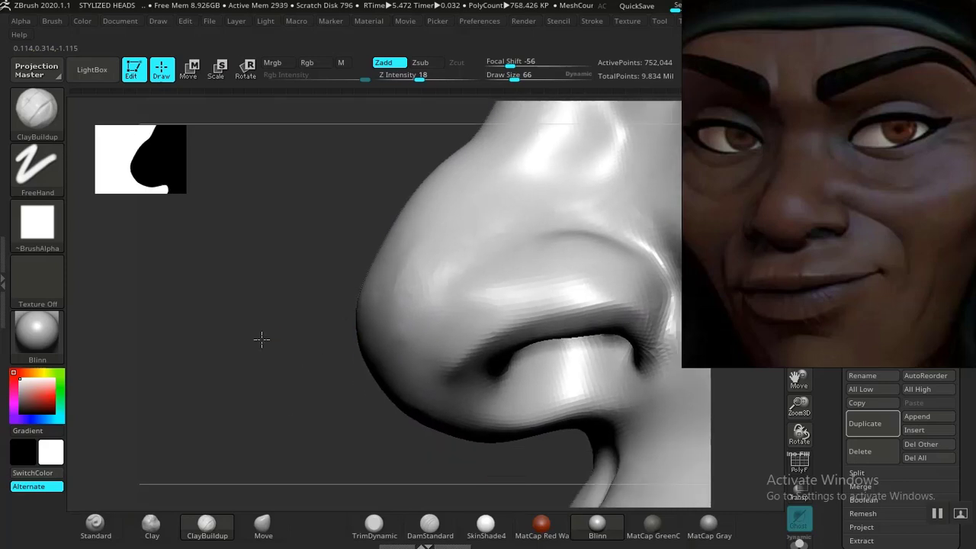
Carve a groove along the lower rim of the nostril with DamStandard at Z Intensity 26 and Draw Size 66.
click(427, 536)
mouse_move(355, 475)
mouse_down()
mouse_move(488, 442)
mouse_move(628, 383)
mouse_up()
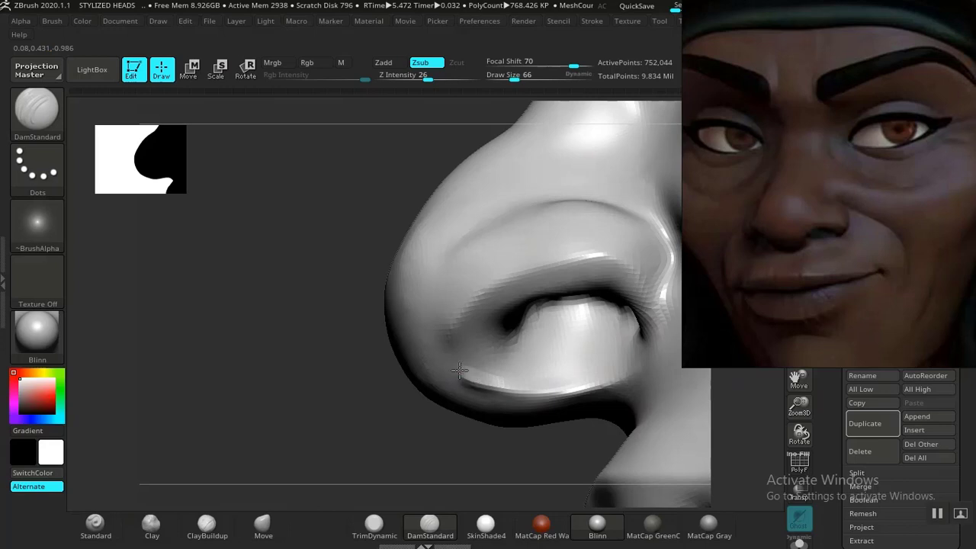
Smooth the carved groove and lower rim of the nostril, working from the side and from below.
drag(380, 390, 401, 376)
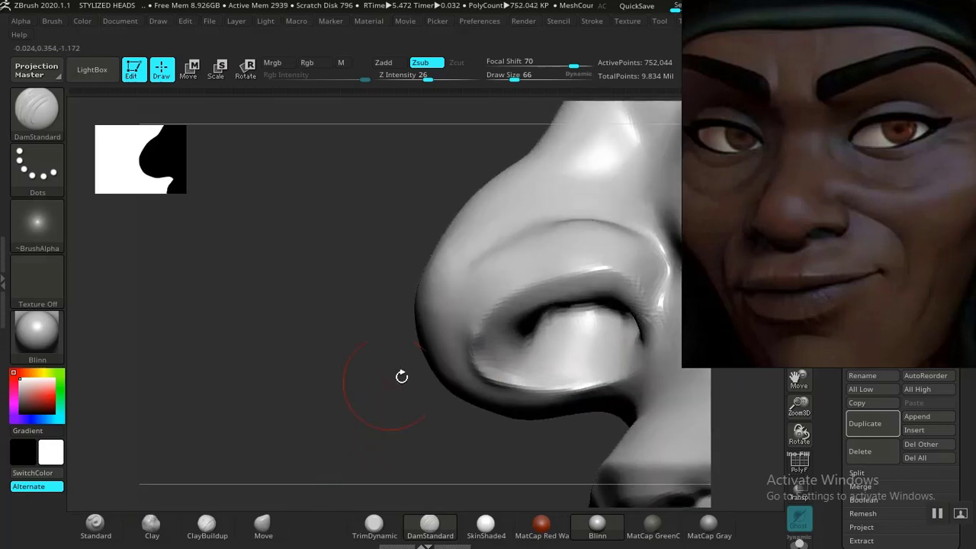
alt+drag(470, 414, 603, 323)
mouse_move(677, 418)
alt+mouse_down()
mouse_move(692, 464)
mouse_move(645, 388)
mouse_move(670, 477)
mouse_move(429, 316)
mouse_move(398, 342)
mouse_move(429, 322)
alt+mouse_up()
shift+drag(482, 283, 462, 305)
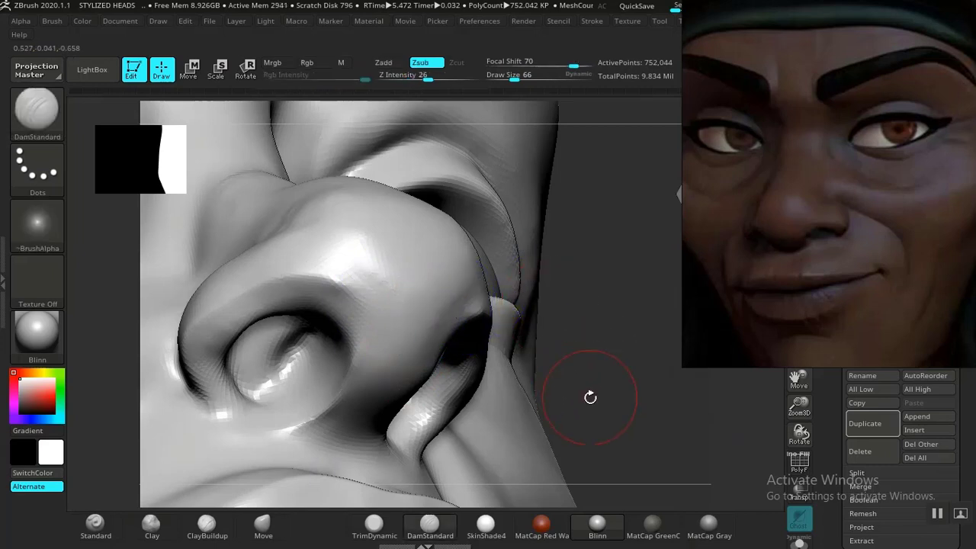
drag(661, 379, 414, 316)
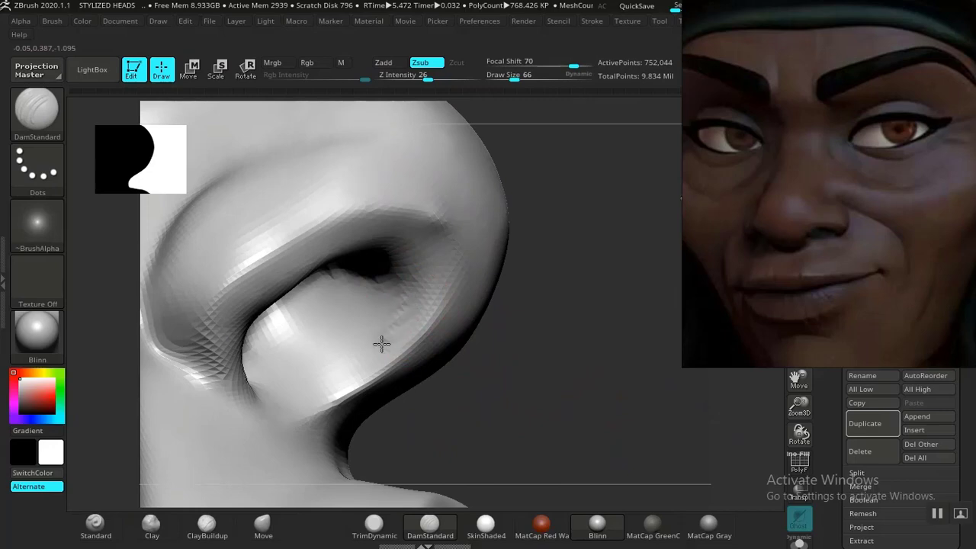
key(shift)
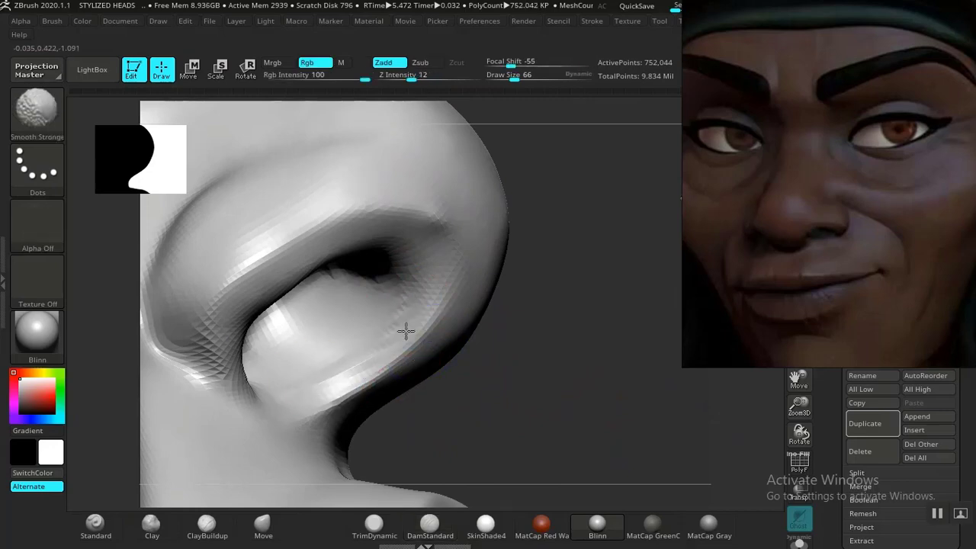
mouse_move(584, 355)
mouse_down()
mouse_move(612, 336)
mouse_move(561, 388)
mouse_move(636, 432)
mouse_move(613, 458)
mouse_move(651, 429)
mouse_move(618, 359)
mouse_move(519, 391)
mouse_move(562, 453)
mouse_move(592, 381)
mouse_up()
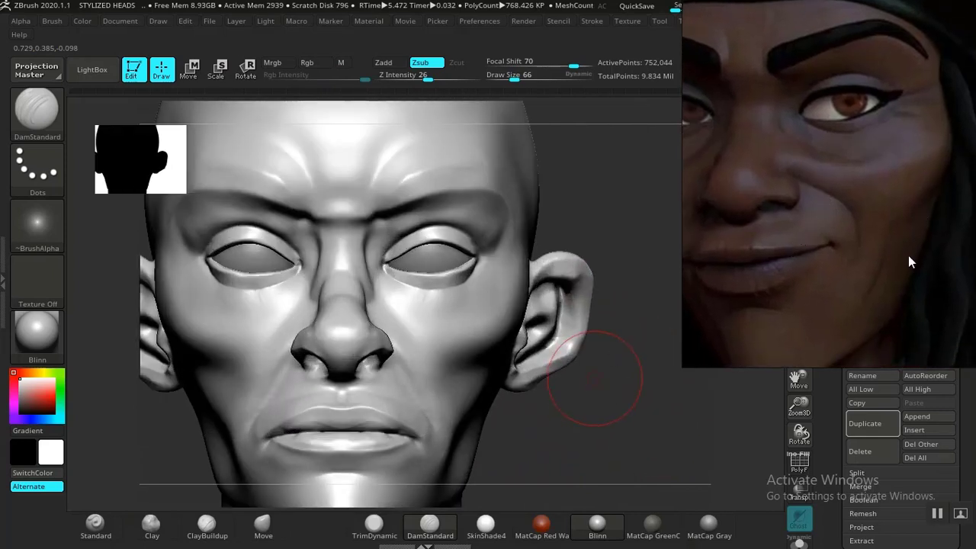
Smooth the nasolabial folds beside the mouth and drop the mesh to the next lower subdivision level.
drag(637, 385, 558, 399)
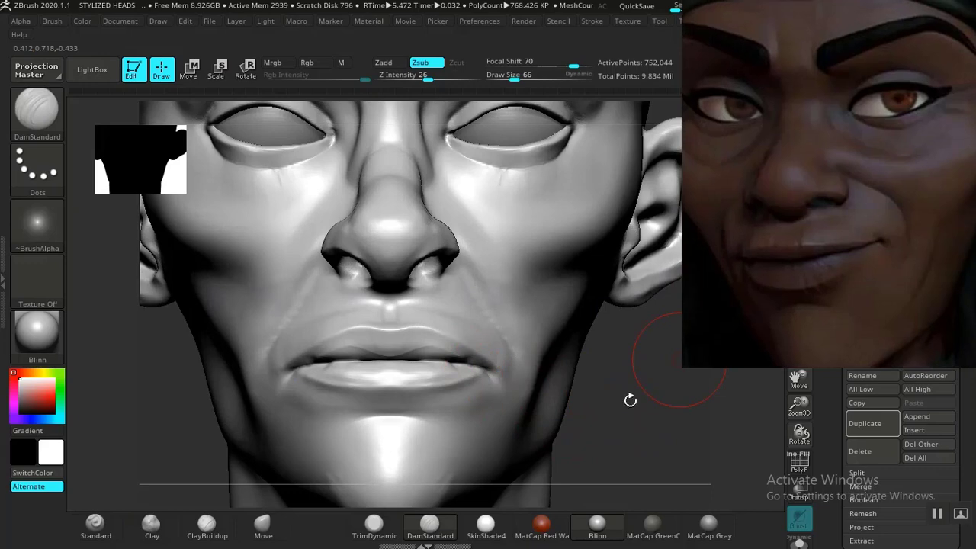
drag(623, 429, 503, 310)
drag(617, 374, 571, 353)
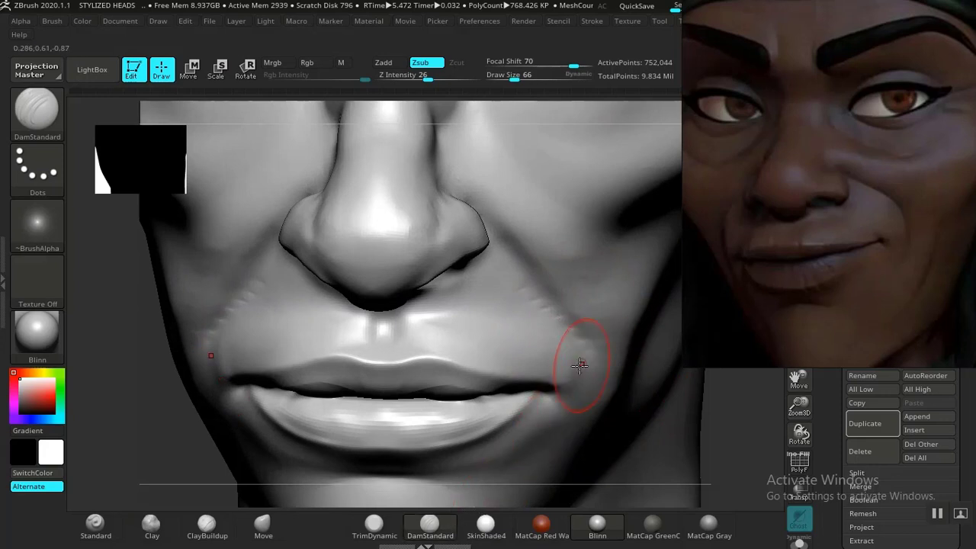
key(shift)
key(shift+d)
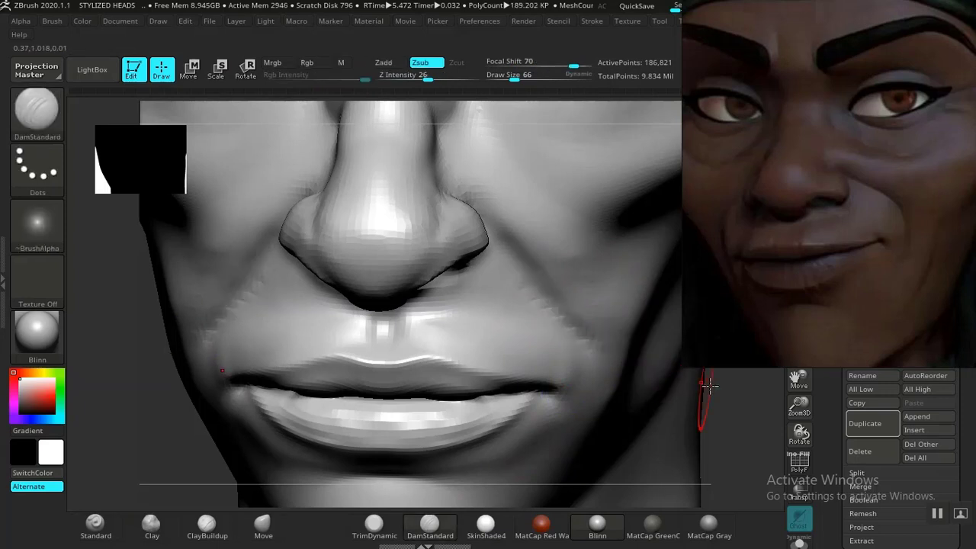
Refine the nasolabial fold from the nostril wing towards the mouth corner with DamStandard at Draw Size 66, and smooth around the chin.
mouse_move(766, 406)
mouse_down()
mouse_move(675, 473)
mouse_move(627, 399)
mouse_move(587, 439)
mouse_move(503, 339)
mouse_up()
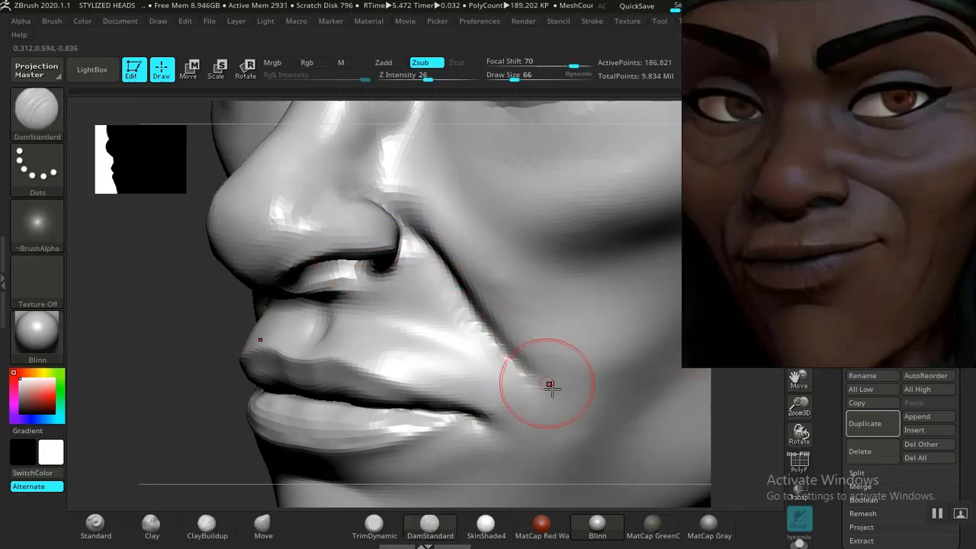
key(f)
mouse_move(643, 342)
mouse_down()
mouse_move(653, 279)
mouse_move(563, 313)
mouse_move(582, 325)
mouse_move(578, 365)
mouse_move(553, 324)
mouse_move(559, 242)
mouse_up()
alt+drag(590, 348, 588, 305)
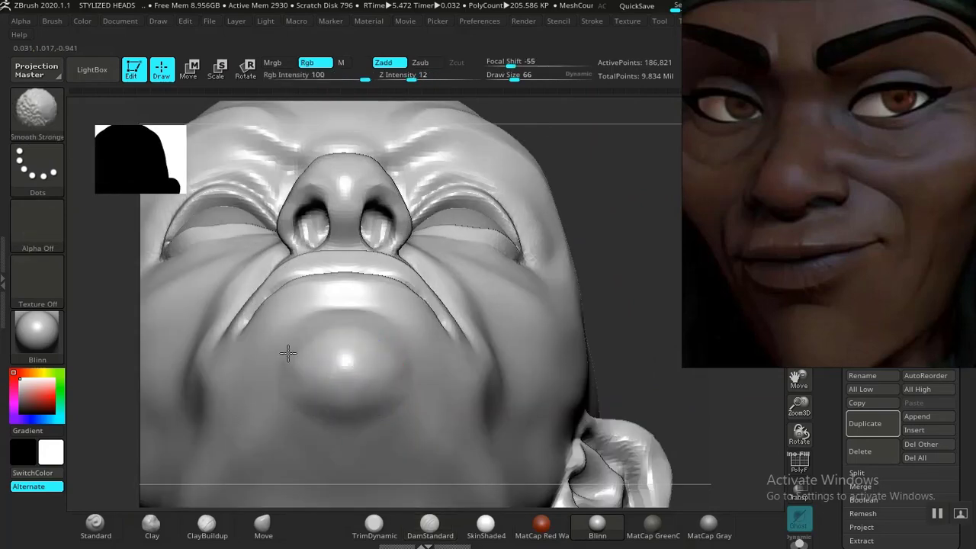
mouse_move(653, 344)
alt+mouse_down()
mouse_move(602, 272)
mouse_move(584, 375)
mouse_move(531, 351)
mouse_move(566, 279)
mouse_move(654, 261)
alt+mouse_up()
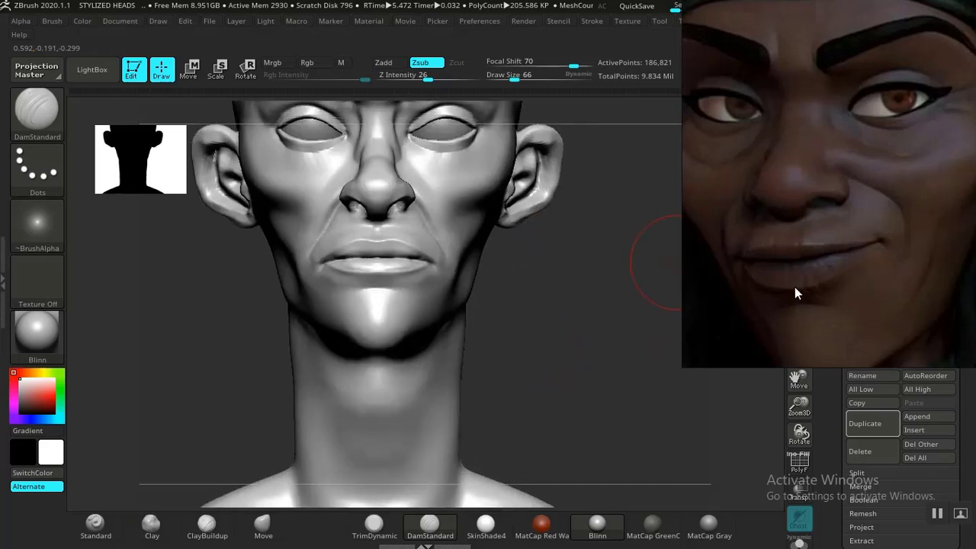
Reshape the underside of the chin in side view using the Move brush at Draw Size 90.
mouse_move(290, 356)
alt+mouse_down()
mouse_move(233, 355)
mouse_move(225, 412)
mouse_move(201, 398)
alt+mouse_up()
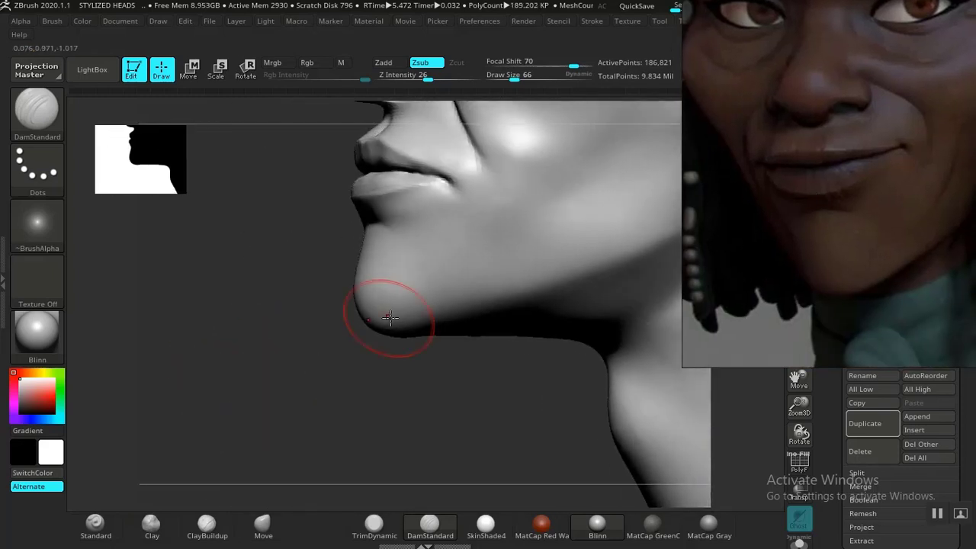
mouse_move(304, 378)
mouse_down()
mouse_move(317, 396)
mouse_move(412, 338)
mouse_up()
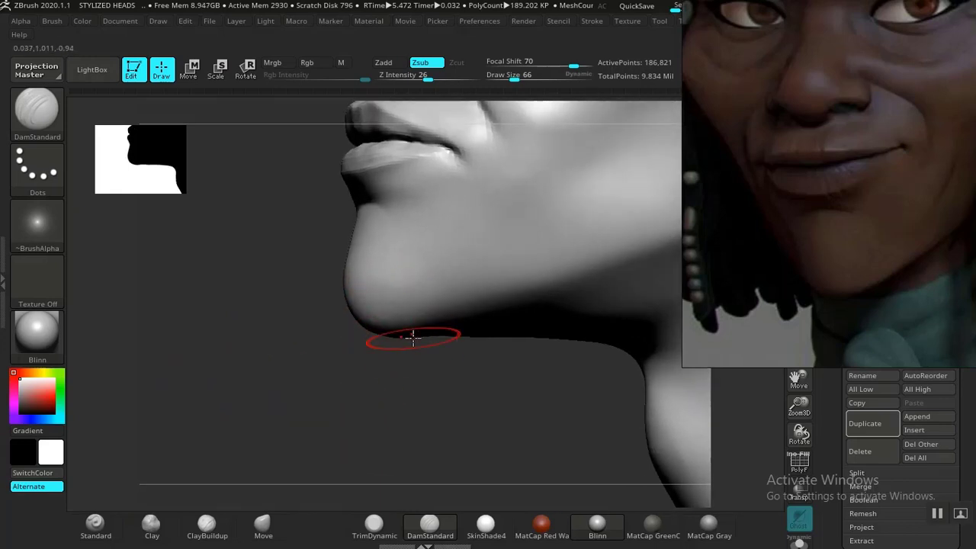
mouse_move(303, 488)
mouse_down()
mouse_move(311, 452)
mouse_move(366, 381)
mouse_up()
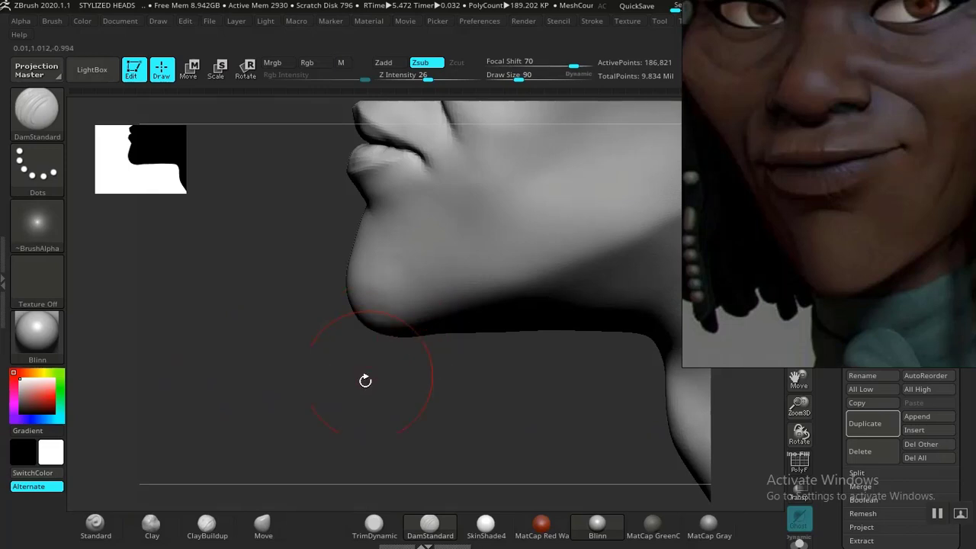
click(263, 523)
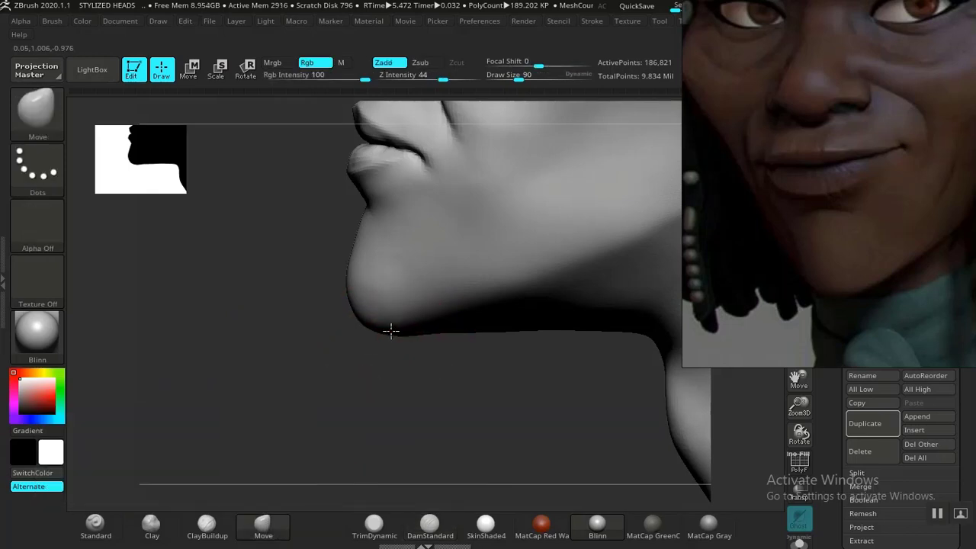
mouse_move(295, 406)
mouse_down()
mouse_move(237, 407)
mouse_move(246, 429)
mouse_move(239, 425)
mouse_move(254, 409)
mouse_move(240, 404)
mouse_move(261, 409)
mouse_up()
mouse_move(312, 429)
mouse_down()
mouse_move(282, 396)
mouse_move(384, 366)
mouse_move(511, 351)
mouse_up()
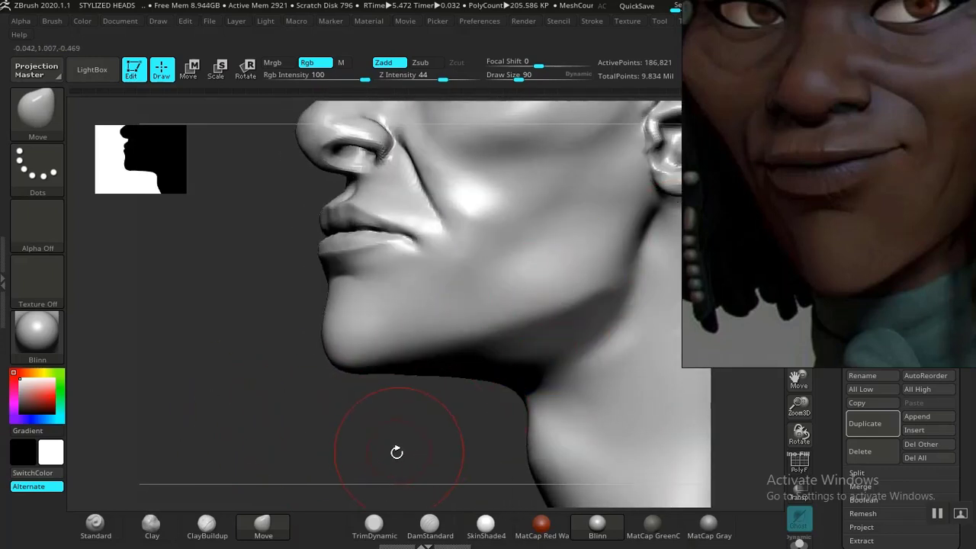
Carve the jawline from below the ear to the chin with DamStandard at Z Intensity 26 and Draw Size 90.
mouse_move(396, 452)
mouse_down()
mouse_move(268, 475)
mouse_move(490, 305)
mouse_up()
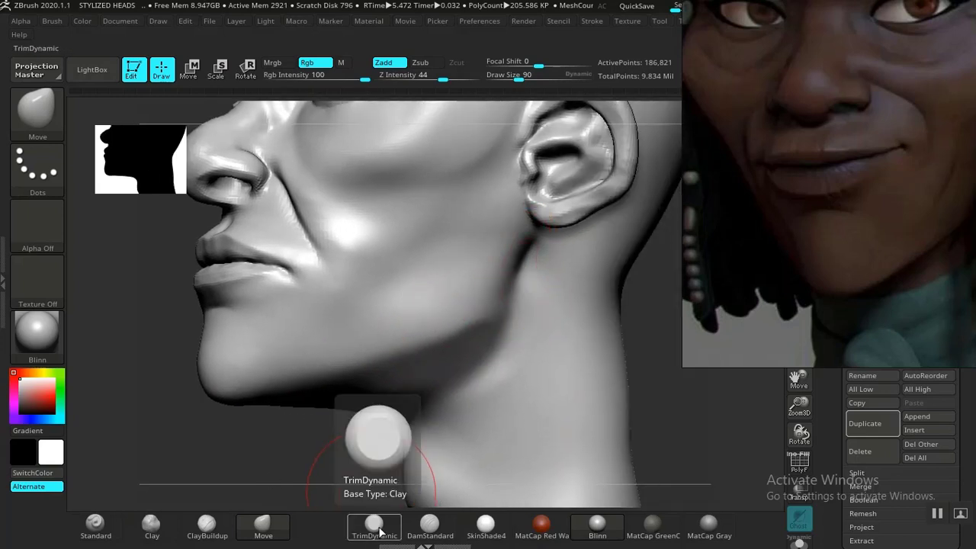
click(430, 523)
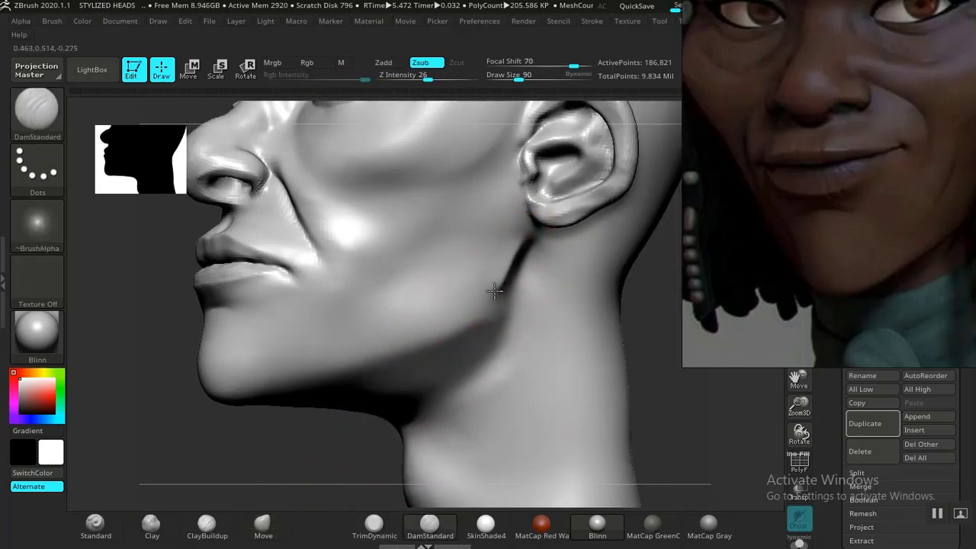
mouse_move(473, 312)
mouse_down()
mouse_move(201, 404)
mouse_move(454, 372)
mouse_up()
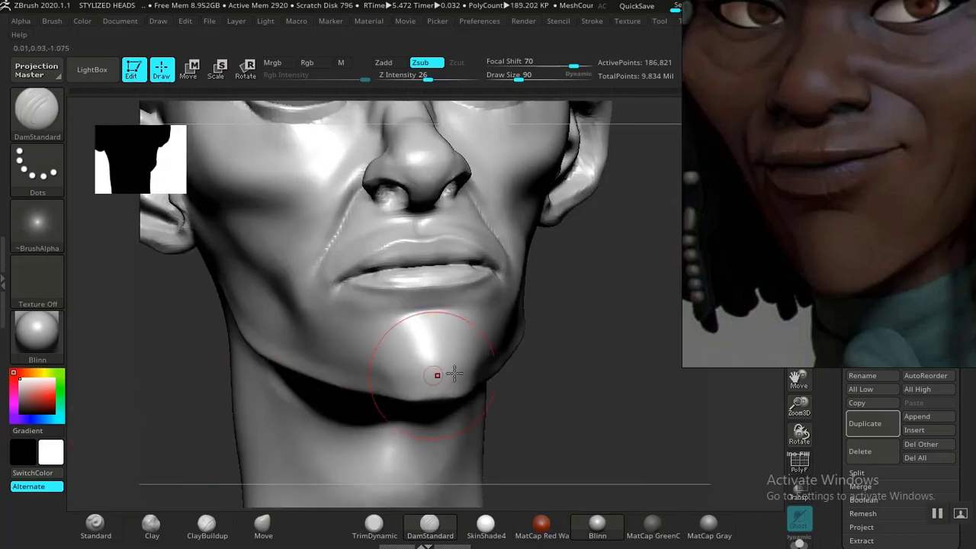
mouse_move(579, 363)
mouse_down()
mouse_move(599, 388)
mouse_move(638, 371)
mouse_move(628, 381)
mouse_move(571, 296)
mouse_move(601, 366)
mouse_move(622, 381)
mouse_move(513, 342)
mouse_up()
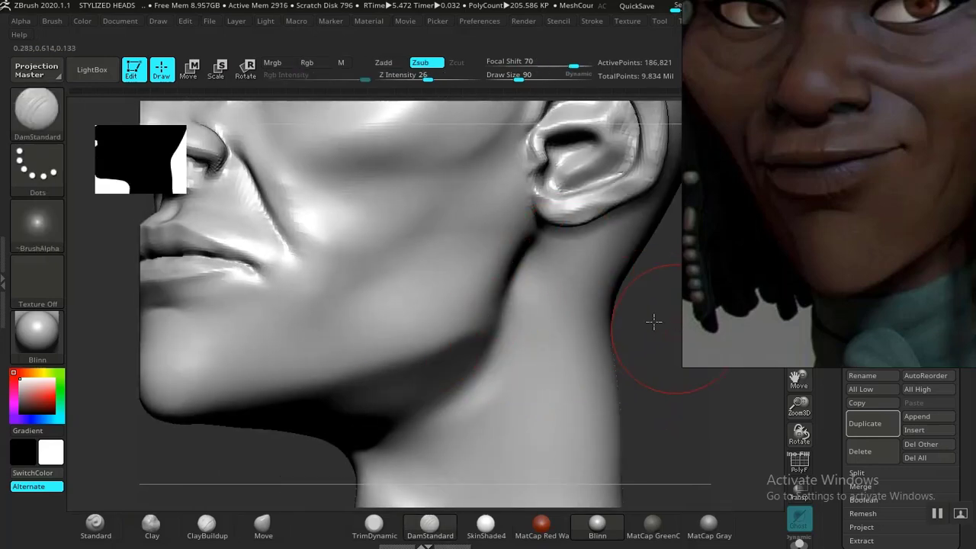
drag(654, 321, 534, 229)
mouse_move(483, 306)
mouse_down()
mouse_move(442, 337)
mouse_move(250, 400)
mouse_up()
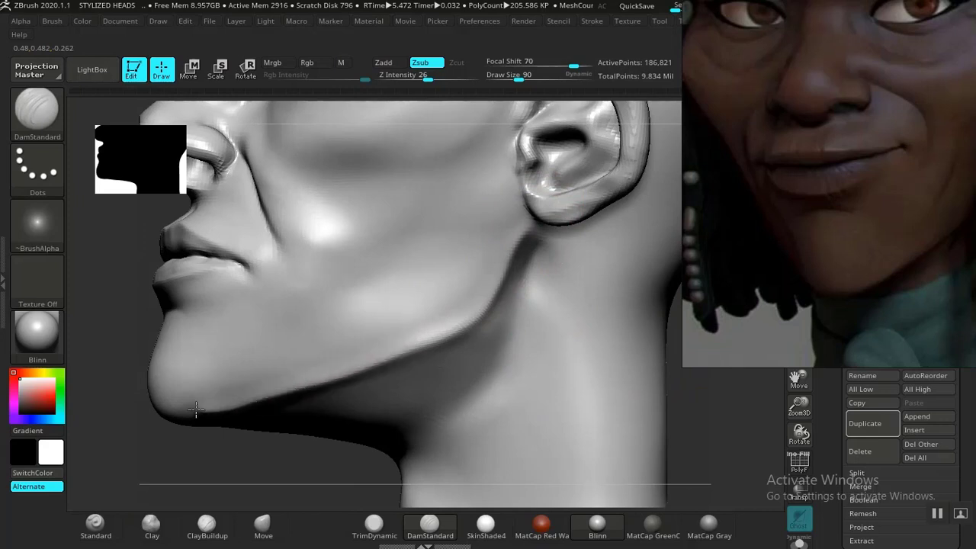
Smooth the carved line along the lower edge of the jaw.
mouse_move(172, 401)
shift+mouse_down()
mouse_move(407, 344)
mouse_move(491, 279)
shift+mouse_up()
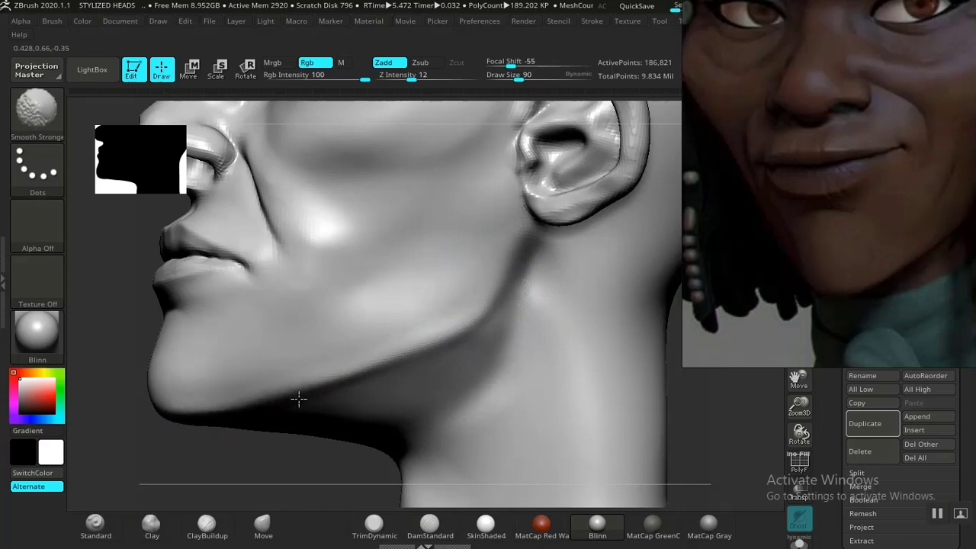
shift+drag(290, 387, 374, 379)
mouse_move(279, 485)
alt+mouse_down()
mouse_move(538, 359)
mouse_move(616, 355)
mouse_move(652, 317)
mouse_move(709, 308)
alt+mouse_up()
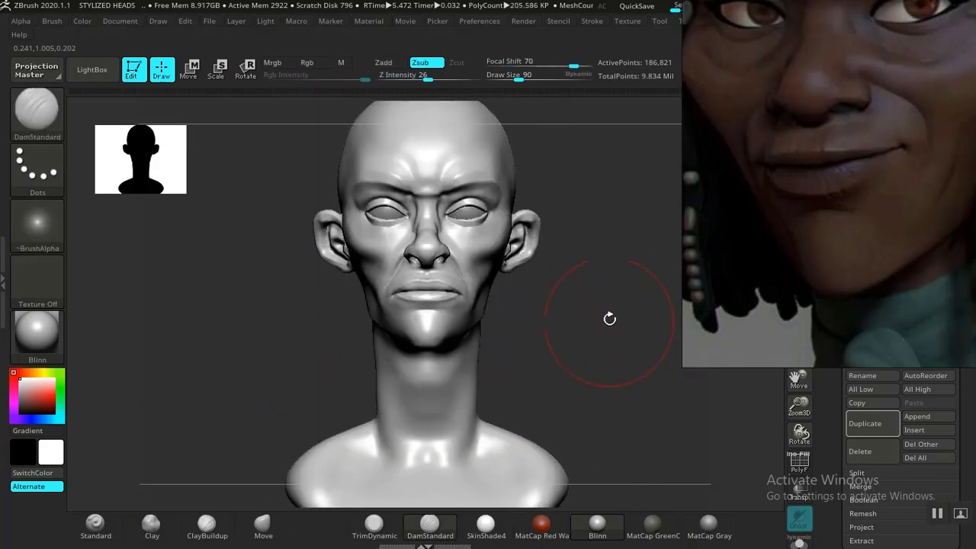
Compare the jaw and chin with the reference image from front and three-quarter views.
drag(610, 317, 612, 306)
mouse_move(612, 306)
alt+mouse_down()
mouse_move(613, 362)
mouse_move(632, 349)
mouse_move(607, 374)
mouse_move(594, 366)
alt+mouse_up()
mouse_move(618, 331)
mouse_down()
mouse_move(664, 394)
mouse_move(592, 351)
mouse_up()
drag(650, 374, 468, 374)
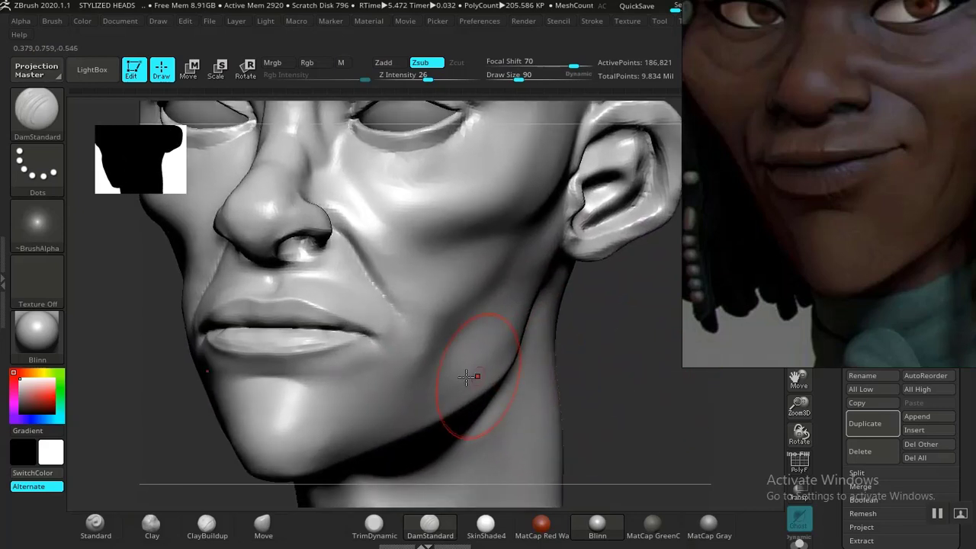
drag(199, 414, 233, 382)
scroll(868, 223, up, 3)
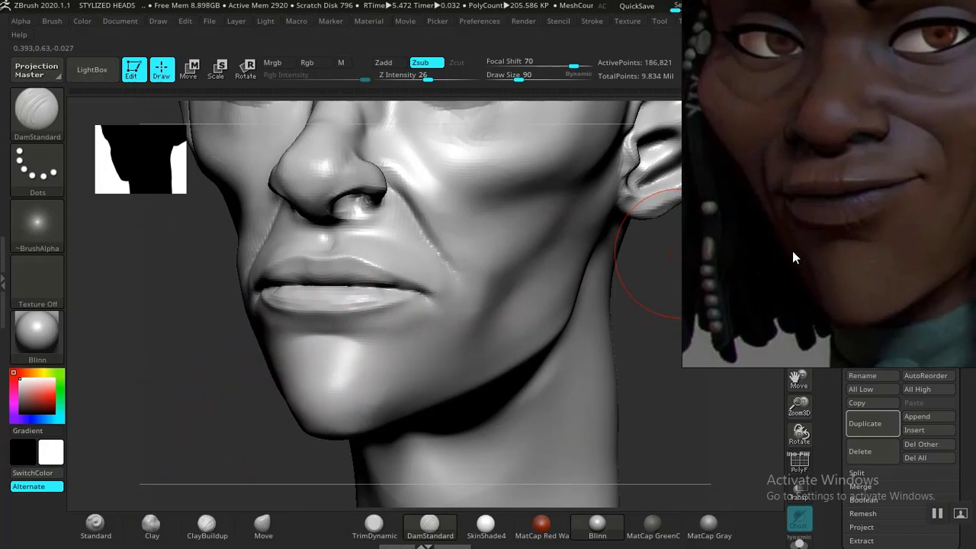
drag(216, 401, 228, 394)
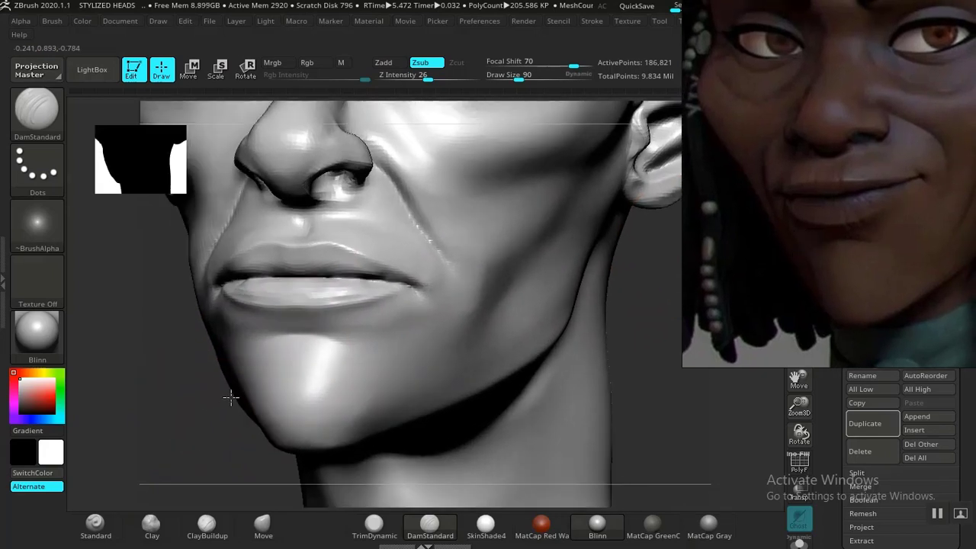
Adjust the sides of the jaw and lower cheeks with the Move brush, using Draw Size 106, and smooth the area.
click(262, 524)
drag(203, 479, 217, 392)
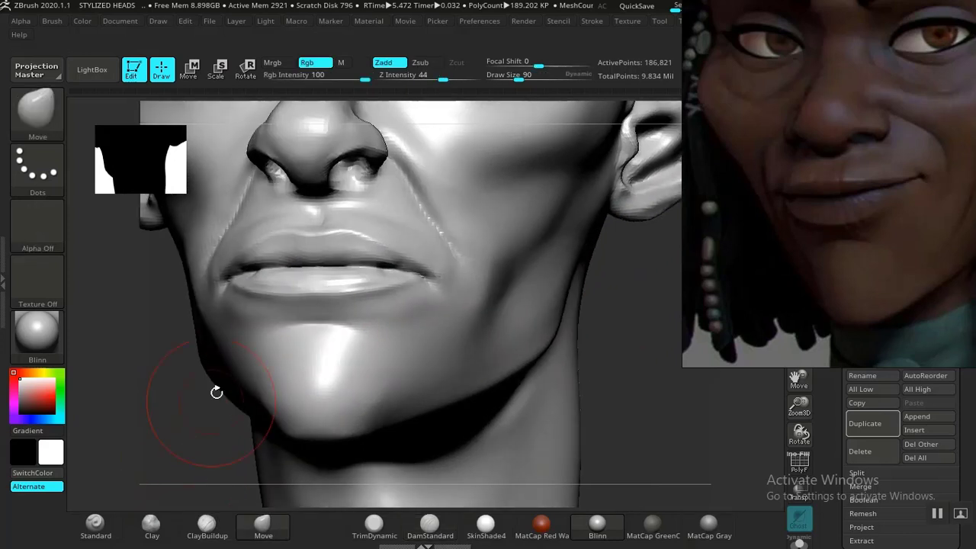
drag(238, 348, 253, 378)
mouse_move(147, 409)
mouse_down()
mouse_move(148, 425)
mouse_move(180, 381)
mouse_up()
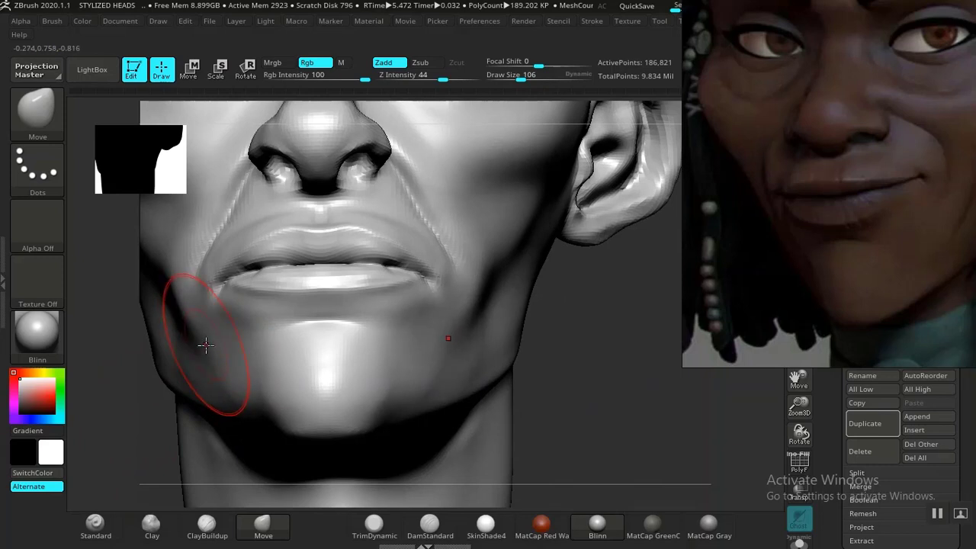
key(alt)
key(shift)
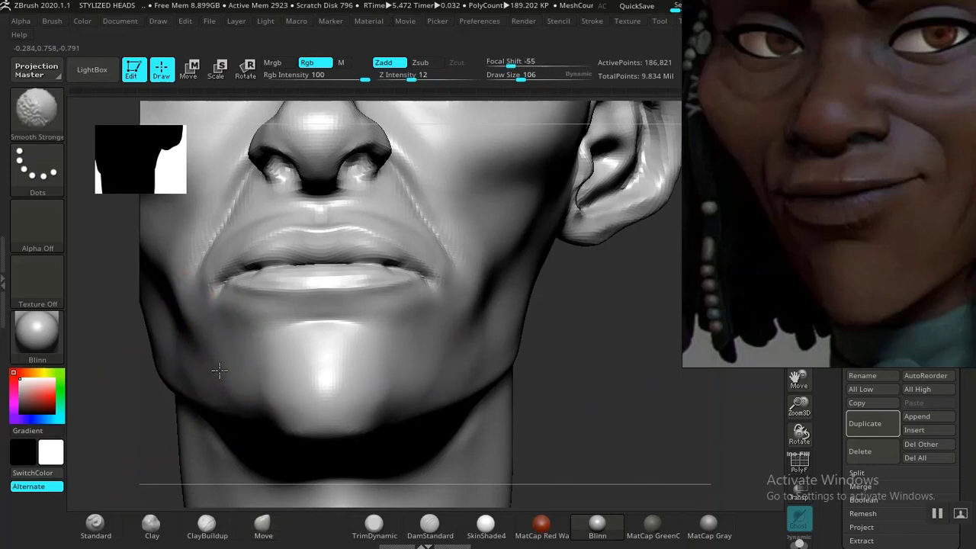
Smooth the lower side of the chin where it meets the jawline.
alt+drag(678, 429, 532, 377)
mouse_move(435, 359)
alt+mouse_down()
mouse_move(549, 316)
mouse_move(618, 366)
mouse_move(592, 377)
mouse_move(571, 412)
alt+mouse_up()
mouse_move(572, 411)
mouse_down()
mouse_move(618, 383)
mouse_move(614, 413)
mouse_move(562, 407)
mouse_up()
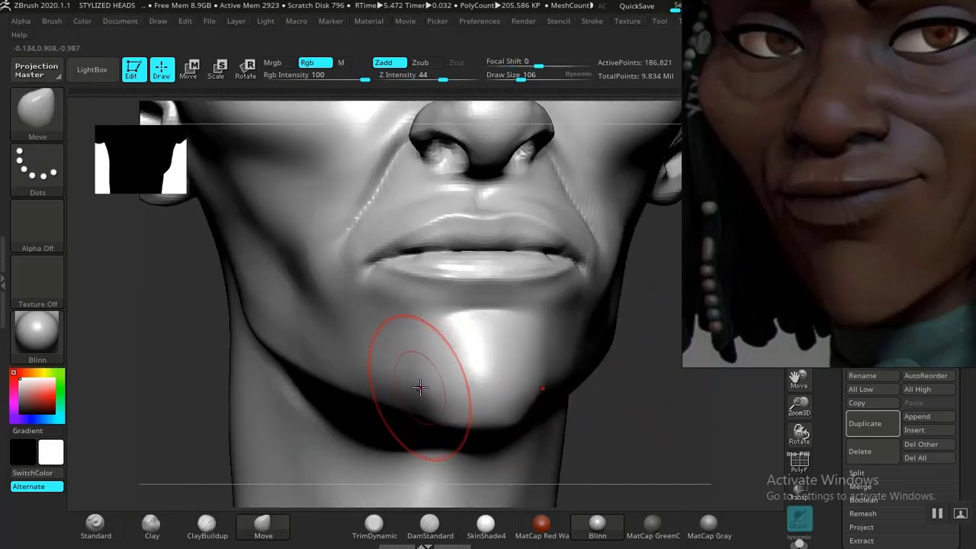
shift+drag(422, 388, 426, 401)
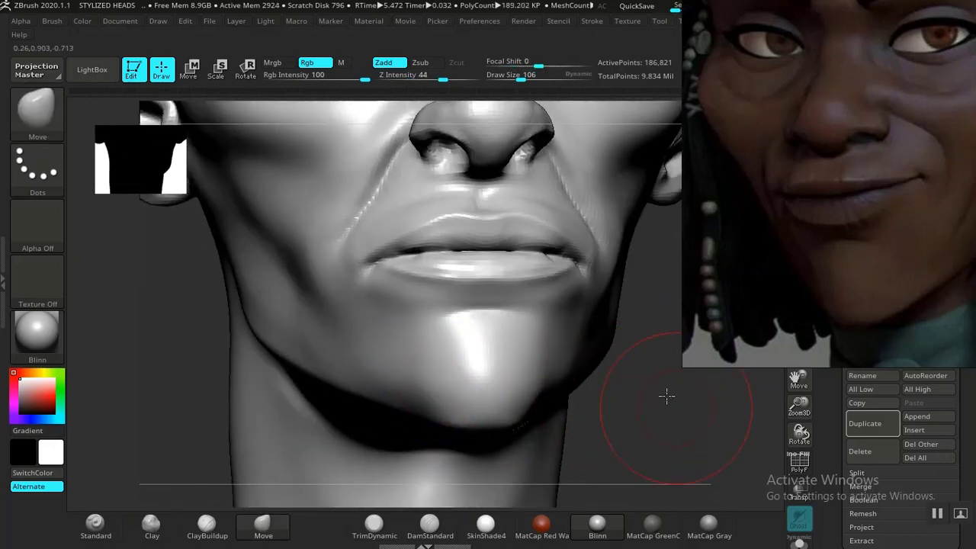
Switch the material to MatCap Gray and smooth the side of the chin.
alt+drag(666, 396, 636, 352)
mouse_move(636, 352)
mouse_down()
mouse_move(568, 350)
mouse_move(657, 491)
mouse_up()
click(709, 526)
mouse_move(671, 457)
mouse_down()
mouse_move(679, 429)
mouse_move(569, 381)
mouse_move(588, 403)
mouse_move(534, 385)
mouse_move(382, 371)
mouse_up()
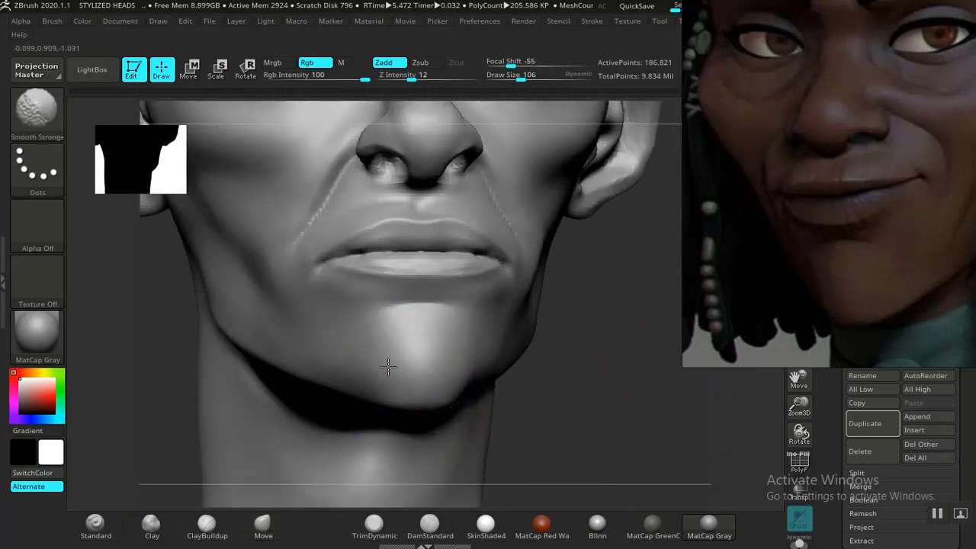
Reshape the chin and its underside with the Move brush at Draw Size 106, working from side and low views.
key(b)
key(m)
key(v)
mouse_move(590, 385)
mouse_down()
mouse_move(614, 370)
mouse_move(573, 354)
mouse_move(362, 433)
mouse_move(378, 428)
mouse_up()
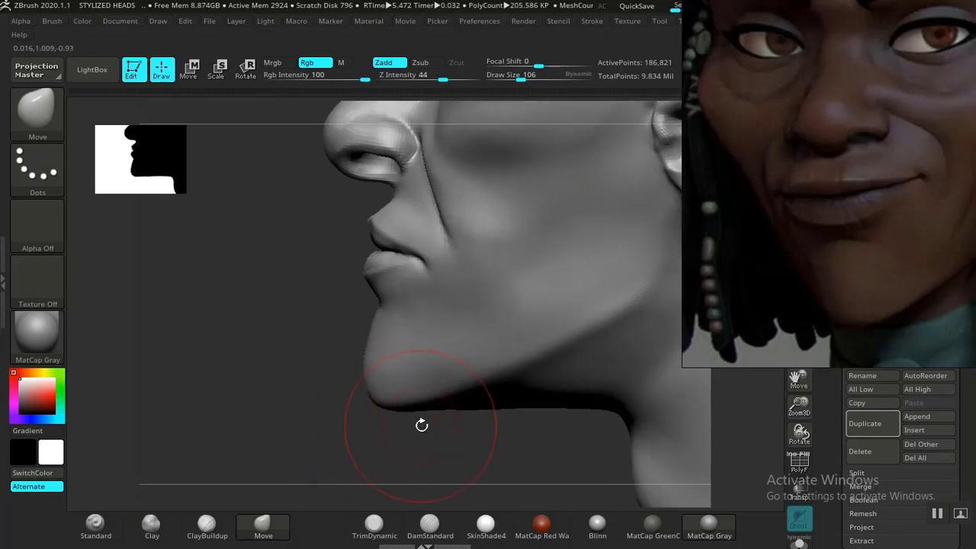
drag(422, 424, 420, 397)
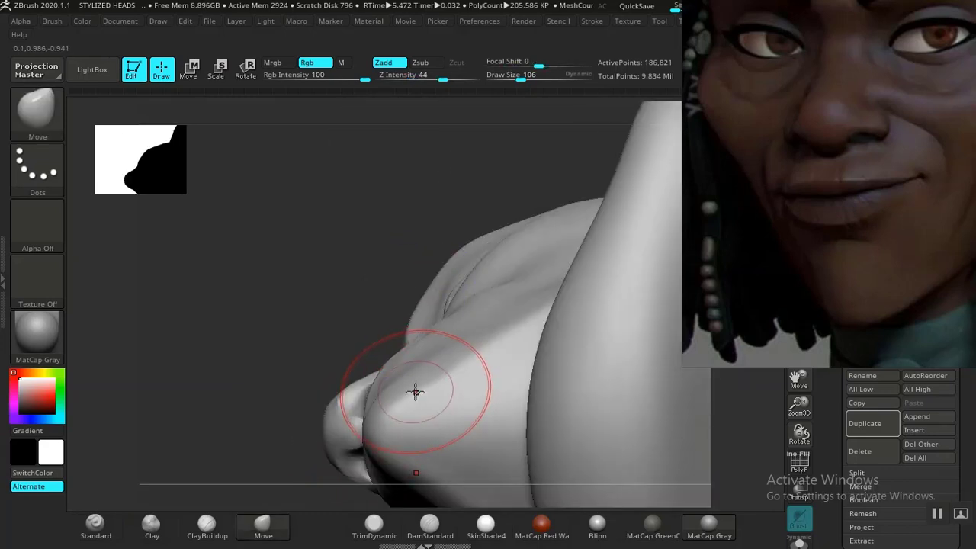
mouse_move(411, 222)
mouse_down()
mouse_move(422, 180)
mouse_move(392, 224)
mouse_move(431, 205)
mouse_move(344, 148)
mouse_move(592, 226)
mouse_move(429, 175)
mouse_move(408, 178)
mouse_move(527, 220)
mouse_move(572, 290)
mouse_move(562, 300)
mouse_move(581, 264)
mouse_move(588, 275)
mouse_move(587, 237)
mouse_move(590, 263)
mouse_move(622, 226)
mouse_move(622, 267)
mouse_up()
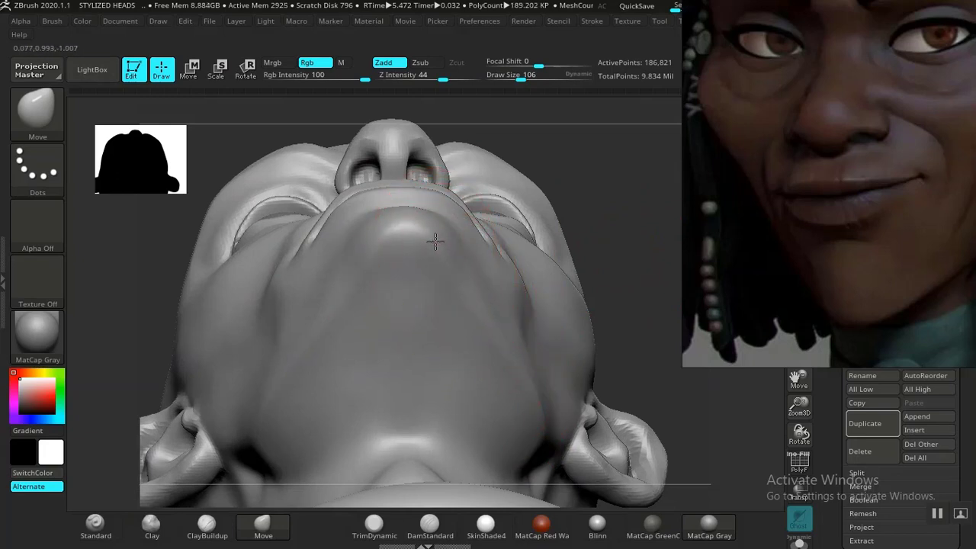
Define the underside of the chin where it meets the jaw with the DamStandard brush and smooth the transition.
click(442, 532)
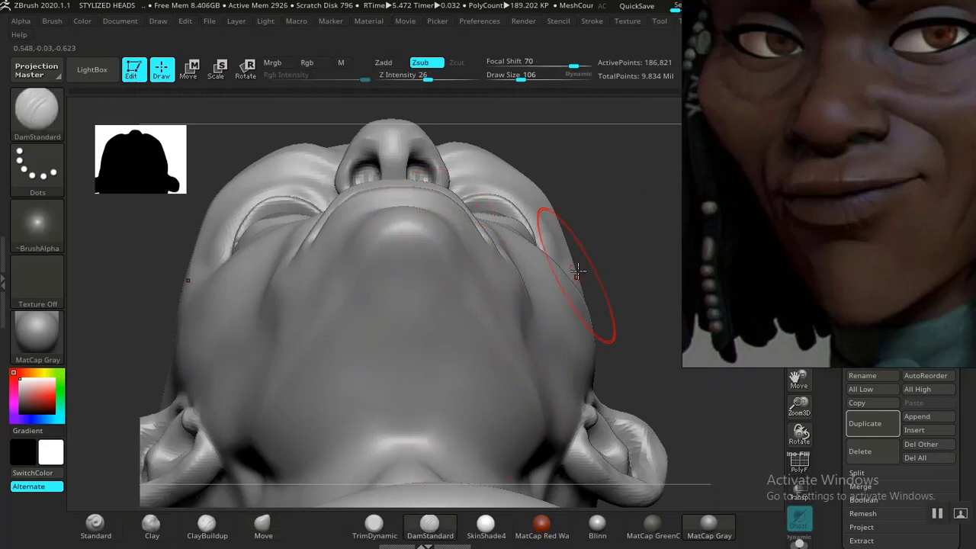
drag(644, 185, 467, 257)
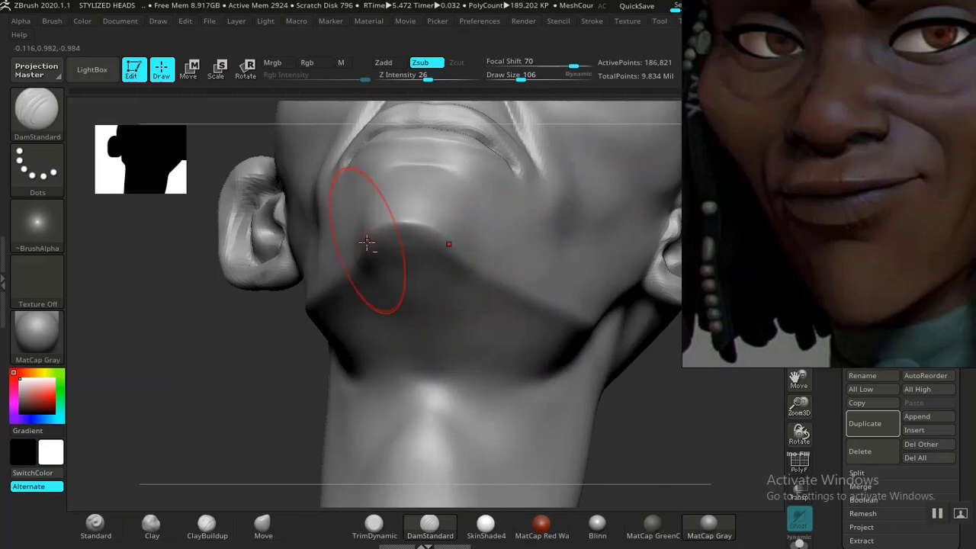
key(shift)
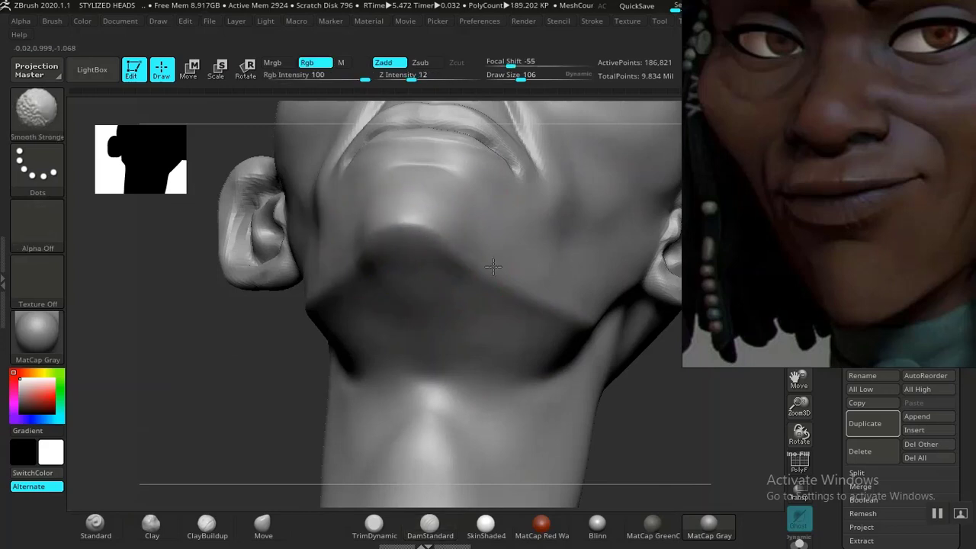
drag(183, 435, 569, 341)
drag(607, 312, 666, 242)
drag(661, 250, 490, 302)
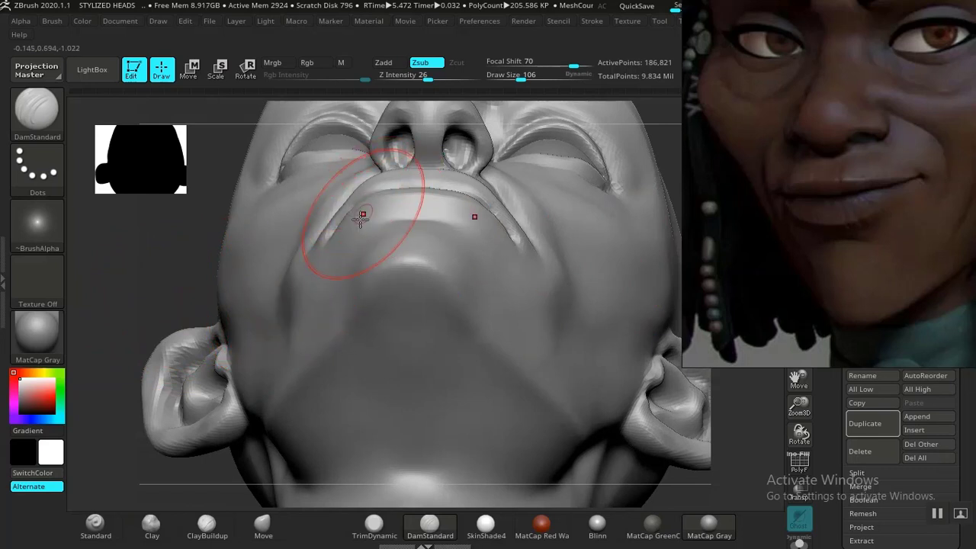
Carve a groove from beneath the lower lip around the side of the chin with the DamStandard brush, and soften it.
click(263, 523)
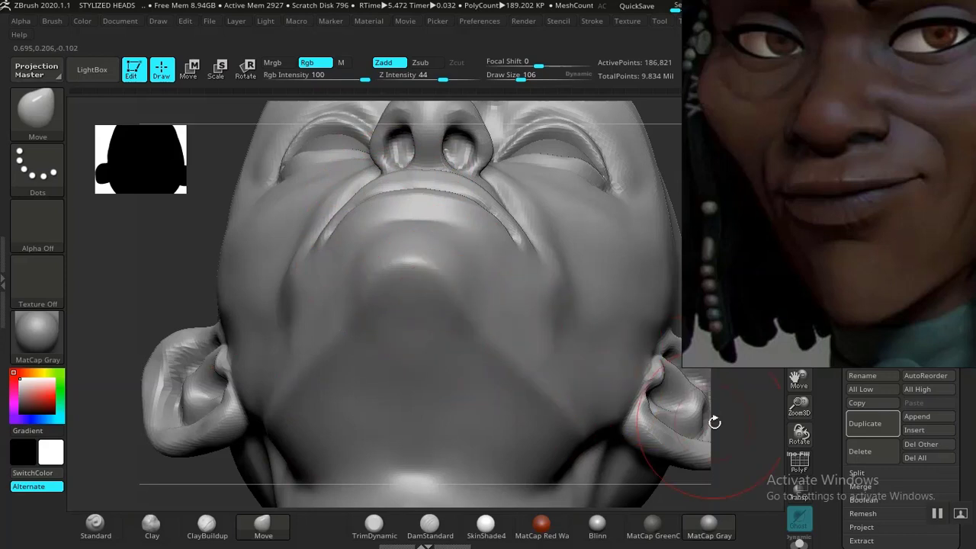
mouse_move(702, 480)
mouse_down()
mouse_move(707, 494)
mouse_move(720, 473)
mouse_up()
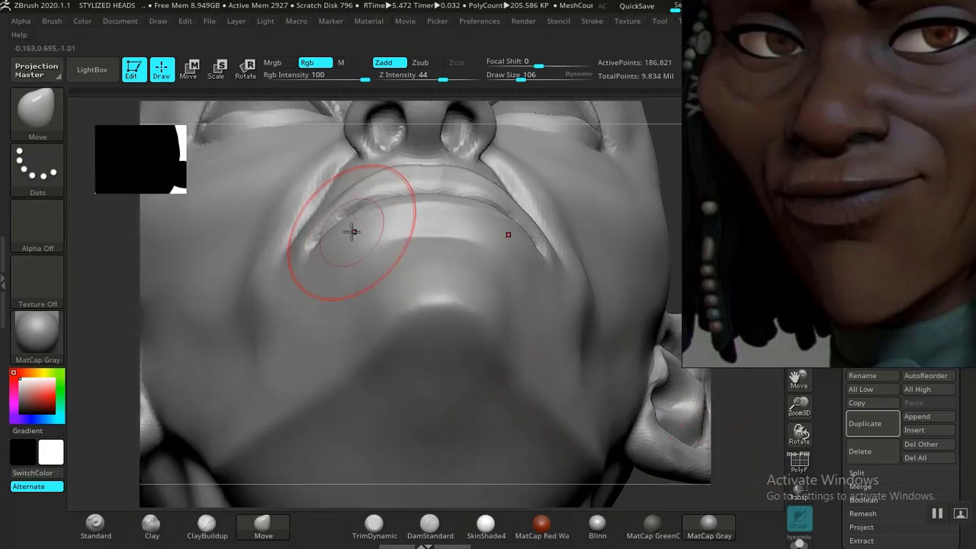
click(429, 534)
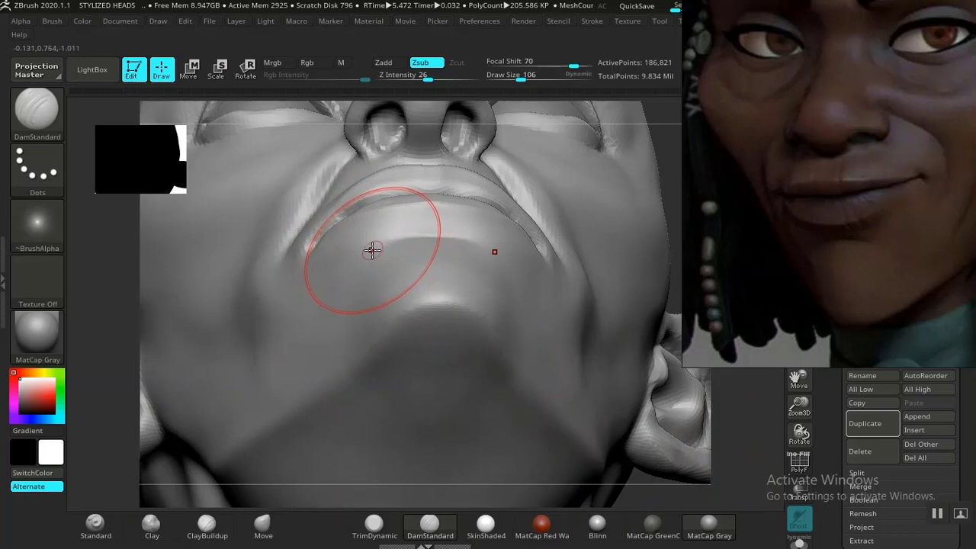
drag(374, 244, 362, 259)
drag(343, 299, 326, 358)
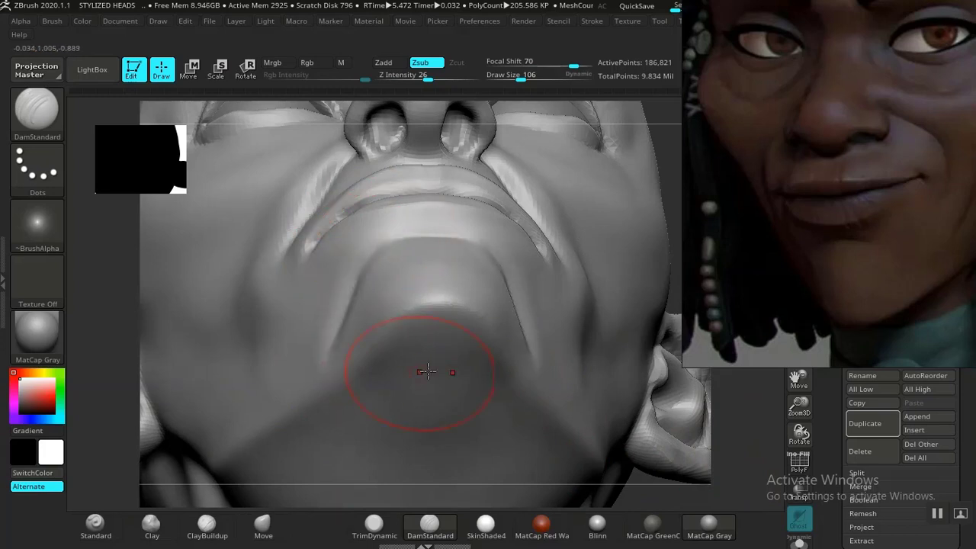
alt+drag(759, 441, 592, 361)
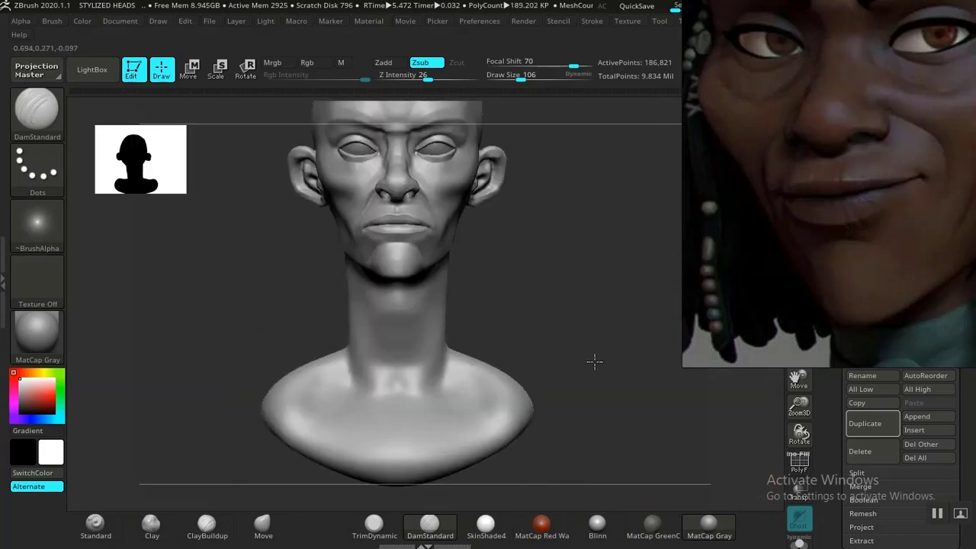
mouse_move(549, 325)
alt+mouse_down()
mouse_move(602, 365)
mouse_move(303, 355)
mouse_move(311, 388)
mouse_move(327, 348)
mouse_move(316, 370)
mouse_move(336, 362)
alt+mouse_up()
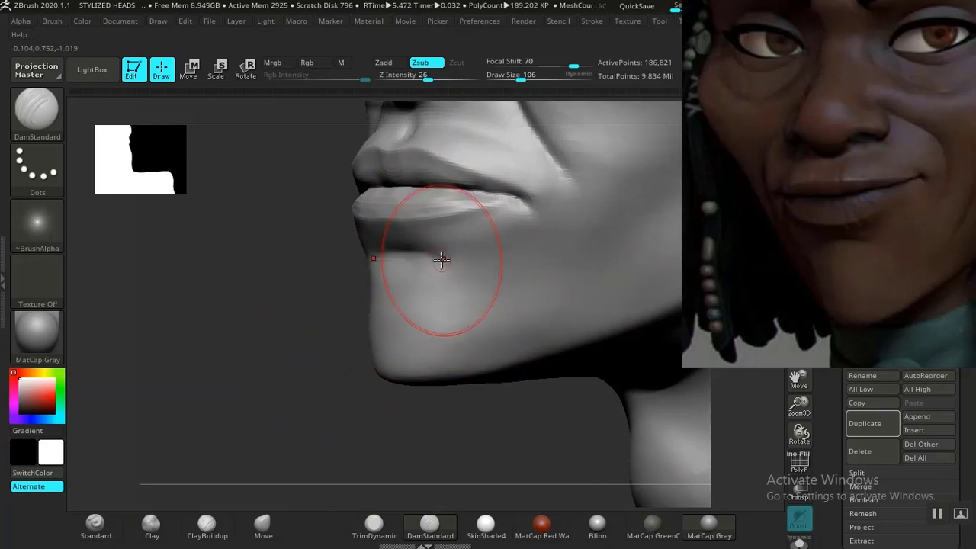
drag(453, 265, 490, 302)
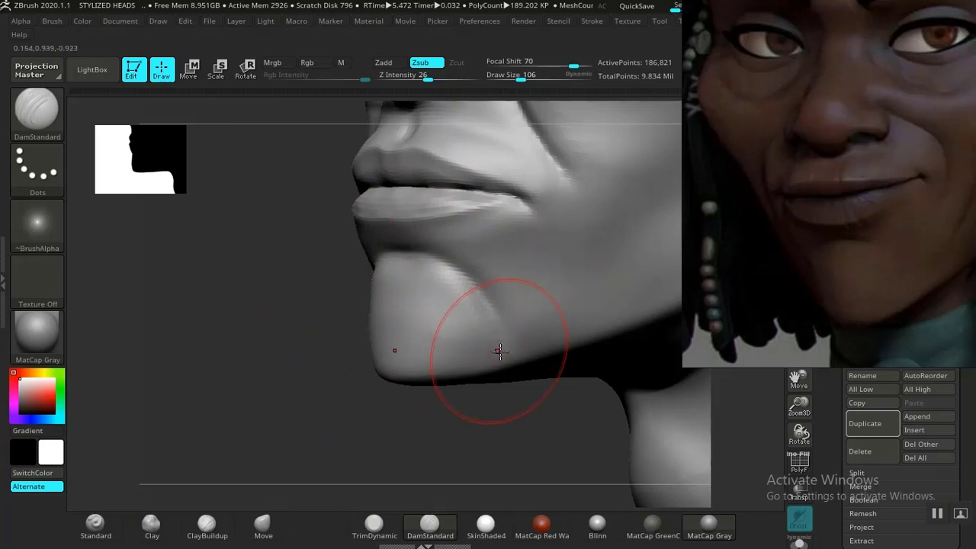
mouse_move(193, 383)
mouse_down()
mouse_move(260, 367)
mouse_move(390, 298)
mouse_move(601, 329)
mouse_move(401, 370)
mouse_move(231, 390)
mouse_up()
key(shift)
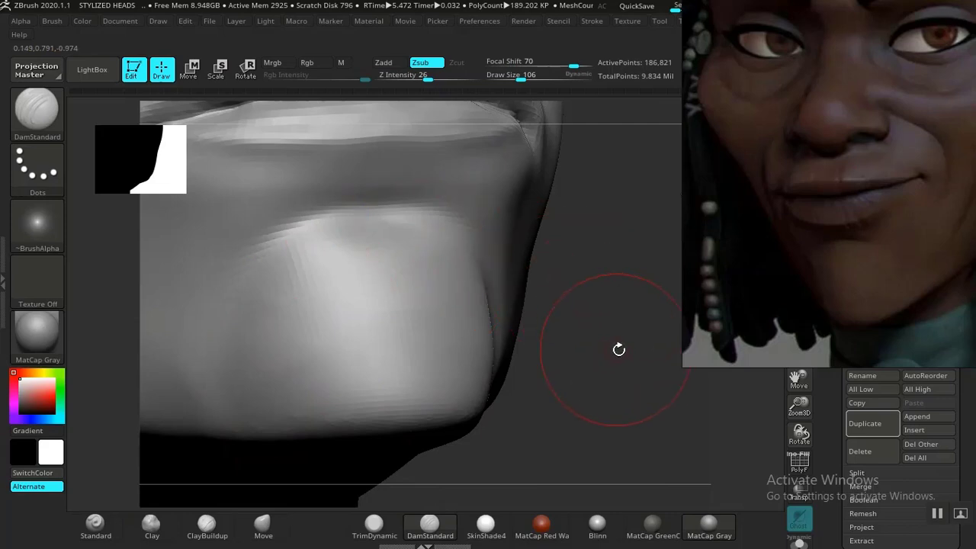
Build up the upper part of the chin with the ClayBuildup brush and smooth the added volume.
mouse_move(618, 349)
mouse_down()
mouse_move(616, 325)
mouse_move(612, 348)
mouse_move(514, 383)
mouse_move(480, 419)
mouse_up()
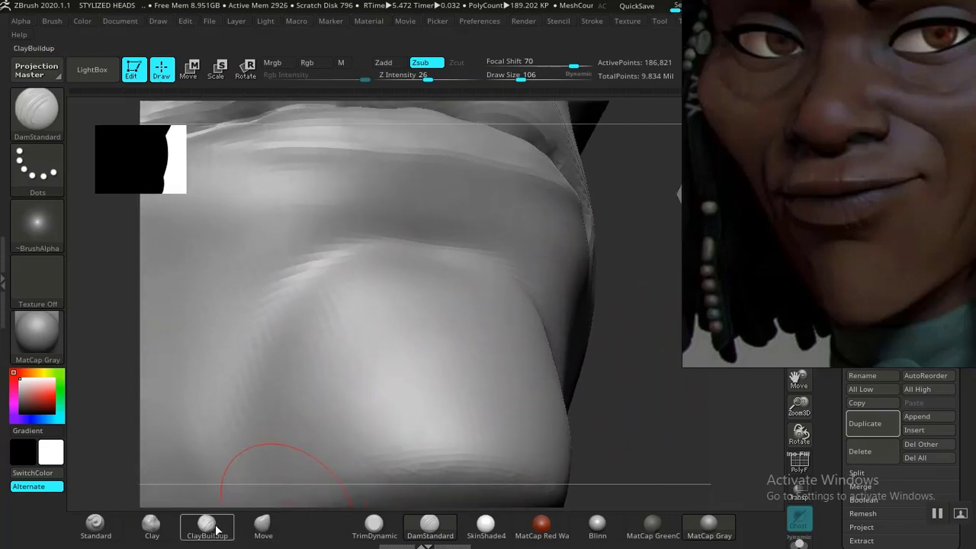
click(207, 525)
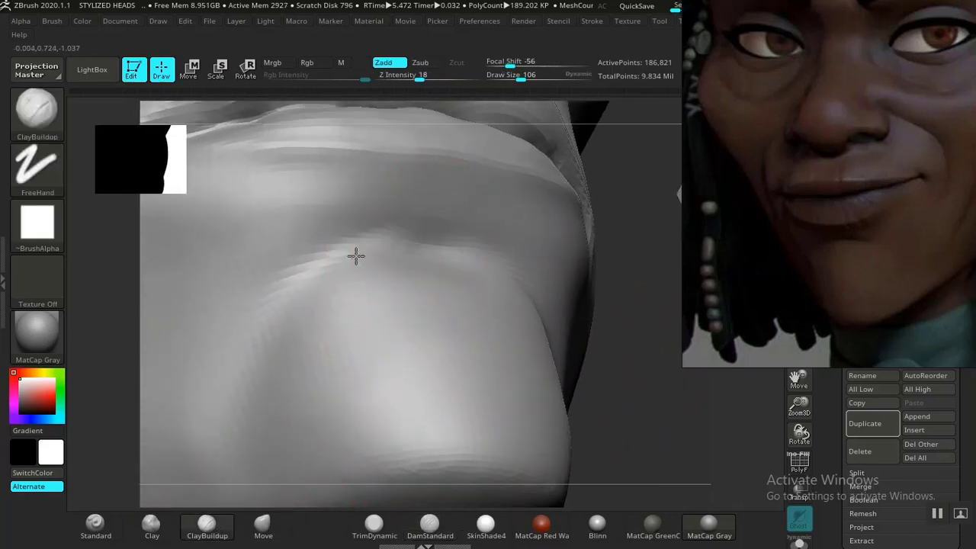
mouse_move(355, 256)
mouse_down()
mouse_move(370, 239)
mouse_move(422, 234)
mouse_move(387, 272)
mouse_up()
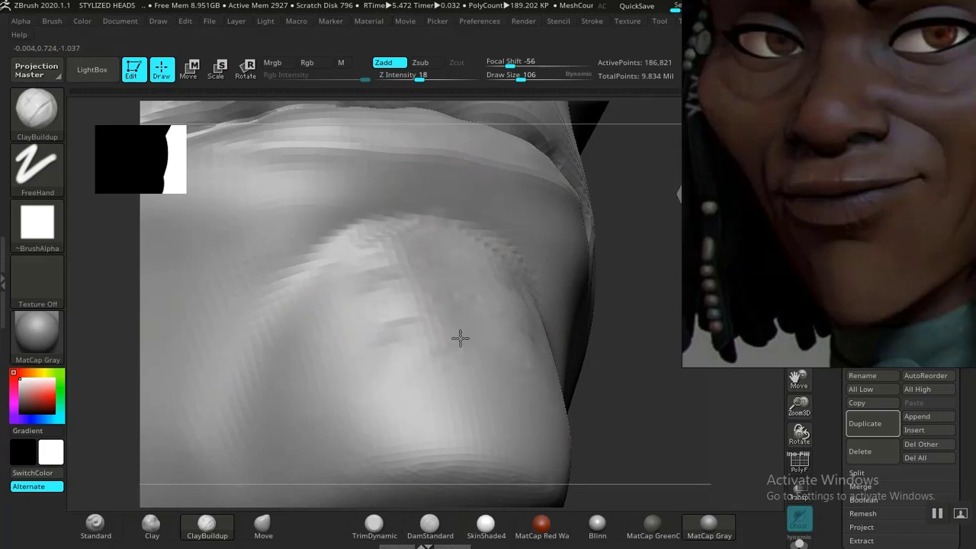
shift+drag(459, 337, 388, 348)
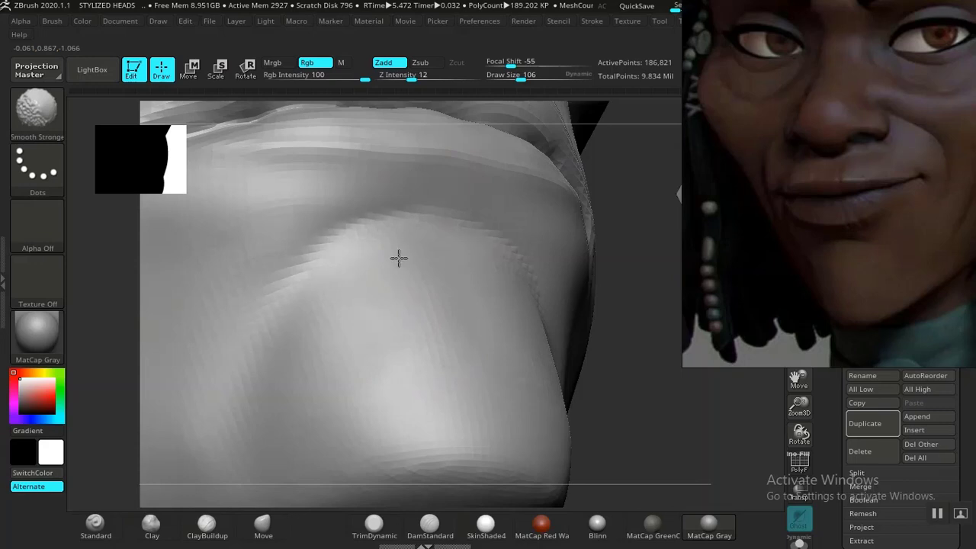
Deepen the crease between the lower lip and the chin with the DamStandard brush.
click(429, 524)
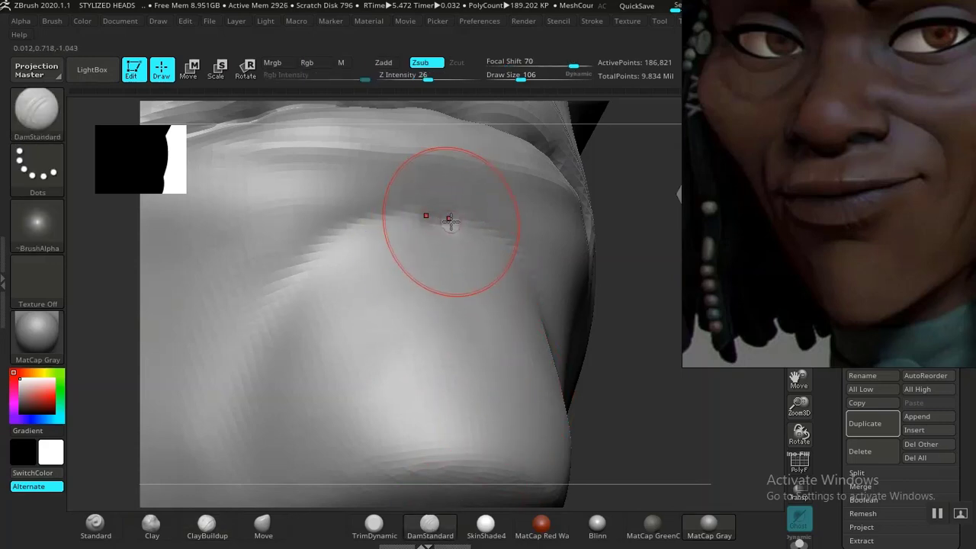
drag(469, 219, 329, 243)
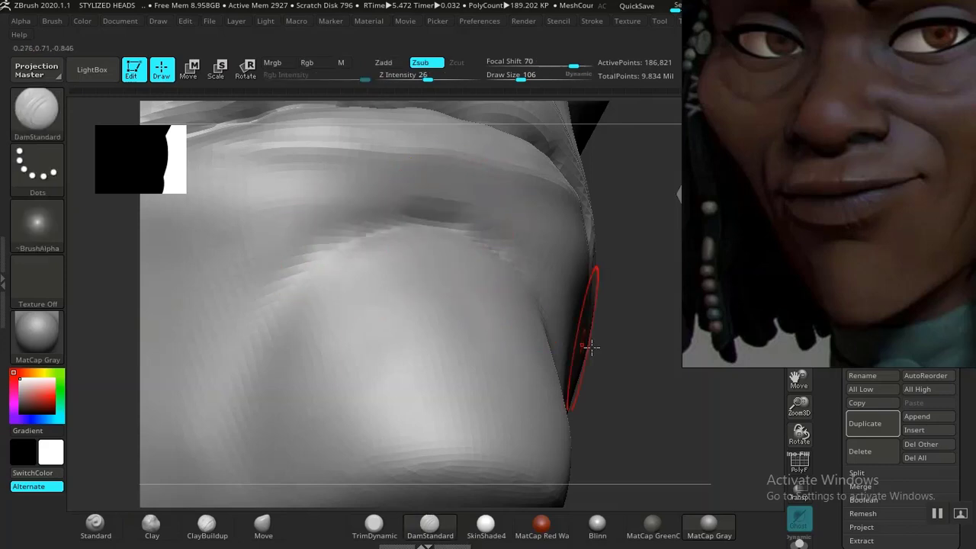
drag(608, 356, 603, 388)
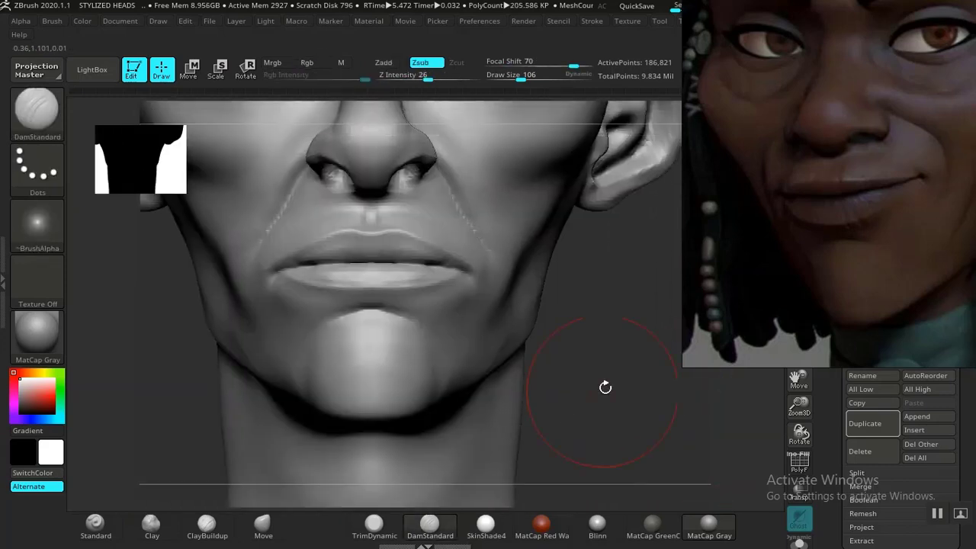
drag(559, 296, 451, 385)
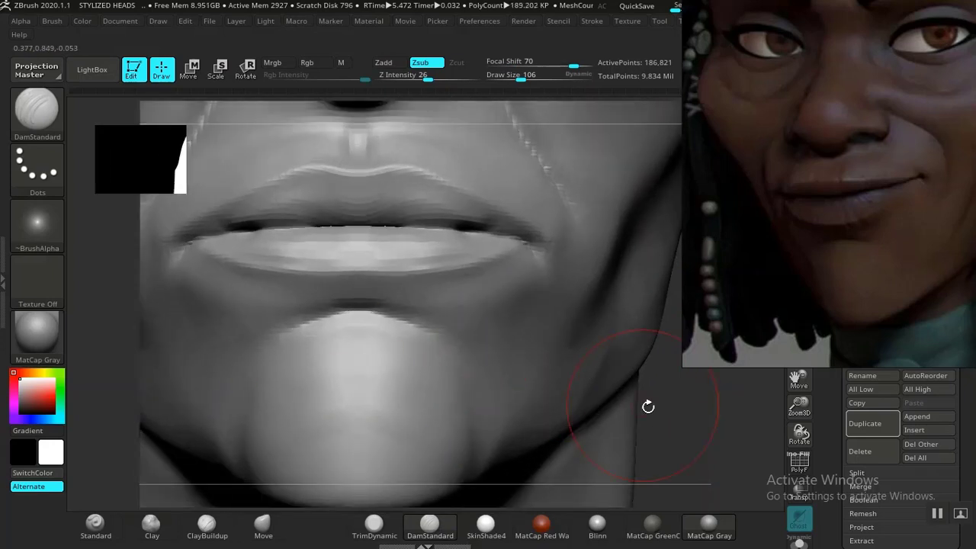
drag(729, 390, 392, 327)
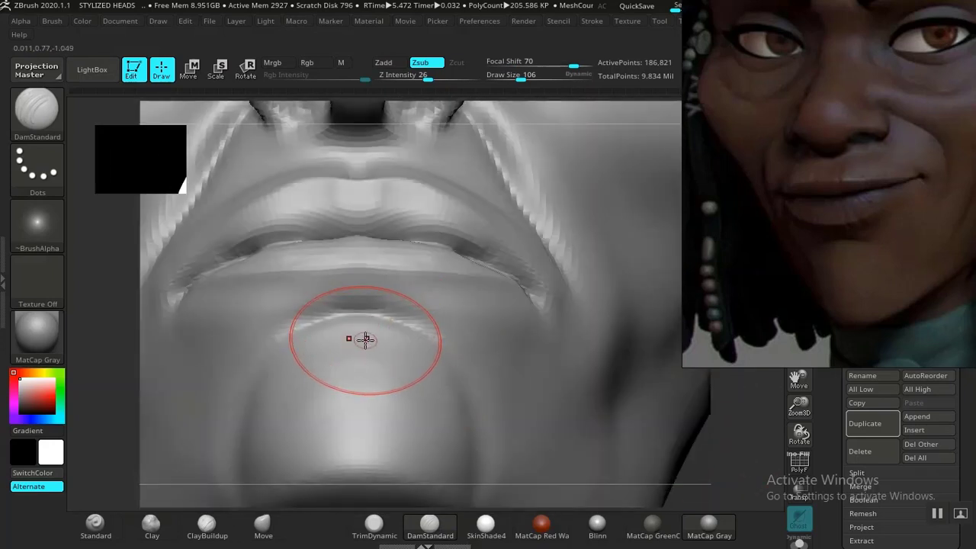
Sharpen the upper edge of the chin crease below the lower lip with the Pinch brush at Draw Size 74.
key(b)
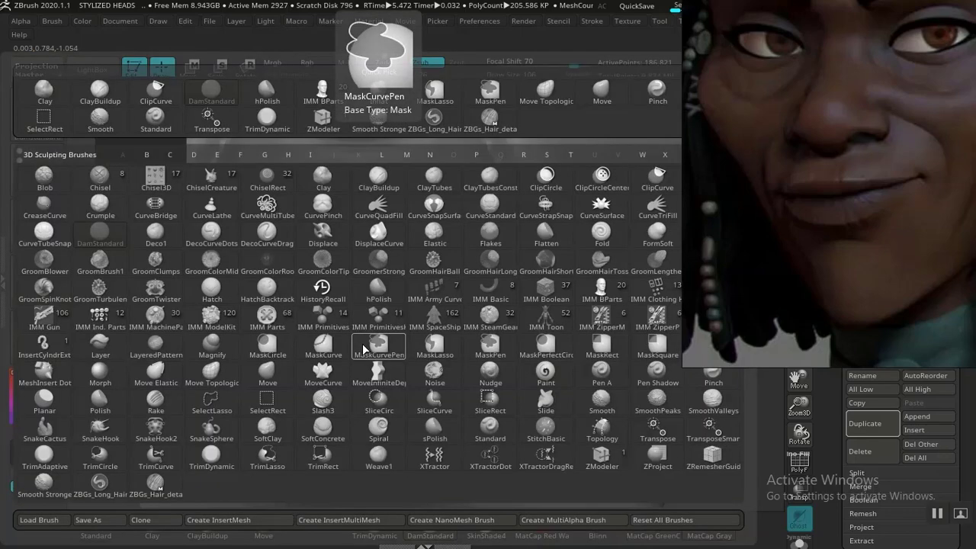
key(p)
key(i)
drag(393, 324, 328, 319)
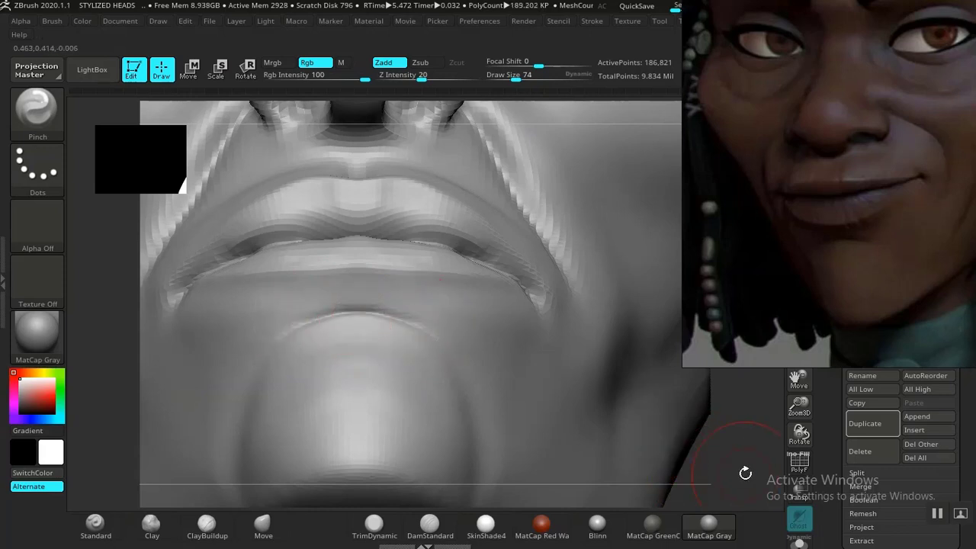
alt+drag(745, 473, 620, 381)
alt+drag(577, 338, 627, 464)
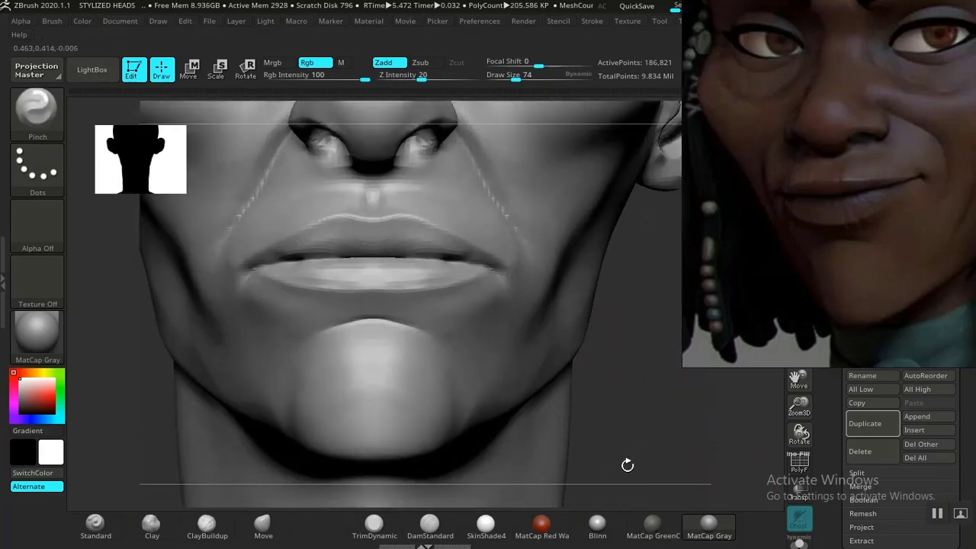
mouse_move(664, 381)
alt+mouse_down()
mouse_move(715, 447)
mouse_move(735, 390)
mouse_move(732, 364)
alt+mouse_up()
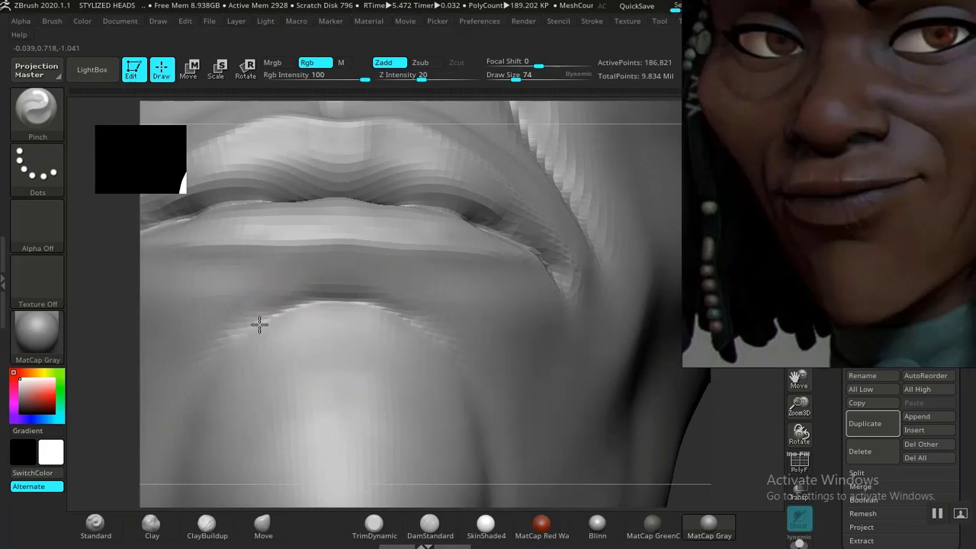
mouse_move(647, 343)
alt+mouse_down()
mouse_move(577, 372)
mouse_move(541, 344)
mouse_move(582, 404)
mouse_move(577, 435)
alt+mouse_up()
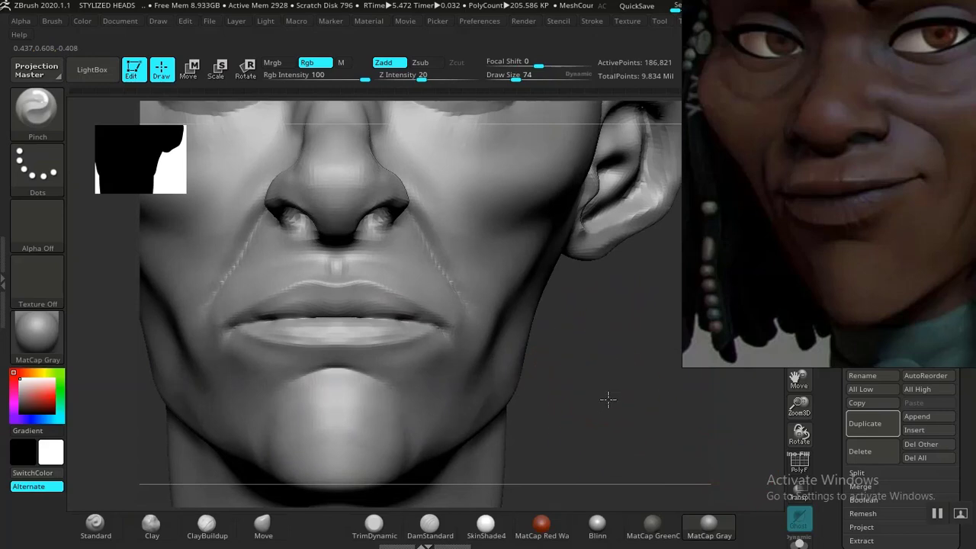
Adjust the shape of the upper lip with the Move brush at Draw Size 118.
alt+drag(608, 399, 544, 348)
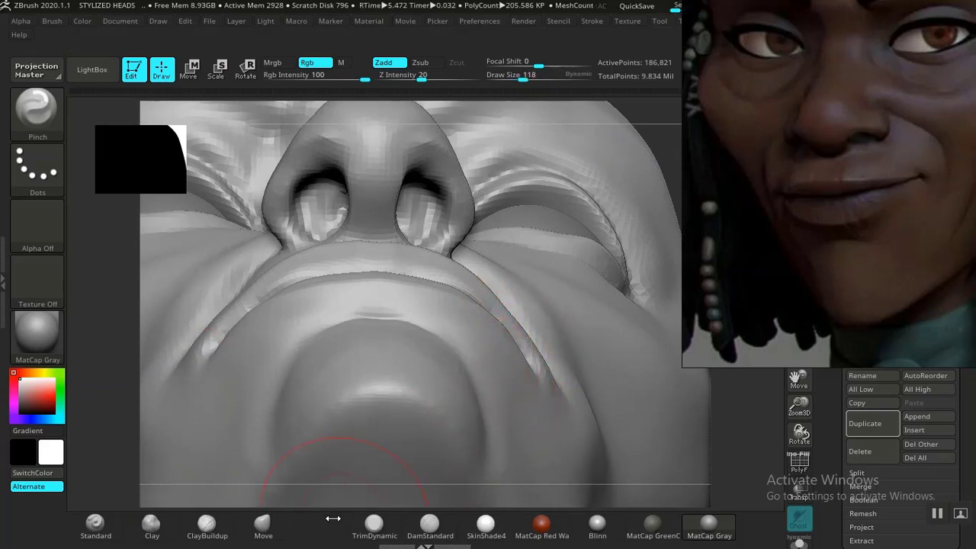
click(262, 523)
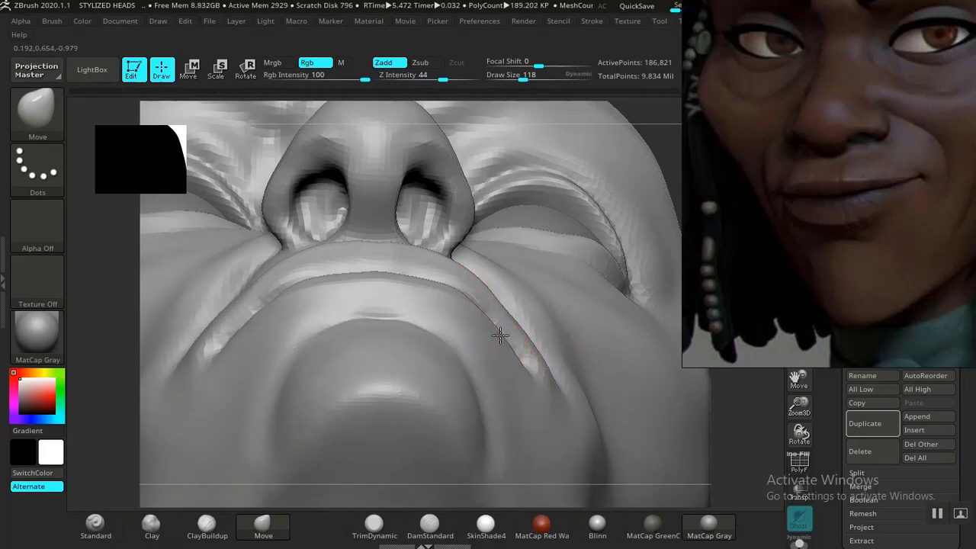
drag(692, 363, 571, 385)
mouse_move(333, 370)
mouse_down()
mouse_move(338, 461)
mouse_move(366, 394)
mouse_move(411, 394)
mouse_move(582, 344)
mouse_move(595, 394)
mouse_move(559, 367)
mouse_move(638, 392)
mouse_move(652, 366)
mouse_move(660, 391)
mouse_move(647, 368)
mouse_move(629, 390)
mouse_up()
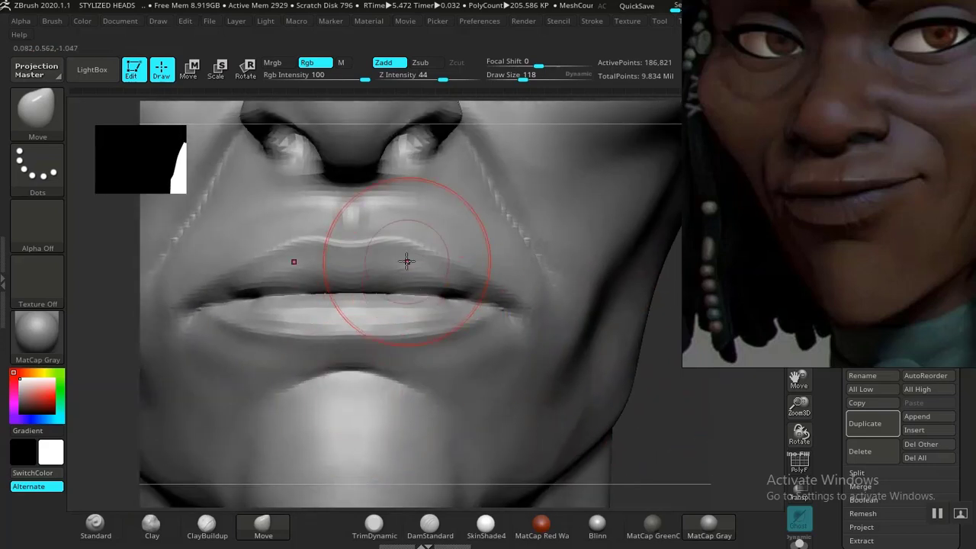
mouse_move(407, 262)
mouse_down()
mouse_move(410, 244)
mouse_move(480, 267)
mouse_up()
drag(379, 257, 382, 254)
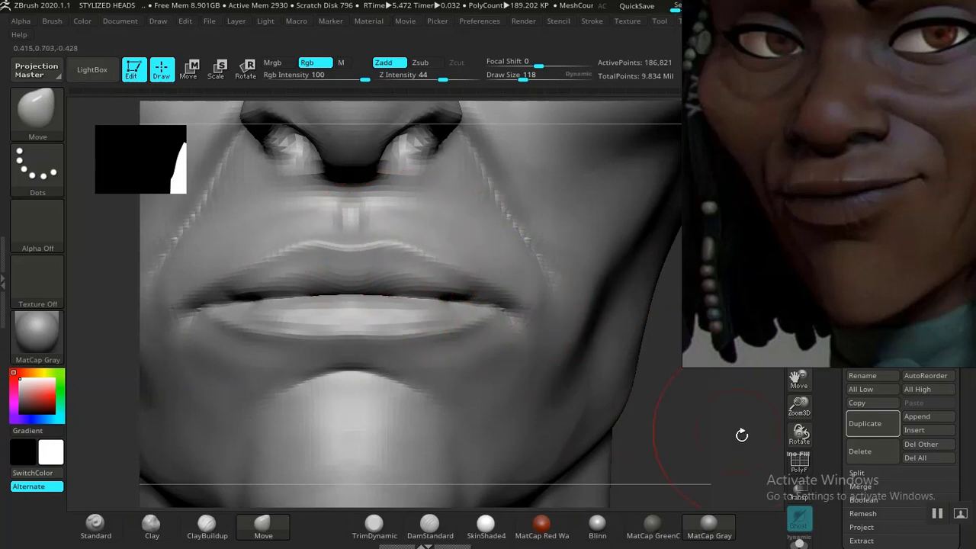
alt+drag(611, 330, 602, 457)
alt+drag(608, 411, 606, 473)
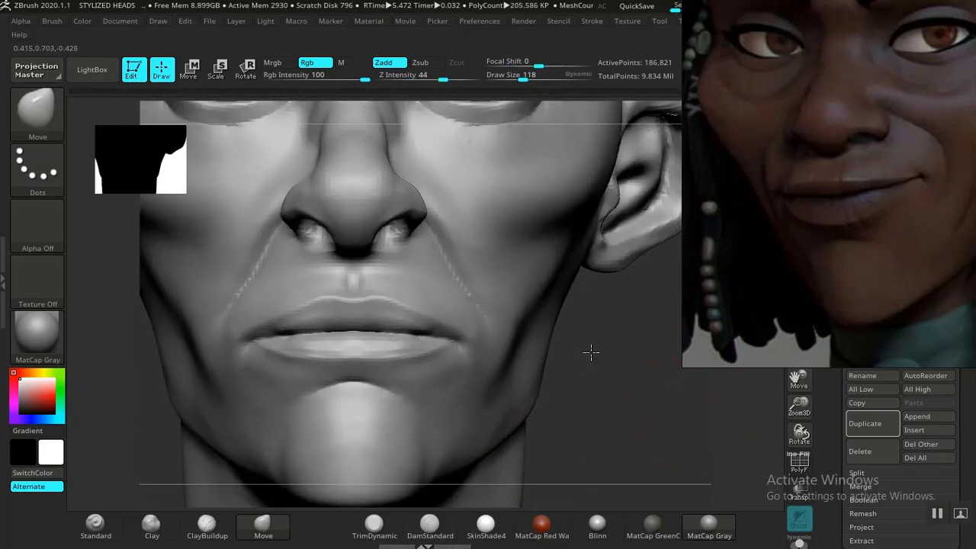
Carve a crease under the cheekbone from the ear towards the mouth with the DamStandard brush, and smooth its lower end.
alt+drag(590, 350, 635, 281)
alt+drag(571, 371, 639, 403)
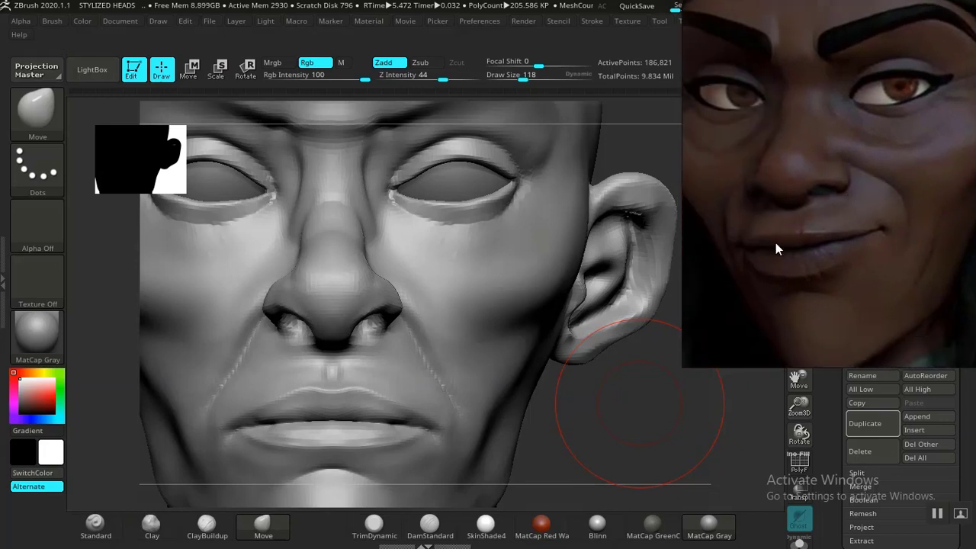
drag(611, 450, 628, 415)
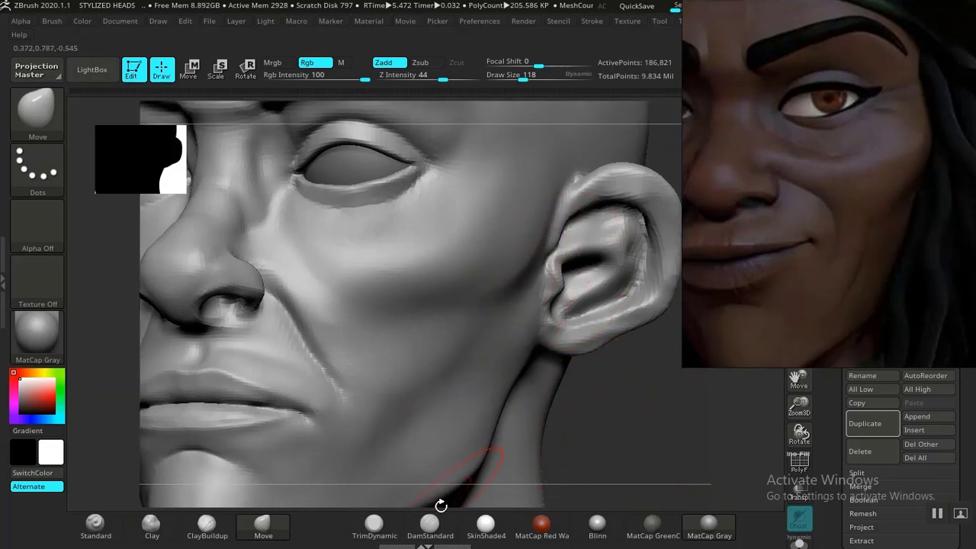
click(430, 523)
mouse_move(589, 433)
mouse_down()
mouse_move(623, 392)
mouse_move(602, 365)
mouse_up()
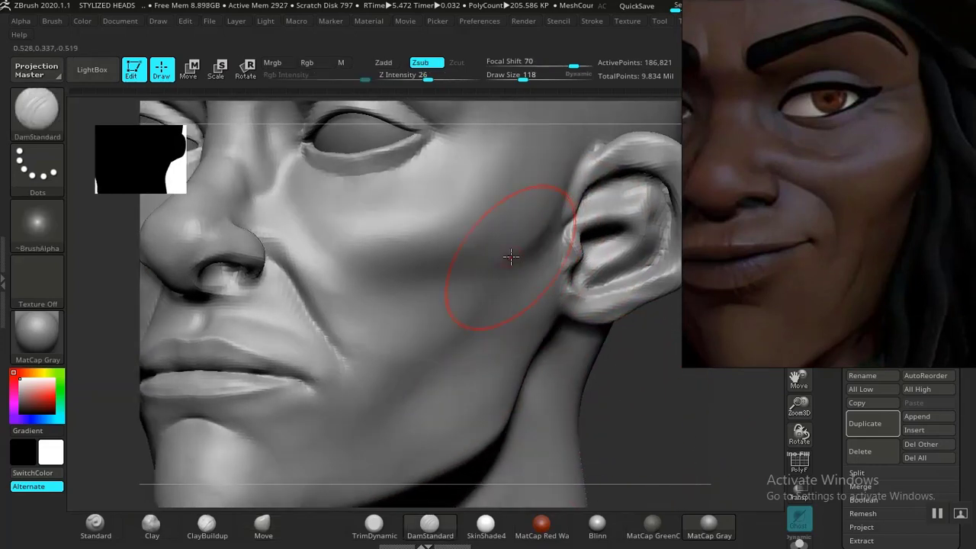
drag(561, 222, 490, 287)
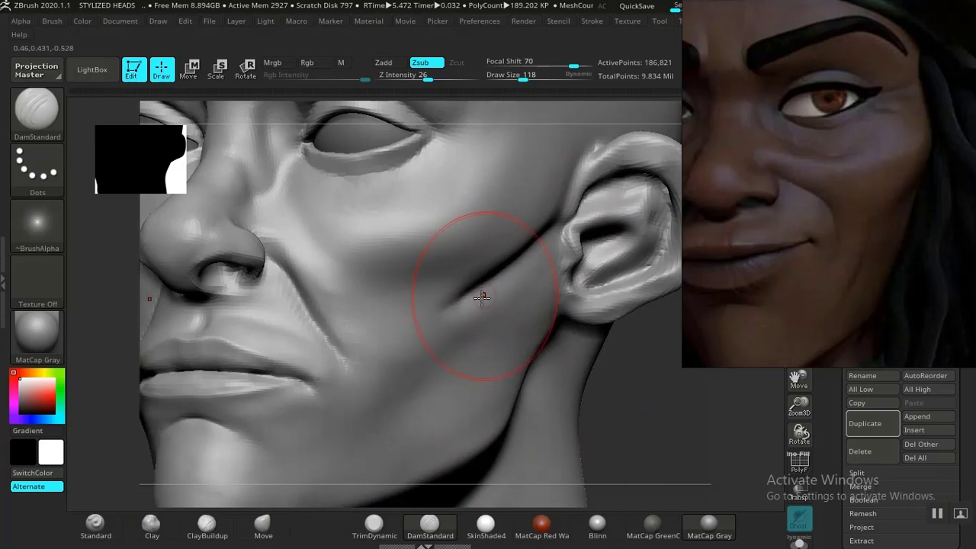
shift+drag(482, 297, 445, 312)
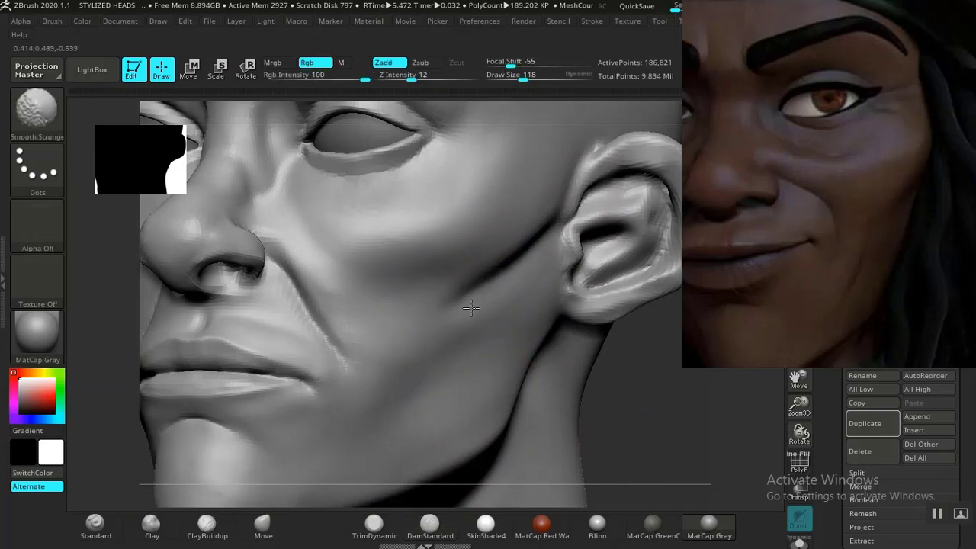
Build up the side of the chin with the ClayBuildup brush and smooth the added clay.
mouse_move(602, 400)
mouse_down()
mouse_move(617, 425)
mouse_move(656, 435)
mouse_move(664, 424)
mouse_move(625, 401)
mouse_move(648, 414)
mouse_move(605, 373)
mouse_move(554, 412)
mouse_move(590, 338)
mouse_move(601, 388)
mouse_move(592, 377)
mouse_move(620, 404)
mouse_move(403, 398)
mouse_up()
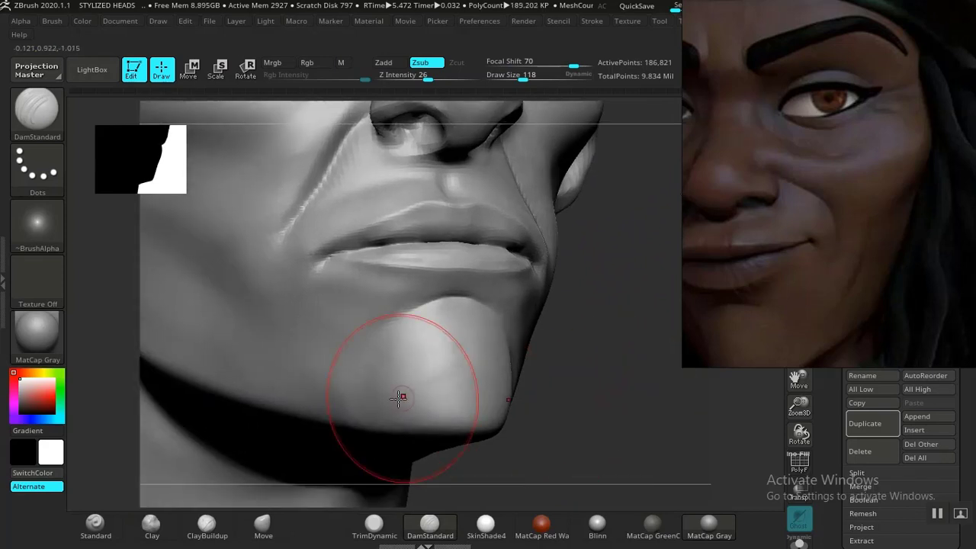
click(206, 525)
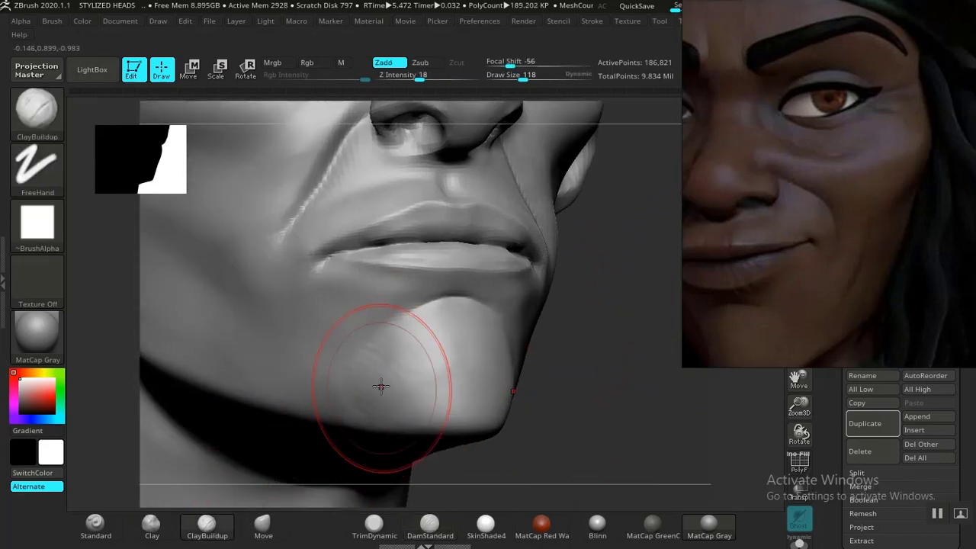
key(shift)
shift+drag(381, 389, 381, 395)
mouse_move(544, 401)
alt+mouse_down()
mouse_move(584, 355)
mouse_move(569, 342)
mouse_move(550, 363)
mouse_move(574, 384)
mouse_move(618, 381)
mouse_move(582, 404)
mouse_move(589, 361)
mouse_move(590, 403)
alt+mouse_up()
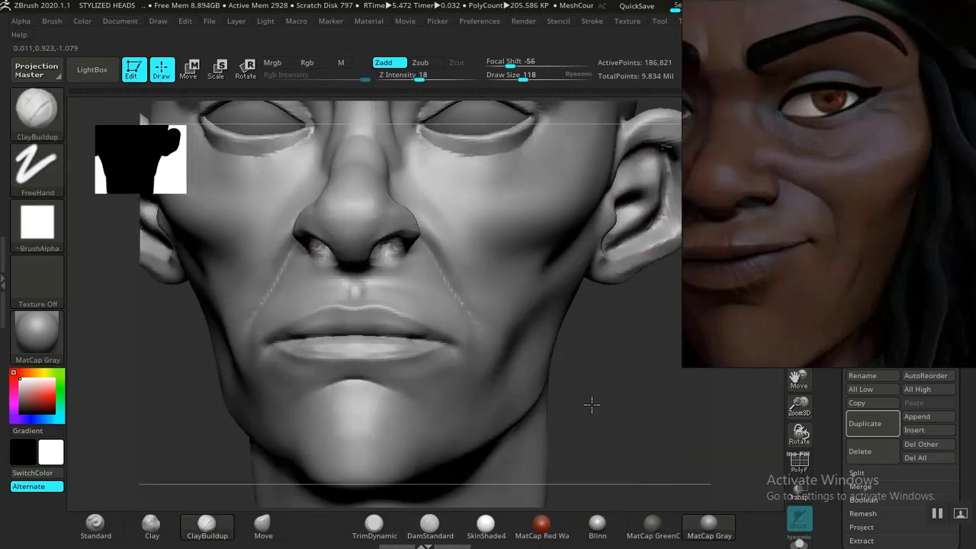
Carve a curved eye-bag crease beneath the lower eyelid with the DamStandard brush, running from the nose side to the outer eye corner.
mouse_move(665, 375)
mouse_down()
mouse_move(595, 389)
mouse_move(627, 402)
mouse_move(660, 388)
mouse_move(630, 385)
mouse_move(618, 400)
mouse_move(625, 374)
mouse_up()
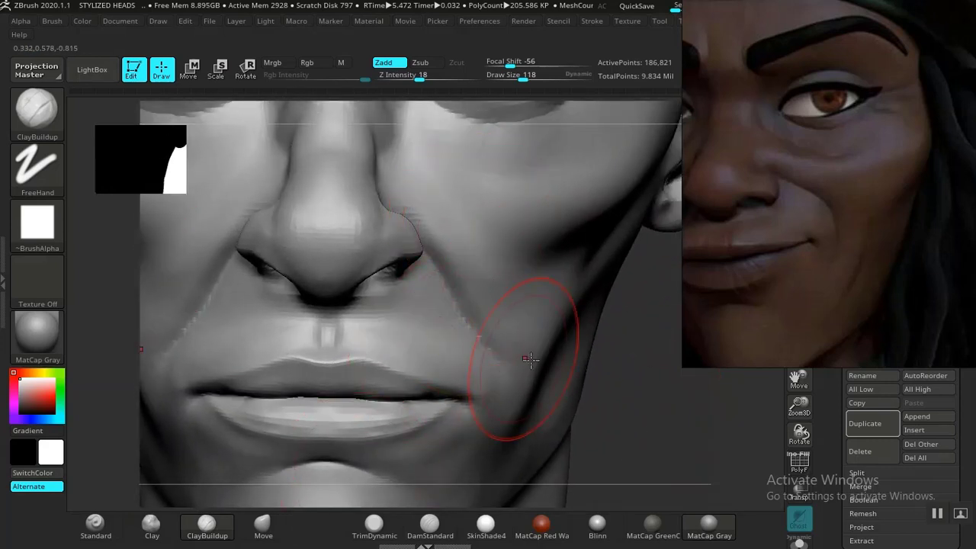
alt+drag(621, 382, 636, 450)
mouse_move(630, 408)
mouse_down()
mouse_move(492, 302)
mouse_move(505, 251)
mouse_up()
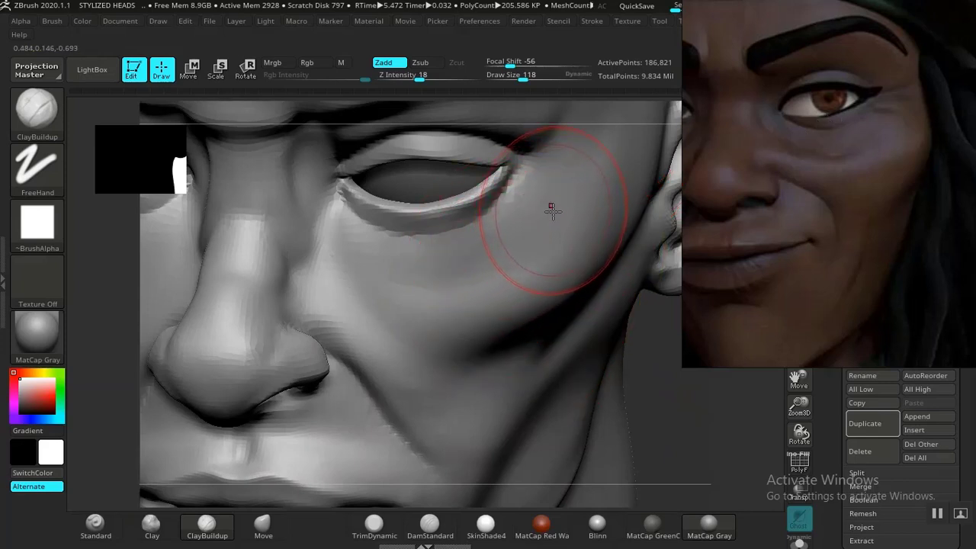
key(ctrl)
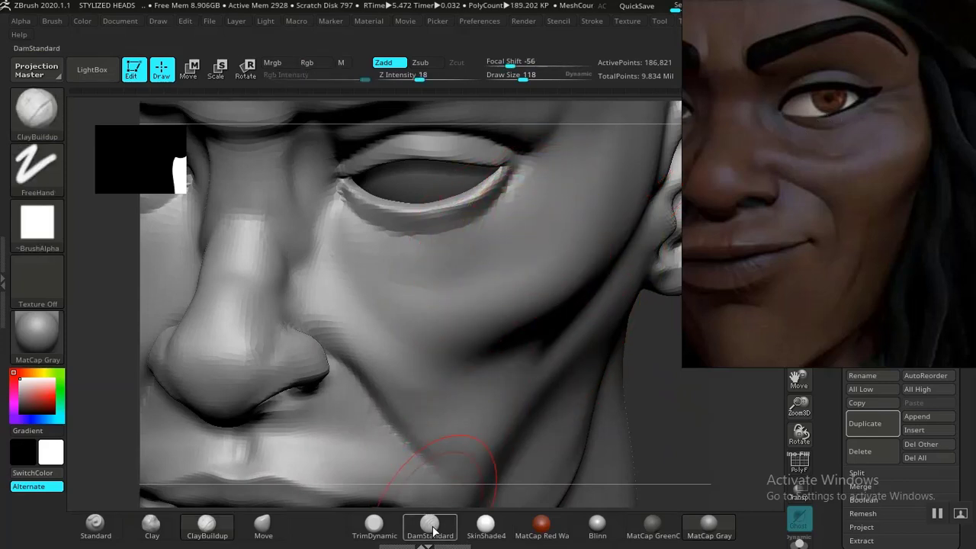
click(430, 526)
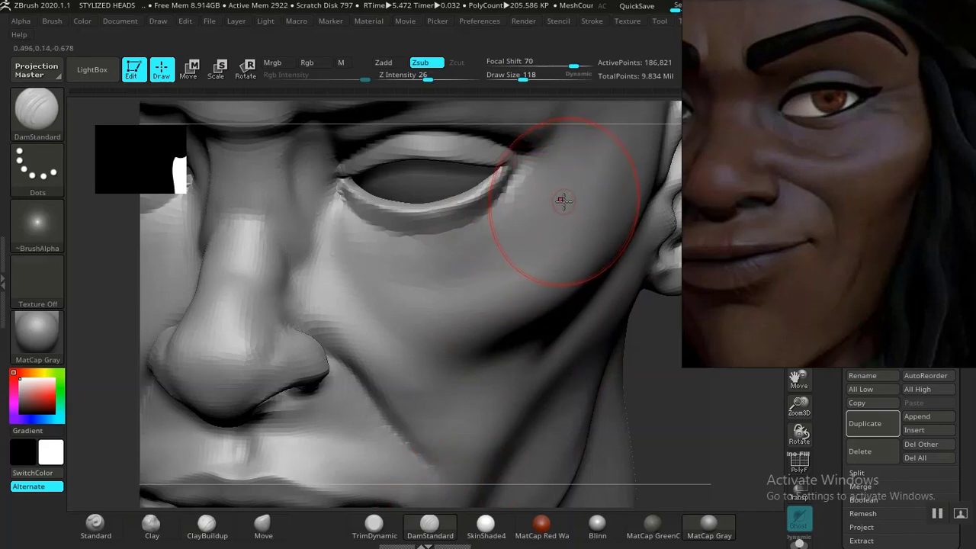
mouse_move(544, 214)
mouse_down()
mouse_move(518, 253)
mouse_move(458, 285)
mouse_move(438, 286)
mouse_up()
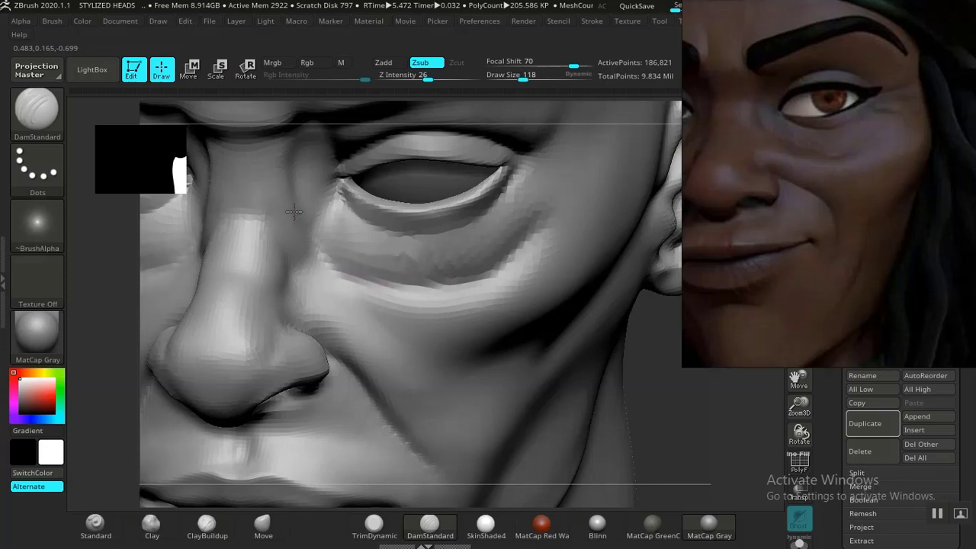
drag(533, 221, 469, 272)
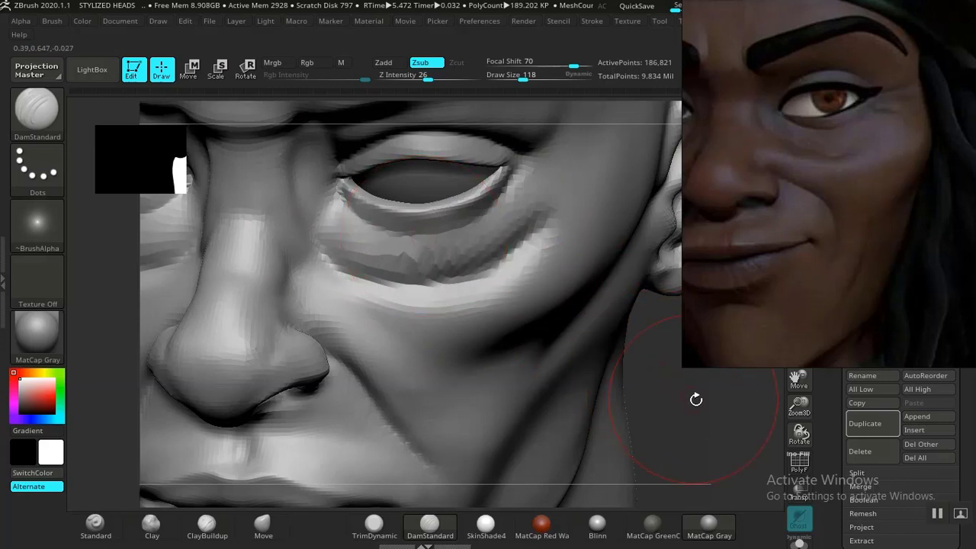
Build up the upper cheek below the eye bag and along the nasolabial fold with the ClayBuildup brush.
key(f)
mouse_move(619, 260)
mouse_down()
mouse_move(636, 318)
mouse_move(601, 325)
mouse_move(598, 356)
mouse_move(627, 394)
mouse_move(561, 405)
mouse_move(287, 320)
mouse_move(253, 335)
mouse_move(272, 315)
mouse_move(281, 328)
mouse_move(240, 355)
mouse_move(197, 335)
mouse_move(213, 327)
mouse_move(203, 375)
mouse_move(204, 348)
mouse_move(218, 336)
mouse_move(246, 366)
mouse_move(202, 346)
mouse_move(357, 236)
mouse_move(409, 285)
mouse_move(497, 338)
mouse_up()
click(207, 523)
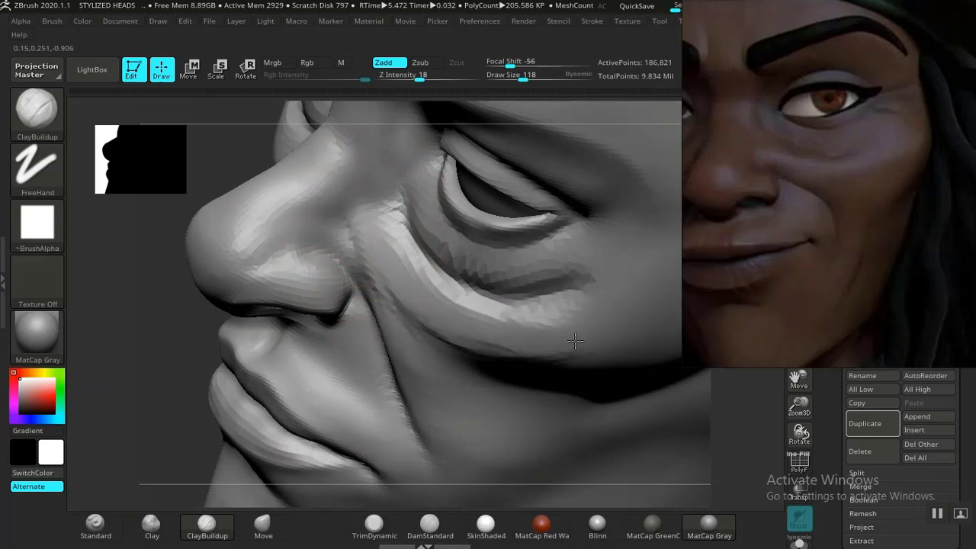
mouse_move(375, 229)
mouse_down()
mouse_move(413, 279)
mouse_move(371, 226)
mouse_move(396, 305)
mouse_move(486, 410)
mouse_up()
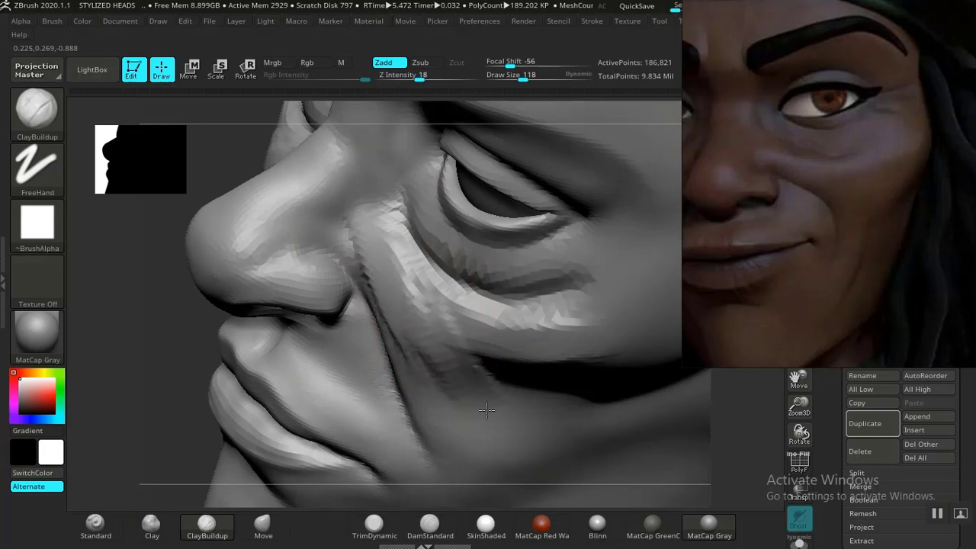
drag(429, 355, 452, 425)
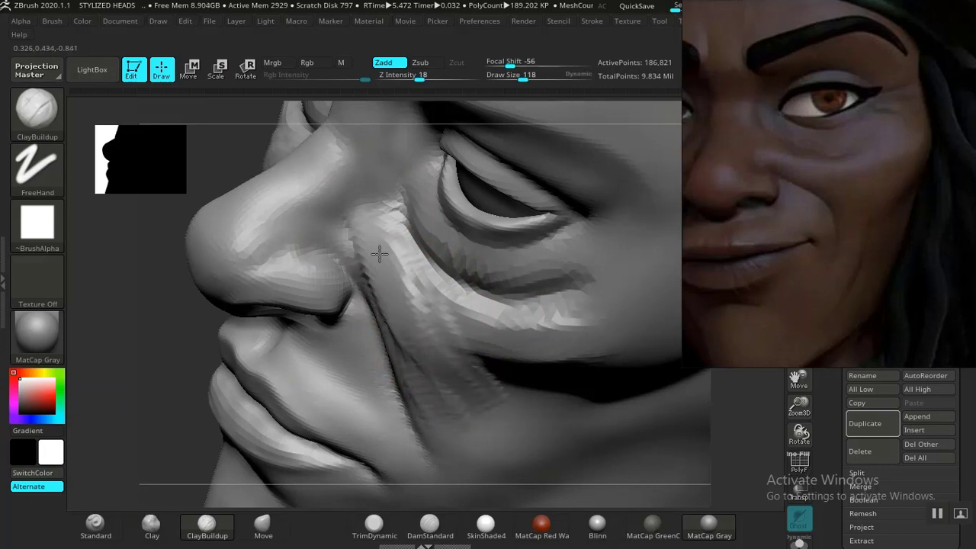
mouse_move(355, 243)
mouse_down()
mouse_move(377, 226)
mouse_move(368, 186)
mouse_move(415, 335)
mouse_move(480, 376)
mouse_move(488, 397)
mouse_move(579, 384)
mouse_move(414, 355)
mouse_move(397, 286)
mouse_up()
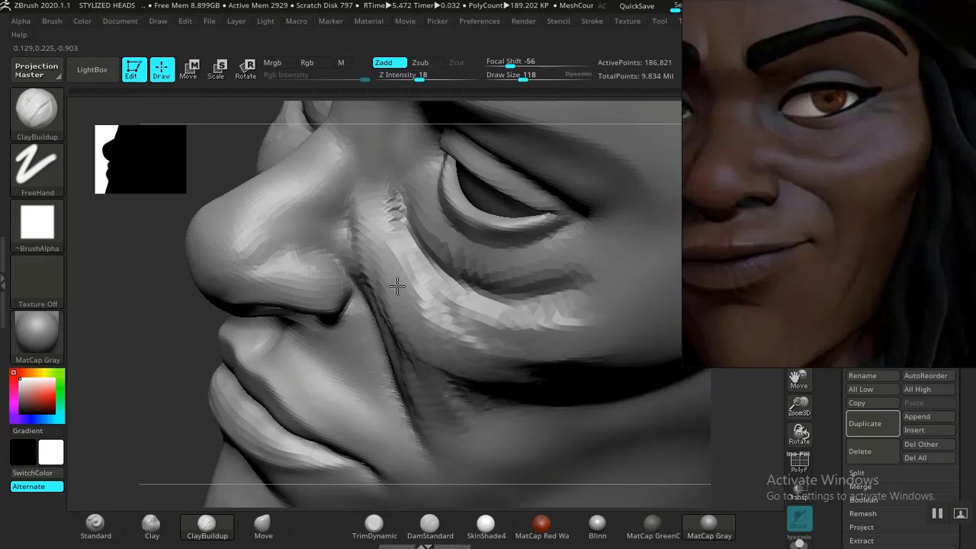
Smooth the clay on the inner cheeks beside the nose and reduce the draw size to 82.
mouse_move(185, 363)
alt+mouse_down()
mouse_move(163, 160)
mouse_move(226, 341)
mouse_move(197, 360)
mouse_move(560, 333)
mouse_move(554, 409)
mouse_move(542, 409)
mouse_move(578, 198)
mouse_move(594, 297)
mouse_move(643, 249)
mouse_move(632, 231)
mouse_move(617, 251)
mouse_move(597, 213)
mouse_move(630, 242)
mouse_move(615, 284)
alt+mouse_up()
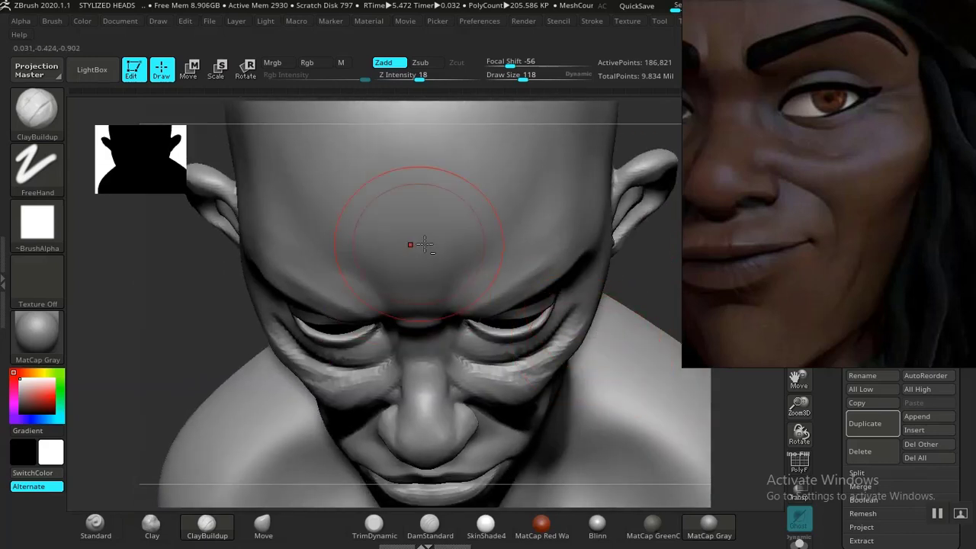
drag(182, 307, 175, 279)
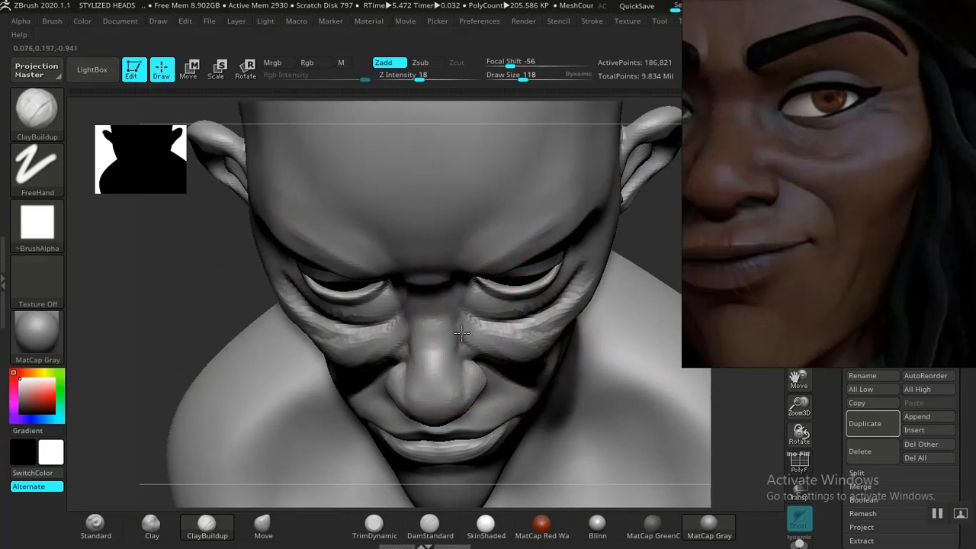
mouse_move(460, 328)
shift+mouse_down()
mouse_move(464, 348)
mouse_move(460, 331)
mouse_move(498, 351)
shift+mouse_up()
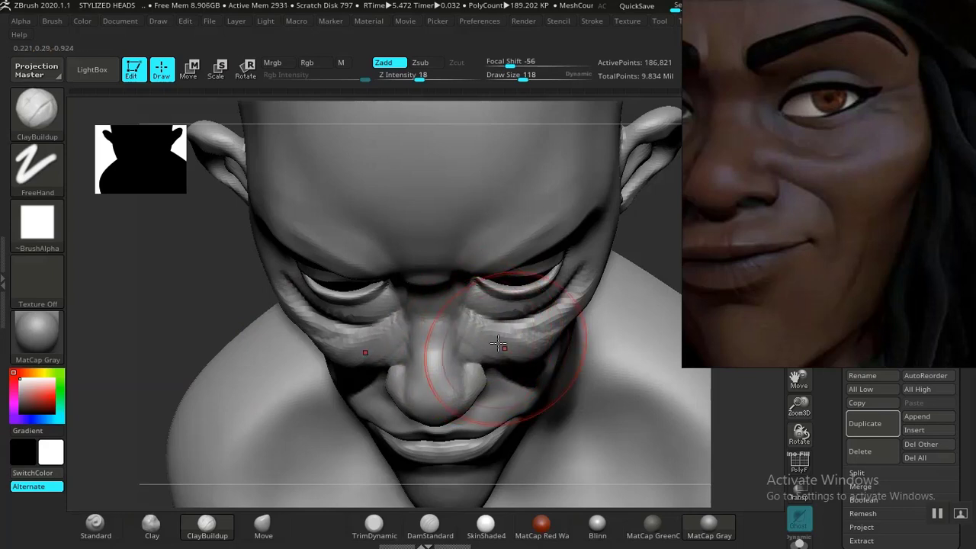
key(ctrl)
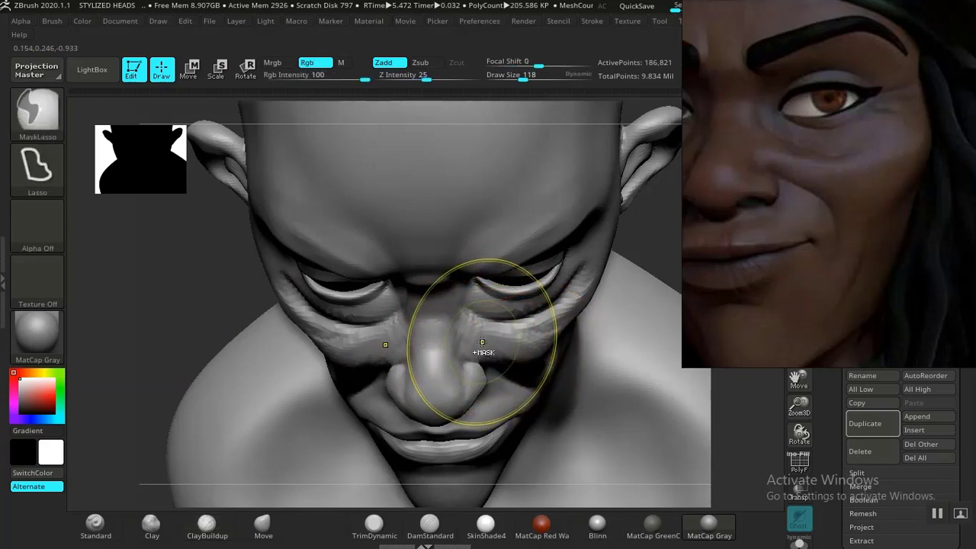
key(bracketleft)
key(bracketleft)
key(bracketleft)
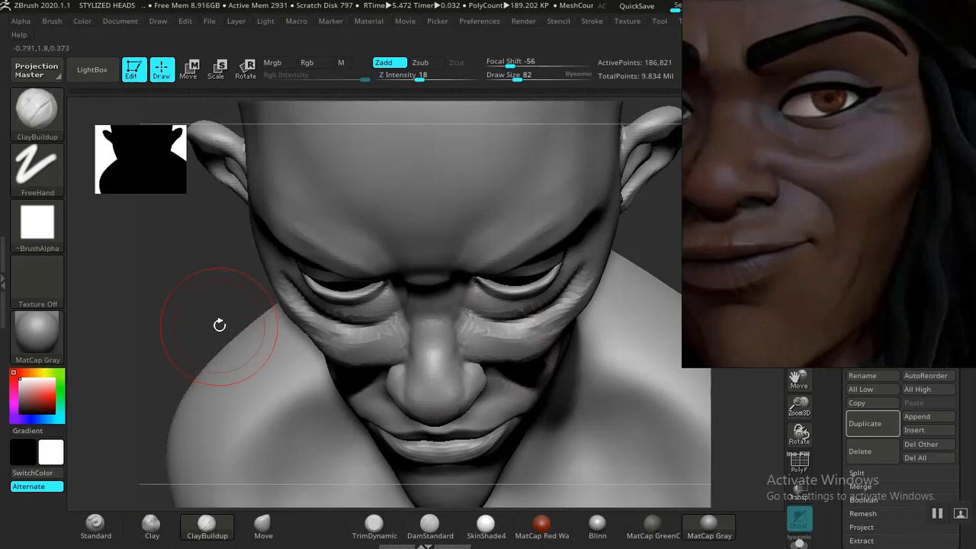
Extend the cheekbone from the eye bag back toward the ear with ClayBuildup strokes, using a draw size of up to 126.
mouse_move(219, 326)
mouse_down()
mouse_move(206, 290)
mouse_move(592, 290)
mouse_move(526, 301)
mouse_up()
mouse_move(604, 281)
mouse_down()
mouse_move(599, 259)
mouse_move(567, 281)
mouse_up()
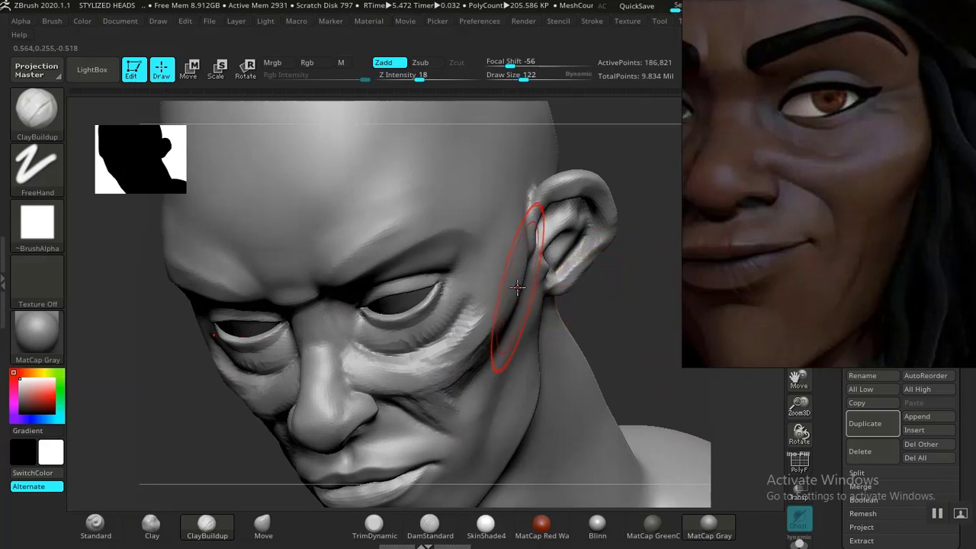
mouse_move(633, 299)
mouse_down()
mouse_move(568, 289)
mouse_move(488, 233)
mouse_up()
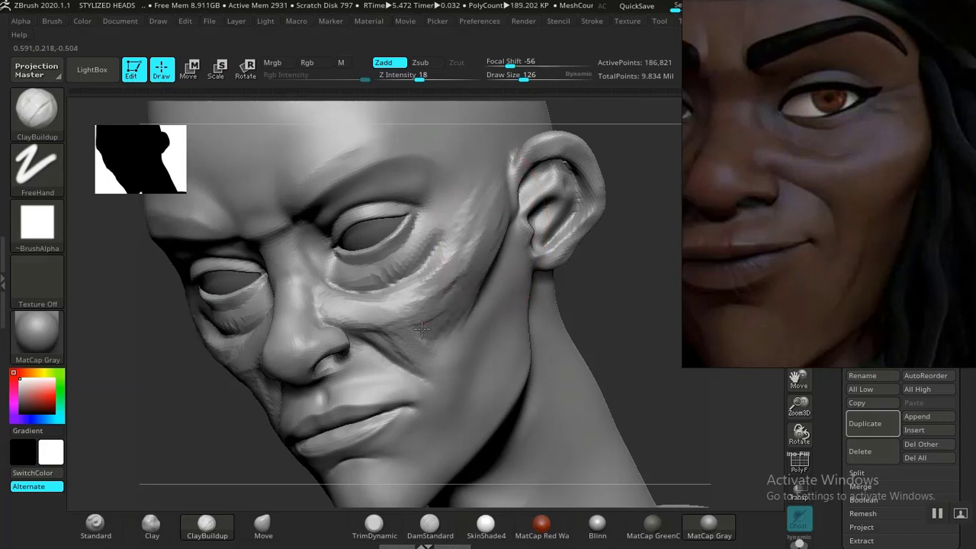
mouse_move(643, 288)
mouse_down()
mouse_move(617, 325)
mouse_move(477, 298)
mouse_move(449, 259)
mouse_up()
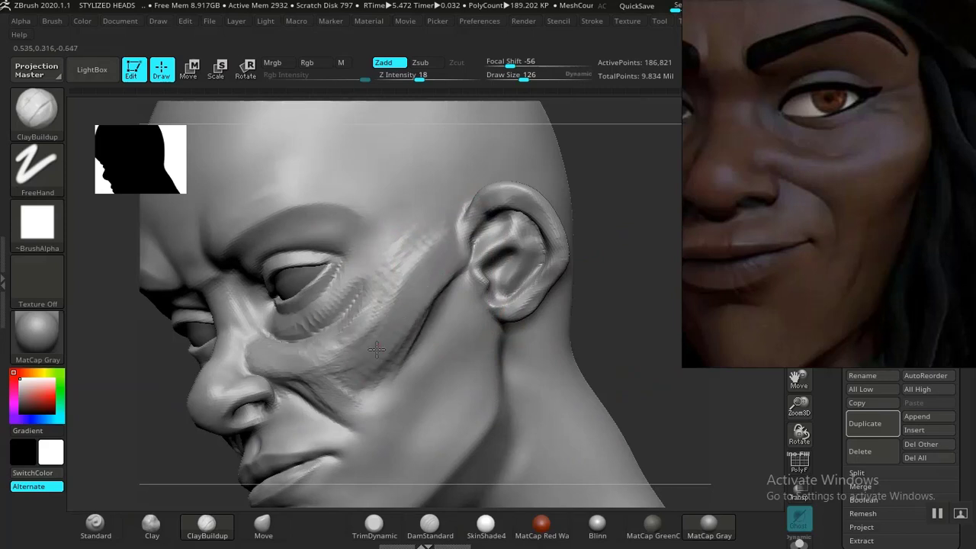
click(395, 368)
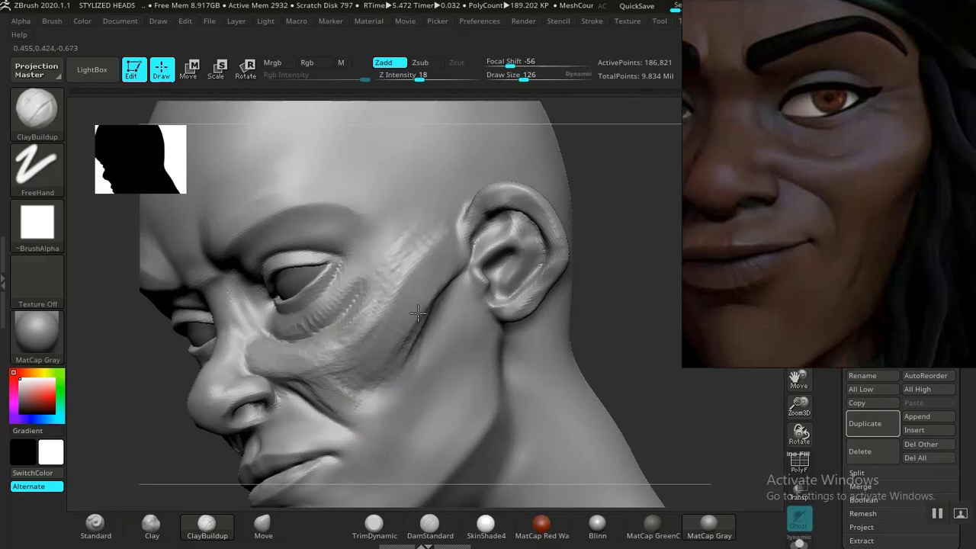
mouse_move(591, 315)
alt+mouse_down()
mouse_move(612, 310)
mouse_move(594, 307)
alt+mouse_up()
alt+drag(534, 334, 592, 264)
mouse_move(593, 327)
alt+mouse_down()
mouse_move(584, 368)
mouse_move(540, 381)
mouse_move(562, 420)
mouse_move(593, 315)
mouse_move(618, 285)
mouse_move(599, 320)
mouse_move(617, 340)
mouse_move(513, 283)
alt+mouse_up()
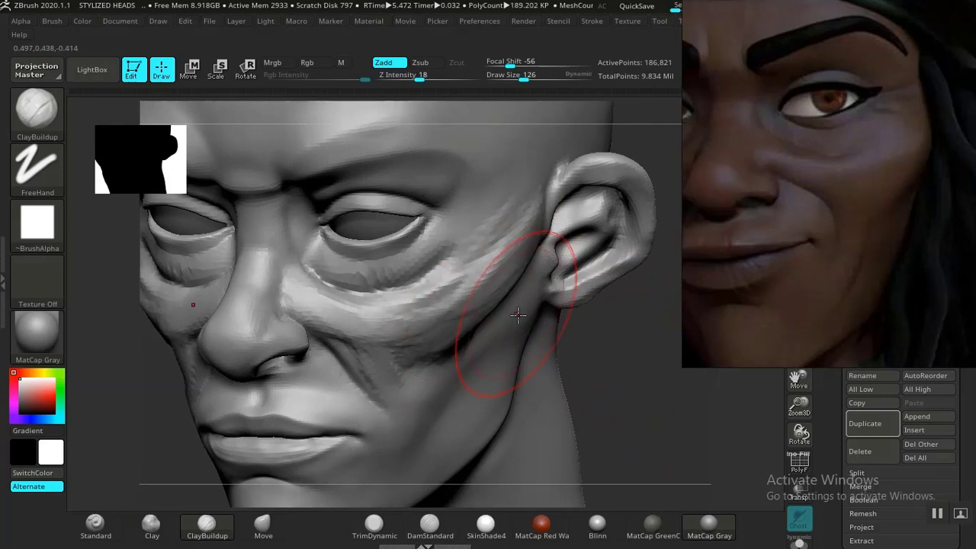
drag(641, 358, 472, 315)
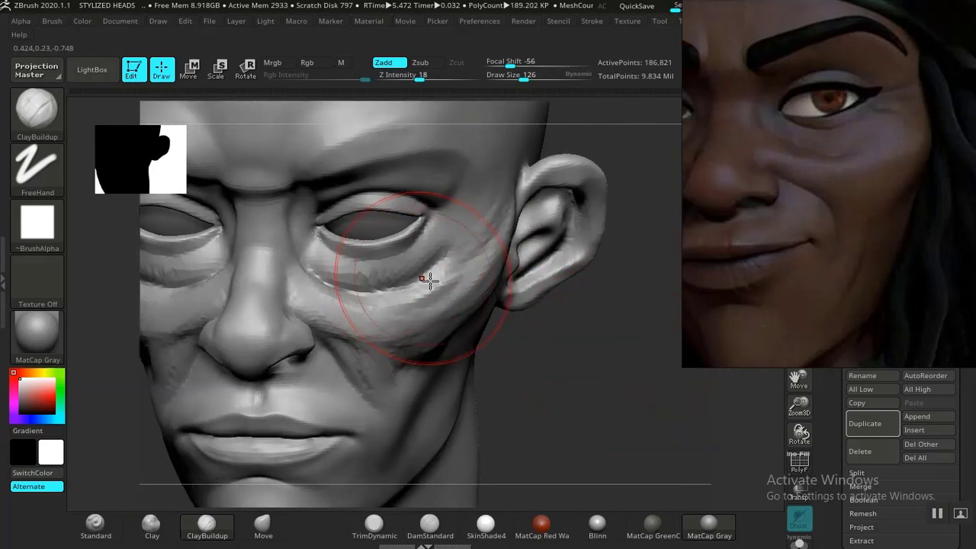
mouse_move(620, 348)
mouse_down()
mouse_move(604, 346)
mouse_move(604, 321)
mouse_up()
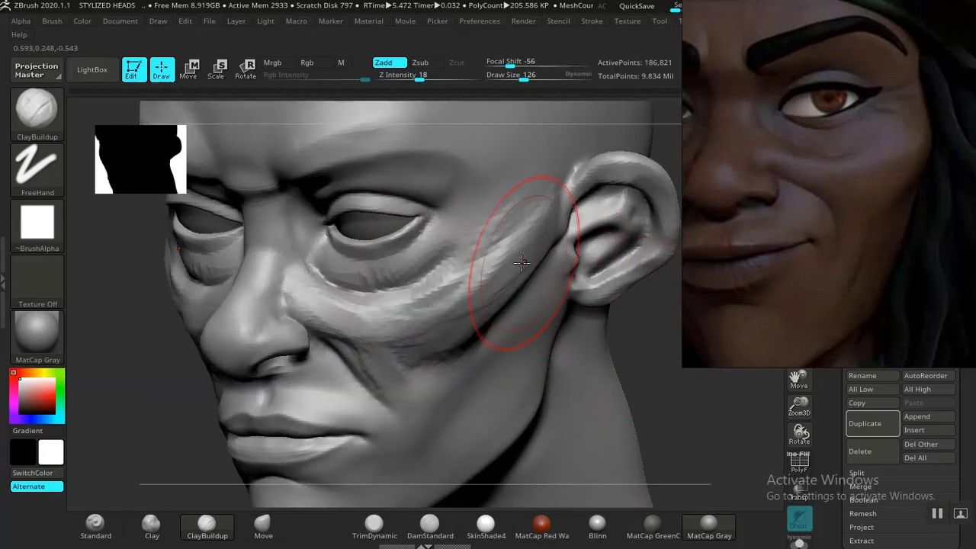
Mask the eye and its lids, and fill in the outer part of the eye bag with the Clay brush.
click(165, 532)
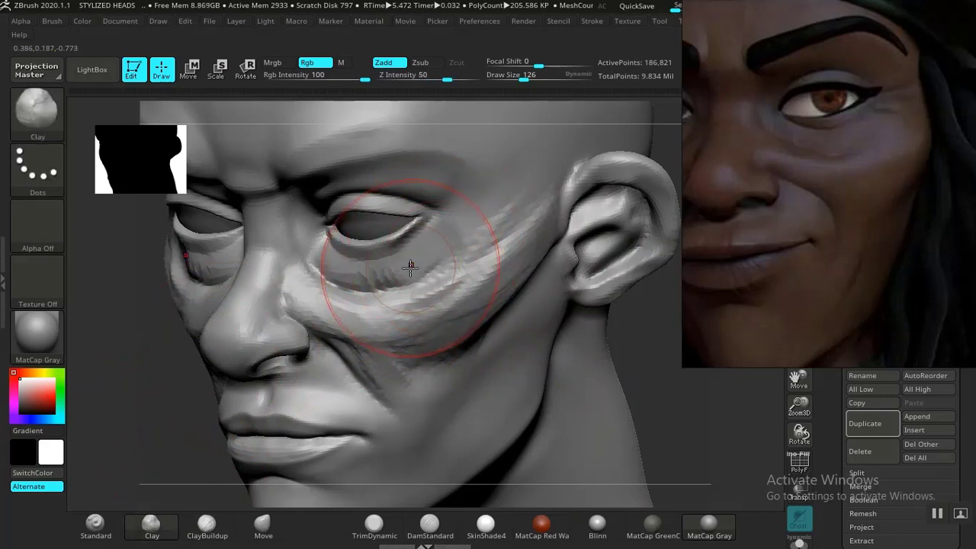
key(ctrl)
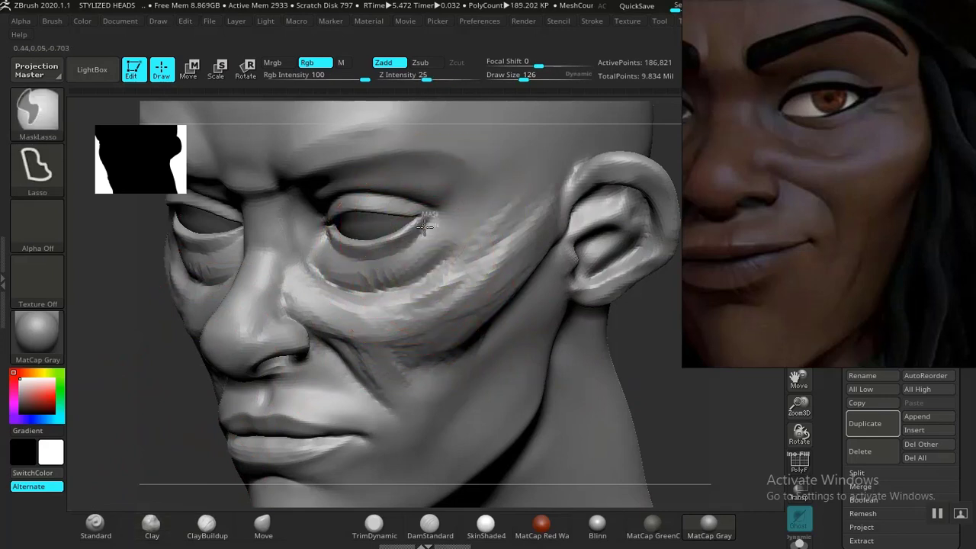
mouse_move(378, 257)
ctrl+mouse_down()
mouse_move(316, 226)
mouse_move(375, 198)
ctrl+mouse_up()
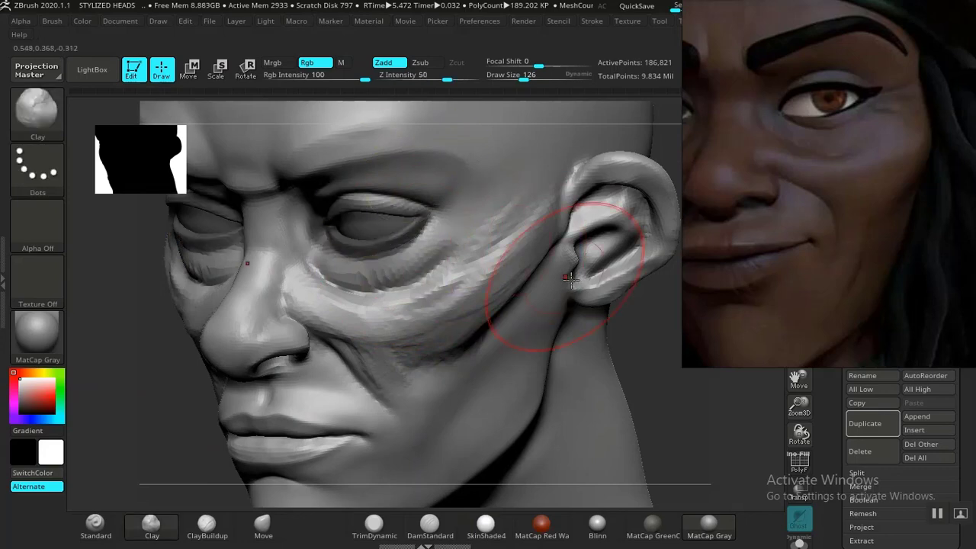
mouse_move(651, 355)
mouse_down()
mouse_move(653, 344)
mouse_move(594, 381)
mouse_move(587, 420)
mouse_up()
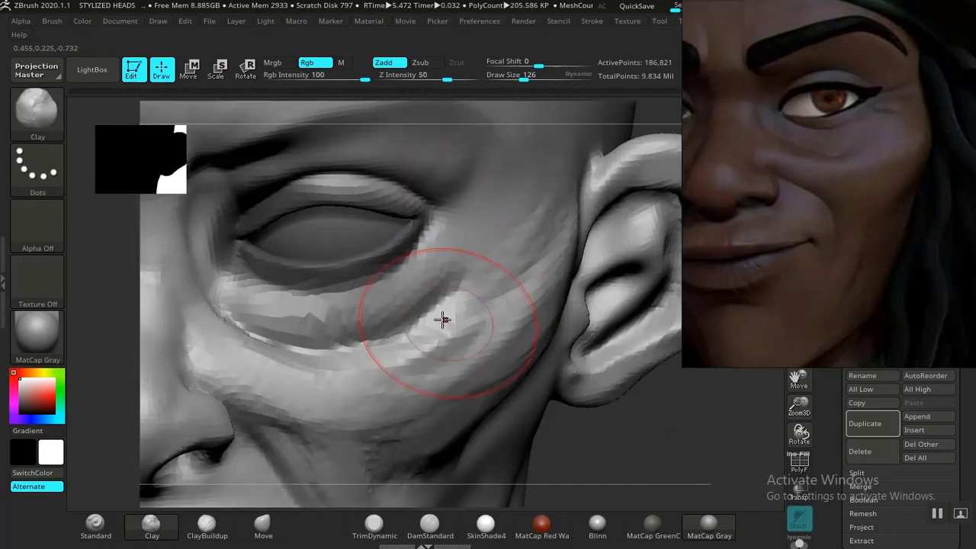
mouse_move(408, 295)
mouse_down()
mouse_move(452, 258)
mouse_move(477, 267)
mouse_move(407, 403)
mouse_move(463, 270)
mouse_up()
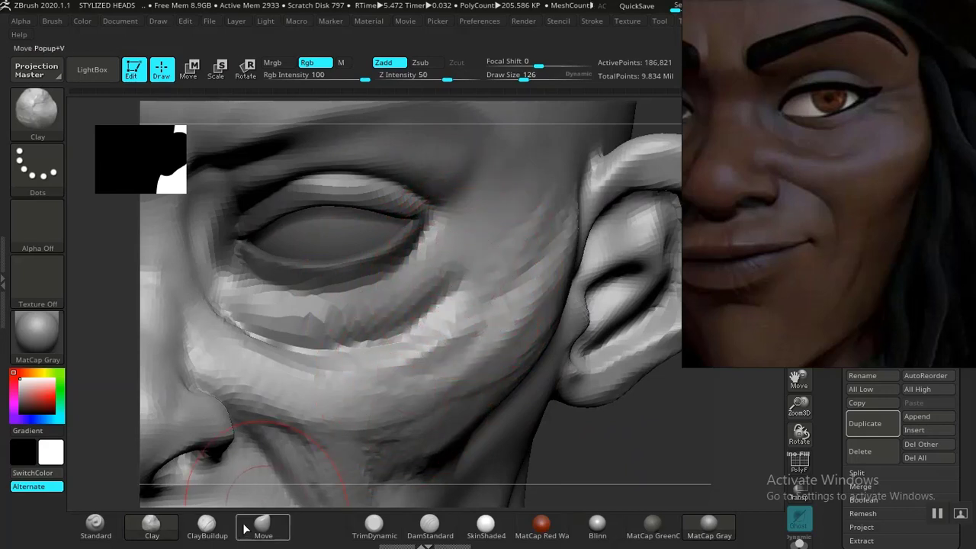
Reshape the eye bag and its outer edge with the Standard brush at Z Intensity 6.
click(96, 530)
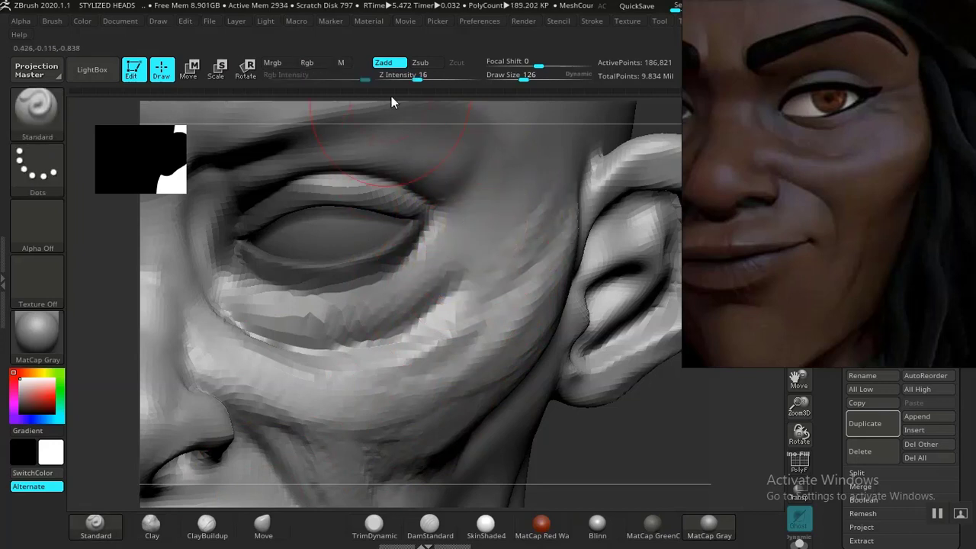
drag(412, 81, 400, 79)
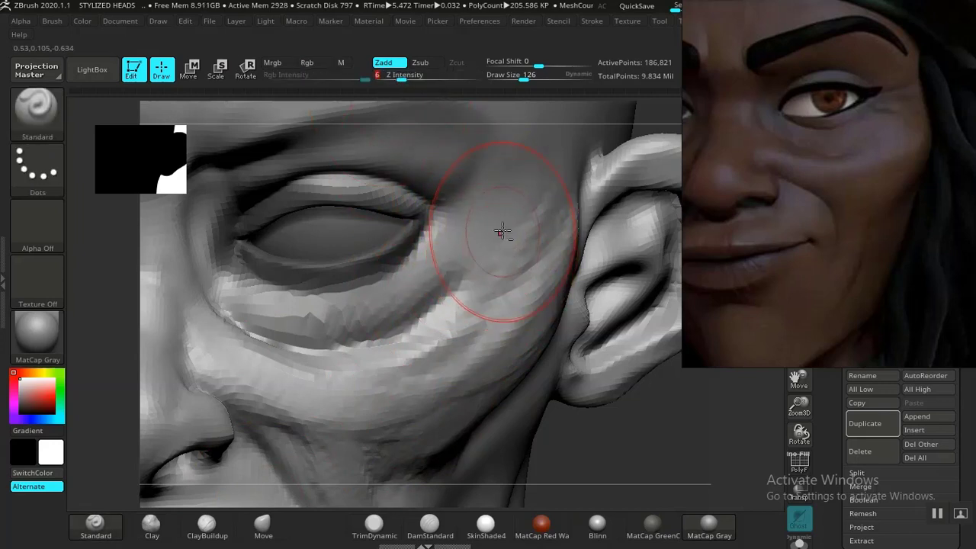
drag(485, 244, 471, 270)
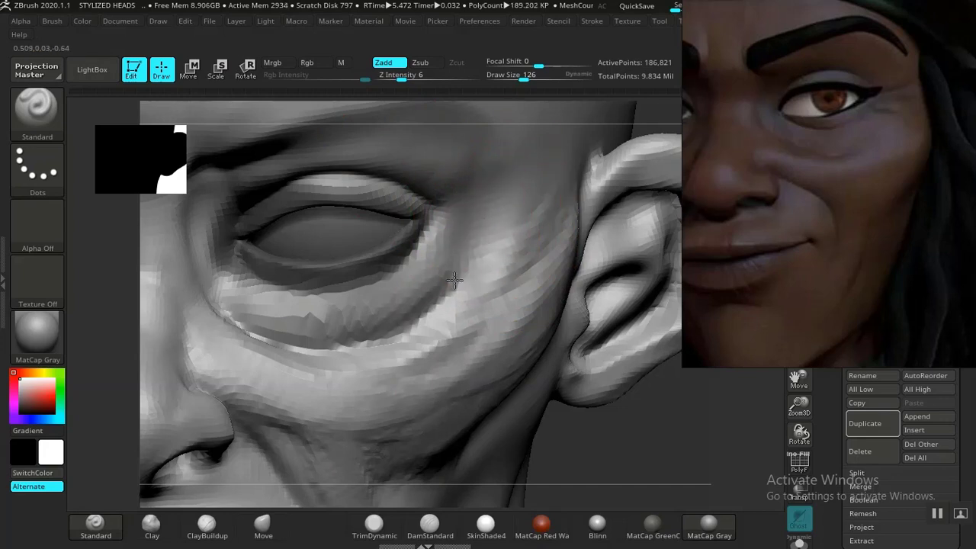
drag(458, 274, 441, 298)
mouse_move(433, 258)
mouse_down()
mouse_move(414, 281)
mouse_move(355, 303)
mouse_move(270, 313)
mouse_up()
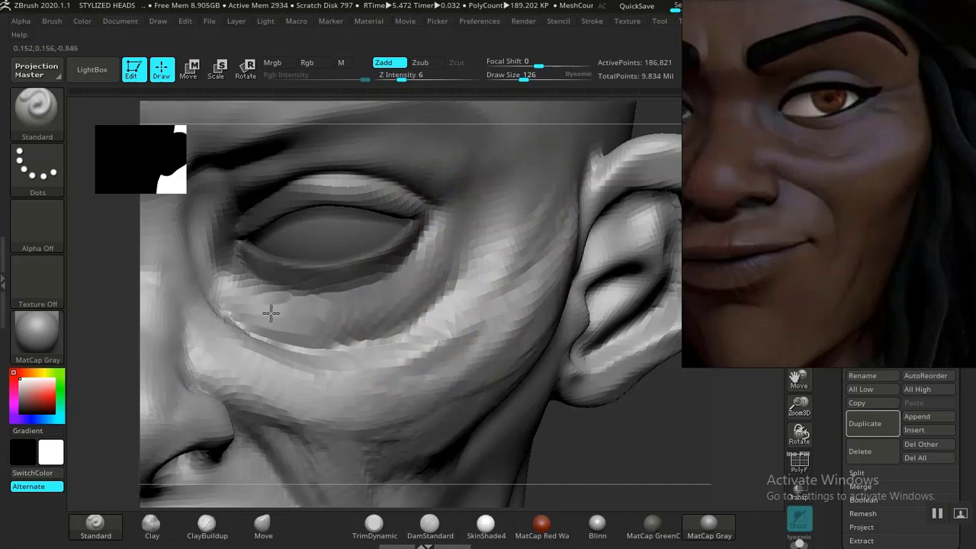
drag(328, 338, 358, 328)
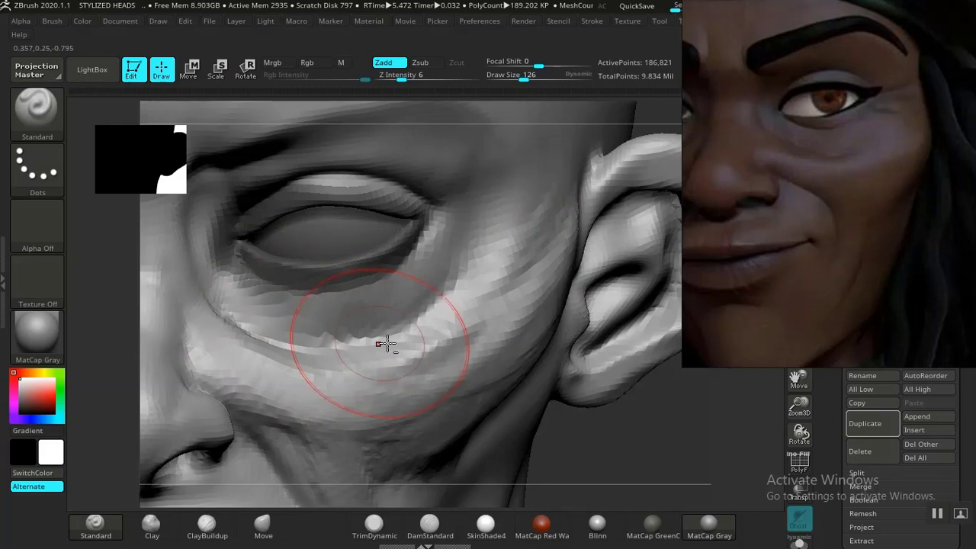
Smooth the cheekbone from the outer edge of the eye bag back toward the ear.
key(f)
drag(538, 343, 283, 344)
mouse_move(630, 314)
alt+mouse_down()
mouse_move(554, 340)
mouse_move(584, 429)
mouse_move(591, 492)
alt+mouse_up()
key(shift)
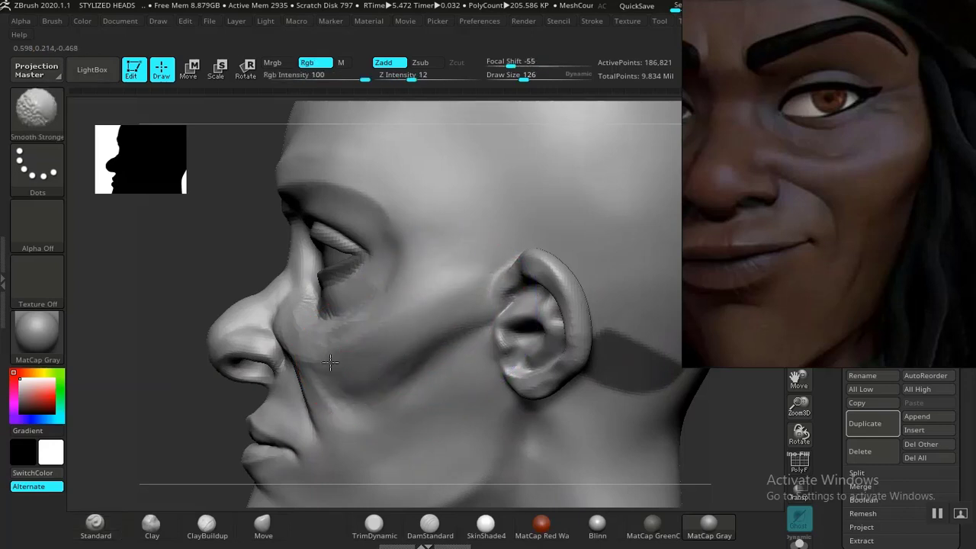
mouse_move(148, 355)
mouse_down()
mouse_move(607, 398)
mouse_move(599, 433)
mouse_move(413, 239)
mouse_up()
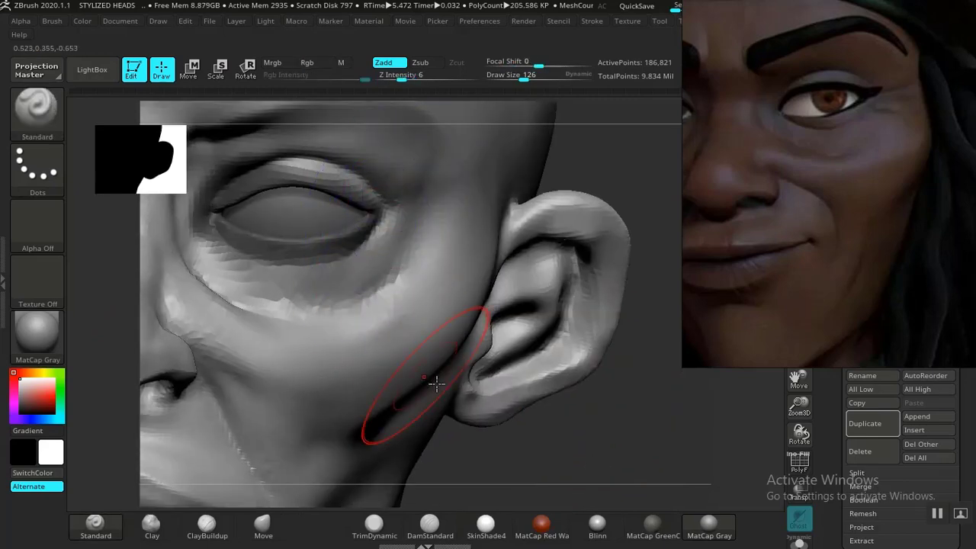
drag(681, 443, 607, 417)
mouse_move(654, 456)
mouse_down()
mouse_move(649, 488)
mouse_move(559, 407)
mouse_up()
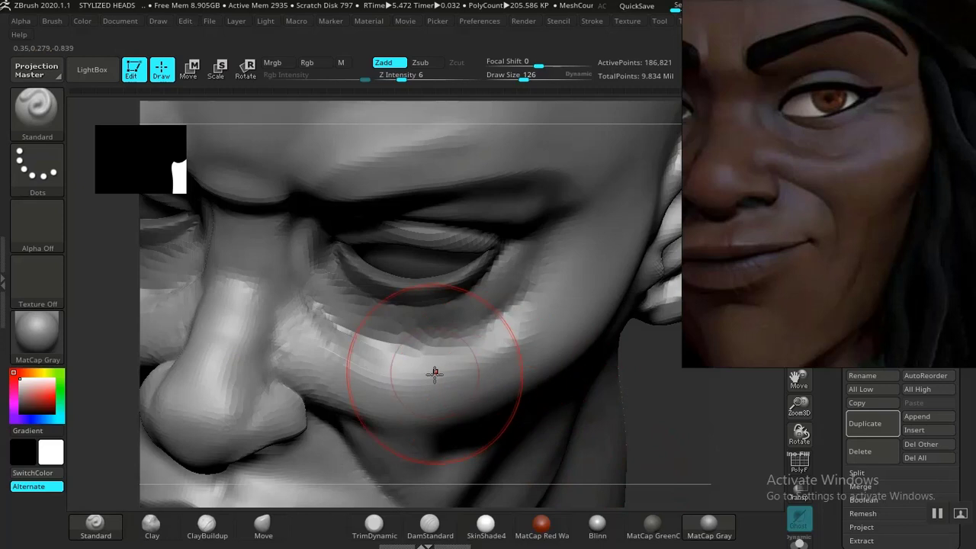
Smooth the inner cheek beside the nose at draw size 94, with the Smooth brush's Z Intensity set to 6.
key([)
key([)
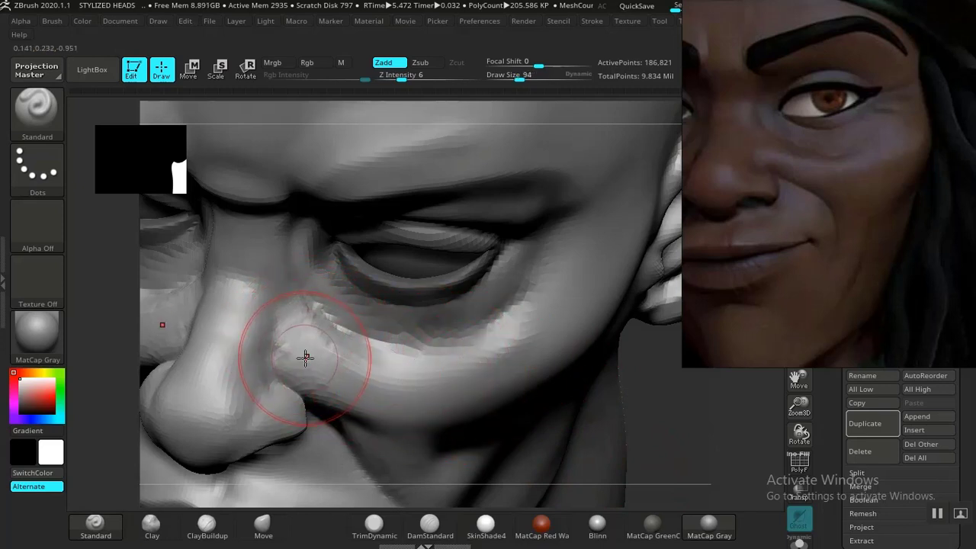
key(shift)
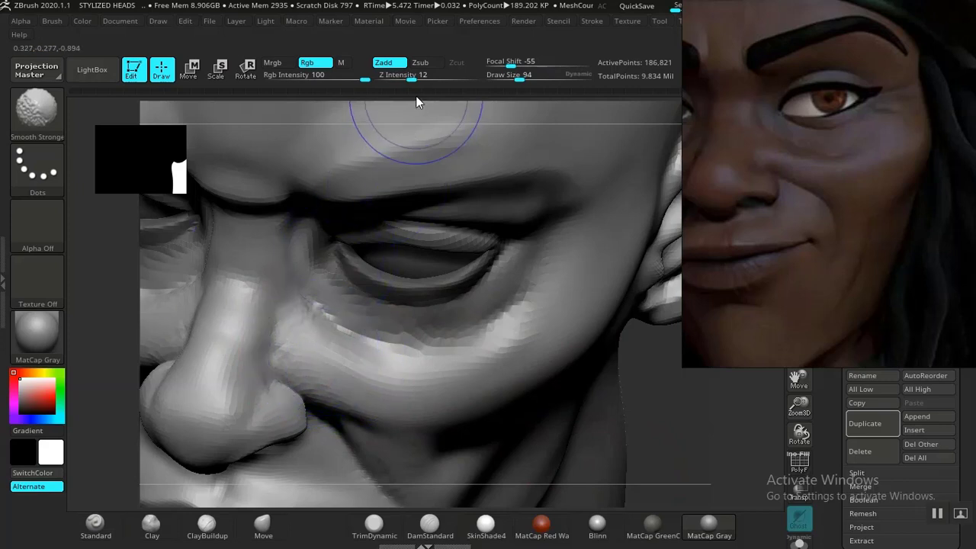
click(402, 75)
text(6)
key(Return)
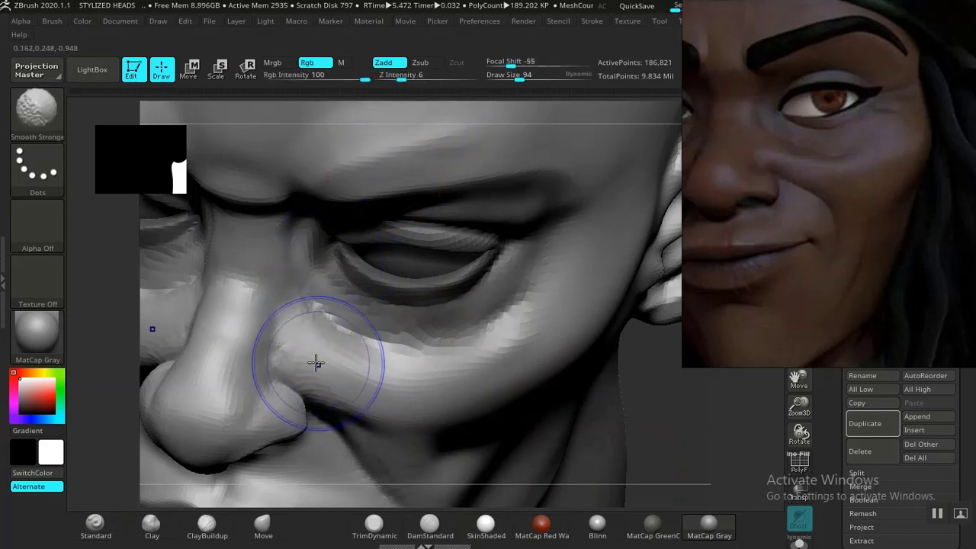
mouse_move(427, 413)
shift+mouse_down()
mouse_move(343, 352)
mouse_move(403, 376)
shift+mouse_up()
Smooth the outer cheekbone and the edge of the cheek hollow below it.
alt+drag(573, 296, 546, 381)
mouse_move(535, 424)
alt+mouse_down()
mouse_move(557, 346)
mouse_move(620, 464)
mouse_move(610, 457)
mouse_move(638, 446)
mouse_move(612, 469)
alt+mouse_up()
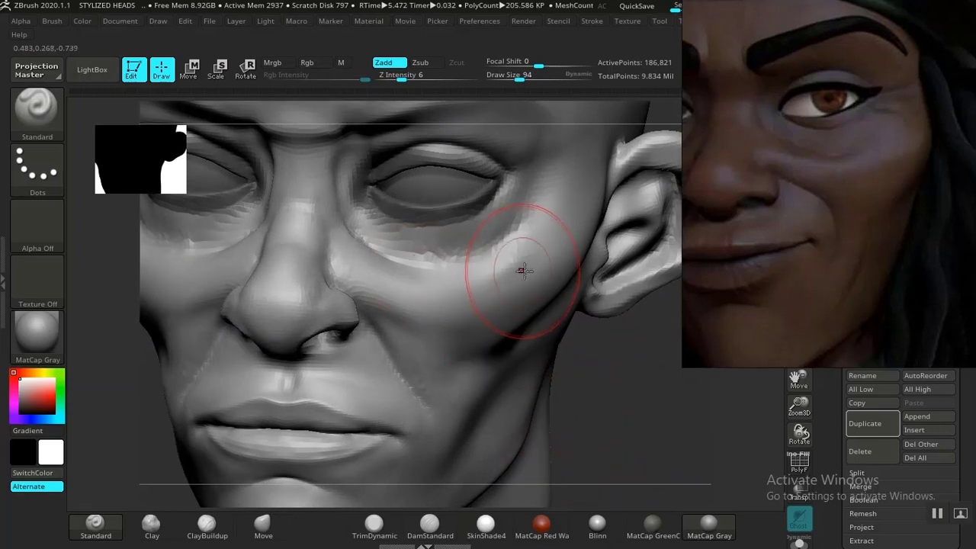
shift+drag(518, 276, 503, 272)
mouse_move(564, 252)
shift+mouse_down()
mouse_move(590, 353)
mouse_move(584, 383)
shift+mouse_up()
key(f)
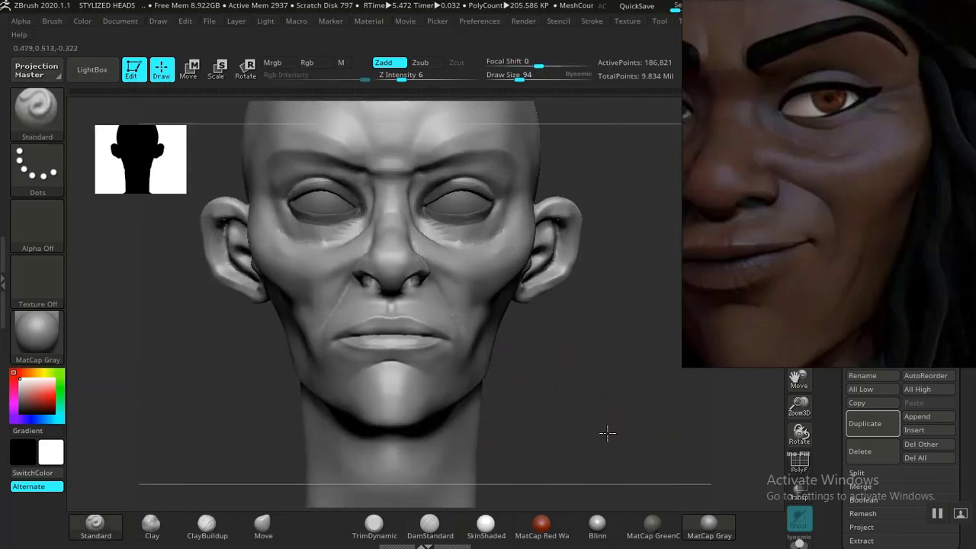
mouse_move(607, 433)
alt+mouse_down()
mouse_move(610, 409)
mouse_move(607, 438)
alt+mouse_up()
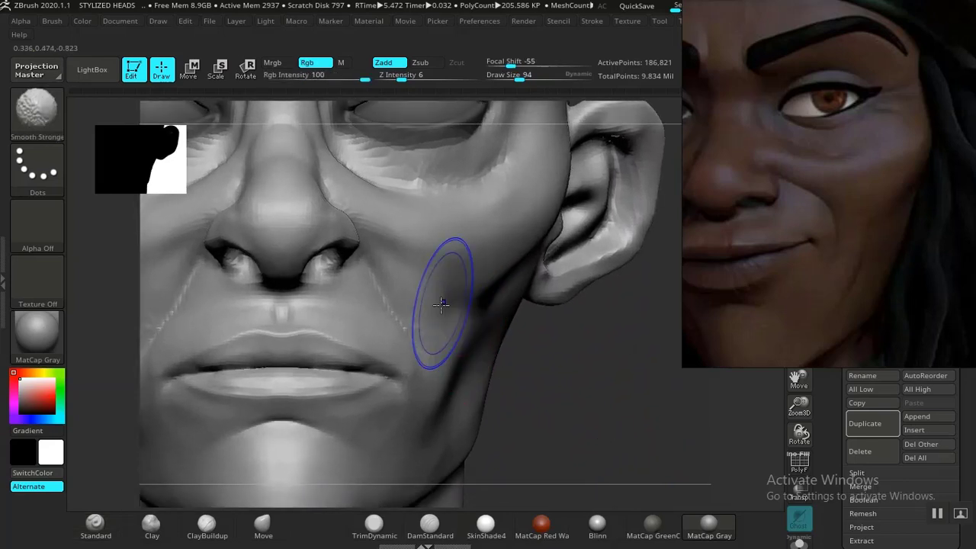
shift+drag(445, 312, 452, 322)
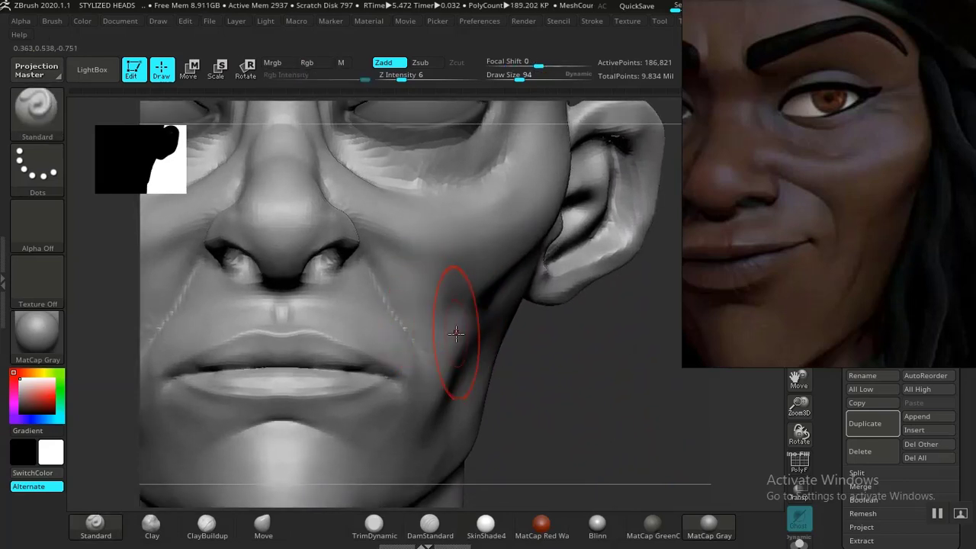
Pull the nasolabial folds outward into a rounder curve around the mouth with the Move brush.
click(264, 520)
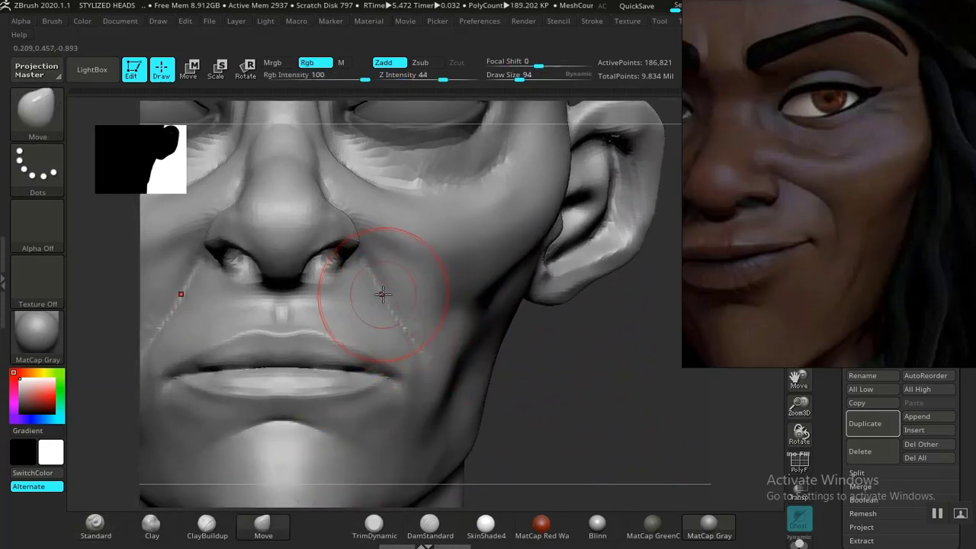
drag(399, 285, 407, 290)
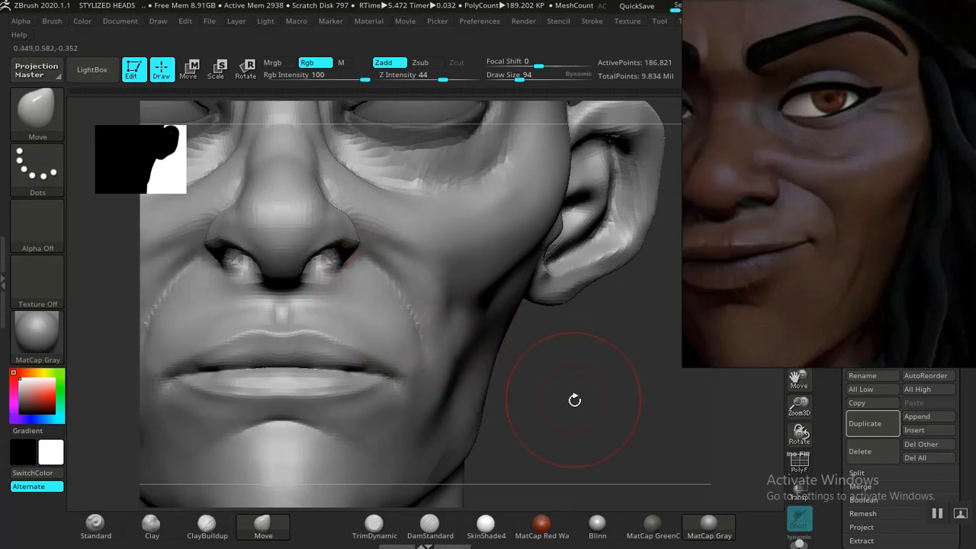
mouse_move(574, 399)
alt+mouse_down()
mouse_move(510, 352)
mouse_move(536, 337)
mouse_move(578, 436)
mouse_move(578, 477)
alt+mouse_up()
drag(572, 477, 537, 458)
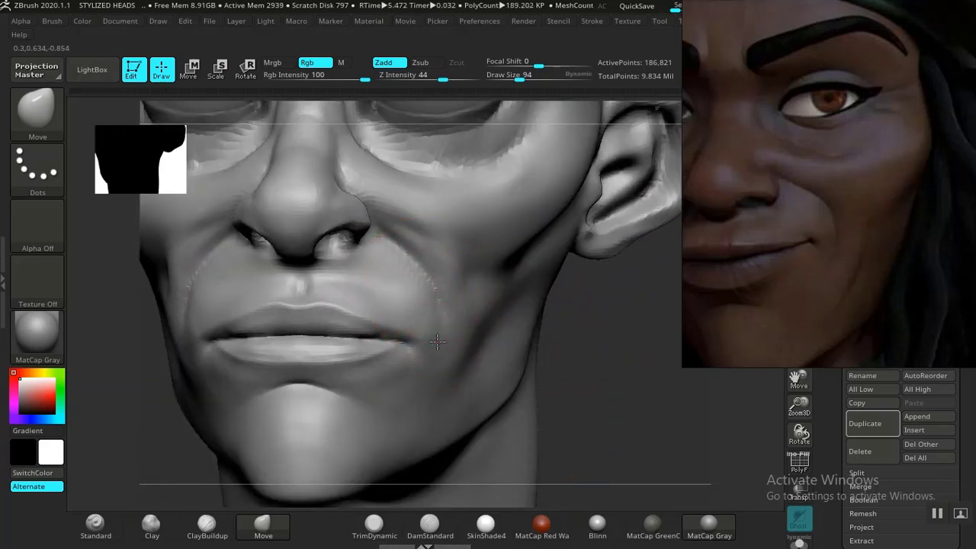
drag(593, 397, 529, 348)
scroll(570, 419, up, 5)
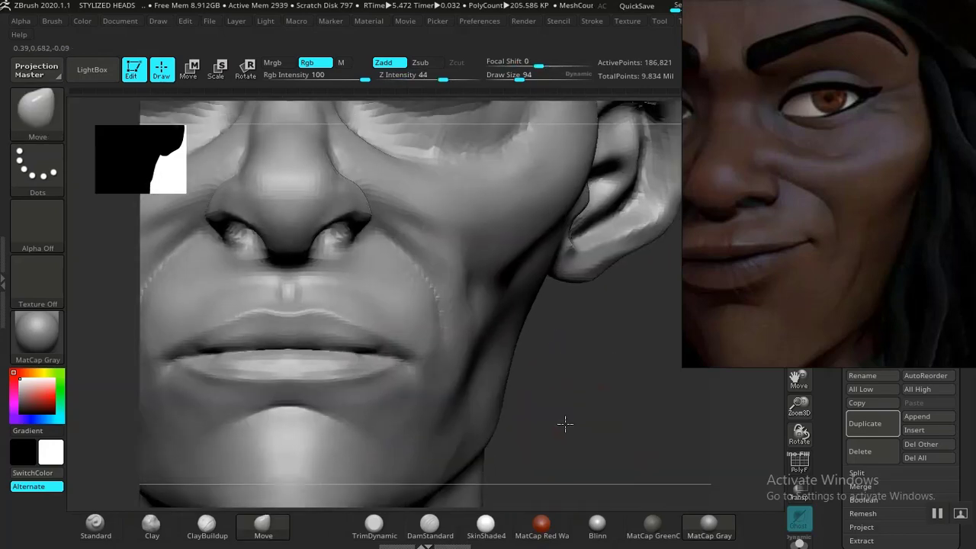
drag(564, 420, 361, 273)
Smooth the crease of the nasolabial fold below the nostril wing.
key(shift)
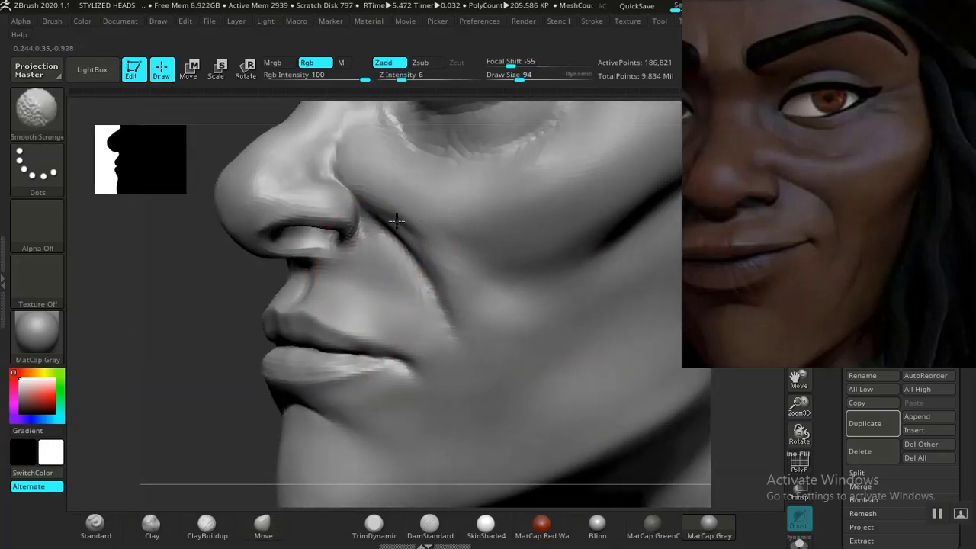
mouse_move(426, 242)
shift+mouse_down()
mouse_move(444, 233)
mouse_move(411, 219)
shift+mouse_up()
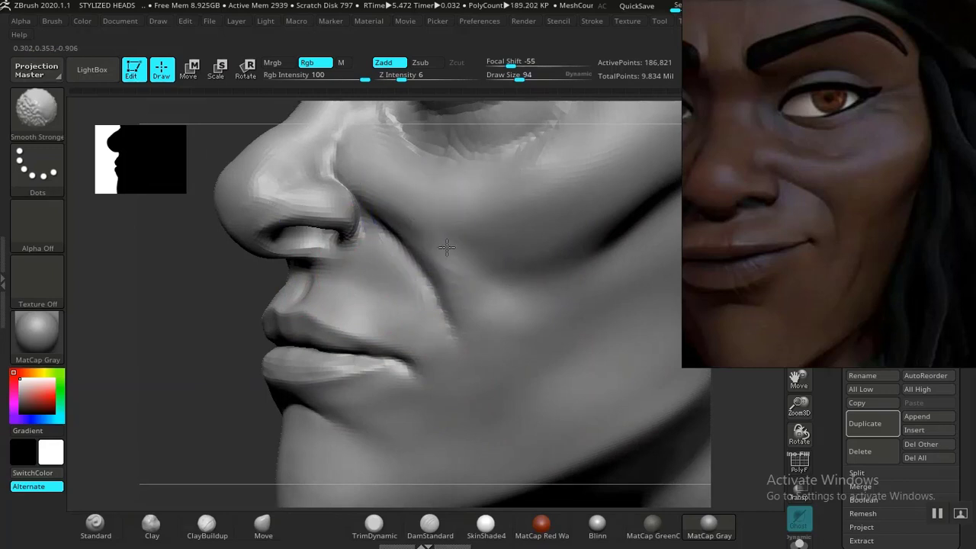
mouse_move(220, 362)
mouse_down()
mouse_move(432, 257)
mouse_move(425, 277)
mouse_up()
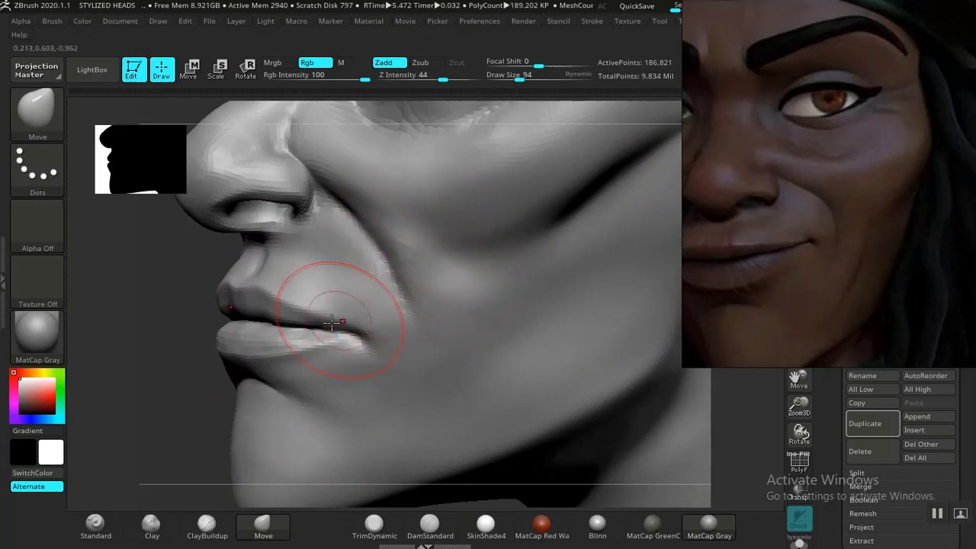
Carve the nasolabial fold with the DamStandard brush and extend its crease down past the mouth corner.
drag(165, 362, 382, 323)
mouse_move(569, 387)
mouse_down()
mouse_move(535, 353)
mouse_move(564, 397)
mouse_move(291, 401)
mouse_up()
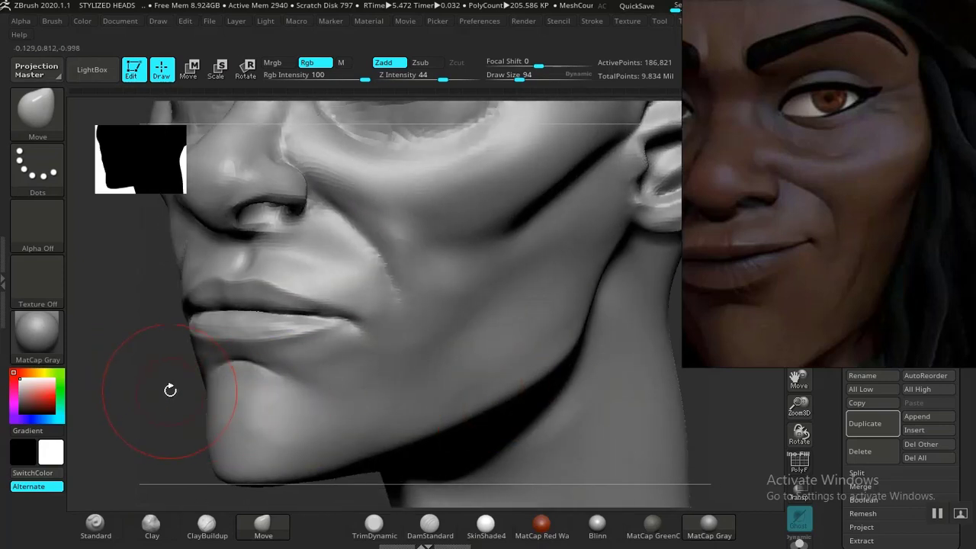
mouse_move(170, 388)
alt+mouse_down()
mouse_move(195, 376)
mouse_move(211, 419)
mouse_move(423, 307)
alt+mouse_up()
click(424, 525)
mouse_move(375, 264)
mouse_down()
mouse_move(315, 213)
mouse_move(282, 168)
mouse_move(291, 172)
mouse_up()
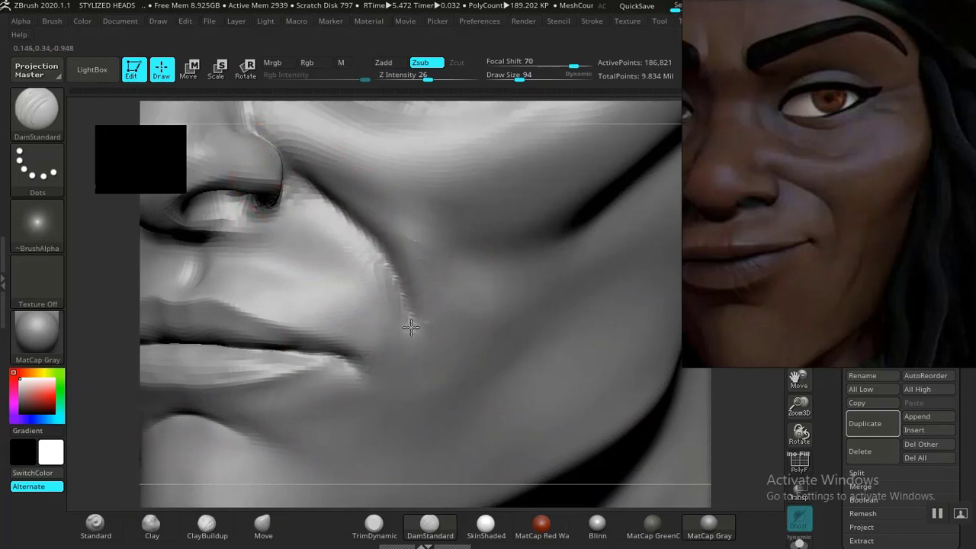
mouse_move(407, 363)
mouse_down()
mouse_move(394, 402)
mouse_move(415, 313)
mouse_up()
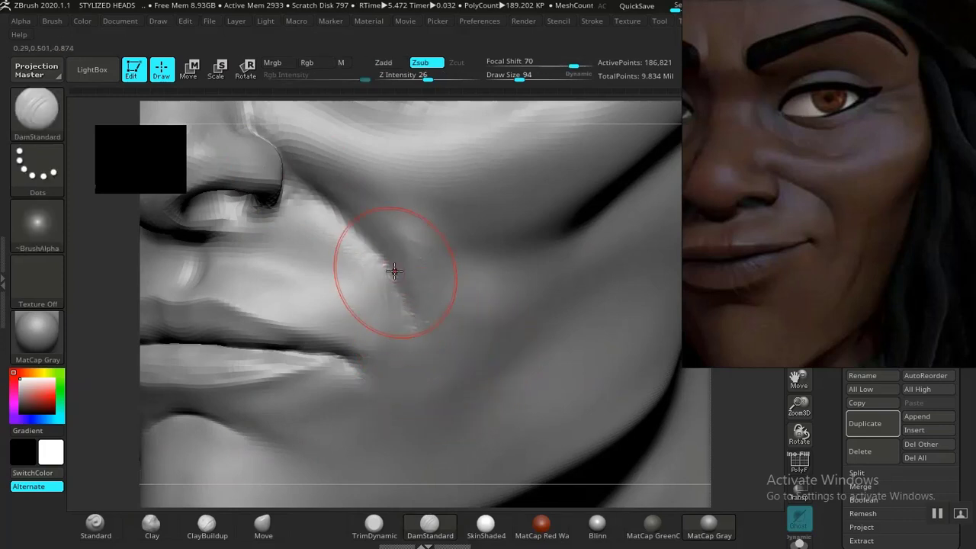
mouse_move(371, 251)
mouse_down()
mouse_move(410, 293)
mouse_move(415, 362)
mouse_move(402, 401)
mouse_up()
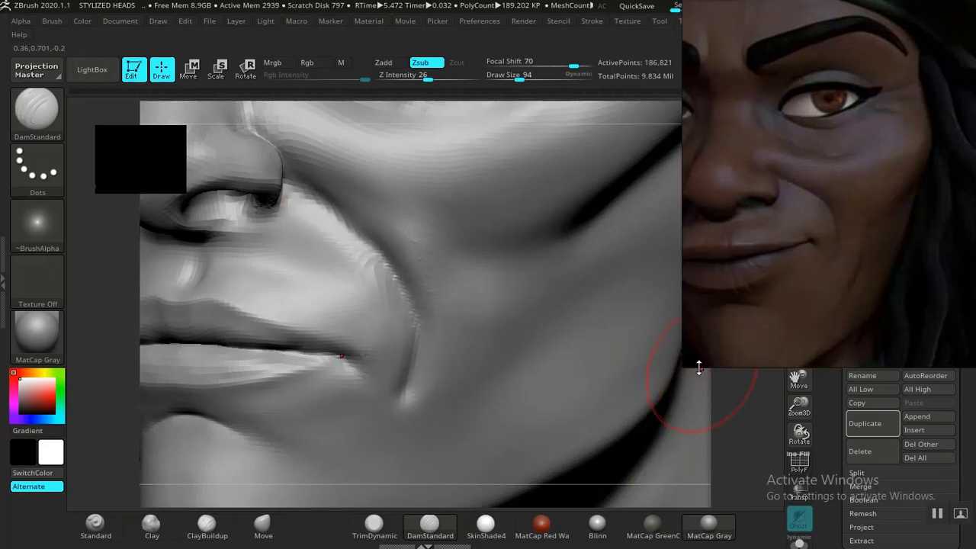
Deepen the mouth corner with DamStandard strokes and try a short crease rising above it.
alt+drag(753, 409, 775, 361)
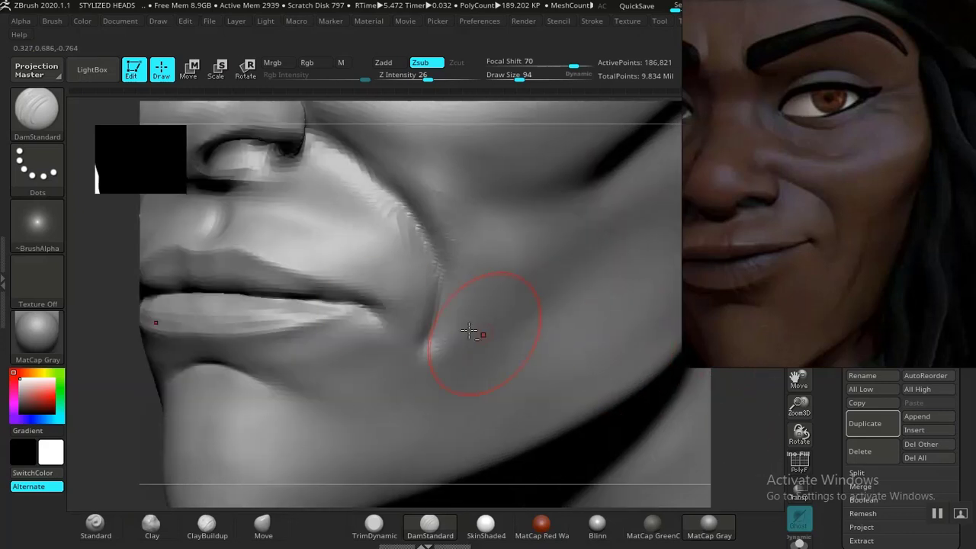
mouse_move(316, 300)
mouse_down()
mouse_move(359, 302)
mouse_move(369, 322)
mouse_move(385, 324)
mouse_move(358, 304)
mouse_up()
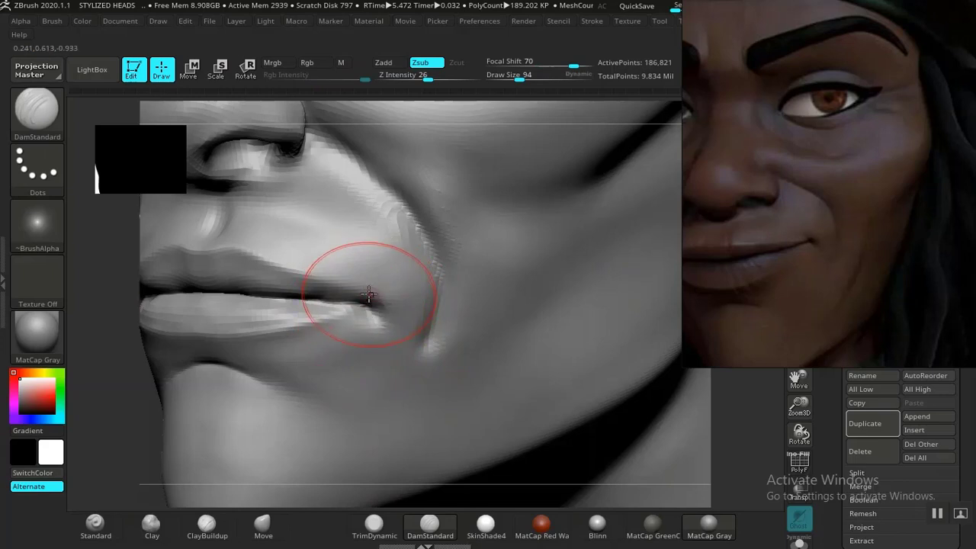
mouse_move(375, 291)
mouse_down()
mouse_move(350, 268)
mouse_move(338, 272)
mouse_up()
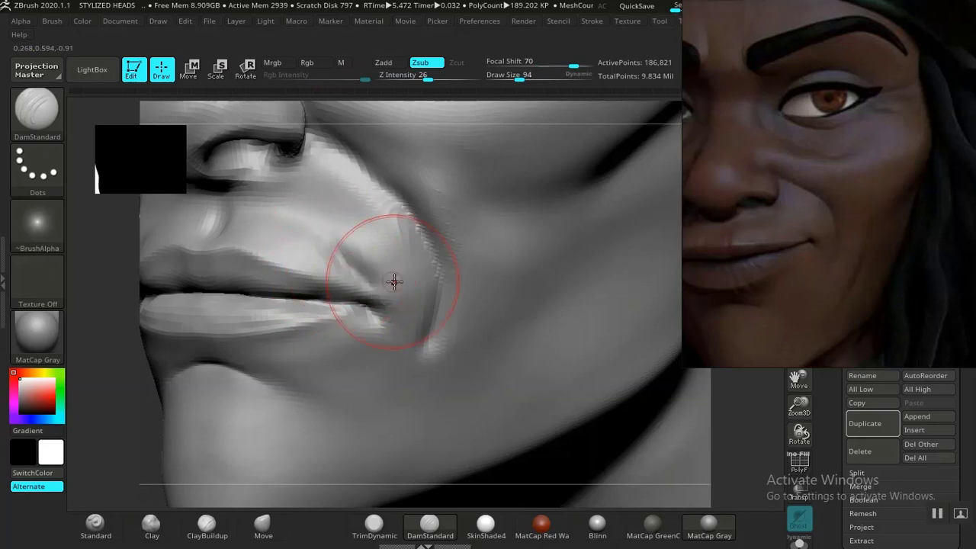
Carve a fine crease above the opposite mouth corner with DamStandard at draw size 42, and soften it with Smooth at draw size 78.
alt+drag(739, 438, 546, 314)
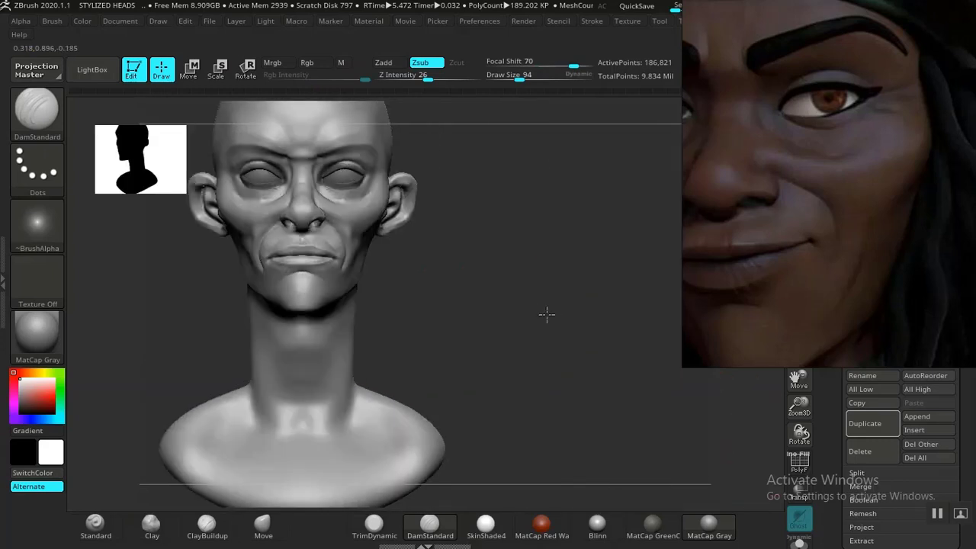
alt+drag(516, 344, 651, 355)
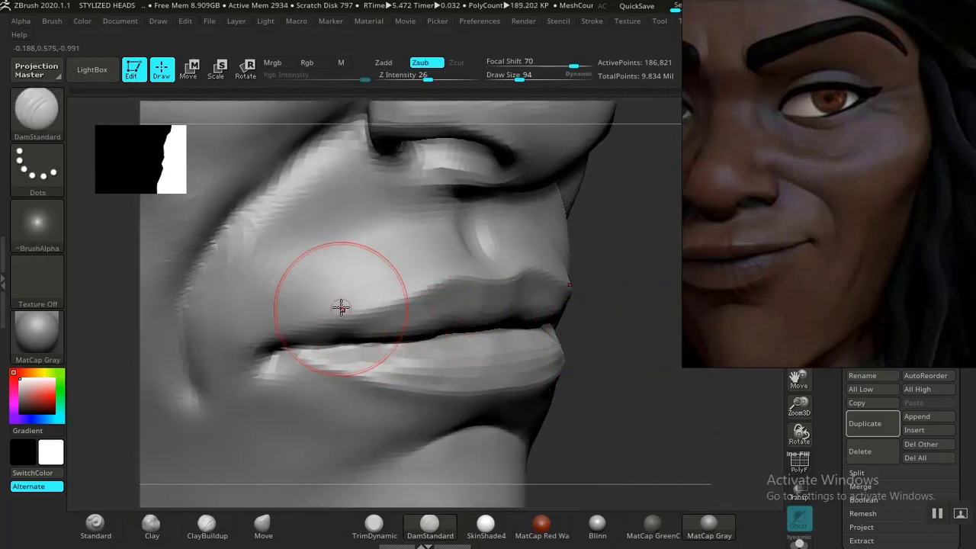
key([)
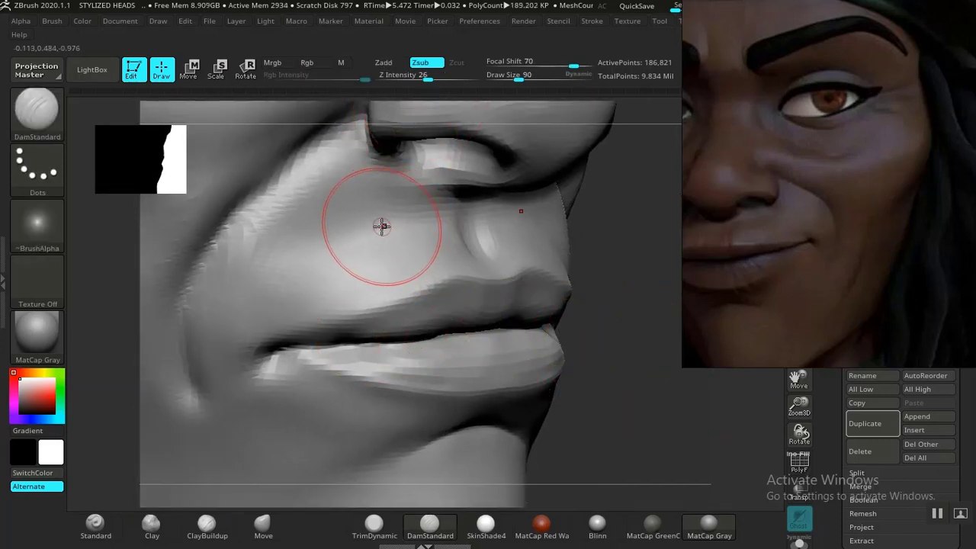
key([)
key([)
key([)
key([)
key([)
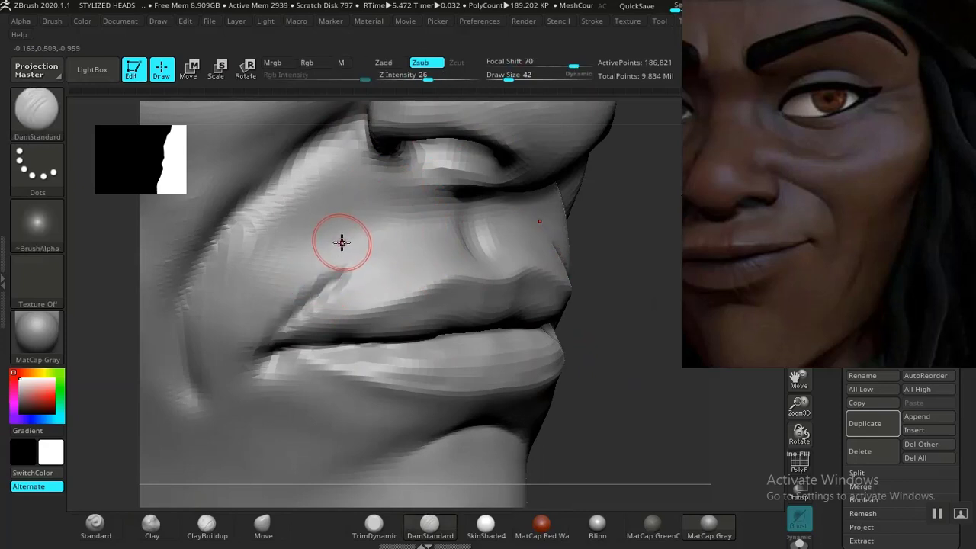
key(shift)
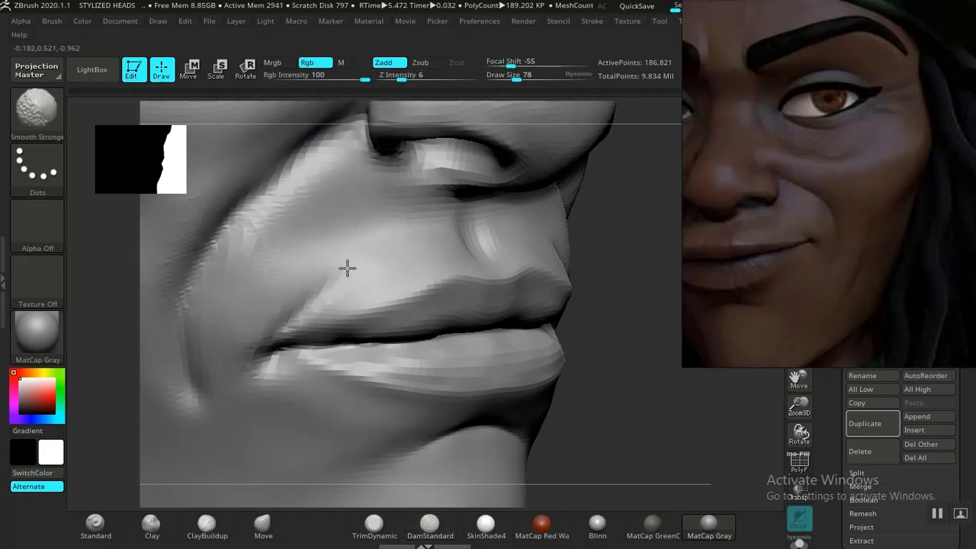
mouse_move(603, 364)
mouse_down()
mouse_move(486, 277)
mouse_move(537, 354)
mouse_move(594, 530)
mouse_up()
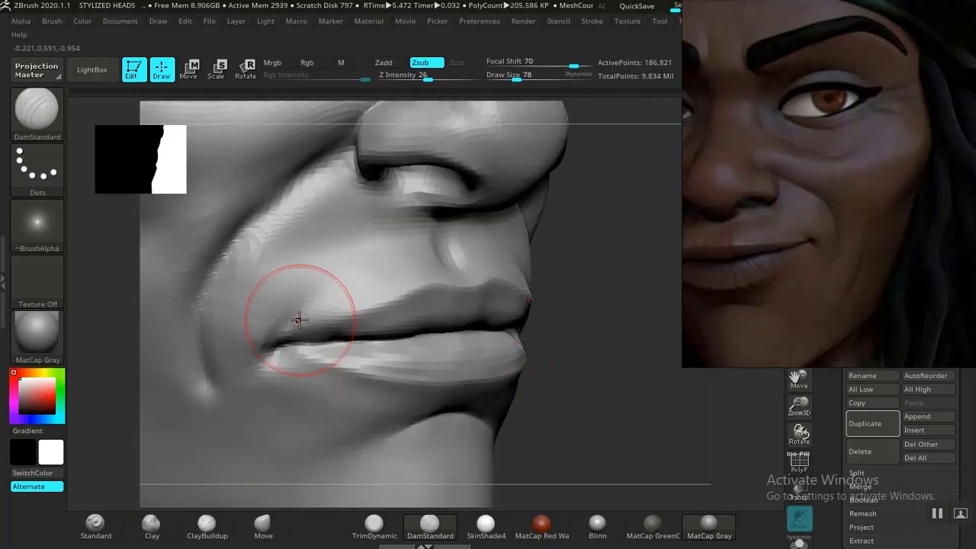
Build up the area between the nasolabial fold and the mouth corner with ClayBuildup, and smooth the strokes.
click(204, 524)
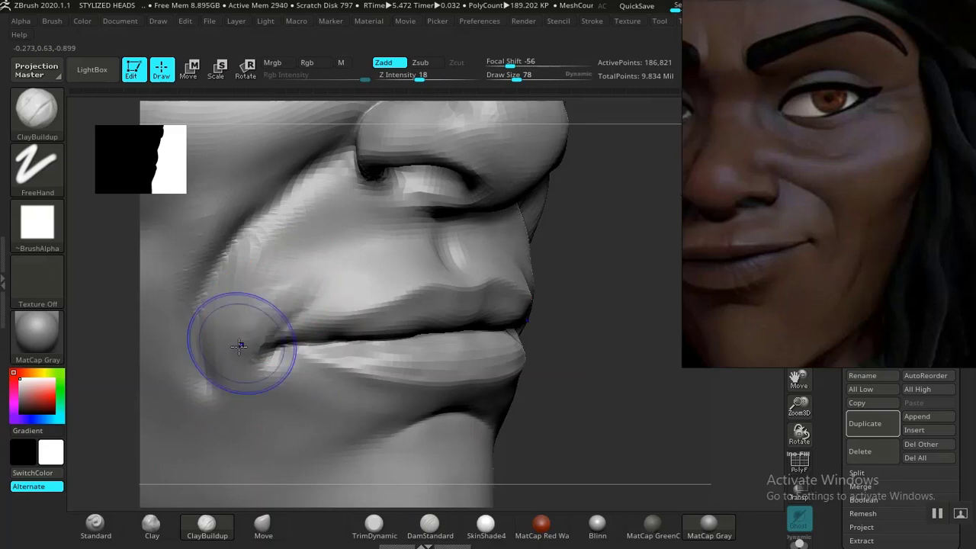
key(shift)
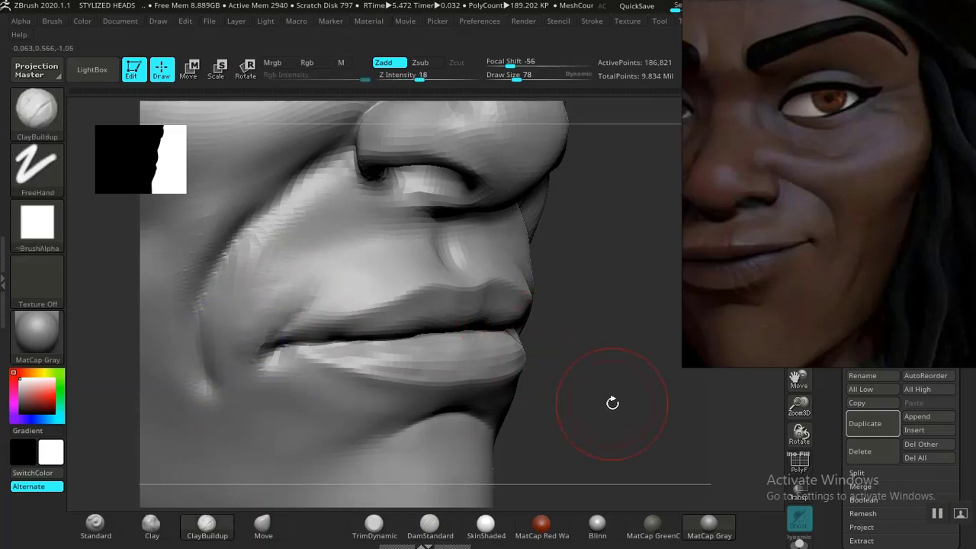
mouse_move(614, 403)
mouse_down()
mouse_move(601, 409)
mouse_move(349, 157)
mouse_up()
drag(284, 204, 236, 262)
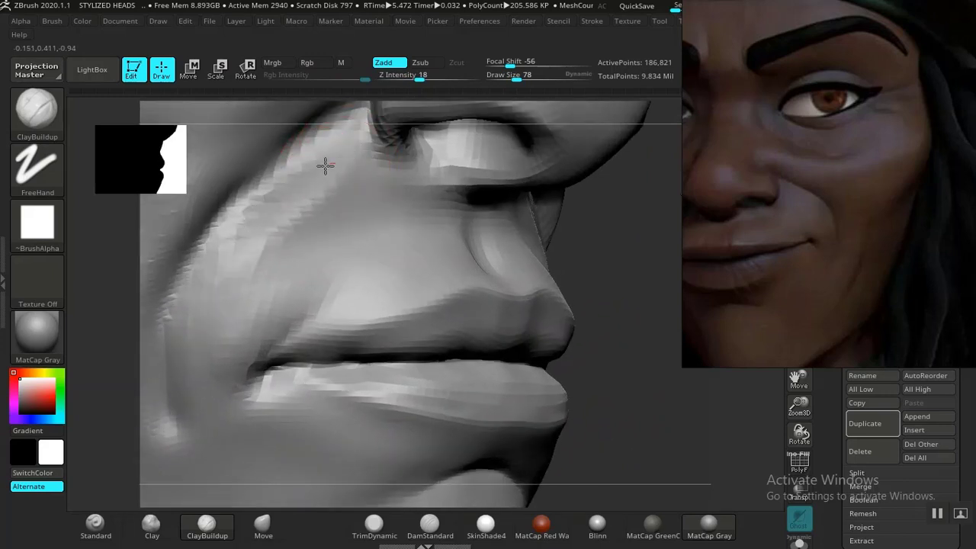
mouse_move(324, 165)
shift+mouse_down()
mouse_move(305, 218)
mouse_move(281, 225)
shift+mouse_up()
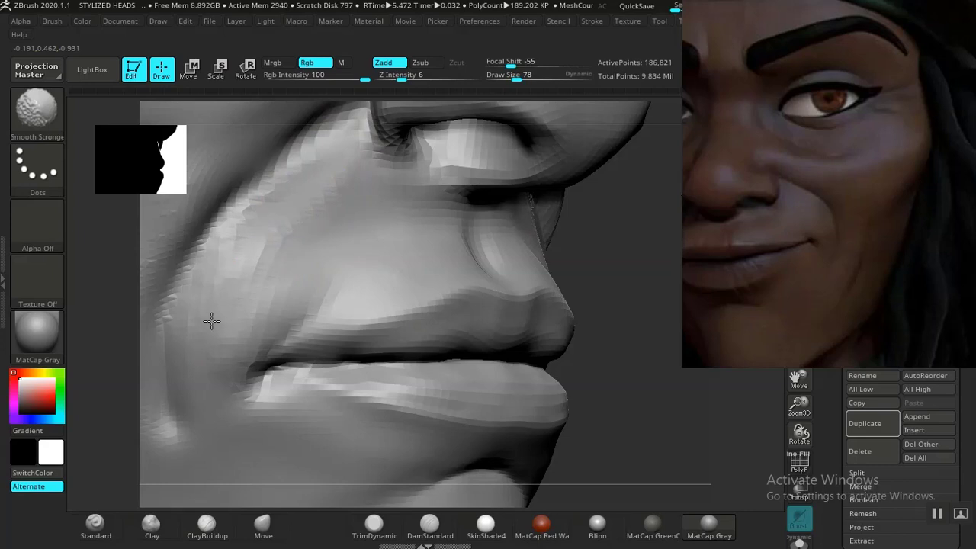
mouse_move(648, 427)
alt+mouse_down()
mouse_move(503, 300)
mouse_move(558, 371)
mouse_move(540, 363)
mouse_move(538, 320)
mouse_move(587, 425)
mouse_move(649, 414)
mouse_move(461, 217)
alt+mouse_up()
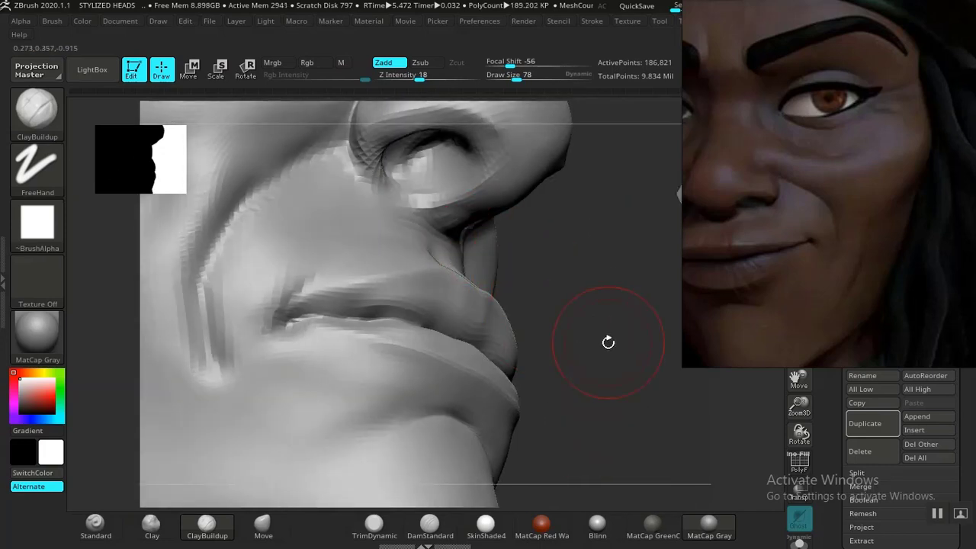
Smooth the area beneath the nose and sharpen the upper nasolabial fold beside the nostril with DamStandard at draw size 78.
mouse_move(605, 343)
mouse_down()
mouse_move(424, 228)
mouse_move(453, 225)
mouse_up()
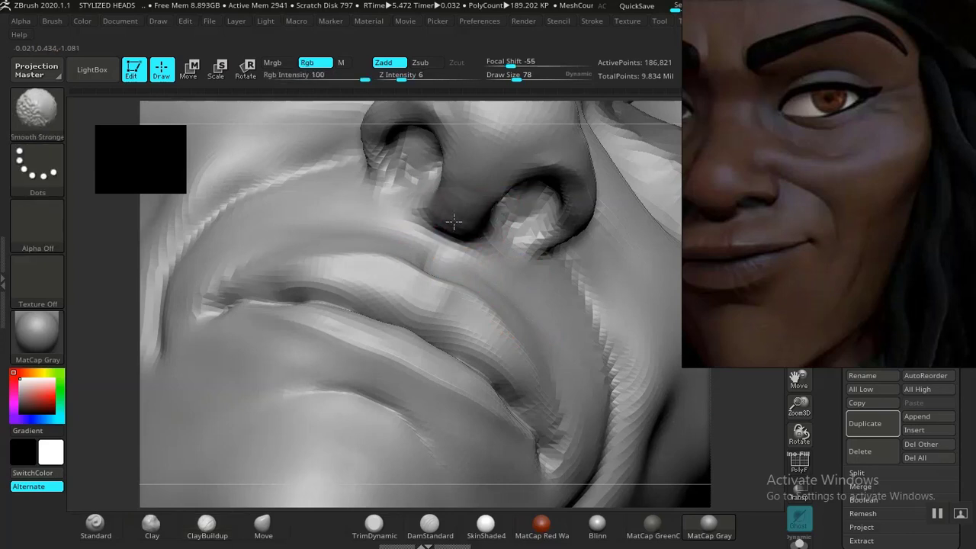
key(f)
drag(653, 409, 593, 395)
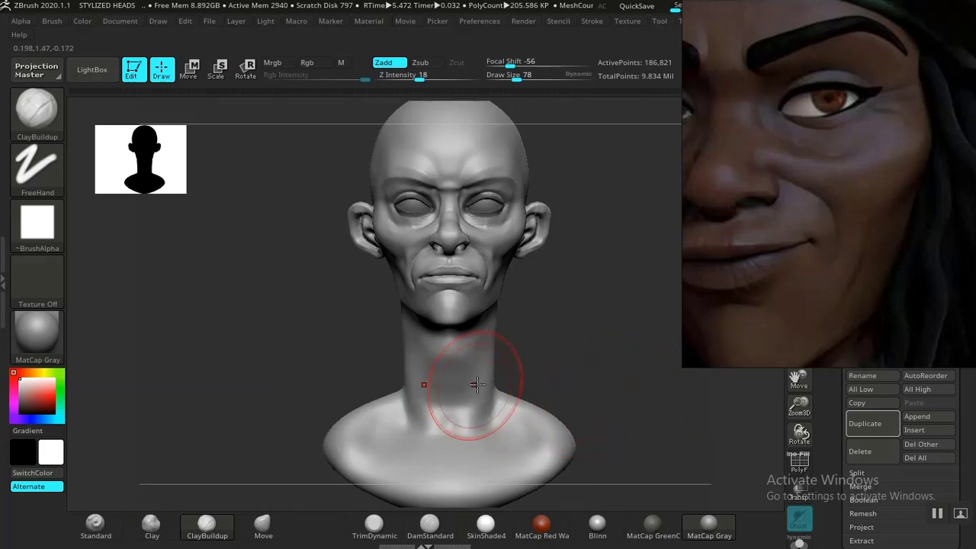
mouse_move(570, 361)
mouse_down()
mouse_move(577, 355)
mouse_move(564, 397)
mouse_move(623, 386)
mouse_move(599, 456)
mouse_up()
mouse_move(617, 420)
alt+mouse_down()
mouse_move(648, 452)
mouse_move(662, 442)
mouse_move(677, 461)
mouse_move(729, 426)
mouse_move(744, 450)
alt+mouse_up()
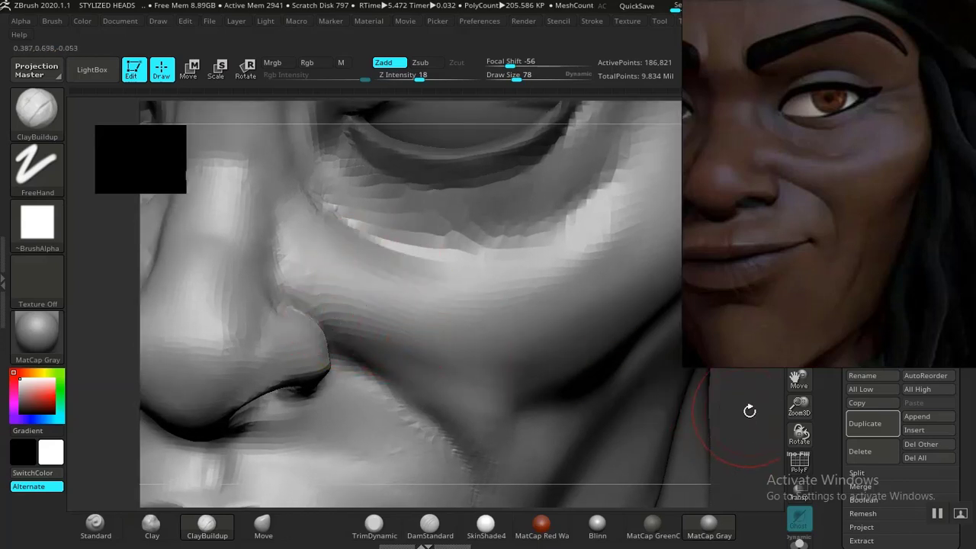
drag(749, 410, 763, 378)
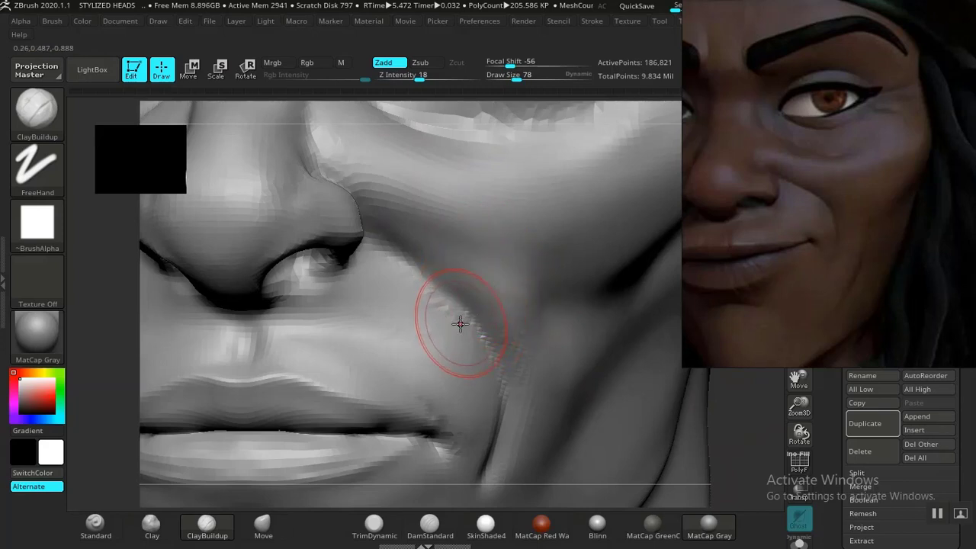
click(415, 527)
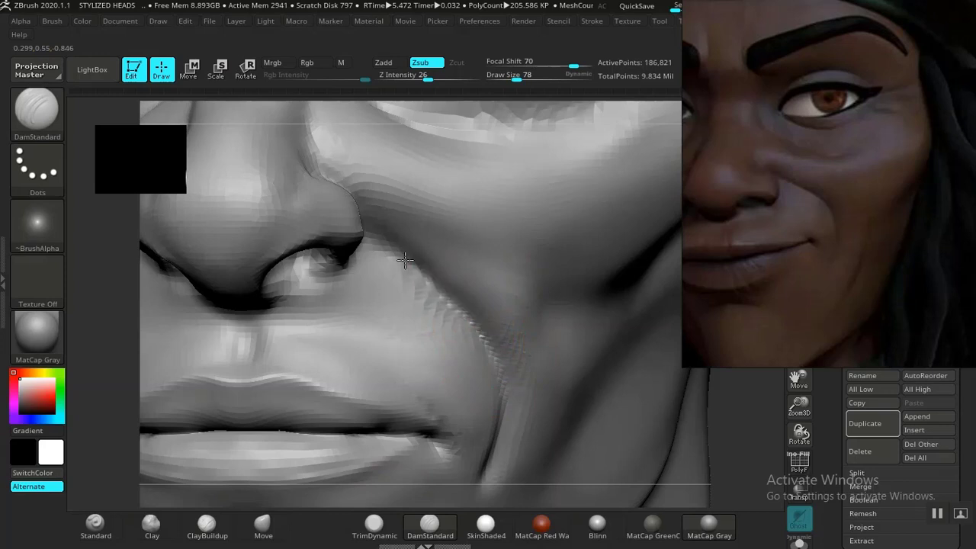
key(f)
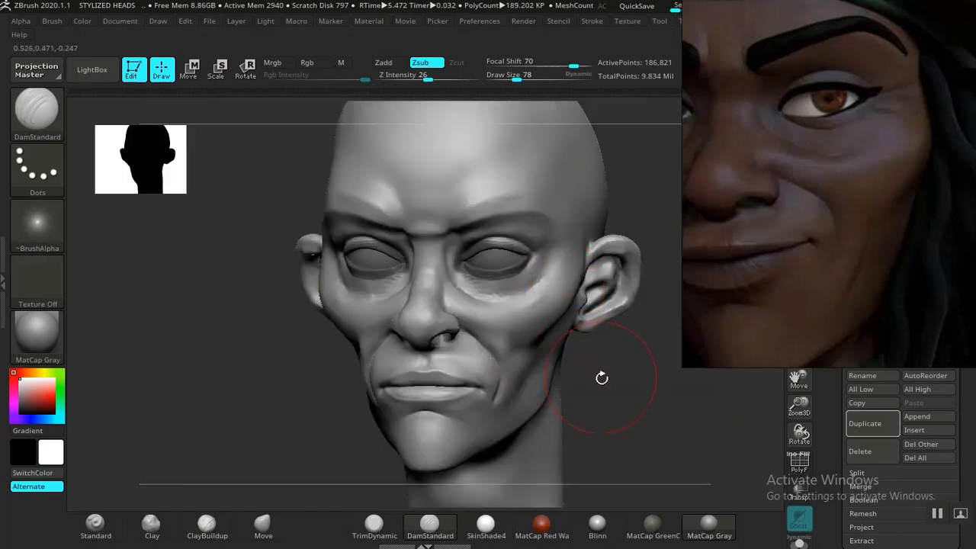
Carve a long curved crease from the cheek hollow down toward the jaw beside the mouth, using DamStandard at draw size 78.
drag(601, 377, 589, 424)
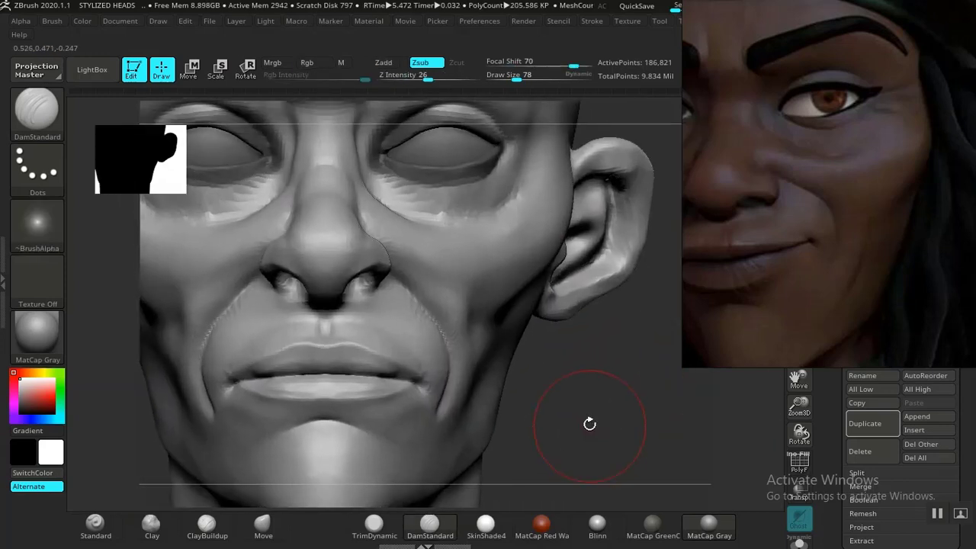
drag(598, 370, 496, 300)
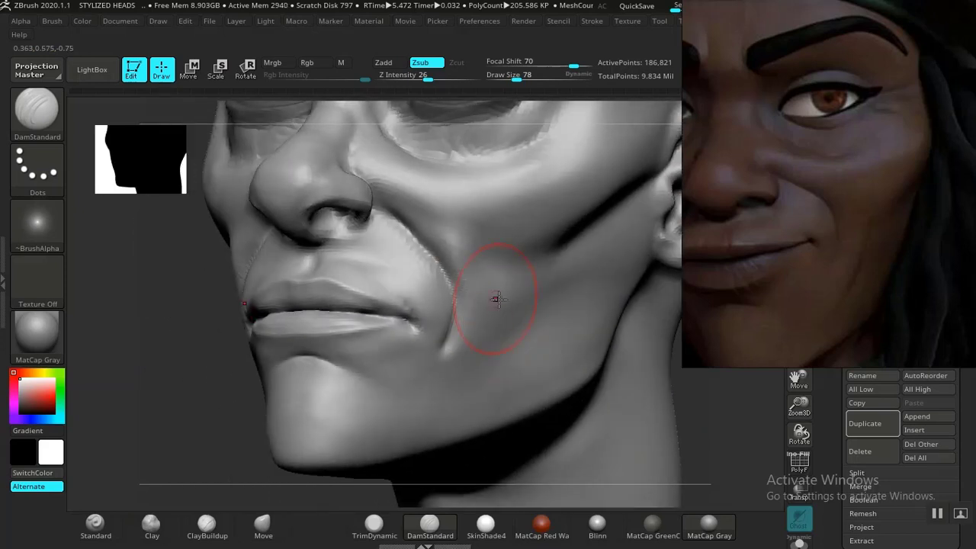
mouse_move(708, 388)
mouse_down()
mouse_move(651, 392)
mouse_move(481, 265)
mouse_move(431, 283)
mouse_move(425, 304)
mouse_up()
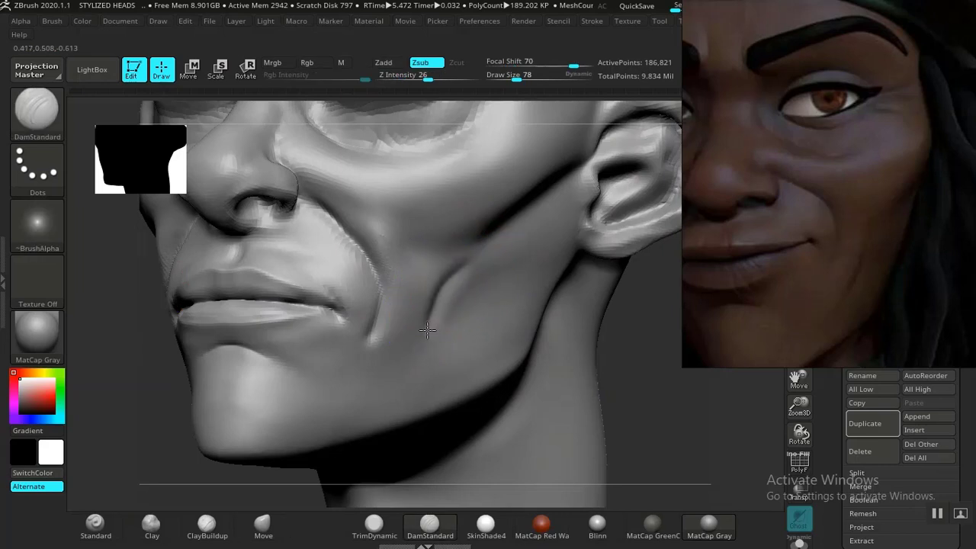
drag(427, 330, 394, 362)
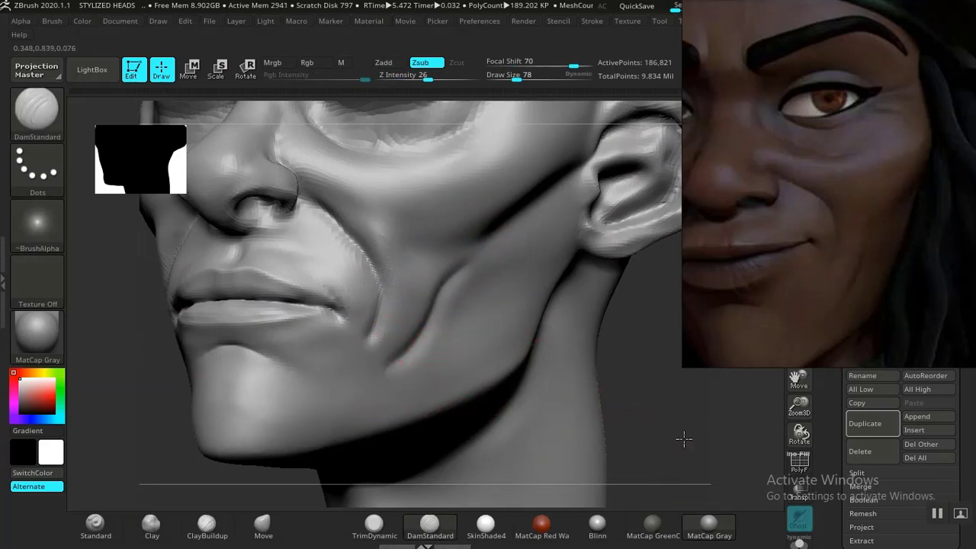
alt+drag(683, 438, 599, 399)
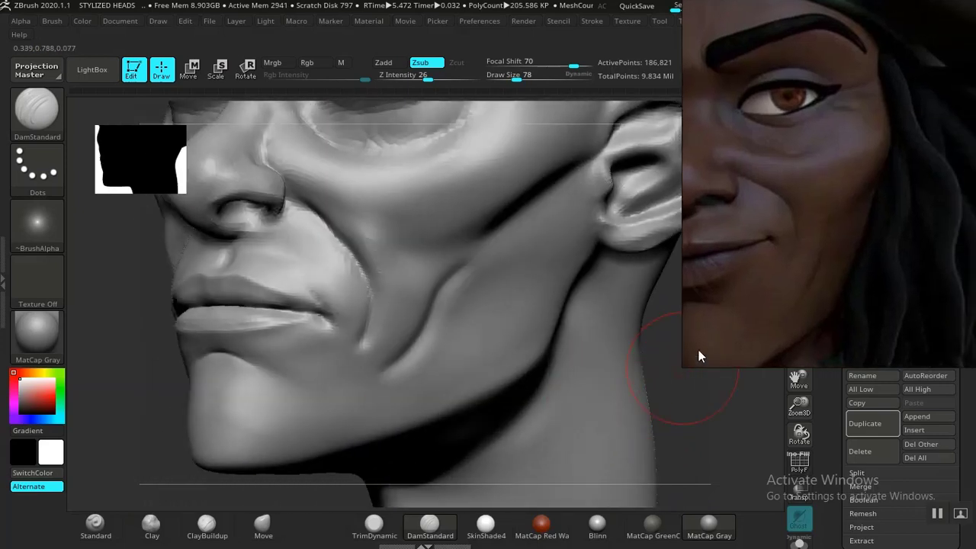
mouse_move(734, 432)
mouse_down()
mouse_move(633, 356)
mouse_move(606, 397)
mouse_move(615, 388)
mouse_move(448, 305)
mouse_up()
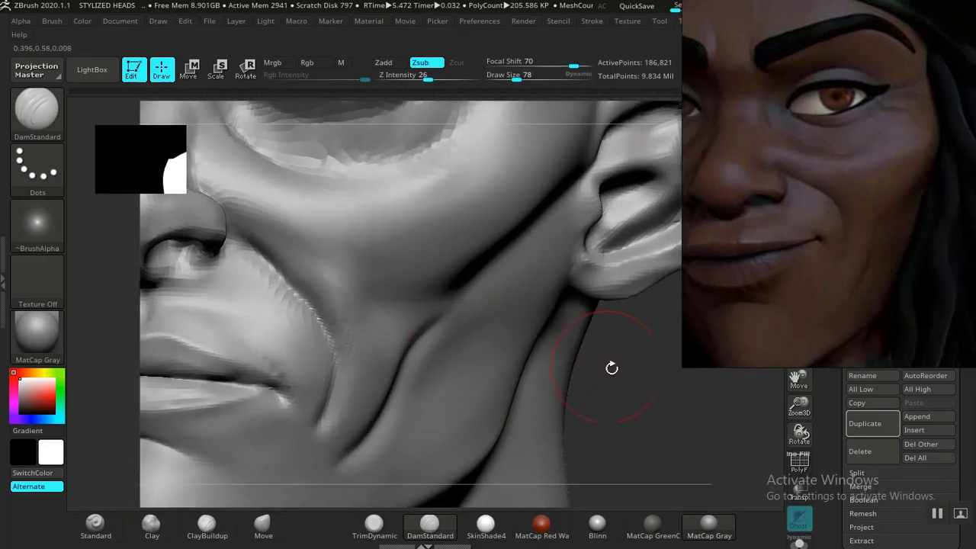
mouse_move(657, 404)
alt+mouse_down()
mouse_move(587, 327)
mouse_move(567, 360)
mouse_move(585, 374)
mouse_move(577, 361)
mouse_move(562, 433)
mouse_move(585, 366)
mouse_move(577, 398)
alt+mouse_up()
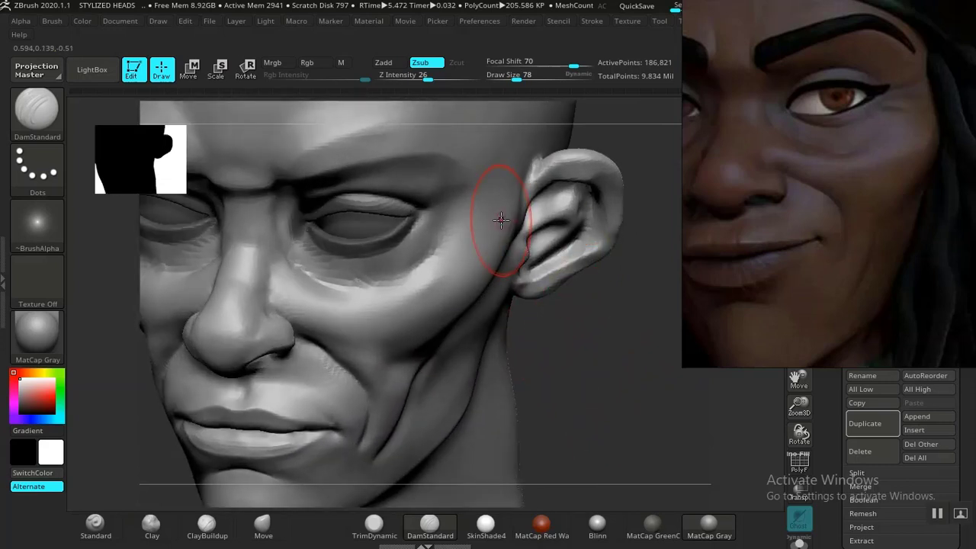
Adjust the outer end of the cheekbone in front of the ear with the Move brush at draw size 98.
click(262, 523)
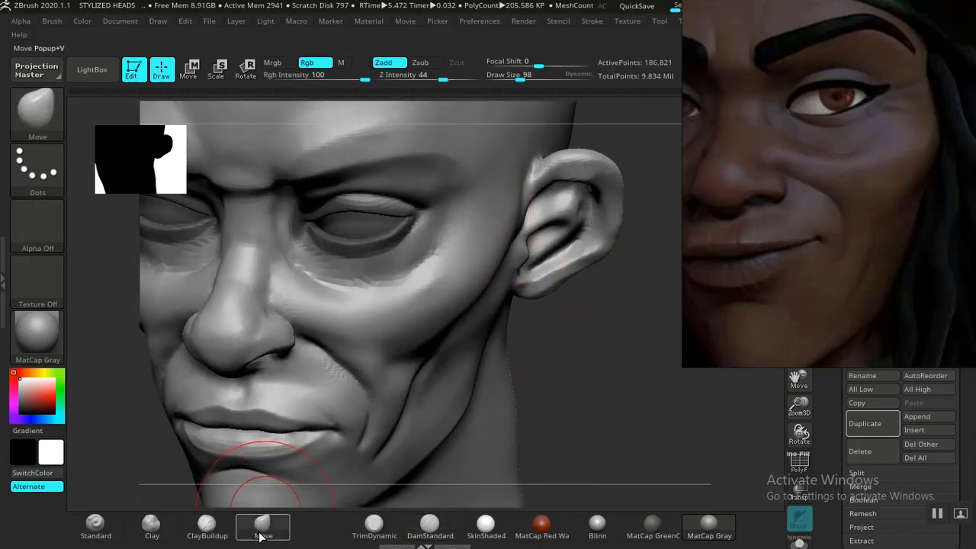
mouse_move(579, 416)
mouse_down()
mouse_move(584, 452)
mouse_move(475, 323)
mouse_up()
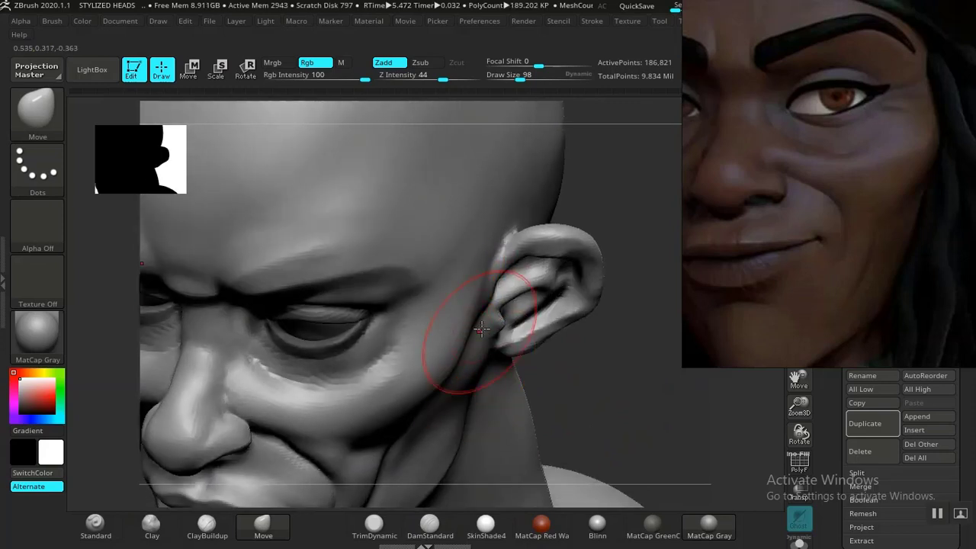
mouse_move(603, 391)
mouse_down()
mouse_move(599, 348)
mouse_move(632, 312)
mouse_up()
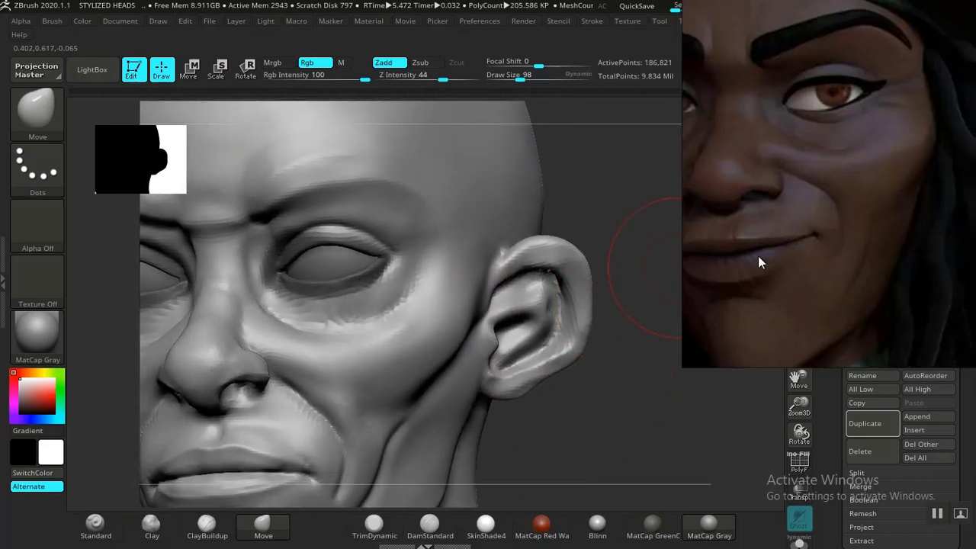
mouse_move(561, 454)
mouse_down()
mouse_move(567, 434)
mouse_move(535, 414)
mouse_move(479, 329)
mouse_up()
Examine the cheekbones, cheek creases and eye bags from the side, front and above against the reference image.
key(f)
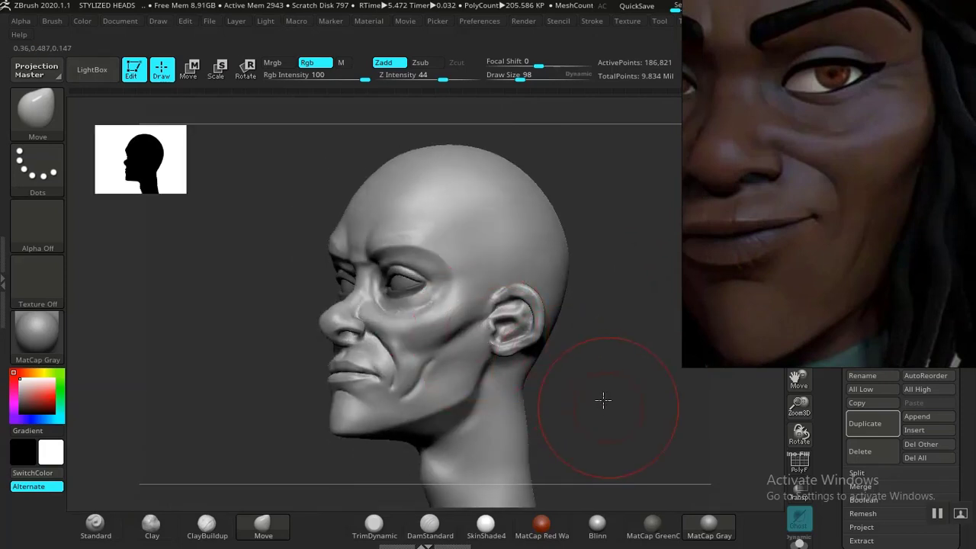
alt+drag(602, 400, 596, 430)
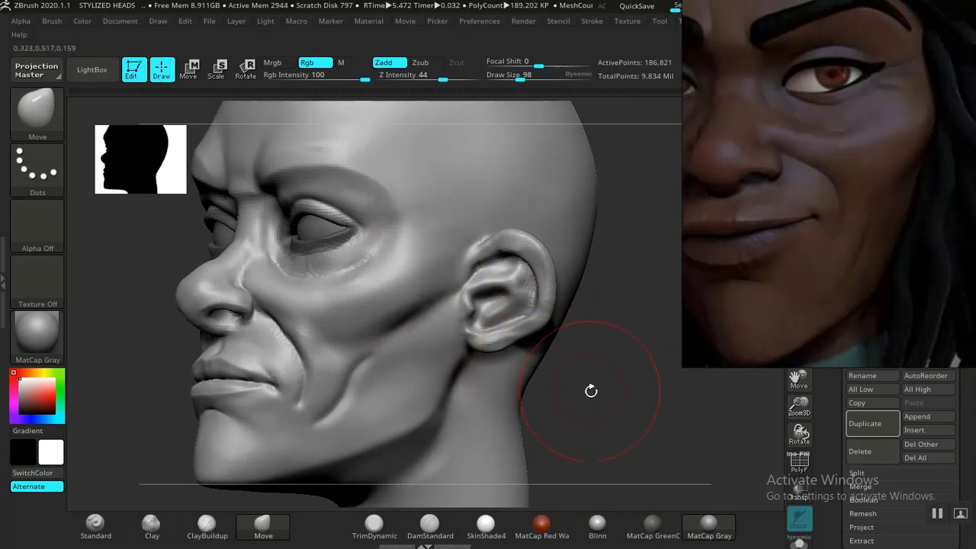
drag(591, 390, 566, 394)
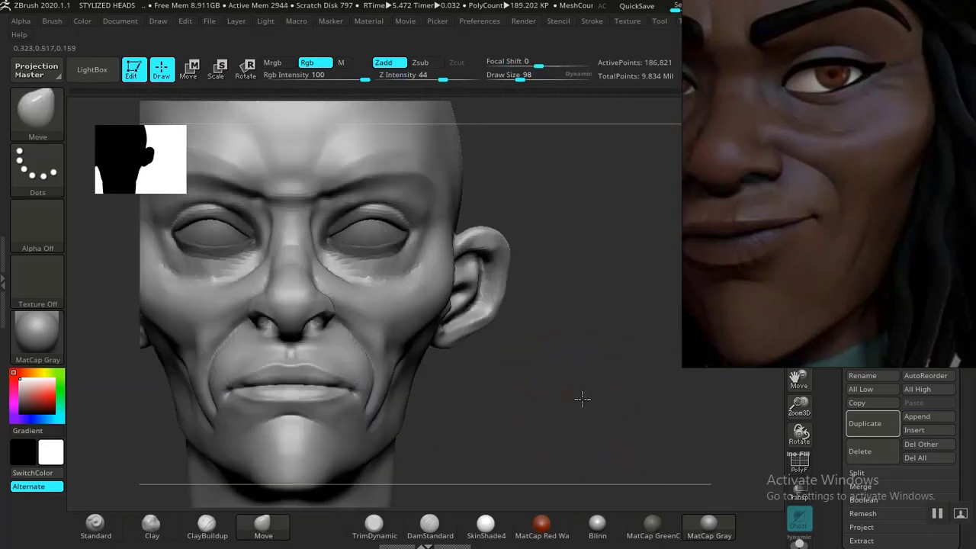
key(f)
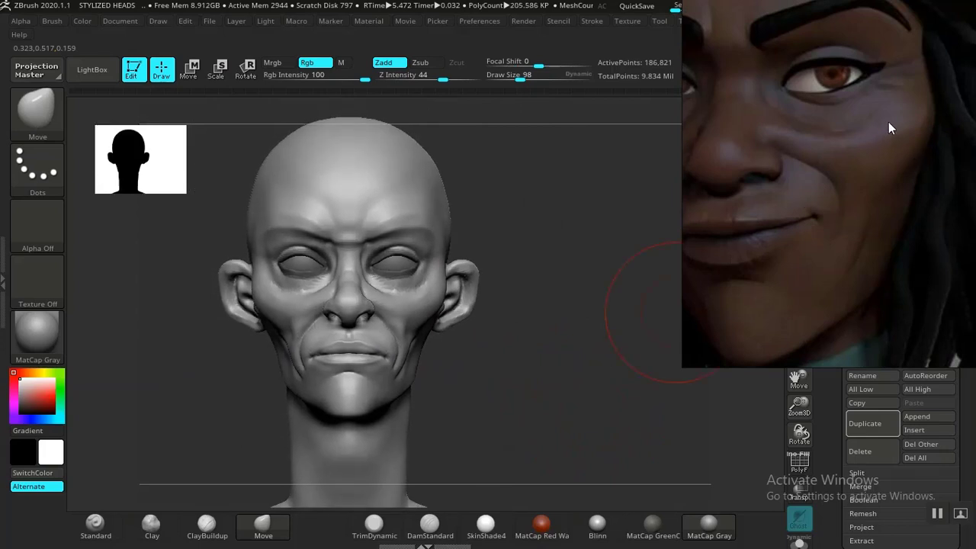
mouse_move(553, 362)
mouse_down()
mouse_move(531, 350)
mouse_move(562, 466)
mouse_move(615, 412)
mouse_move(599, 460)
mouse_move(576, 460)
mouse_move(705, 412)
mouse_up()
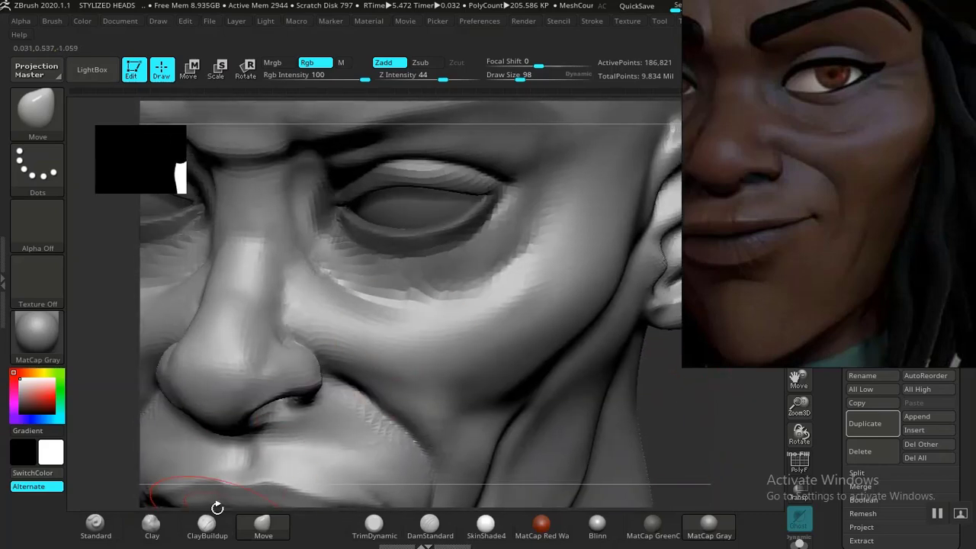
click(95, 524)
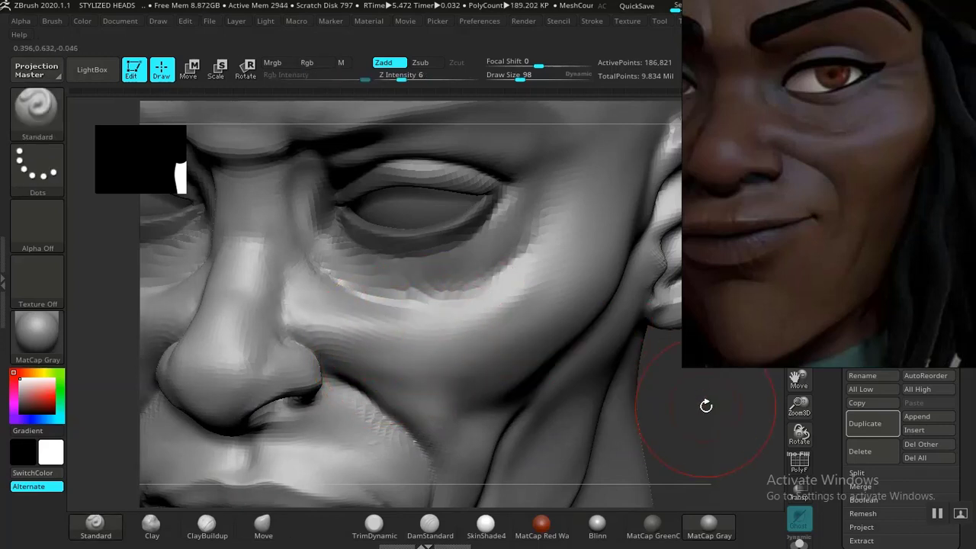
key(f)
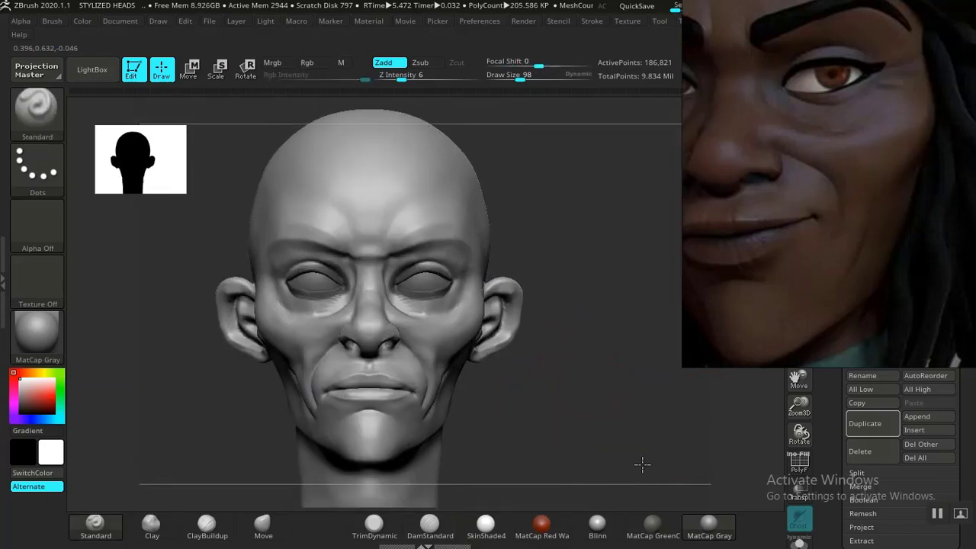
alt+drag(642, 462, 643, 388)
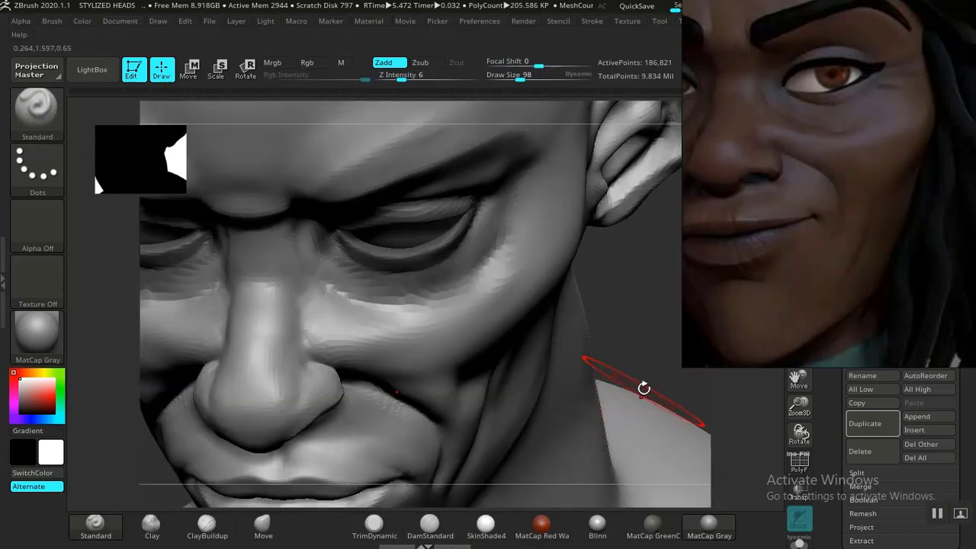
drag(653, 349, 666, 332)
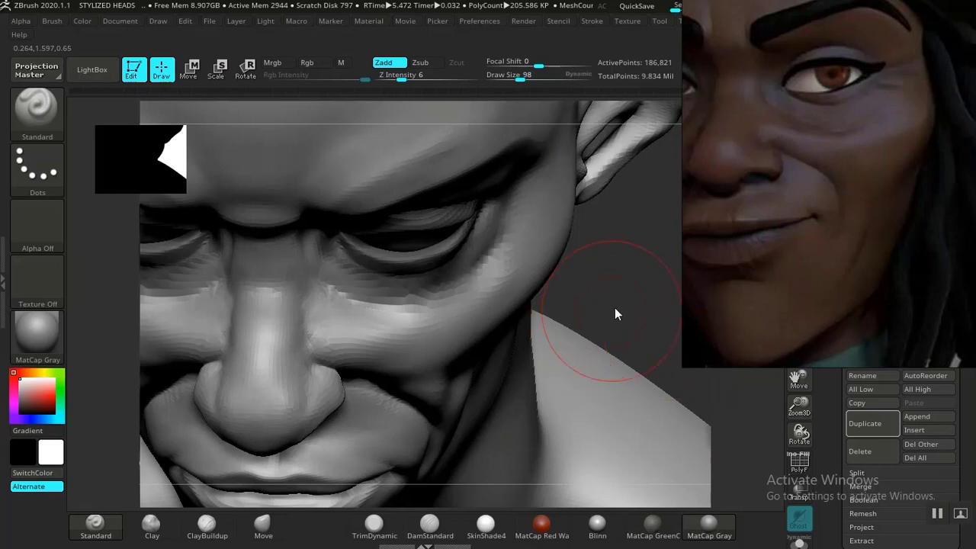
drag(617, 314, 577, 300)
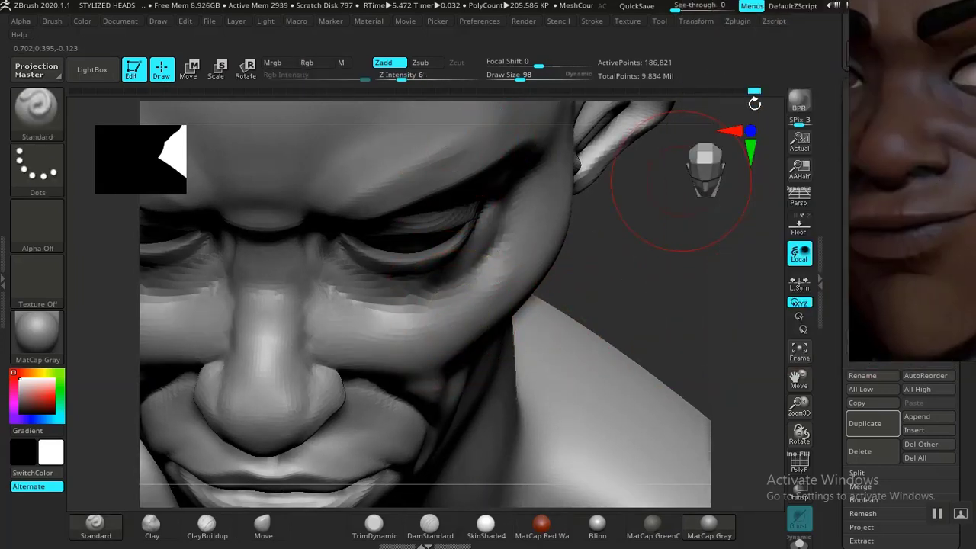
Build up the ridge under the eye bag and across the cheek toward the nose with Standard at Z Intensity 14 and draw size 62.
drag(746, 95, 754, 92)
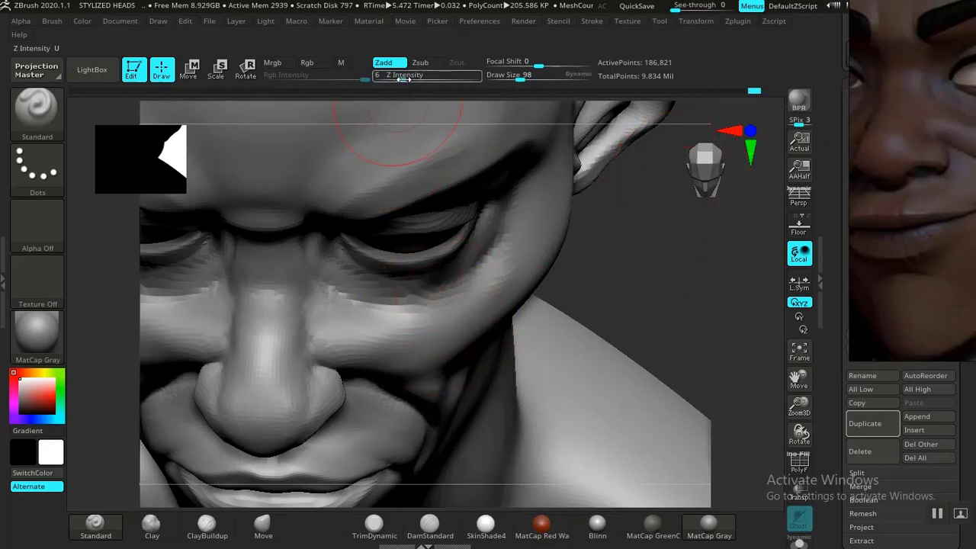
drag(404, 77, 414, 77)
key([)
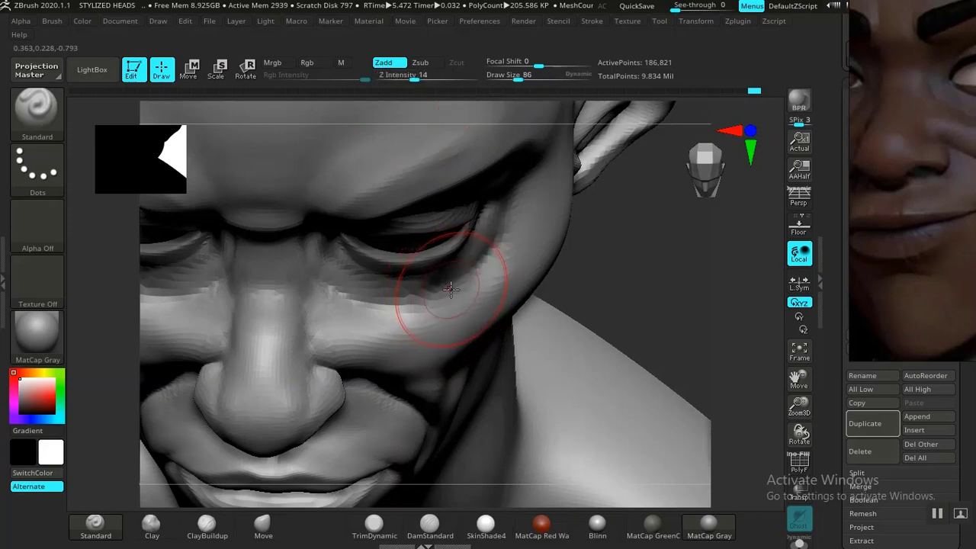
mouse_move(577, 293)
mouse_down()
mouse_move(675, 262)
mouse_move(751, 218)
mouse_up()
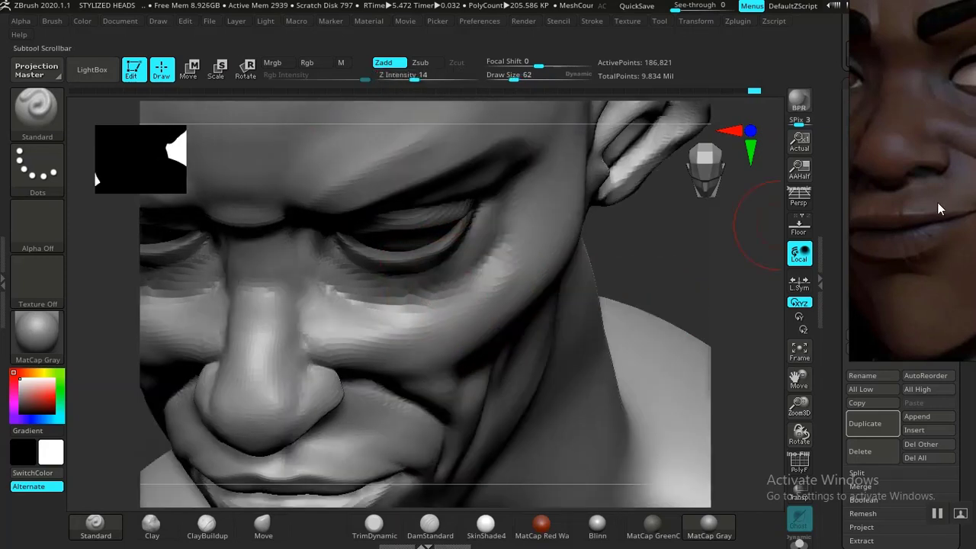
scroll(774, 244, up, 3)
mouse_move(602, 282)
mouse_down()
mouse_move(616, 266)
mouse_move(643, 278)
mouse_move(610, 290)
mouse_up()
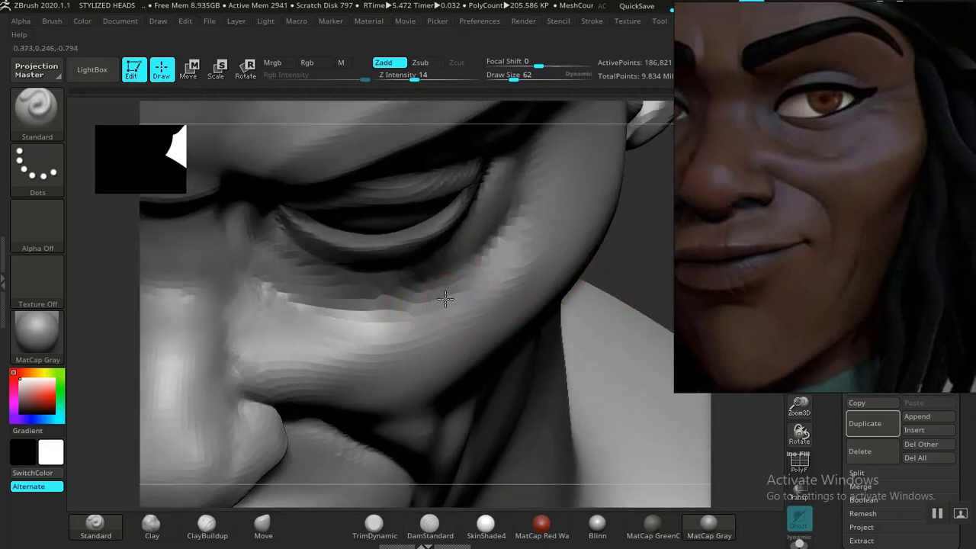
mouse_move(445, 299)
mouse_down()
mouse_move(286, 299)
mouse_move(317, 305)
mouse_up()
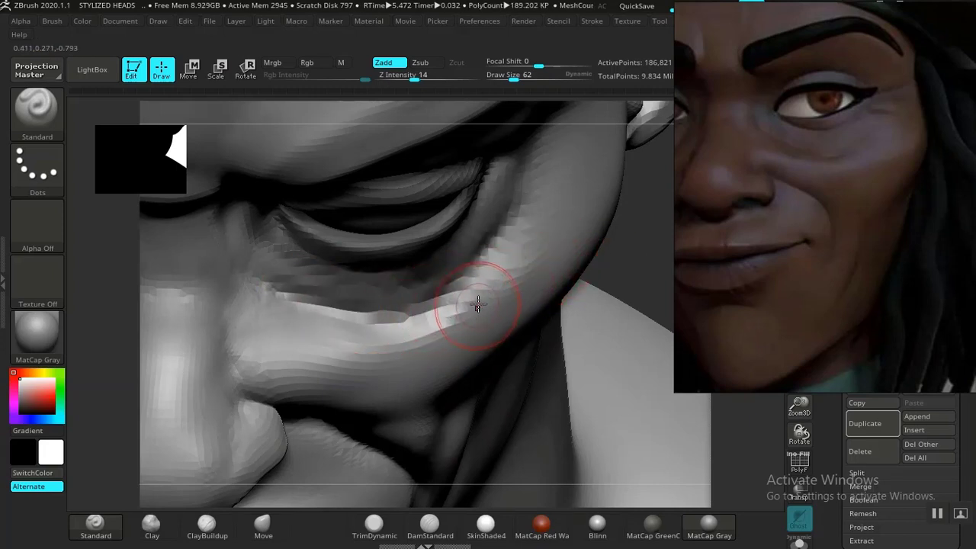
mouse_move(492, 267)
mouse_down()
mouse_move(441, 314)
mouse_move(403, 332)
mouse_up()
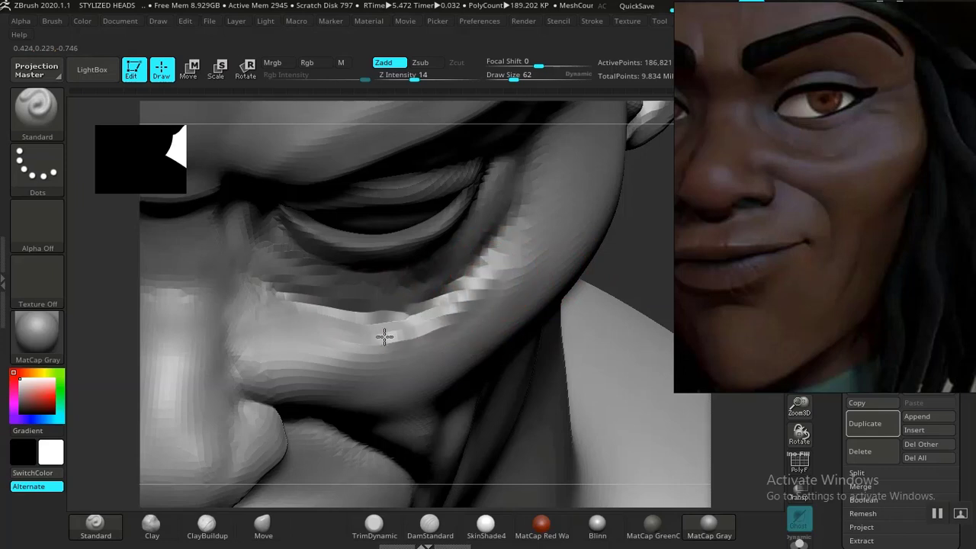
mouse_move(346, 349)
mouse_down()
mouse_move(301, 366)
mouse_move(231, 372)
mouse_up()
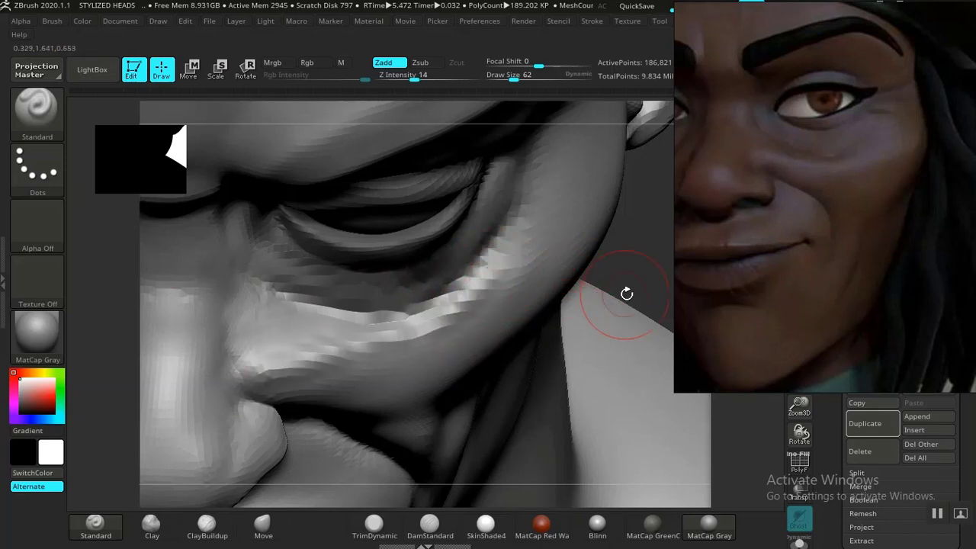
Switch the head to the next higher subdivision level and blend the new strokes on the cheek below the eye bag.
drag(648, 256, 605, 293)
alt+drag(610, 399, 403, 344)
key(d)
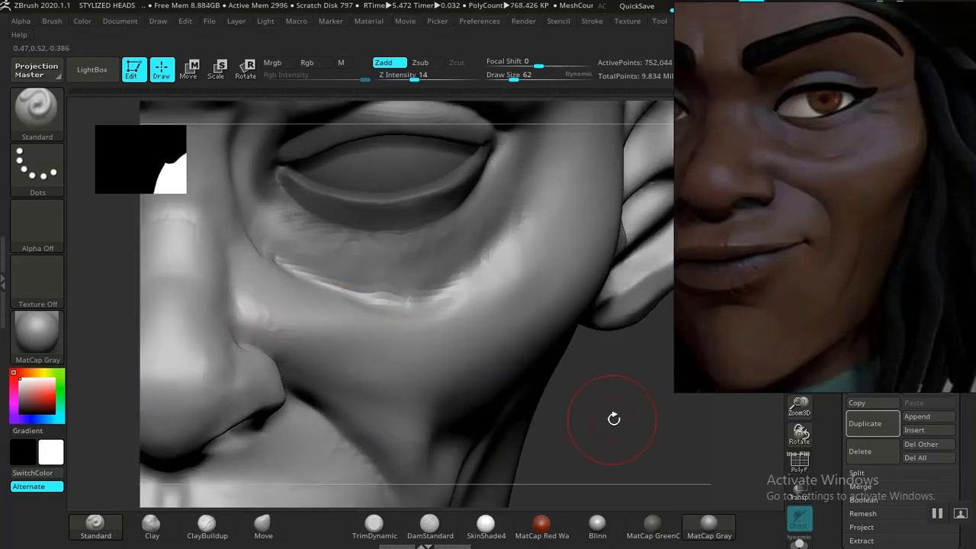
mouse_move(614, 418)
mouse_down()
mouse_move(607, 447)
mouse_move(349, 322)
mouse_up()
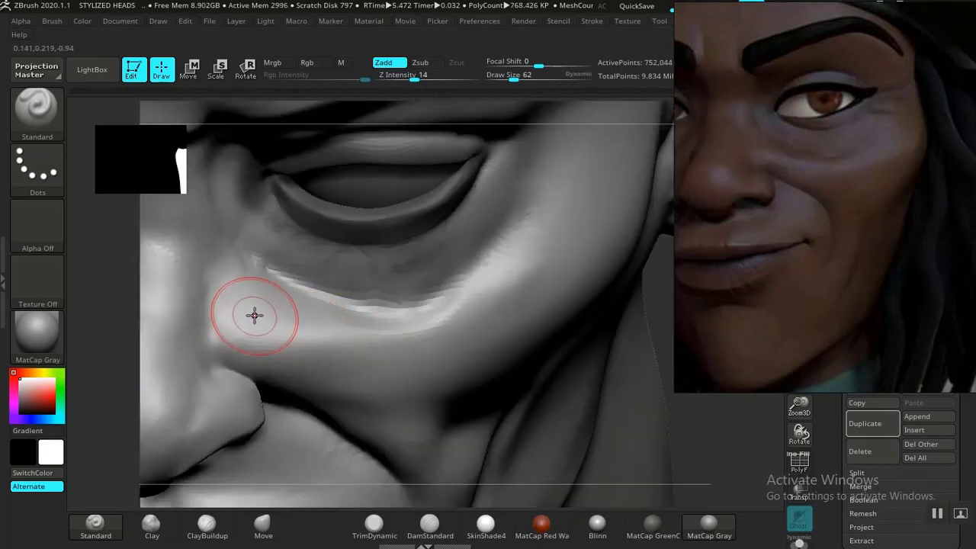
Build up and smooth the cheek fold under the eye bag with Standard at draw size 78, and carve a hollow above the nostril wing.
key(bracketright)
key(bracketright)
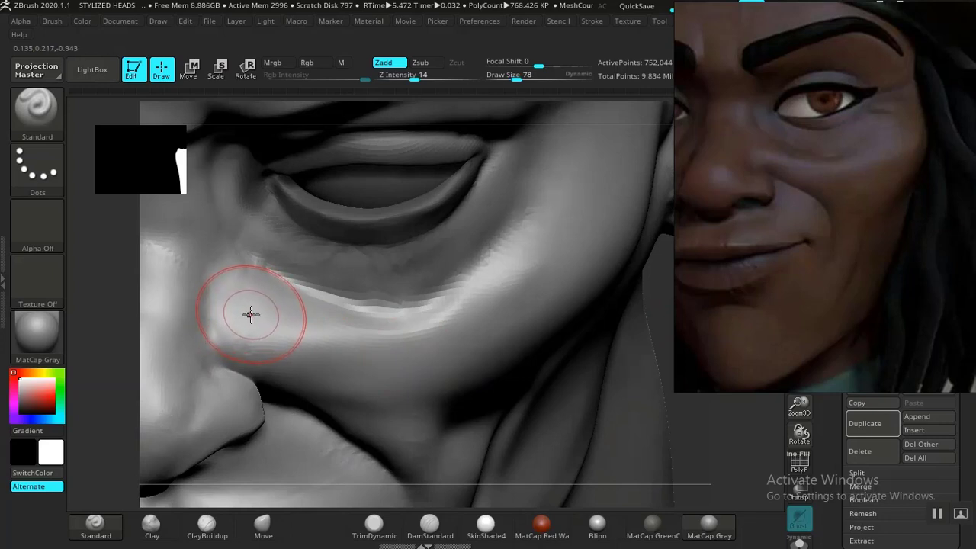
mouse_move(251, 316)
mouse_down()
mouse_move(249, 307)
mouse_move(222, 317)
mouse_move(213, 303)
mouse_move(237, 321)
mouse_move(327, 335)
mouse_move(425, 320)
mouse_move(537, 217)
mouse_move(461, 304)
mouse_move(342, 341)
mouse_move(283, 321)
mouse_up()
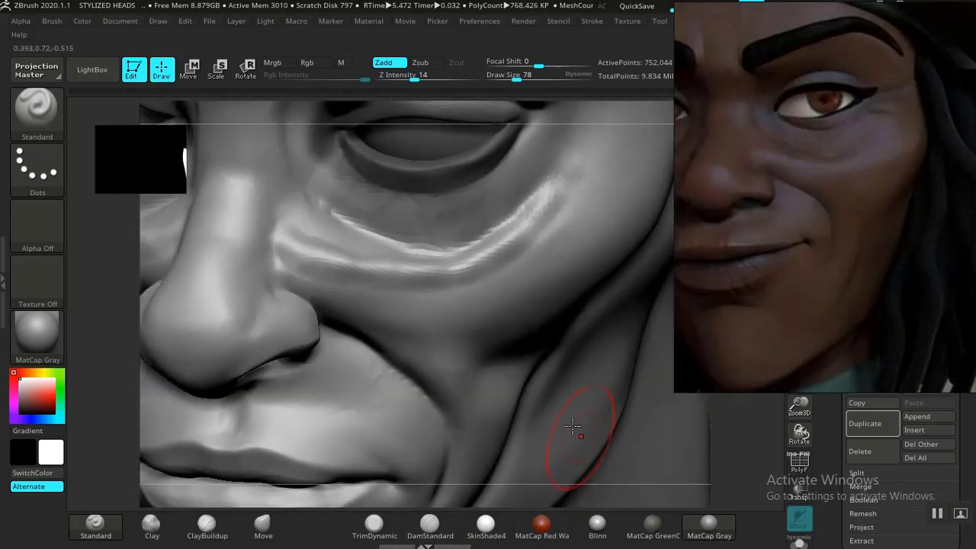
mouse_move(534, 255)
shift+mouse_down()
mouse_move(504, 270)
mouse_move(553, 213)
shift+mouse_up()
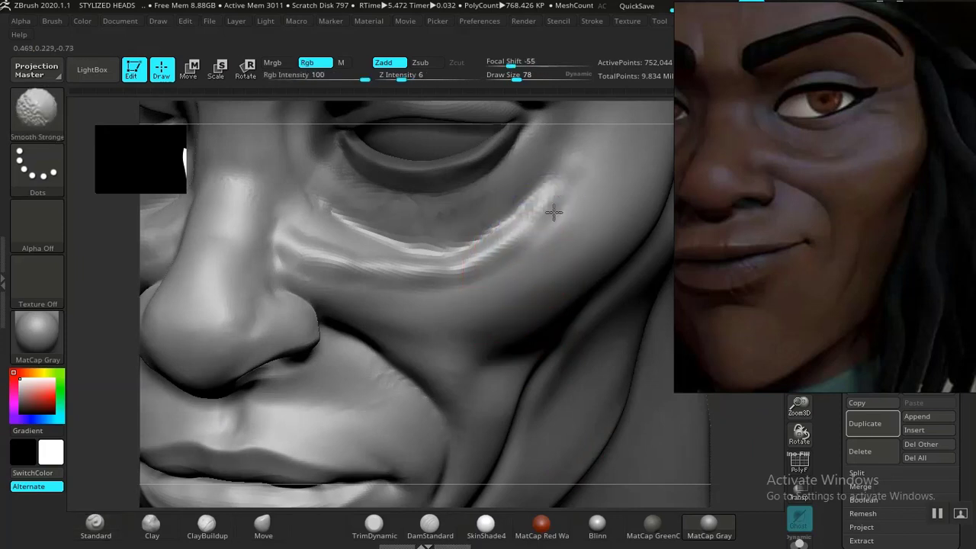
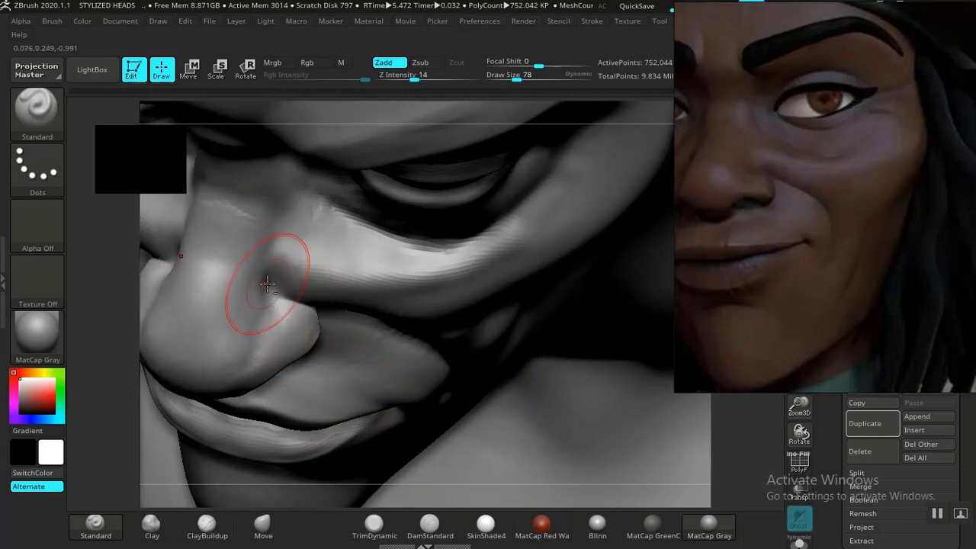
mouse_move(270, 275)
alt+mouse_down()
mouse_move(269, 297)
mouse_move(277, 265)
mouse_move(266, 272)
mouse_move(269, 293)
alt+mouse_up()
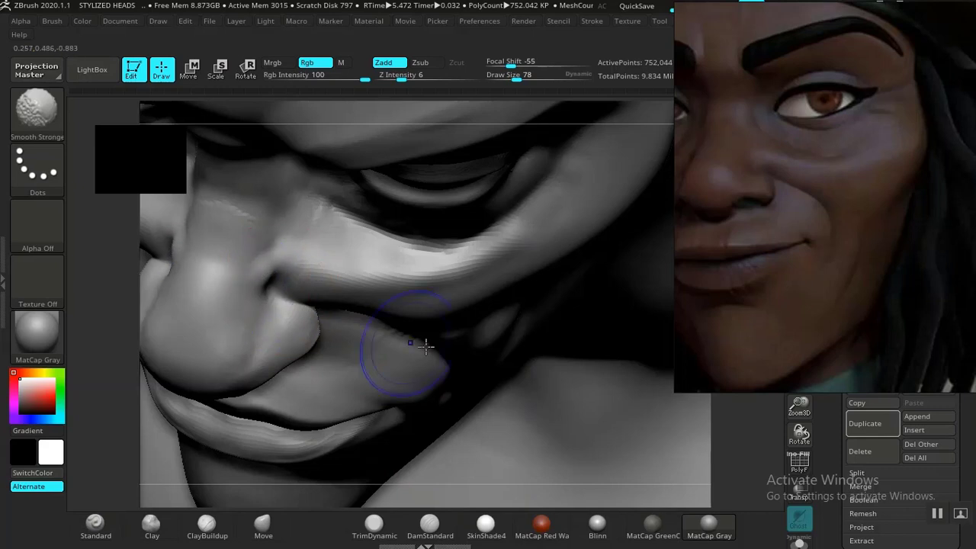
Shape the rim of the hollow between nose, nostril wing and cheek fold with ClayBuildup at Z Intensity 18, and smooth the strokes.
alt+drag(742, 440, 578, 304)
shift+drag(593, 267, 539, 287)
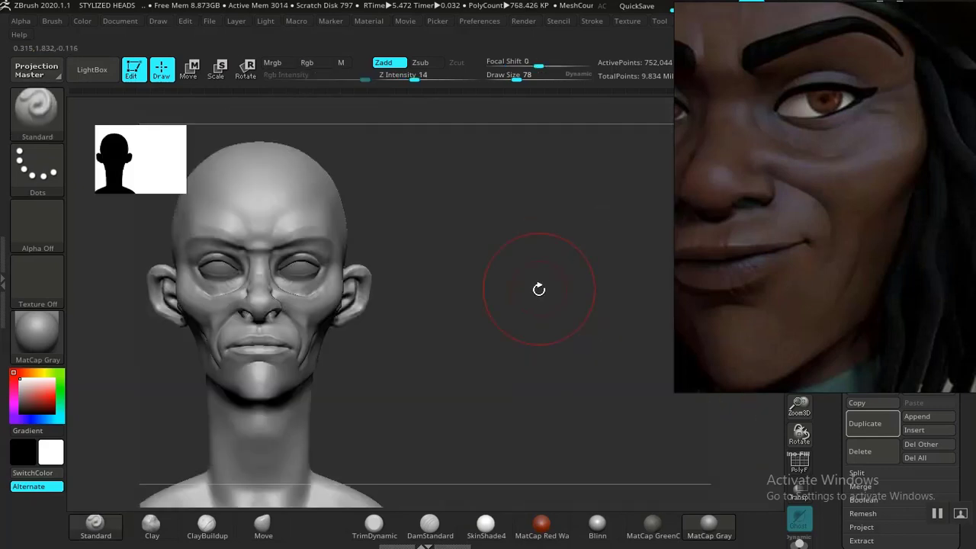
mouse_move(599, 447)
alt+mouse_down()
mouse_move(614, 436)
mouse_move(586, 477)
mouse_move(590, 405)
alt+mouse_up()
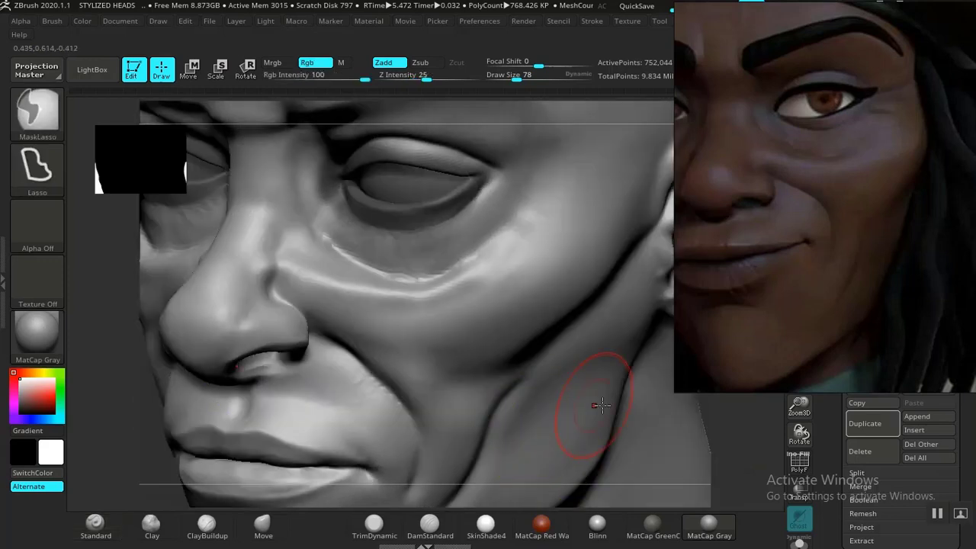
key(ctrl)
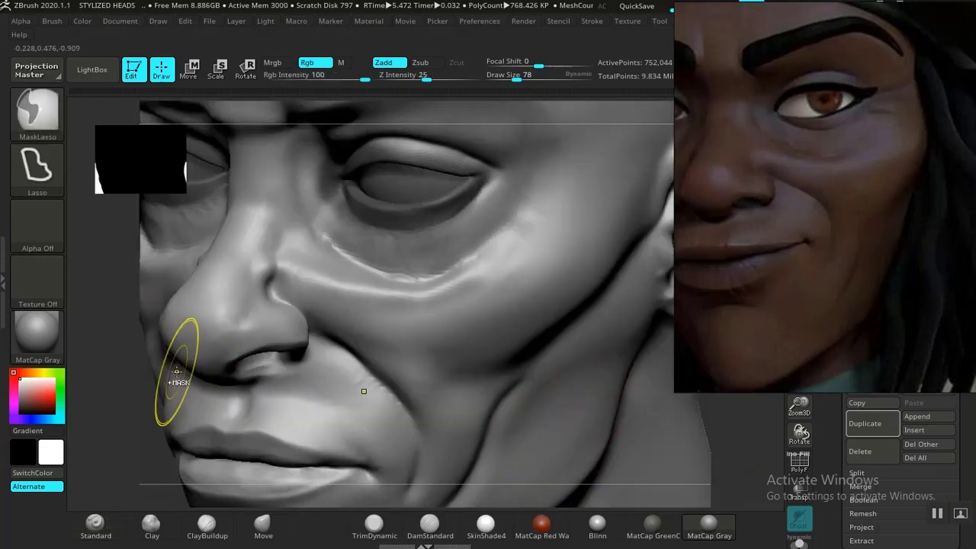
mouse_move(113, 407)
mouse_down()
mouse_move(246, 419)
mouse_move(196, 435)
mouse_move(244, 468)
mouse_move(183, 414)
mouse_move(379, 280)
mouse_up()
key(ctrl)
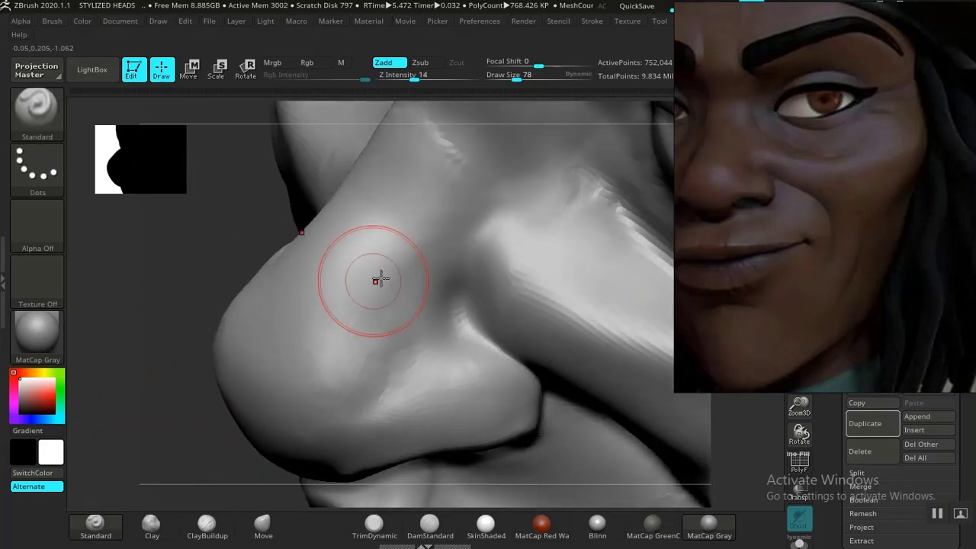
click(207, 525)
drag(484, 279, 480, 265)
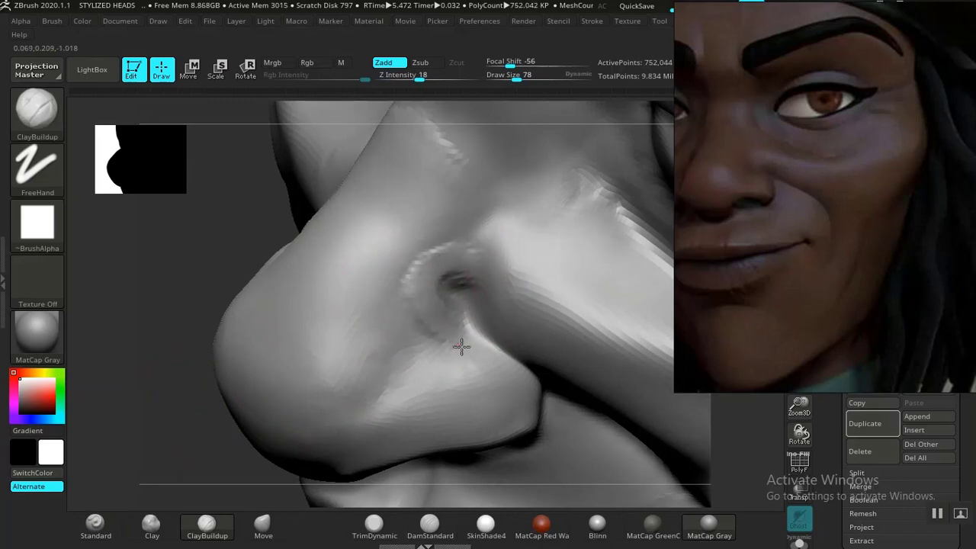
drag(461, 347, 443, 323)
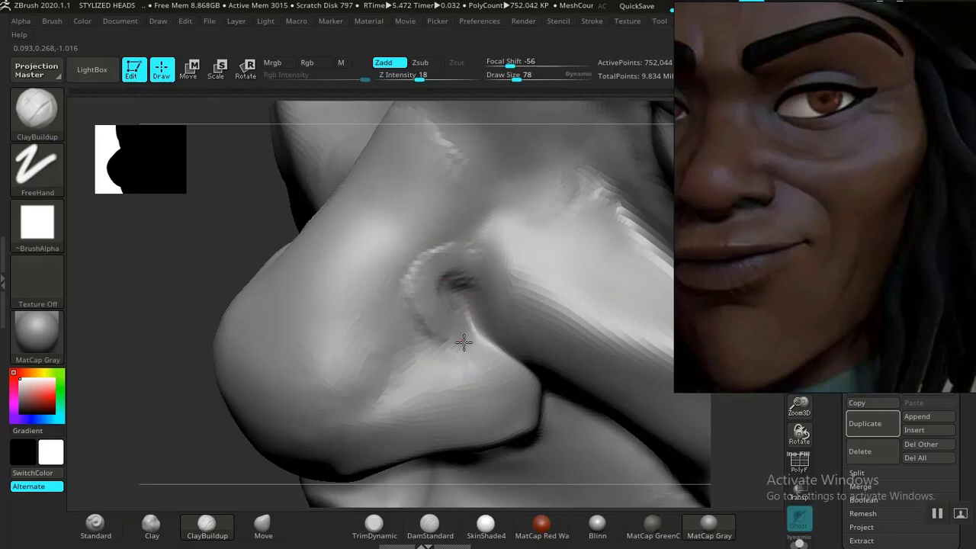
mouse_move(486, 260)
mouse_down()
mouse_move(495, 251)
mouse_move(534, 296)
mouse_move(494, 289)
mouse_up()
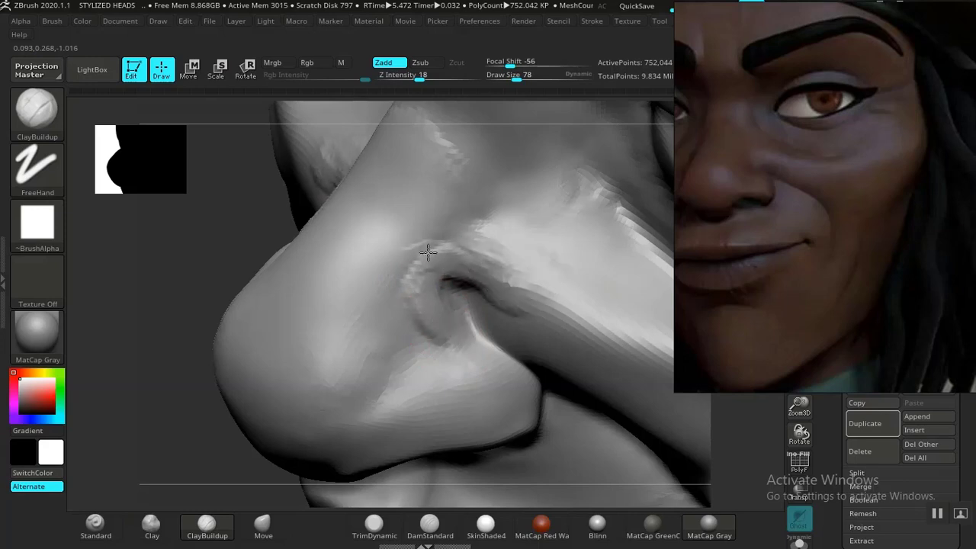
drag(482, 253, 520, 294)
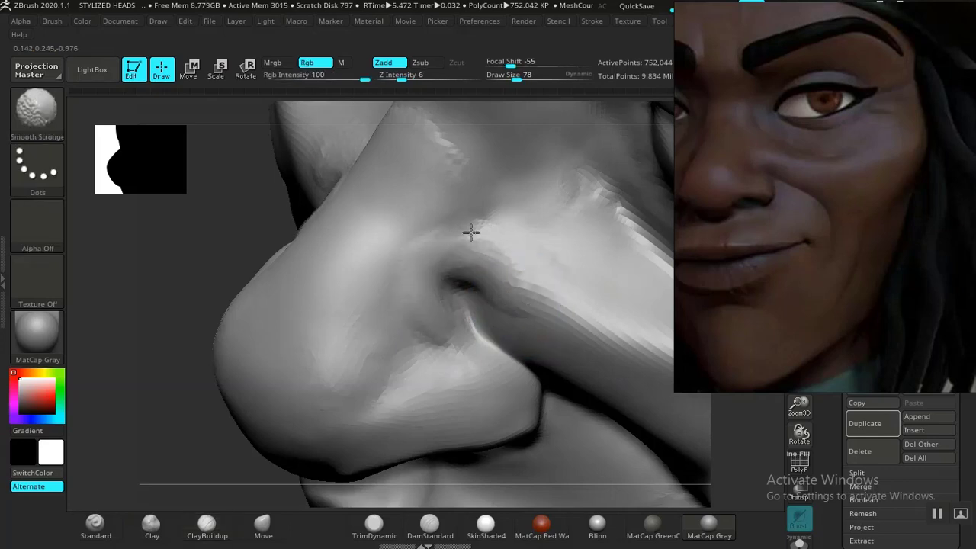
mouse_move(445, 346)
shift+mouse_down()
mouse_move(435, 320)
mouse_move(447, 283)
mouse_move(509, 272)
mouse_move(451, 294)
mouse_move(447, 279)
mouse_move(502, 288)
shift+mouse_up()
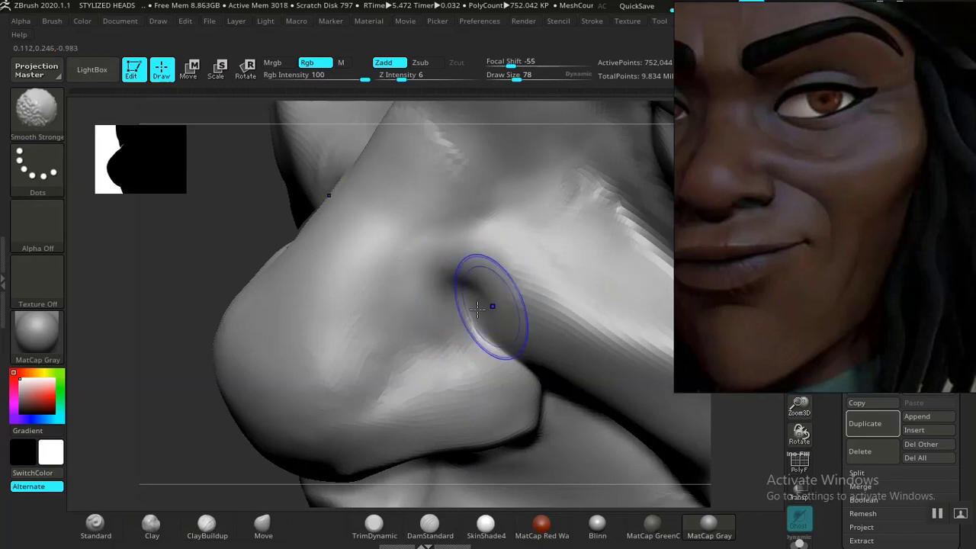
Refine the profile of the nose tip with the Move brush at Z Intensity 44, enlarging the draw size to 142.
mouse_move(163, 429)
mouse_down()
mouse_move(201, 338)
mouse_move(222, 360)
mouse_up()
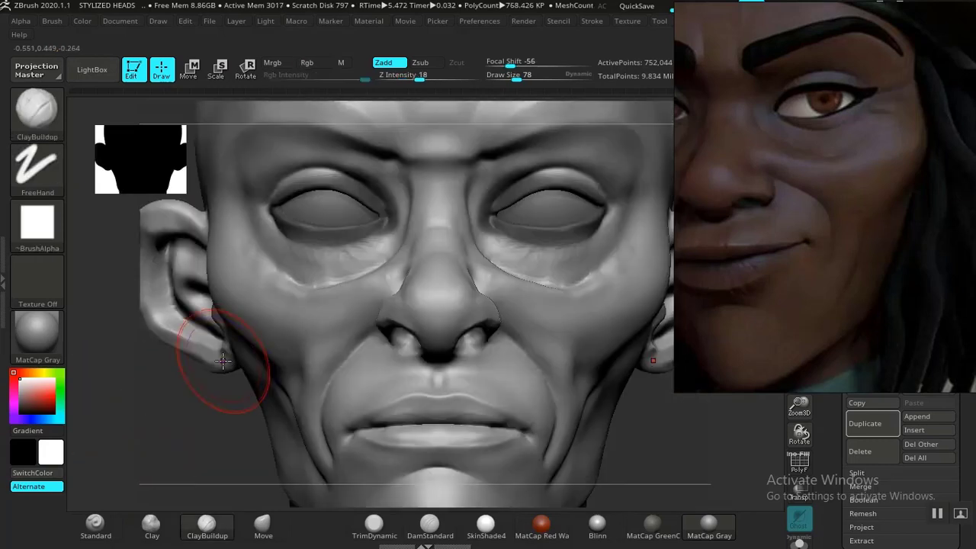
mouse_move(657, 460)
mouse_down()
mouse_move(651, 468)
mouse_move(269, 403)
mouse_move(247, 392)
mouse_move(268, 350)
mouse_move(283, 403)
mouse_move(228, 401)
mouse_move(216, 356)
mouse_move(355, 323)
mouse_up()
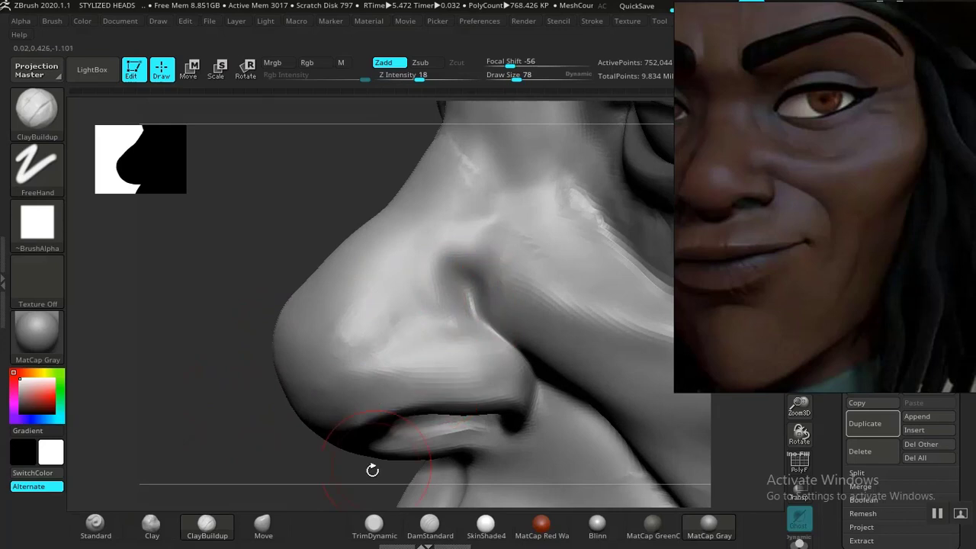
click(278, 523)
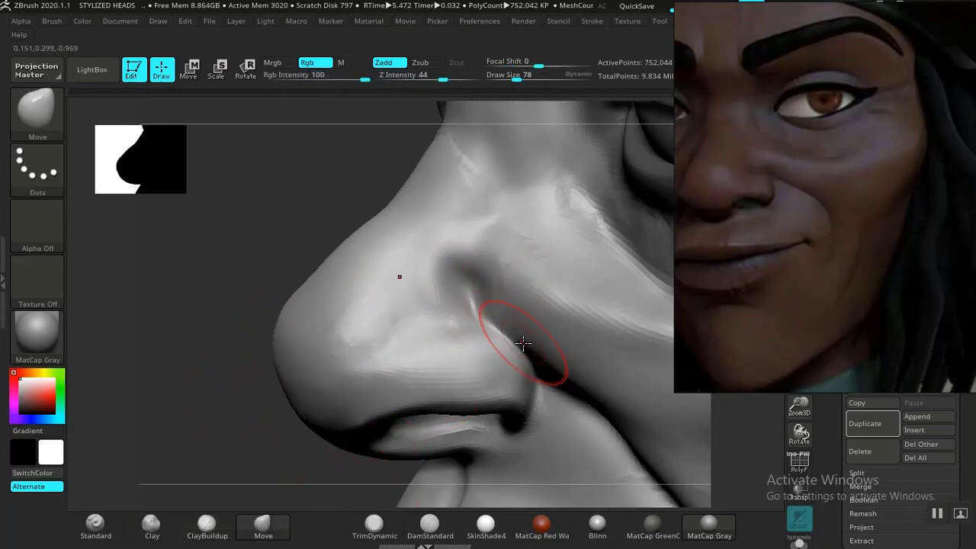
mouse_move(239, 298)
mouse_down()
mouse_move(340, 336)
mouse_move(366, 327)
mouse_up()
drag(211, 386, 218, 381)
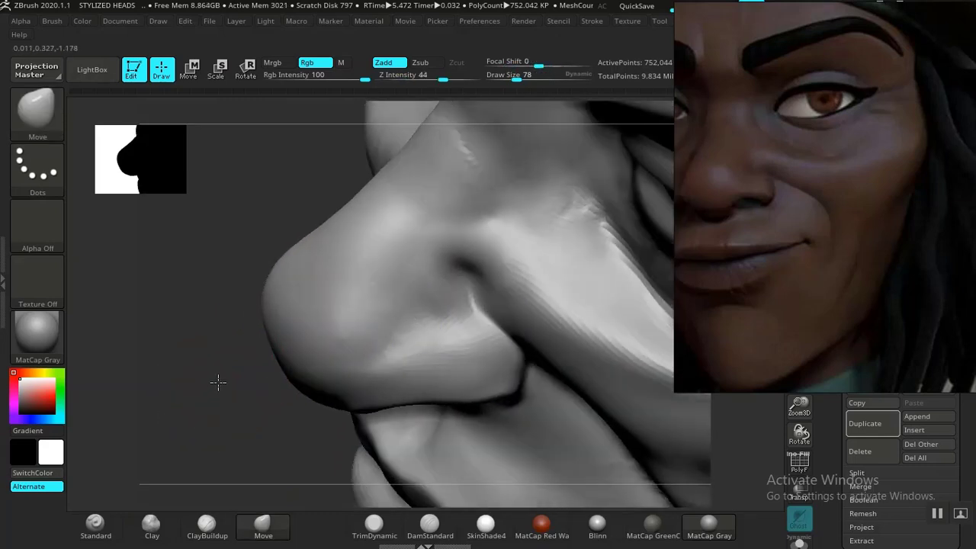
key(bracketright)
key(bracketright)
key(bracketright)
key(bracketright)
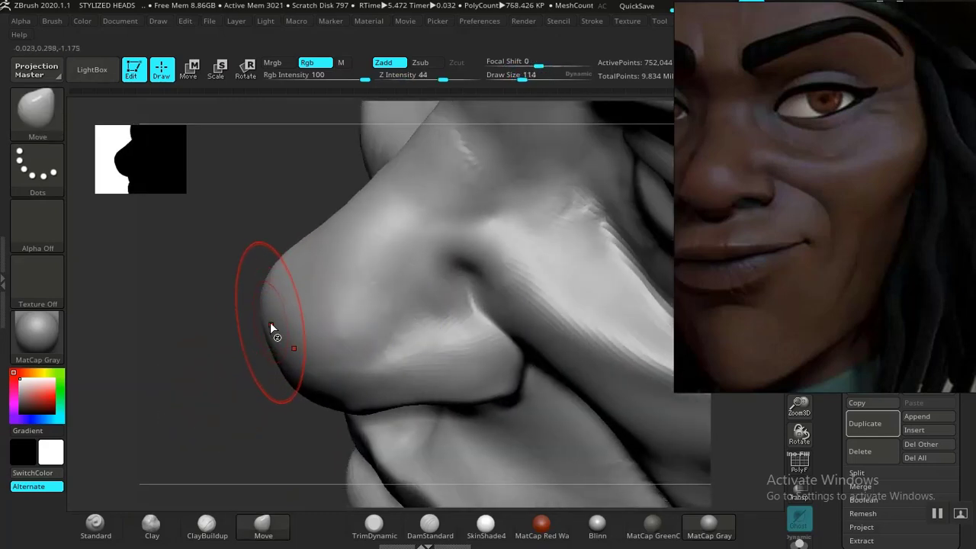
drag(266, 283, 276, 282)
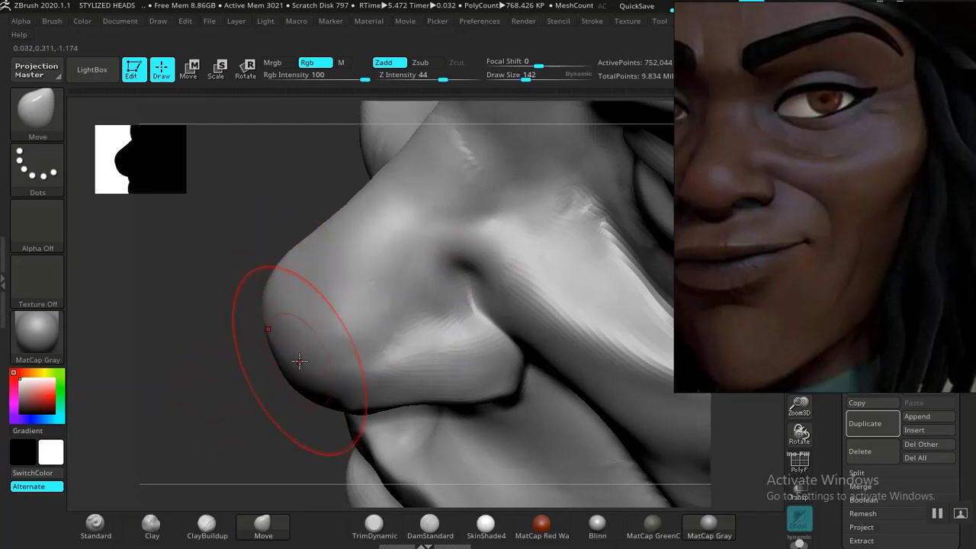
drag(294, 353, 280, 332)
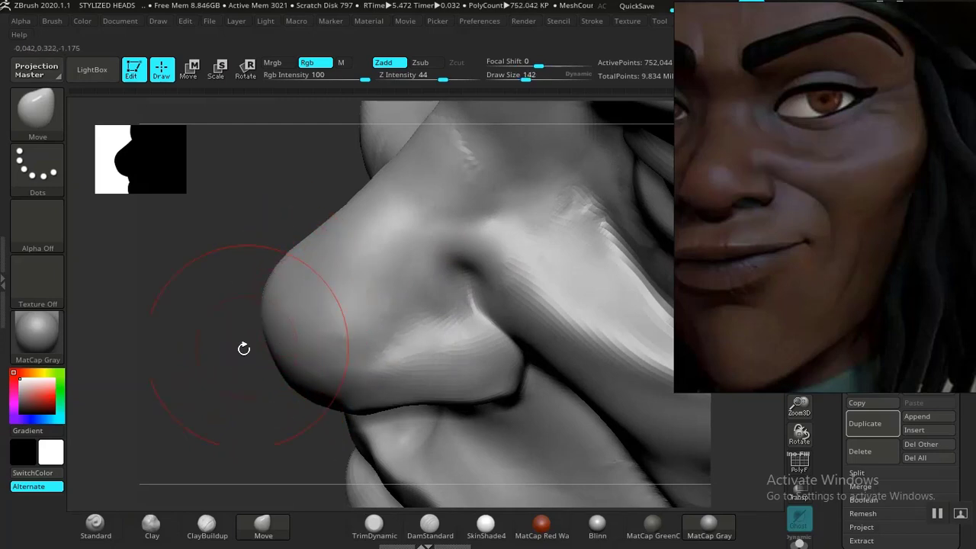
drag(185, 356, 261, 348)
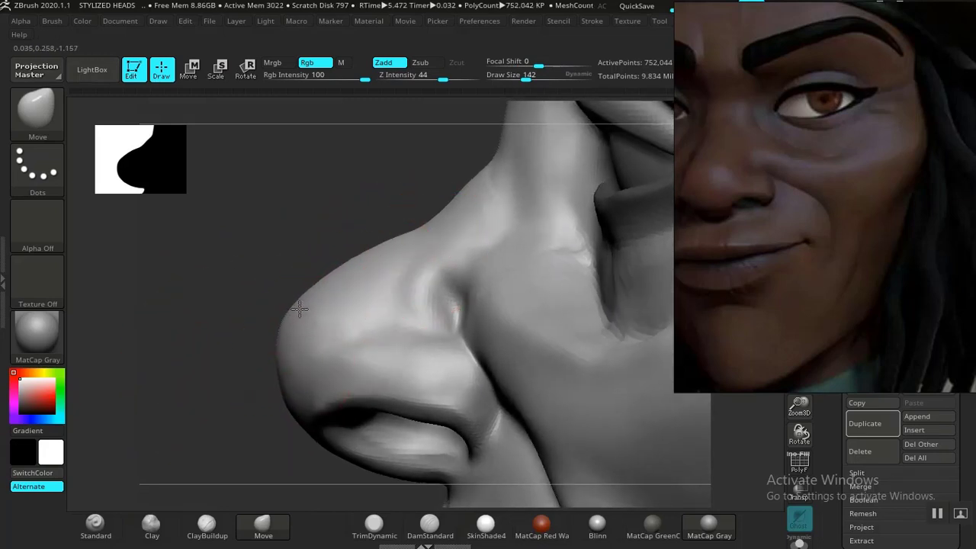
mouse_move(240, 424)
mouse_down()
mouse_move(199, 453)
mouse_move(225, 408)
mouse_move(243, 428)
mouse_up()
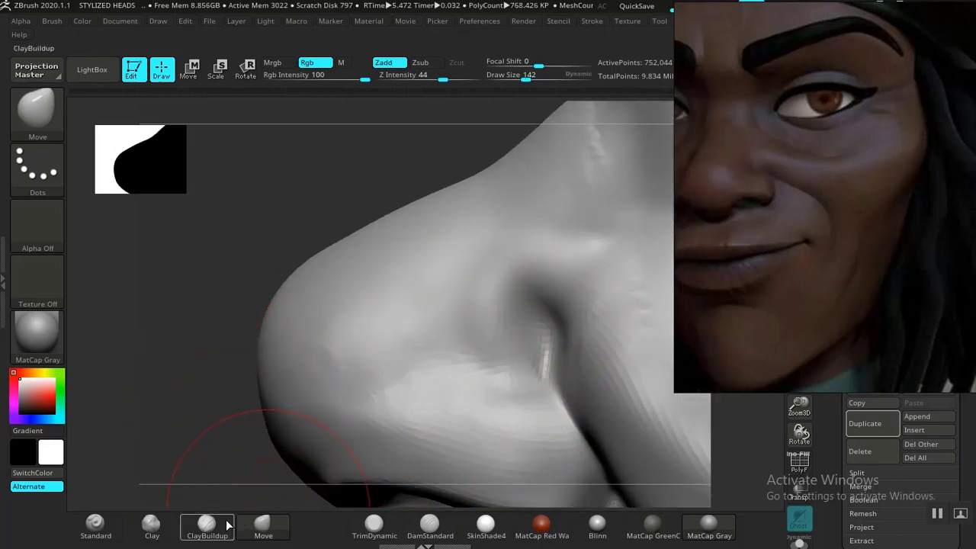
Fill the hollow above the nostril wing with ClayBuildup at draw size 142 and smooth it into the side of the nose.
mouse_move(547, 303)
mouse_down()
mouse_move(573, 333)
mouse_move(602, 286)
mouse_up()
mouse_move(561, 315)
shift+mouse_down()
mouse_move(496, 312)
mouse_move(516, 314)
mouse_move(533, 298)
shift+mouse_up()
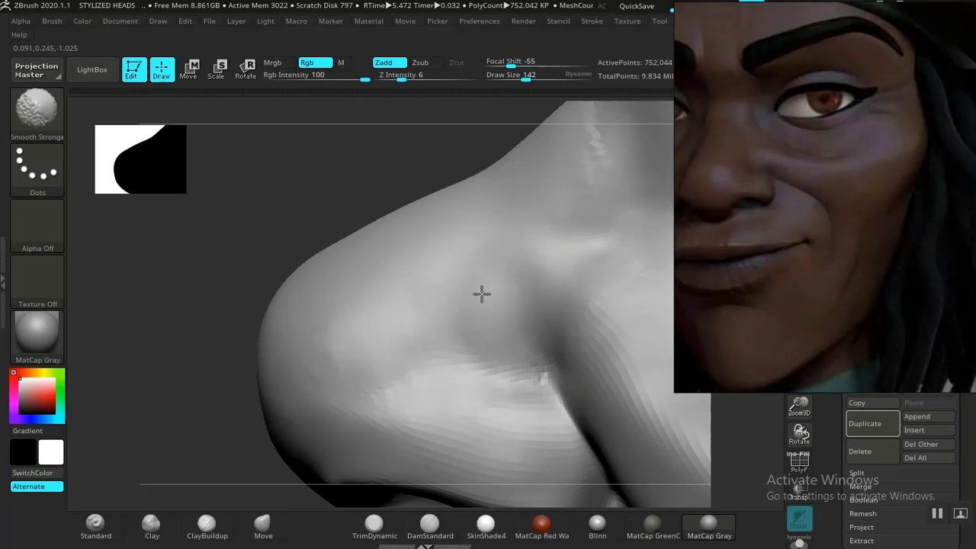
shift+drag(470, 336, 495, 309)
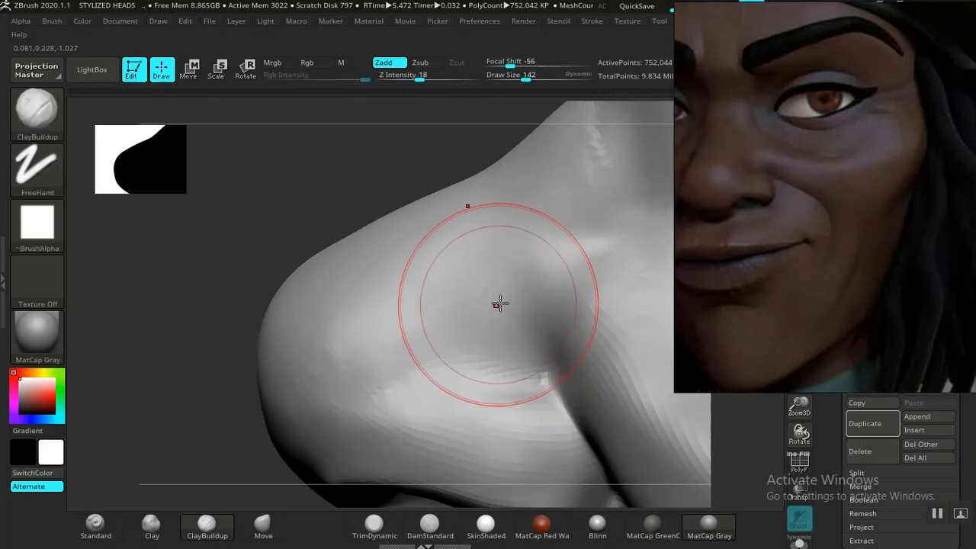
mouse_move(563, 300)
mouse_down()
mouse_move(513, 320)
mouse_move(527, 297)
mouse_move(506, 337)
mouse_up()
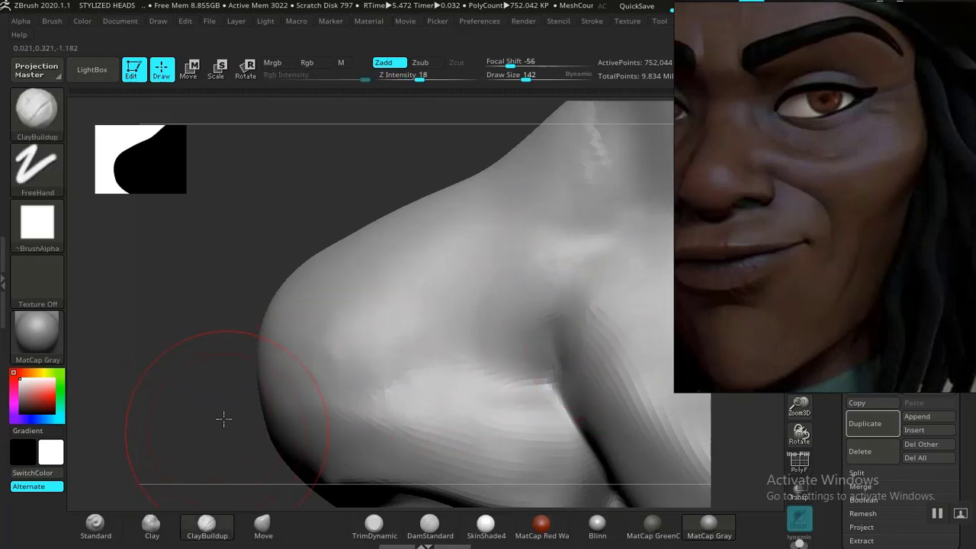
Smooth the cheek fold beside the nose and lower the area between the nose bridge and the eye bag's inner end with ClayBuildup.
mouse_move(222, 419)
mouse_down()
mouse_move(315, 423)
mouse_move(359, 396)
mouse_up()
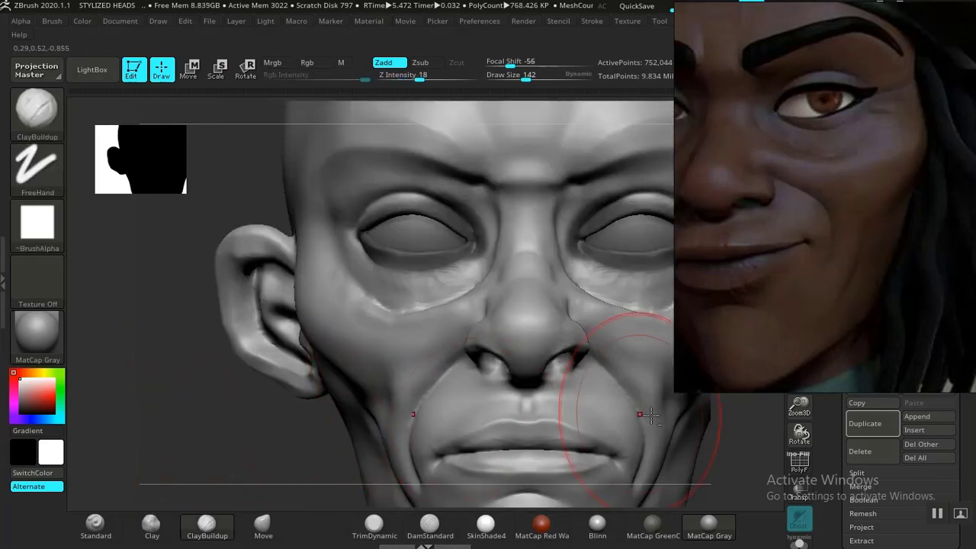
alt+drag(747, 465, 427, 366)
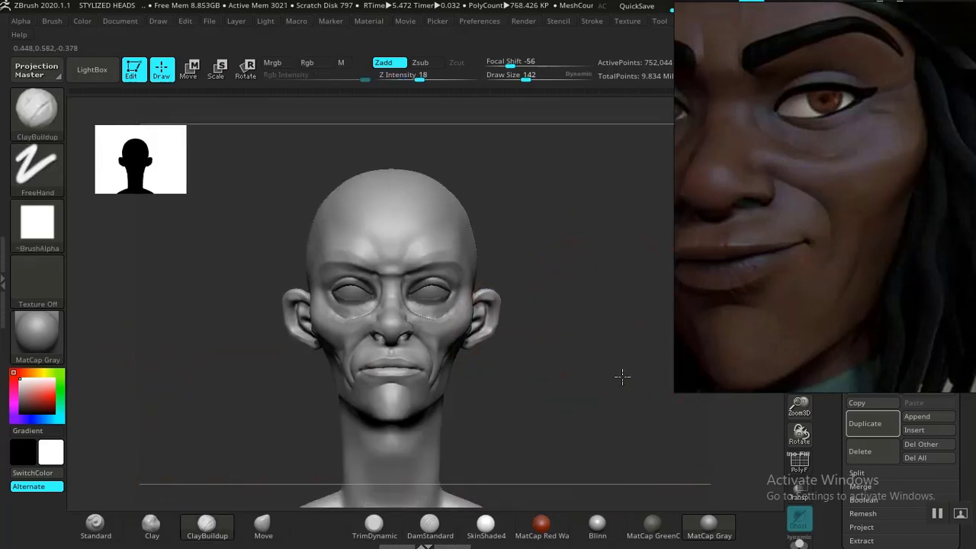
alt+drag(620, 376, 466, 425)
alt+drag(229, 358, 284, 481)
drag(187, 401, 173, 429)
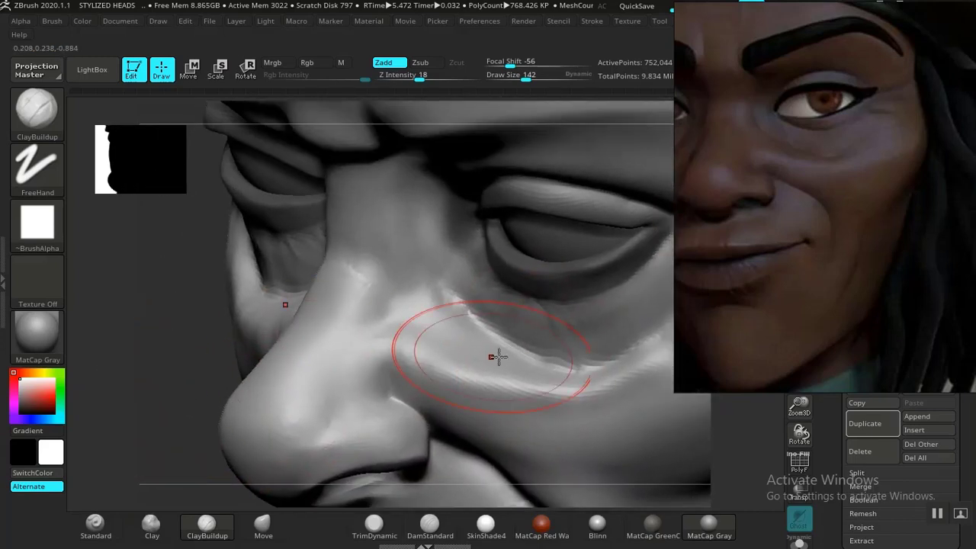
mouse_move(558, 334)
shift+mouse_down()
mouse_move(482, 305)
mouse_move(406, 333)
shift+mouse_up()
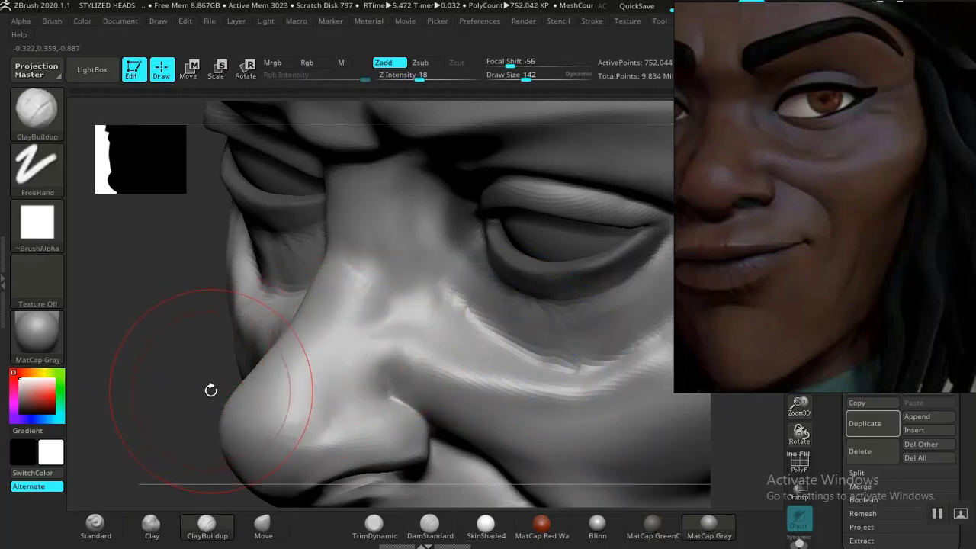
alt+drag(463, 277, 442, 303)
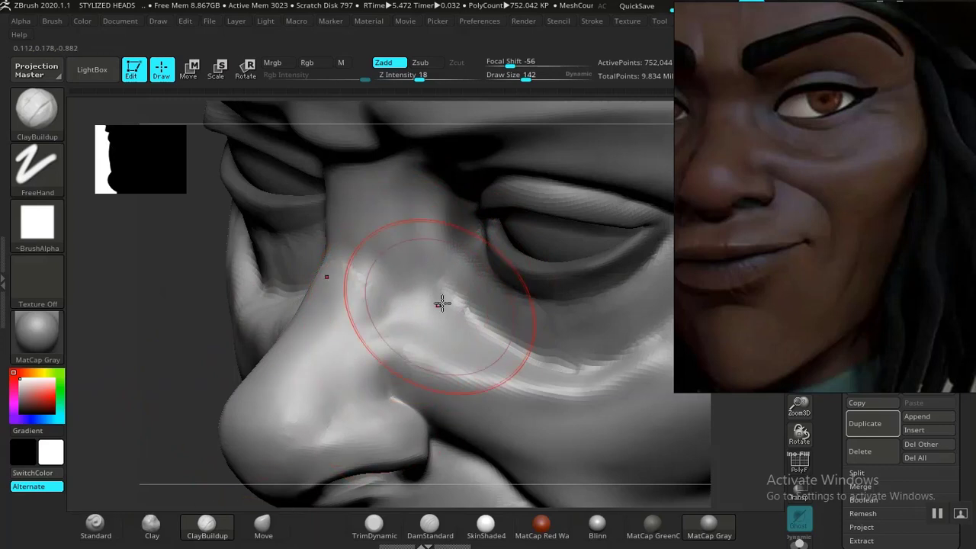
Fill the dip between the nose bridge and the eye bag's inner end with ClayBuildup at draw size 86, and smooth the strokes.
key(bracketleft)
key(bracketleft)
key(bracketleft)
key(bracketleft)
key(bracketleft)
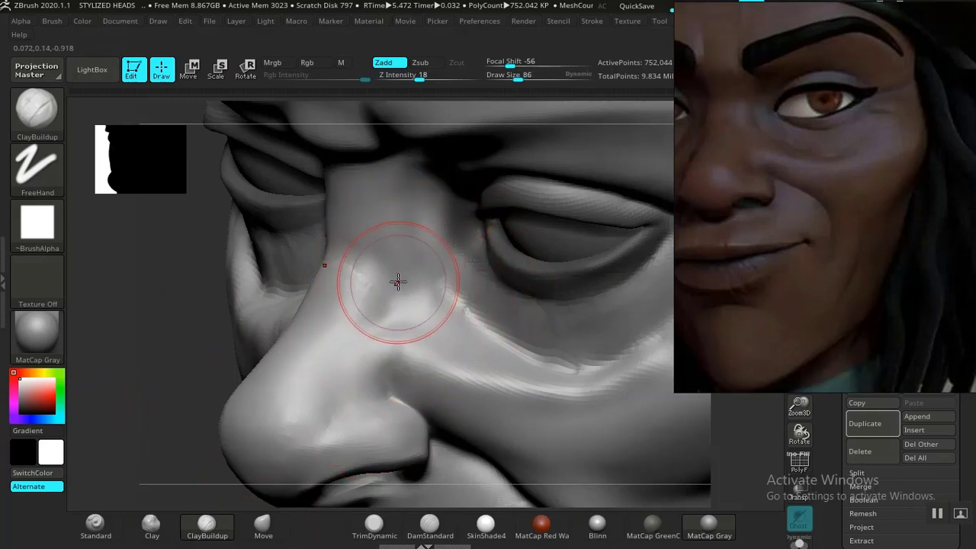
drag(399, 281, 404, 276)
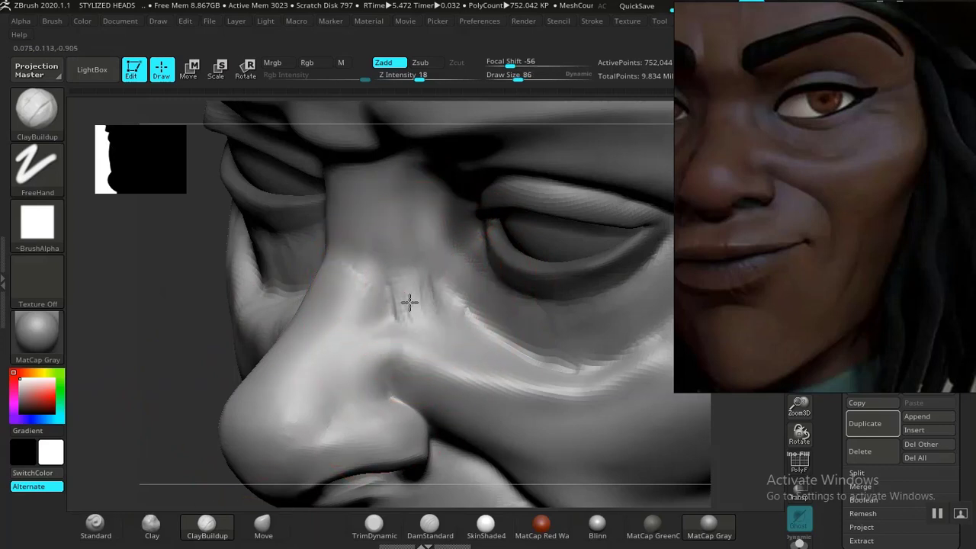
mouse_move(422, 309)
mouse_down()
mouse_move(458, 322)
mouse_move(425, 339)
mouse_move(425, 320)
mouse_up()
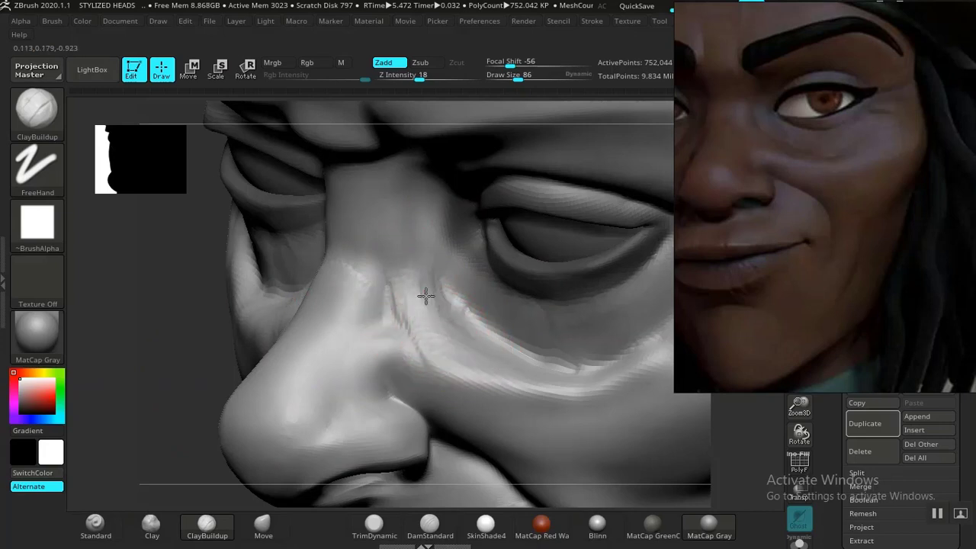
drag(399, 305, 419, 311)
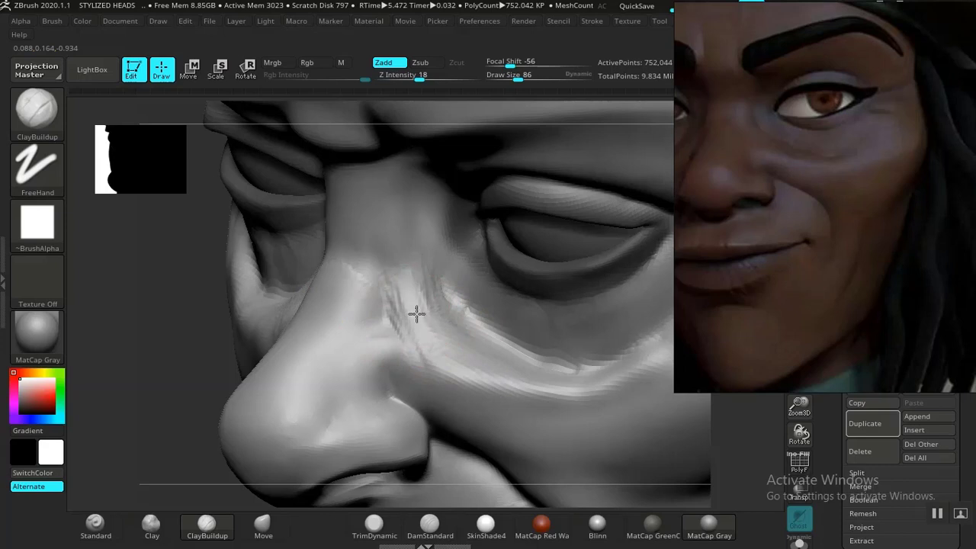
mouse_move(440, 350)
shift+mouse_down()
mouse_move(416, 319)
mouse_move(427, 346)
shift+mouse_up()
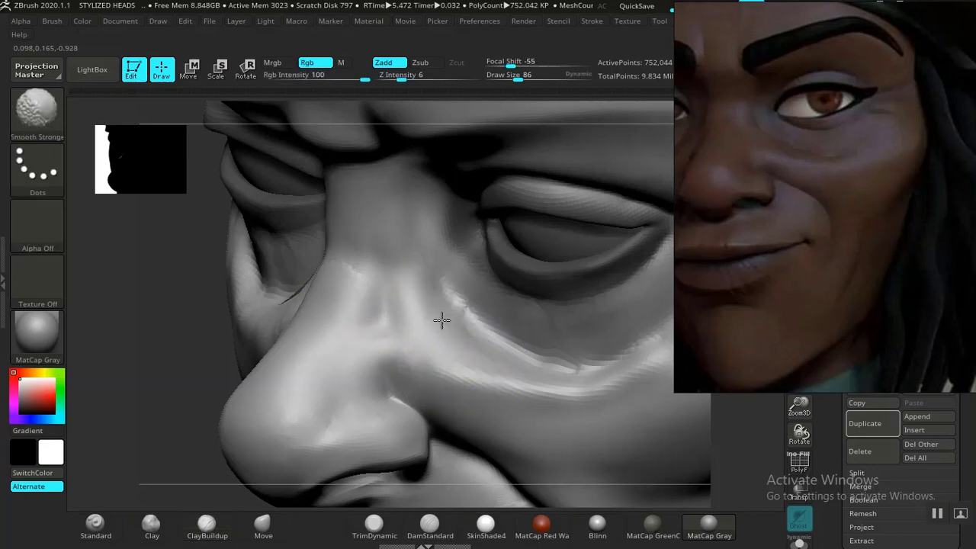
mouse_move(362, 303)
mouse_down()
mouse_move(370, 287)
mouse_move(373, 324)
mouse_up()
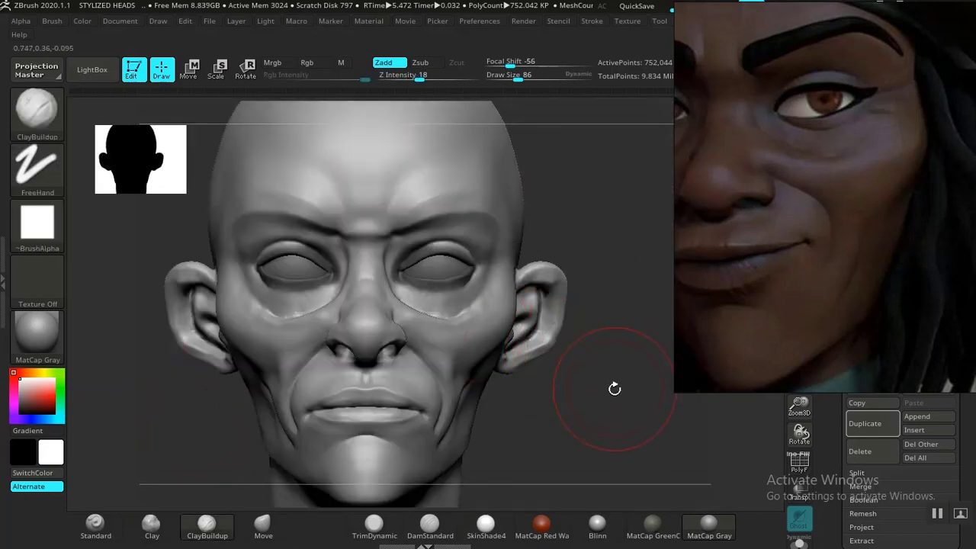
Smooth the cheekbone surface below the outer end of the eye bag.
mouse_move(614, 389)
mouse_down()
mouse_move(637, 447)
mouse_move(498, 371)
mouse_up()
mouse_move(682, 470)
mouse_down()
mouse_move(657, 484)
mouse_move(551, 355)
mouse_move(583, 313)
mouse_up()
key(shift)
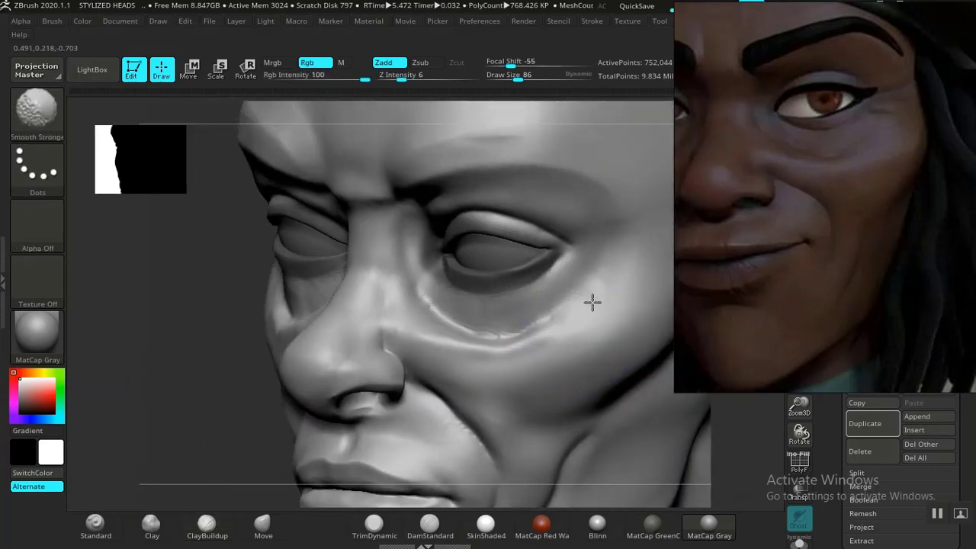
shift+drag(530, 364, 591, 355)
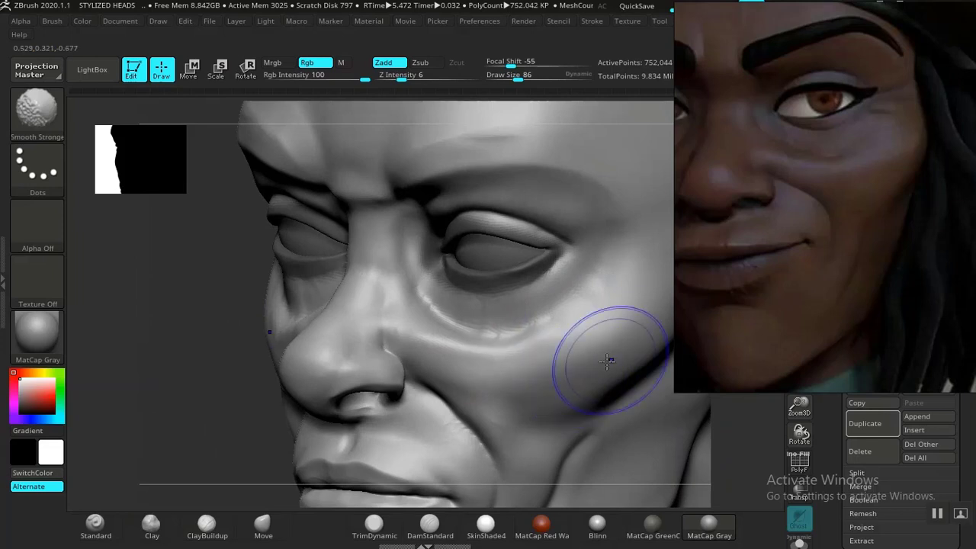
Adjust the eye bag's lower rim with the Move brush at Z Intensity 44, and smooth the area beside the outer eye corner.
click(262, 526)
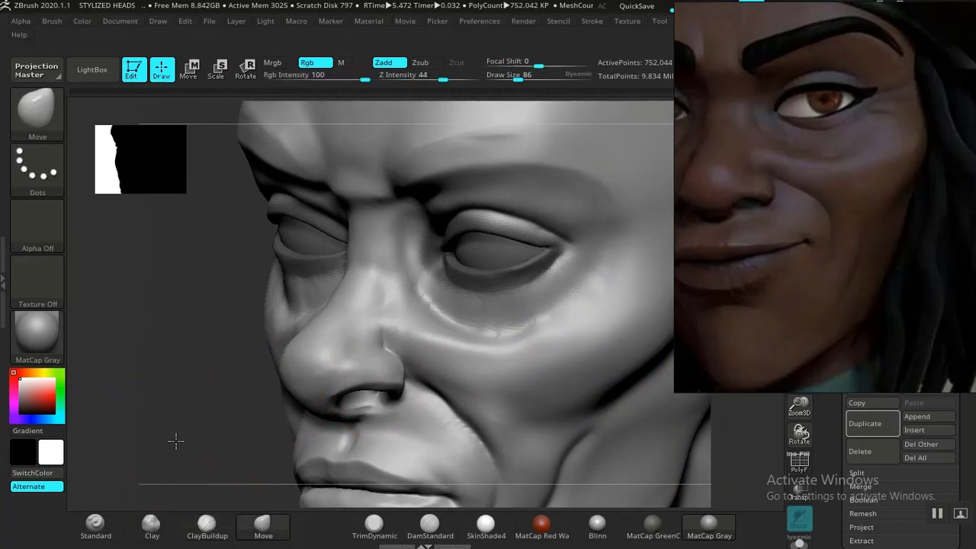
alt+drag(174, 442, 194, 469)
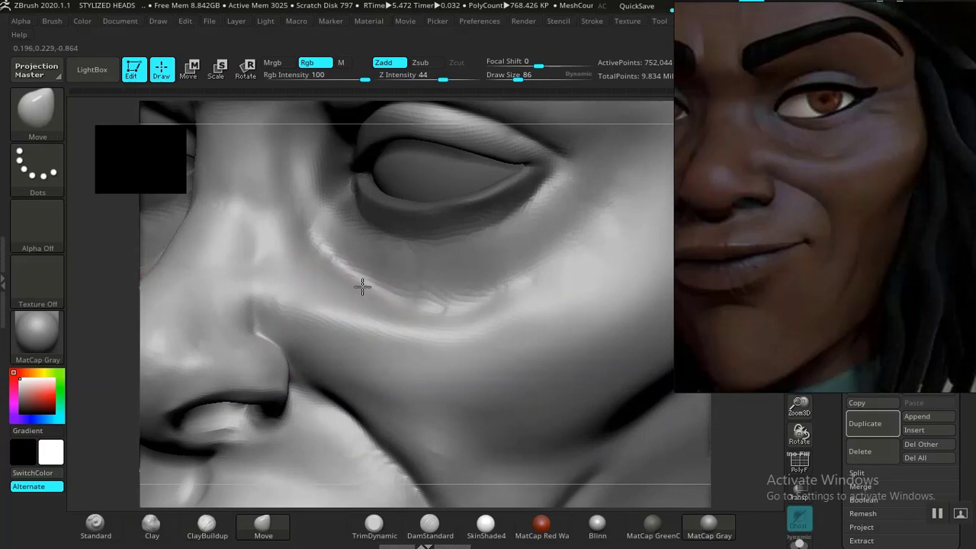
mouse_move(343, 283)
mouse_down()
mouse_move(352, 279)
mouse_move(330, 278)
mouse_up()
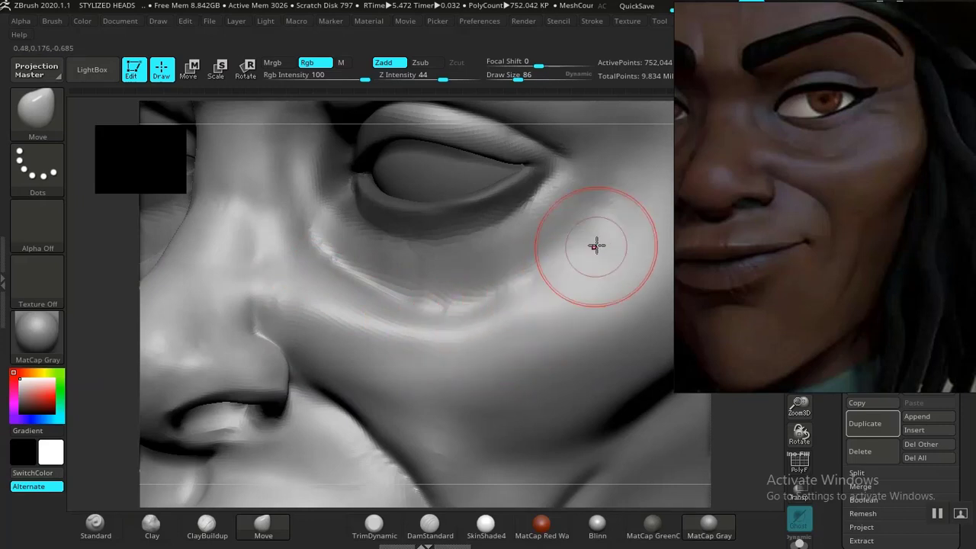
shift+drag(594, 243, 590, 202)
Select the eyeball subtool MALE 01 EYE1 and shift it slightly within the eye socket, checking the fit from the front.
key(f)
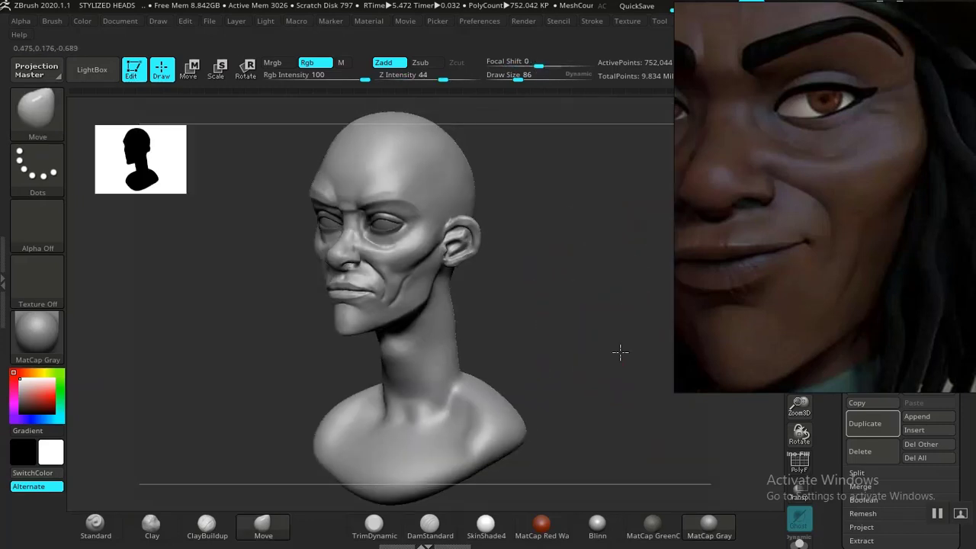
mouse_move(618, 350)
mouse_down()
mouse_move(551, 340)
mouse_move(616, 483)
mouse_move(549, 411)
mouse_move(625, 457)
mouse_move(475, 419)
mouse_up()
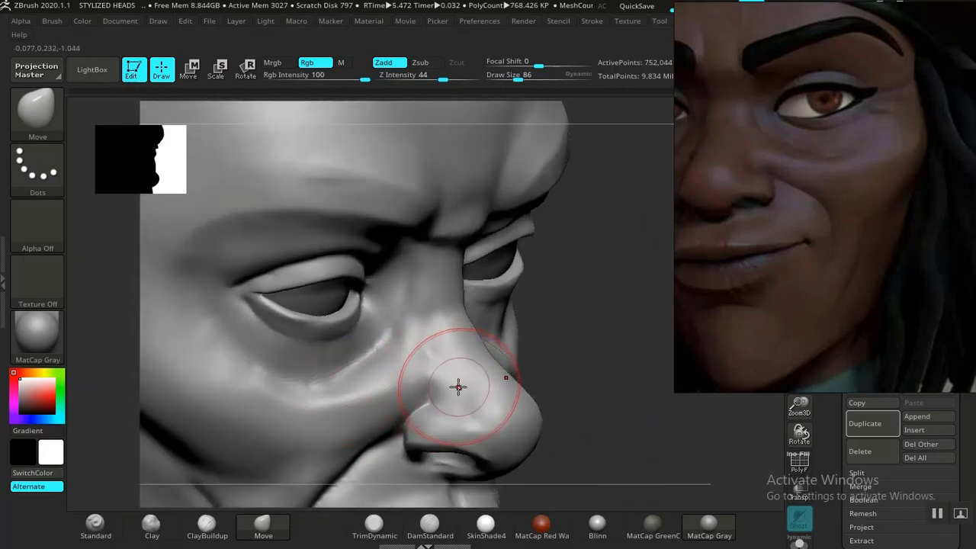
mouse_move(610, 352)
alt+mouse_down()
mouse_move(625, 414)
mouse_move(666, 328)
mouse_move(665, 428)
mouse_move(599, 353)
mouse_move(629, 398)
mouse_move(642, 445)
mouse_move(643, 379)
mouse_move(658, 384)
mouse_move(567, 365)
mouse_move(615, 407)
mouse_move(525, 259)
alt+mouse_up()
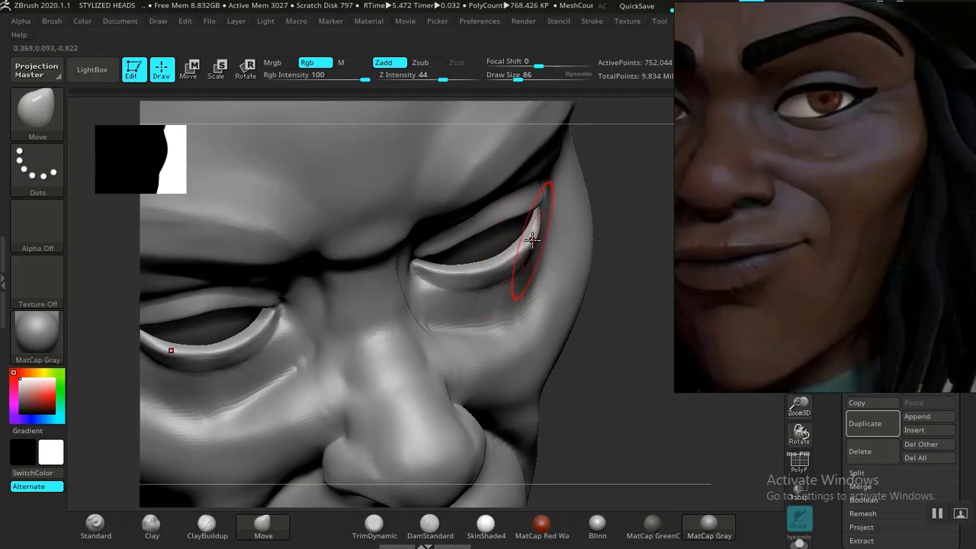
mouse_move(629, 367)
mouse_down()
mouse_move(622, 344)
mouse_move(615, 406)
mouse_move(571, 444)
mouse_move(601, 429)
mouse_move(658, 429)
mouse_move(614, 425)
mouse_move(643, 420)
mouse_move(466, 279)
mouse_move(419, 181)
mouse_up()
key(f)
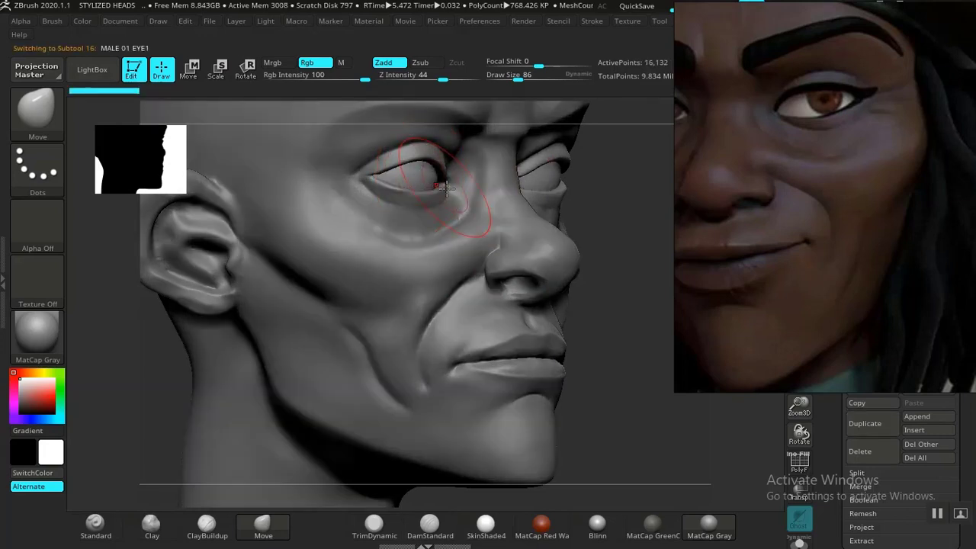
key(w)
drag(447, 170, 454, 171)
mouse_move(675, 370)
mouse_down()
mouse_move(658, 370)
mouse_move(672, 368)
mouse_up()
shift+drag(612, 441, 599, 432)
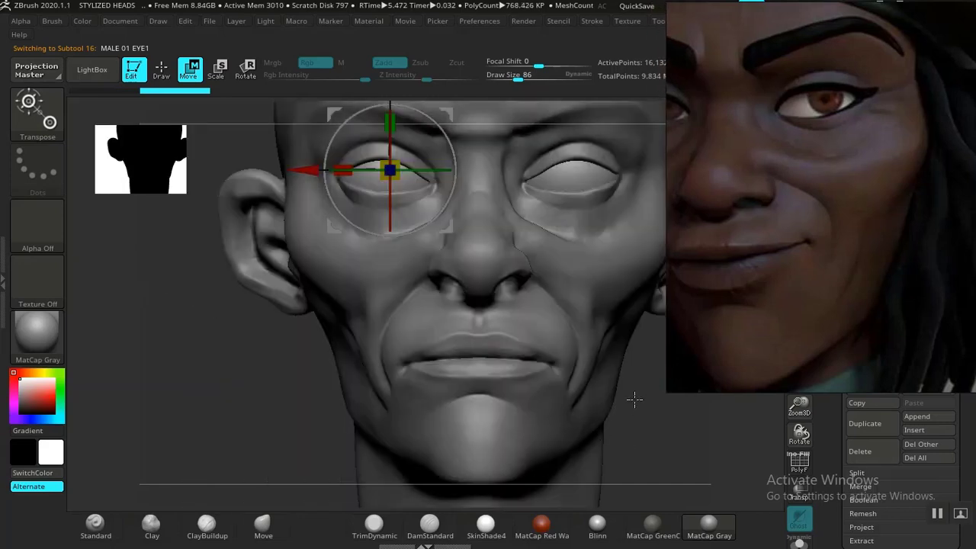
Return to Draw mode and make the head subtool MALE 02 active again.
key(q)
mouse_move(654, 417)
alt+mouse_down()
mouse_move(593, 373)
mouse_move(540, 423)
alt+mouse_up()
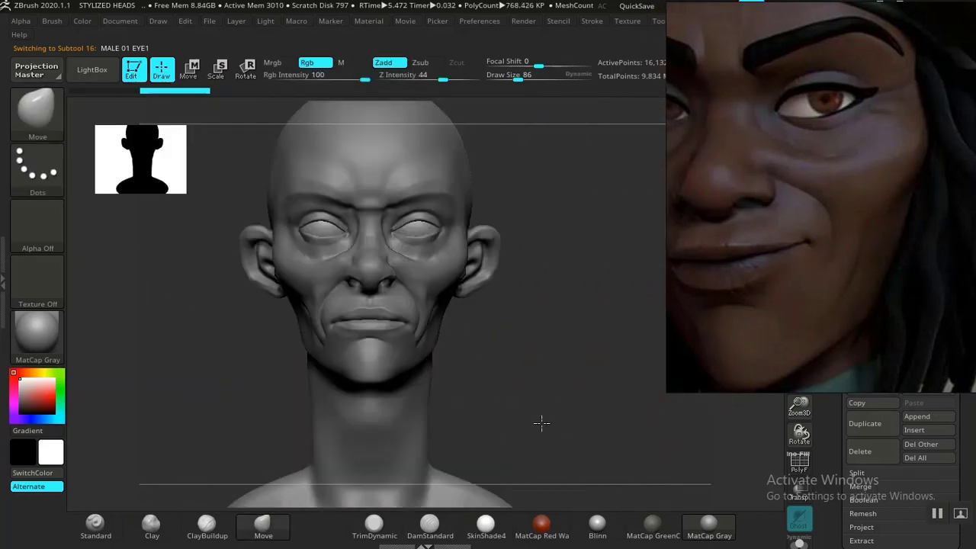
alt+drag(556, 374, 562, 405)
key(ctrl)
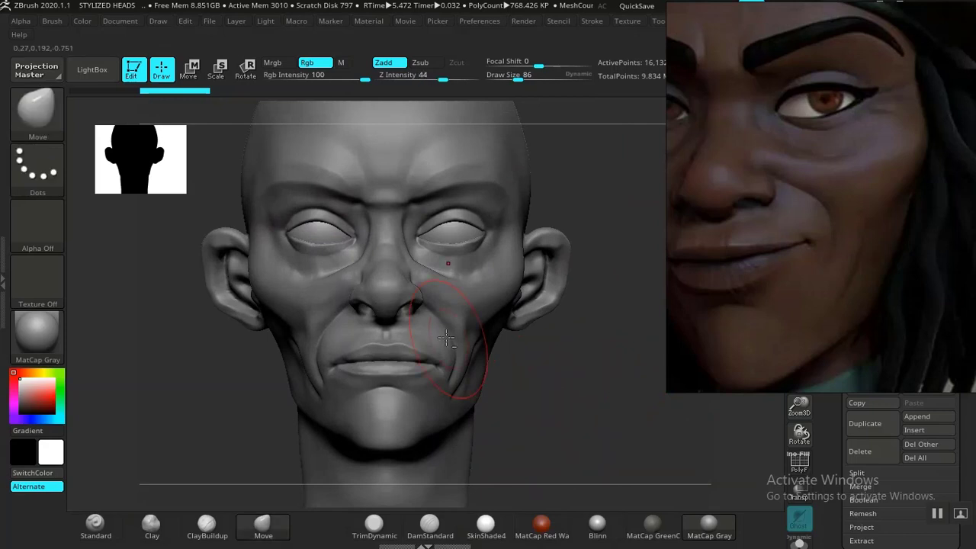
alt+click(472, 315)
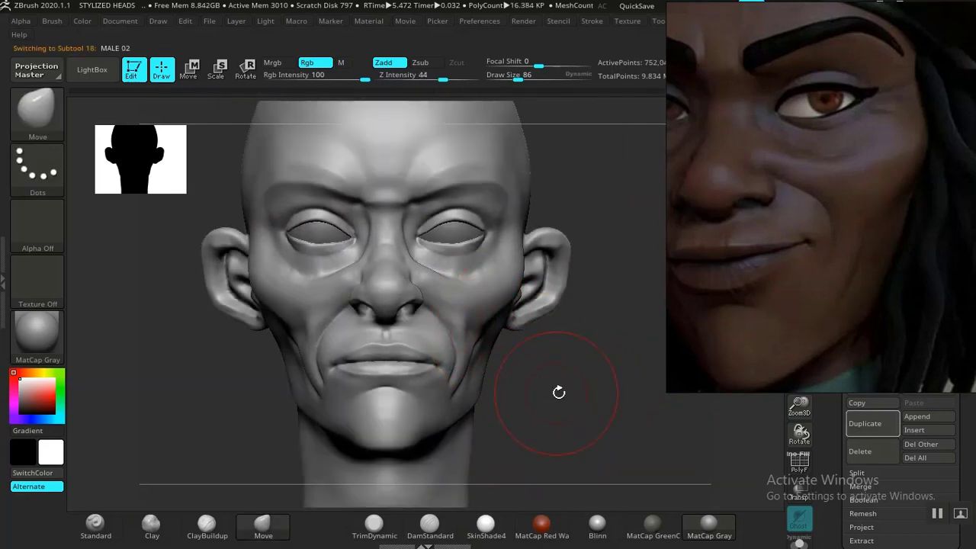
Build up the cheek beside the nasolabial fold with ClayBuildup at Z Intensity 18, and smooth it at Z Intensity 24.
alt+drag(559, 391, 457, 317)
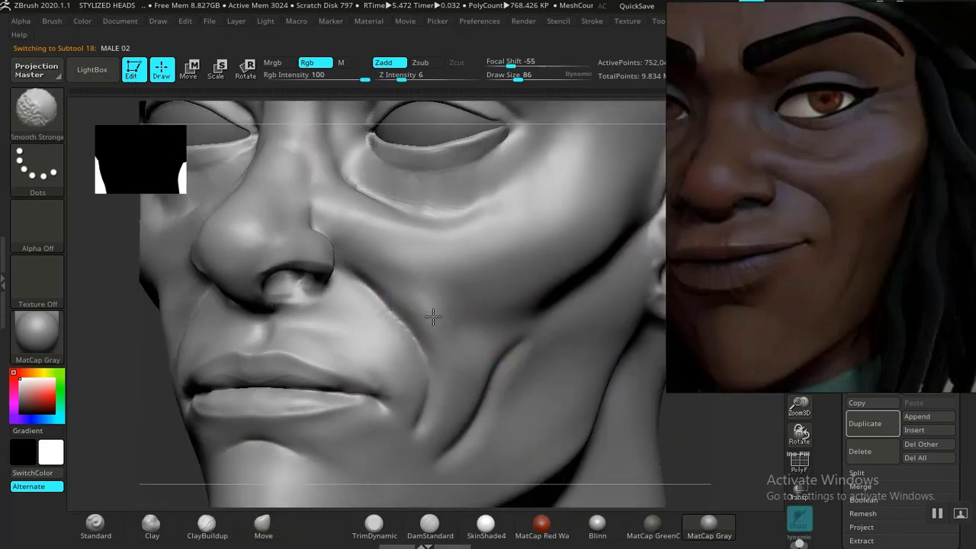
click(206, 525)
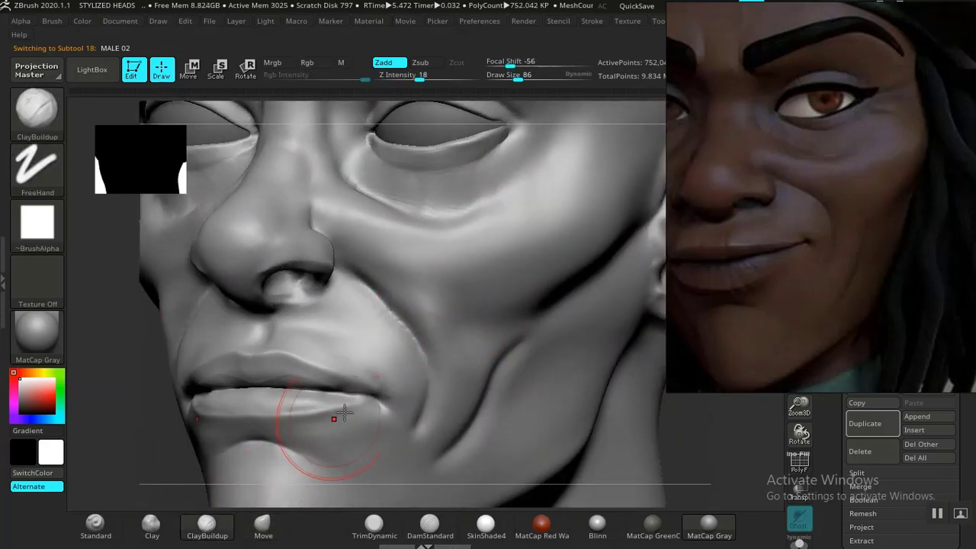
shift+drag(458, 326, 468, 327)
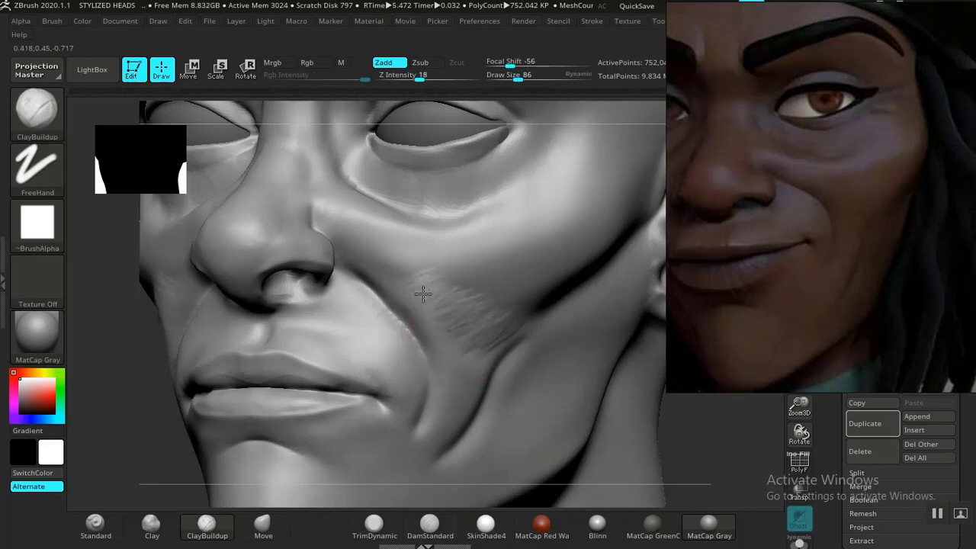
key(shift)
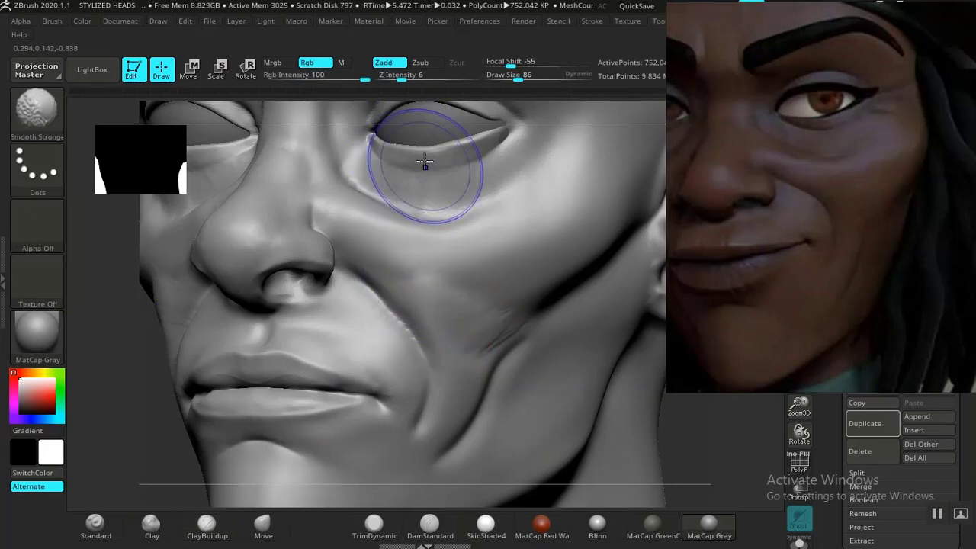
drag(401, 79, 424, 82)
shift+drag(480, 322, 484, 302)
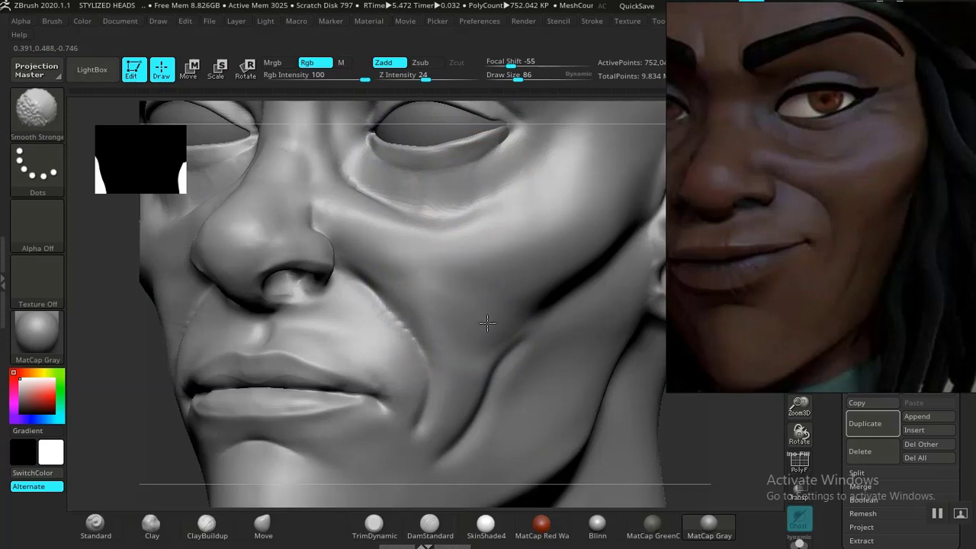
Switch the material to Blinn to judge the cheek and nasolabial surfaces.
key(f)
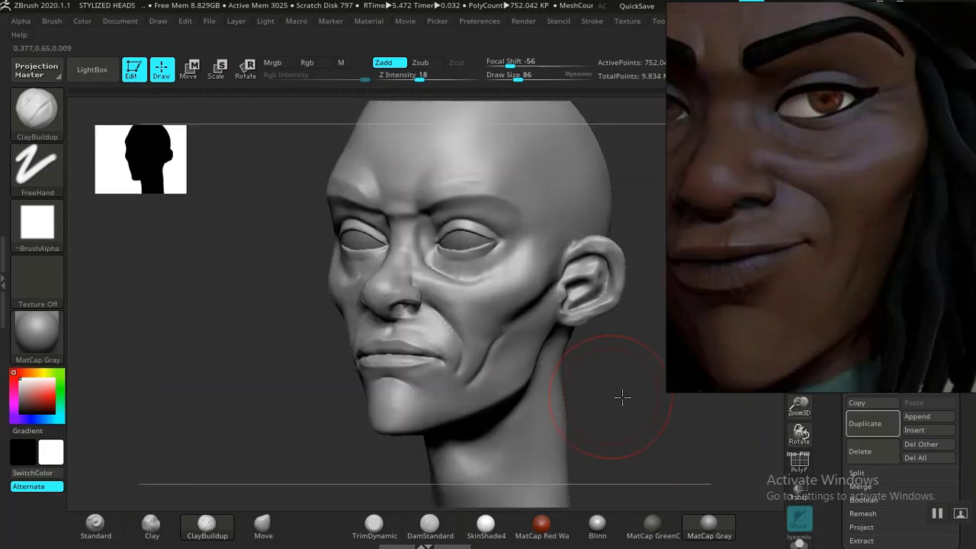
drag(620, 396, 620, 509)
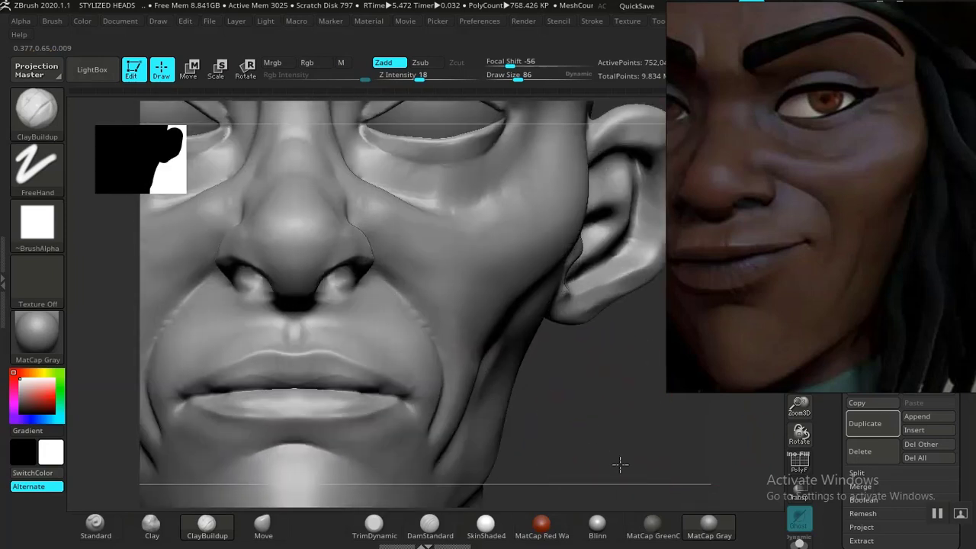
alt+drag(621, 468, 551, 435)
key(shift)
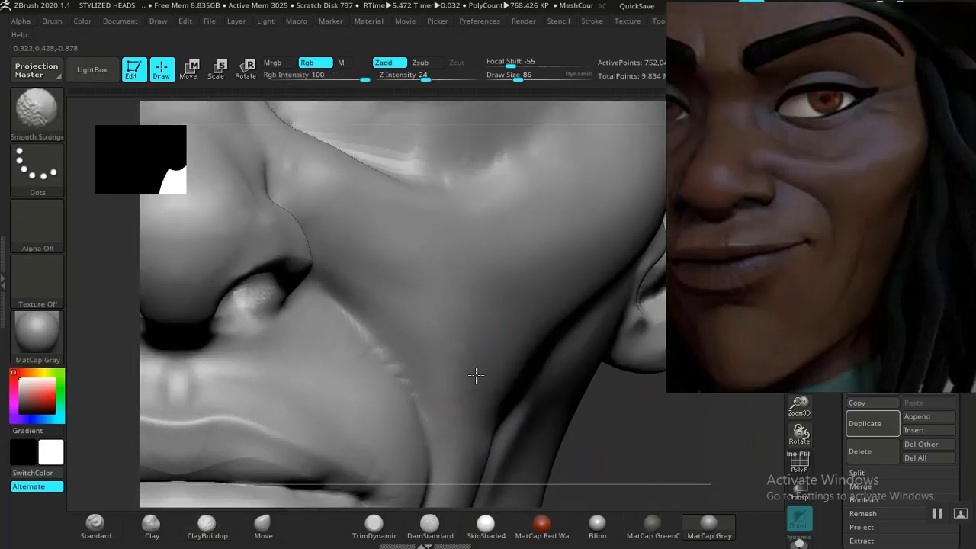
click(475, 536)
click(615, 531)
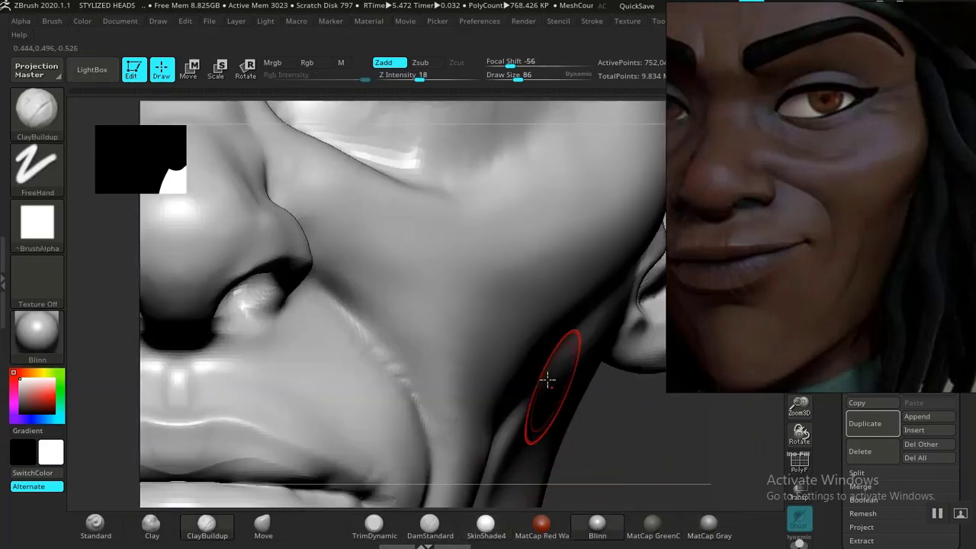
Undo a trial ClayBuildup stroke on the lower cheek and drop the head to the next lower subdivision level.
drag(635, 480, 551, 372)
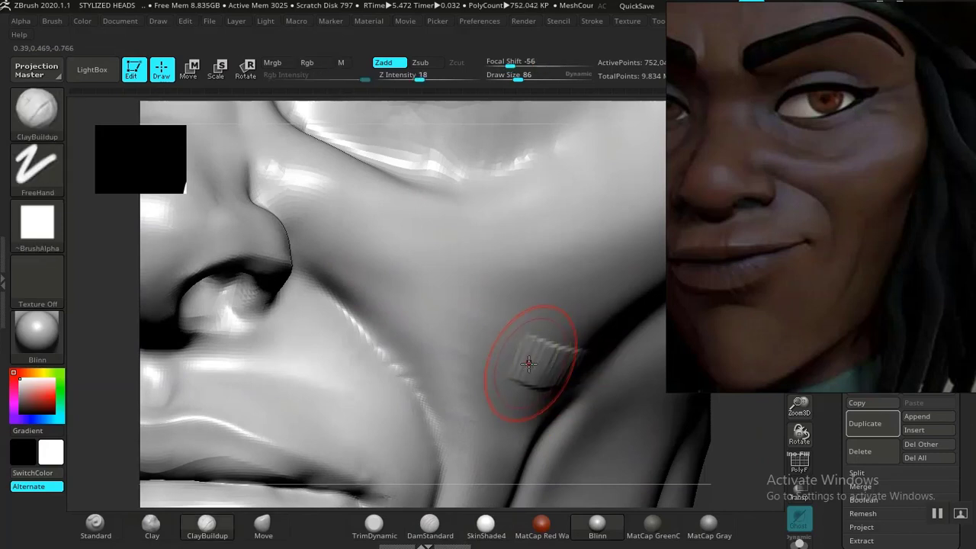
key(ctrl+z)
key(shift+d)
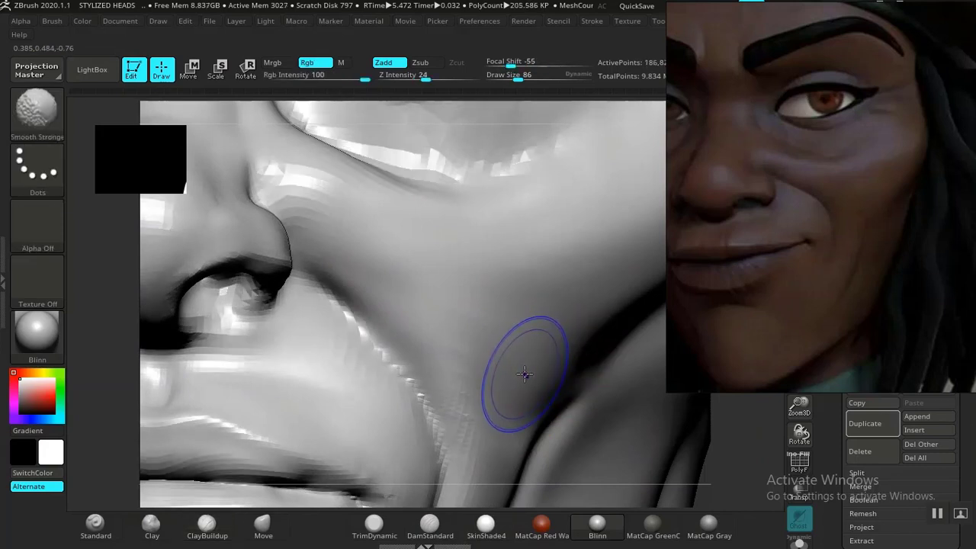
Carve a curved crease under the cheek muscle beside the nasolabial fold with DamStandard at Z Intensity 26, redoing the first stroke.
click(438, 527)
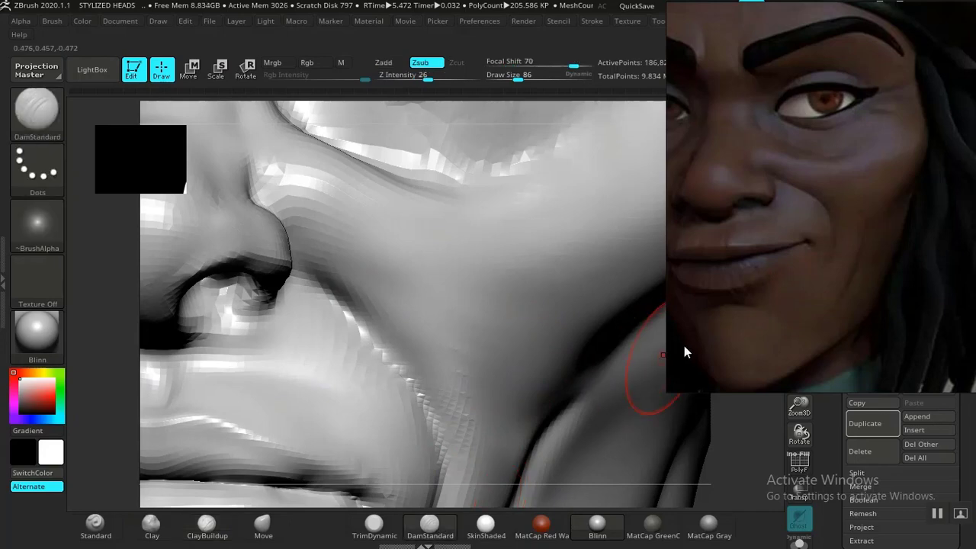
alt+drag(717, 451, 542, 423)
mouse_move(612, 422)
alt+mouse_down()
mouse_move(590, 414)
mouse_move(602, 385)
alt+mouse_up()
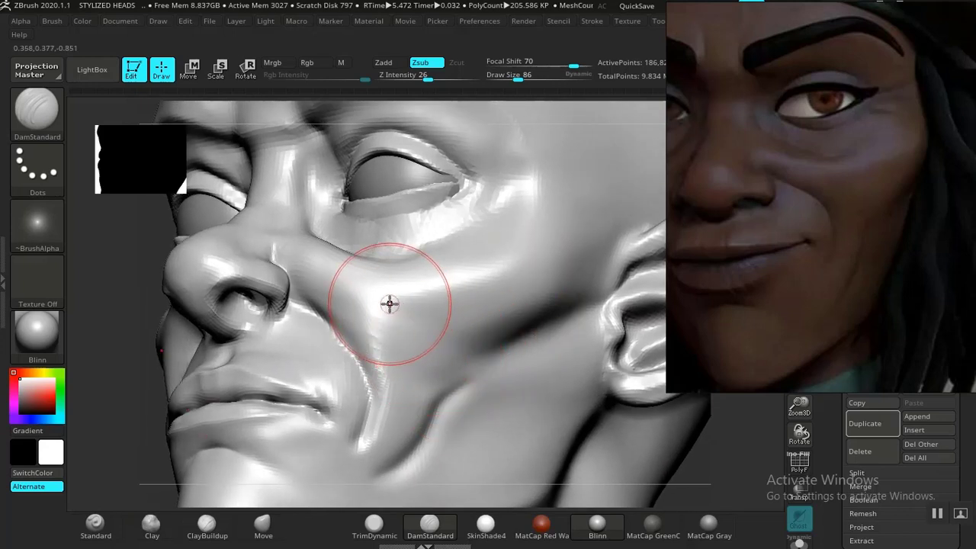
drag(387, 301, 393, 311)
drag(431, 346, 456, 366)
key(ctrl+z)
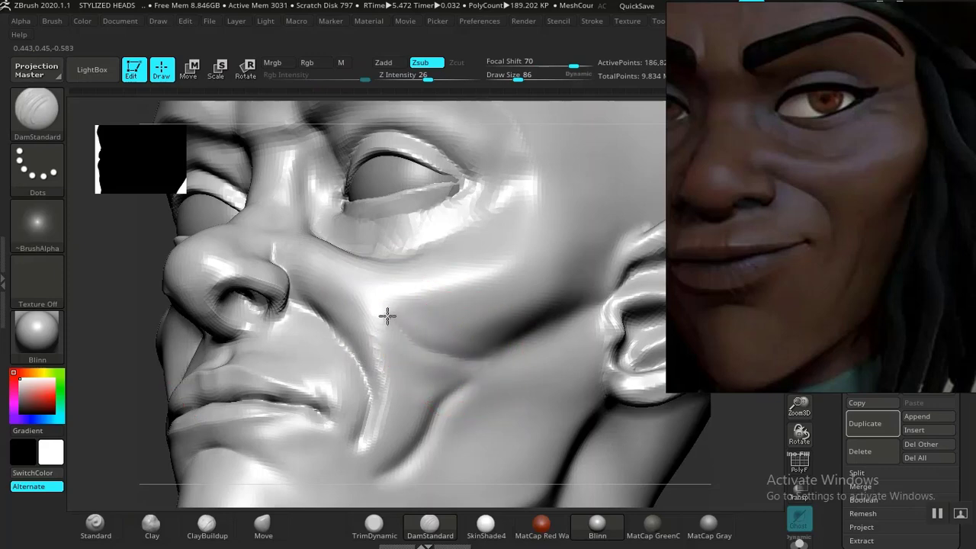
mouse_move(376, 305)
mouse_down()
mouse_move(432, 349)
mouse_move(467, 400)
mouse_up()
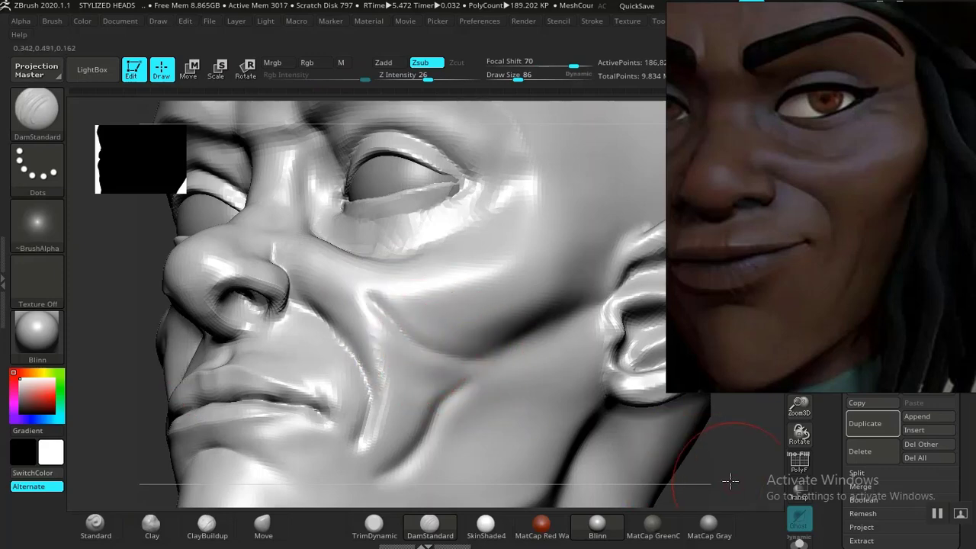
Build up the lower edge of the cheek above the new crease with ClayBuildup at Z Intensity 18 and Draw Size 86.
alt+drag(730, 481, 605, 425)
mouse_move(581, 392)
alt+mouse_down()
mouse_move(630, 481)
mouse_move(635, 420)
mouse_move(668, 477)
mouse_move(614, 460)
alt+mouse_up()
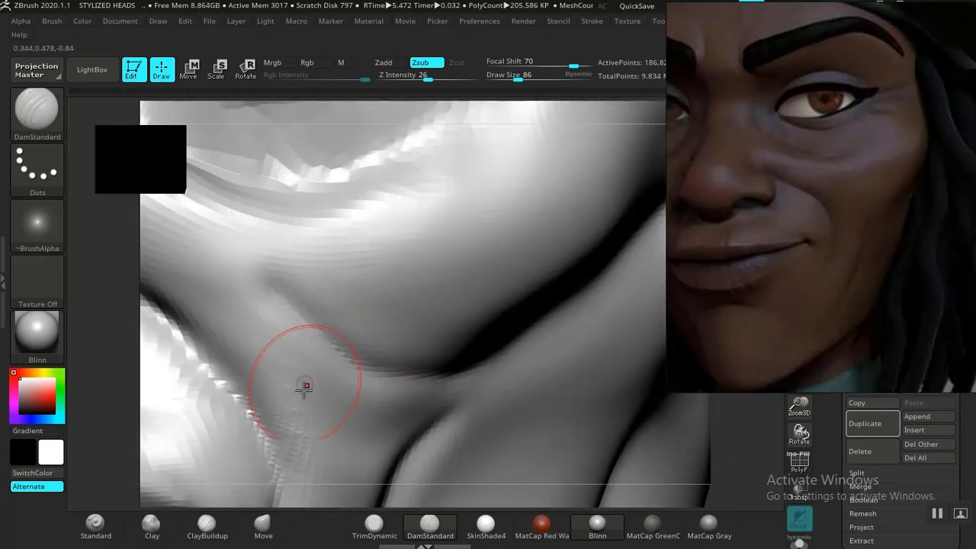
click(206, 524)
mouse_move(747, 436)
alt+mouse_down()
mouse_move(666, 385)
mouse_move(577, 383)
alt+mouse_up()
drag(549, 314, 503, 335)
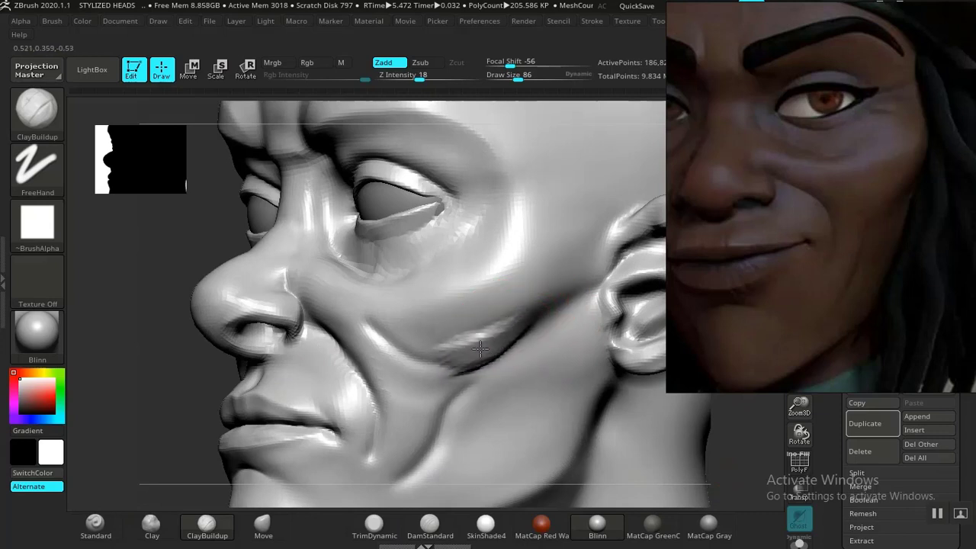
drag(480, 348, 431, 353)
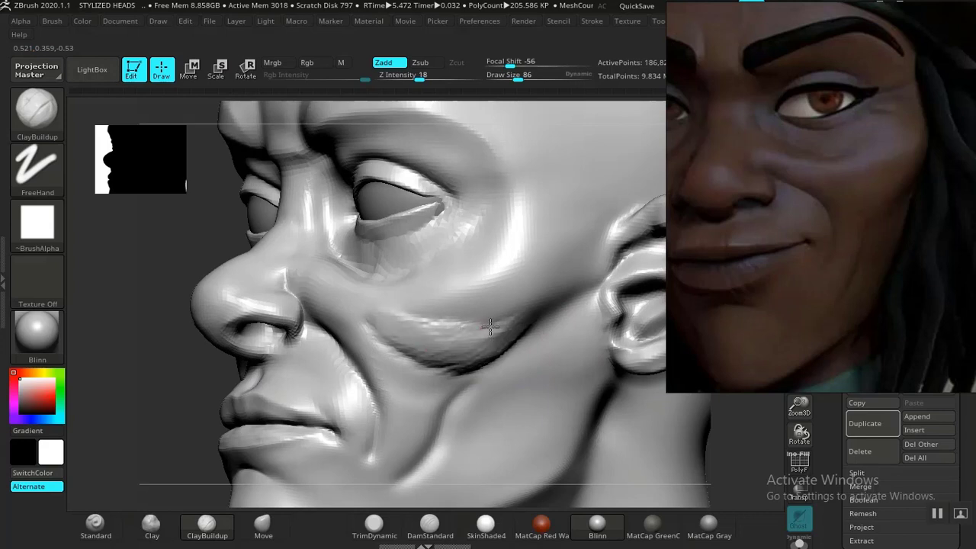
Smooth the built-up cheek volume down to its crease with the smoothing brush at Z Intensity 8.
key(shift)
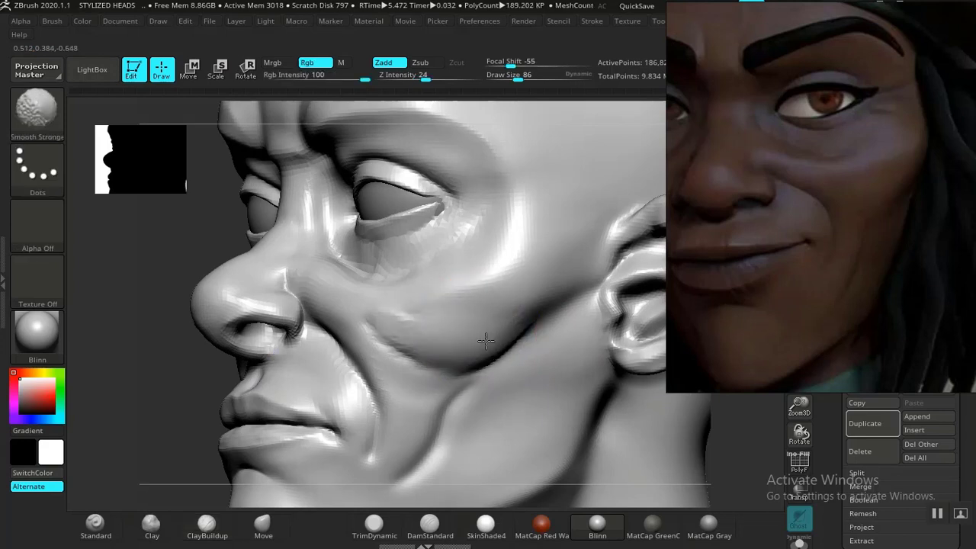
shift+drag(435, 337, 457, 335)
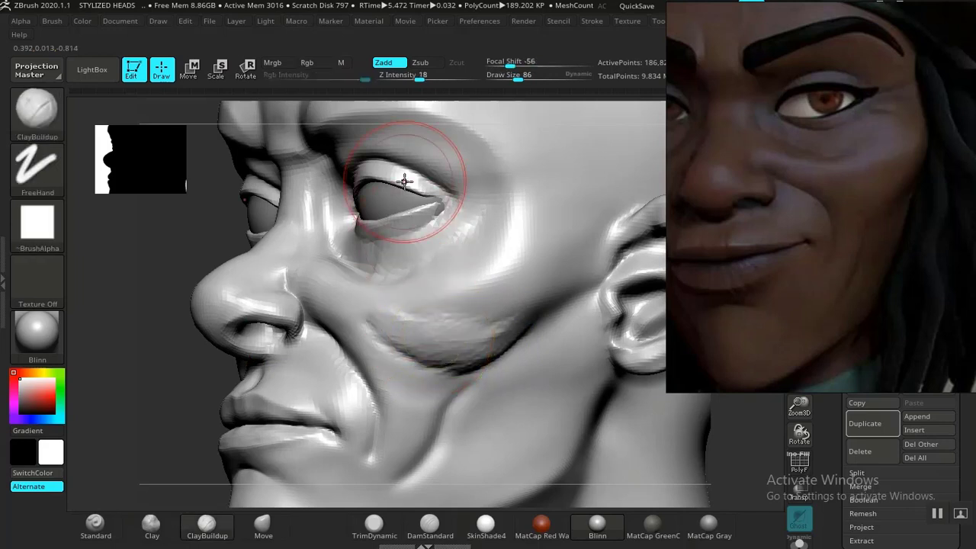
drag(410, 76, 403, 76)
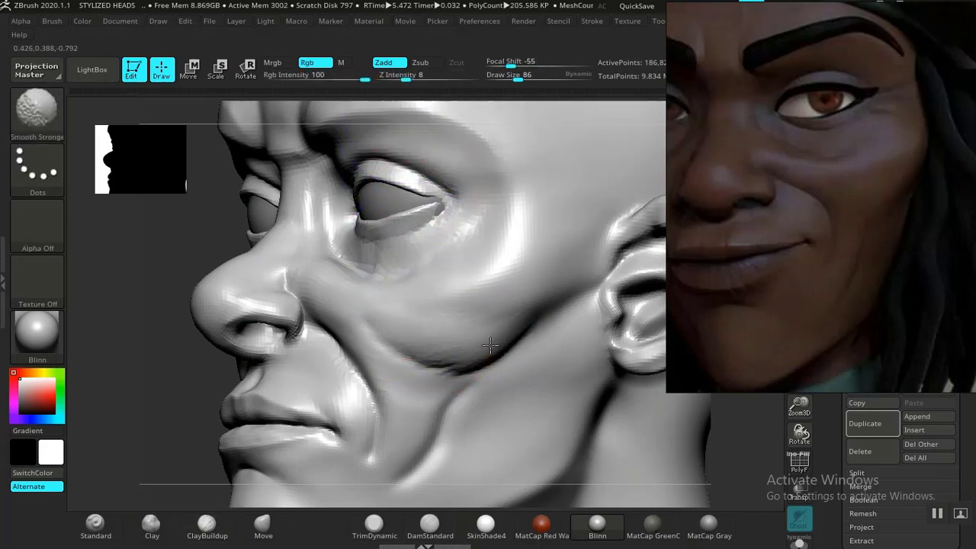
shift+drag(447, 351, 465, 358)
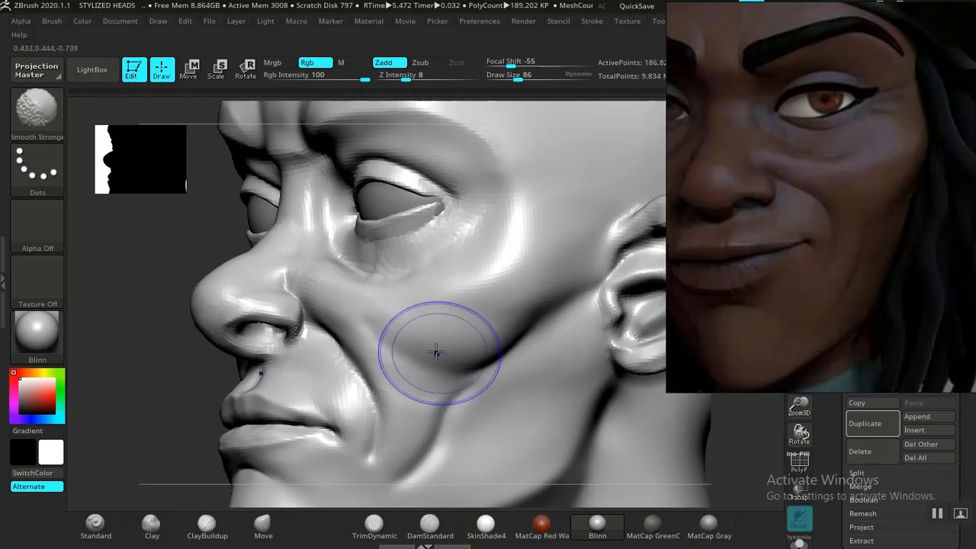
shift+drag(435, 352, 488, 364)
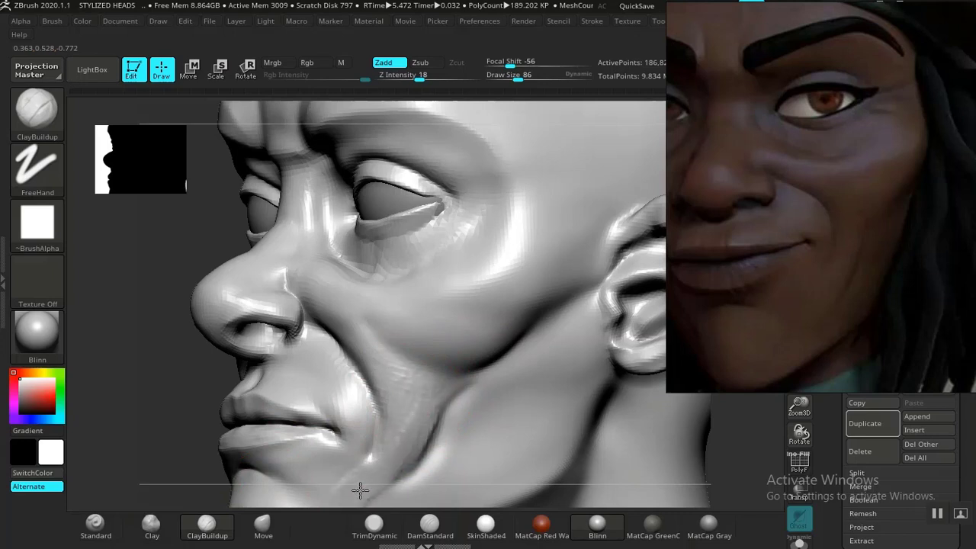
Fill the area between the nasolabial fold and the cheek crease with ClayBuildup, and smooth it down past the mouth corner.
mouse_move(360, 490)
mouse_down()
mouse_move(420, 449)
mouse_move(413, 423)
mouse_up()
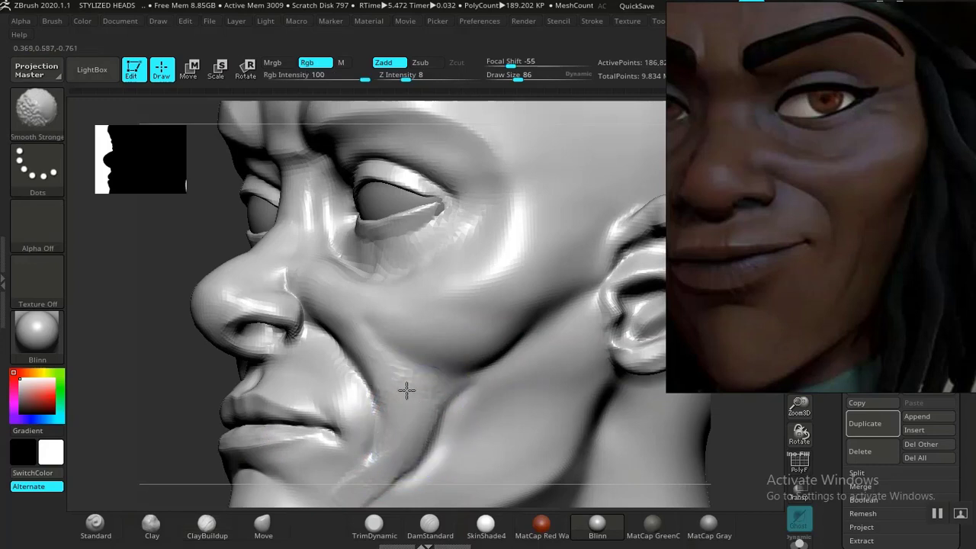
mouse_move(403, 361)
shift+mouse_down()
mouse_move(374, 342)
mouse_move(385, 381)
mouse_move(404, 372)
mouse_move(391, 437)
shift+mouse_up()
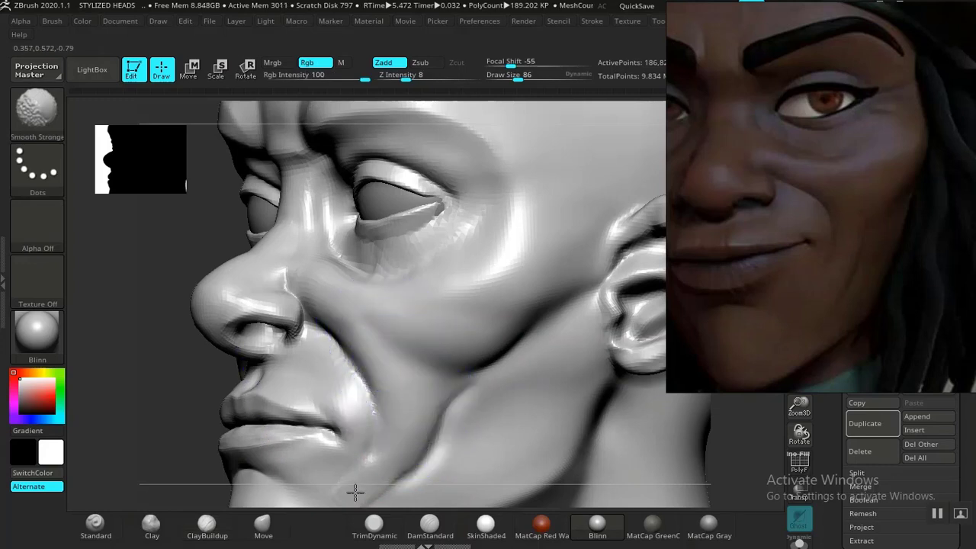
mouse_move(643, 326)
alt+mouse_down()
mouse_move(610, 388)
mouse_move(501, 355)
mouse_move(566, 257)
mouse_move(585, 455)
mouse_move(584, 438)
mouse_move(608, 432)
mouse_move(504, 391)
mouse_move(605, 363)
mouse_move(351, 431)
alt+mouse_up()
key(shift)
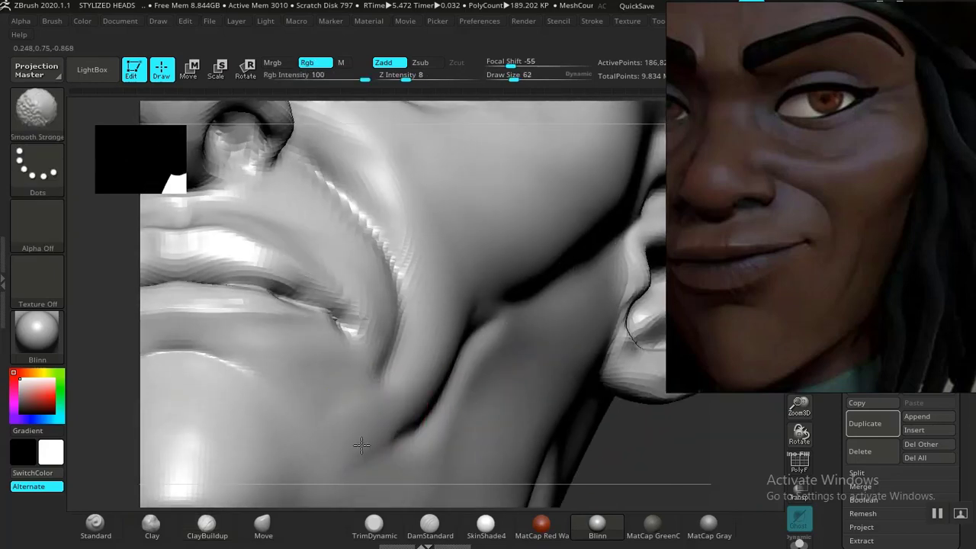
Add volume above the nostril wing with ClayBuildup at Z Intensity 18 and Draw Size 62, and smooth it into the nose at Z Intensity 8.
mouse_move(736, 496)
alt+mouse_down()
mouse_move(566, 414)
mouse_move(569, 454)
alt+mouse_up()
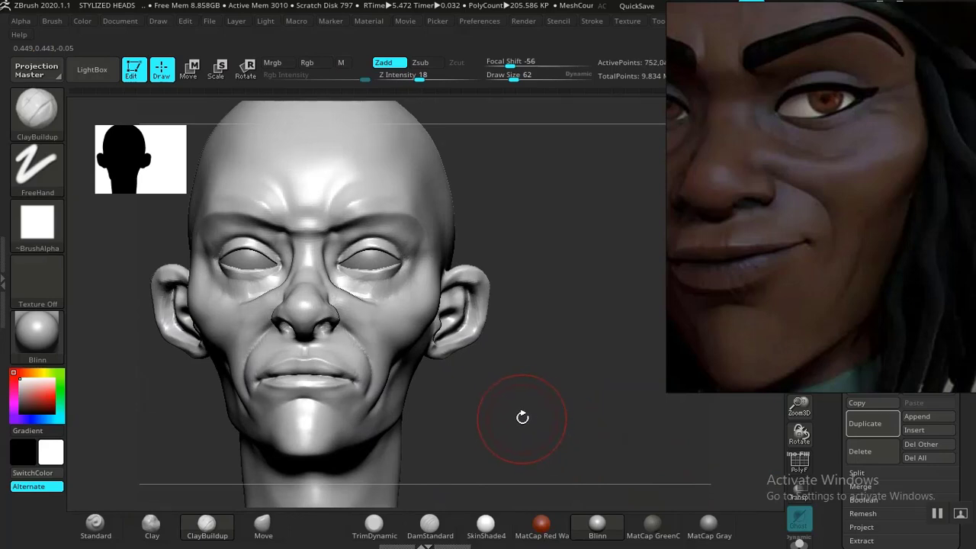
mouse_move(527, 390)
mouse_down()
mouse_move(527, 400)
mouse_move(488, 382)
mouse_move(584, 376)
mouse_move(584, 451)
mouse_move(576, 386)
mouse_move(596, 384)
mouse_move(581, 388)
mouse_move(632, 442)
mouse_move(638, 398)
mouse_move(458, 320)
mouse_up()
key(shift)
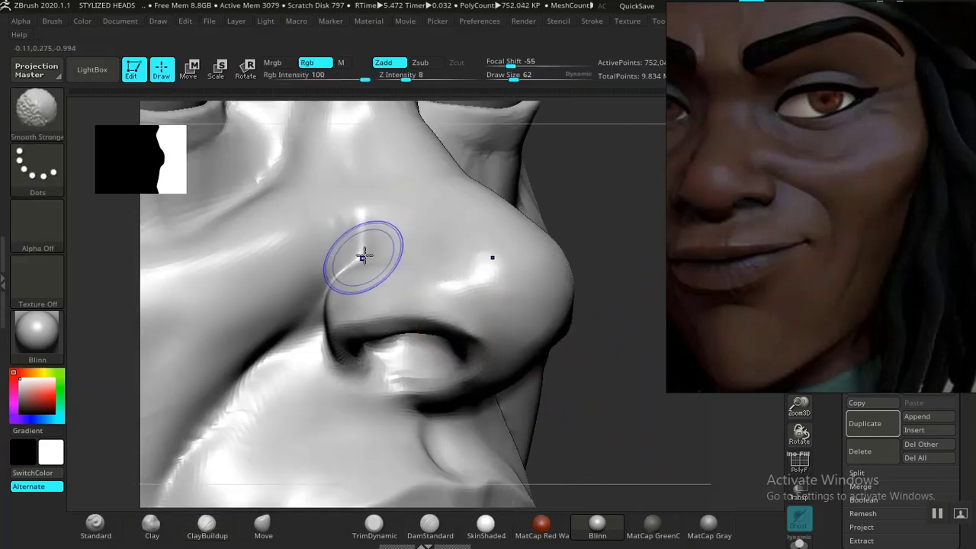
click(419, 536)
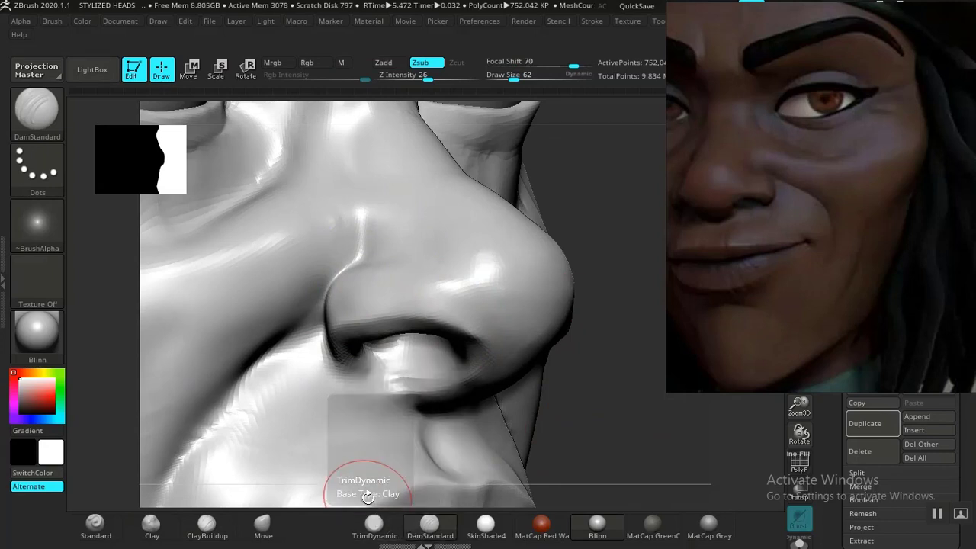
click(224, 525)
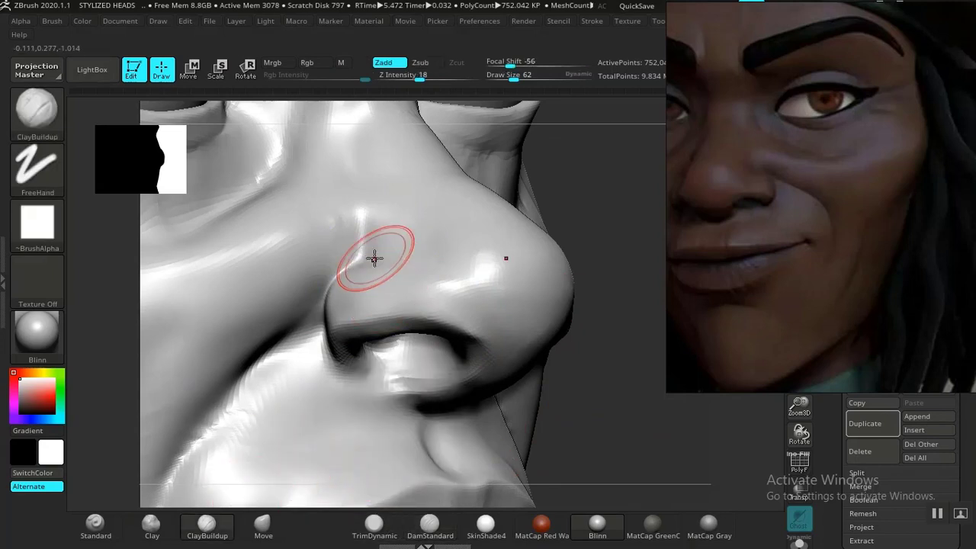
key(shift)
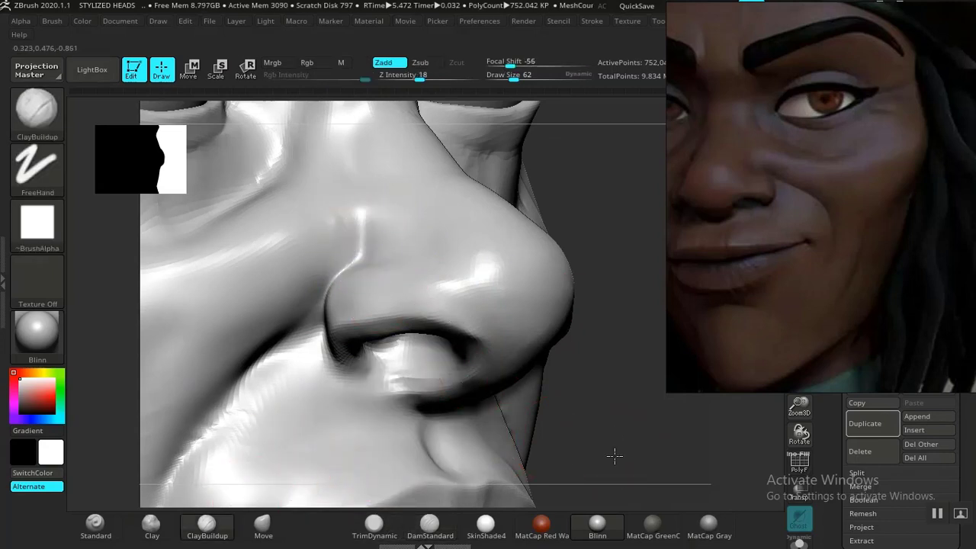
drag(615, 455, 457, 349)
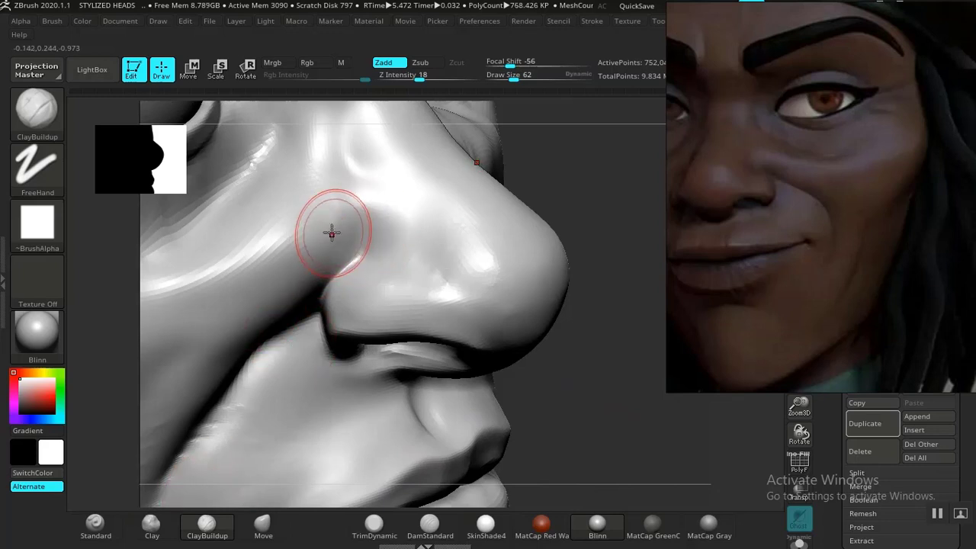
drag(331, 229, 351, 232)
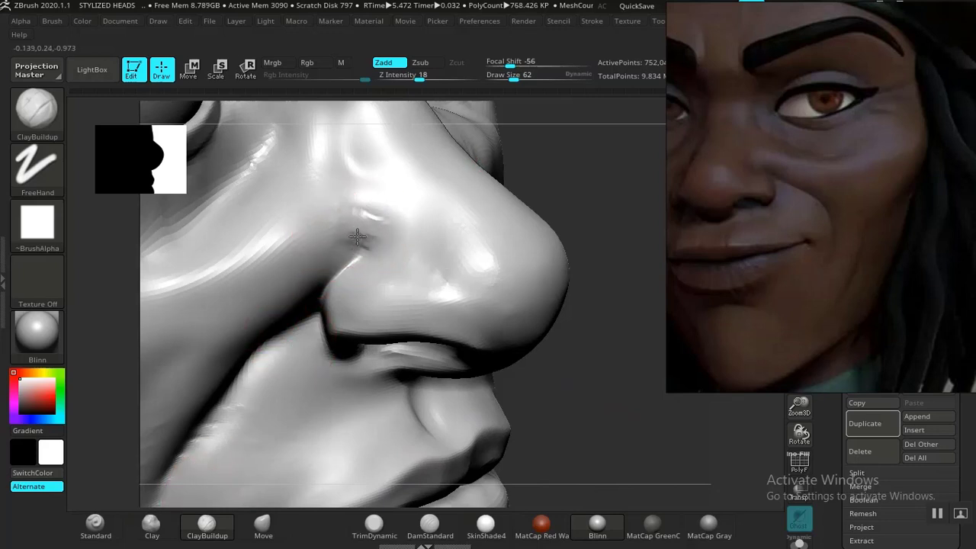
key(shift)
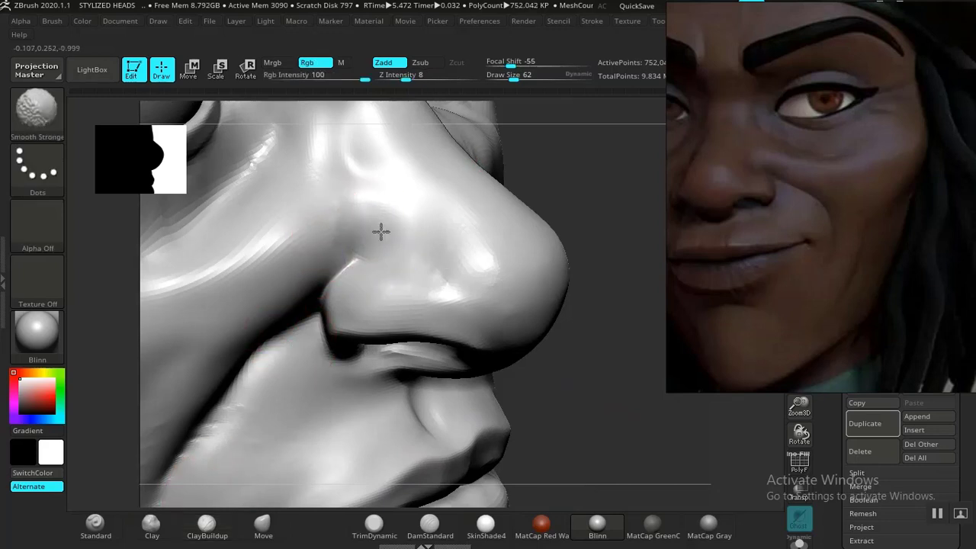
shift+drag(396, 235, 408, 237)
Examine the nose, eye bags, cheeks and lips from the side, above and front, with the Move brush chosen, against the reference.
mouse_move(598, 373)
alt+mouse_down()
mouse_move(562, 340)
mouse_move(565, 324)
alt+mouse_up()
drag(599, 355, 526, 370)
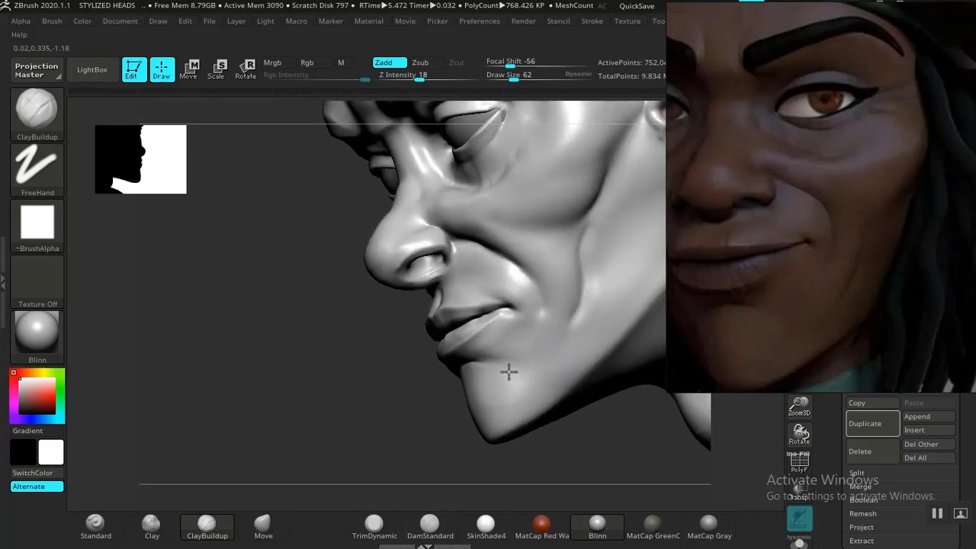
mouse_move(518, 374)
right_down()
mouse_move(584, 356)
mouse_move(464, 216)
right_up()
mouse_move(463, 216)
mouse_down()
mouse_move(500, 175)
mouse_move(509, 204)
mouse_up()
click(259, 524)
mouse_move(601, 353)
right_down()
mouse_move(586, 369)
mouse_move(516, 260)
right_up()
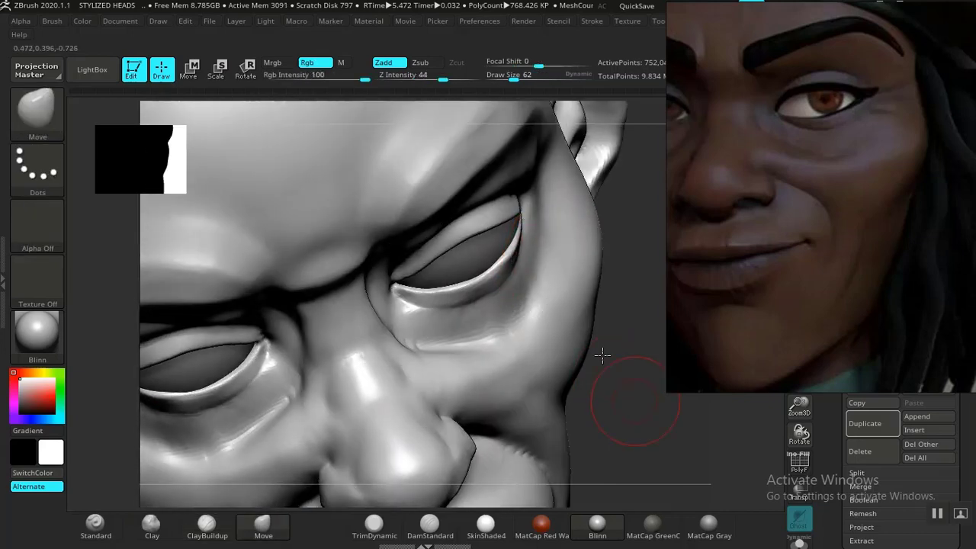
mouse_move(602, 354)
right_down()
mouse_move(595, 342)
mouse_move(617, 398)
mouse_move(516, 388)
right_up()
key(shift)
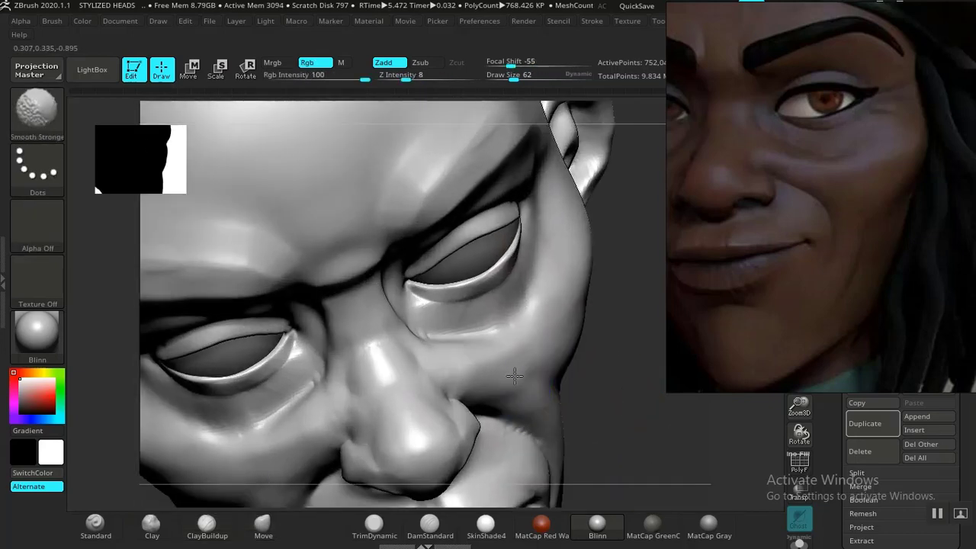
mouse_move(555, 311)
right_down()
mouse_move(603, 322)
mouse_move(577, 407)
mouse_move(525, 318)
mouse_move(560, 442)
mouse_move(549, 409)
mouse_move(588, 385)
mouse_move(584, 376)
mouse_move(602, 394)
mouse_move(578, 424)
mouse_move(322, 275)
right_up()
key(shift)
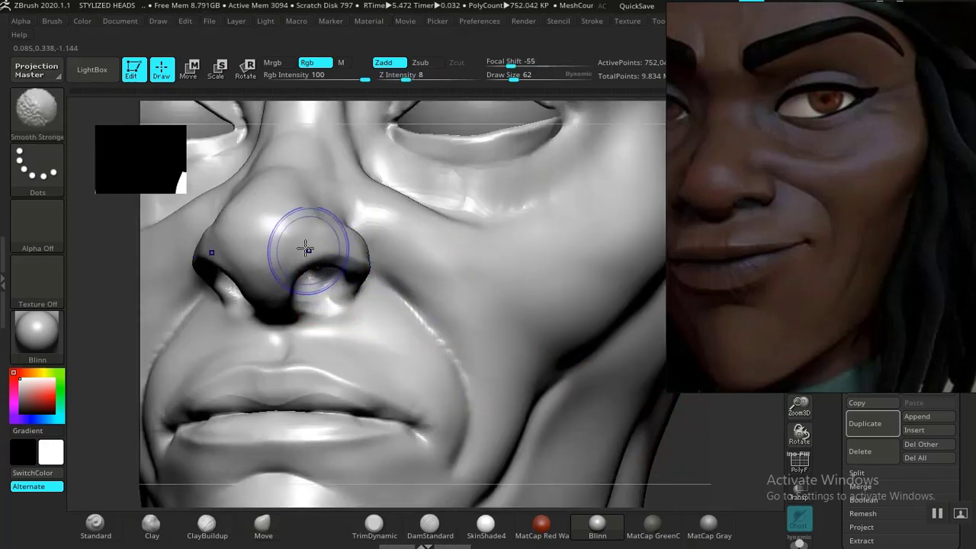
key(f)
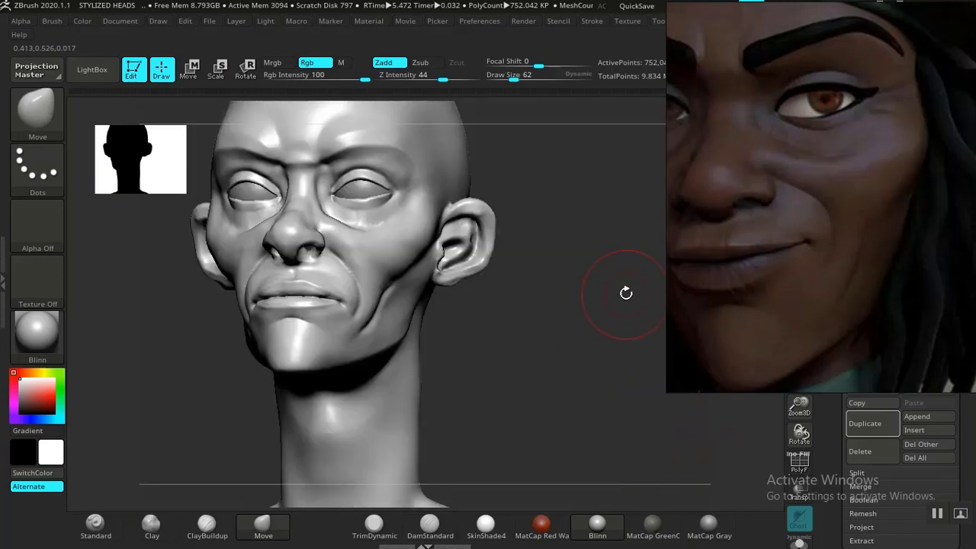
shift+drag(534, 322, 536, 333)
key(f)
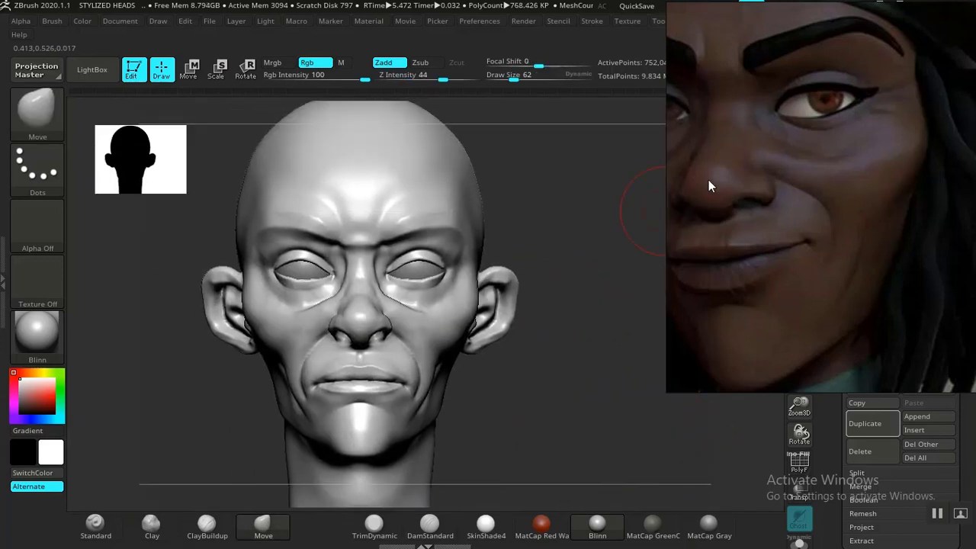
Tighten the nasolabial fold from the nostril wing towards the mouth corner with the Pinch brush at Z Intensity 20, and check it from the front.
mouse_move(570, 337)
mouse_down()
mouse_move(561, 322)
mouse_move(571, 396)
mouse_move(602, 398)
mouse_move(582, 351)
mouse_move(554, 370)
mouse_move(336, 369)
mouse_up()
mouse_move(244, 348)
mouse_down()
mouse_move(257, 394)
mouse_move(511, 300)
mouse_up()
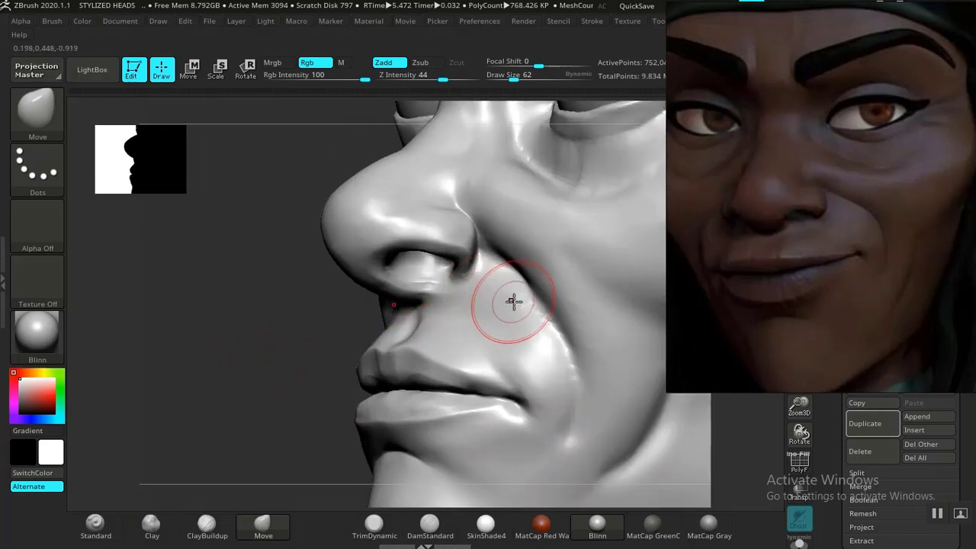
mouse_move(233, 390)
mouse_down()
mouse_move(246, 405)
mouse_move(506, 233)
mouse_up()
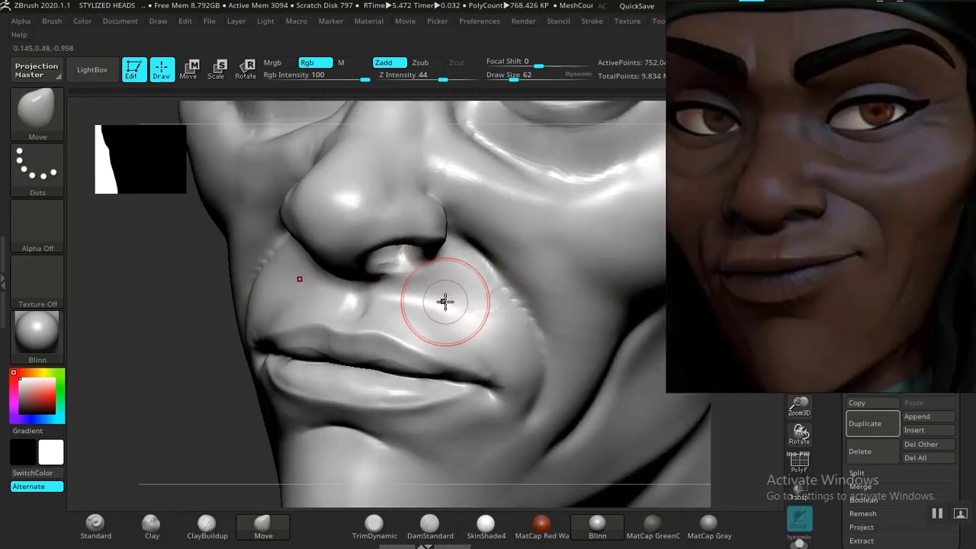
key(b)
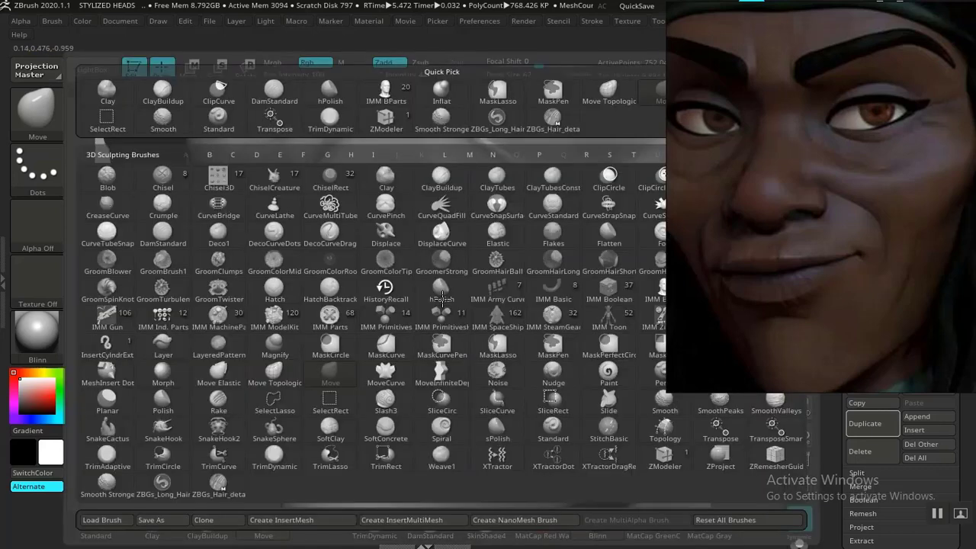
key(p)
key(i)
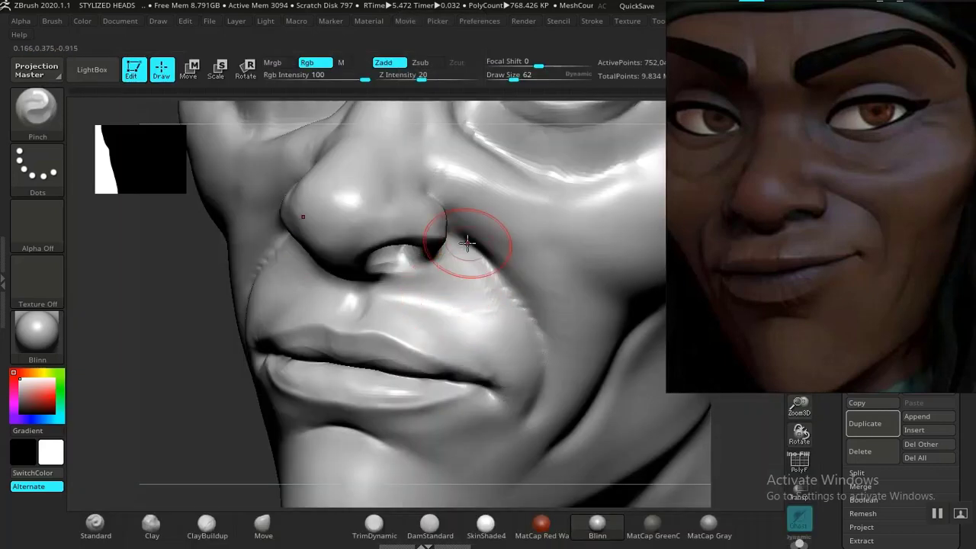
drag(494, 271, 537, 348)
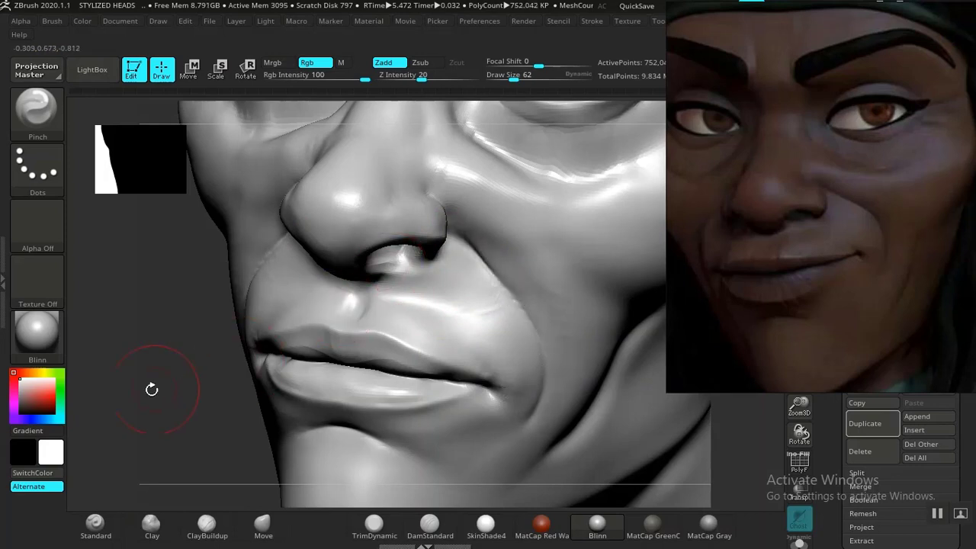
shift+drag(153, 387, 196, 374)
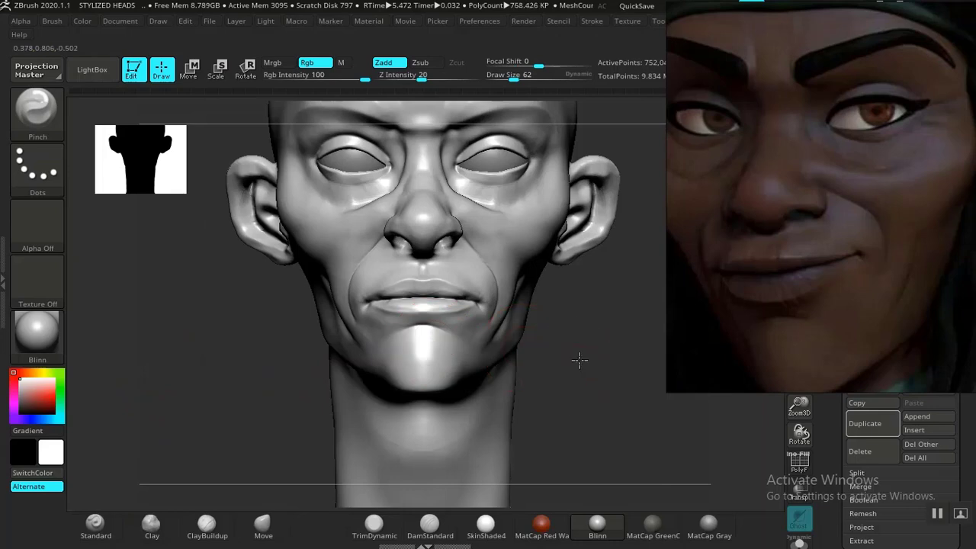
Carve the lower end of the nasolabial fold beside the mouth corner with DamStandard at Z Intensity 26 and Draw Size 62.
mouse_move(579, 355)
mouse_down()
mouse_move(633, 398)
mouse_move(517, 418)
mouse_up()
mouse_move(248, 382)
mouse_down()
mouse_move(170, 342)
mouse_move(198, 398)
mouse_move(394, 281)
mouse_up()
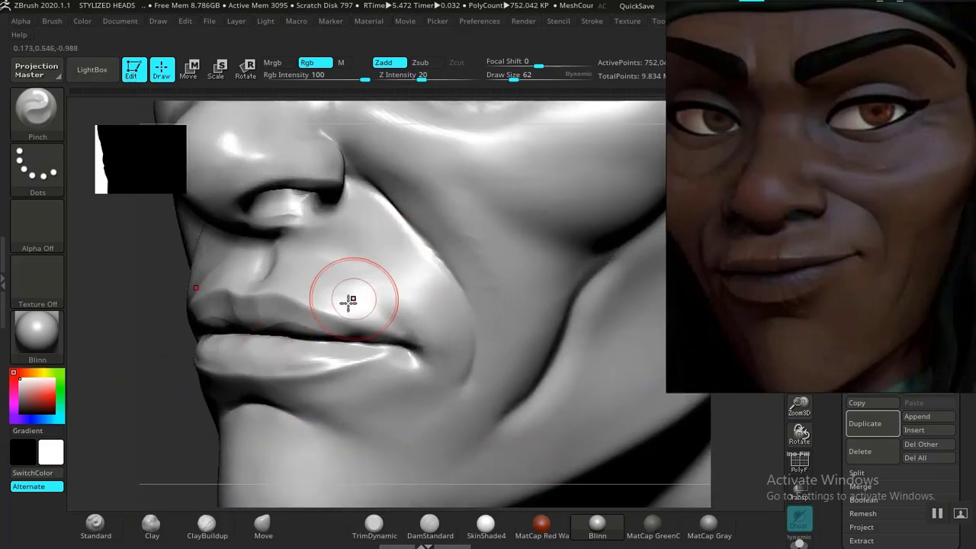
click(430, 524)
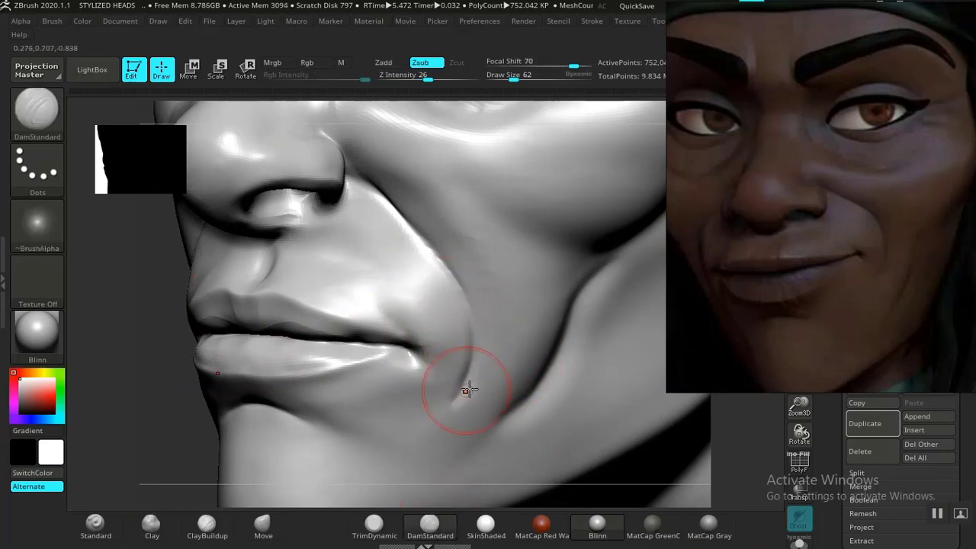
mouse_move(174, 418)
mouse_down()
mouse_move(124, 425)
mouse_move(181, 424)
mouse_move(473, 312)
mouse_up()
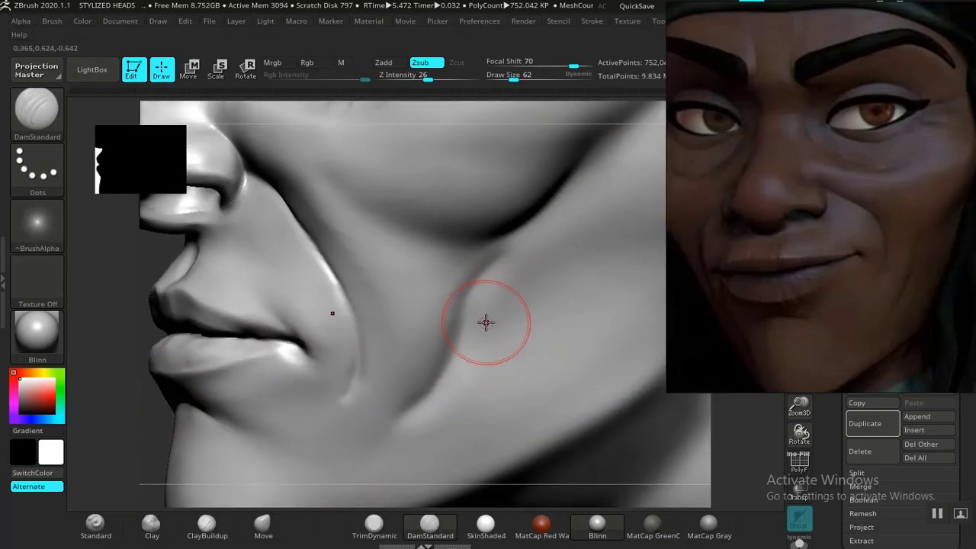
Tighten the crease running from under the cheekbone towards the jaw with the Pinch brush at Z Intensity 20 and Draw Size 62.
key(b)
key(p)
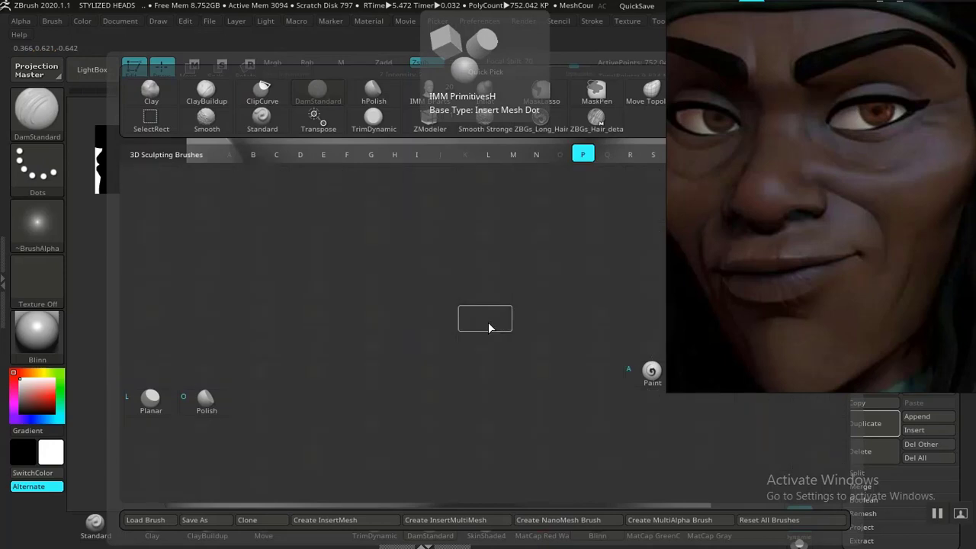
key(i)
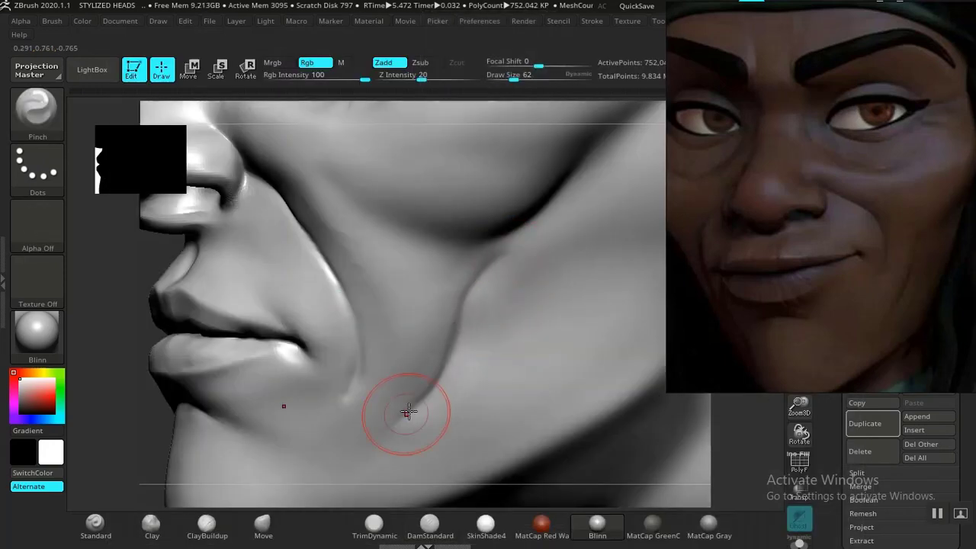
drag(260, 333, 166, 343)
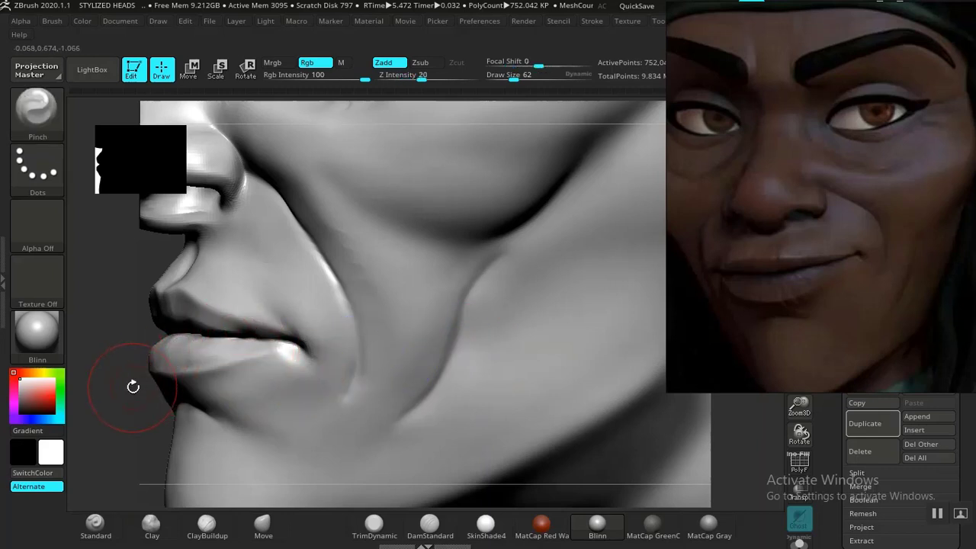
alt+drag(147, 411, 330, 407)
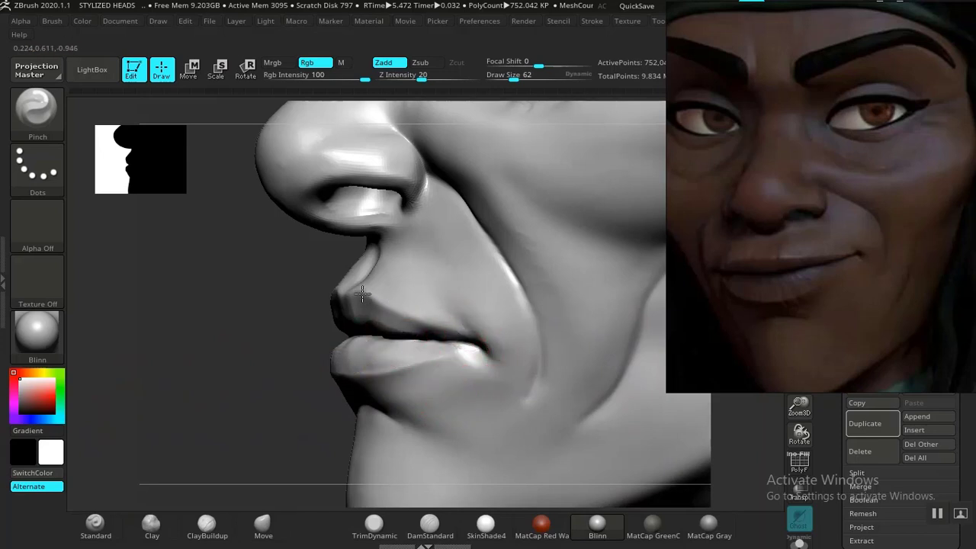
Smooth the cheek surface above the nasolabial fold at Z Intensity 8 and Draw Size 106.
mouse_move(275, 358)
mouse_down()
mouse_move(218, 285)
mouse_move(263, 356)
mouse_move(476, 328)
mouse_up()
mouse_move(599, 404)
mouse_down()
mouse_move(548, 344)
mouse_move(584, 413)
mouse_move(601, 388)
mouse_move(585, 431)
mouse_move(599, 416)
mouse_move(605, 348)
mouse_move(561, 370)
mouse_move(614, 445)
mouse_move(447, 348)
mouse_up()
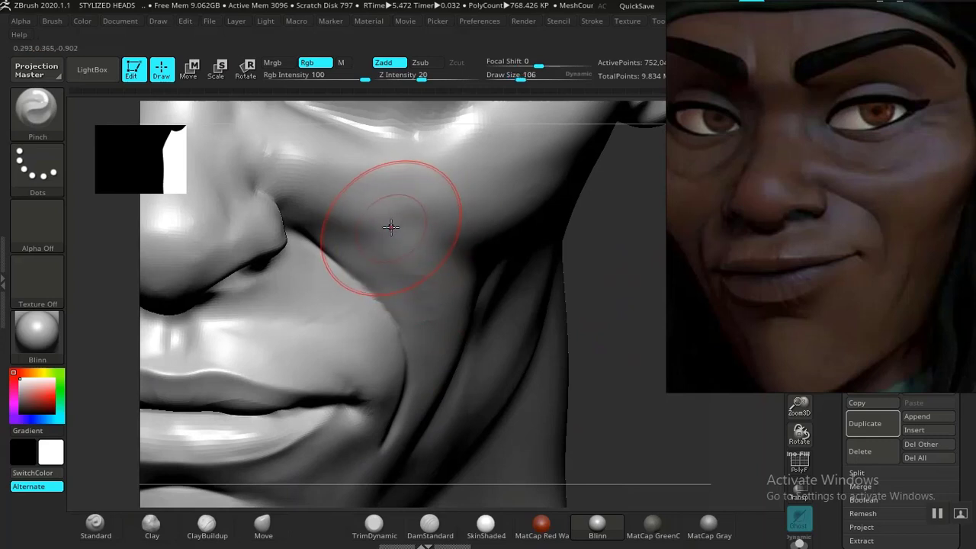
shift+drag(403, 218, 383, 229)
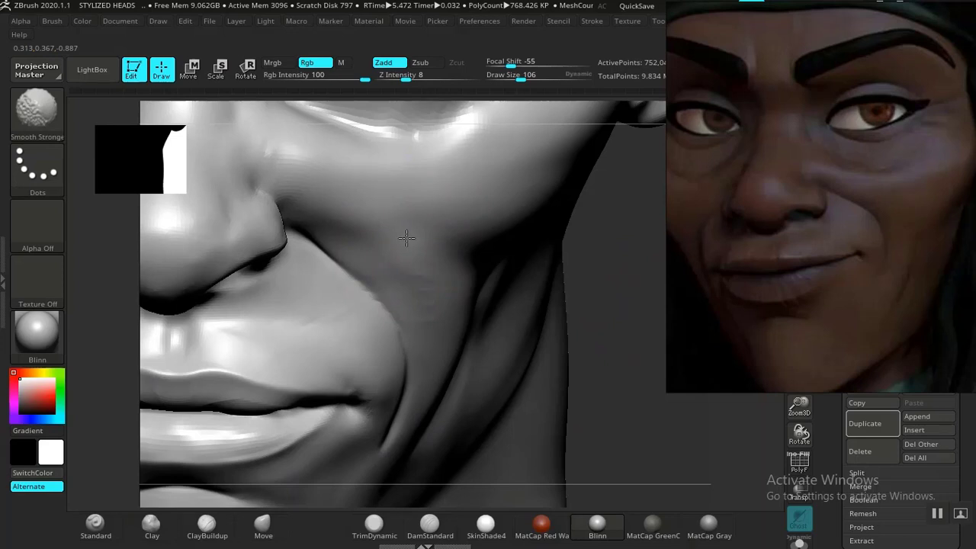
mouse_move(622, 353)
mouse_down()
mouse_move(605, 377)
mouse_move(603, 331)
mouse_up()
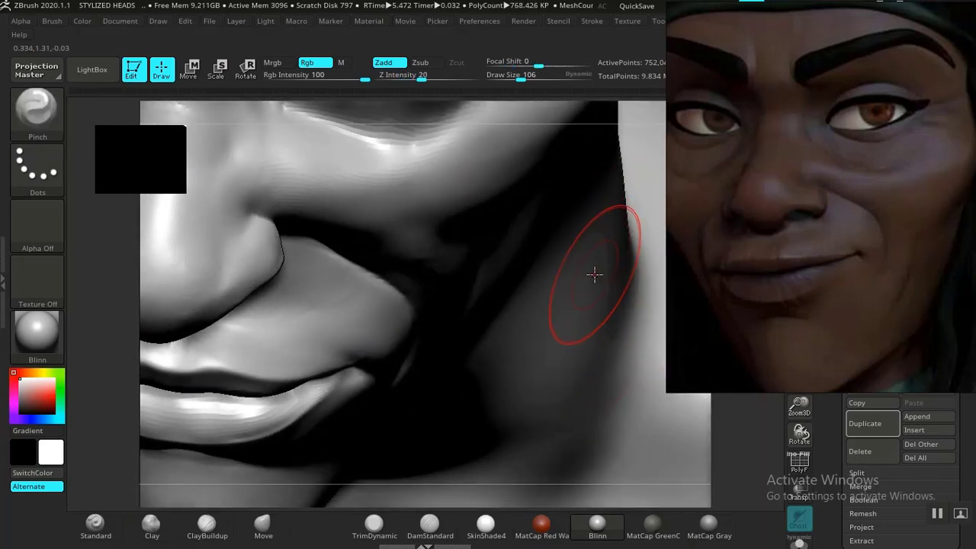
Bulge the upper cheeks beside the nose from above on a lower subdivision level, using the Move brush at Z Intensity 44 and Draw Size 70 to 82.
key(f)
drag(577, 281, 584, 271)
mouse_move(595, 307)
alt+mouse_down()
mouse_move(610, 335)
mouse_move(630, 300)
mouse_move(616, 270)
mouse_move(607, 291)
mouse_move(620, 341)
alt+mouse_up()
key(f)
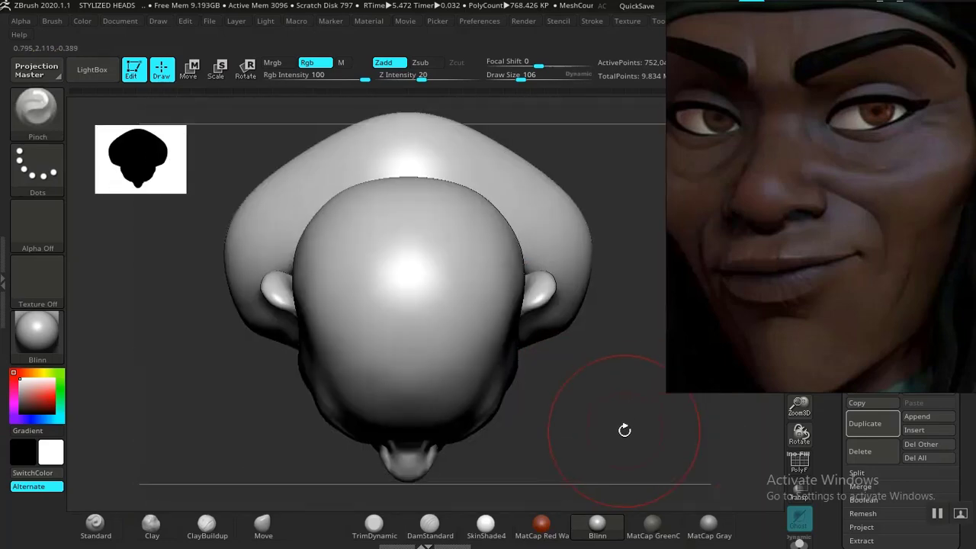
drag(623, 429, 625, 363)
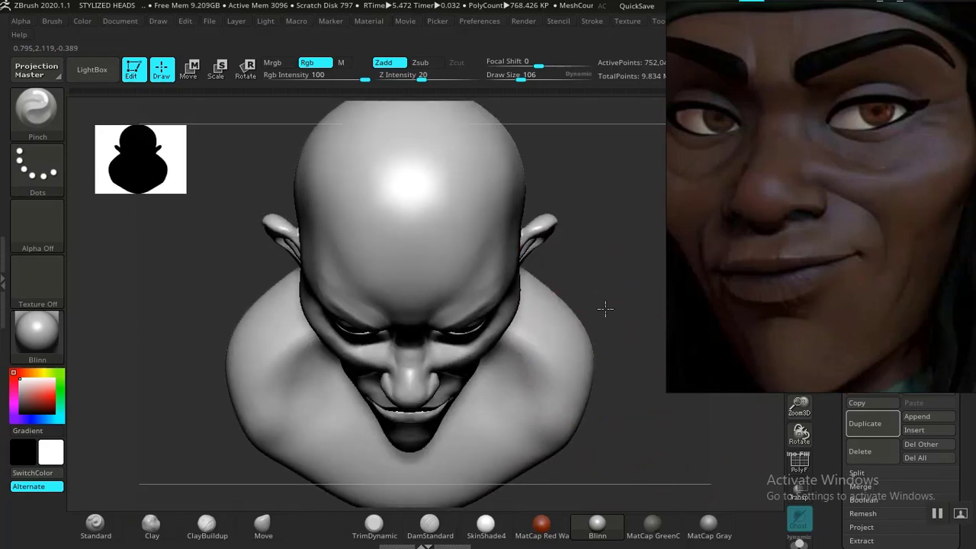
alt+drag(605, 309, 615, 348)
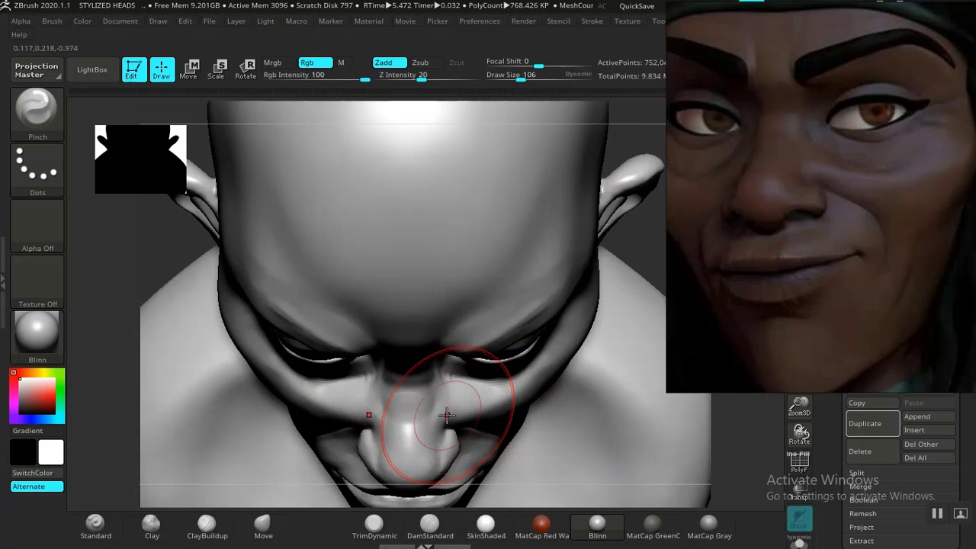
click(262, 524)
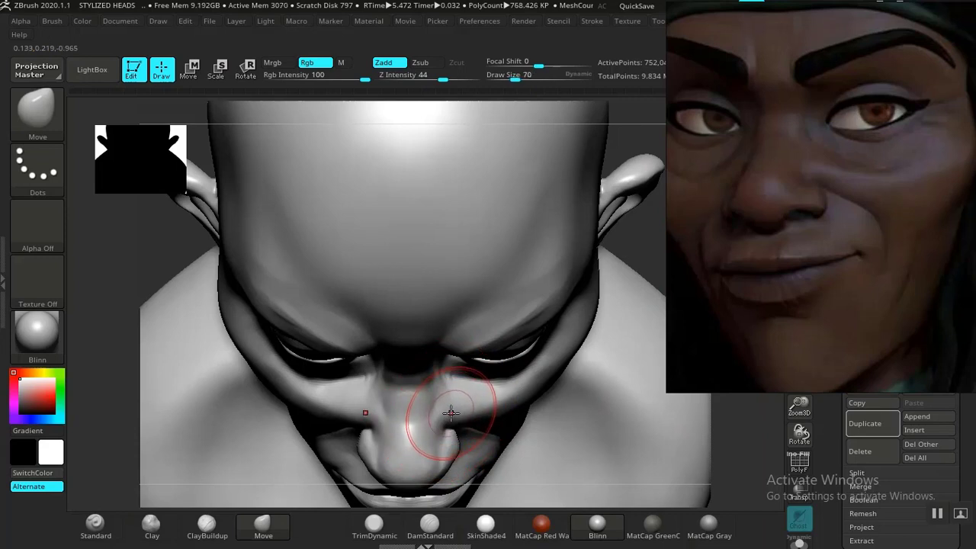
key(shift)
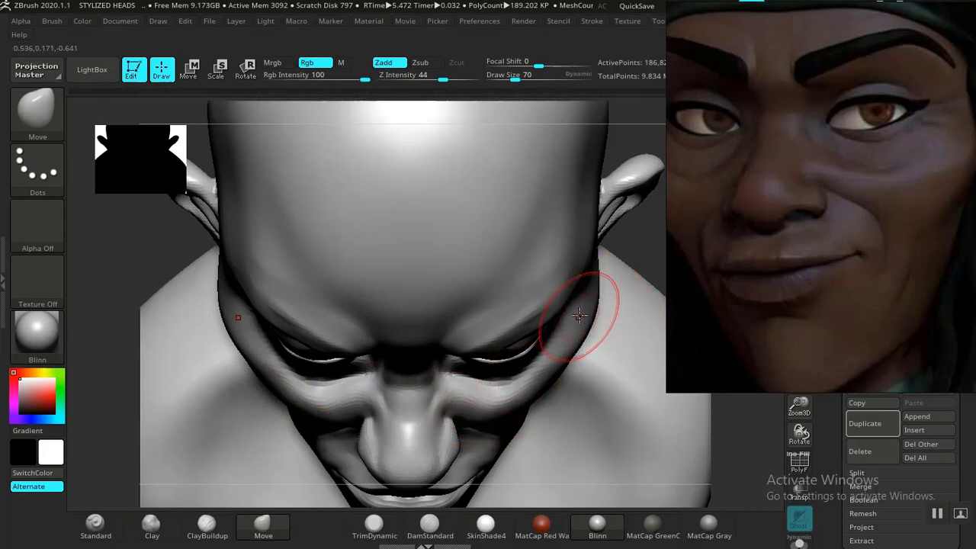
mouse_move(645, 263)
alt+mouse_down()
mouse_move(625, 234)
mouse_move(610, 238)
mouse_move(599, 268)
mouse_move(625, 245)
mouse_move(619, 289)
alt+mouse_up()
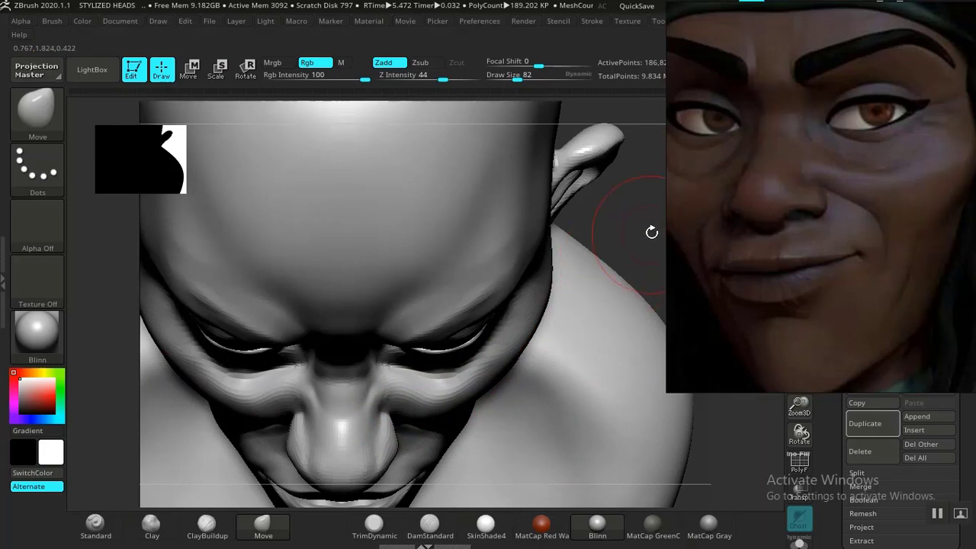
mouse_move(651, 231)
mouse_down()
mouse_move(549, 299)
mouse_move(515, 357)
mouse_up()
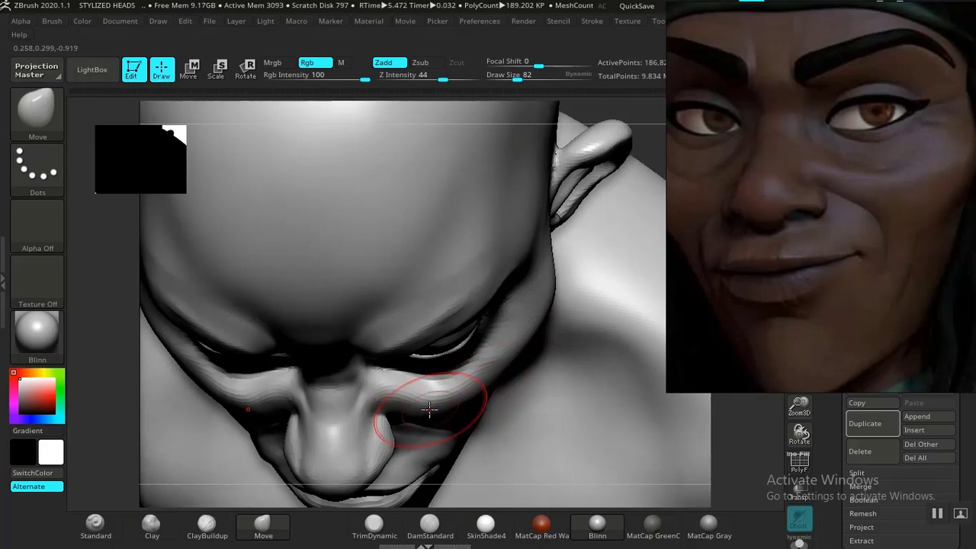
Examine the head from the front and side, and compare its profile with the full-body side view on the reference board.
key(f)
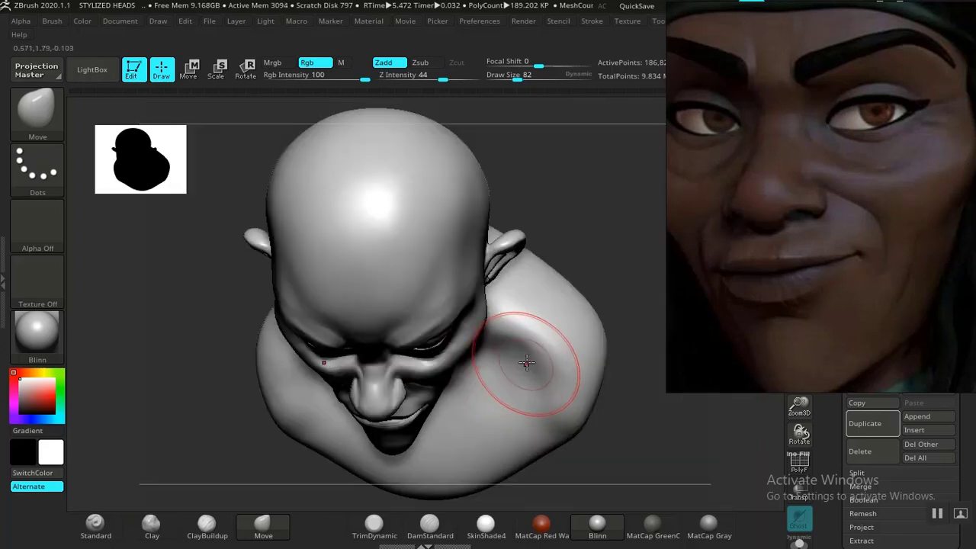
mouse_move(599, 239)
mouse_down()
mouse_move(608, 191)
mouse_move(610, 262)
mouse_move(595, 274)
mouse_up()
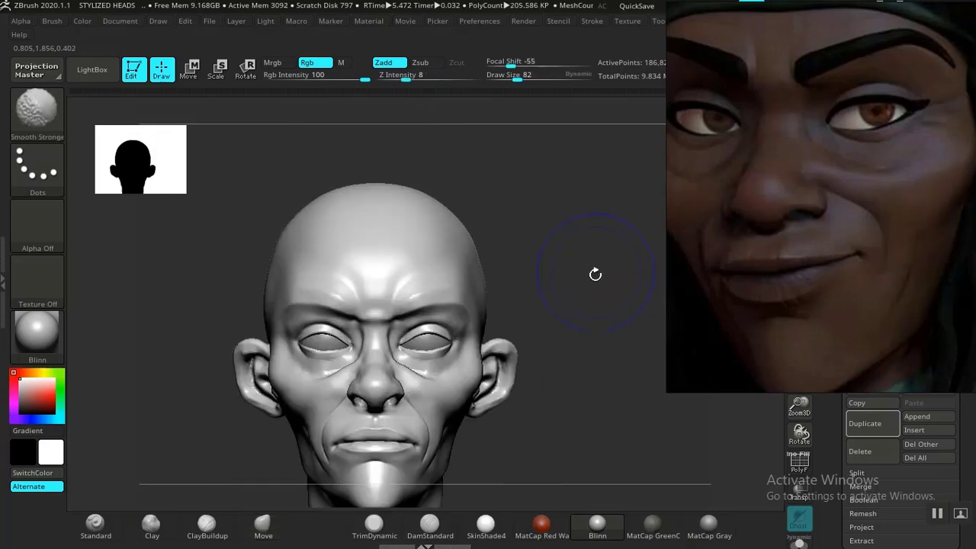
mouse_move(590, 356)
mouse_down()
mouse_move(509, 374)
mouse_move(410, 372)
mouse_up()
alt+drag(282, 370, 266, 398)
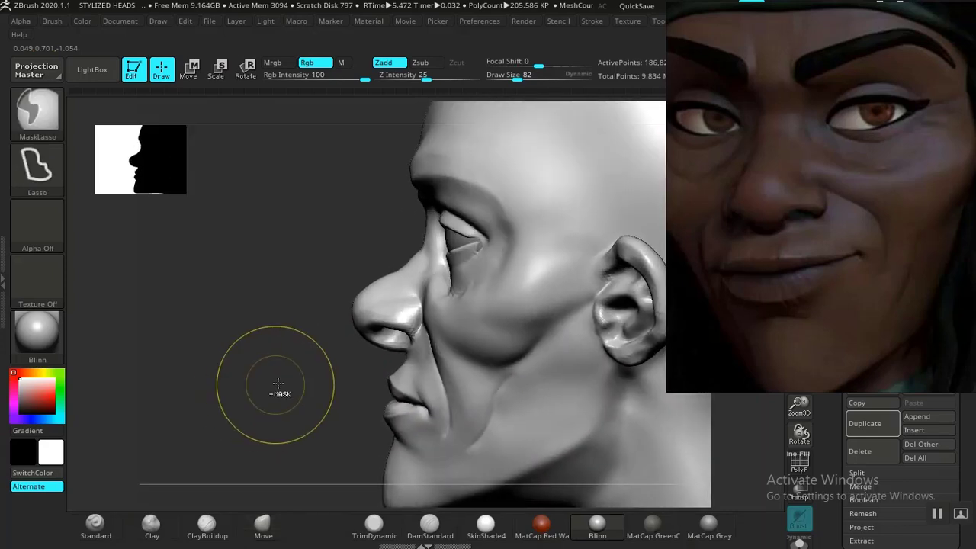
scroll(817, 310, down, 8)
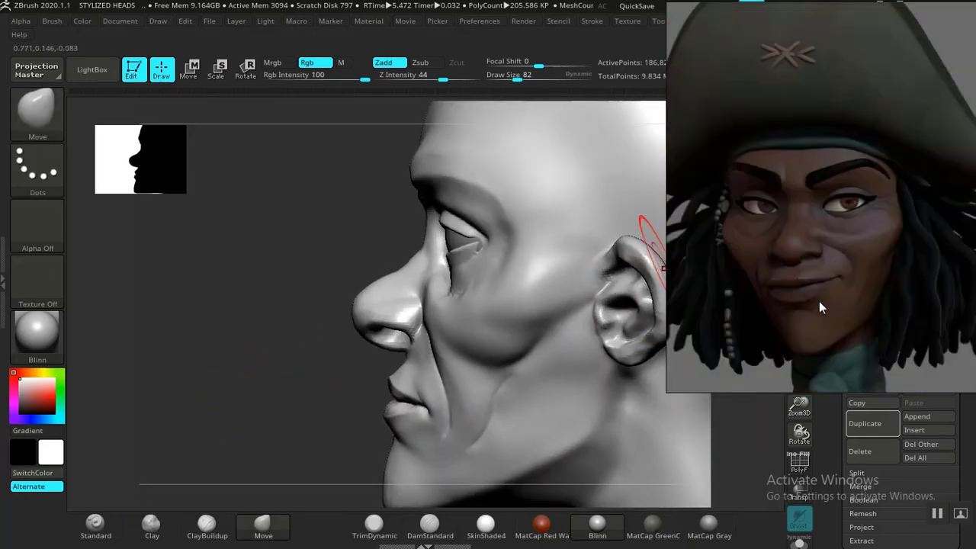
scroll(814, 290, down, 5)
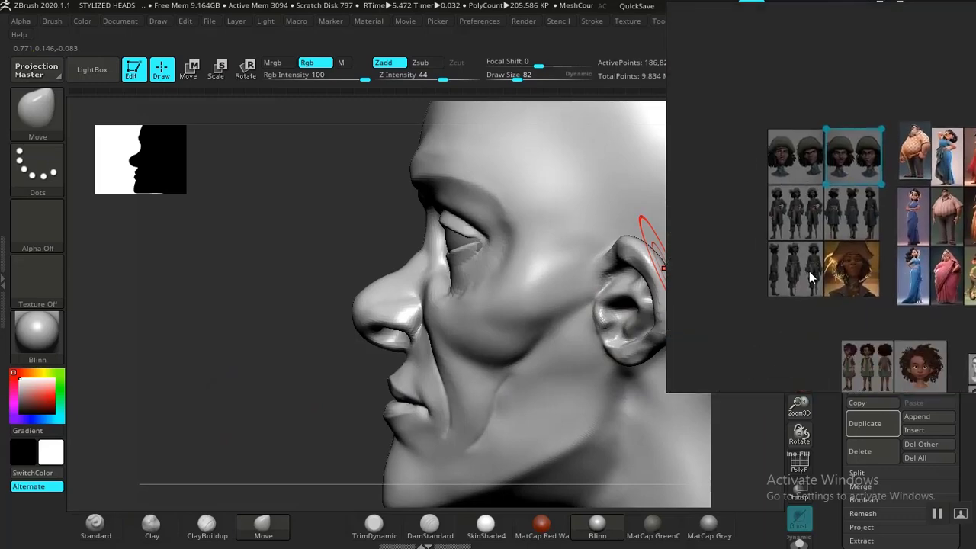
scroll(810, 265, up, 10)
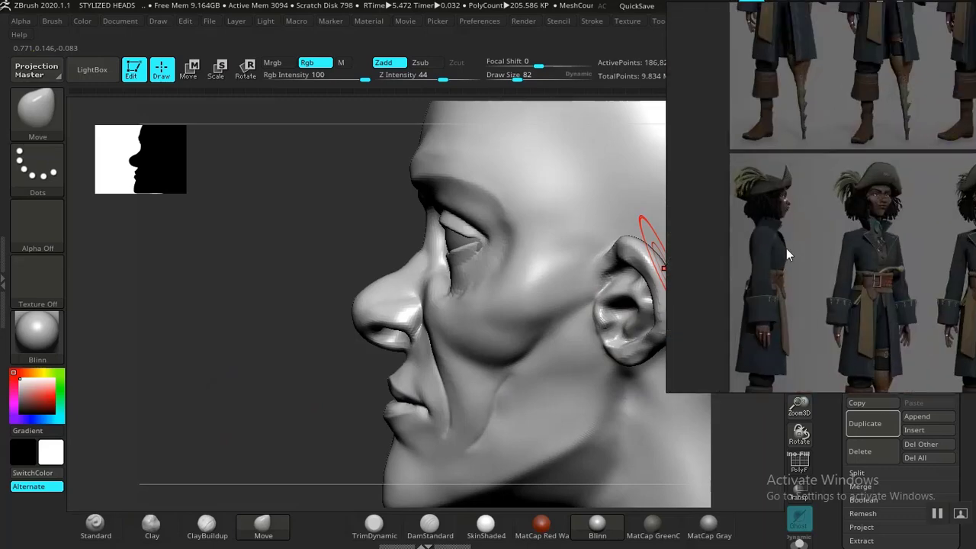
scroll(786, 241, up, 6)
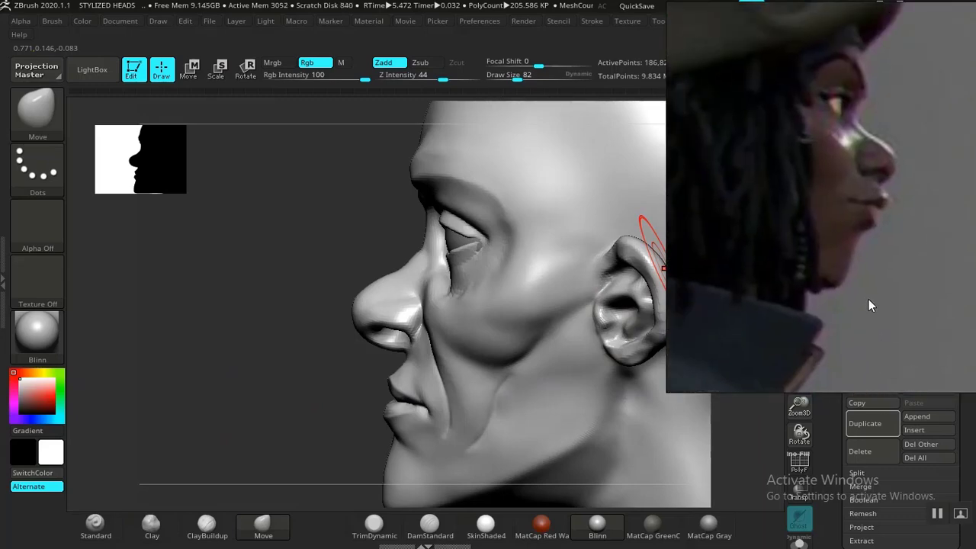
scroll(867, 273, up, 1)
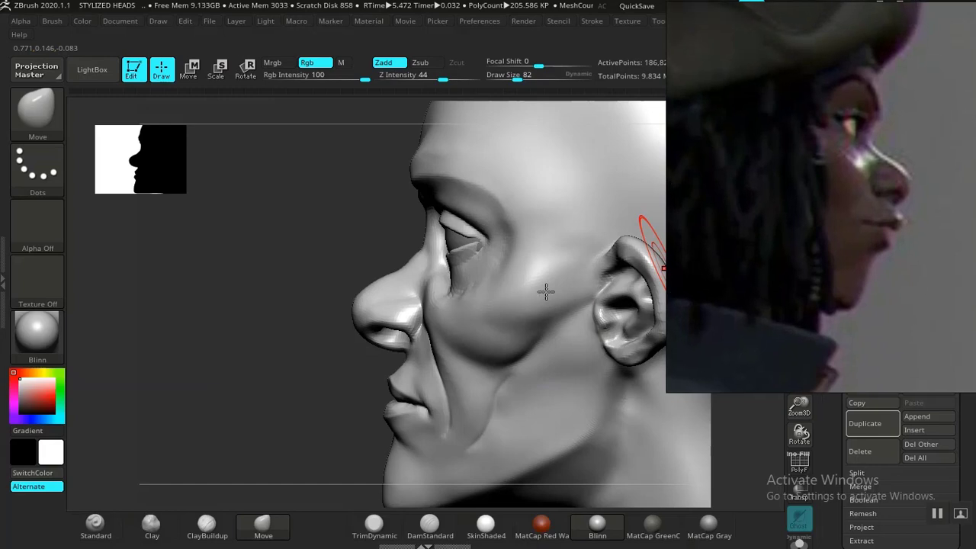
Reshape the junction of nose and cheek in profile with the Move brush at Draw Size 82 to 98, and smooth it at Z Intensity 8.
mouse_move(275, 369)
alt+mouse_down()
mouse_move(285, 424)
mouse_move(222, 372)
mouse_move(231, 401)
mouse_move(195, 409)
mouse_move(214, 404)
alt+mouse_up()
key(ctrl)
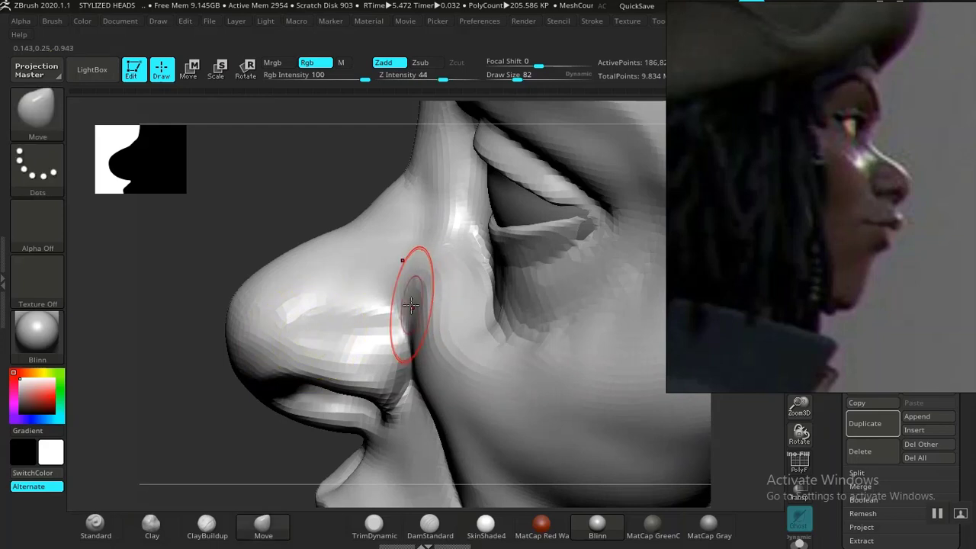
alt+drag(228, 488, 214, 435)
mouse_move(413, 315)
mouse_down()
mouse_move(417, 304)
mouse_move(412, 315)
mouse_up()
drag(204, 445, 399, 371)
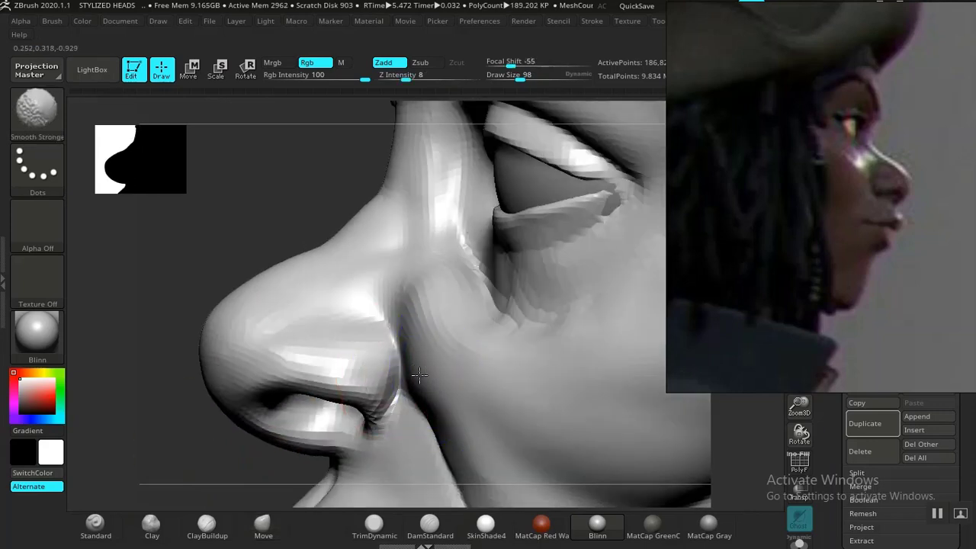
shift+drag(411, 304, 440, 367)
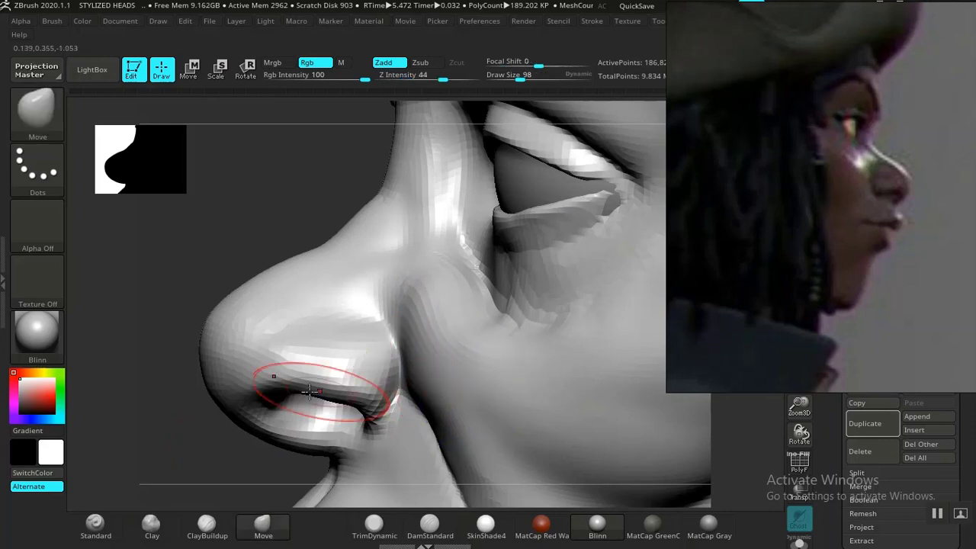
Adjust the cheek along the nasolabial fold with the Move brush at Draw Size 98, and smooth the lower cheek at Z Intensity 8.
alt+drag(117, 429, 204, 333)
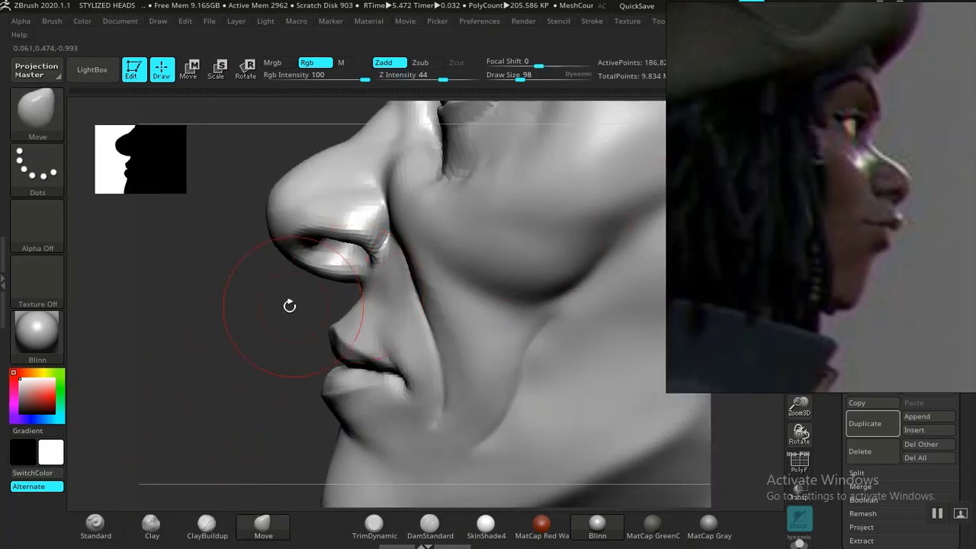
mouse_move(289, 305)
mouse_down()
mouse_move(250, 344)
mouse_move(428, 313)
mouse_move(427, 337)
mouse_up()
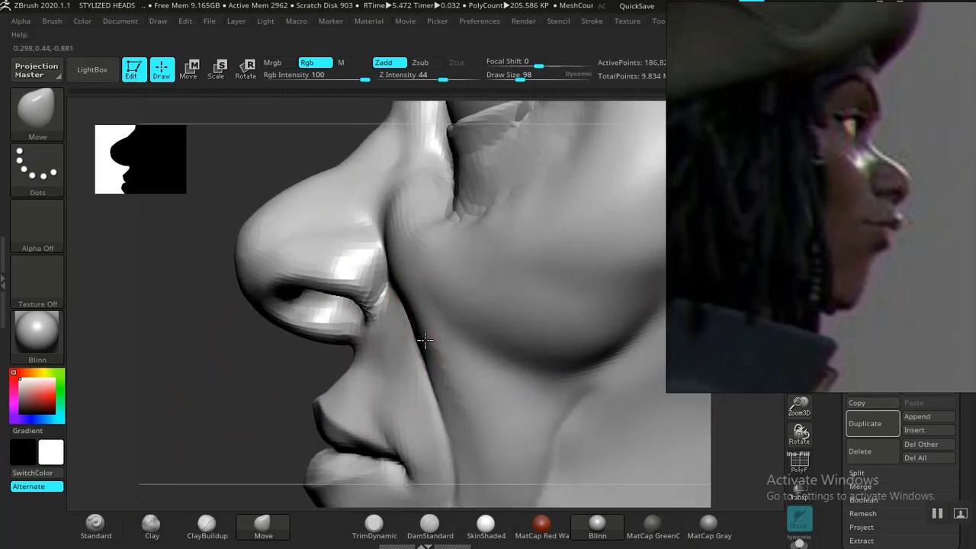
mouse_move(232, 378)
mouse_down()
mouse_move(205, 333)
mouse_move(323, 279)
mouse_up()
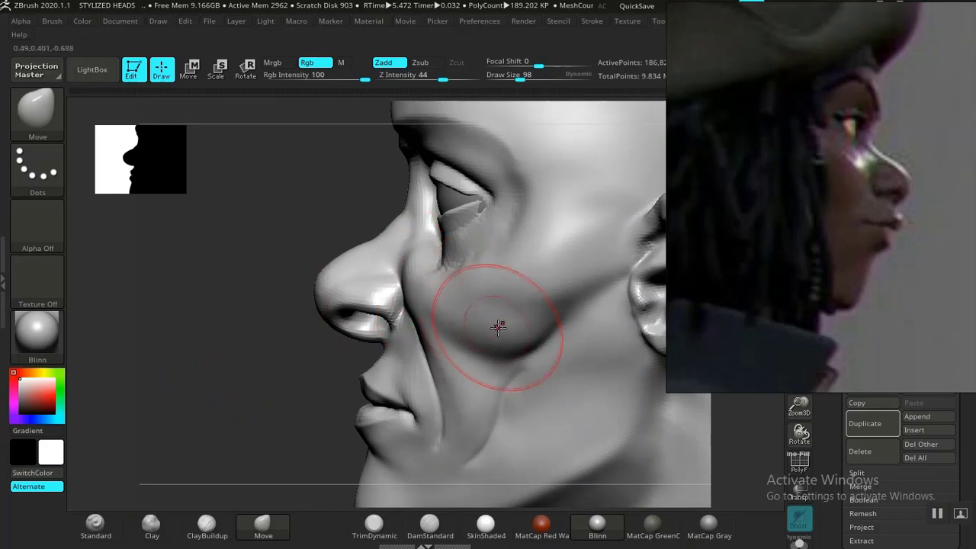
shift+drag(490, 338, 494, 328)
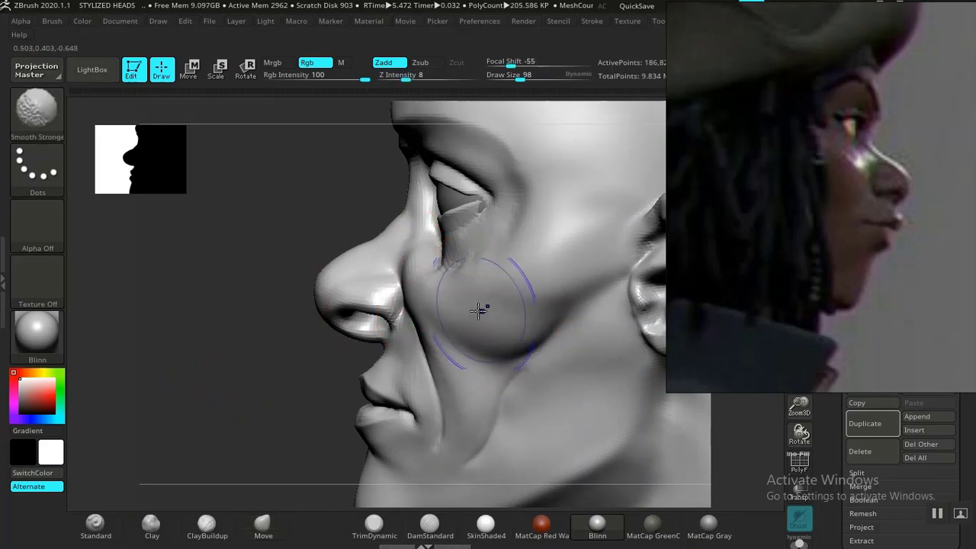
drag(218, 359, 240, 390)
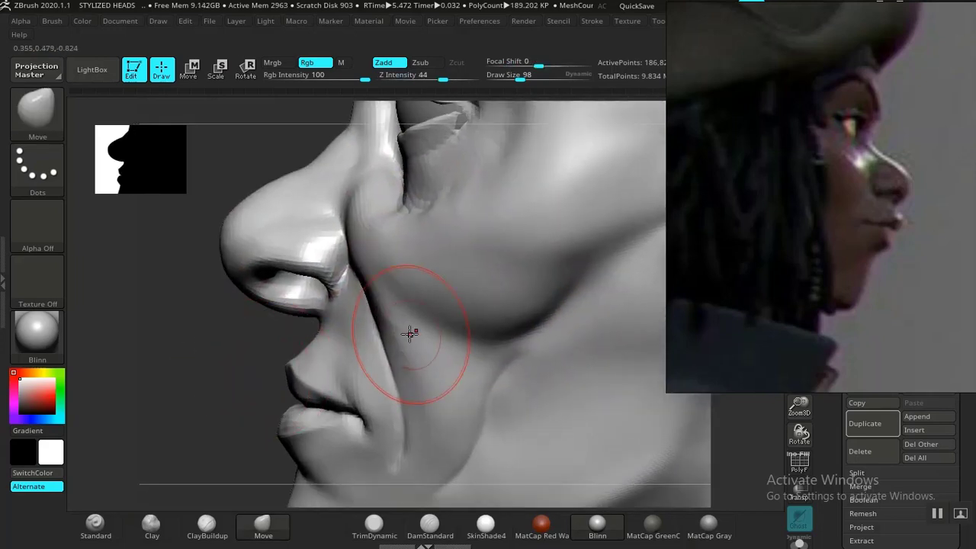
Build up the cheek beside the nasolabial fold with ClayBuildup at Z Intensity 18 and Draw Size 98, and smooth it at Z Intensity 8.
click(206, 523)
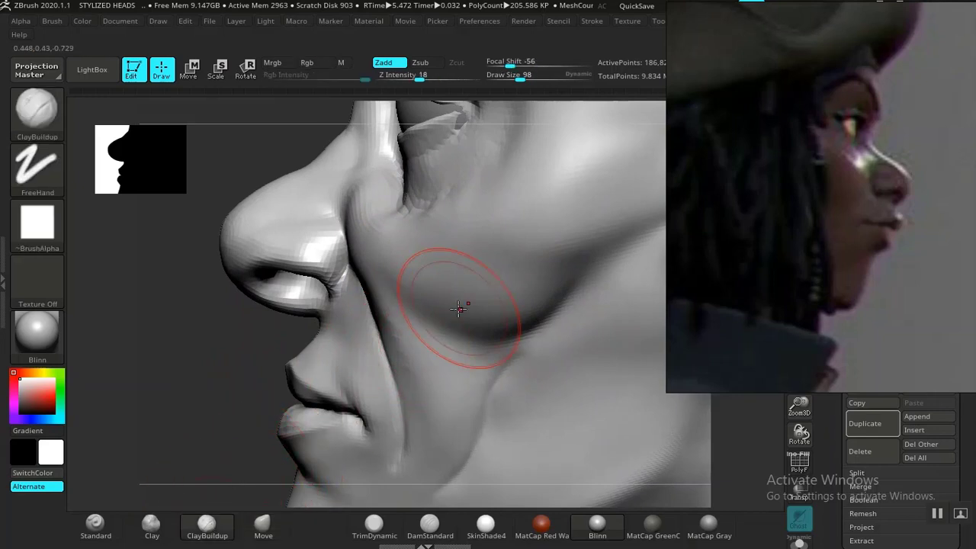
mouse_move(449, 335)
mouse_down()
mouse_move(423, 328)
mouse_move(390, 293)
mouse_up()
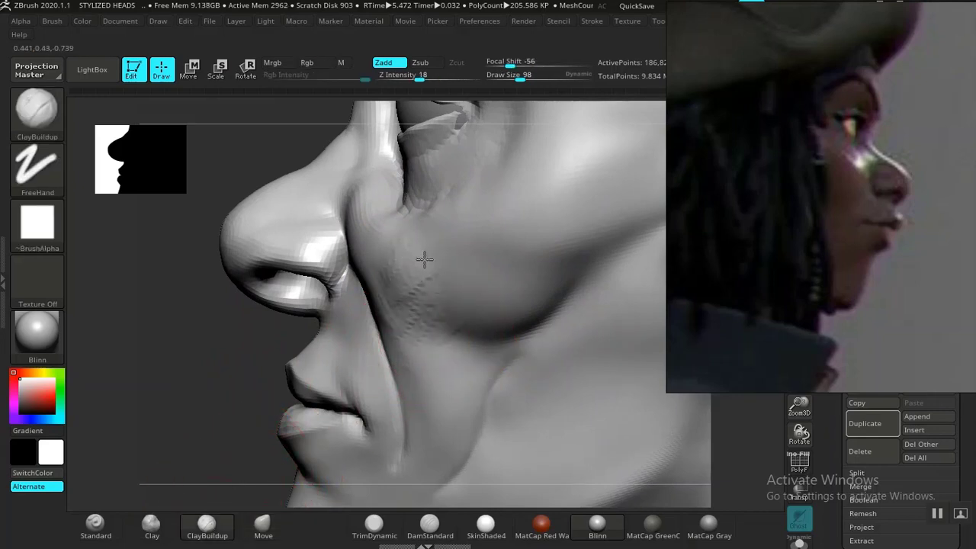
mouse_move(424, 260)
mouse_down()
mouse_move(473, 335)
mouse_move(427, 373)
mouse_move(443, 291)
mouse_move(375, 277)
mouse_up()
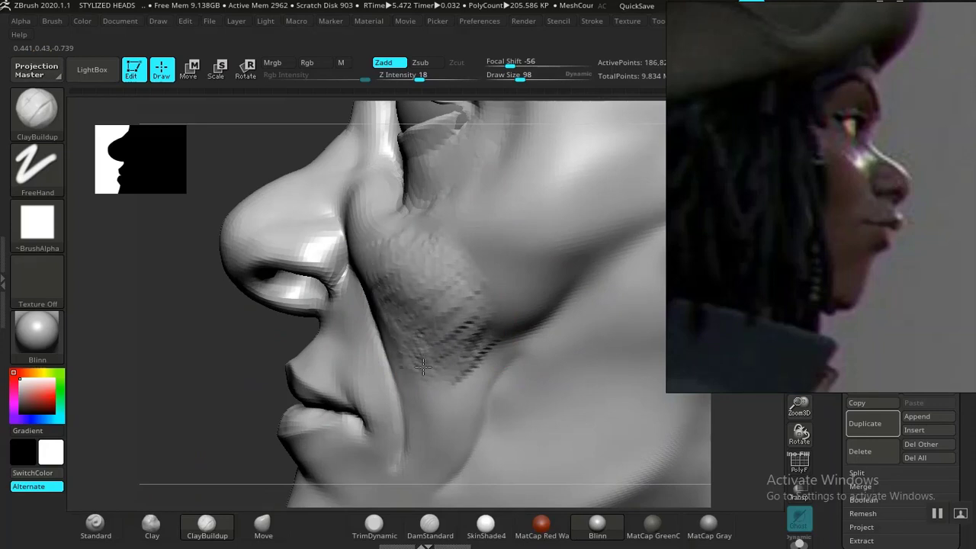
drag(490, 298, 431, 334)
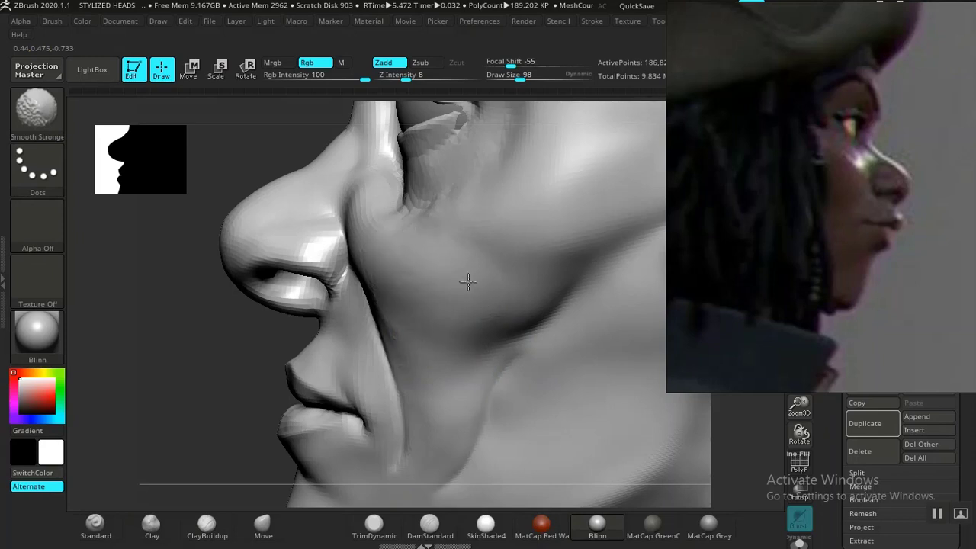
mouse_move(231, 391)
alt+mouse_down()
mouse_move(180, 216)
mouse_move(207, 279)
mouse_move(260, 285)
mouse_move(285, 336)
mouse_move(259, 325)
mouse_move(243, 301)
mouse_move(251, 401)
mouse_move(353, 370)
mouse_move(600, 349)
mouse_move(577, 303)
mouse_move(579, 331)
alt+mouse_up()
key(shift)
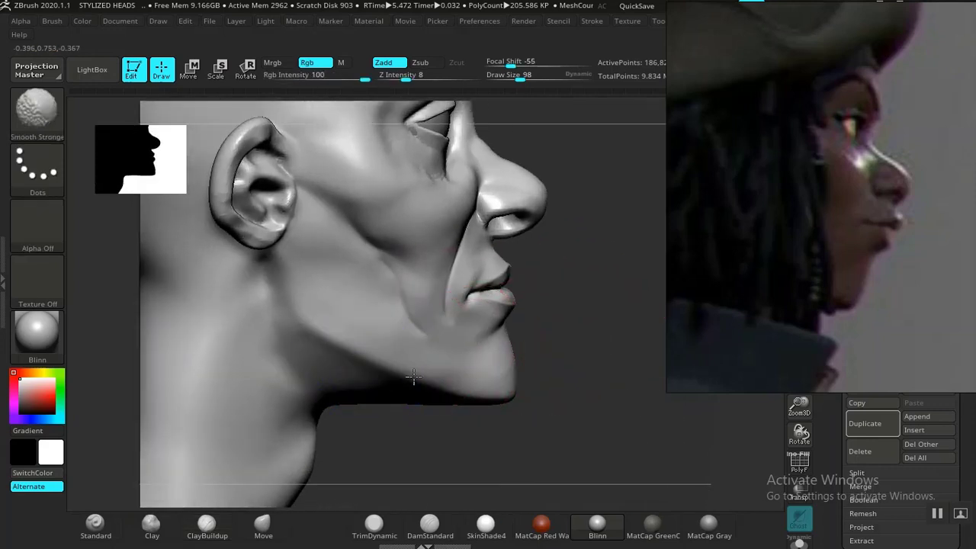
Pull the chin and mouth back in profile with the Move brush at Z Intensity 44 and Draw Size 162.
mouse_move(566, 353)
alt+mouse_down()
mouse_move(548, 327)
mouse_move(565, 361)
mouse_move(523, 331)
mouse_move(562, 342)
mouse_move(527, 391)
alt+mouse_up()
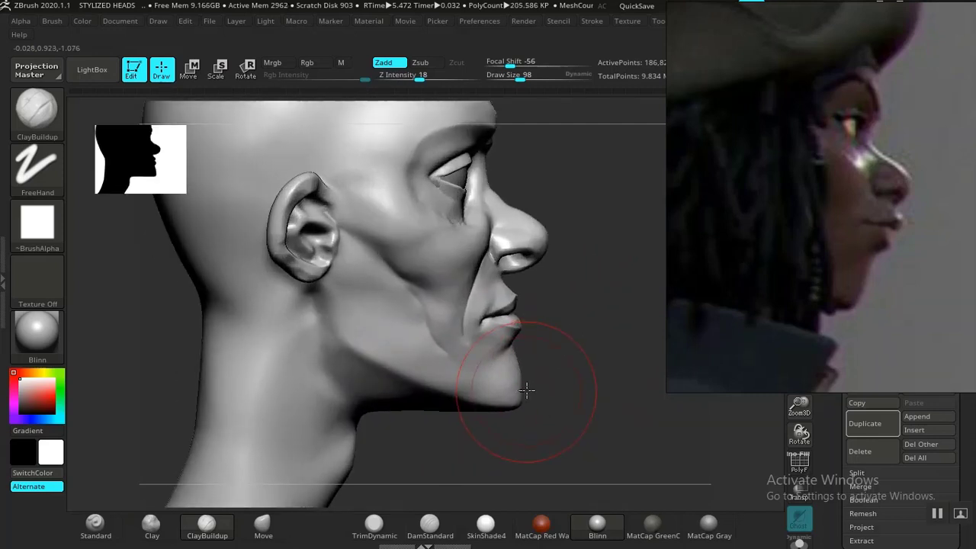
key(bracketright)
key(bracketright)
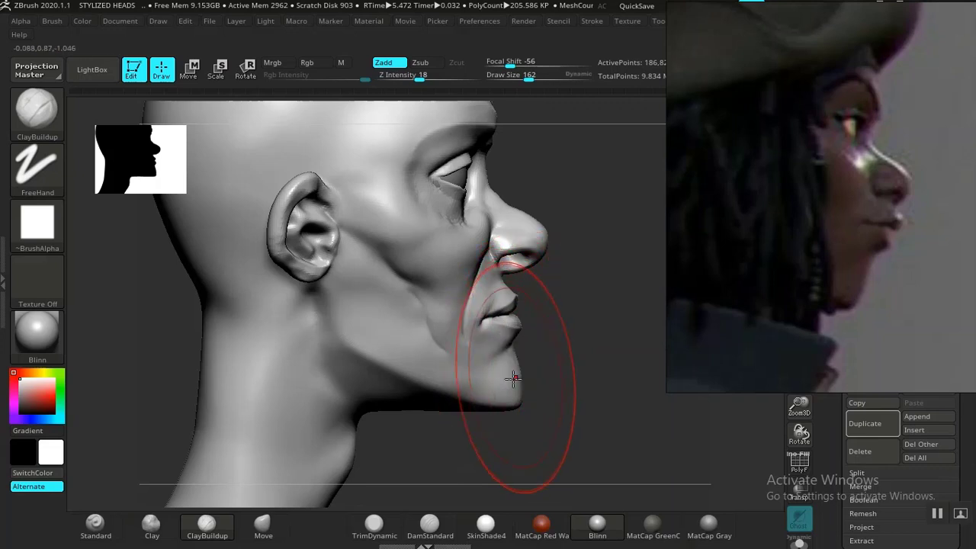
click(263, 525)
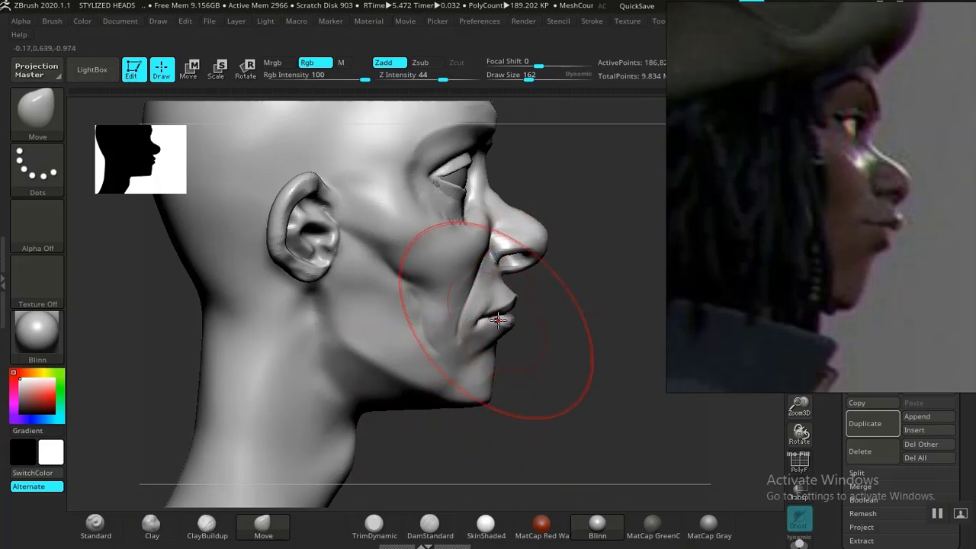
mouse_move(573, 353)
mouse_down()
mouse_move(525, 347)
mouse_move(627, 359)
mouse_move(642, 420)
mouse_move(488, 389)
mouse_up()
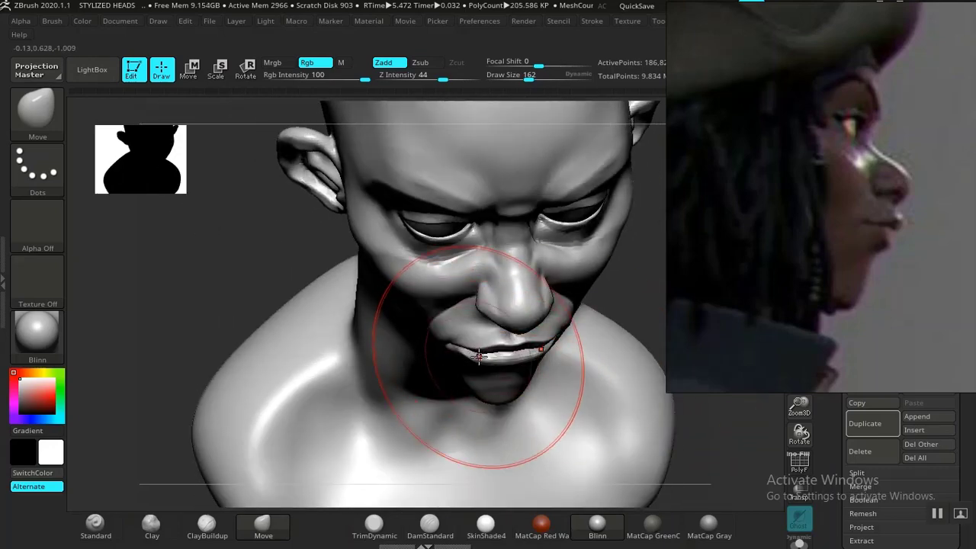
Reshape the lips from above and in three-quarter view with the Move brush at Draw Size 106.
mouse_move(638, 287)
alt+mouse_down()
mouse_move(562, 297)
mouse_move(577, 358)
mouse_move(612, 281)
mouse_move(536, 346)
mouse_move(458, 366)
alt+mouse_up()
key(bracketleft)
key(bracketleft)
key(bracketleft)
key(bracketleft)
key(bracketleft)
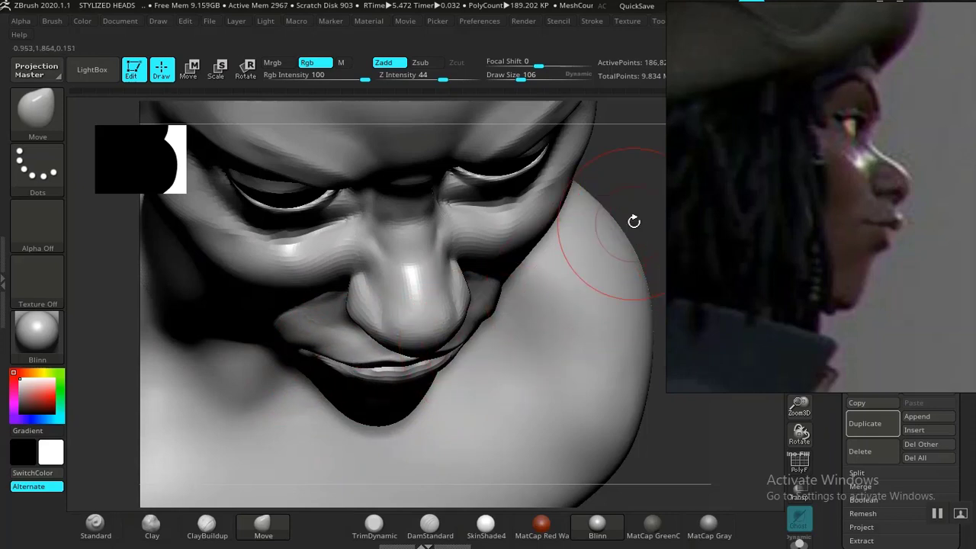
mouse_move(633, 220)
mouse_down()
mouse_move(650, 198)
mouse_move(637, 213)
mouse_up()
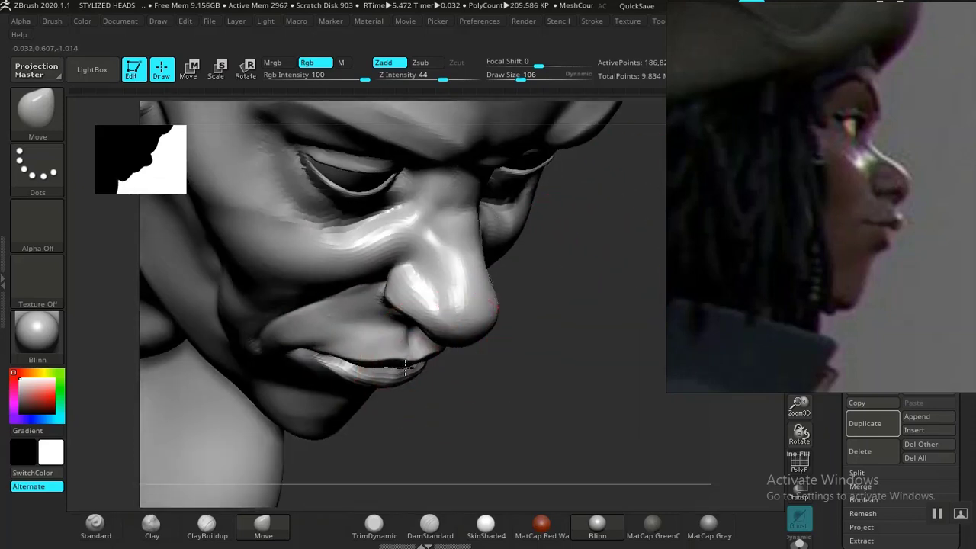
drag(625, 360, 577, 370)
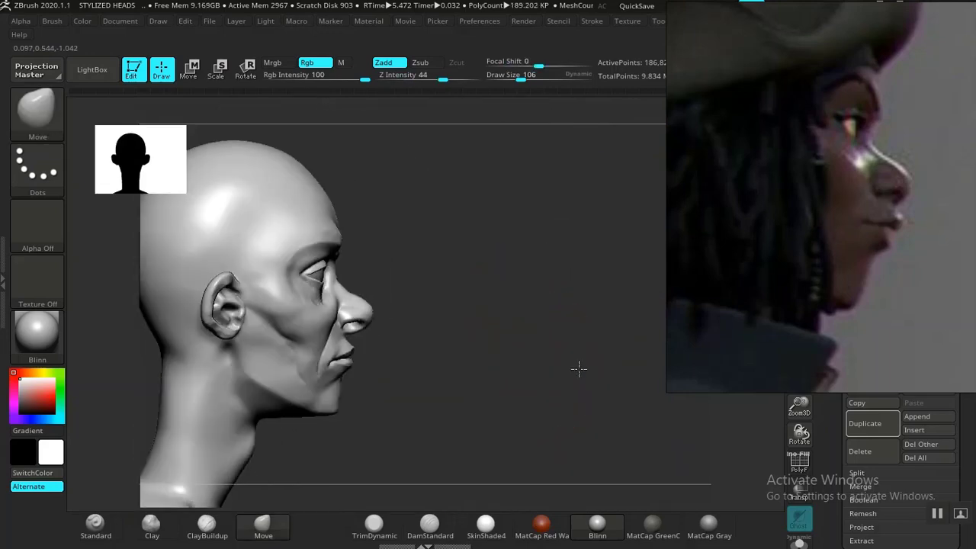
Build up the chin with ClayBuildup at Z Intensity 18 and Draw Size 106, and smooth the chin and jaw at Z Intensity 8.
mouse_move(488, 376)
mouse_down()
mouse_move(581, 323)
mouse_move(559, 361)
mouse_move(561, 384)
mouse_move(580, 378)
mouse_move(508, 359)
mouse_move(592, 363)
mouse_move(446, 346)
mouse_up()
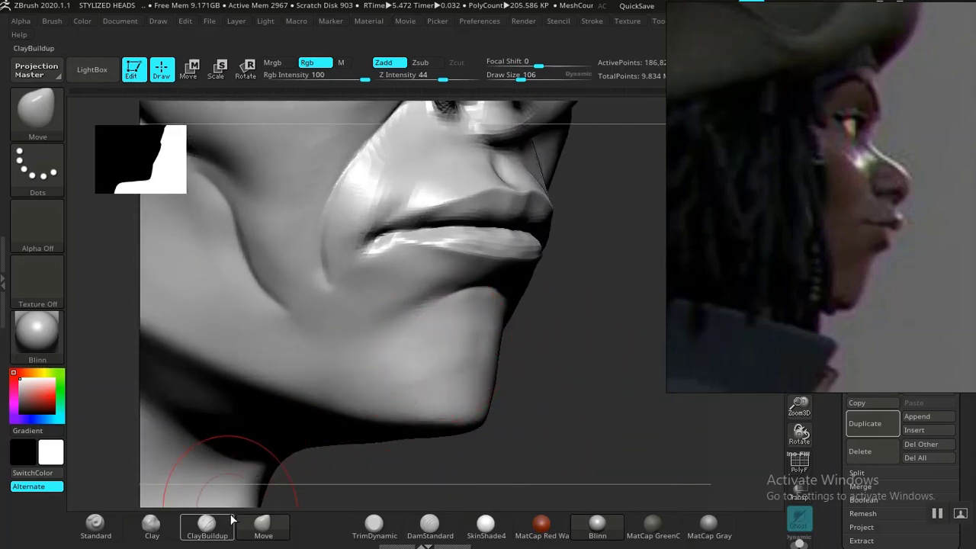
click(206, 523)
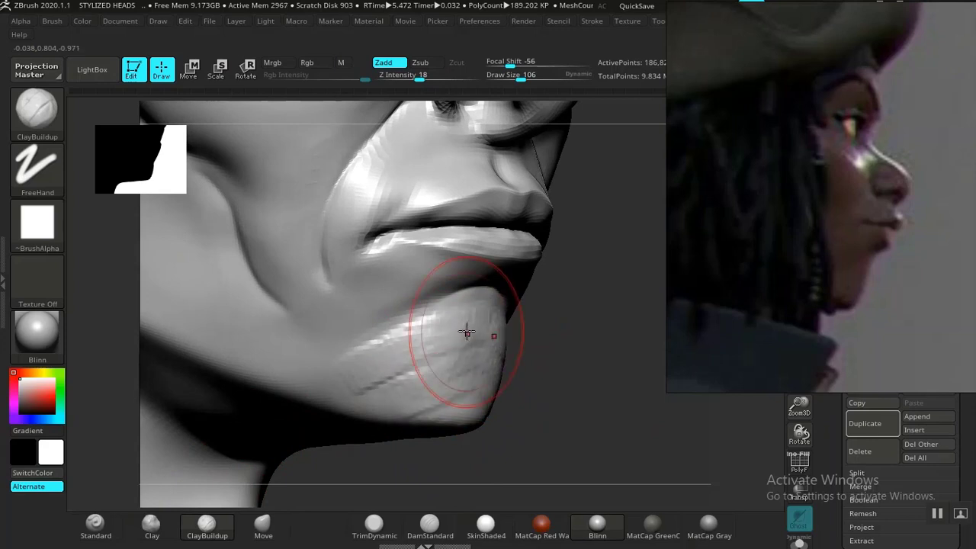
key(shift)
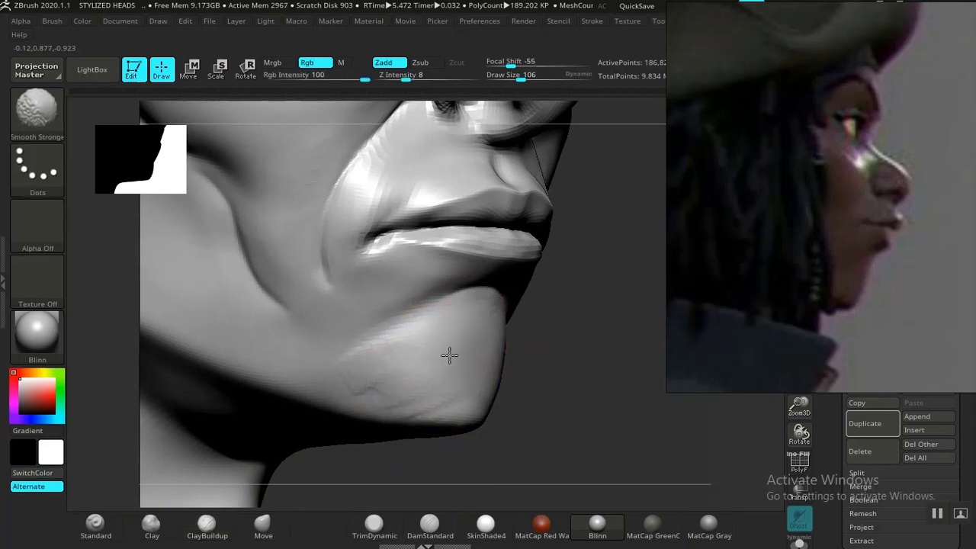
mouse_move(554, 387)
mouse_down()
mouse_move(567, 343)
mouse_move(572, 366)
mouse_move(538, 359)
mouse_move(463, 406)
mouse_move(601, 381)
mouse_move(577, 381)
mouse_move(618, 366)
mouse_move(629, 393)
mouse_move(584, 346)
mouse_move(606, 401)
mouse_up()
shift+drag(315, 323, 303, 336)
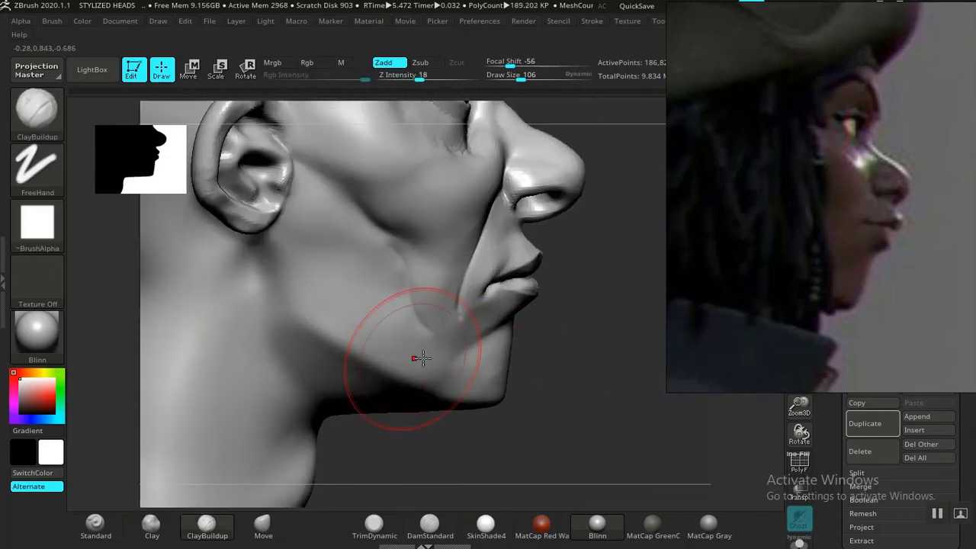
mouse_move(534, 359)
mouse_down()
mouse_move(561, 359)
mouse_move(523, 323)
mouse_move(551, 399)
mouse_move(625, 359)
mouse_move(588, 409)
mouse_move(606, 391)
mouse_move(340, 311)
mouse_up()
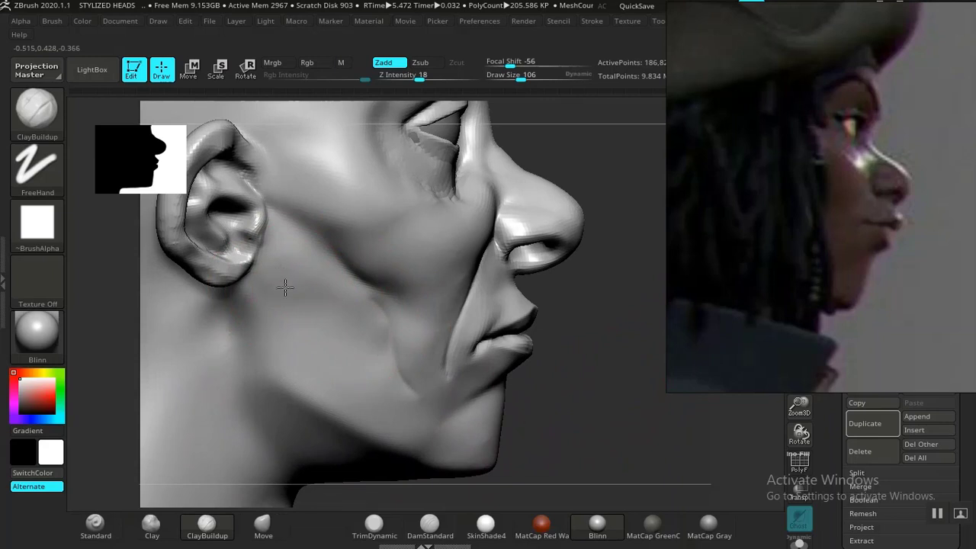
key(shift)
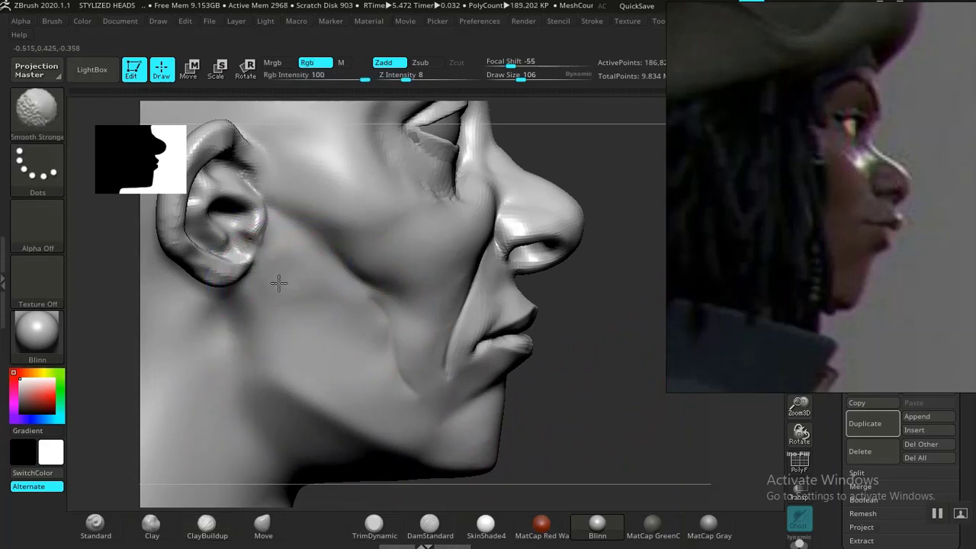
Adjust the mouth corners and lip line from three-quarter and front views with the Move brush at Z Intensity 44 and Draw Size 78.
mouse_move(583, 388)
mouse_down()
mouse_move(570, 356)
mouse_move(521, 345)
mouse_move(541, 397)
mouse_move(553, 383)
mouse_move(591, 428)
mouse_move(562, 396)
mouse_move(571, 417)
mouse_move(662, 426)
mouse_move(605, 383)
mouse_move(633, 416)
mouse_move(699, 427)
mouse_move(568, 398)
mouse_up()
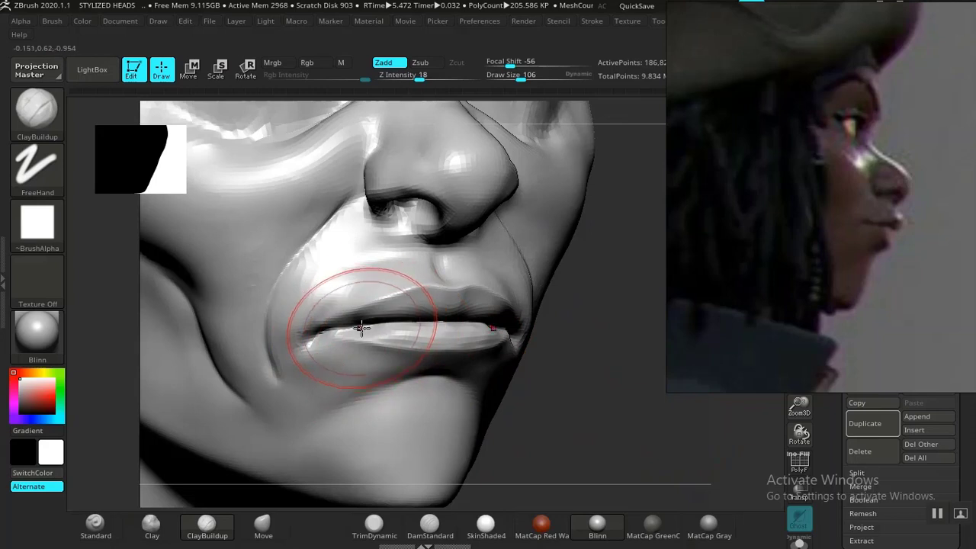
click(259, 524)
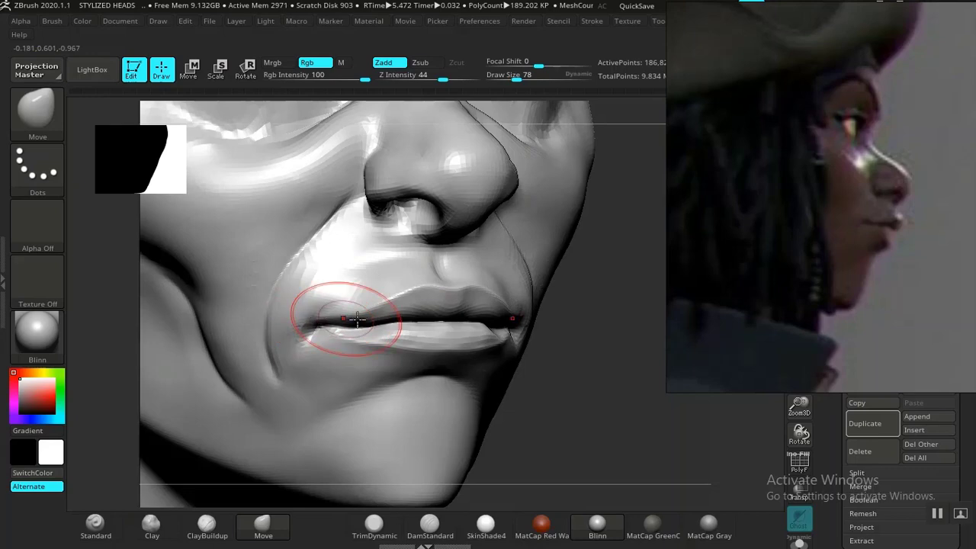
alt+drag(538, 328, 507, 327)
alt+drag(553, 397, 560, 457)
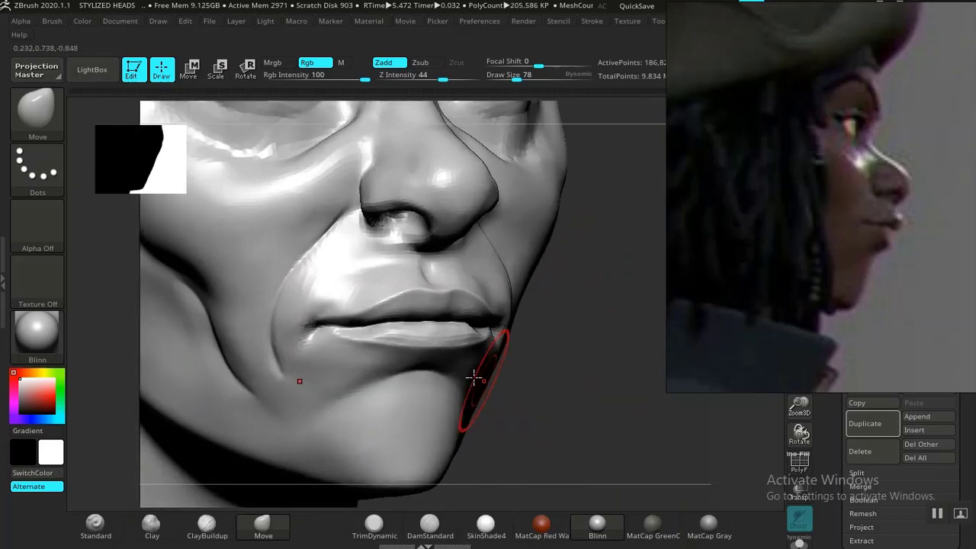
drag(549, 374, 431, 367)
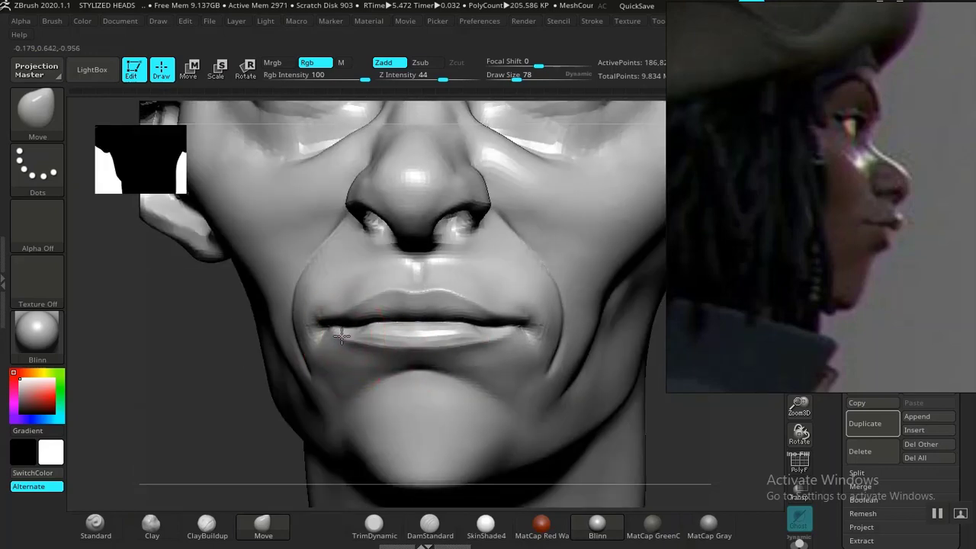
mouse_move(690, 423)
alt+mouse_down()
mouse_move(572, 349)
mouse_move(538, 353)
mouse_move(557, 473)
alt+mouse_up()
alt+drag(621, 358, 601, 440)
drag(680, 444, 577, 421)
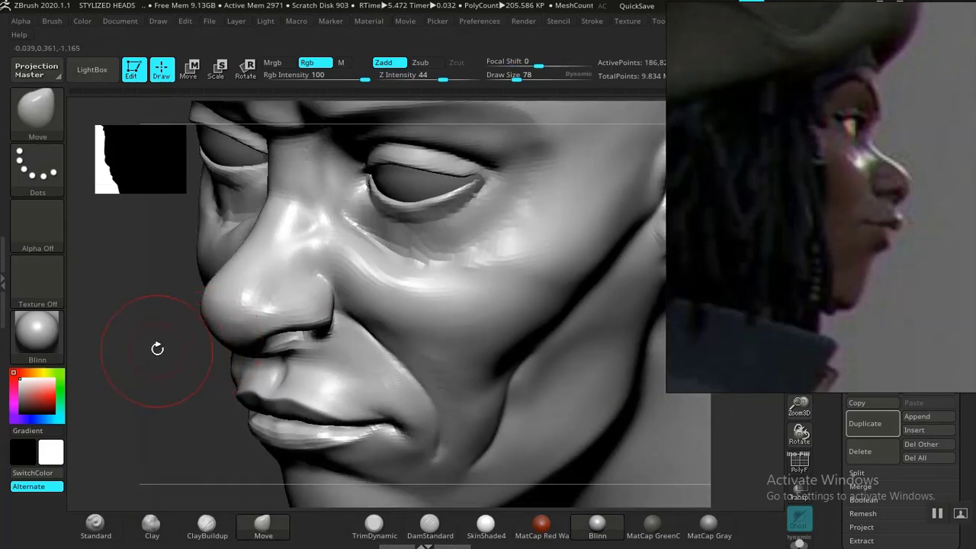
On a higher subdivision level, fill the area under the eye with ClayBuildup at Draw Size 78, and smooth it at Z Intensity 8.
alt+drag(157, 348, 176, 456)
alt+drag(123, 386, 101, 491)
key(d)
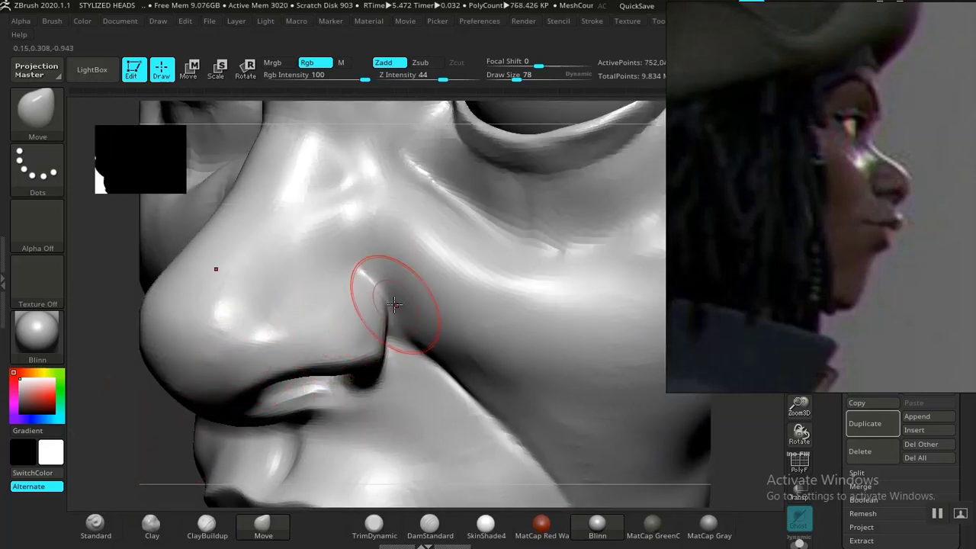
mouse_move(126, 448)
alt+mouse_down()
mouse_move(104, 504)
mouse_move(85, 511)
mouse_move(105, 496)
mouse_move(99, 506)
alt+mouse_up()
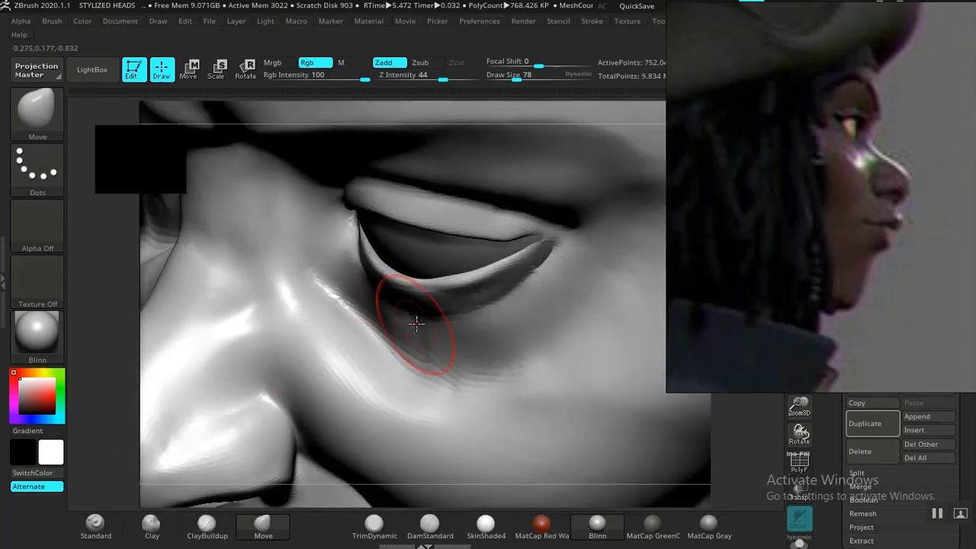
click(204, 523)
drag(353, 302, 392, 350)
mouse_move(376, 316)
mouse_down()
mouse_move(423, 335)
mouse_move(567, 287)
mouse_up()
mouse_move(552, 322)
mouse_down()
mouse_move(457, 347)
mouse_move(385, 320)
mouse_move(339, 278)
mouse_move(412, 358)
mouse_move(460, 371)
mouse_up()
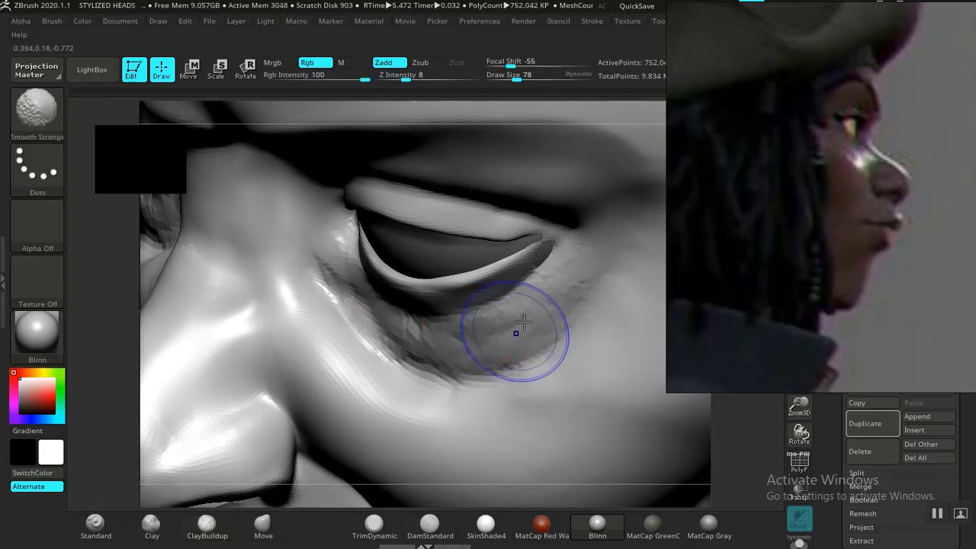
shift+drag(514, 331, 577, 278)
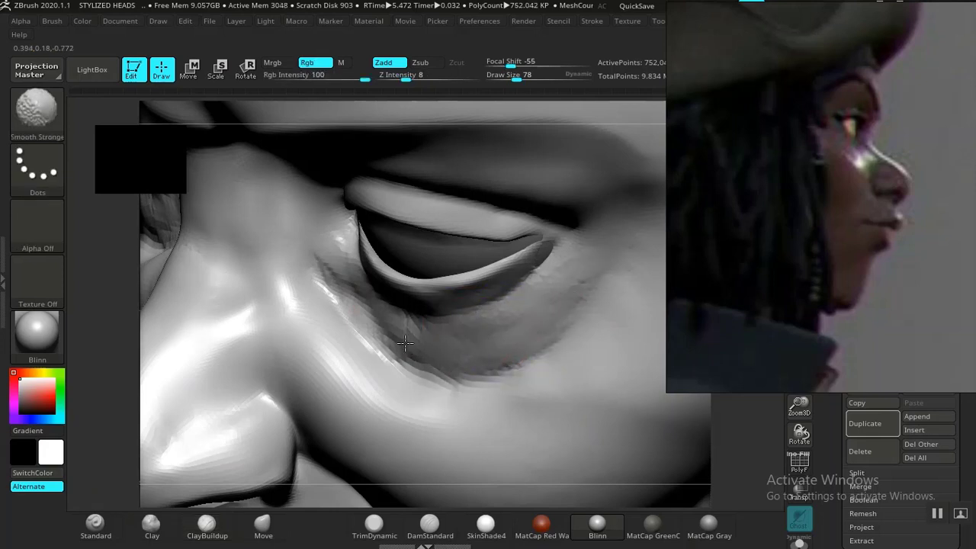
shift+drag(405, 344, 363, 302)
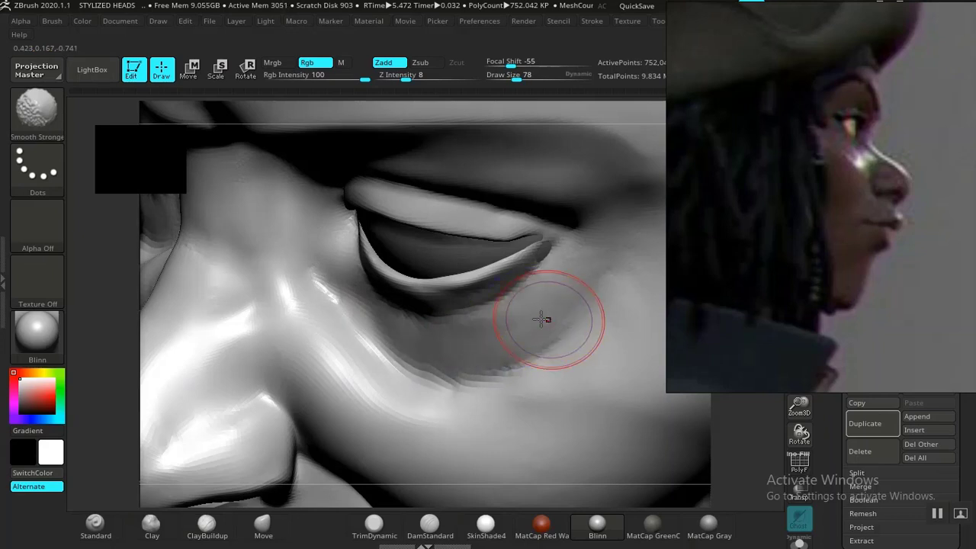
Carve a crease beneath the lower eyelid with DamStandard at Z Intensity 26 and Draw Size 78.
key(f)
mouse_move(605, 290)
mouse_down()
mouse_move(572, 297)
mouse_move(562, 318)
mouse_move(592, 429)
mouse_move(601, 338)
mouse_move(584, 431)
mouse_move(618, 454)
mouse_move(651, 414)
mouse_move(651, 397)
mouse_move(650, 424)
mouse_move(668, 425)
mouse_up()
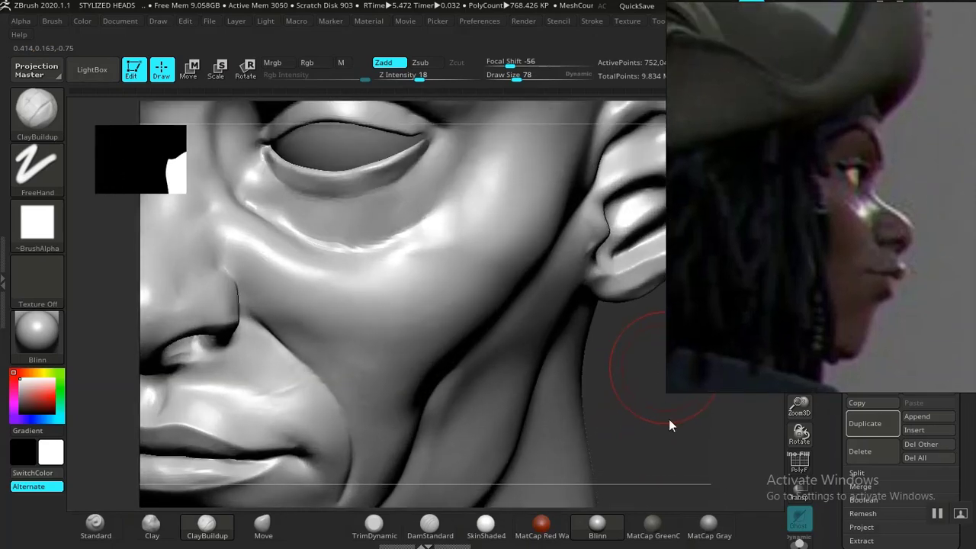
mouse_move(638, 394)
mouse_down()
mouse_move(647, 388)
mouse_move(515, 509)
mouse_up()
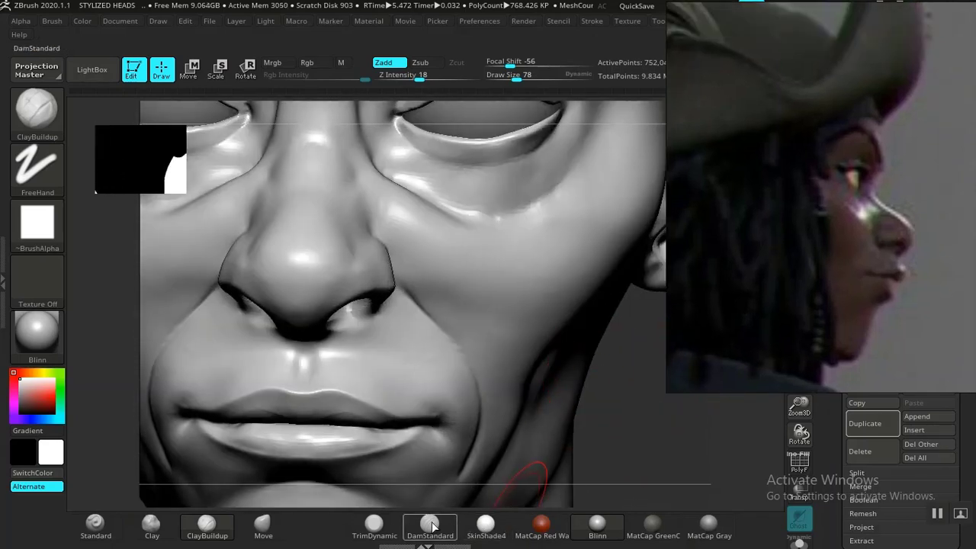
click(430, 522)
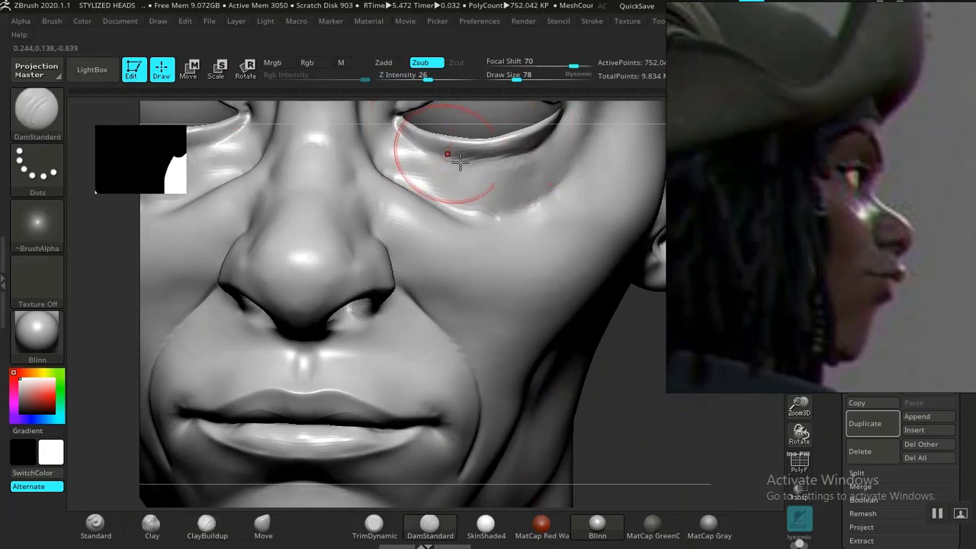
Adjust the underside of the chin in profile with the Move brush at Z Intensity 44 and Draw Size 78, and check the face from the front.
key(f)
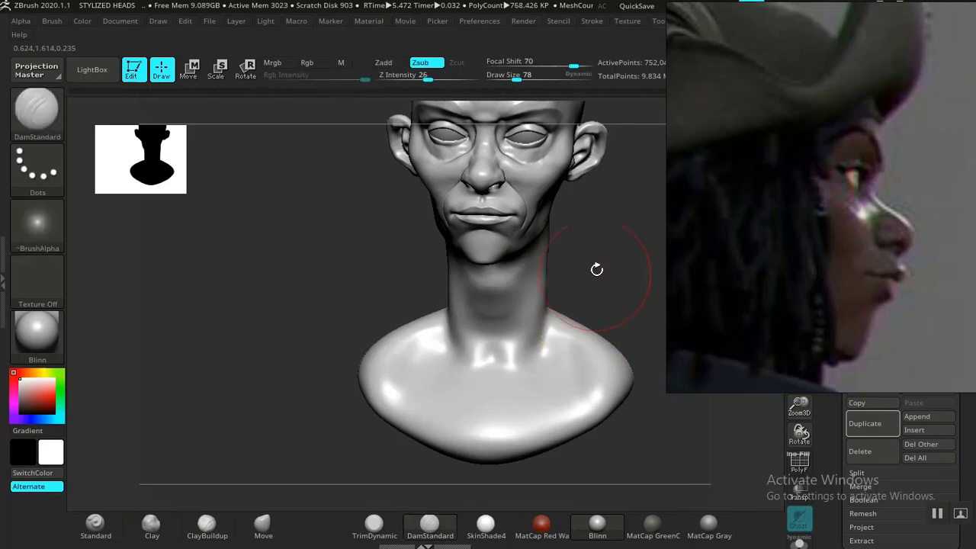
mouse_move(597, 268)
mouse_down()
mouse_move(529, 383)
mouse_move(549, 394)
mouse_move(592, 347)
mouse_move(614, 398)
mouse_move(405, 460)
mouse_move(579, 401)
mouse_move(567, 418)
mouse_move(531, 425)
mouse_move(542, 413)
mouse_move(501, 399)
mouse_up()
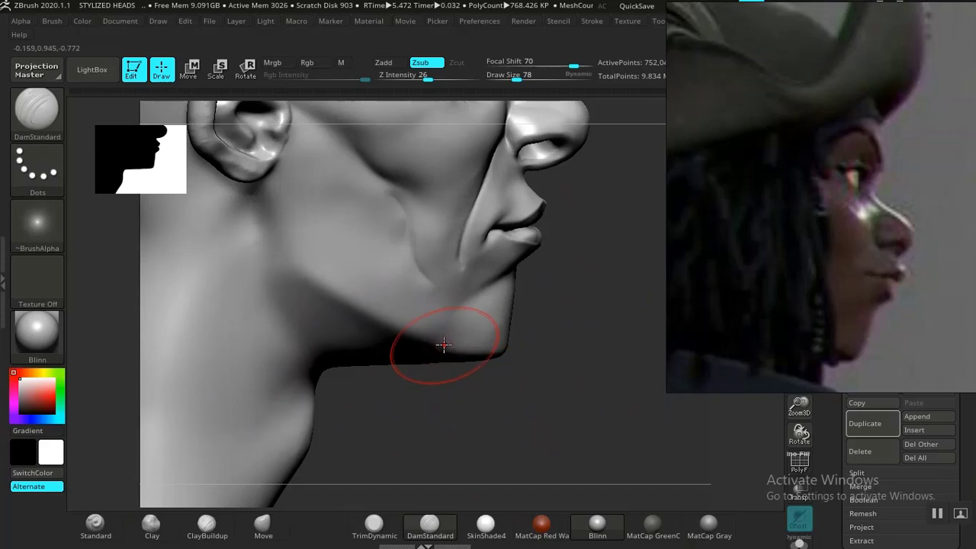
click(263, 524)
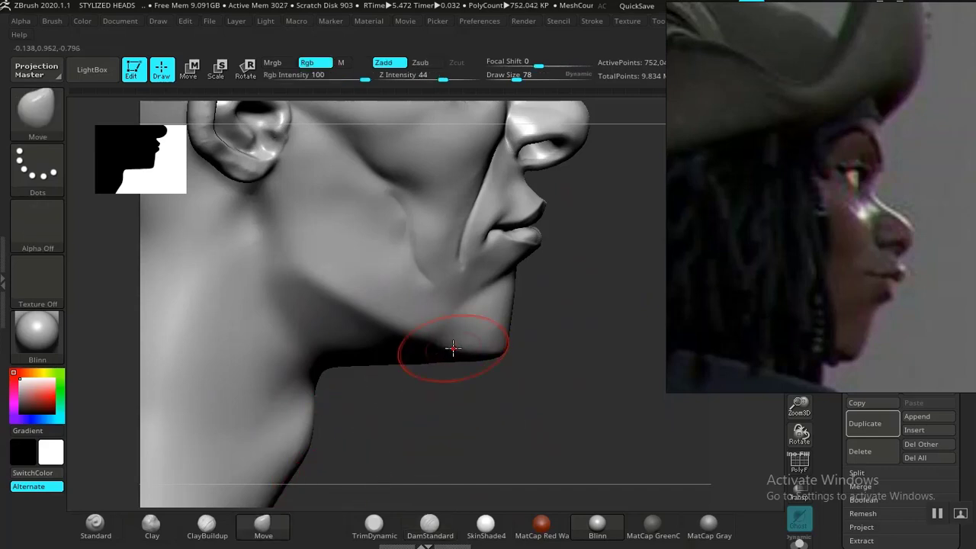
drag(547, 321, 555, 340)
alt+drag(615, 354, 496, 406)
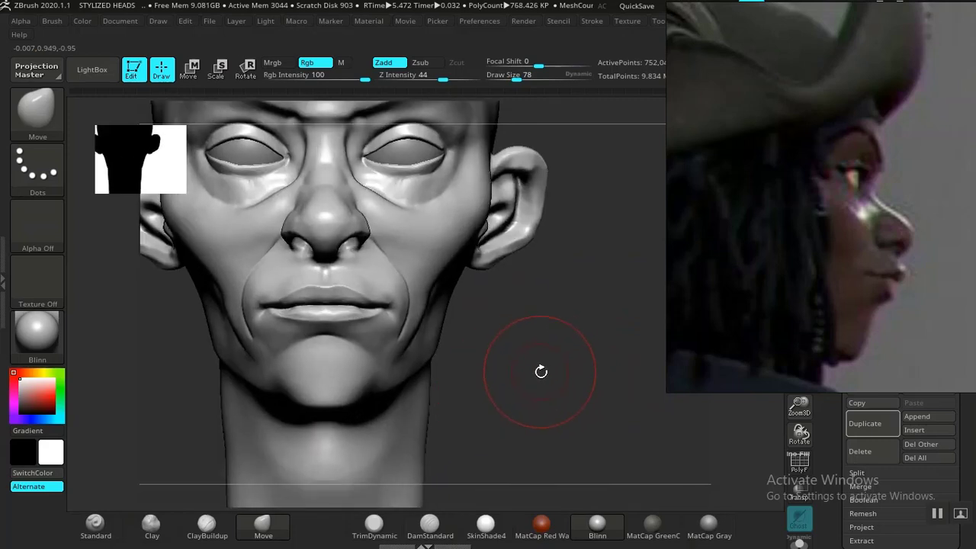
Mask the lower lip and chin with a lasso, and invert the mask so only that area can be sculpted.
mouse_move(540, 371)
alt+mouse_down()
mouse_move(558, 416)
mouse_move(612, 394)
mouse_move(583, 366)
mouse_move(620, 421)
alt+mouse_up()
mouse_move(629, 478)
alt+mouse_down()
mouse_move(629, 451)
mouse_move(587, 396)
mouse_move(381, 333)
alt+mouse_up()
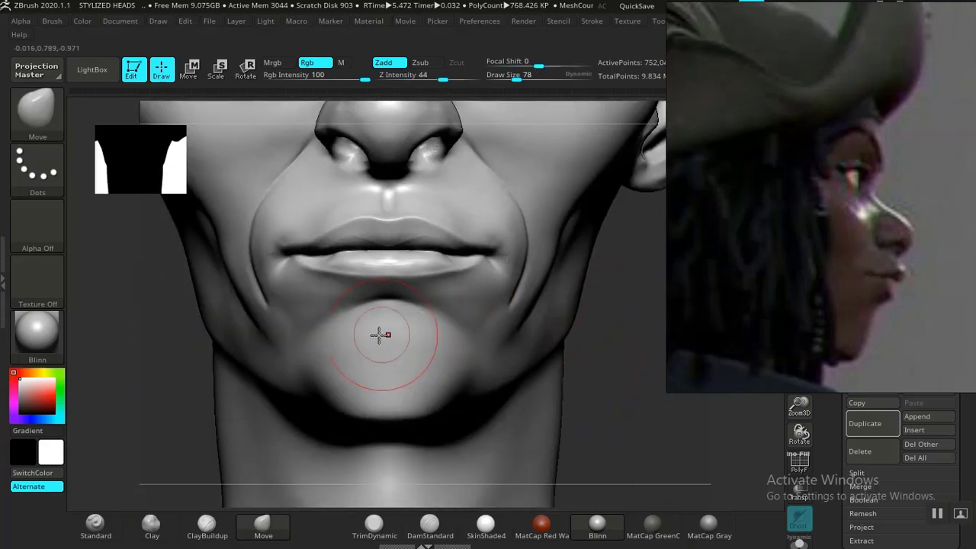
mouse_move(244, 255)
ctrl+mouse_down()
mouse_move(228, 320)
mouse_move(480, 429)
mouse_move(551, 281)
mouse_move(394, 246)
ctrl+mouse_up()
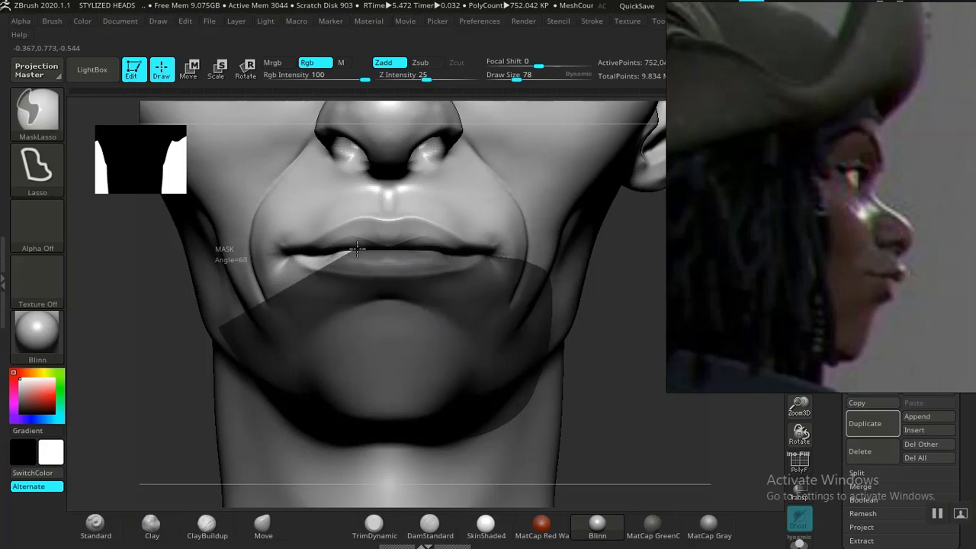
mouse_move(303, 252)
ctrl+mouse_down()
mouse_move(228, 316)
mouse_move(233, 274)
ctrl+mouse_up()
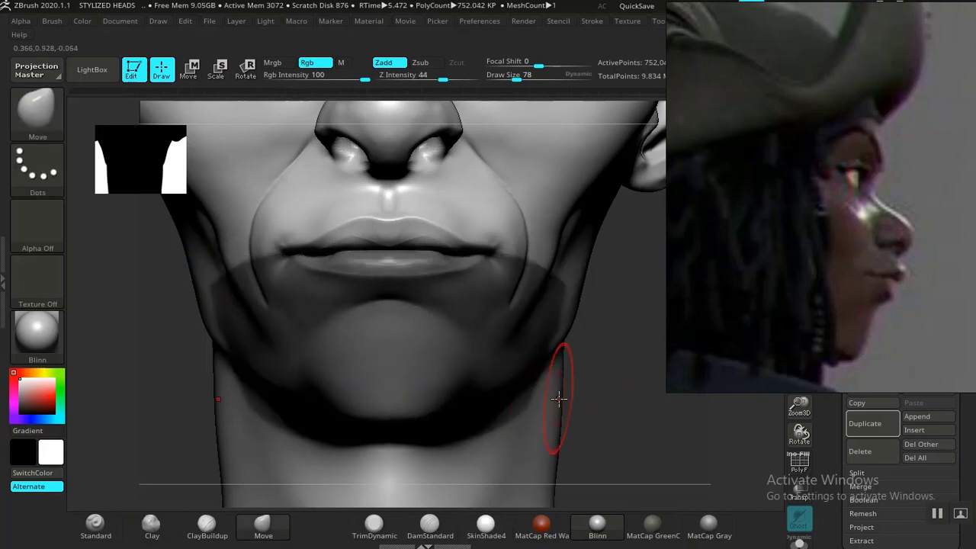
ctrl+click(613, 398)
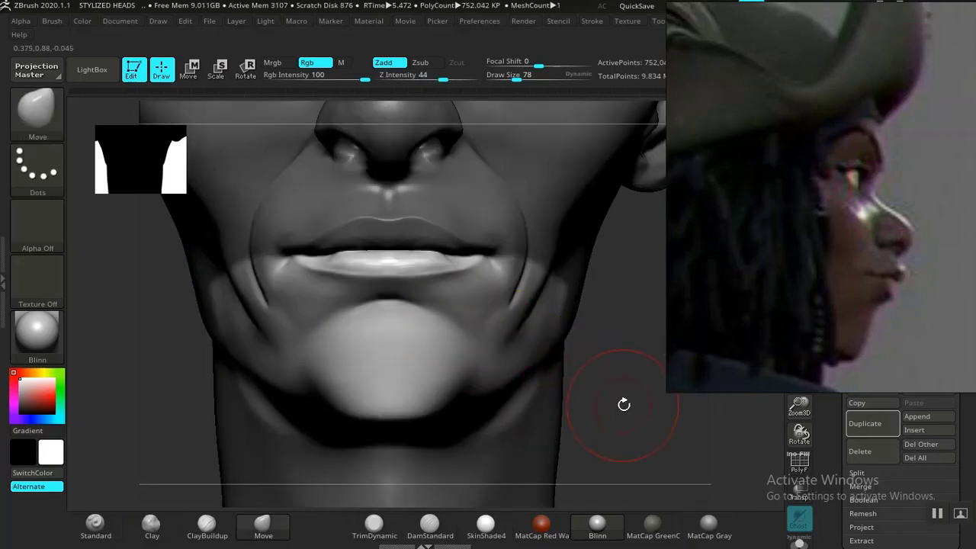
Build up the lower lip's upper surface toward the mouth corner with ClayBuildup at Z Intensity 18 and Draw Size 78.
mouse_move(637, 404)
mouse_down()
mouse_move(664, 405)
mouse_move(575, 383)
mouse_move(572, 429)
mouse_move(586, 327)
mouse_move(551, 368)
mouse_move(566, 420)
mouse_move(549, 381)
mouse_up()
click(206, 524)
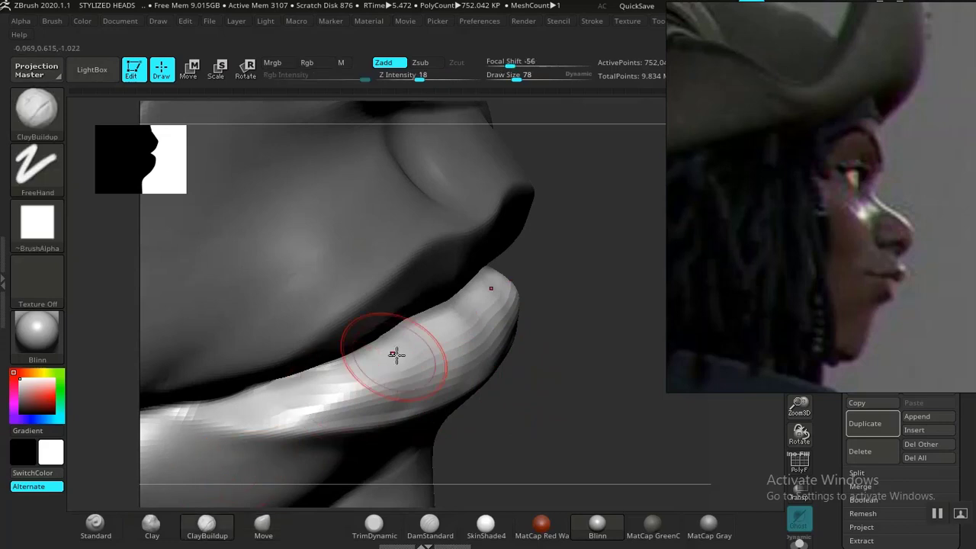
mouse_move(390, 347)
mouse_down()
mouse_move(327, 383)
mouse_move(245, 397)
mouse_move(365, 386)
mouse_up()
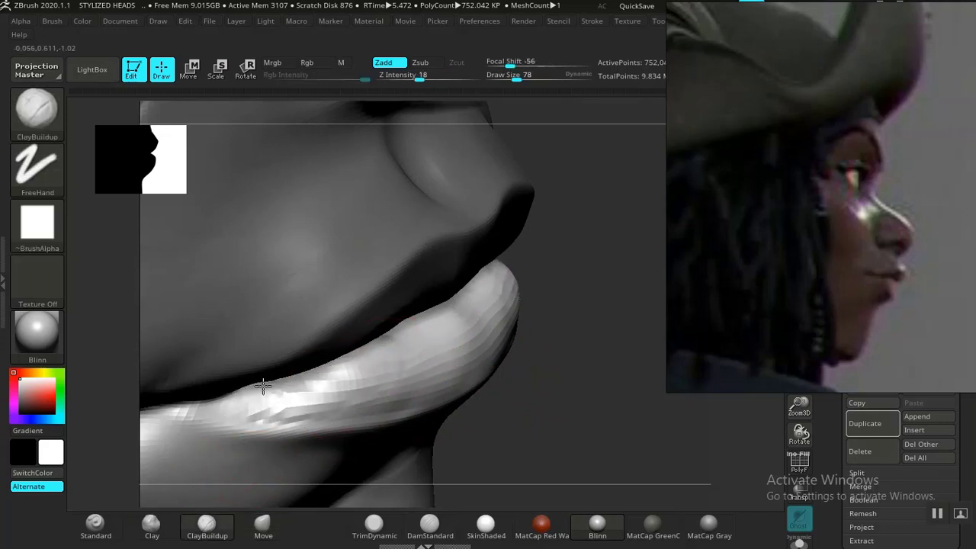
mouse_move(263, 387)
mouse_down()
mouse_move(344, 392)
mouse_move(292, 386)
mouse_up()
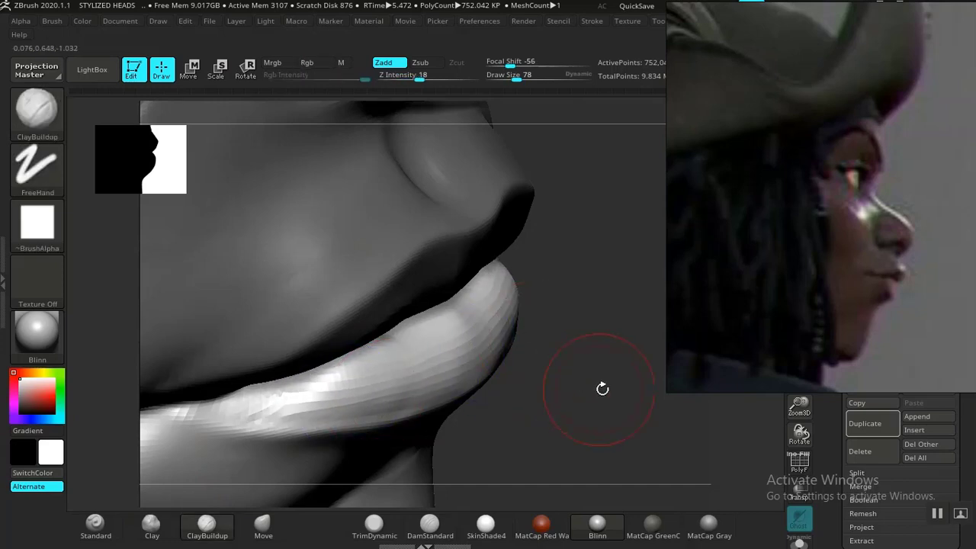
Add ClayBuildup volume to the side lobe along the lower lip's upper edge, and smooth it at Z Intensity 8.
alt+drag(602, 388, 570, 310)
drag(641, 399, 709, 431)
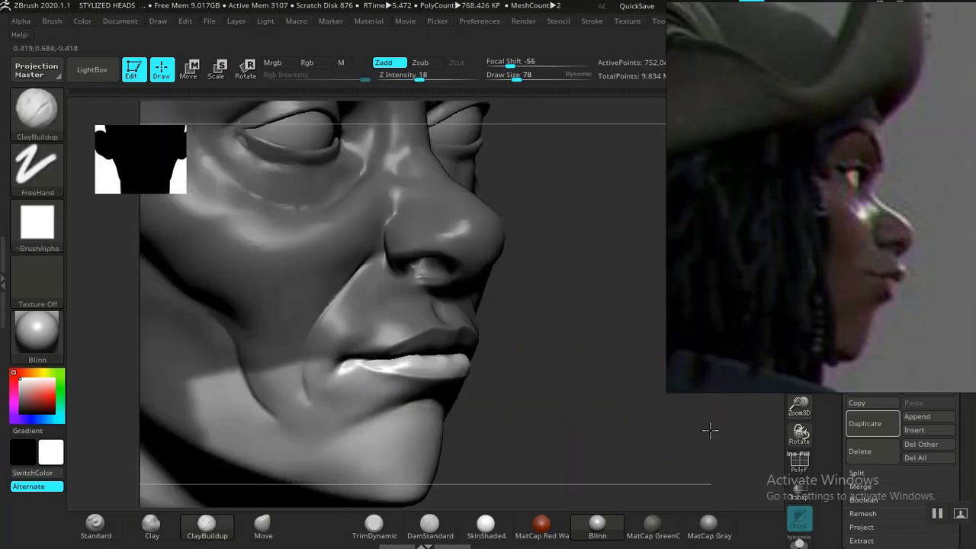
alt+drag(616, 414, 639, 424)
drag(662, 479, 721, 466)
click(302, 338)
drag(577, 330, 568, 364)
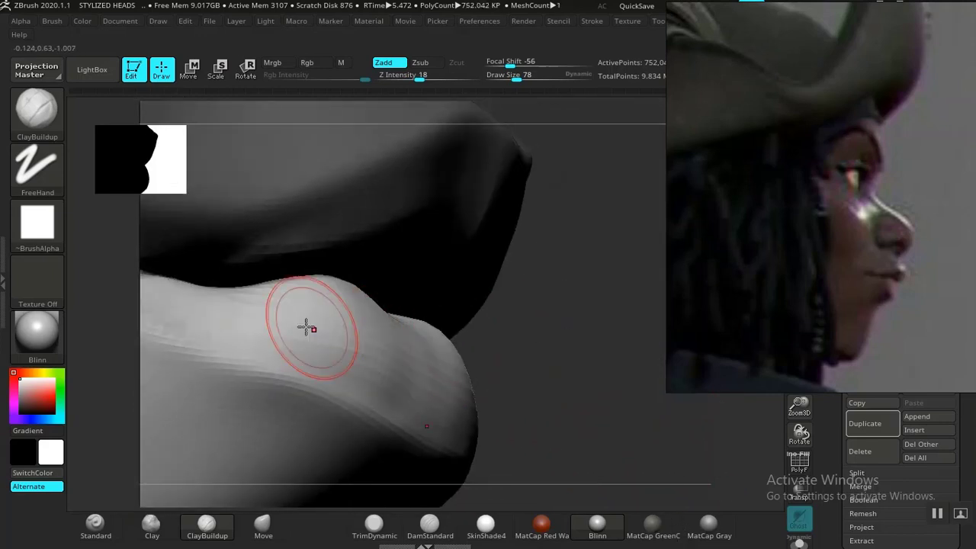
mouse_move(305, 309)
mouse_down()
mouse_move(251, 297)
mouse_move(276, 316)
mouse_move(285, 294)
mouse_up()
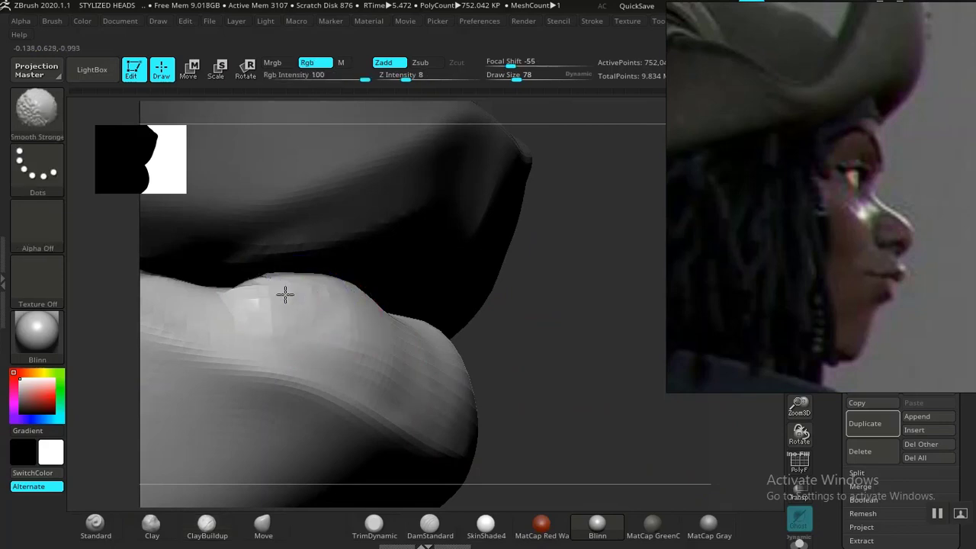
mouse_move(449, 255)
mouse_down()
mouse_move(541, 349)
mouse_move(505, 374)
mouse_up()
drag(655, 443, 289, 408)
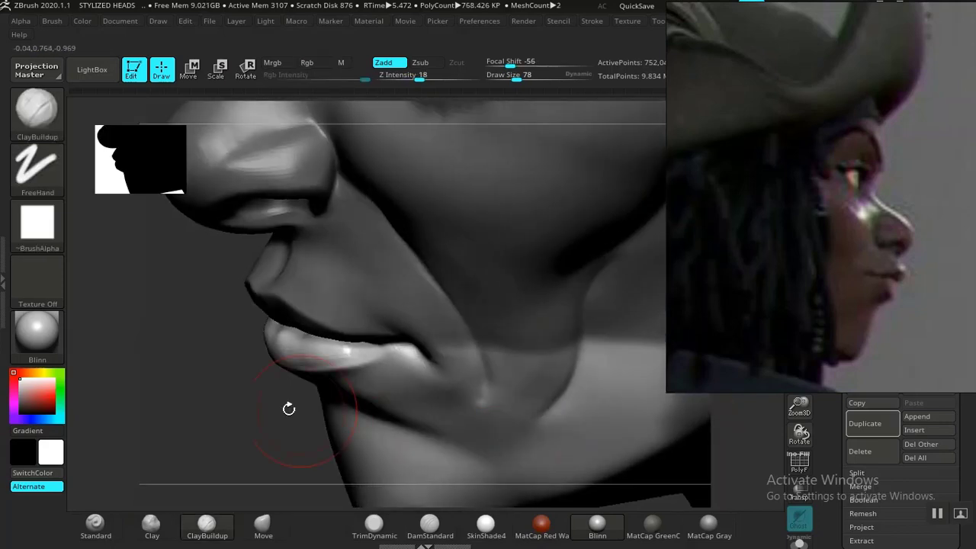
Smooth the rough patch on the side of the lower lip, and refine it with the Clay brush at Z Intensity 50.
alt+drag(214, 412, 398, 405)
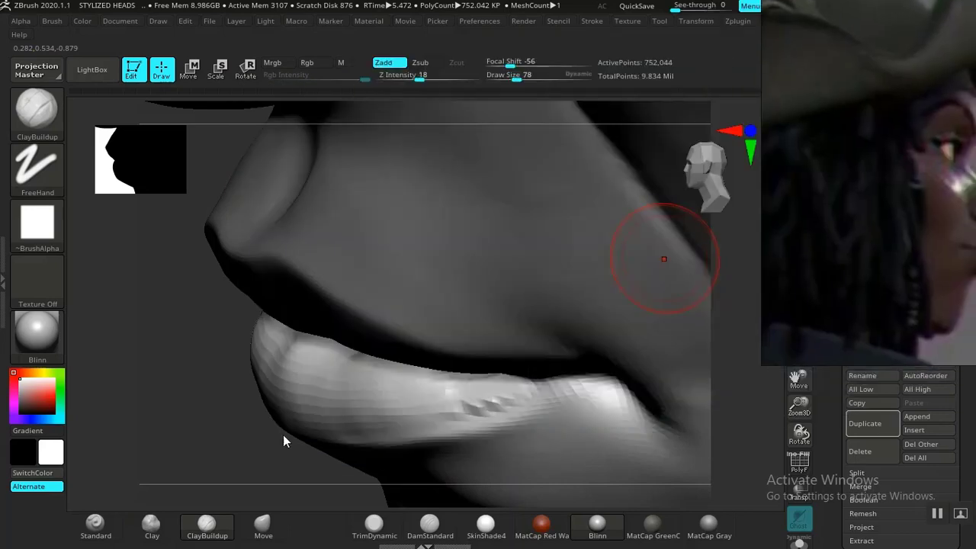
shift+drag(462, 403, 479, 396)
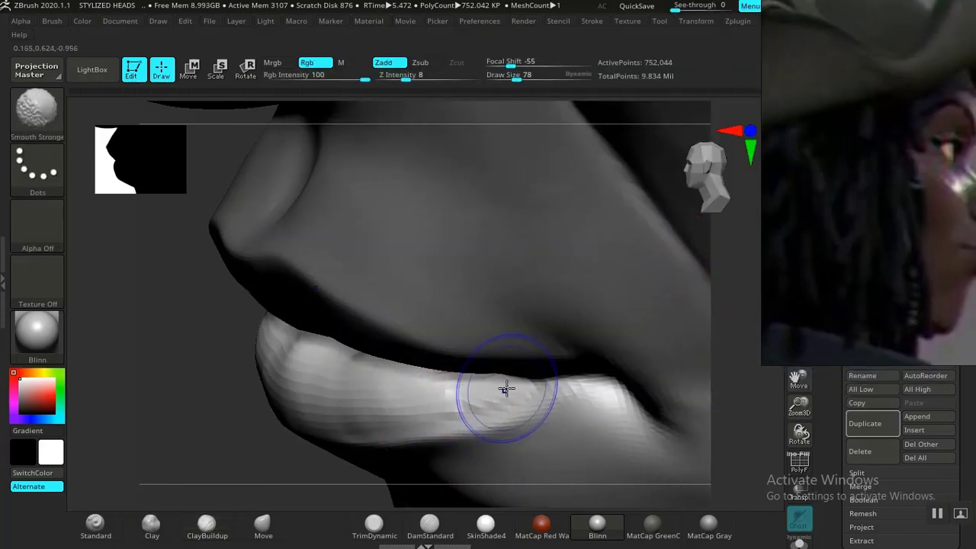
click(151, 523)
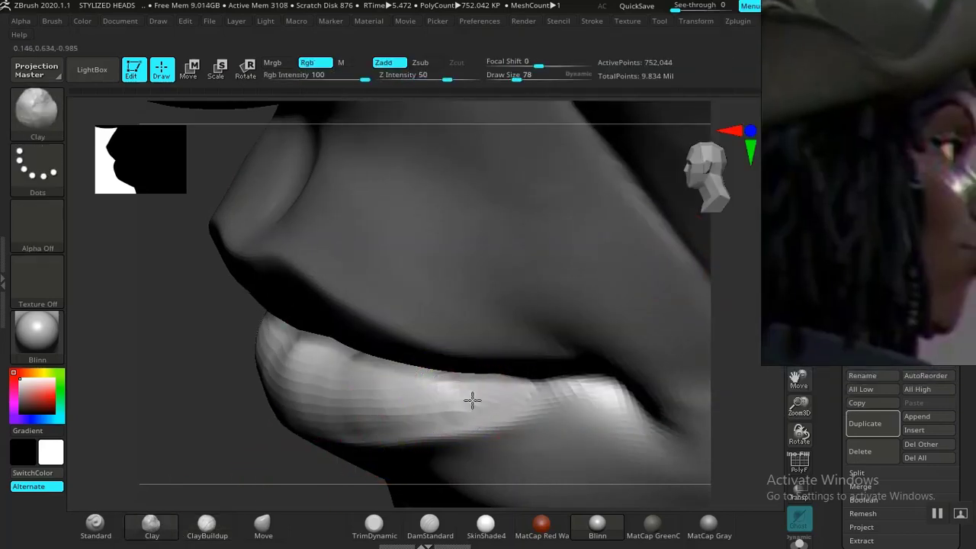
shift+drag(415, 393, 460, 398)
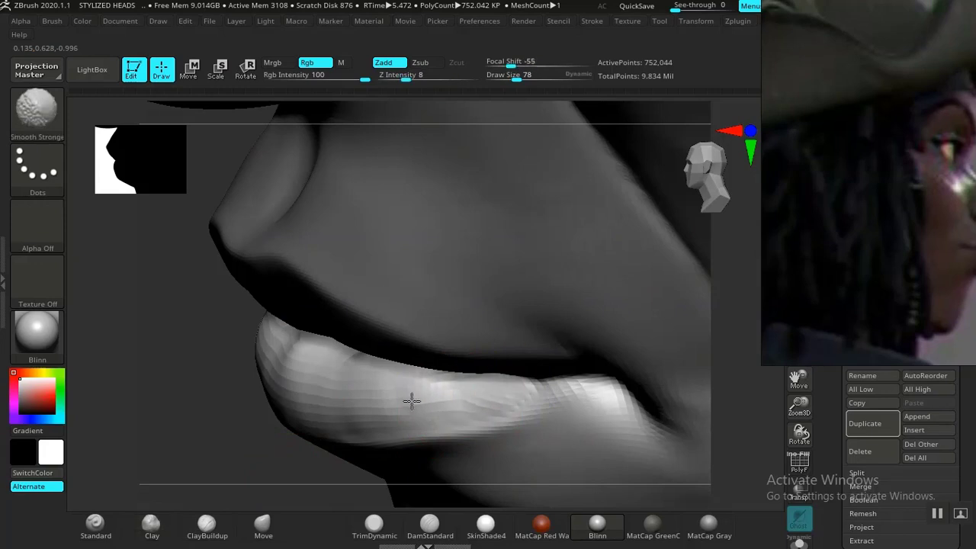
Reshape the dip in the lower lip's upper edge near the mouth corner with the Move brush at Z Intensity 44.
mouse_move(167, 298)
alt+mouse_down()
mouse_move(266, 379)
mouse_move(343, 374)
alt+mouse_up()
mouse_move(637, 397)
mouse_down()
mouse_move(605, 348)
mouse_move(702, 518)
mouse_move(635, 383)
mouse_move(617, 368)
mouse_move(653, 392)
mouse_move(663, 453)
mouse_move(468, 327)
mouse_up()
alt+drag(721, 393, 777, 428)
click(264, 526)
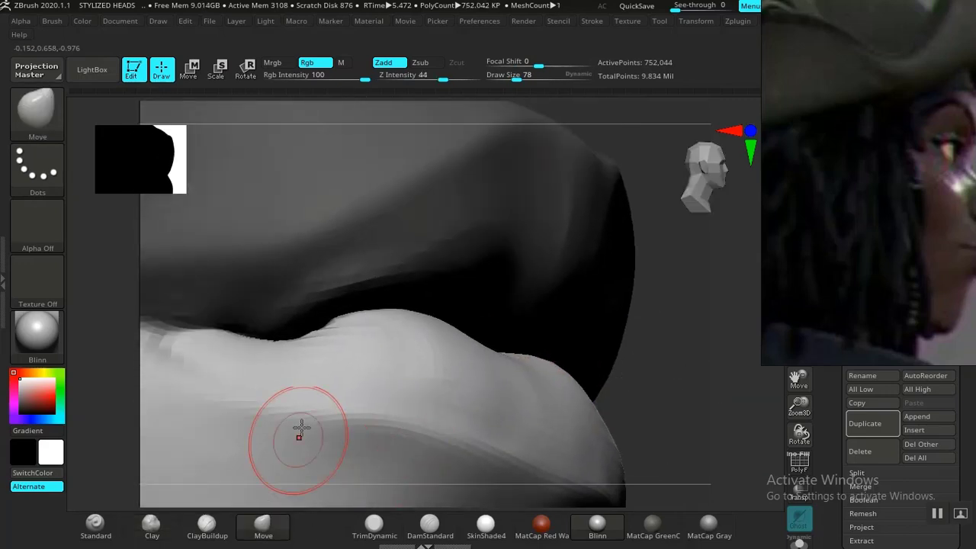
drag(317, 336, 323, 330)
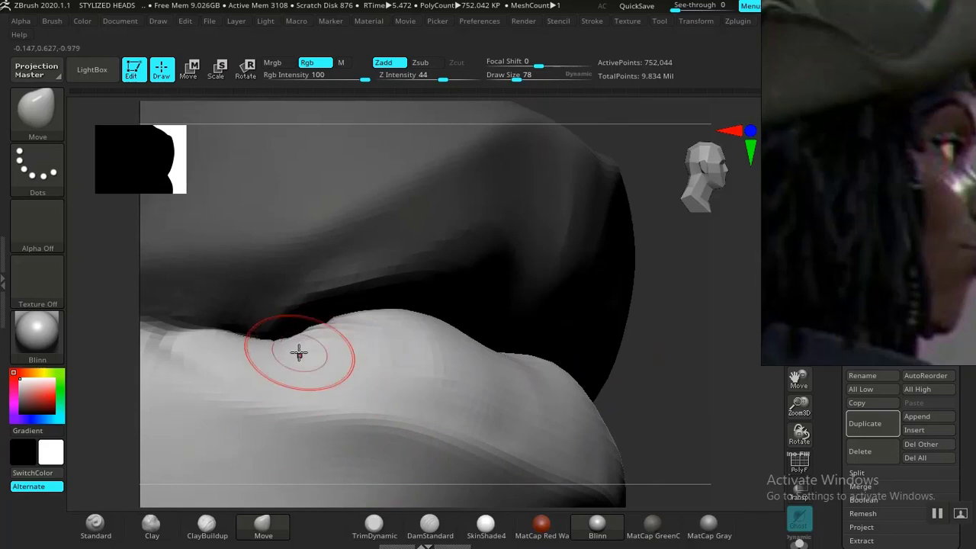
alt+drag(657, 368, 442, 153)
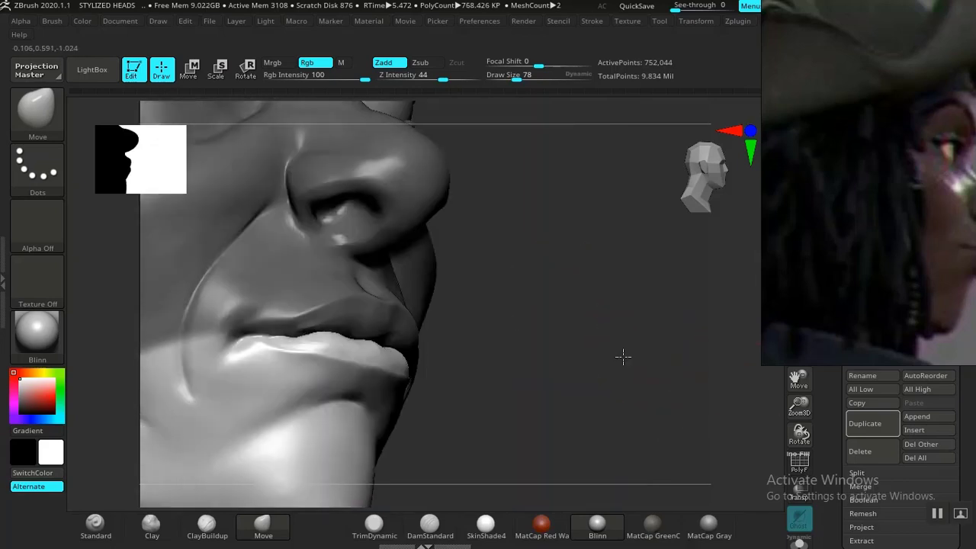
Build up the upper cheek beneath the under-eye crease with the Standard brush at Z Intensity 14, undoing and redoing strokes as needed.
shift+drag(623, 356, 607, 357)
mouse_move(688, 390)
alt+mouse_down()
mouse_move(569, 387)
mouse_move(621, 366)
mouse_move(638, 434)
mouse_move(656, 394)
mouse_move(625, 468)
mouse_move(615, 429)
mouse_move(648, 398)
mouse_move(606, 288)
mouse_move(625, 318)
mouse_move(447, 256)
alt+mouse_up()
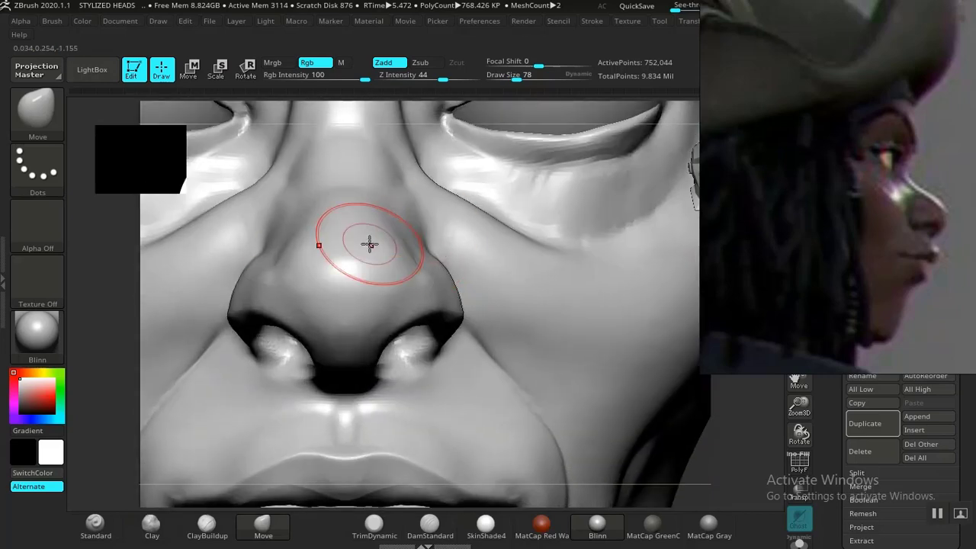
key(shift)
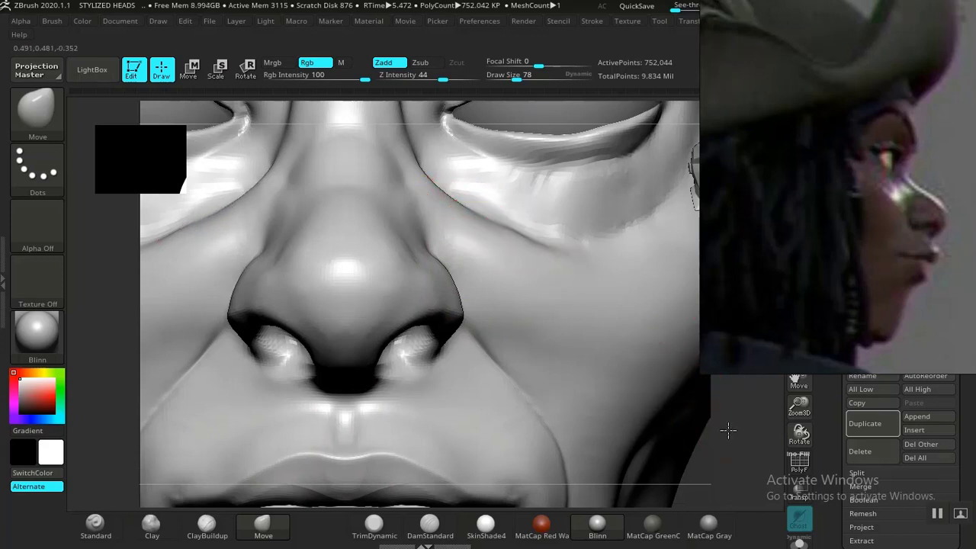
key(f)
mouse_move(534, 381)
mouse_down()
mouse_move(513, 374)
mouse_move(564, 349)
mouse_move(648, 405)
mouse_move(581, 424)
mouse_move(652, 437)
mouse_move(644, 381)
mouse_move(662, 405)
mouse_move(655, 415)
mouse_up()
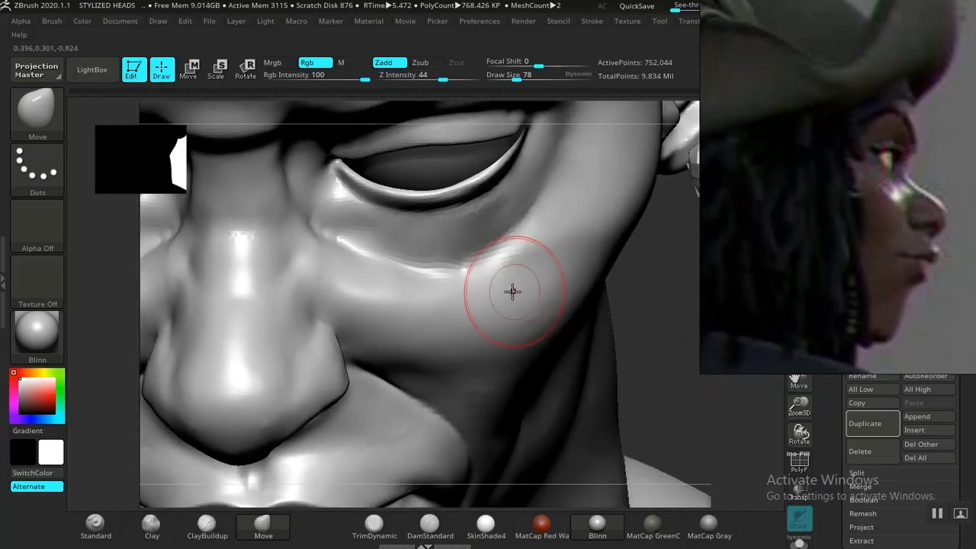
mouse_move(687, 323)
mouse_down()
mouse_move(689, 370)
mouse_move(480, 241)
mouse_up()
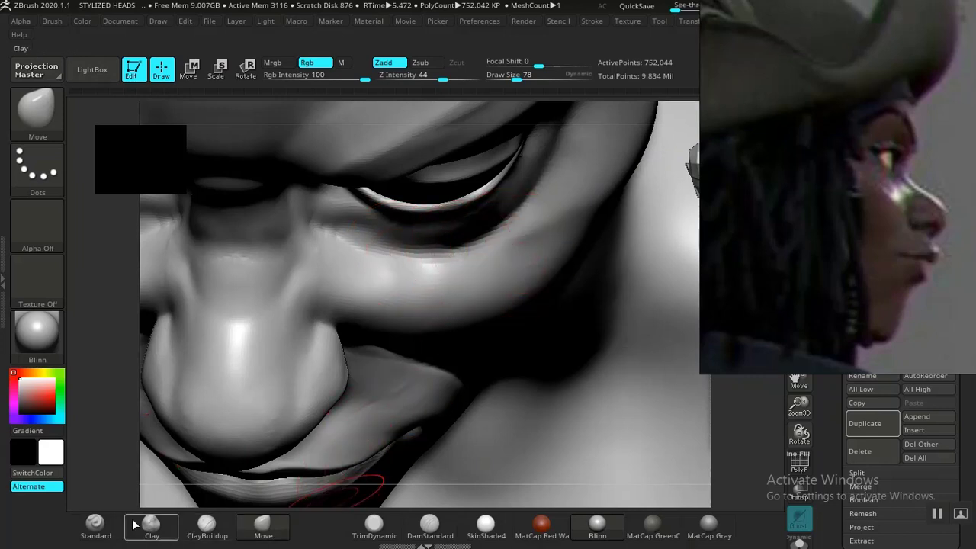
click(95, 525)
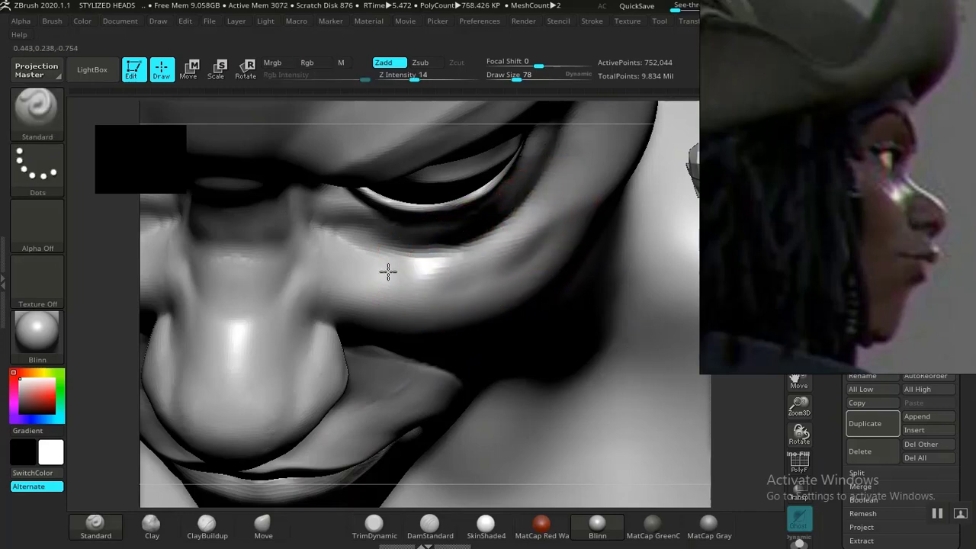
key(ctrl+z)
drag(455, 266, 359, 270)
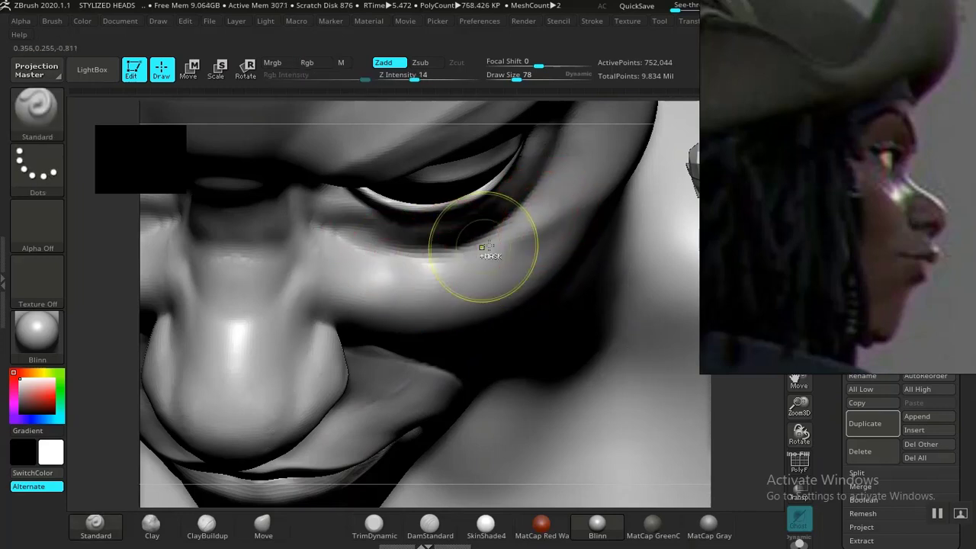
key(ctrl+z)
mouse_move(551, 217)
mouse_down()
mouse_move(496, 252)
mouse_move(385, 273)
mouse_up()
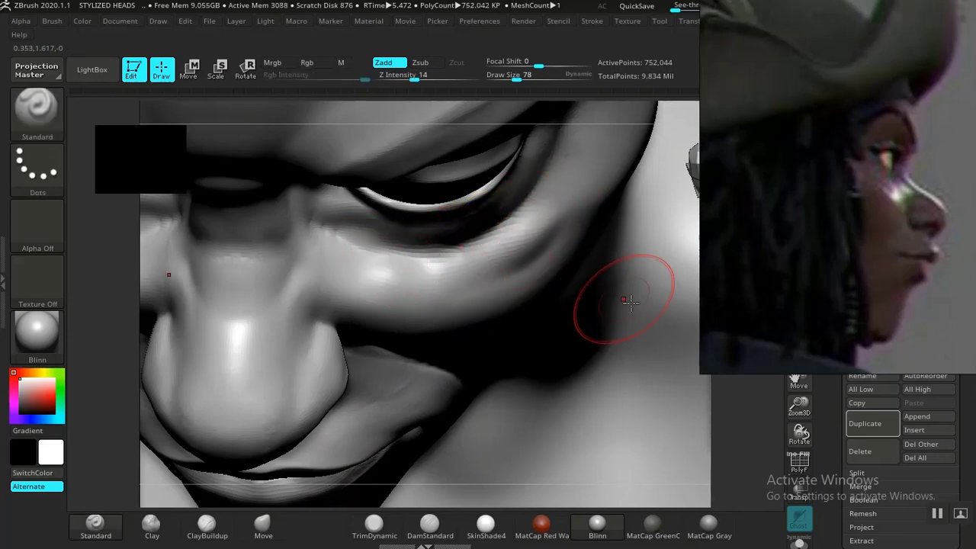
Carve a curved groove from beside the nose bridge across the cheek below the eye with DamStandard at Z Intensity 26, and smooth it.
drag(743, 400, 657, 209)
ctrl+right_drag(645, 381, 641, 414)
drag(641, 414, 582, 423)
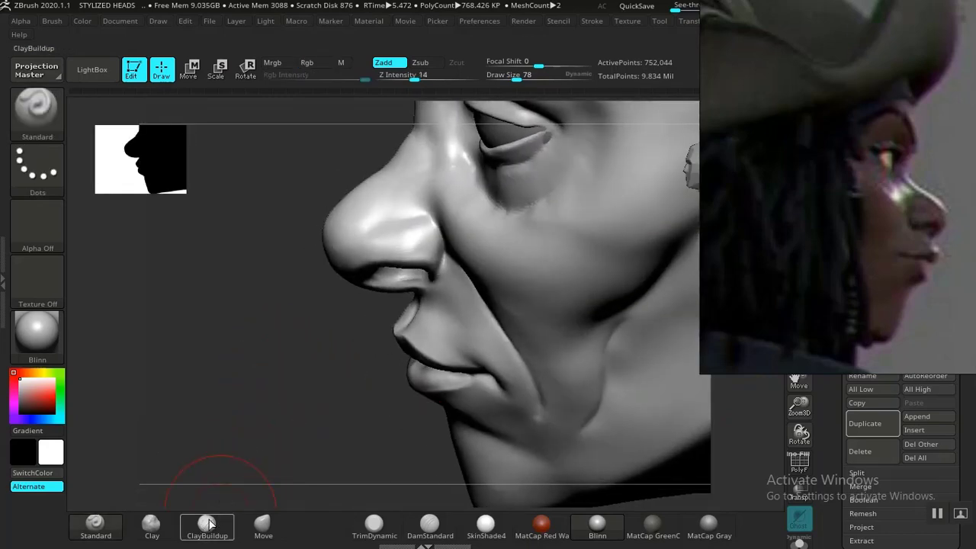
click(429, 524)
mouse_move(321, 447)
mouse_down()
mouse_move(264, 447)
mouse_move(347, 307)
mouse_up()
alt+drag(184, 448, 207, 542)
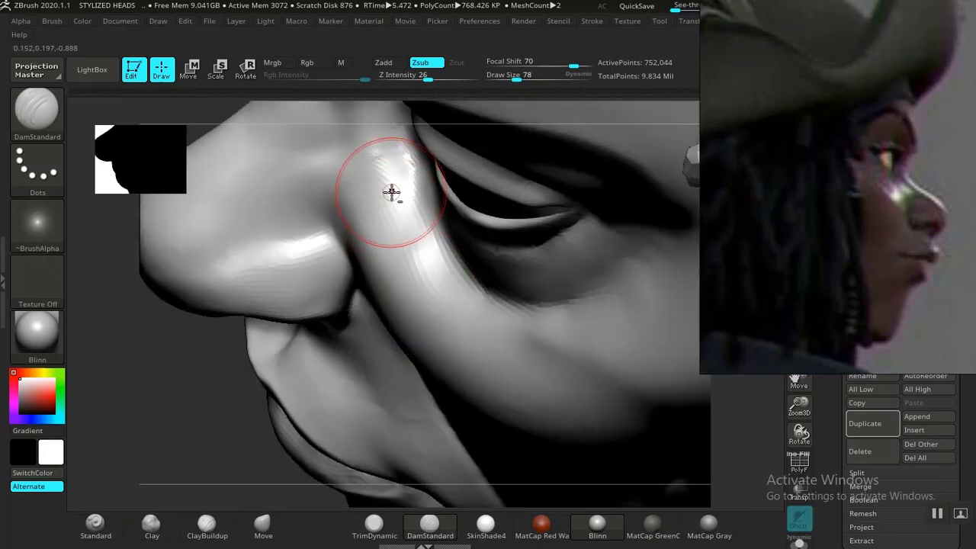
mouse_move(391, 189)
mouse_down()
mouse_move(402, 253)
mouse_move(442, 302)
mouse_move(507, 342)
mouse_move(562, 344)
mouse_up()
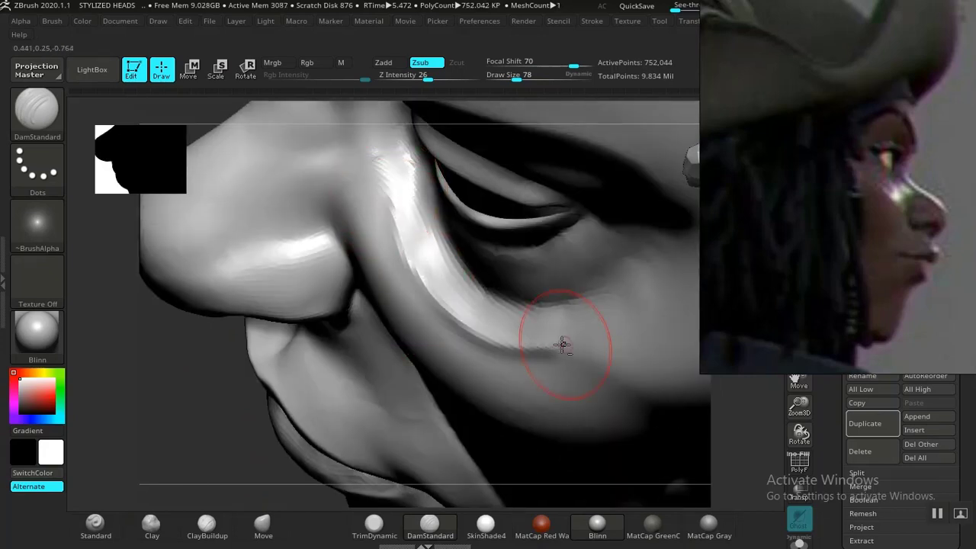
shift+drag(468, 331, 384, 230)
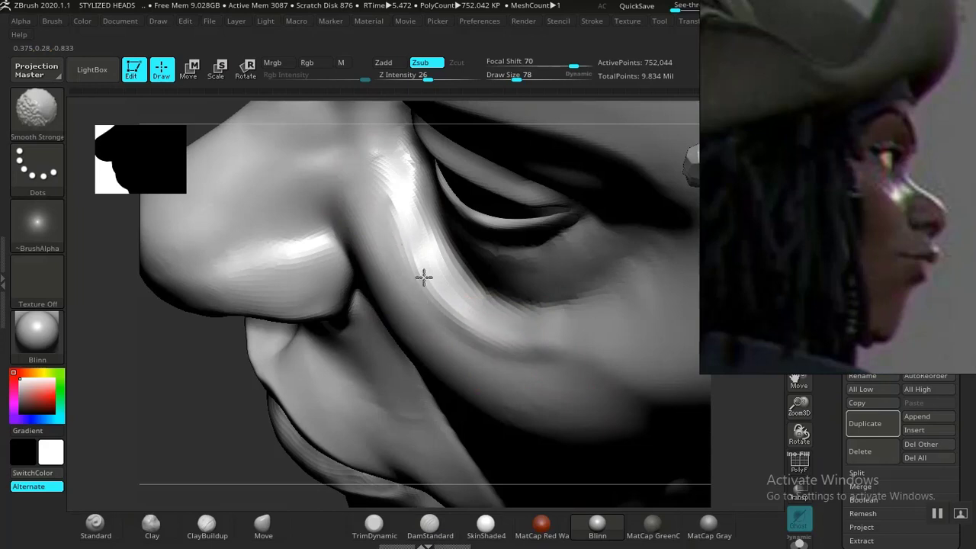
shift+drag(461, 332, 544, 343)
Frame the head, browse the character reference board, and place the front-facing head images beside the sculpt for comparison.
key(f)
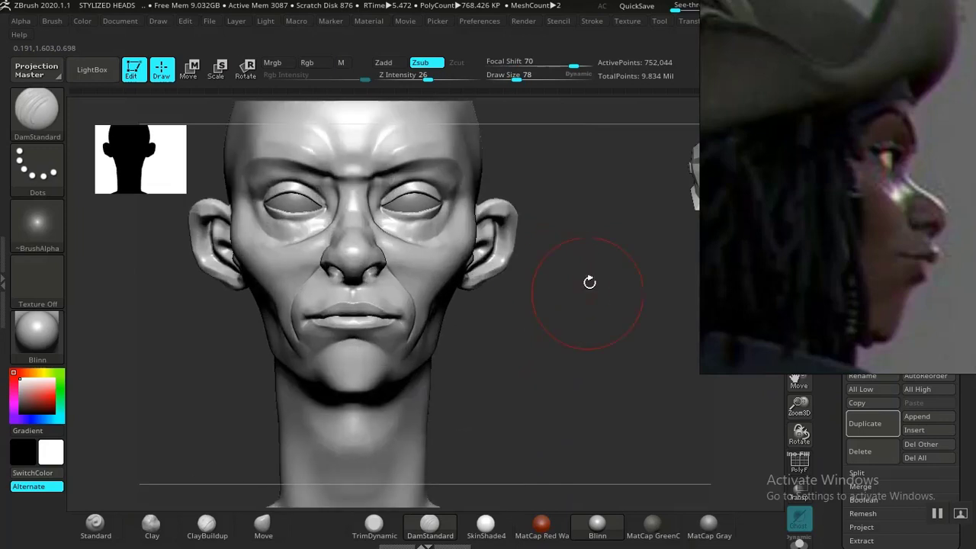
scroll(743, 217, down, 12)
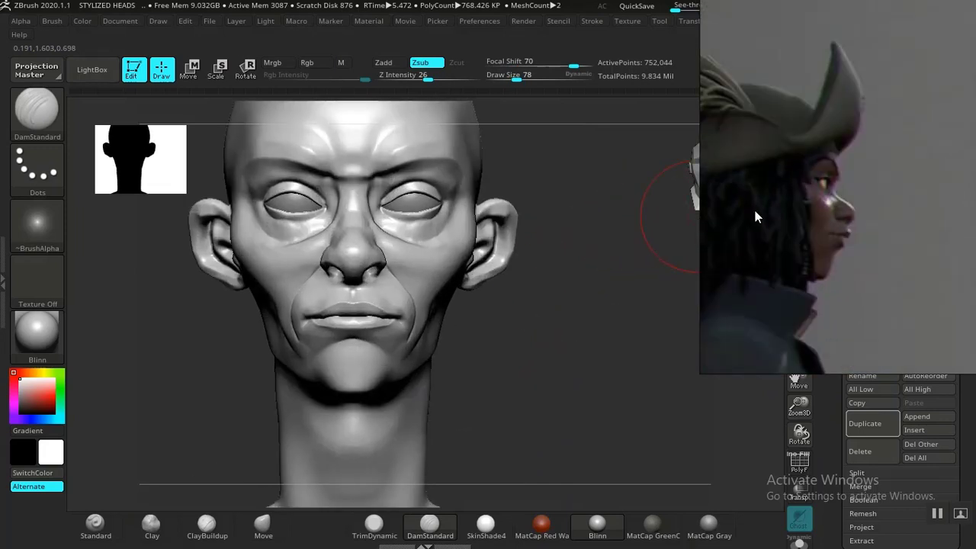
middle_drag(847, 221, 797, 305)
scroll(826, 273, down, 4)
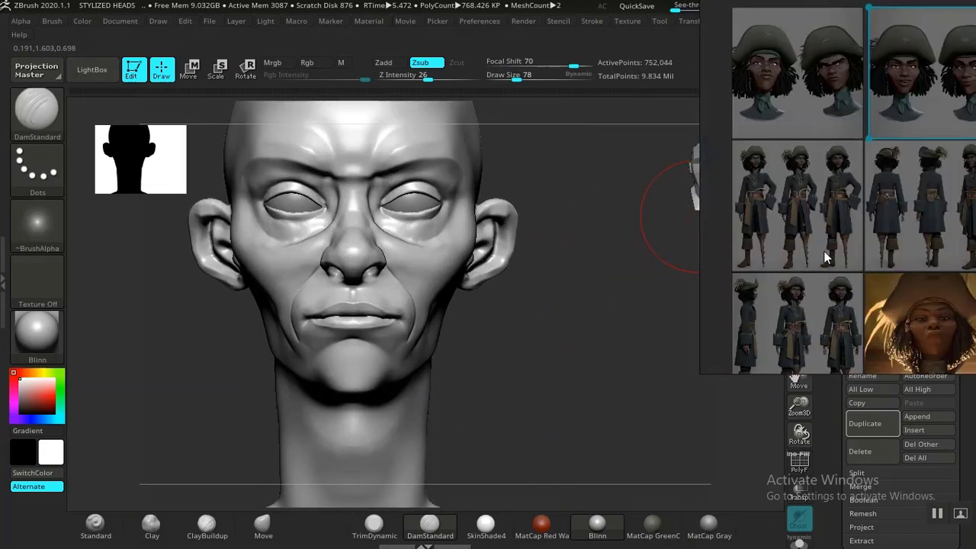
middle_drag(824, 232, 822, 287)
middle_drag(883, 183, 833, 208)
scroll(847, 210, up, 2)
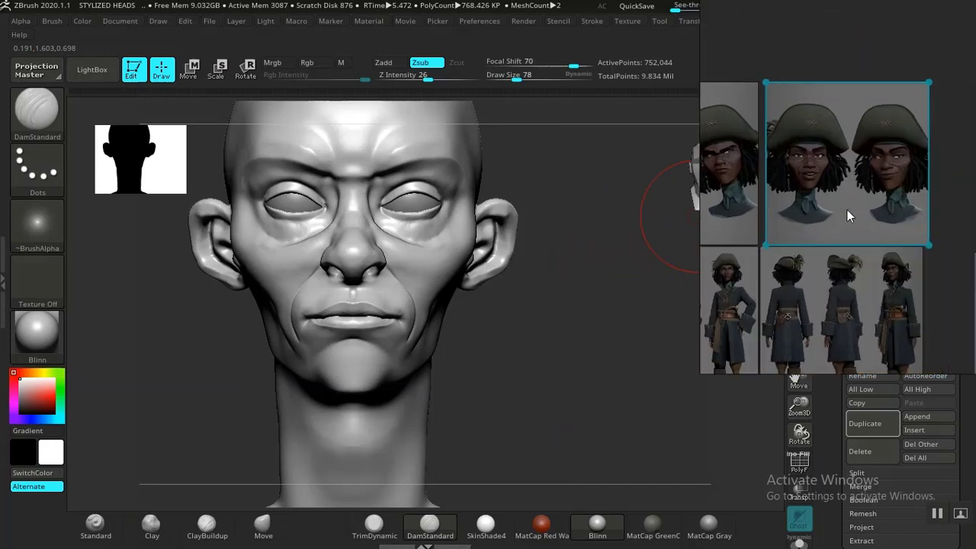
drag(884, 189, 233, 303)
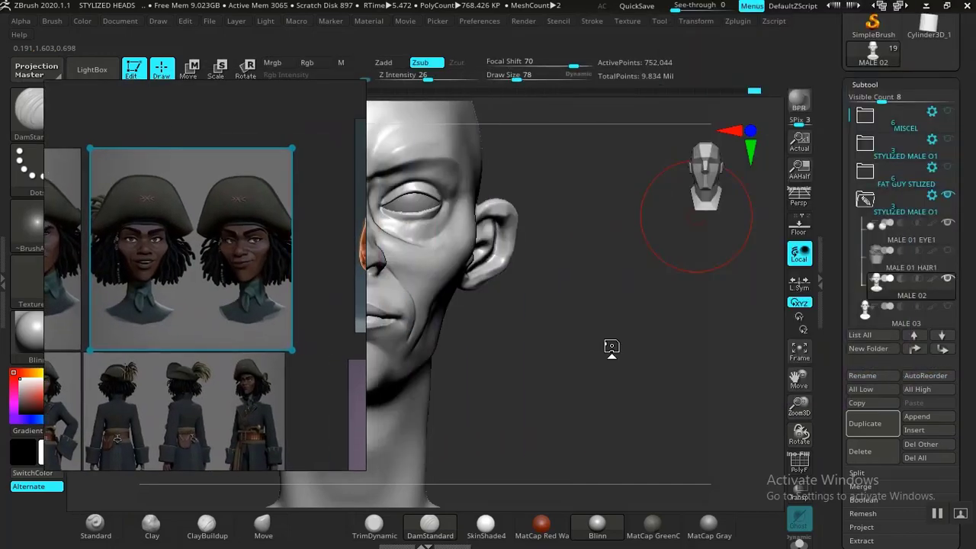
Open the head's Geometry settings, and save the project over the existing STYLIZED HEADS.ZPR file.
click(862, 83)
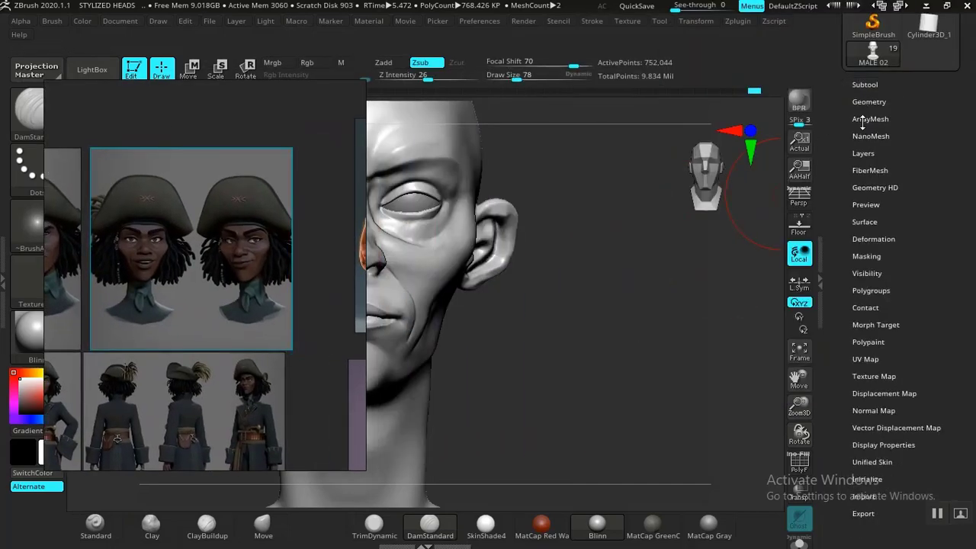
click(867, 101)
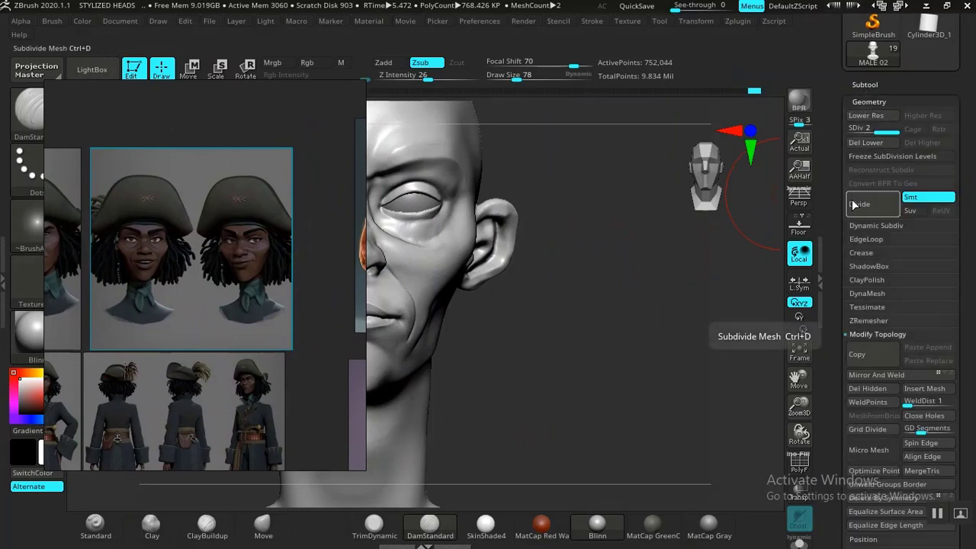
key(ctrl)
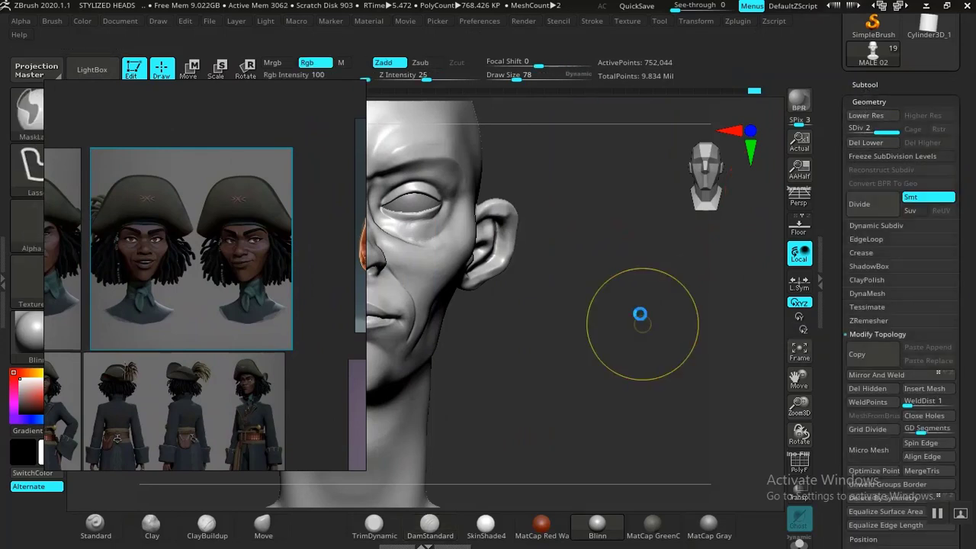
key(ctrl+s)
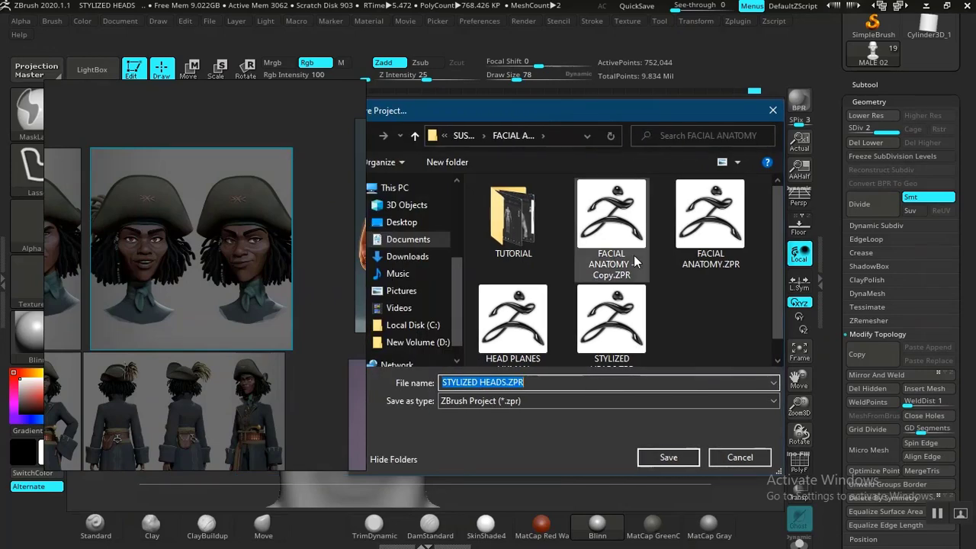
click(665, 457)
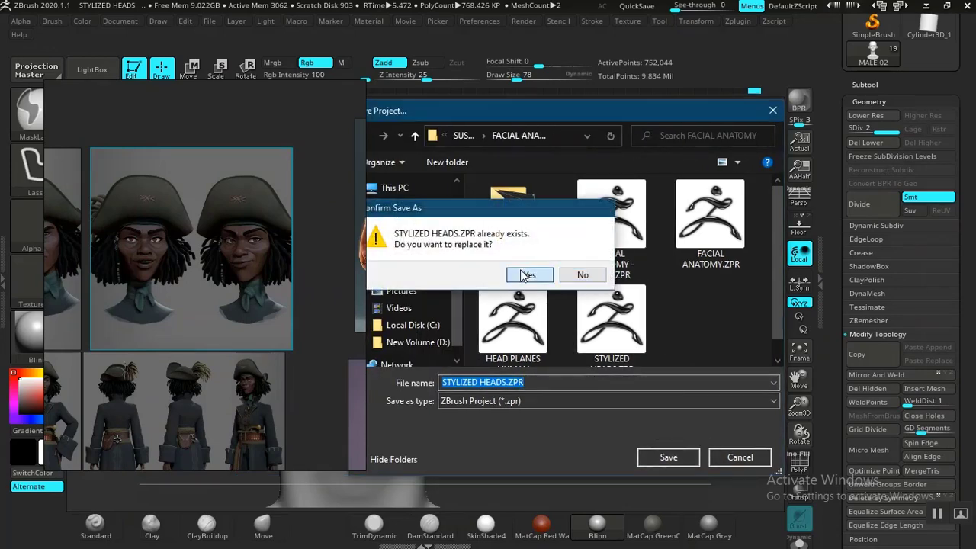
Save the project over the existing STYLIZED HEADS.ZPR file.
click(528, 275)
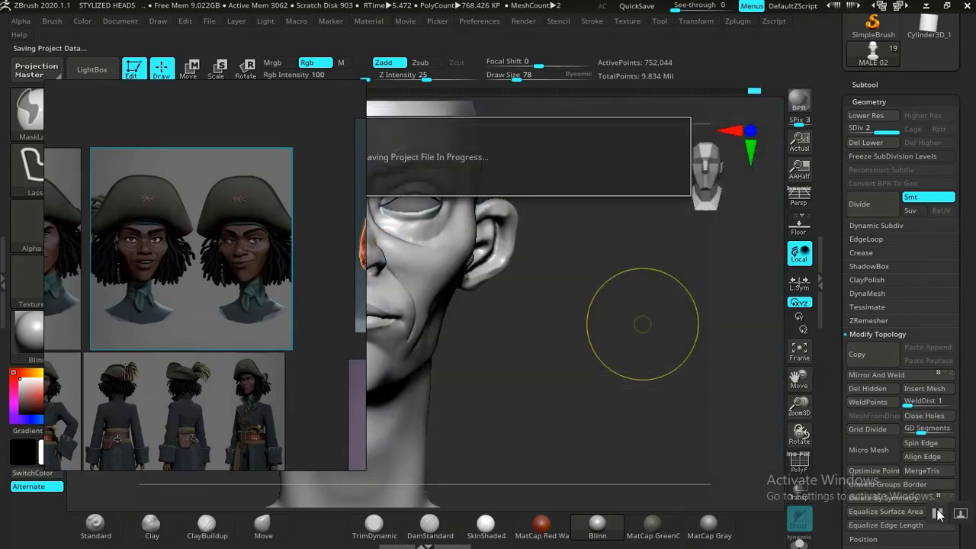
Duplicate the MALE 02 subtool and hide the original, leaving the copy visible.
click(863, 85)
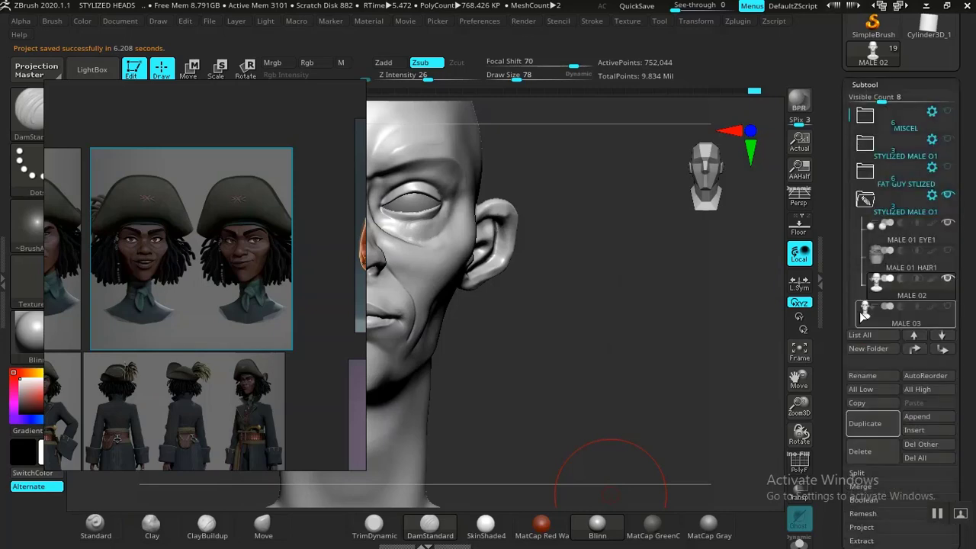
drag(828, 312, 832, 293)
click(859, 394)
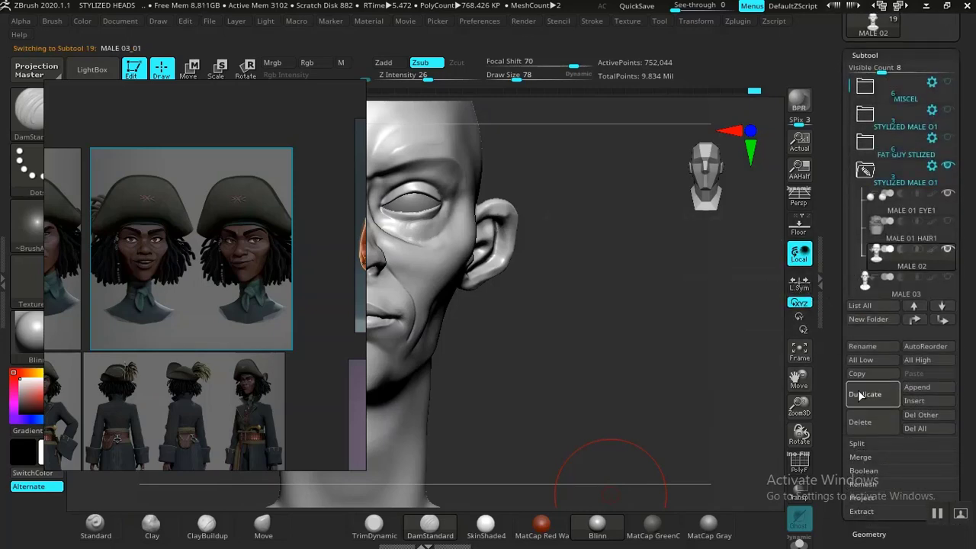
mouse_move(930, 249)
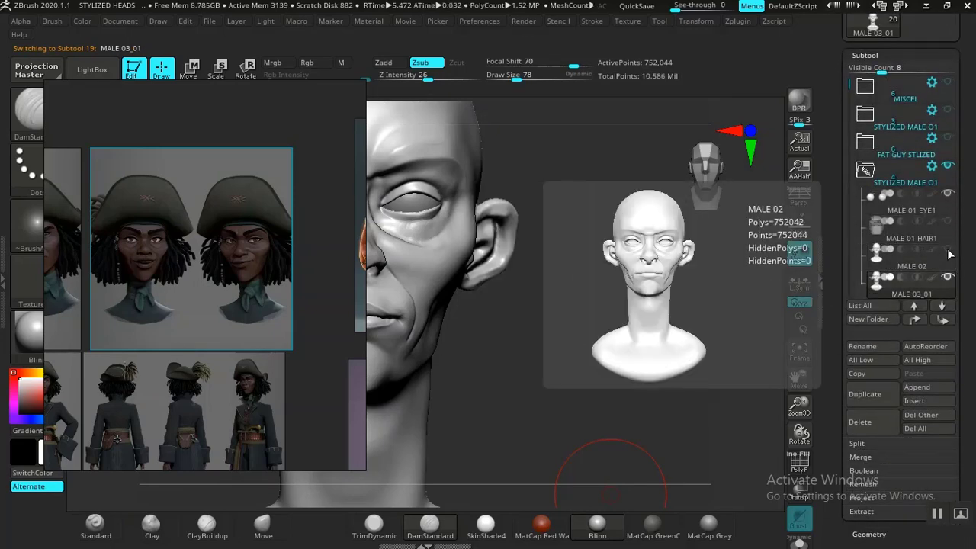
Subdivide the duplicated head to level 3 and smooth the outer cheek just beneath the eye bag.
click(863, 55)
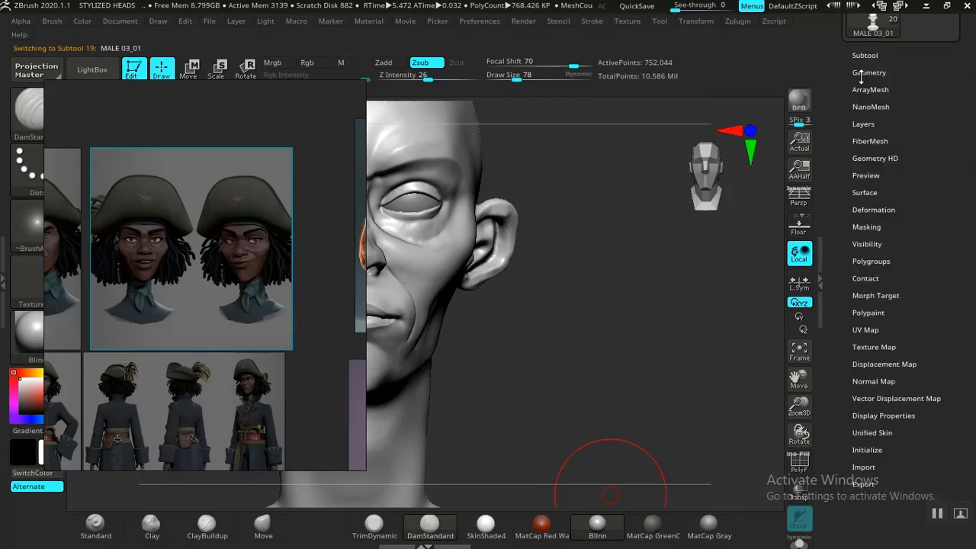
click(861, 72)
click(863, 181)
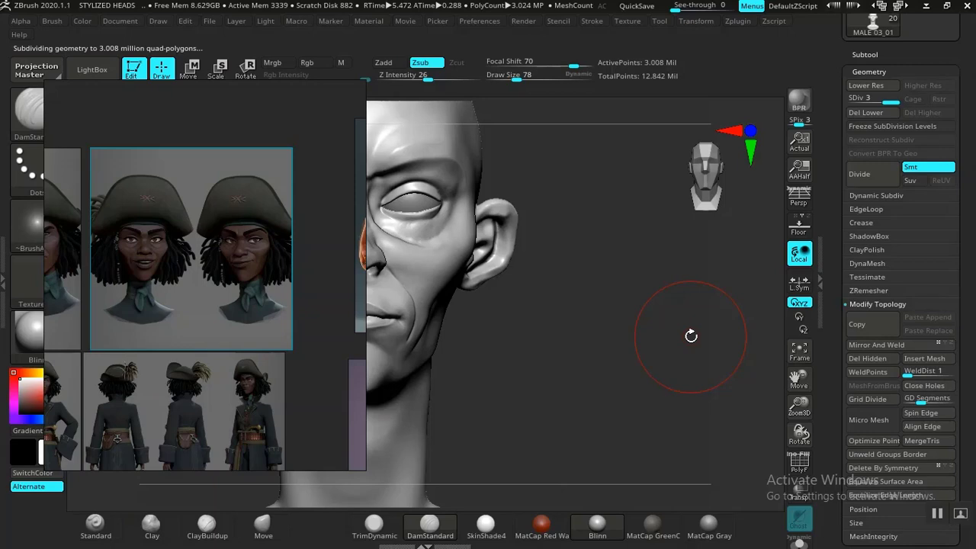
mouse_move(560, 375)
alt+mouse_down()
mouse_move(663, 391)
mouse_move(692, 430)
mouse_move(663, 418)
mouse_move(717, 493)
mouse_move(700, 481)
alt+mouse_up()
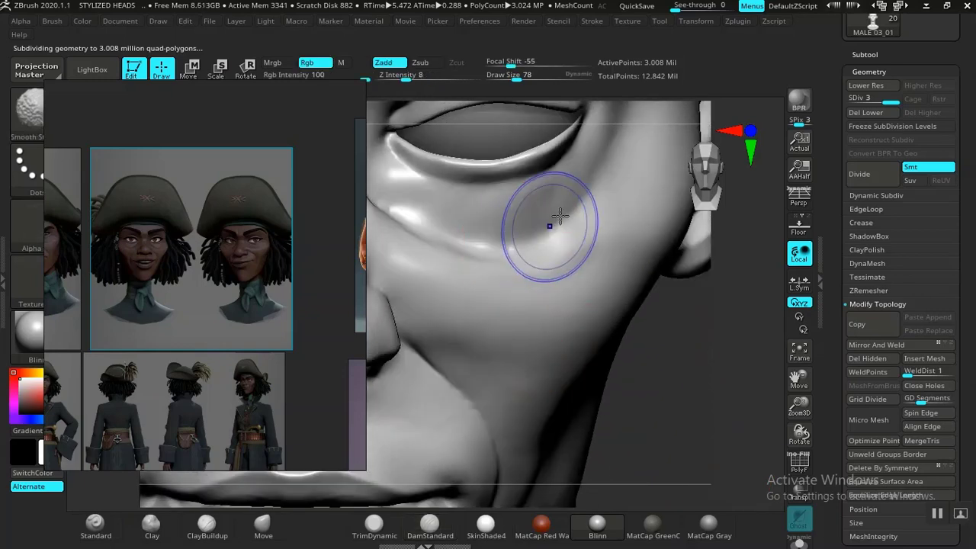
shift+drag(560, 216, 568, 191)
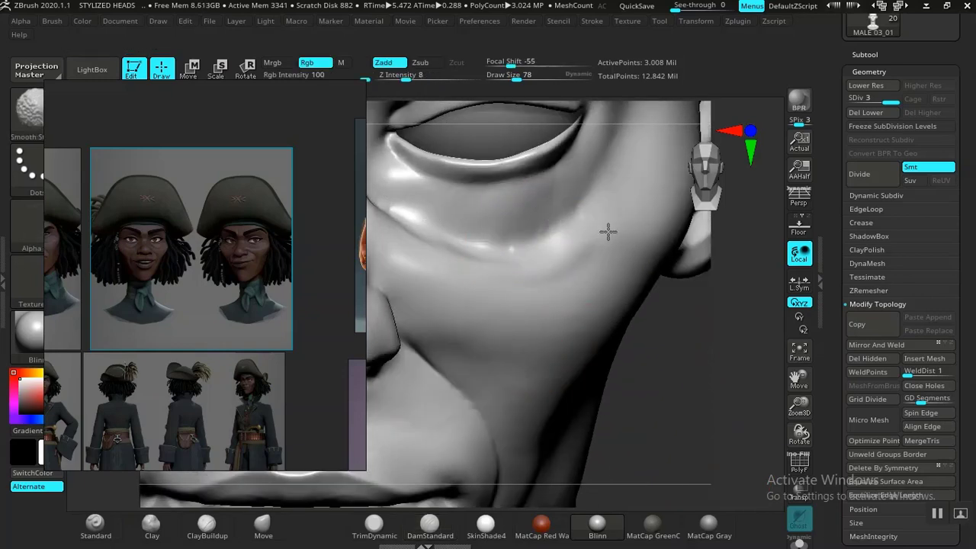
Enlarge the reference image around the three-quarter portrait of the pirate's face.
scroll(272, 288, up, 5)
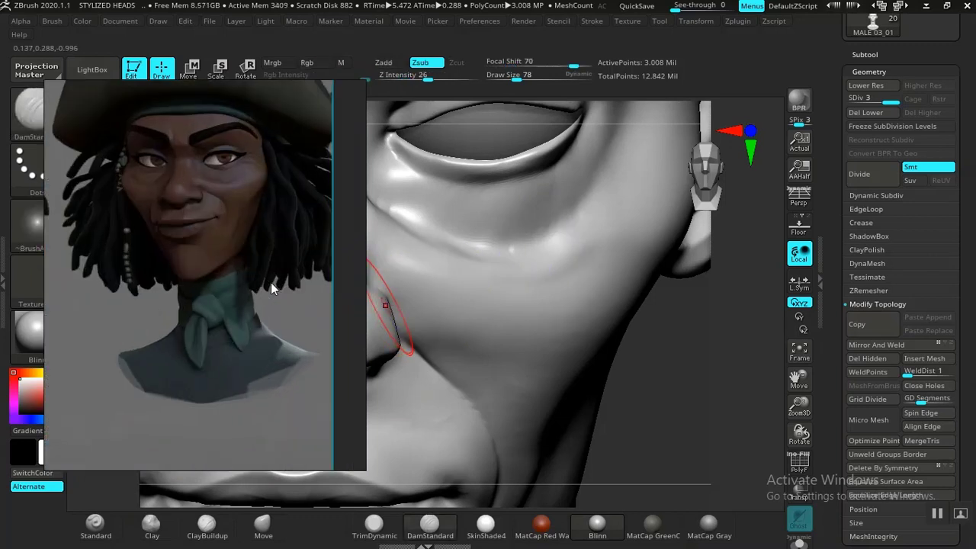
scroll(216, 334, up, 4)
scroll(191, 344, up, 1)
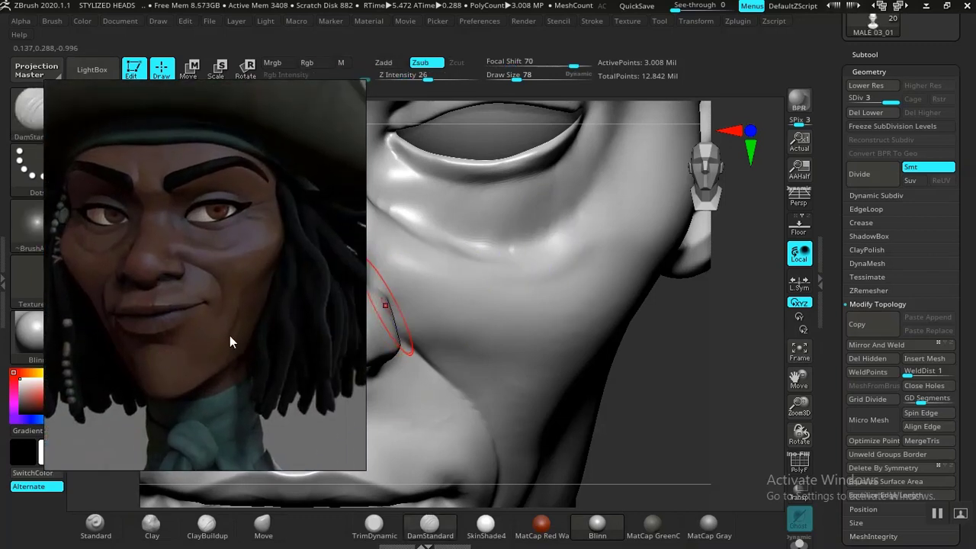
middle_drag(230, 333, 234, 309)
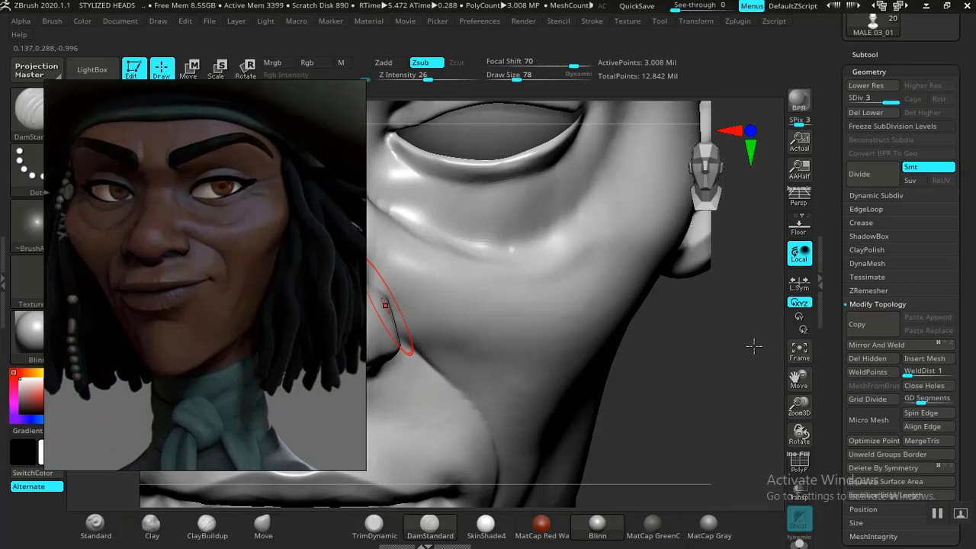
Drop the head to subdivision level 1 and smooth the bridge of the nose.
mouse_move(690, 390)
mouse_down()
mouse_move(693, 381)
mouse_move(709, 435)
mouse_move(642, 376)
mouse_move(627, 388)
mouse_move(651, 344)
mouse_move(673, 427)
mouse_move(661, 415)
mouse_move(707, 477)
mouse_up()
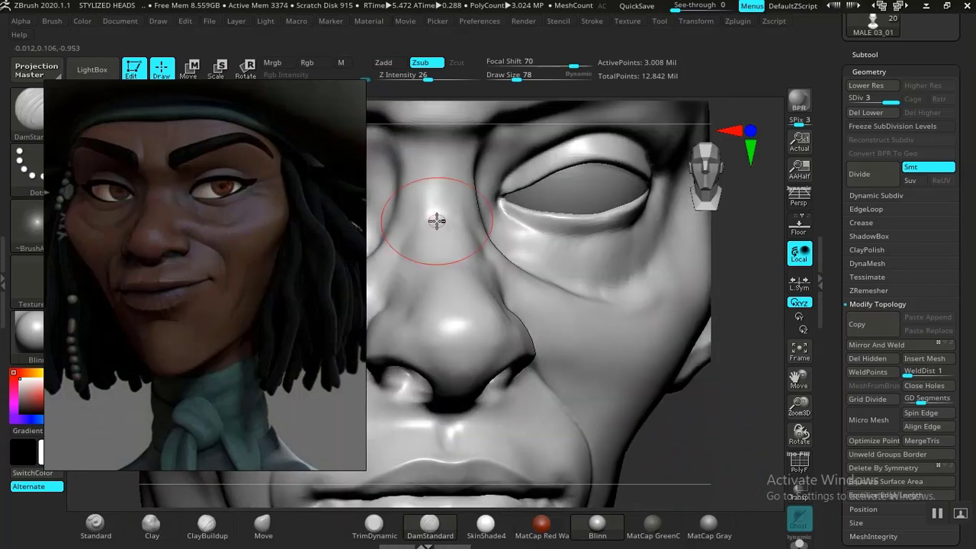
shift+drag(436, 221, 429, 225)
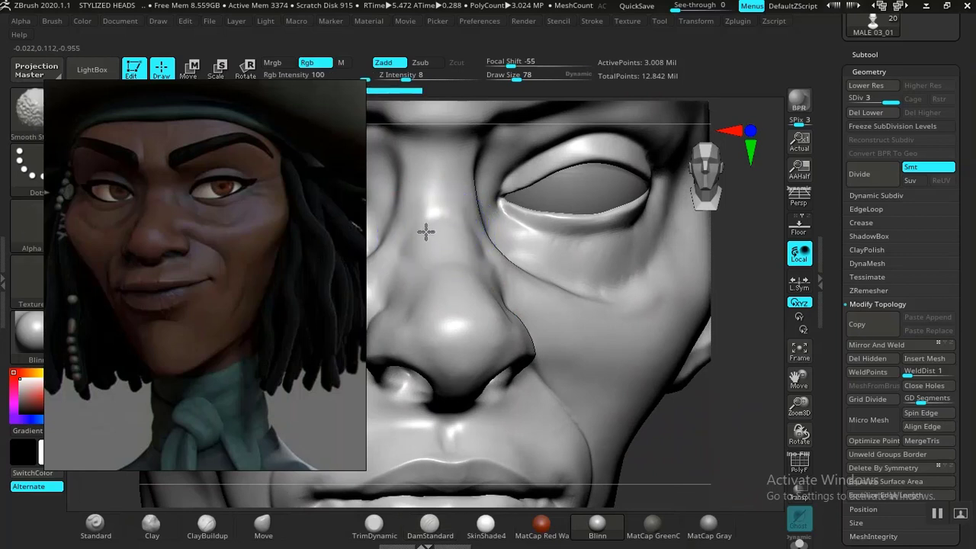
key(shift+d)
key(shift+d)
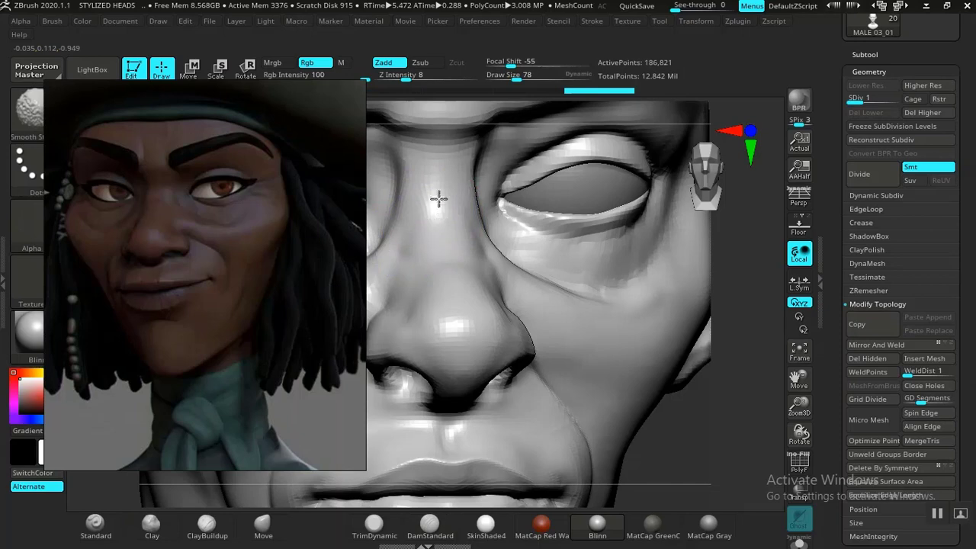
shift+drag(442, 238, 443, 243)
Examine the nose, nostril crease, lips and cheek from front, three-quarter and profile views.
key(b)
key(d)
key(s)
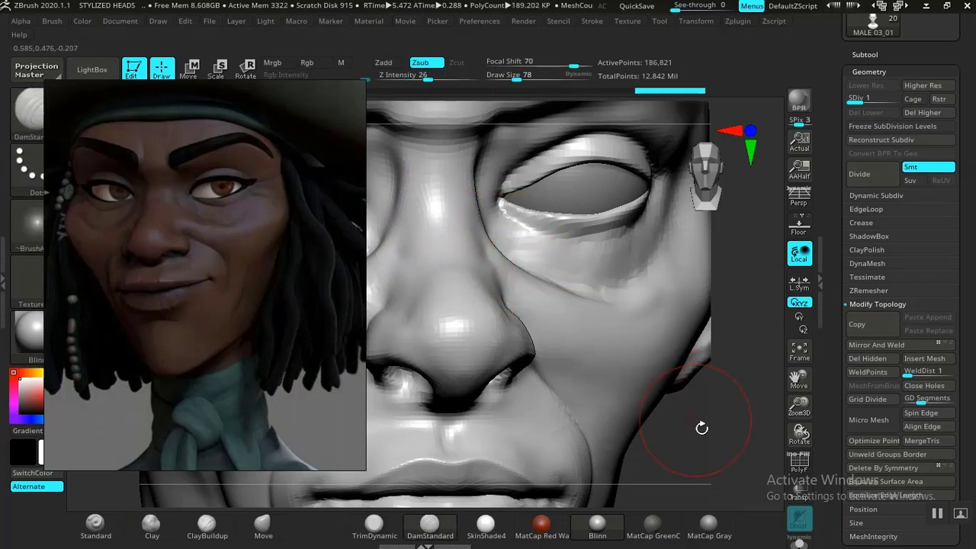
ctrl+right_drag(680, 400, 641, 290)
shift+right_drag(648, 348, 639, 382)
mouse_move(645, 367)
mouse_down()
mouse_move(653, 407)
mouse_move(653, 366)
mouse_move(655, 392)
mouse_move(715, 393)
mouse_up()
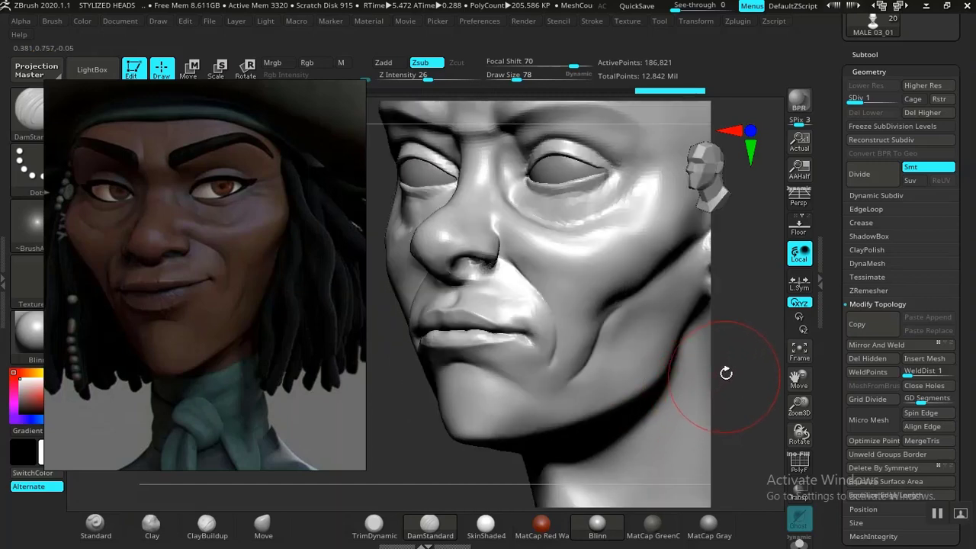
drag(750, 352, 692, 359)
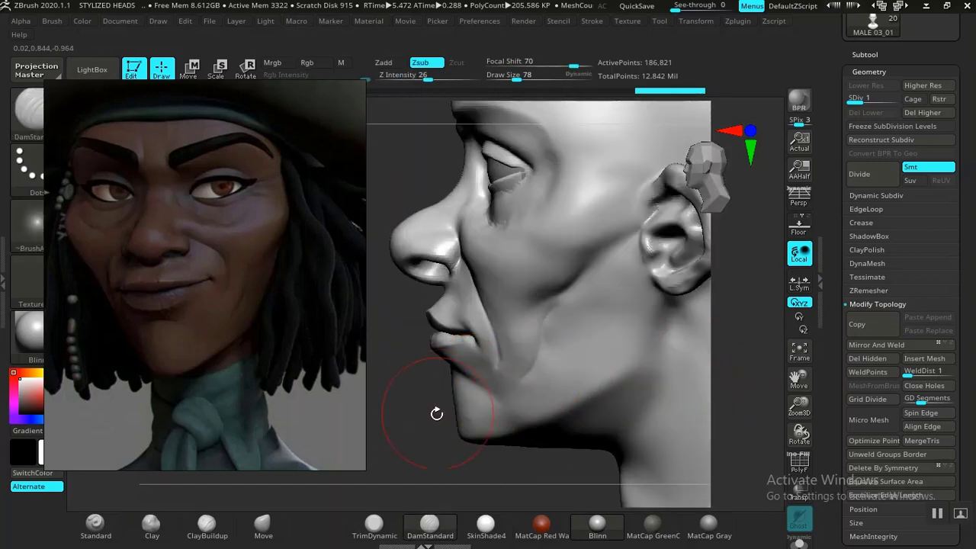
mouse_move(435, 409)
alt+mouse_down()
mouse_move(491, 416)
mouse_move(477, 405)
mouse_move(489, 410)
mouse_move(445, 405)
mouse_move(458, 416)
mouse_move(421, 433)
mouse_move(410, 383)
mouse_move(424, 401)
alt+mouse_up()
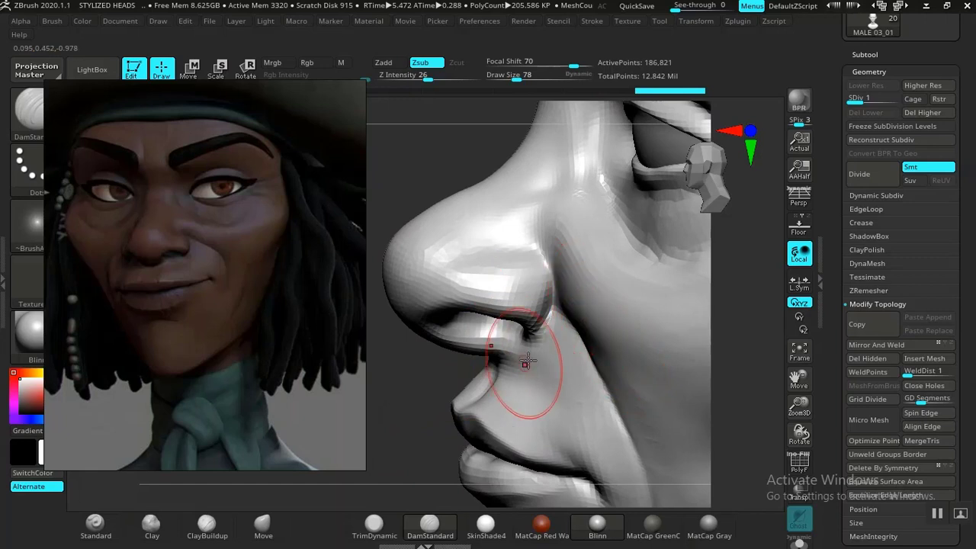
drag(432, 404, 396, 457)
Build up the nasolabial fold beside the nostril with the ClayBuildup brush and smooth the added volume.
click(207, 524)
mouse_move(404, 396)
mouse_down()
mouse_move(392, 391)
mouse_move(473, 320)
mouse_up()
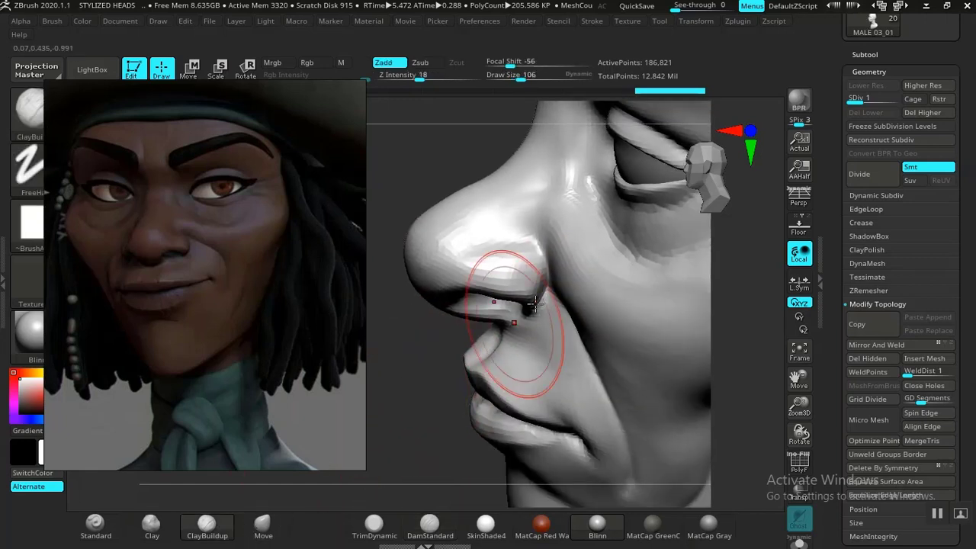
mouse_move(565, 286)
mouse_down()
mouse_move(557, 283)
mouse_move(653, 359)
mouse_move(618, 331)
mouse_up()
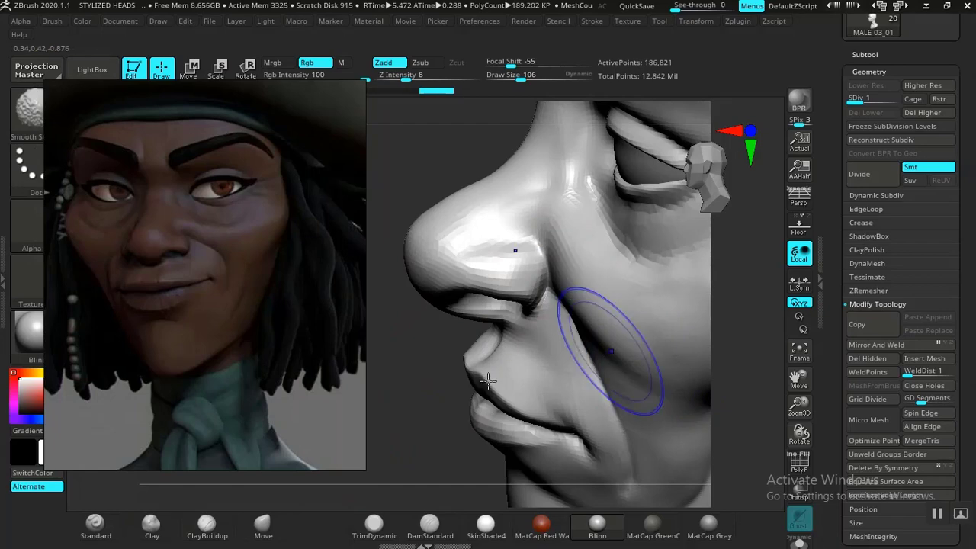
drag(389, 381, 605, 338)
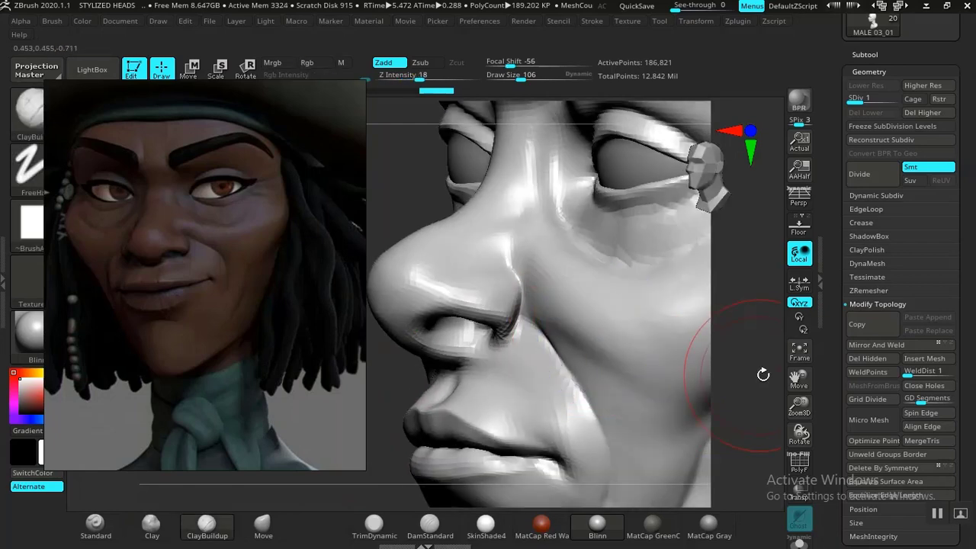
Build up the cheek fold under the eye bag with ClayBuildup and smooth it into the cheek.
mouse_move(762, 372)
mouse_down()
mouse_move(729, 322)
mouse_move(736, 333)
mouse_move(775, 333)
mouse_move(653, 359)
mouse_move(595, 347)
mouse_up()
mouse_move(767, 358)
shift+mouse_down()
mouse_move(668, 353)
mouse_move(711, 429)
shift+mouse_up()
mouse_move(700, 391)
mouse_down()
mouse_move(709, 374)
mouse_move(721, 388)
mouse_move(647, 353)
mouse_up()
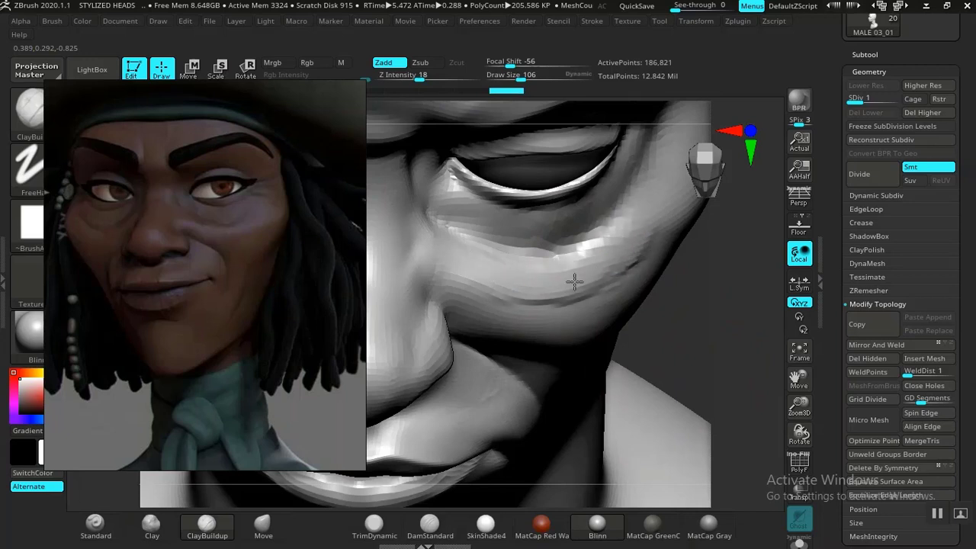
key(shift)
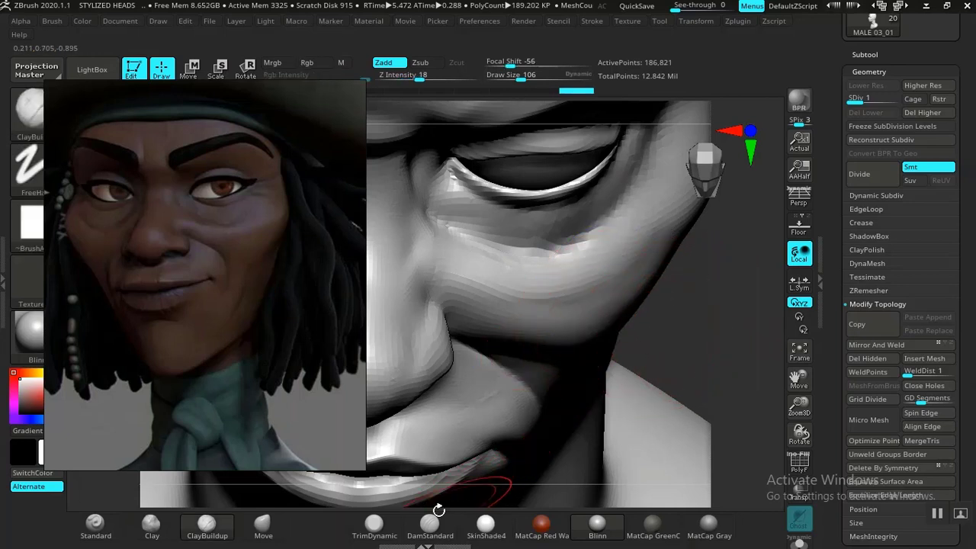
Add volume along the outer cheekbone below the eye's outer corner with the Clay brush at draw size 82.
click(152, 524)
drag(686, 327, 683, 353)
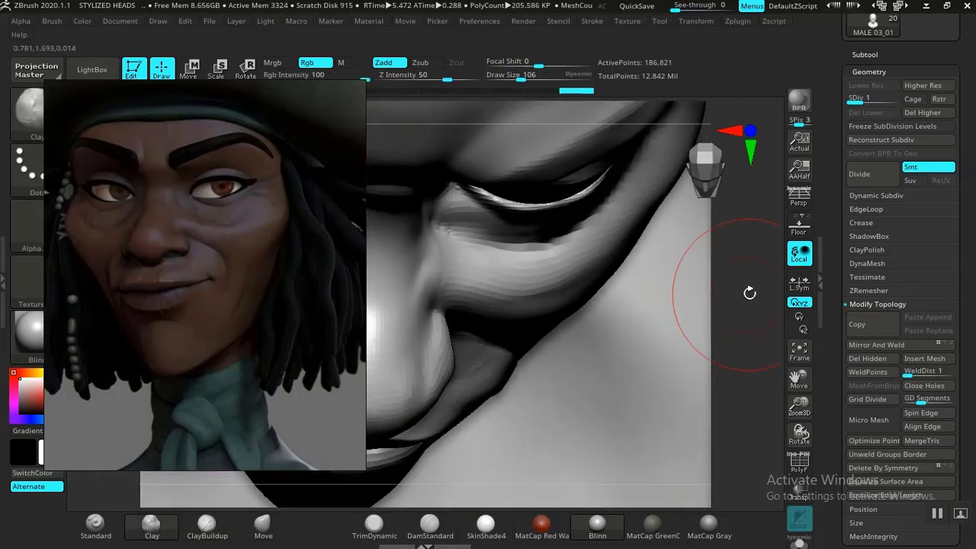
mouse_move(747, 289)
mouse_down()
mouse_move(742, 325)
mouse_move(638, 352)
mouse_up()
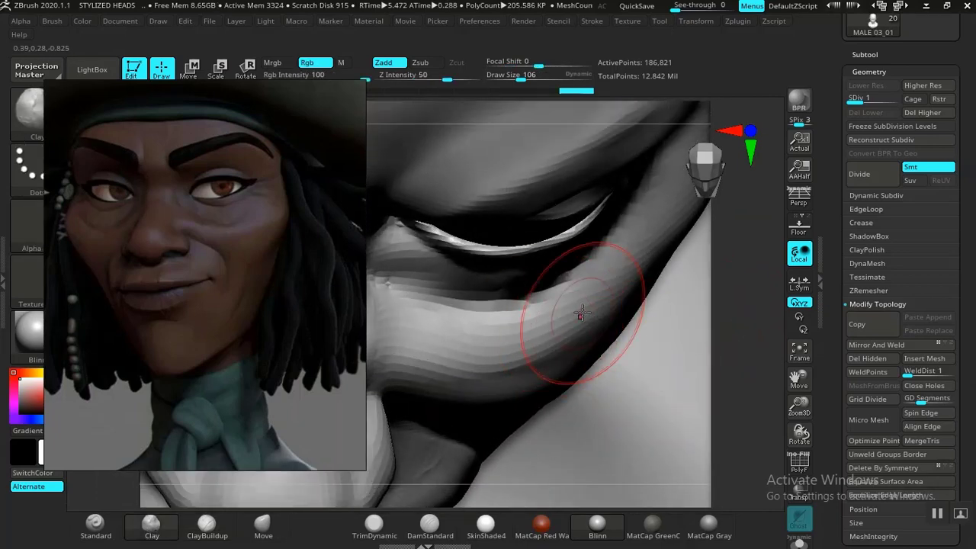
drag(526, 339, 567, 324)
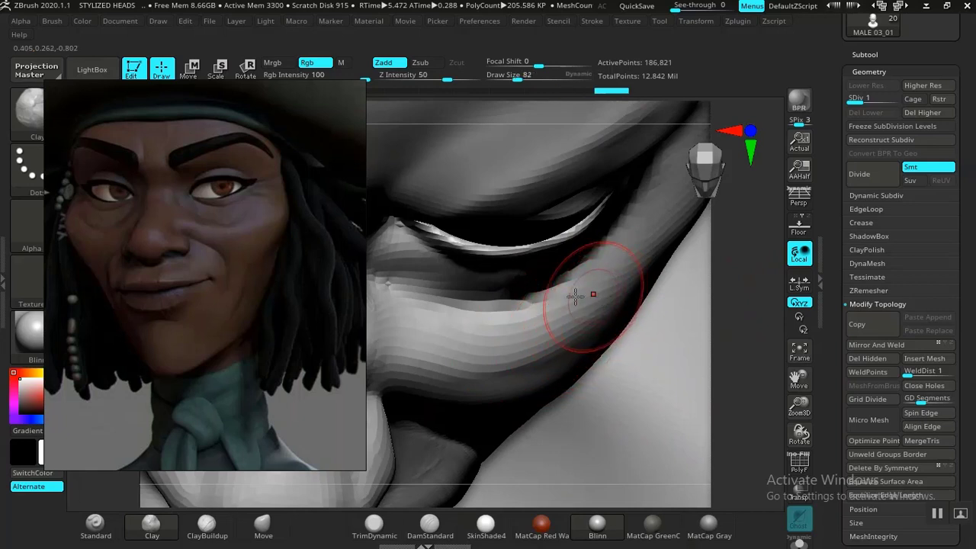
drag(579, 282, 556, 307)
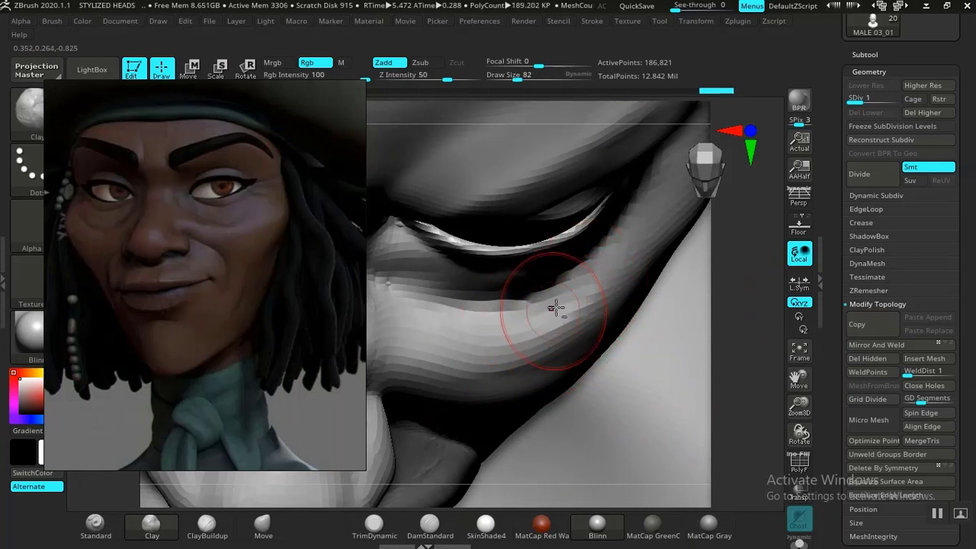
drag(510, 332, 508, 319)
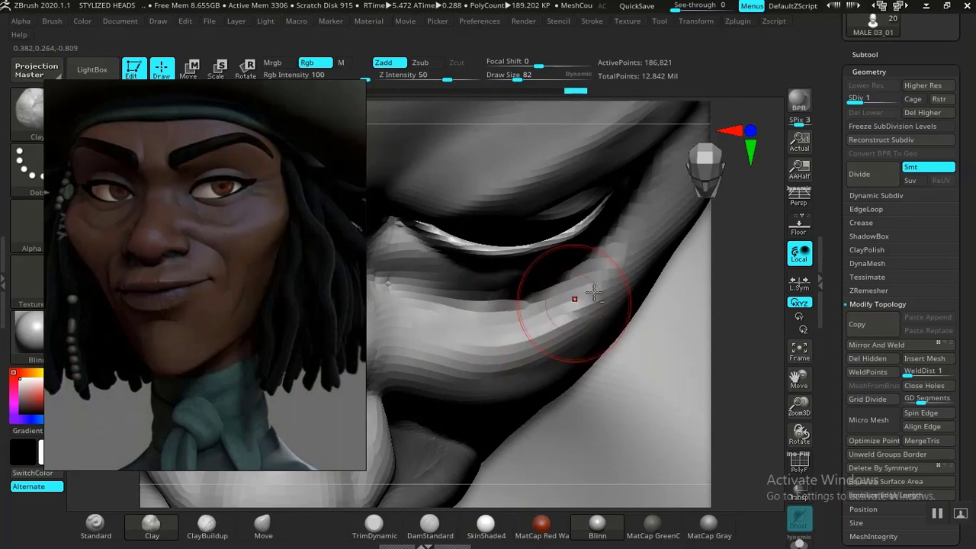
drag(593, 292, 602, 298)
Smooth the outer end of the eye bag into the cheekbone from the front.
mouse_move(719, 337)
mouse_down()
mouse_move(718, 312)
mouse_move(709, 350)
mouse_move(680, 384)
mouse_move(701, 353)
mouse_move(693, 364)
mouse_move(715, 436)
mouse_move(648, 343)
mouse_move(594, 297)
mouse_up()
key(shift)
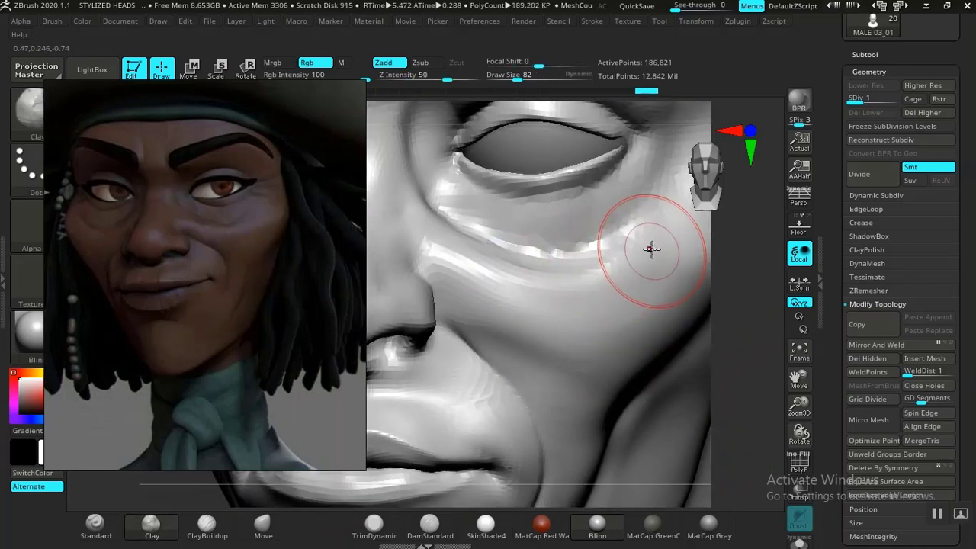
key(shift)
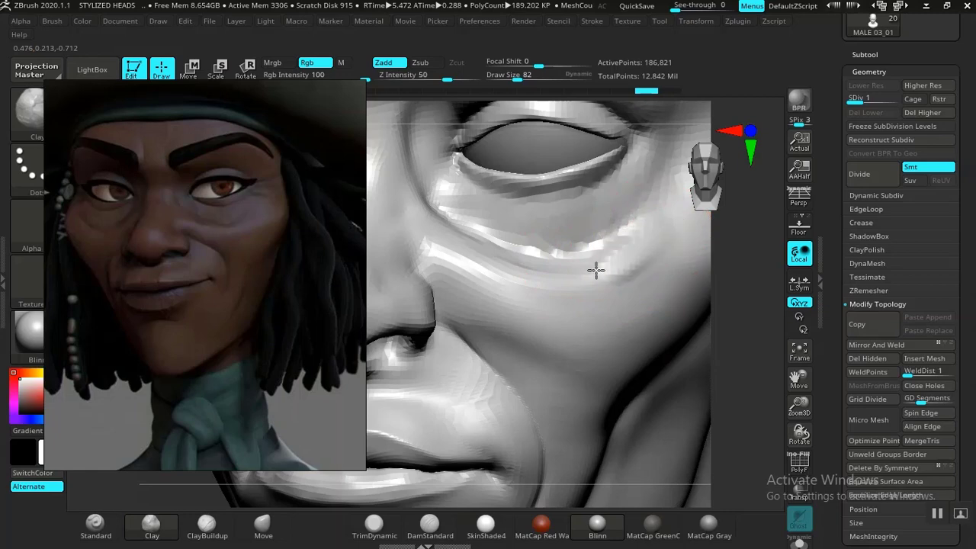
key(shift)
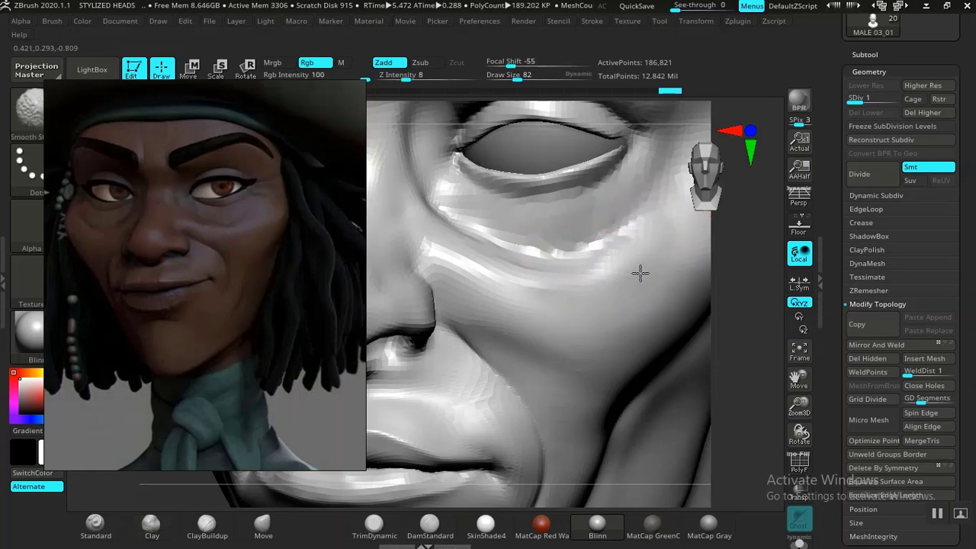
Return the head to subdivision level 3 and frame the eye and cheek area.
alt+drag(788, 338, 729, 306)
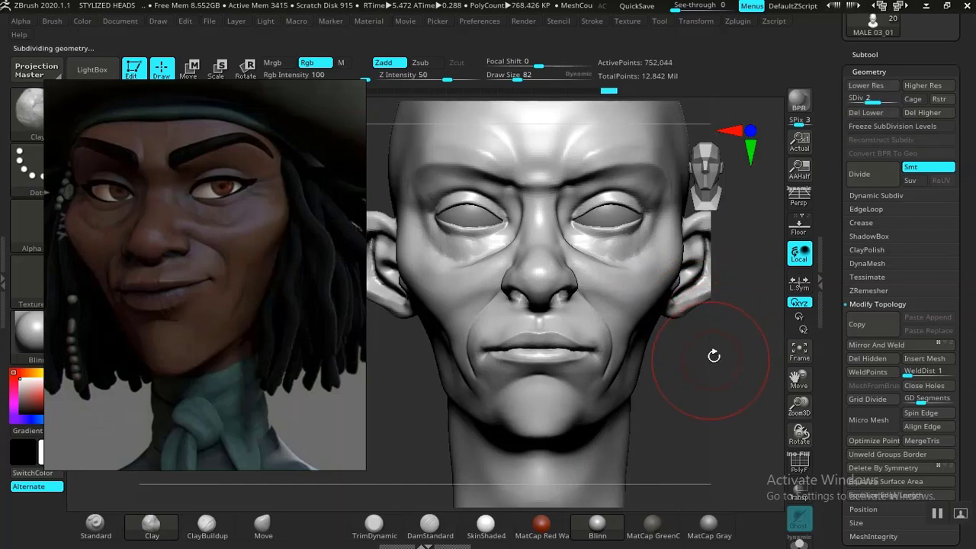
drag(713, 356, 530, 296)
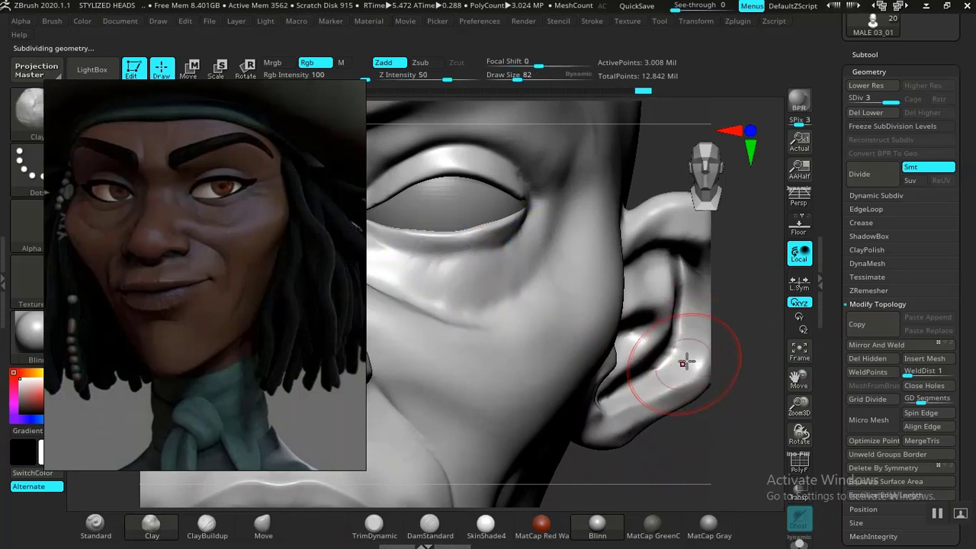
Preview the head in the SkinShade4 material and restore the Blinn material.
click(488, 523)
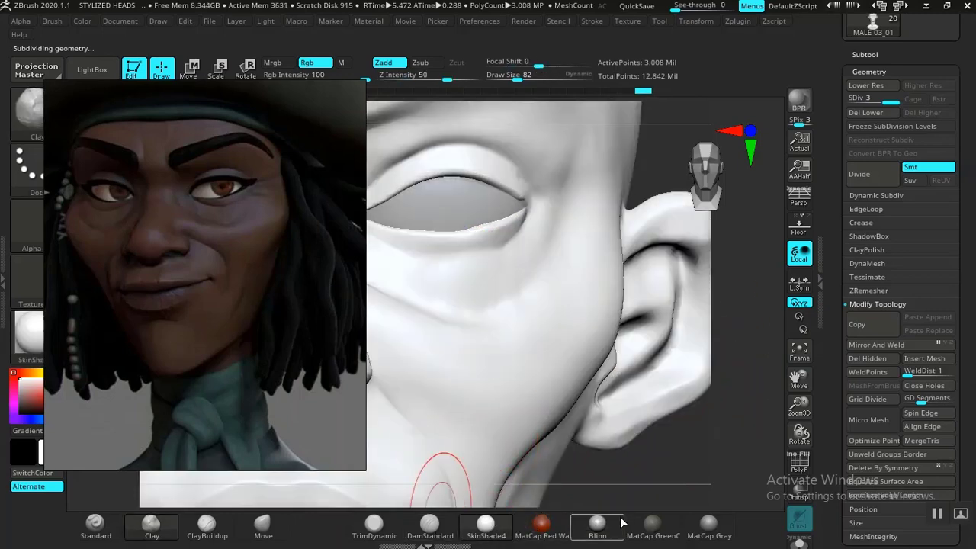
click(692, 526)
click(597, 524)
Carve a crease beneath the lower eyelid toward the eye's outer corner with the DamStandard brush at draw size 82.
click(430, 524)
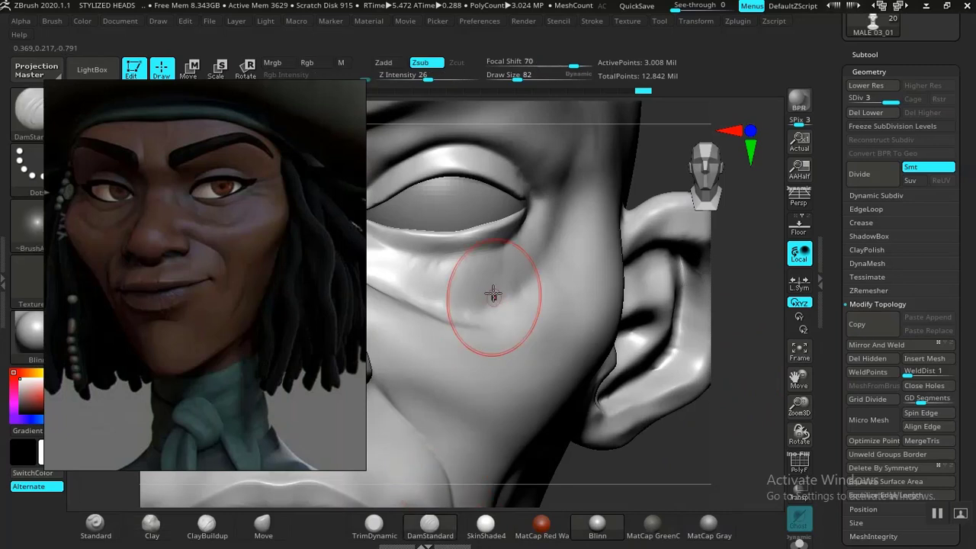
drag(480, 258, 511, 247)
key(ctrl+z)
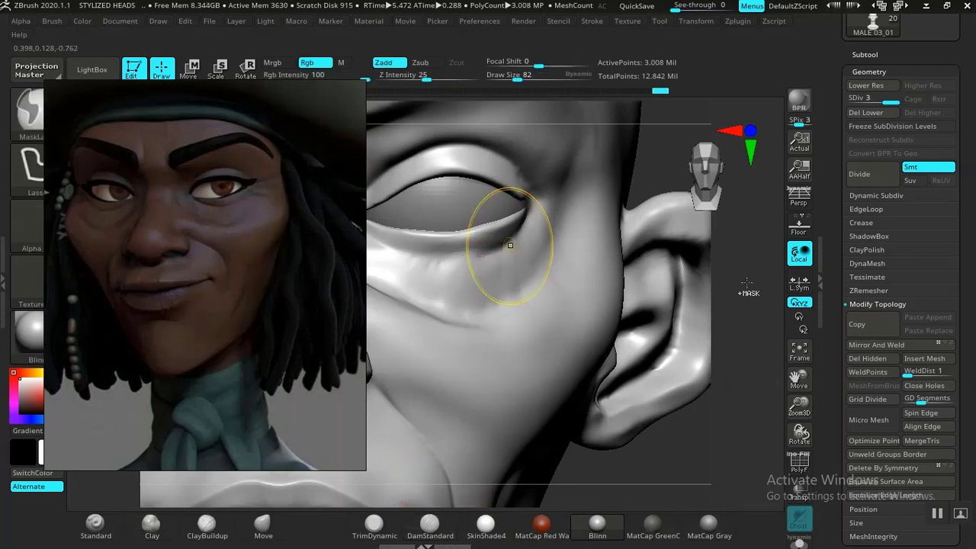
drag(750, 334, 663, 326)
drag(503, 236, 518, 237)
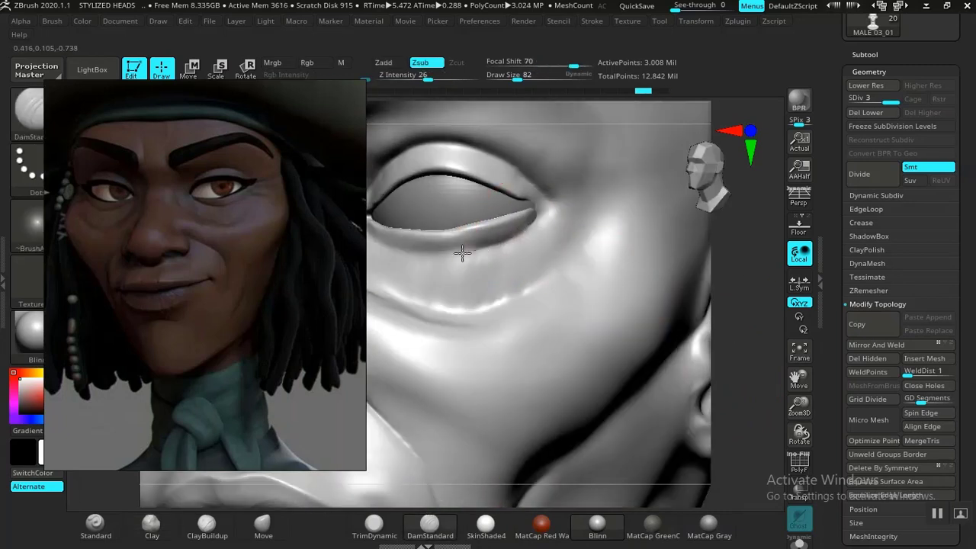
drag(462, 253, 424, 255)
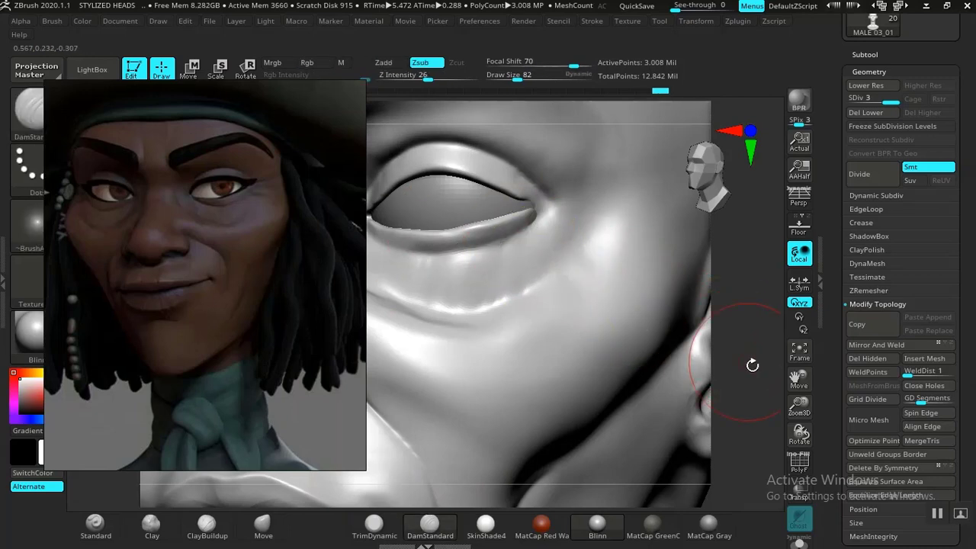
Nudge the upper part of the eye bag just below the lower eyelid with the Move brush at draw size 42.
key(f)
drag(698, 351, 624, 411)
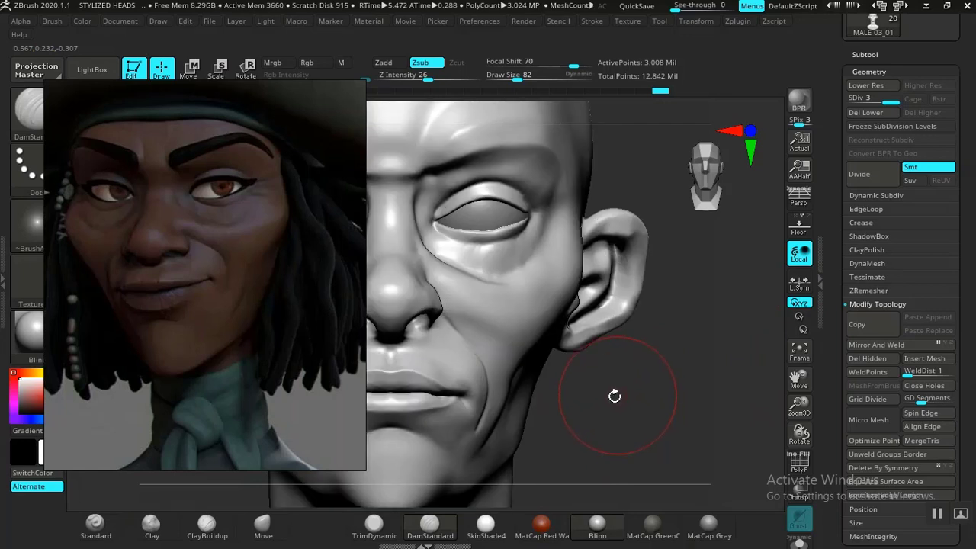
mouse_move(612, 401)
mouse_down()
mouse_move(671, 355)
mouse_move(627, 396)
mouse_up()
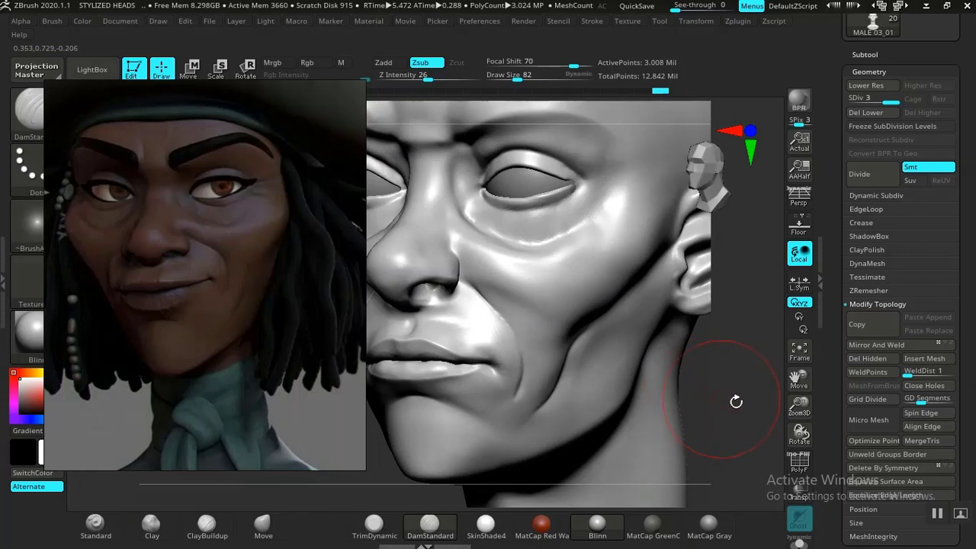
alt+drag(735, 401, 692, 376)
mouse_move(670, 410)
mouse_down()
mouse_move(634, 408)
mouse_move(664, 386)
mouse_move(650, 394)
mouse_move(653, 383)
mouse_move(651, 404)
mouse_move(669, 386)
mouse_move(676, 401)
mouse_move(659, 404)
mouse_move(692, 405)
mouse_move(676, 409)
mouse_up()
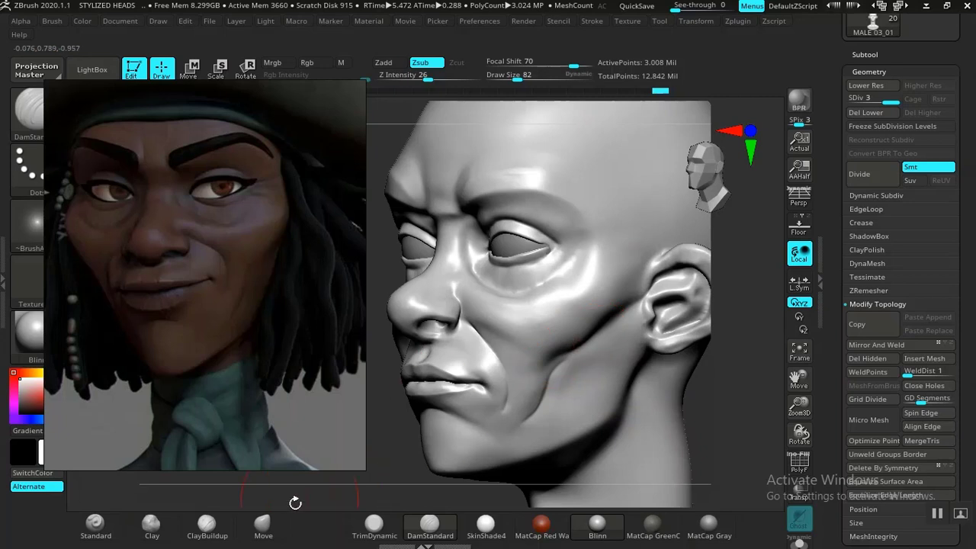
click(263, 525)
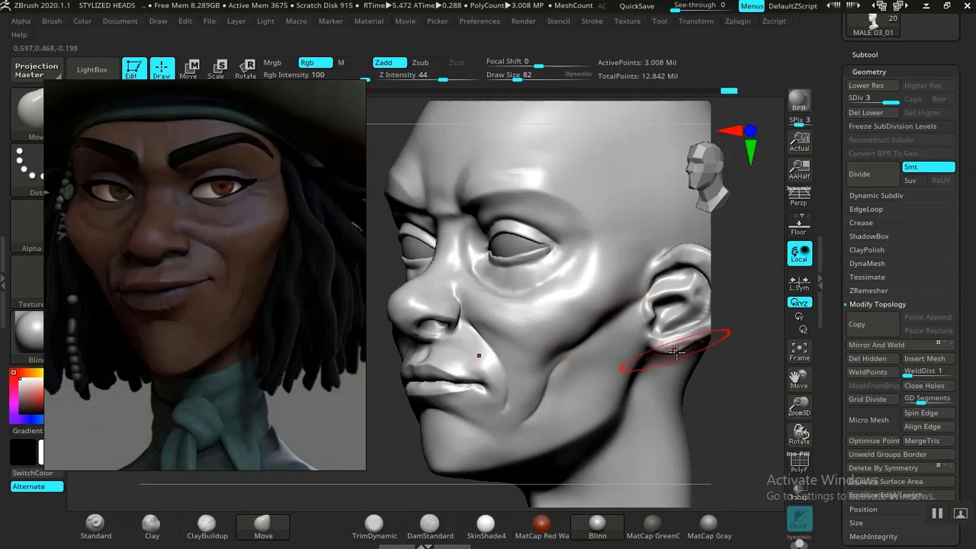
mouse_move(732, 399)
mouse_down()
mouse_move(731, 390)
mouse_move(746, 396)
mouse_move(749, 411)
mouse_up()
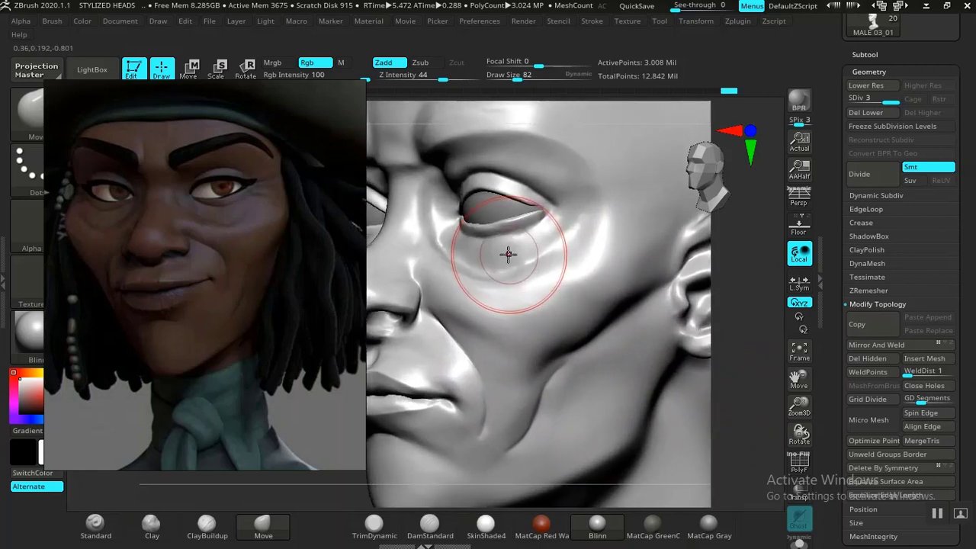
key(bracketleft)
key(bracketleft)
key(bracketleft)
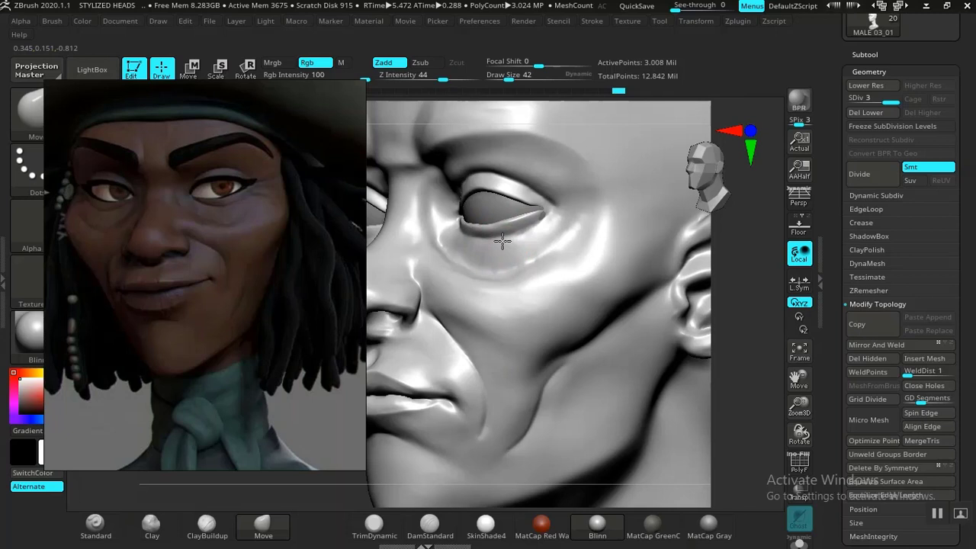
drag(503, 241, 505, 245)
Pull the underside of the chin slightly downward with the Move brush at draw size 94.
alt+drag(743, 405, 740, 352)
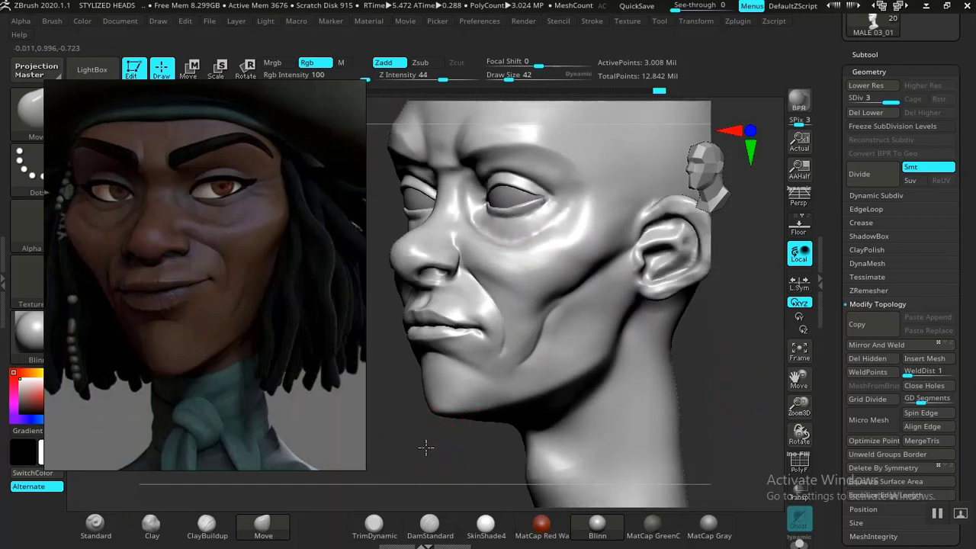
mouse_move(426, 448)
alt+mouse_down()
mouse_move(461, 427)
mouse_move(468, 444)
mouse_move(455, 452)
mouse_move(462, 442)
mouse_move(445, 420)
mouse_move(464, 412)
mouse_move(440, 421)
mouse_move(448, 404)
mouse_move(501, 381)
alt+mouse_up()
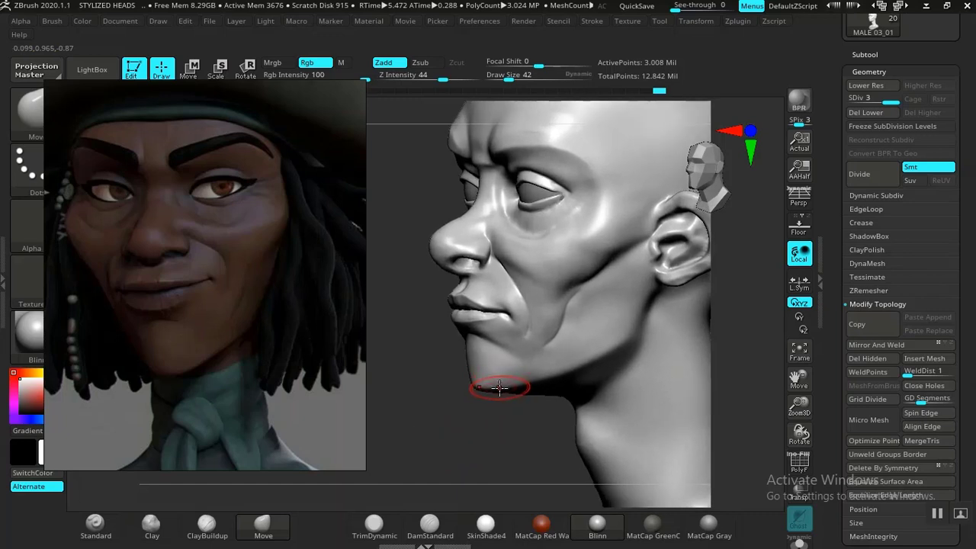
key(])
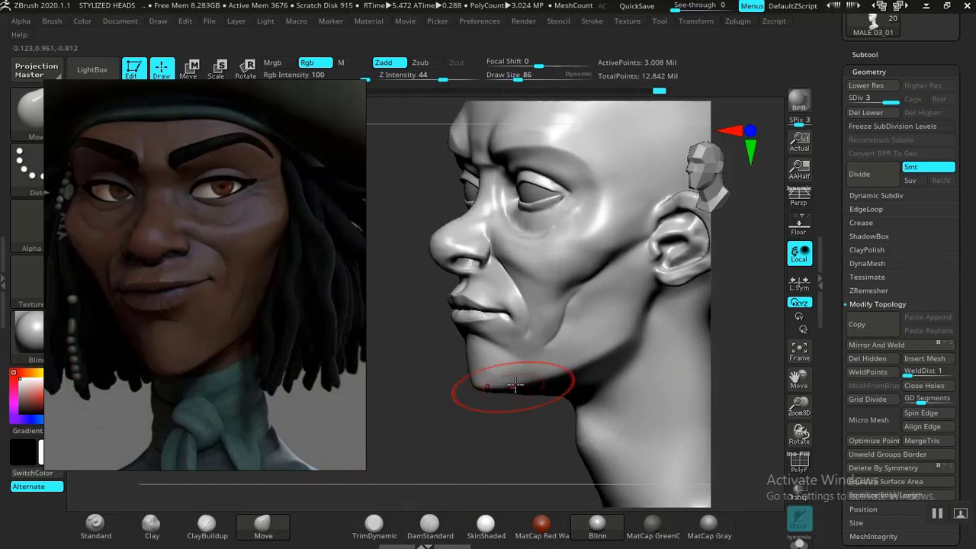
key(])
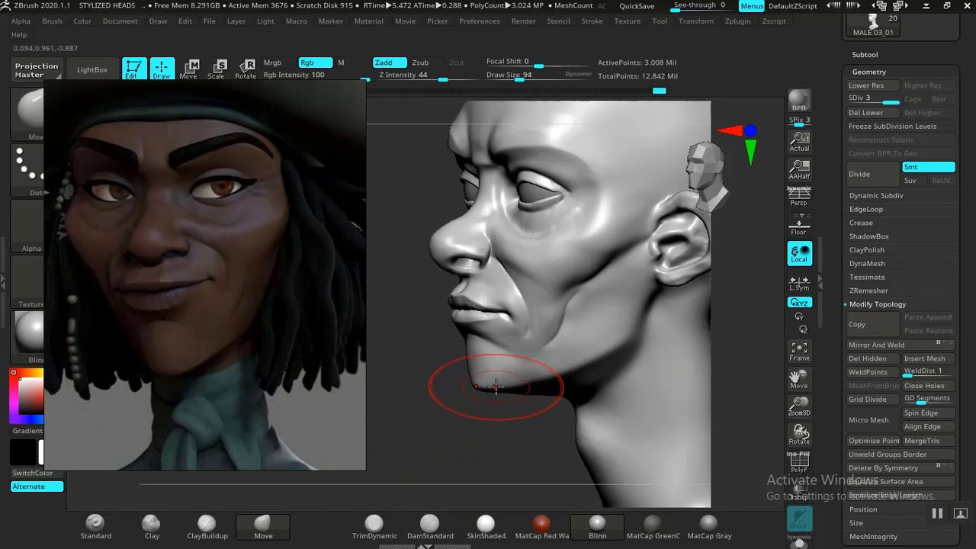
drag(496, 388, 497, 391)
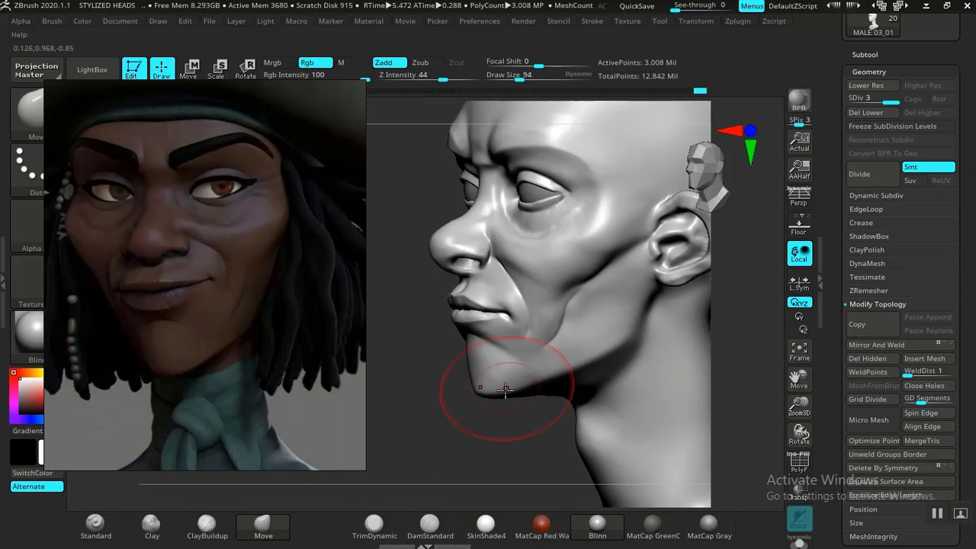
mouse_move(442, 443)
mouse_down()
mouse_move(430, 429)
mouse_move(482, 431)
mouse_up()
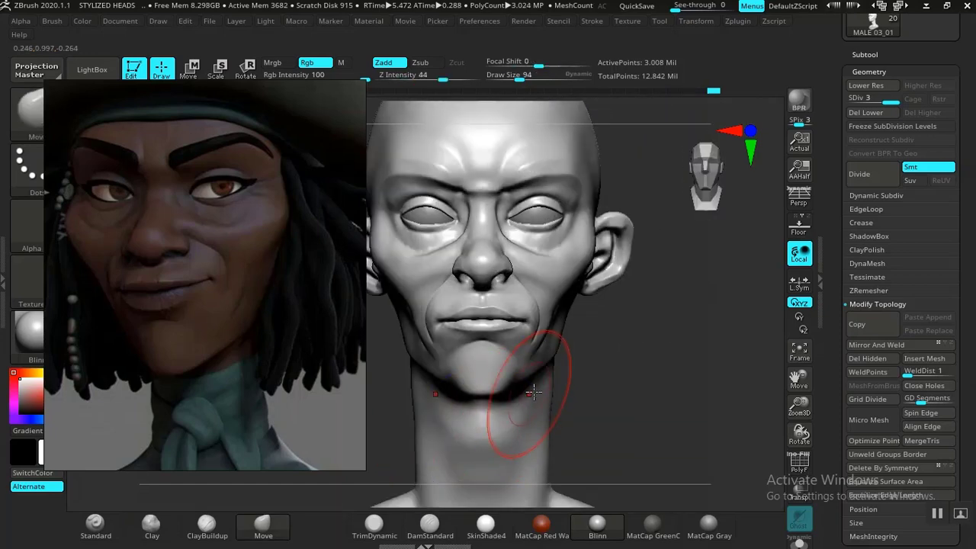
Smooth the side of the nostril wing above the nostril opening at draw size 50.
mouse_move(613, 369)
mouse_down()
mouse_move(643, 330)
mouse_move(606, 376)
mouse_move(569, 388)
mouse_move(579, 375)
mouse_move(445, 436)
mouse_move(444, 407)
mouse_move(451, 435)
mouse_move(435, 414)
mouse_move(435, 442)
mouse_move(449, 465)
mouse_move(442, 463)
mouse_move(444, 394)
mouse_move(444, 434)
mouse_move(427, 425)
mouse_move(422, 435)
mouse_up()
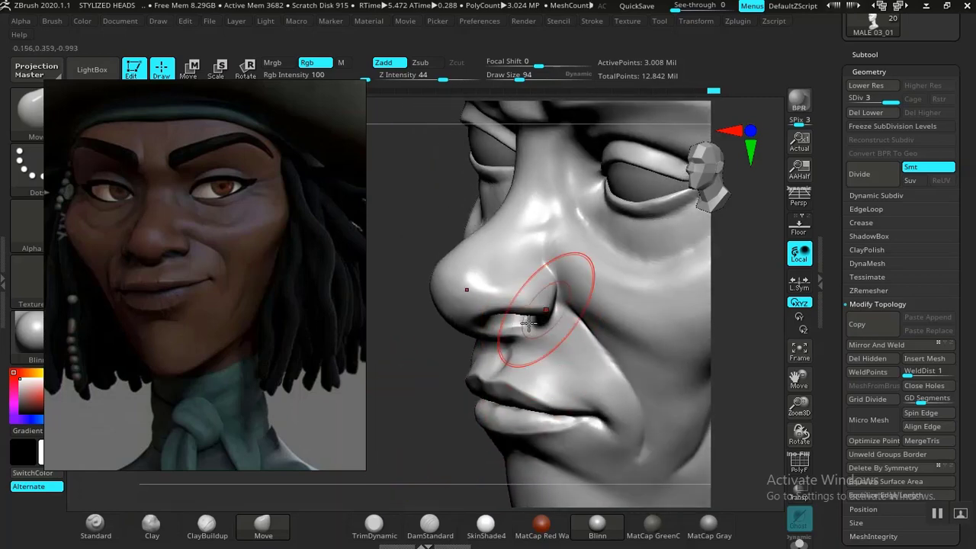
mouse_move(429, 382)
mouse_down()
mouse_move(432, 357)
mouse_move(439, 399)
mouse_move(519, 336)
mouse_move(423, 399)
mouse_up()
mouse_move(390, 430)
mouse_down()
mouse_move(409, 374)
mouse_move(396, 472)
mouse_move(412, 435)
mouse_up()
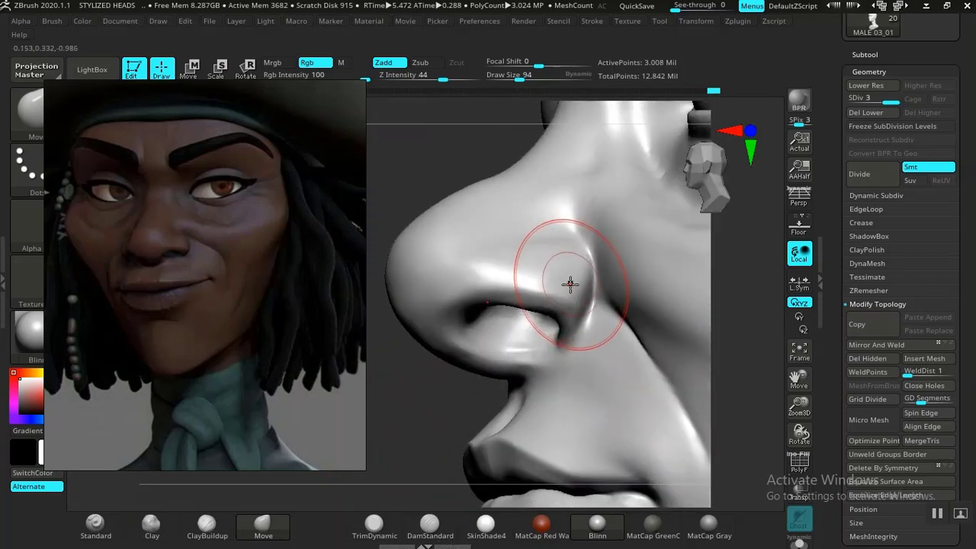
key(ctrl)
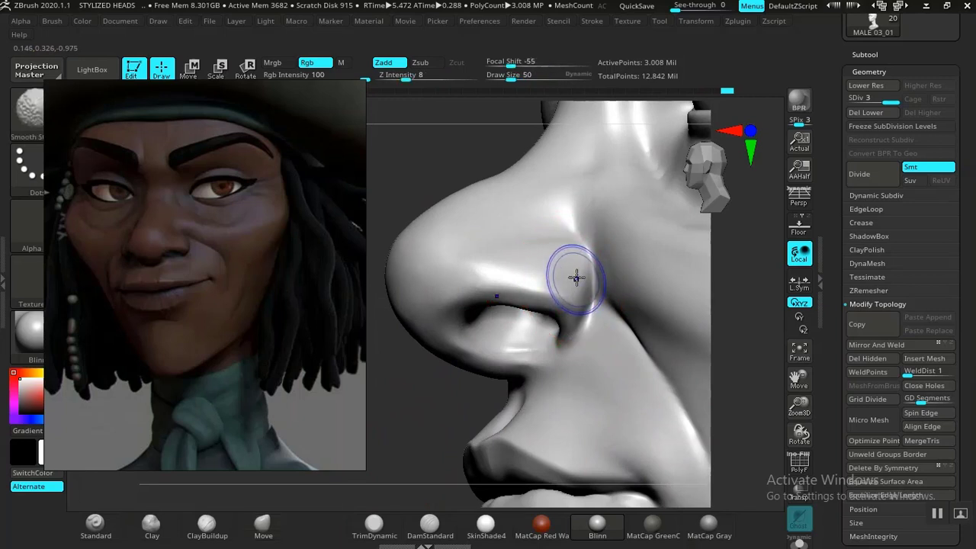
key(shift)
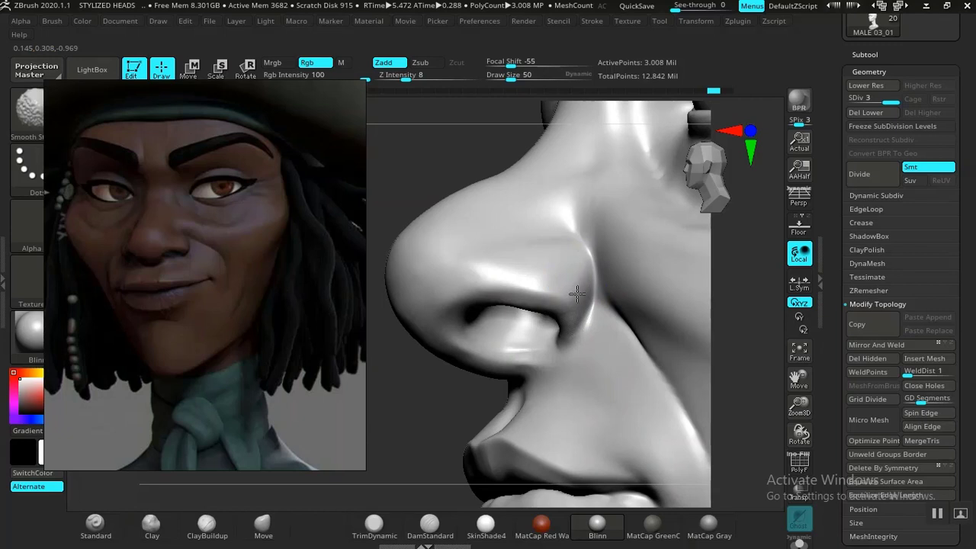
Build up the rear of the nostril wing with the ClayBuildup brush at draw size 50 and smooth it.
mouse_move(467, 389)
mouse_down()
mouse_move(384, 295)
mouse_move(443, 434)
mouse_move(436, 413)
mouse_move(448, 494)
mouse_up()
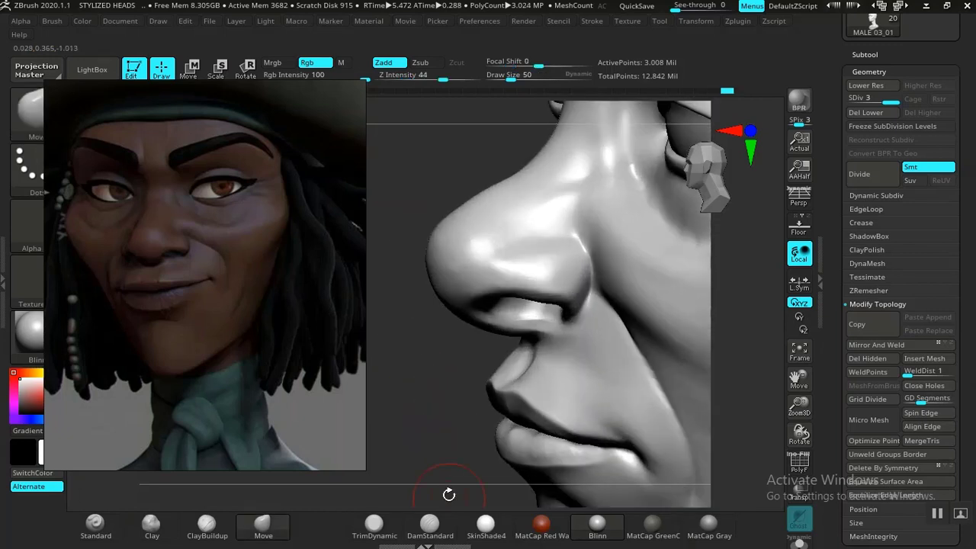
click(207, 525)
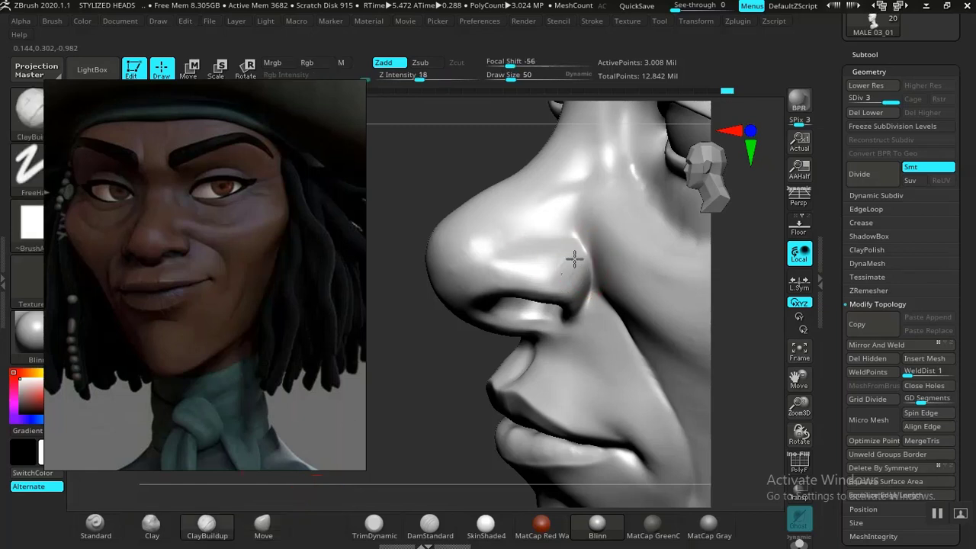
key(shift)
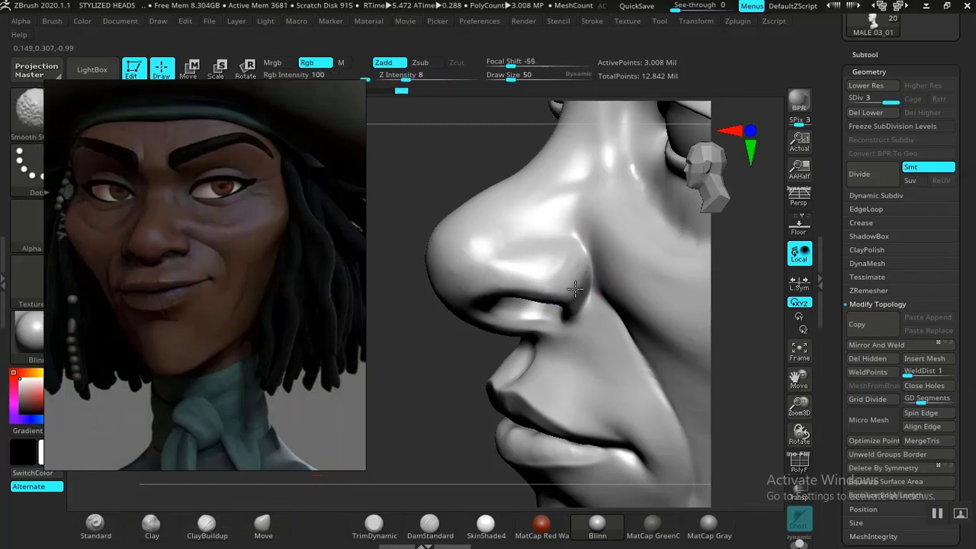
mouse_move(420, 433)
mouse_down()
mouse_move(386, 369)
mouse_move(429, 373)
mouse_move(407, 422)
mouse_up()
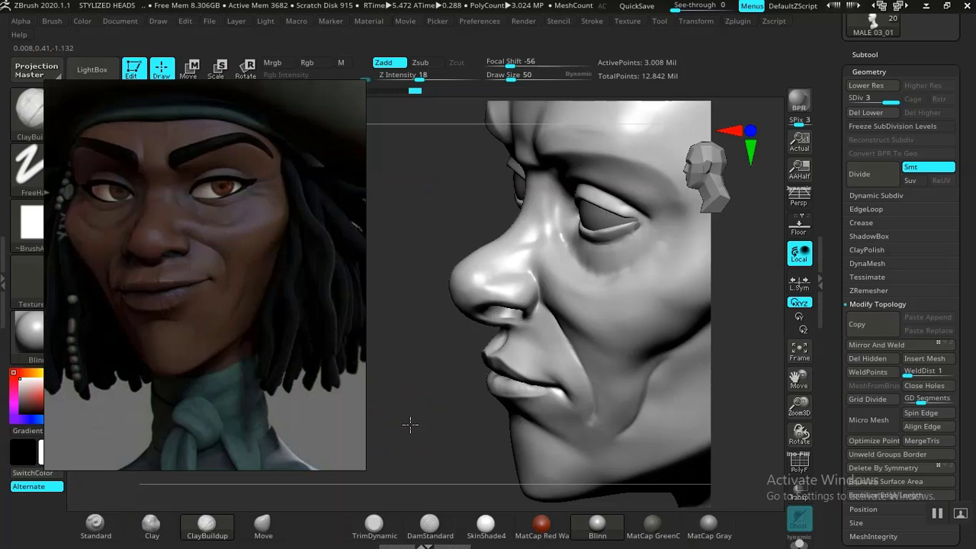
Adjust the eyelids at the eye's outer corner with the Move brush at draw size 50.
mouse_move(410, 425)
alt+mouse_down()
mouse_move(440, 464)
mouse_move(449, 457)
mouse_move(586, 297)
alt+mouse_up()
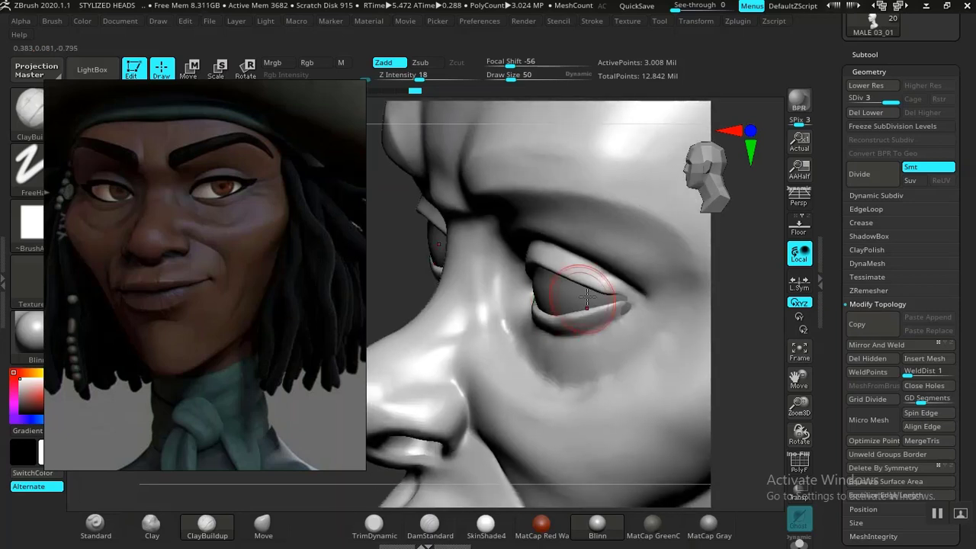
click(263, 524)
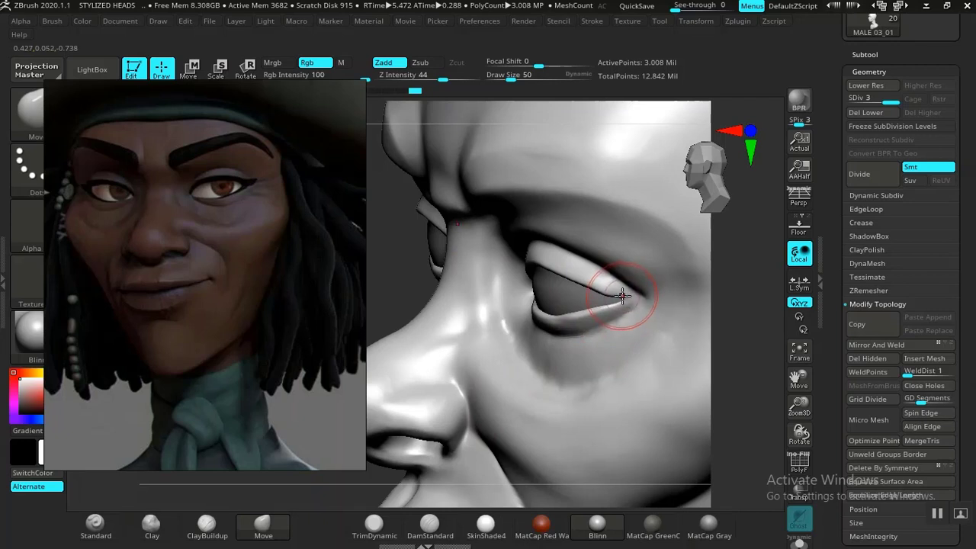
click(618, 296)
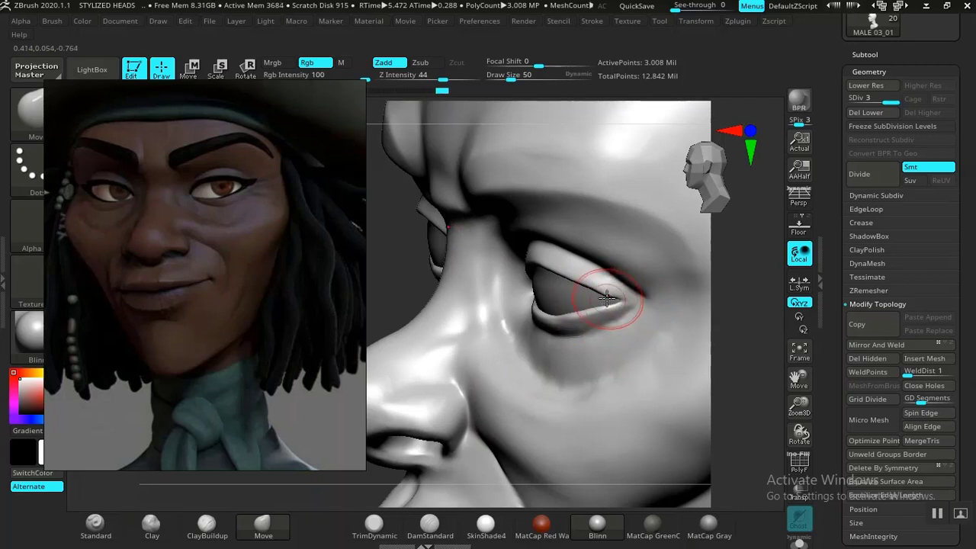
drag(622, 298, 625, 303)
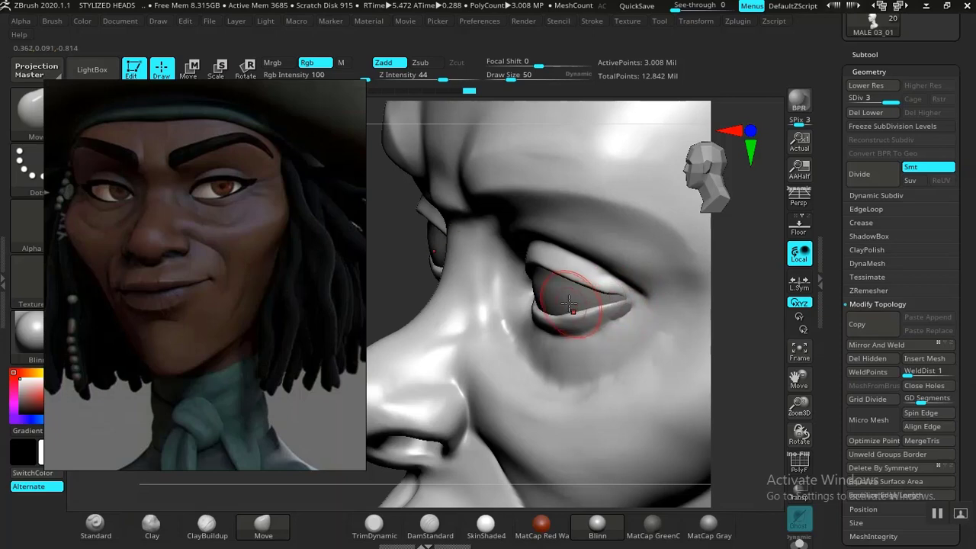
Make the MALE 03_01 head subtool active and refine the eye's outer corner from a three-quarter view with the Move brush.
key(shift+d)
alt+click(623, 339)
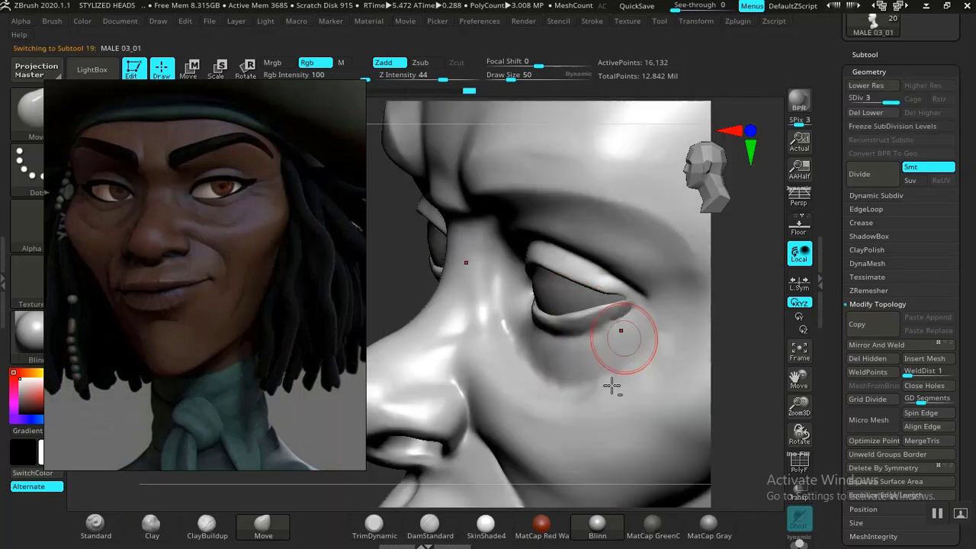
right_drag(405, 289, 427, 322)
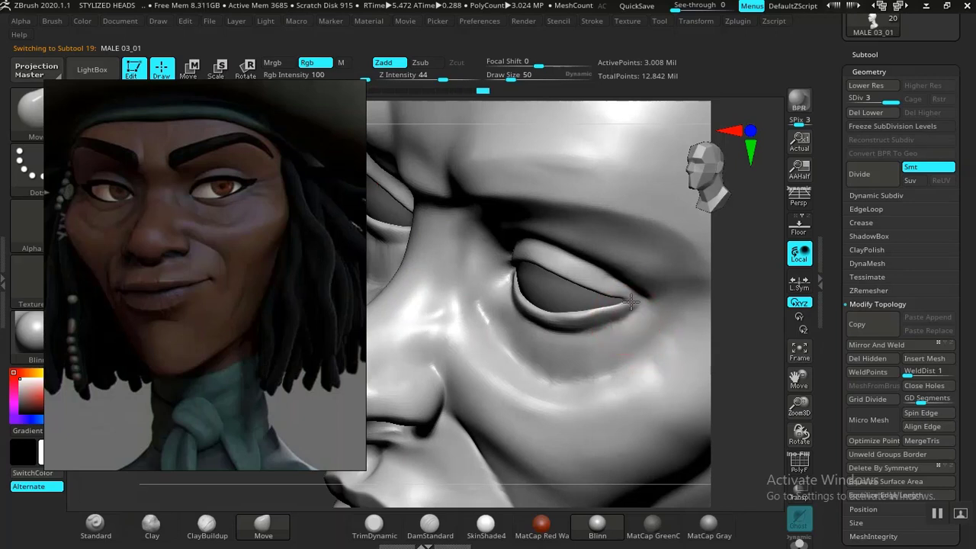
right_drag(744, 359, 636, 369)
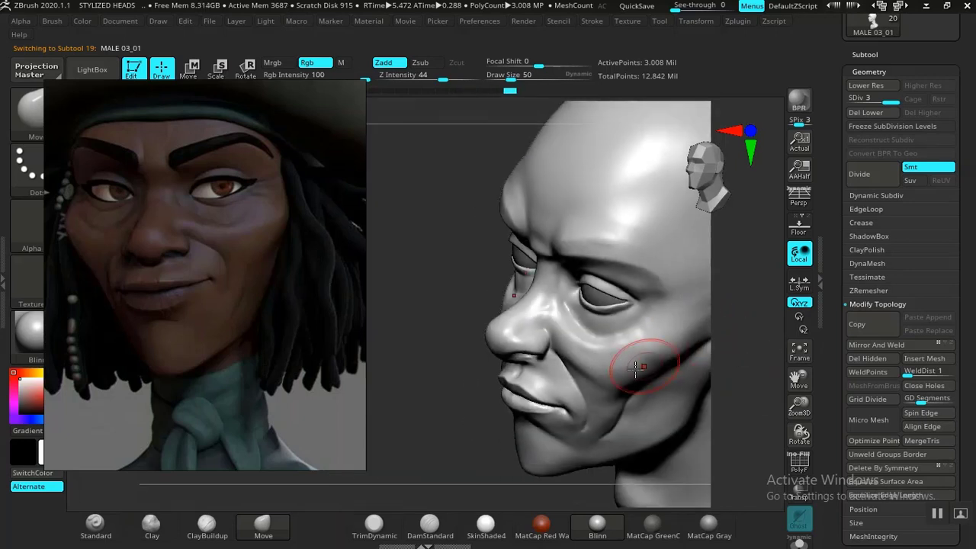
Shape the crease above and behind the nostril wing with the ClayBuildup brush at draw size 70 and smooth it.
mouse_move(415, 391)
right_down()
mouse_move(407, 366)
mouse_move(420, 386)
mouse_move(393, 410)
mouse_move(401, 394)
mouse_move(388, 394)
mouse_move(409, 359)
mouse_move(429, 412)
mouse_move(388, 320)
right_up()
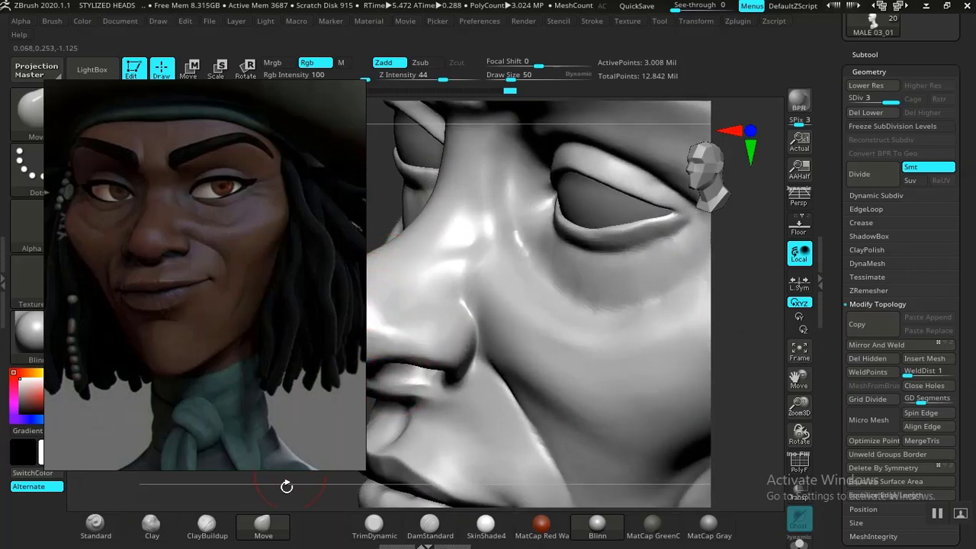
mouse_move(293, 487)
right_down()
mouse_move(434, 431)
mouse_move(420, 470)
mouse_move(595, 313)
right_up()
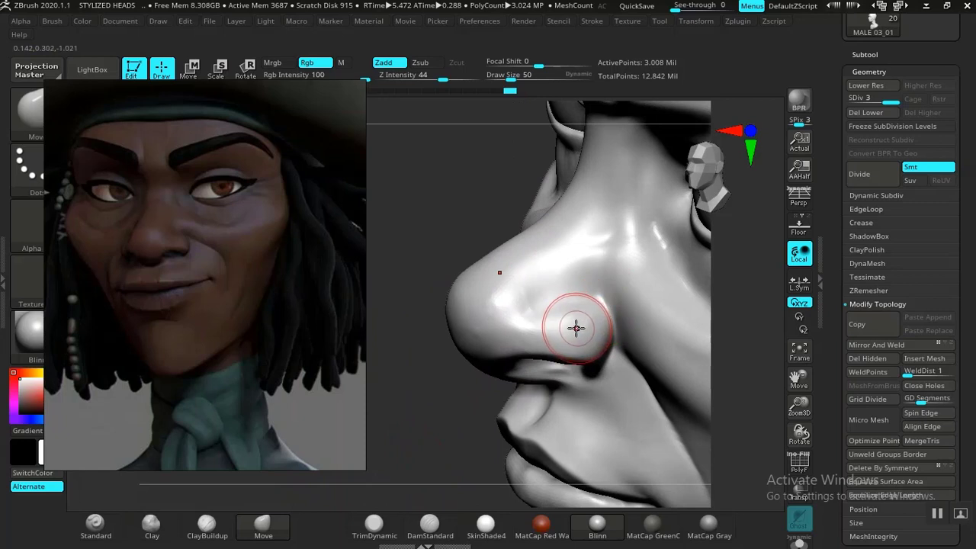
click(207, 525)
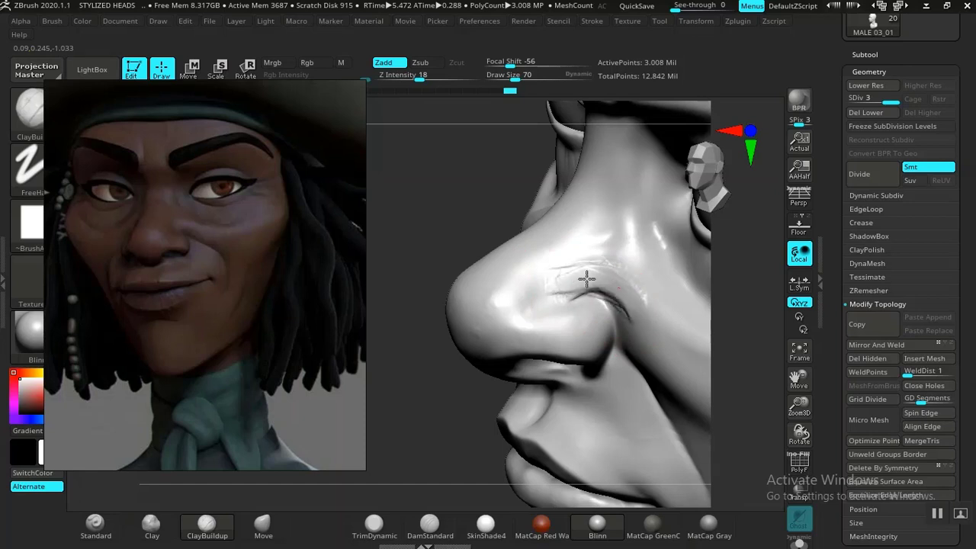
key(shift)
shift+drag(638, 319, 634, 308)
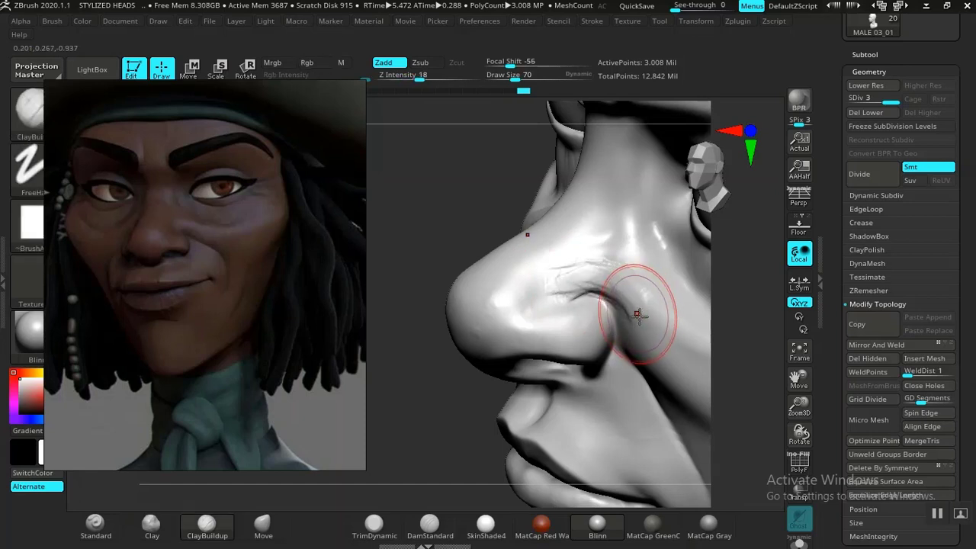
key(shift)
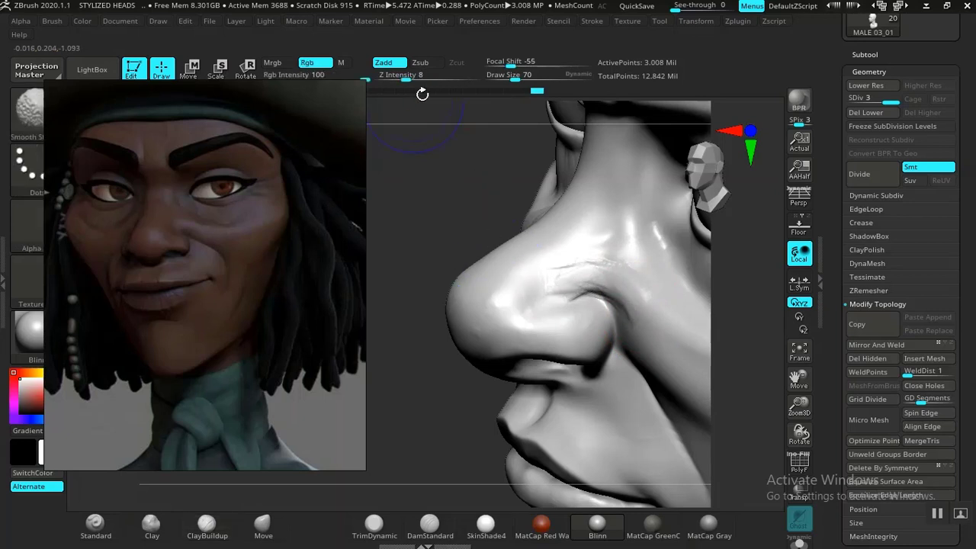
Set the Smooth brush's Z Intensity to 56 and blend the rough strokes above the nostril wing into the nose.
shift+drag(419, 78, 451, 79)
shift+drag(577, 284, 570, 280)
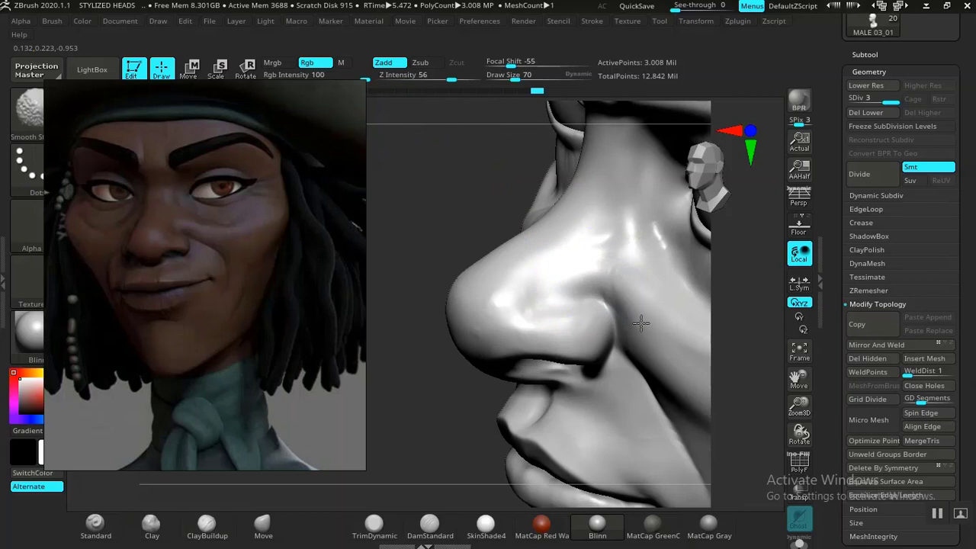
mouse_move(425, 410)
mouse_down()
mouse_move(403, 349)
mouse_move(429, 374)
mouse_move(429, 412)
mouse_move(414, 387)
mouse_move(463, 414)
mouse_move(581, 293)
mouse_up()
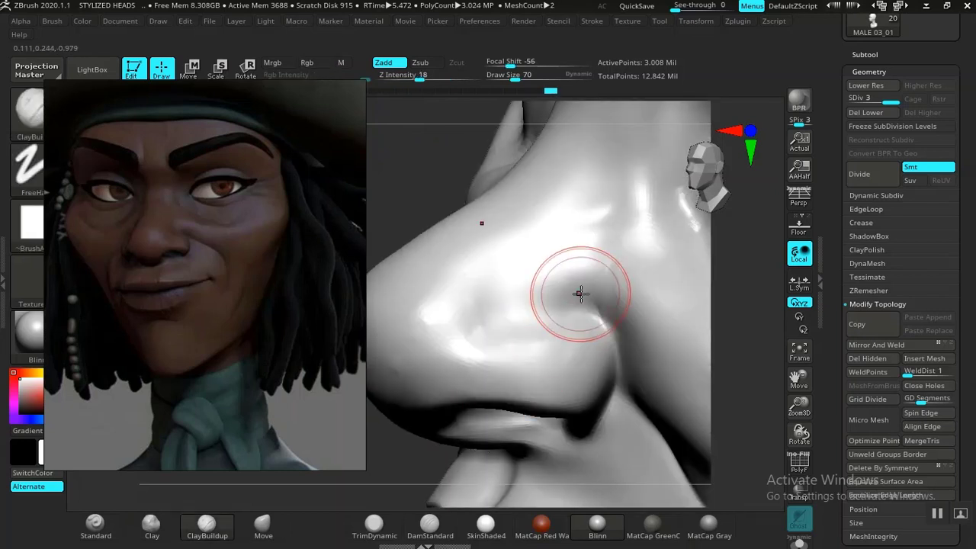
key(shift)
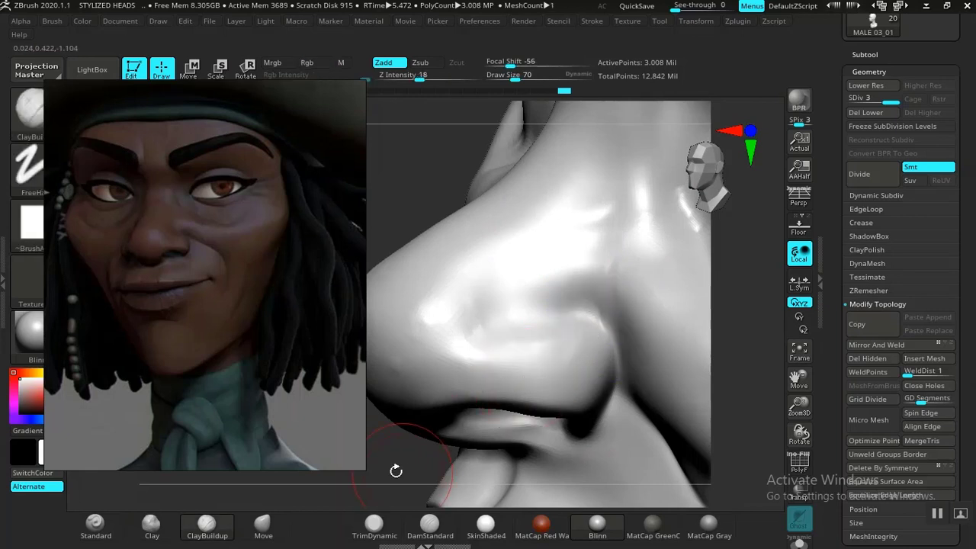
mouse_move(394, 466)
mouse_down()
mouse_move(374, 323)
mouse_move(429, 436)
mouse_up()
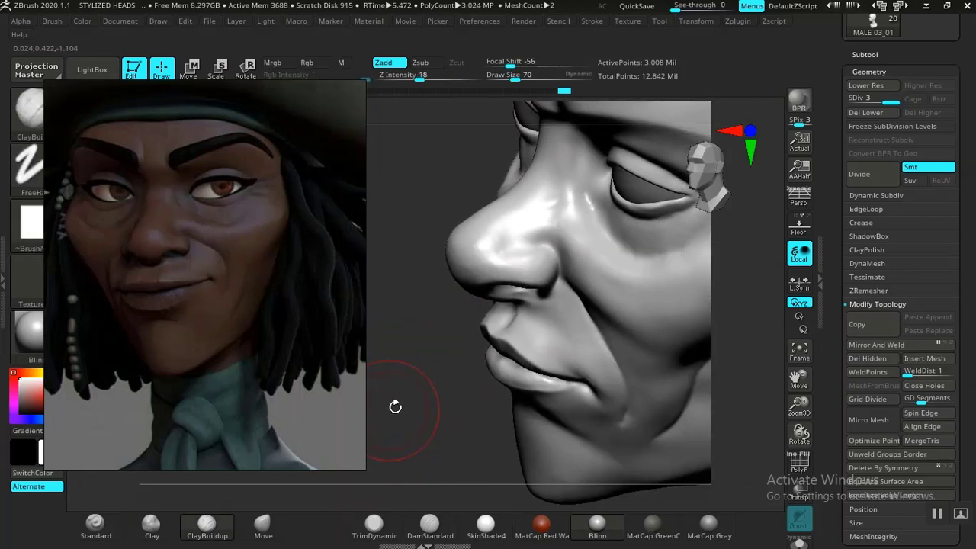
Carve a wrinkle running outward from the eye's outer corner with the DamStandard brush at draw size 70.
mouse_move(395, 406)
mouse_down()
mouse_move(374, 410)
mouse_move(560, 298)
mouse_up()
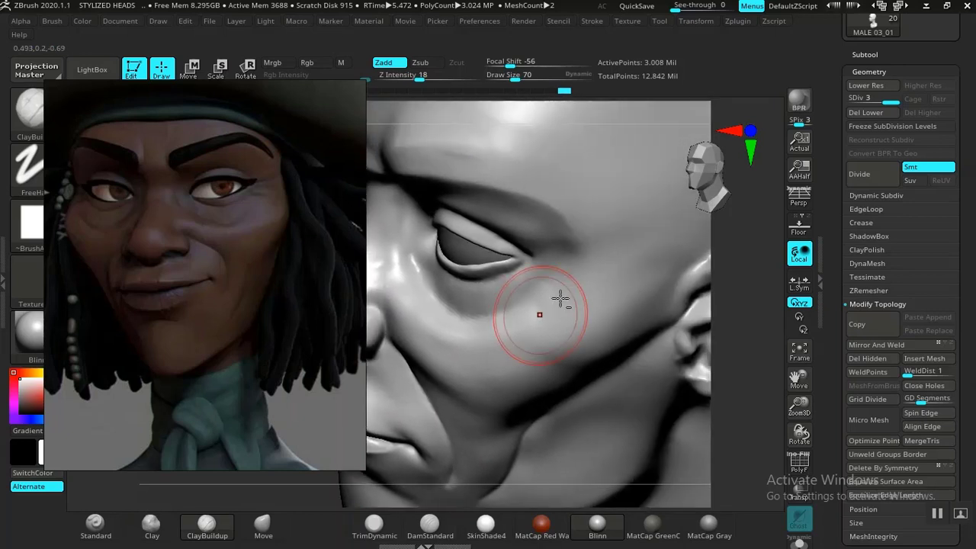
click(430, 523)
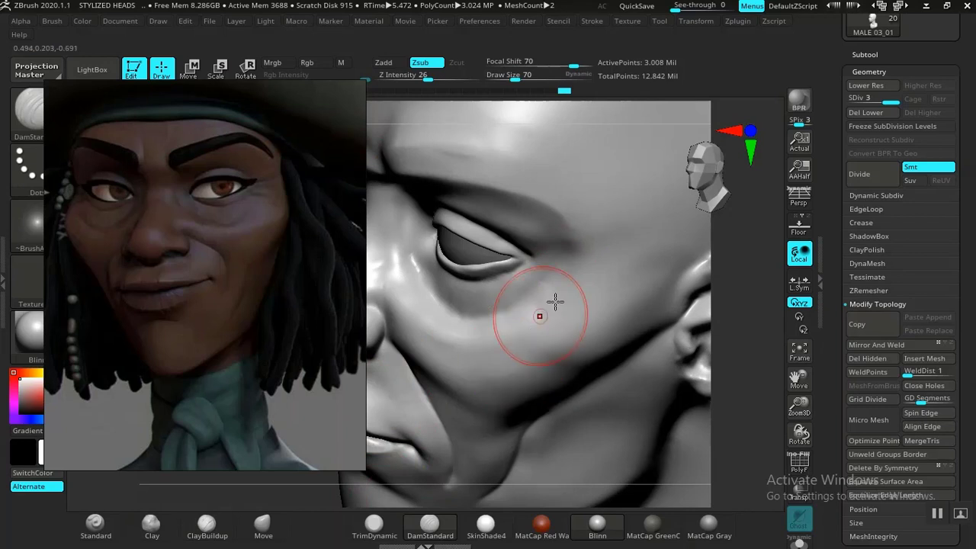
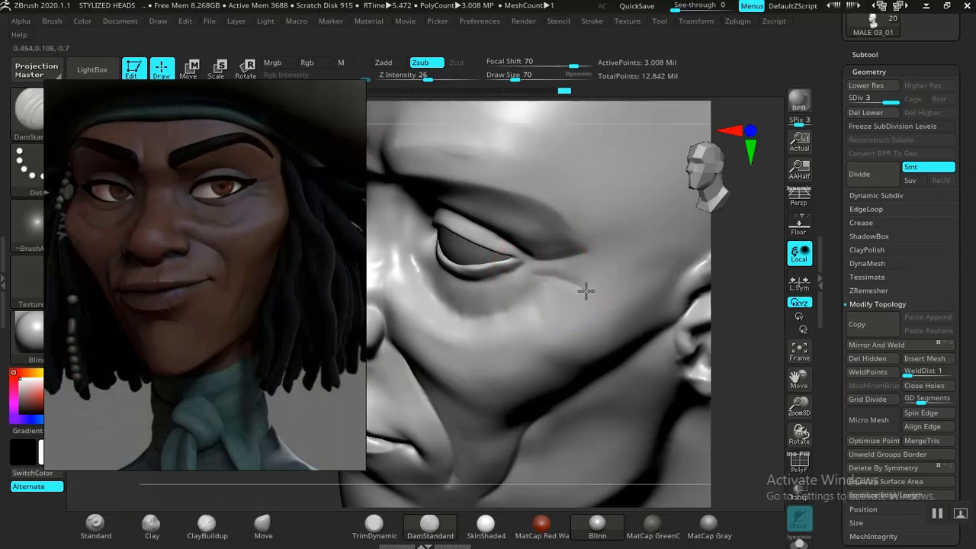
mouse_move(521, 272)
mouse_down()
mouse_move(577, 289)
mouse_move(588, 267)
mouse_move(626, 277)
mouse_up()
Compare the face from the front, and carve an upper crow's-feet wrinkle beside the eye's outer corner with the DamStandard brush.
alt+drag(761, 345, 700, 245)
shift+drag(727, 318, 756, 296)
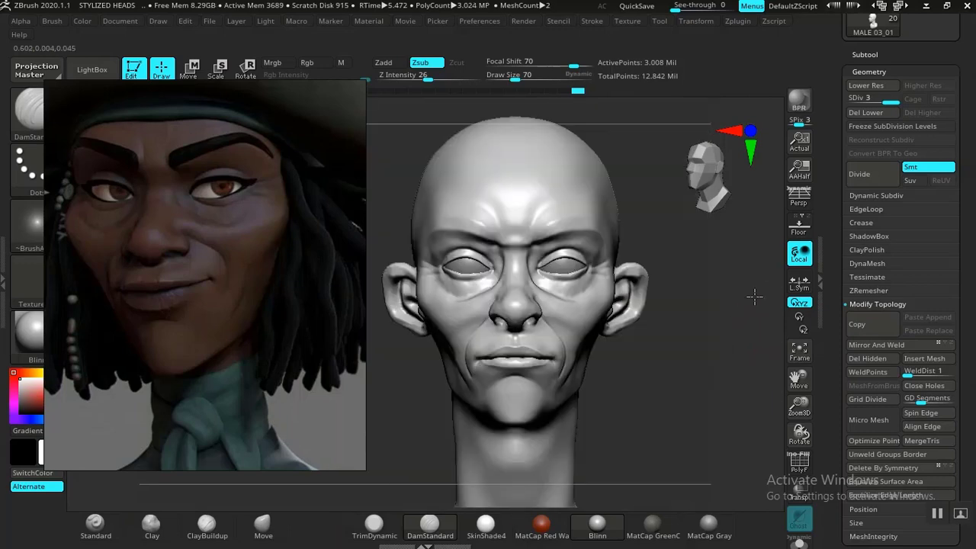
mouse_move(682, 352)
alt+mouse_down()
mouse_move(708, 426)
mouse_move(643, 404)
alt+mouse_up()
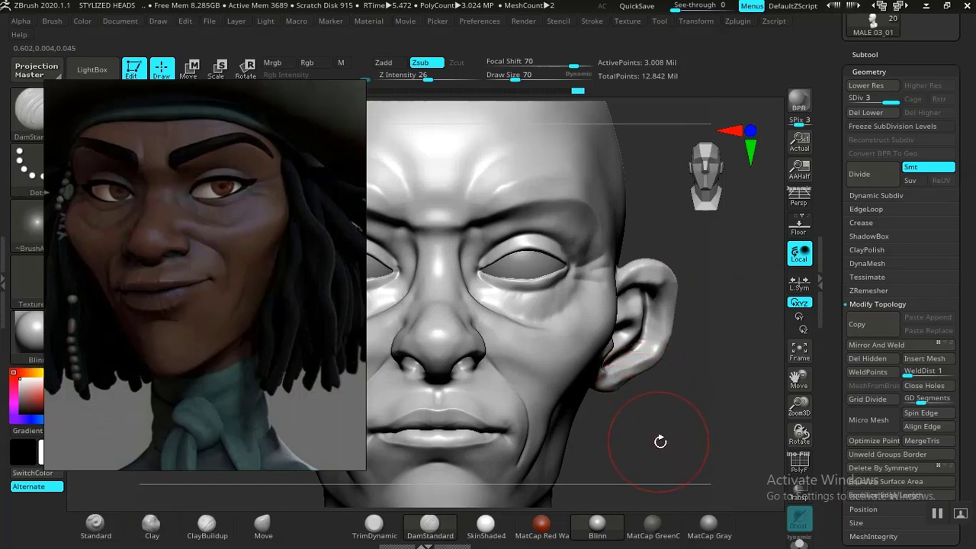
drag(647, 464, 734, 488)
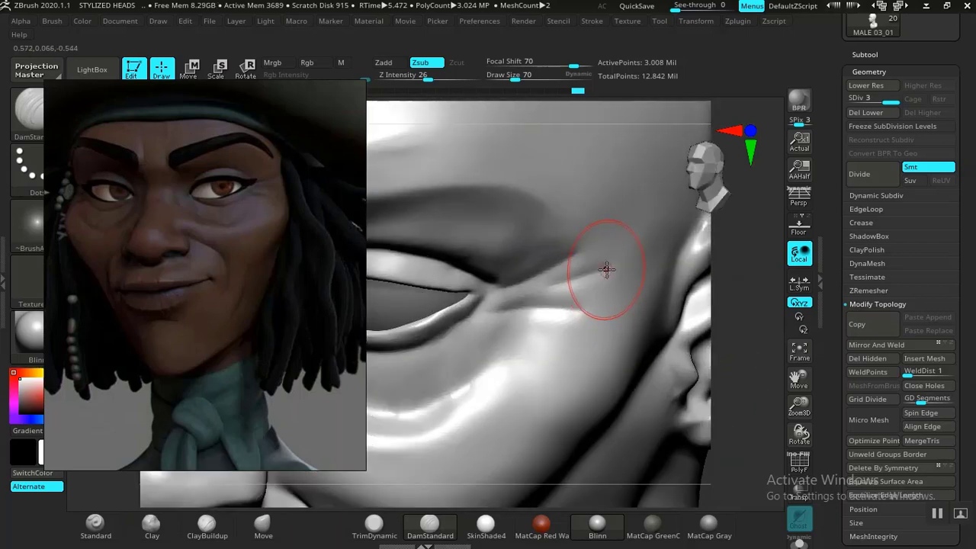
drag(569, 282, 550, 289)
drag(577, 251, 535, 273)
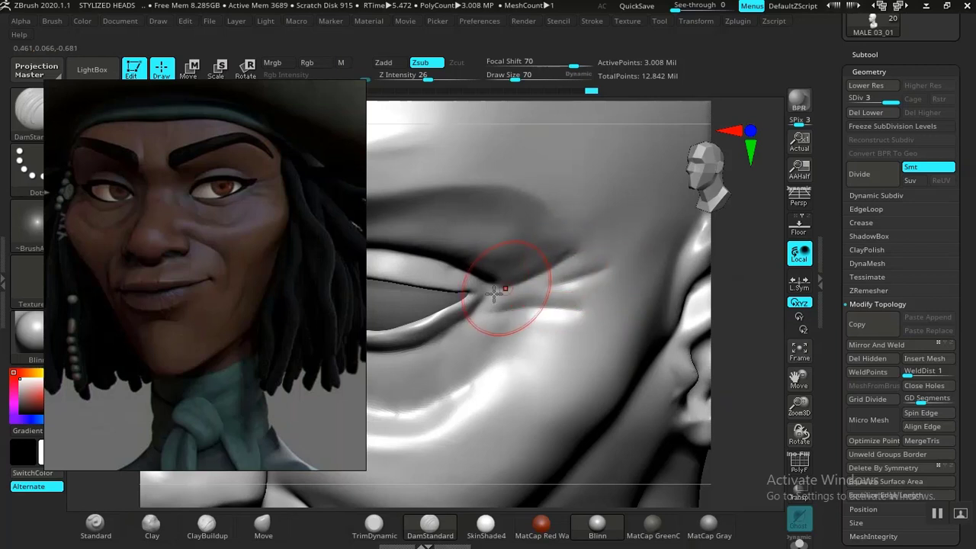
Try to build up the skin between the crow's-feet wrinkles with the ClayBuildup brush.
click(207, 524)
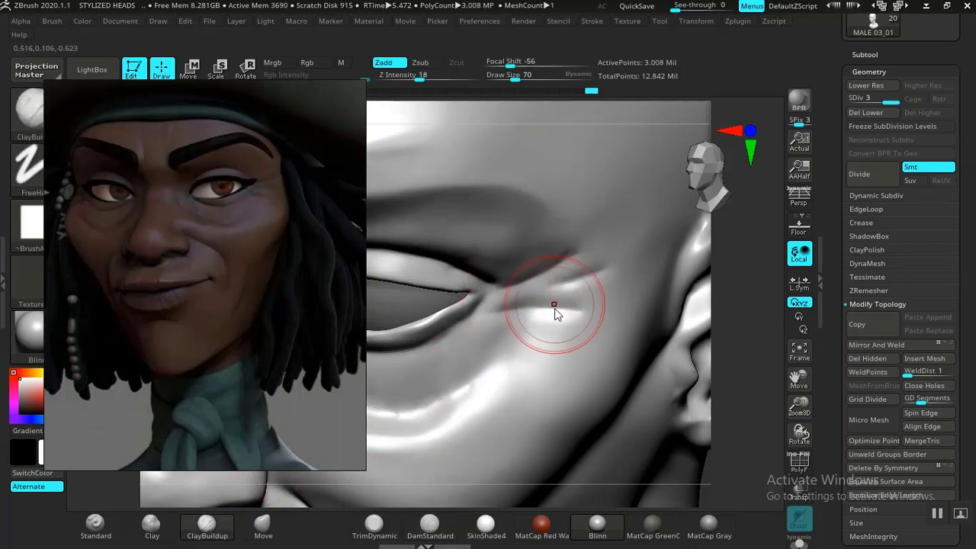
mouse_move(555, 320)
mouse_down()
mouse_move(603, 290)
mouse_move(581, 294)
mouse_up()
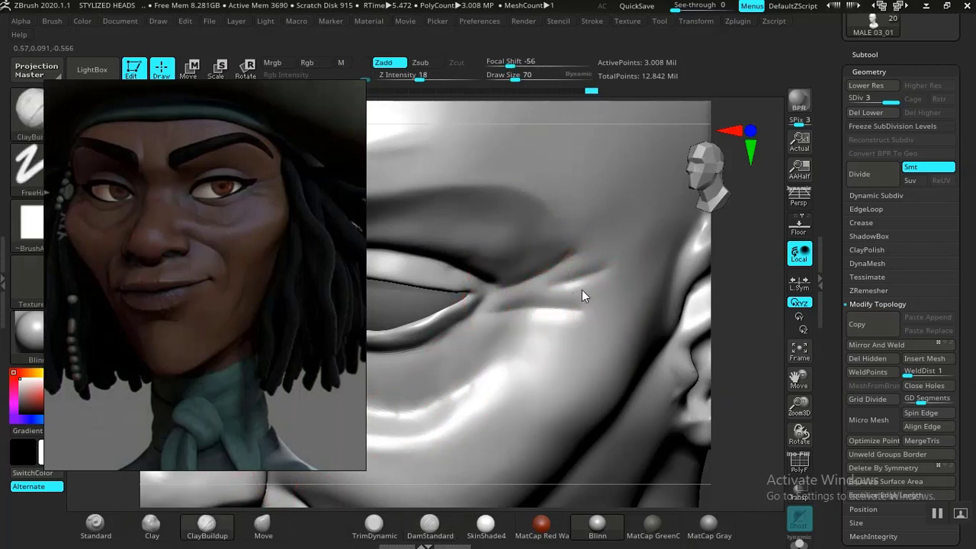
key(ctrl)
key(ctrl)
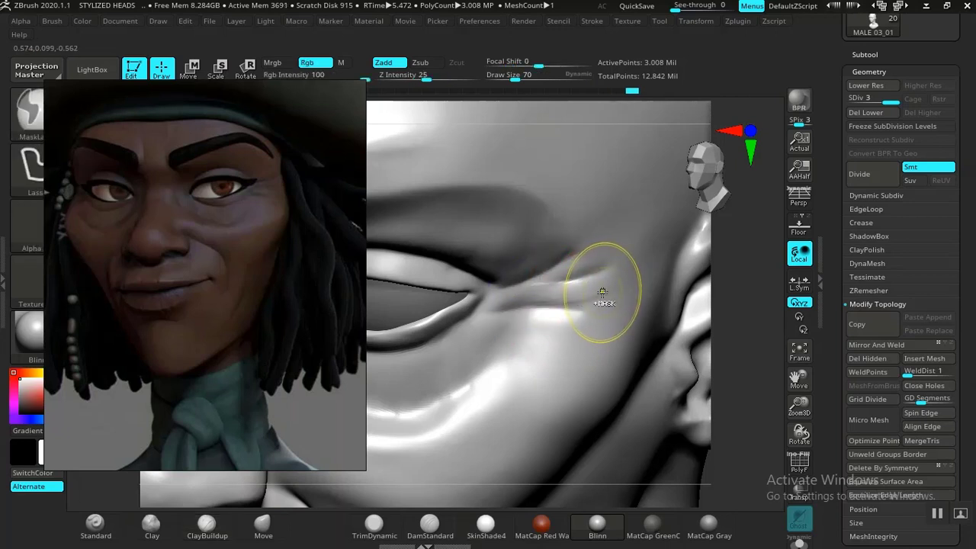
key(ctrl+z)
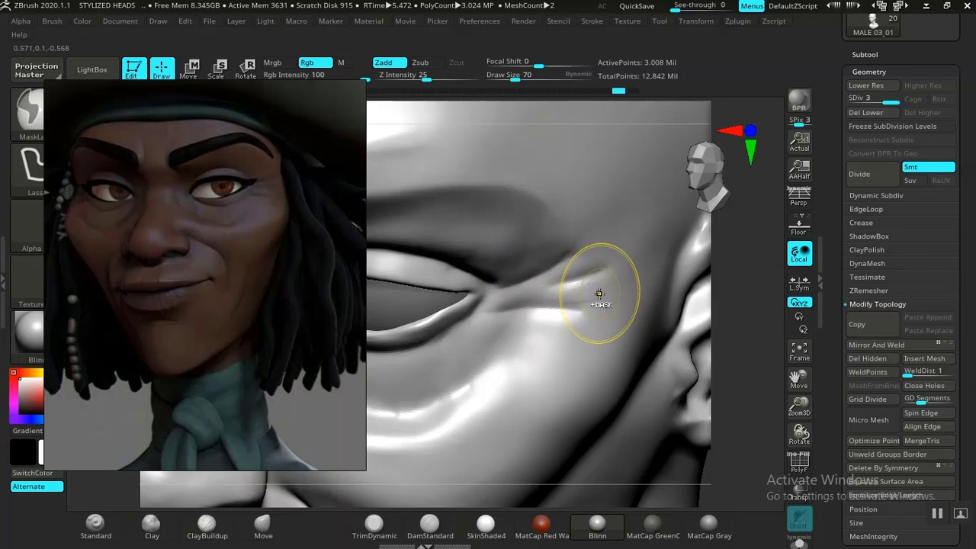
key(ctrl+z)
Raise the skin between the upper and lower crow's-feet wrinkles with the Clay brush at draw size 70.
click(152, 523)
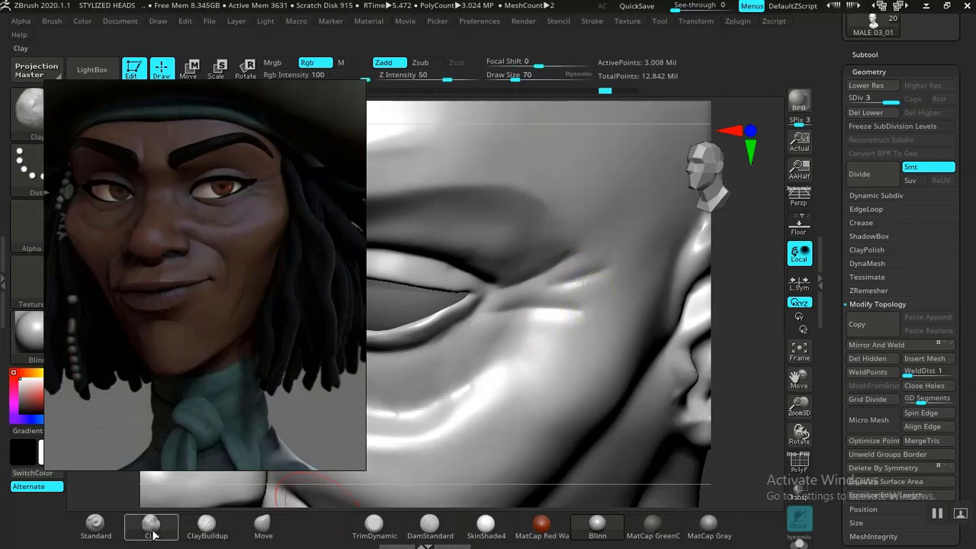
mouse_move(584, 287)
mouse_down()
mouse_move(577, 283)
mouse_move(599, 287)
mouse_up()
key(shift)
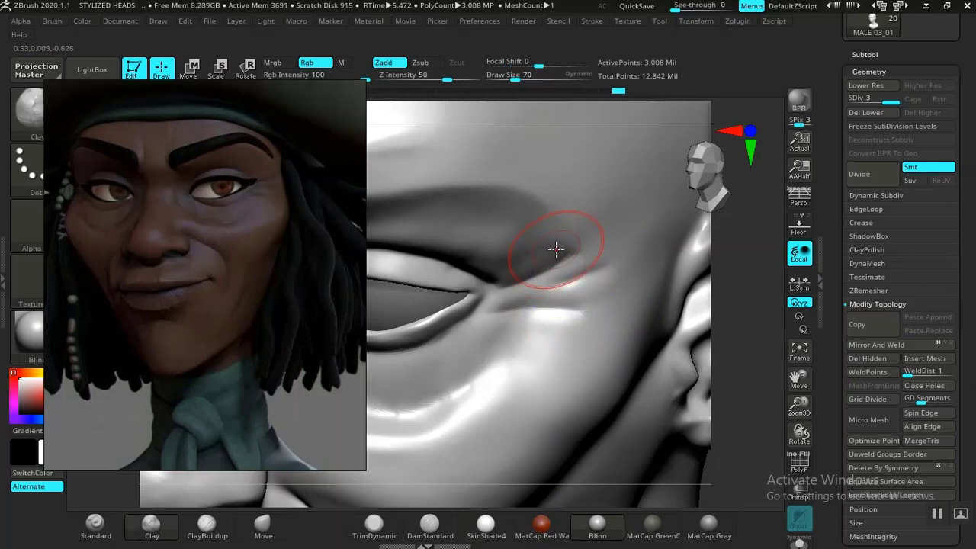
Try to build up the outer end of the fold above the eye with the Clay brush.
mouse_move(569, 248)
mouse_down()
mouse_move(524, 270)
mouse_move(551, 255)
mouse_move(529, 262)
mouse_up()
key(ctrl+z)
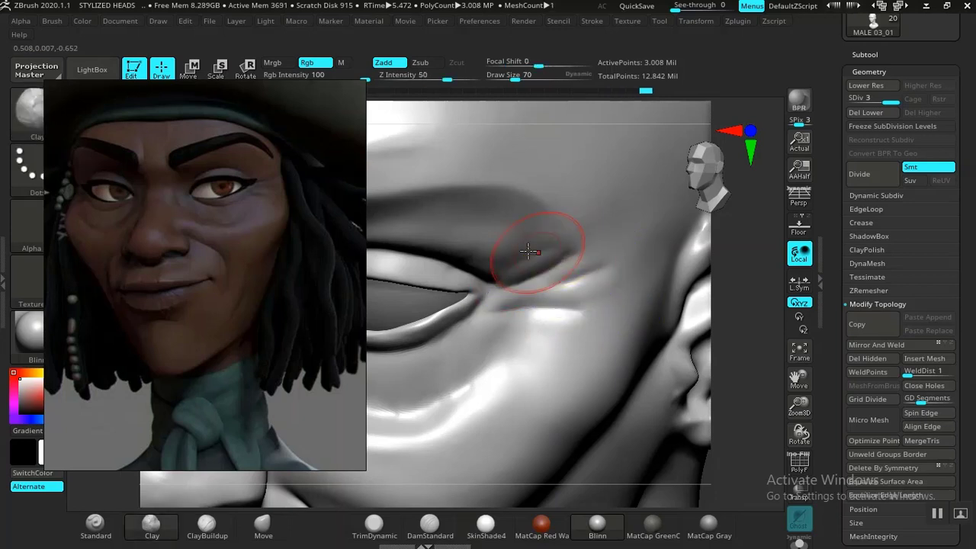
key(ctrl+z)
Set the Smooth brush's Z Intensity to 4 and lightly smooth the outer end of the fold above the eye.
shift+click(437, 74)
text(4)
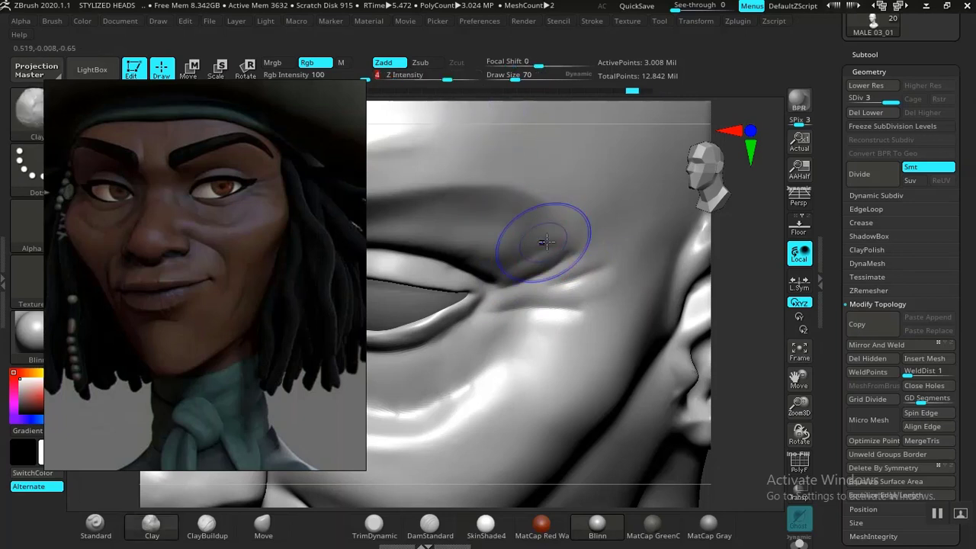
shift+drag(546, 242, 526, 257)
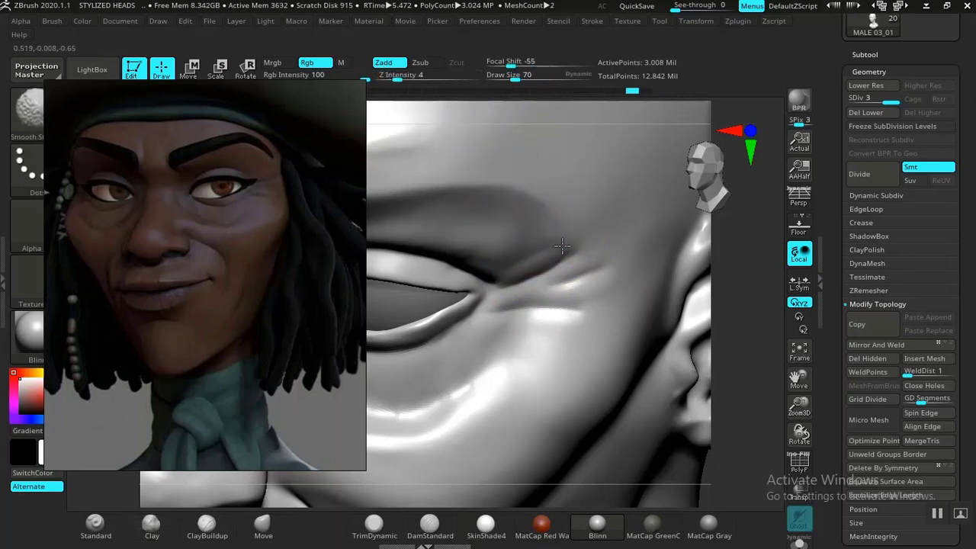
Build up the skin around the lower crow's-feet wrinkle with the Clay brush at draw size 70 and lightly smooth its underside.
key(ctrl)
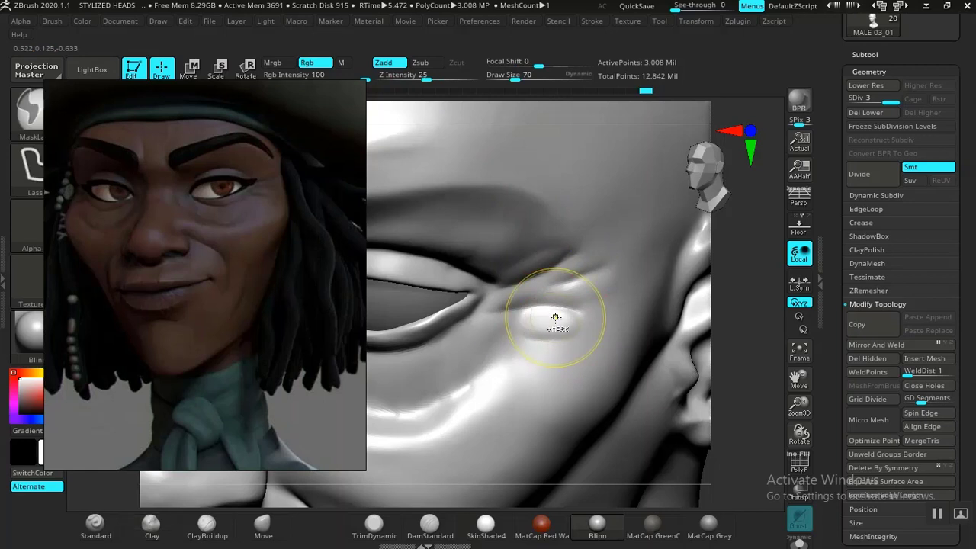
key(shift)
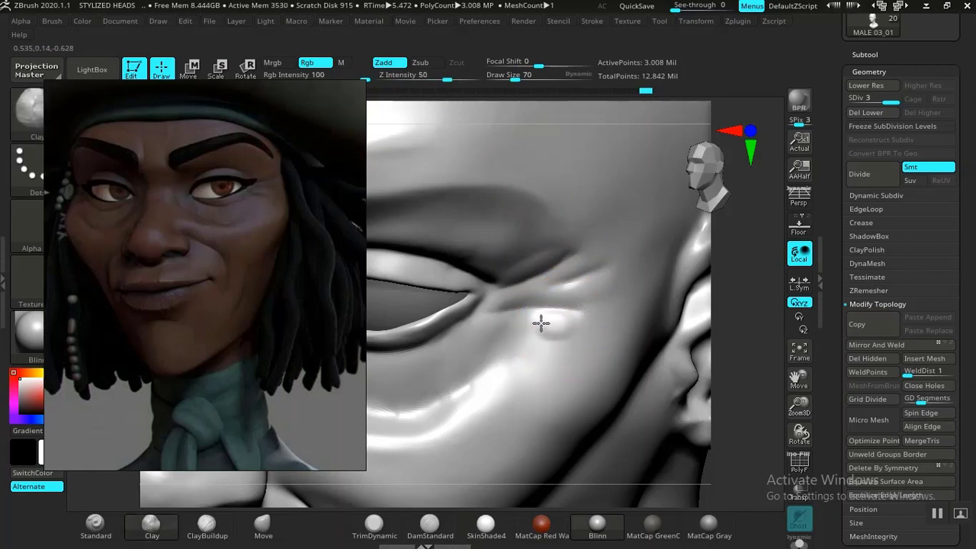
key(ctrl)
alt+drag(752, 283, 765, 450)
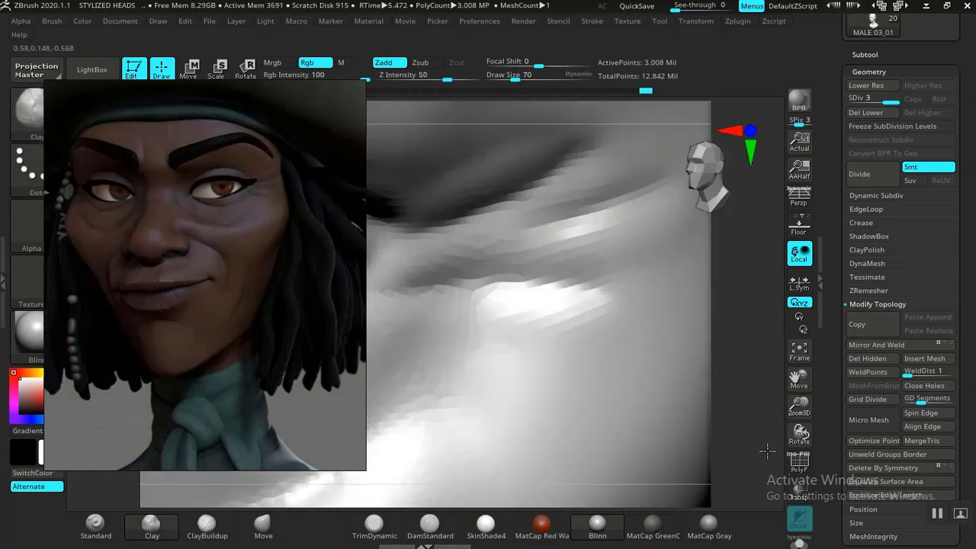
mouse_move(566, 302)
mouse_down()
mouse_move(492, 292)
mouse_move(397, 310)
mouse_move(580, 307)
mouse_move(483, 300)
mouse_move(524, 325)
mouse_up()
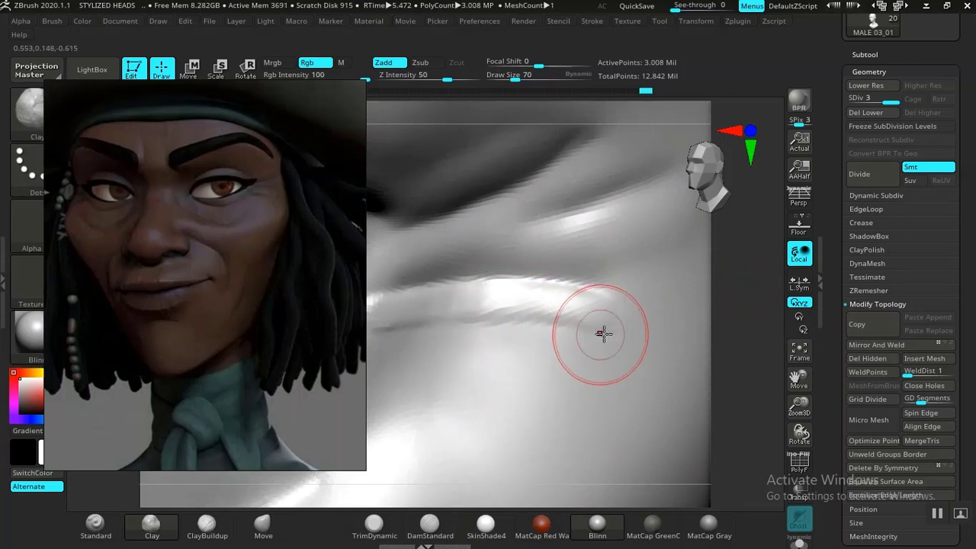
shift+drag(605, 331, 551, 322)
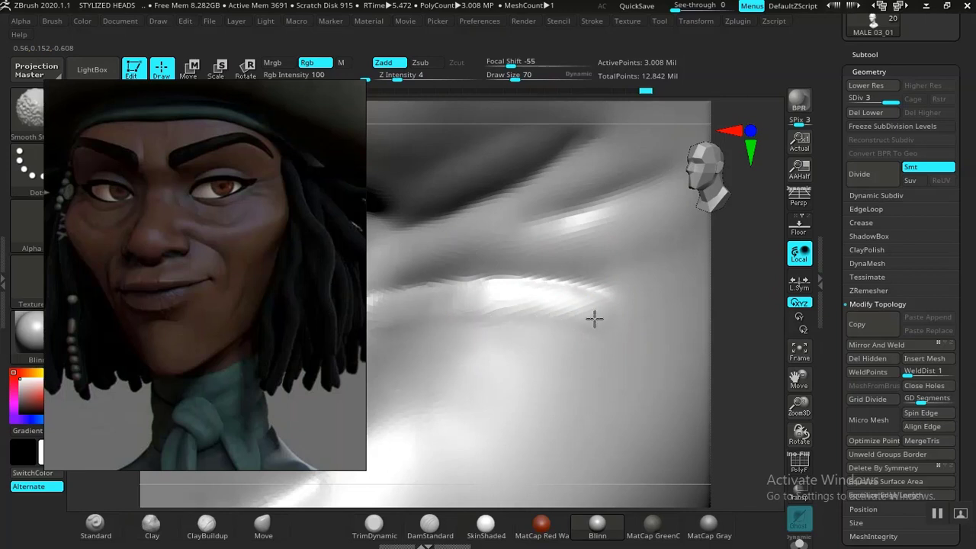
mouse_move(579, 253)
mouse_down()
mouse_move(587, 257)
mouse_move(399, 268)
mouse_move(544, 255)
mouse_move(630, 270)
mouse_move(574, 258)
mouse_up()
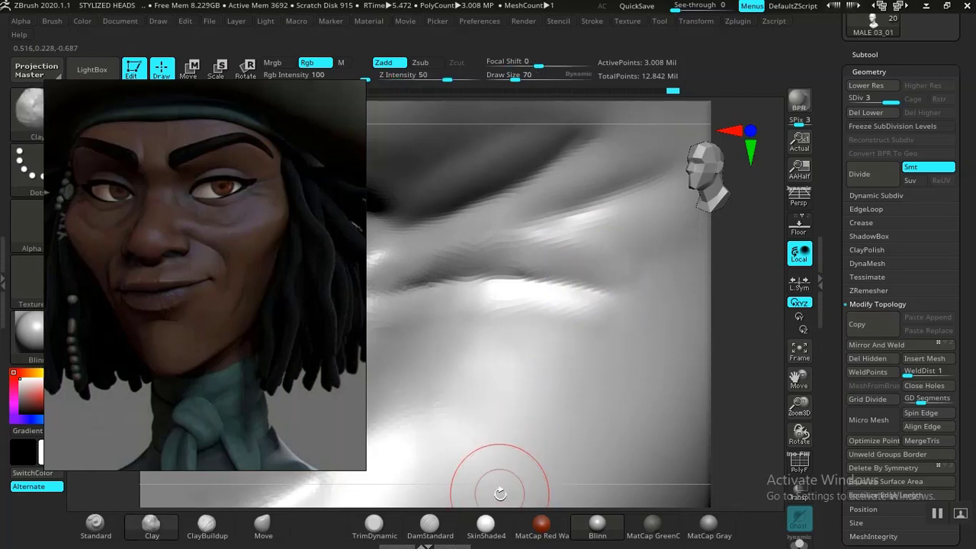
Sharpen the lower and upper crow's-feet wrinkles with the DamStandard brush at draw size 70 and check the face from several angles.
click(430, 525)
drag(614, 292, 455, 284)
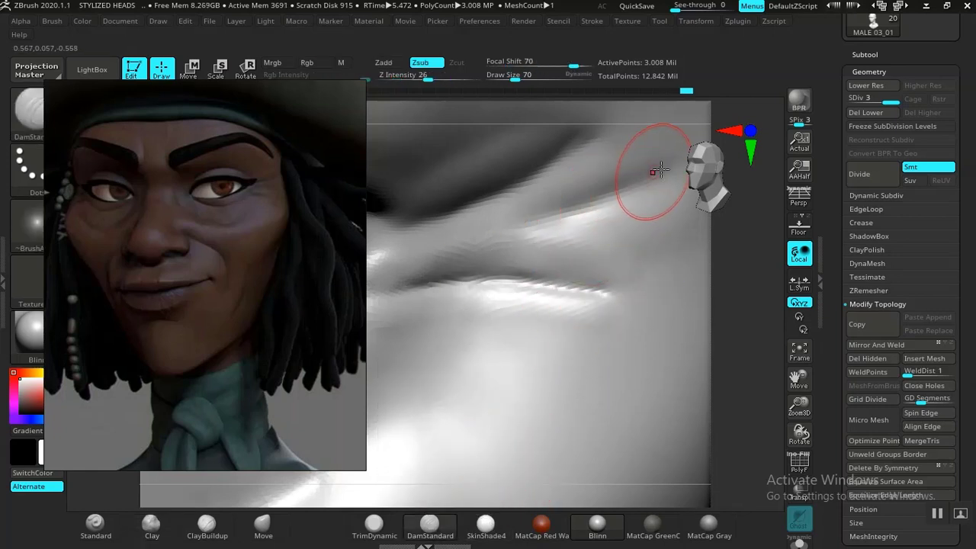
drag(612, 197, 504, 222)
right_drag(580, 122, 557, 153)
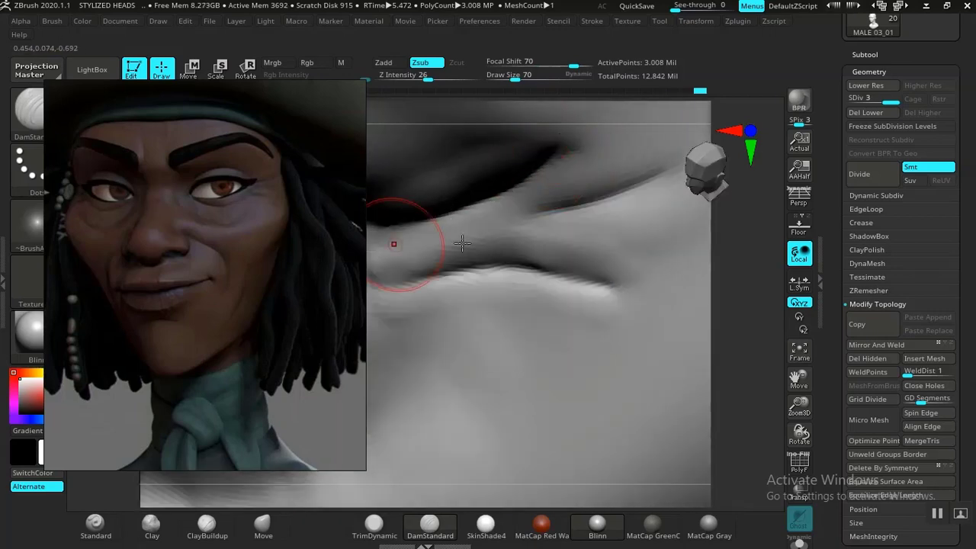
mouse_move(749, 344)
right_down()
mouse_move(555, 131)
mouse_move(708, 343)
right_up()
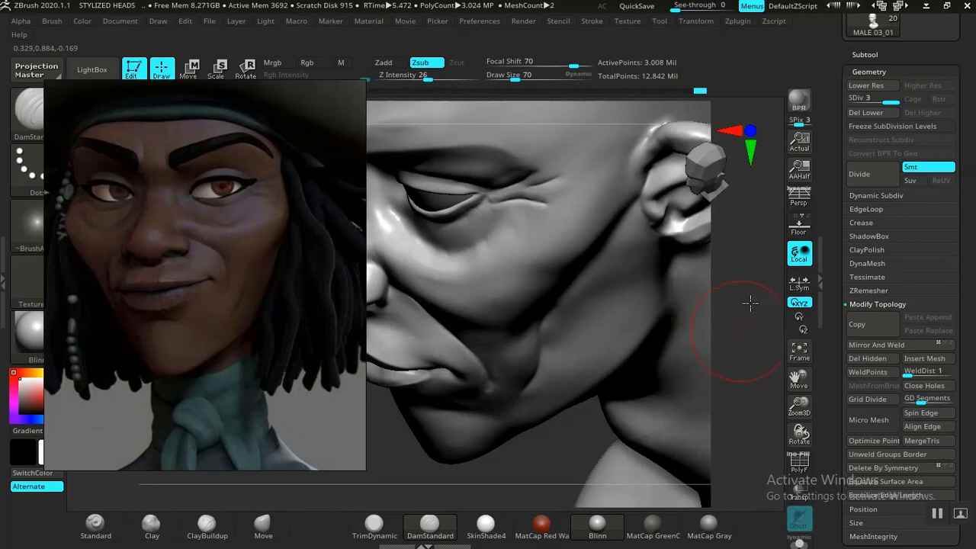
mouse_move(750, 303)
right_down()
mouse_move(740, 274)
mouse_move(653, 374)
mouse_move(618, 374)
mouse_move(688, 361)
mouse_move(689, 331)
mouse_move(693, 367)
mouse_move(679, 418)
mouse_move(708, 344)
mouse_move(690, 372)
right_up()
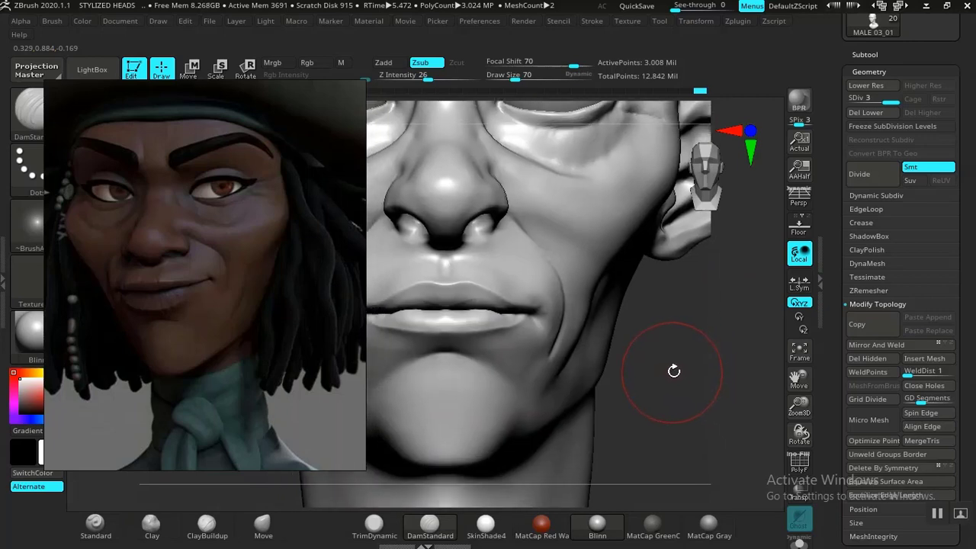
Try to carve a crease across the upper throat beneath the chin with the DamStandard brush at draw size 70.
ctrl+right_drag(711, 380, 662, 325)
alt+right_drag(650, 397, 673, 290)
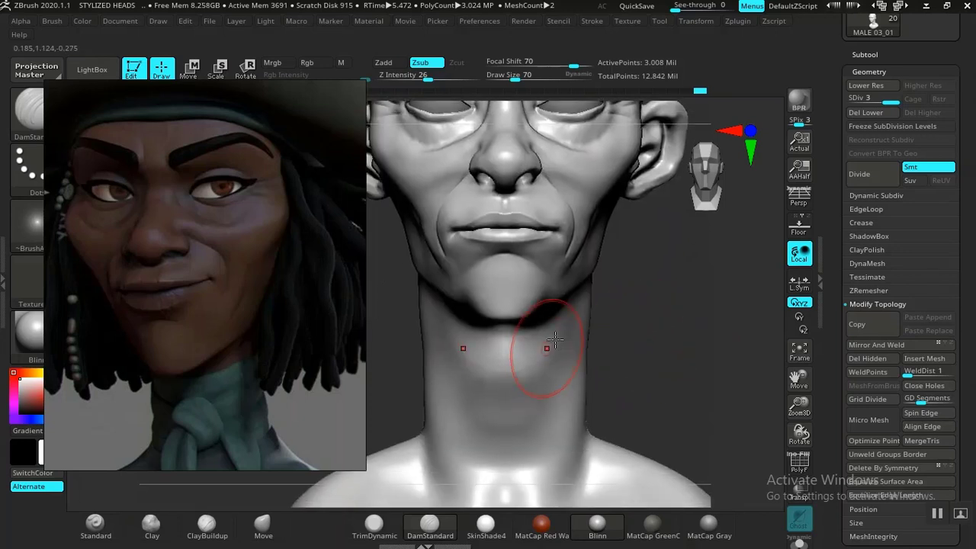
drag(559, 340, 501, 385)
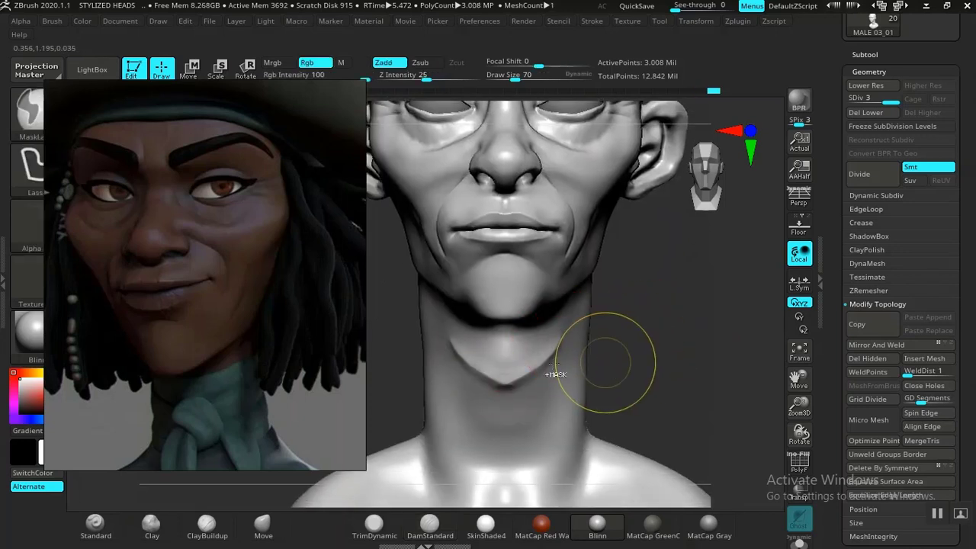
key(ctrl+z)
key(ctrl+shift+z)
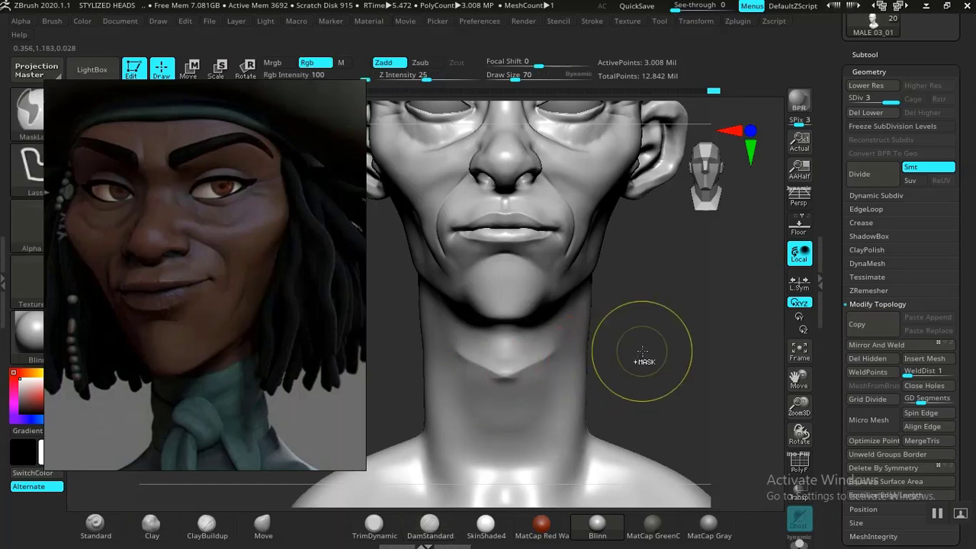
mouse_move(680, 356)
mouse_down()
mouse_move(564, 364)
mouse_move(551, 343)
mouse_up()
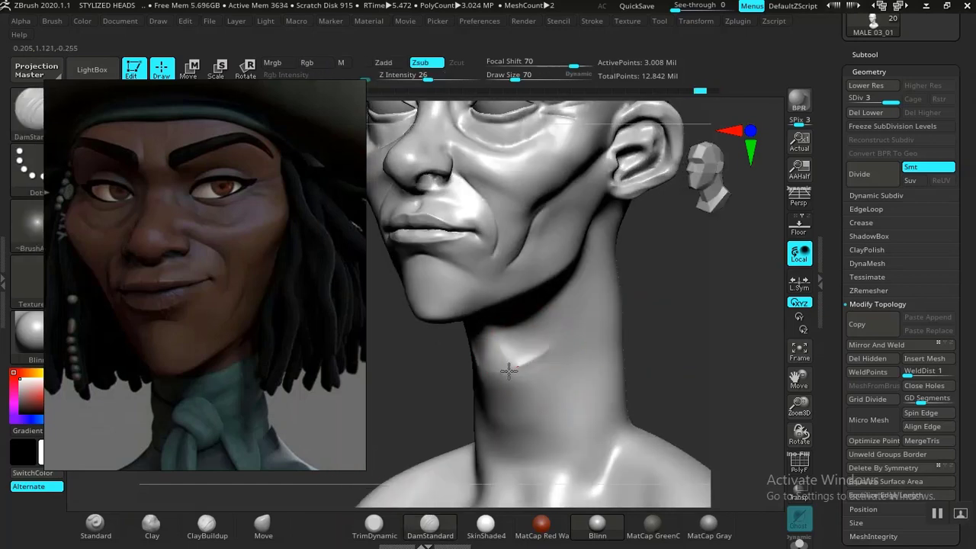
key(ctrl+z)
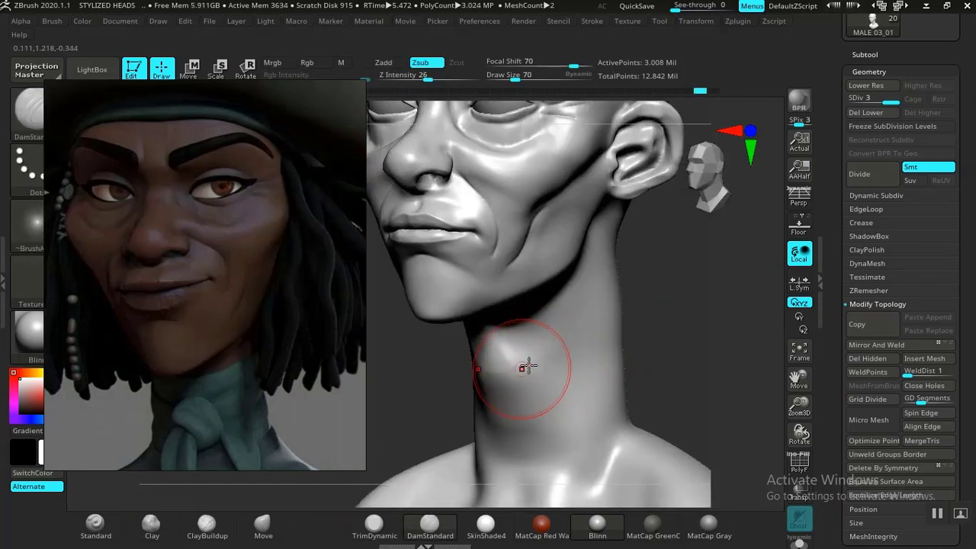
drag(512, 365, 525, 376)
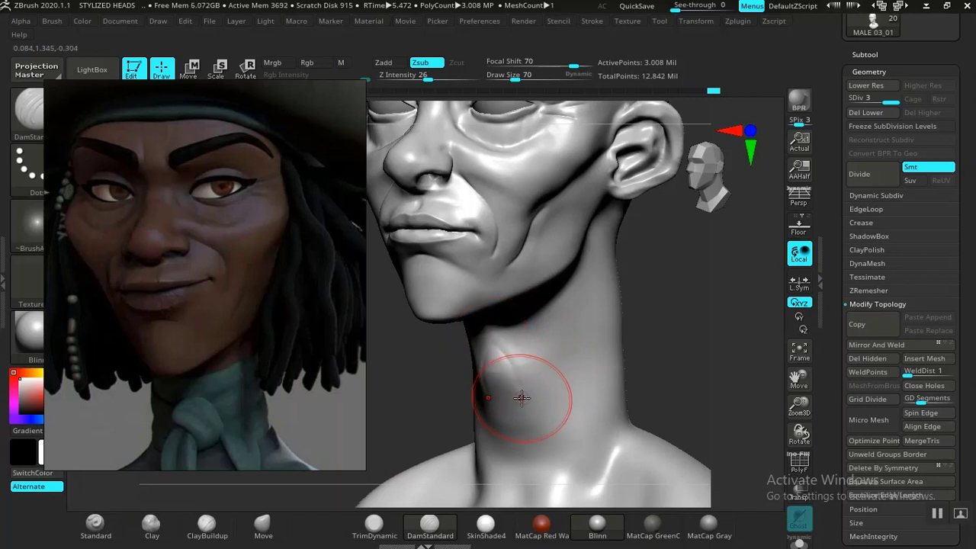
key(ctrl+z)
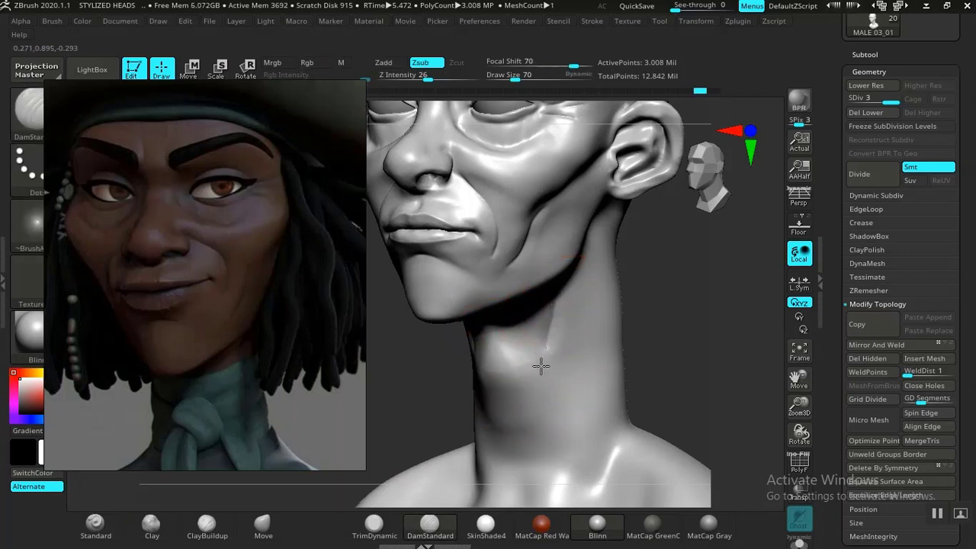
Try to carve vertical creases down both sides of the throat and soften their lower ends with the Smooth brush.
key(shift)
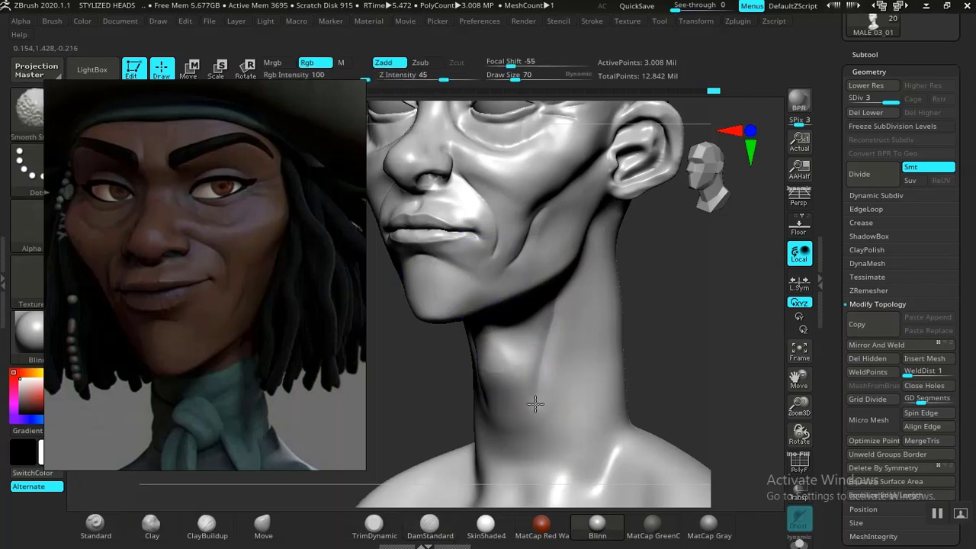
drag(740, 311, 551, 392)
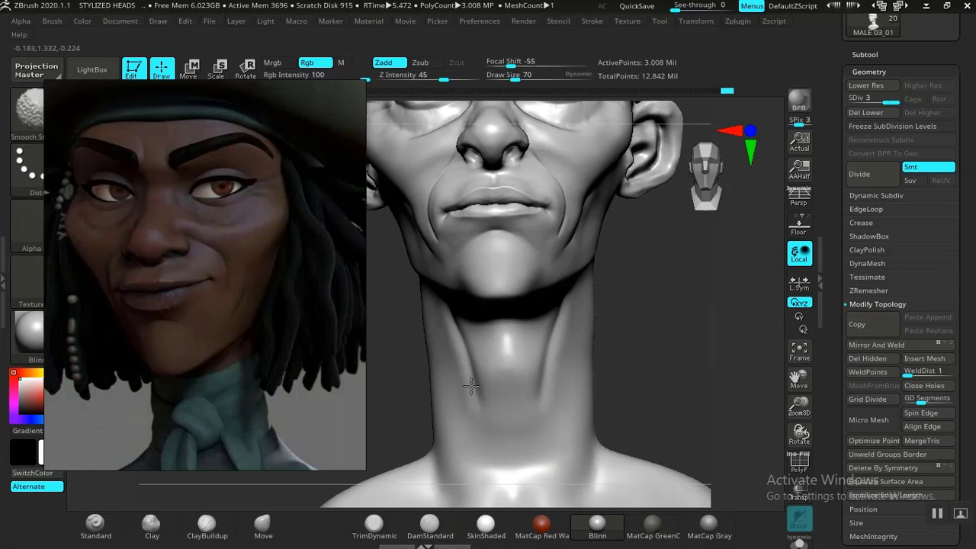
mouse_move(471, 386)
shift+mouse_down()
mouse_move(470, 371)
mouse_move(478, 392)
shift+mouse_up()
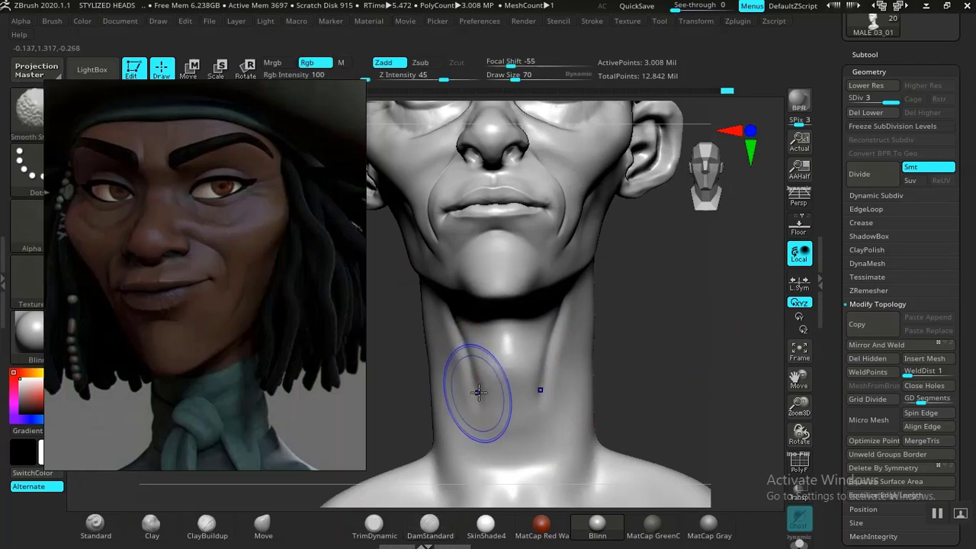
key(ctrl)
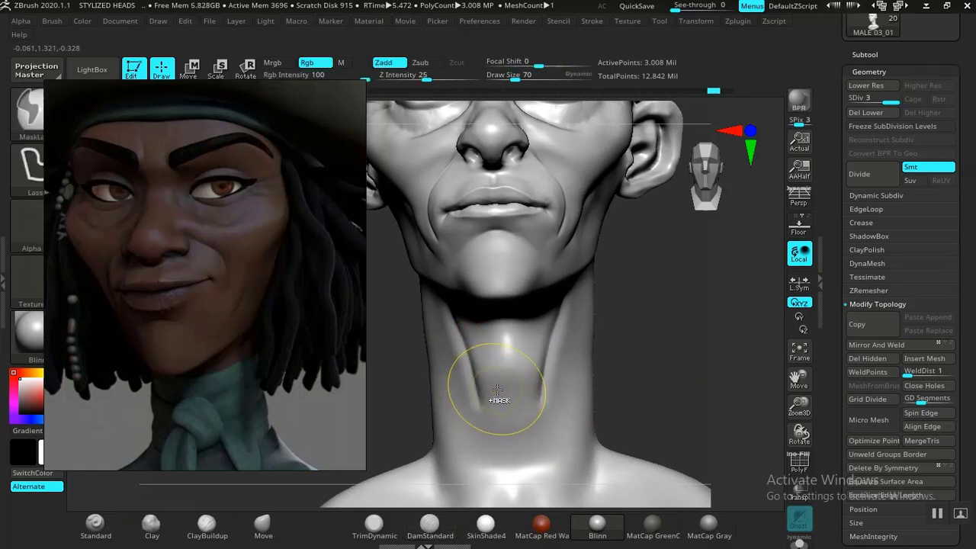
key(shift)
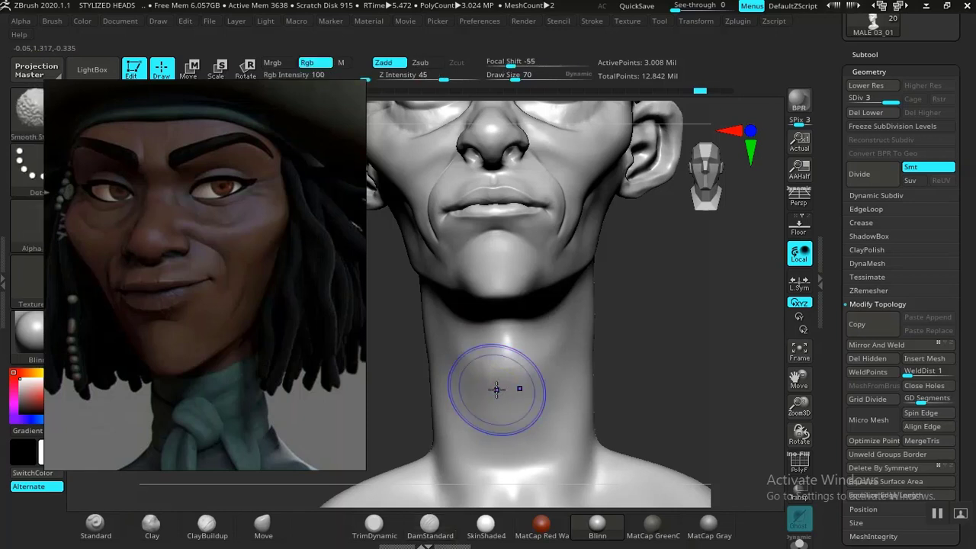
Lower the head to subdivision level 1 and softly shape the muscle line beside the throat, smoothing it into the neck.
key(shift+d)
key(shift+d)
drag(712, 331, 656, 336)
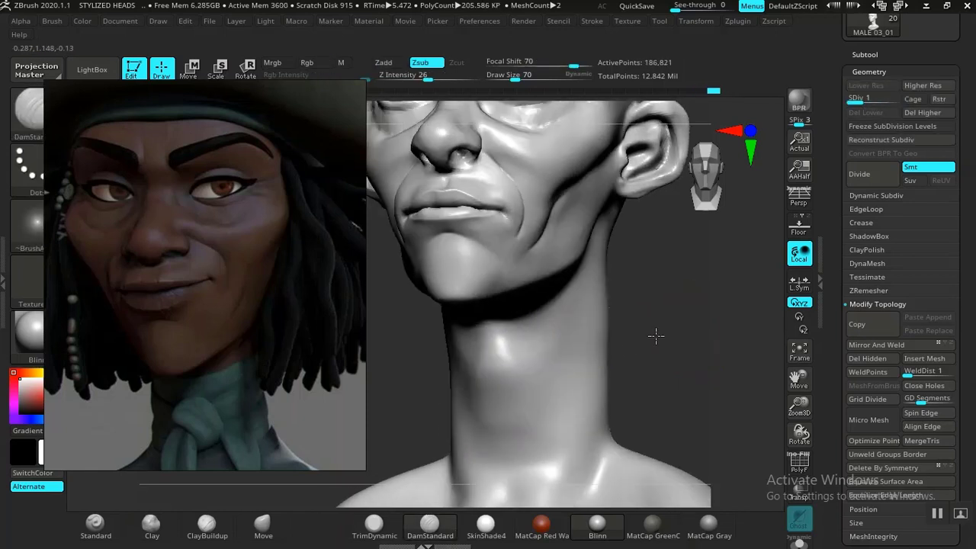
key(shift)
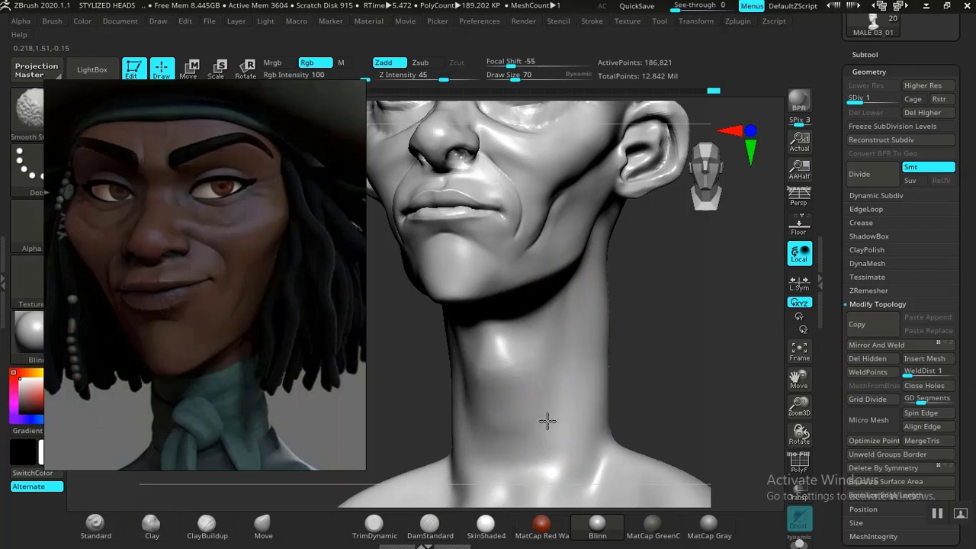
mouse_move(701, 366)
mouse_down()
mouse_move(696, 348)
mouse_move(682, 453)
mouse_move(696, 431)
mouse_move(690, 419)
mouse_move(680, 453)
mouse_move(667, 370)
mouse_move(685, 430)
mouse_move(681, 356)
mouse_move(653, 418)
mouse_move(745, 405)
mouse_move(731, 397)
mouse_up()
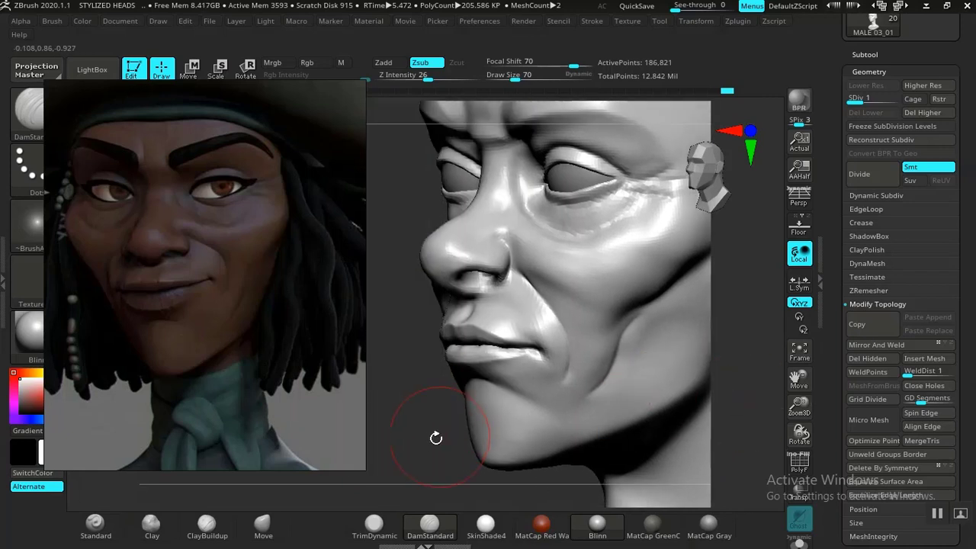
Build up the rear edge of the nostril wing with the ClayBuildup brush at Z Intensity 18 and draw size 70.
mouse_move(436, 437)
alt+mouse_down()
mouse_move(483, 451)
mouse_move(453, 438)
alt+mouse_up()
mouse_move(467, 450)
mouse_down()
mouse_move(435, 451)
mouse_move(430, 414)
mouse_move(470, 483)
mouse_move(424, 383)
mouse_move(587, 313)
mouse_up()
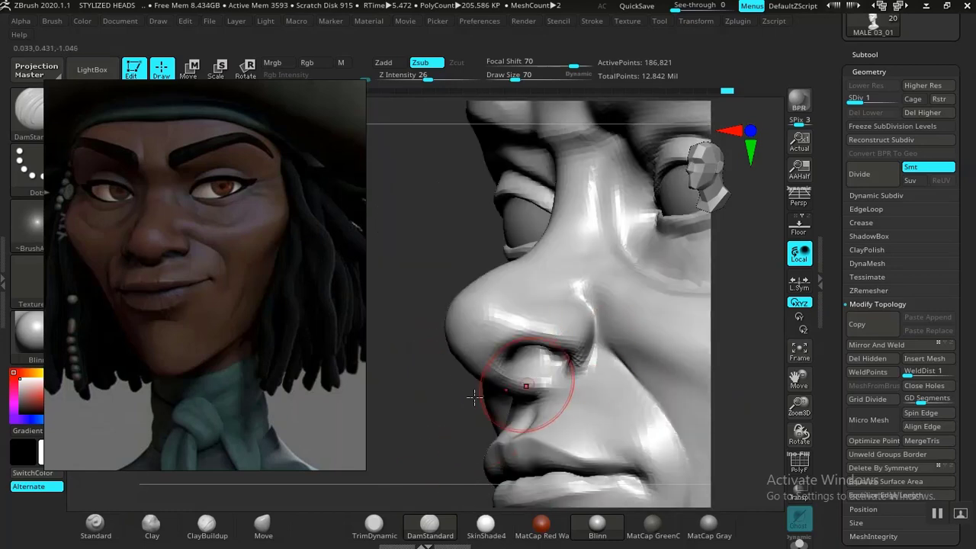
mouse_move(460, 389)
mouse_down()
mouse_move(407, 414)
mouse_move(417, 412)
mouse_up()
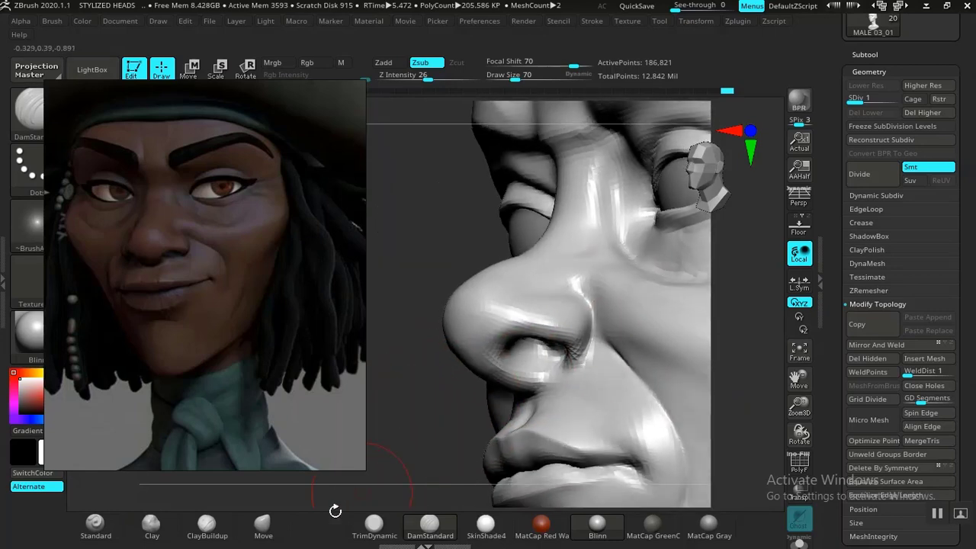
click(207, 525)
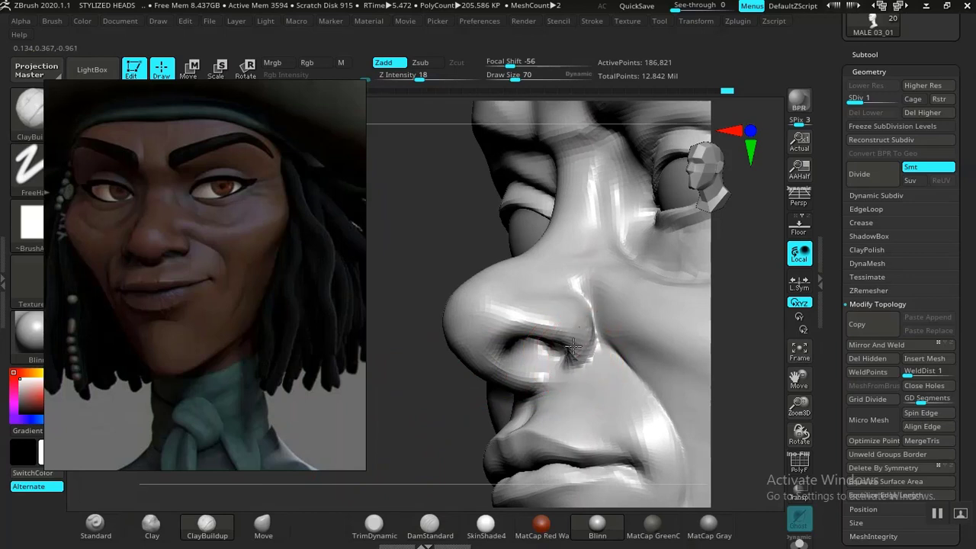
key(ctrl)
key(ctrl)
key(ctrl)
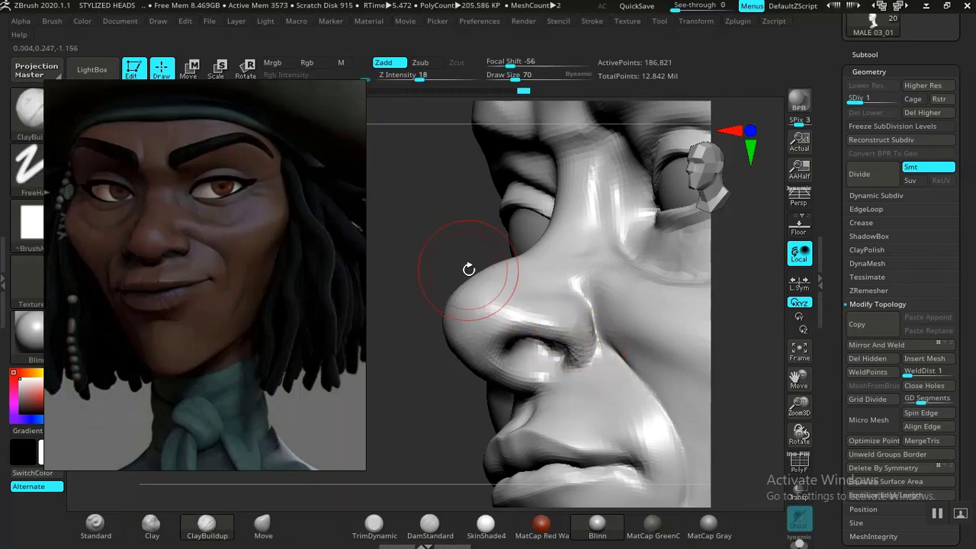
Smooth the nostril wing and its transition into the cheek.
key(shift)
shift+drag(563, 335, 573, 345)
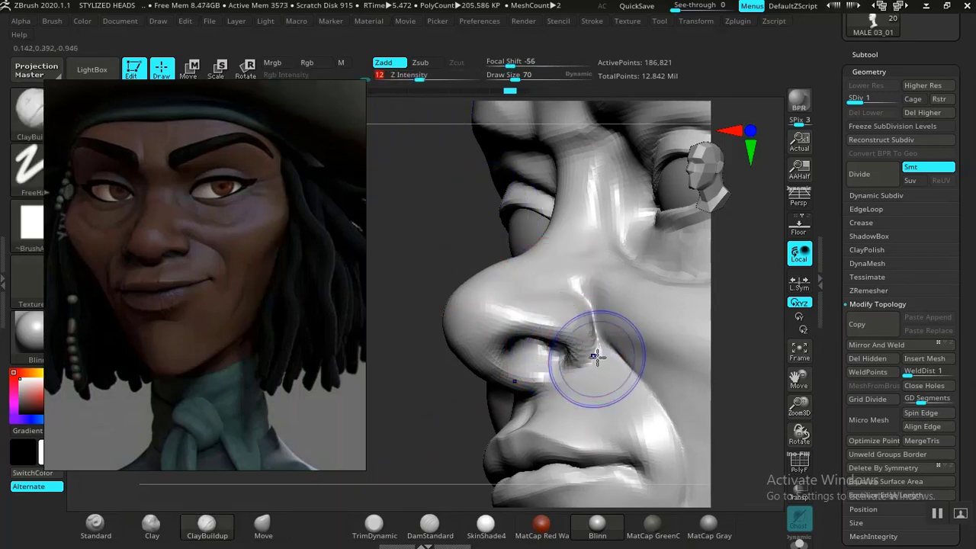
key(shift)
key(shift)
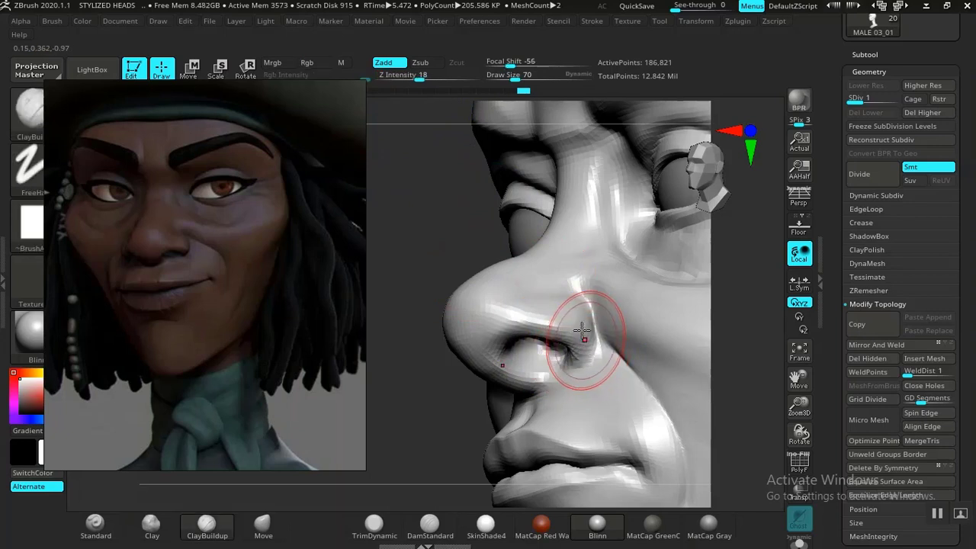
shift+drag(582, 329, 526, 365)
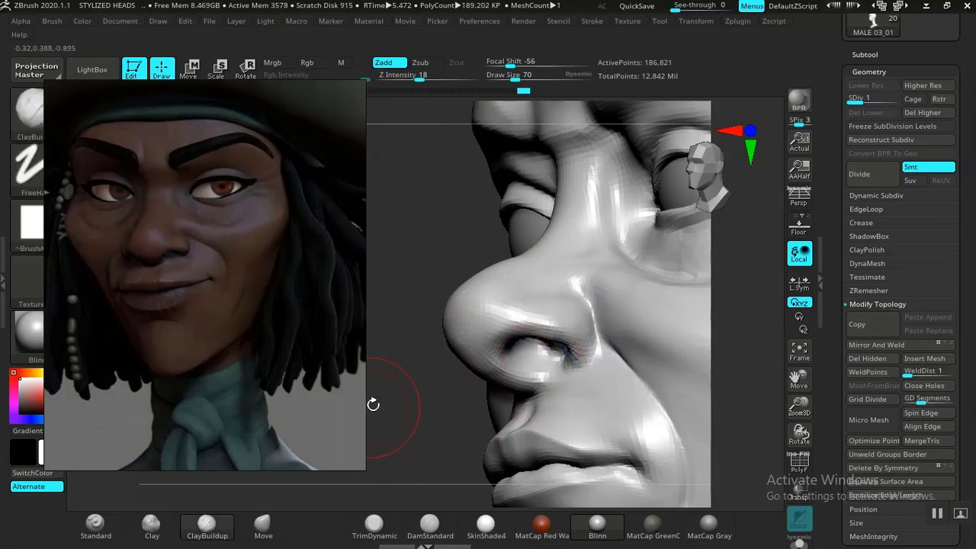
Smooth the side of the cheek in front of the earlobe and check the face from the front.
mouse_move(398, 437)
mouse_down()
mouse_move(359, 348)
mouse_move(429, 386)
mouse_move(551, 369)
mouse_up()
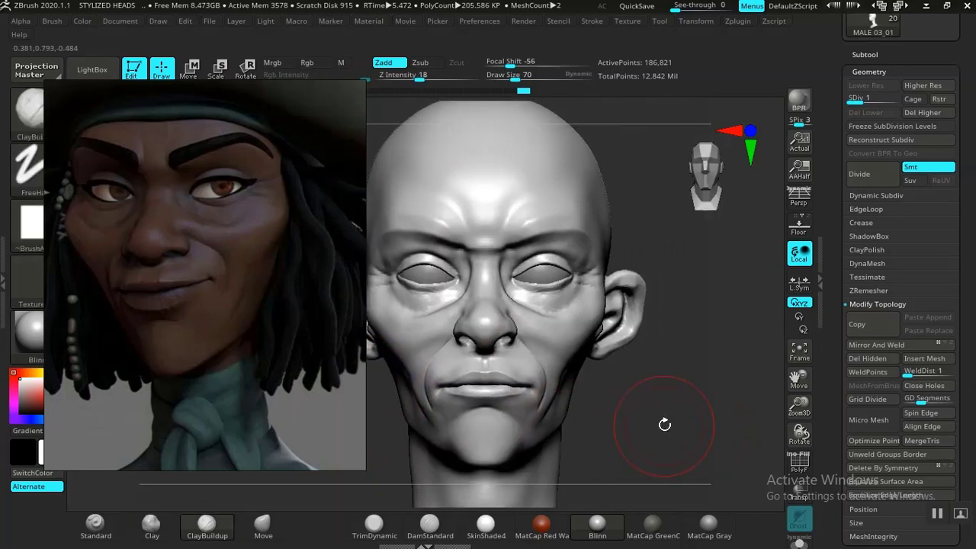
mouse_move(664, 420)
alt+mouse_down()
mouse_move(682, 459)
mouse_move(655, 374)
mouse_move(750, 395)
mouse_move(577, 370)
alt+mouse_up()
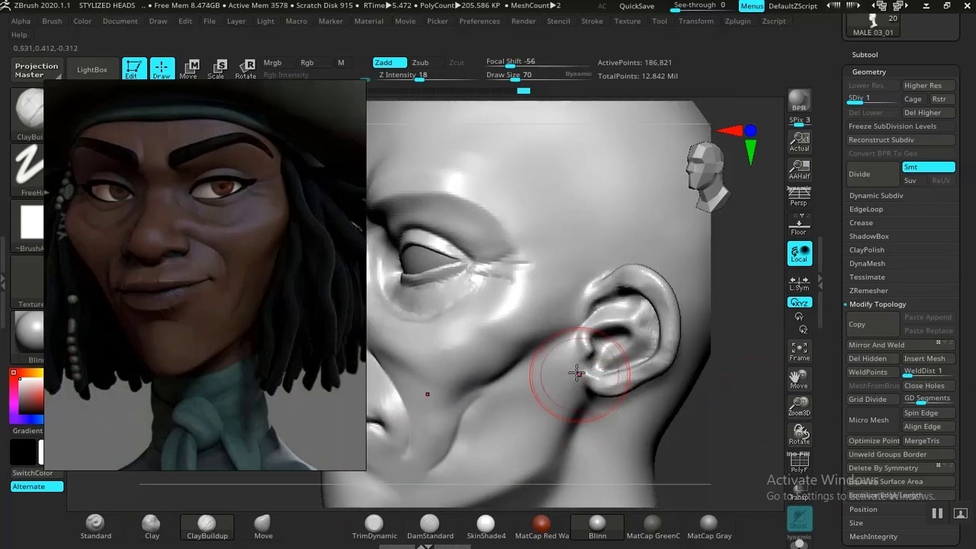
key(shift)
mouse_move(710, 404)
mouse_down()
mouse_move(752, 424)
mouse_move(666, 431)
mouse_move(639, 372)
mouse_move(638, 392)
mouse_move(653, 366)
mouse_move(666, 383)
mouse_move(620, 410)
mouse_move(656, 400)
mouse_move(702, 419)
mouse_move(690, 404)
mouse_up()
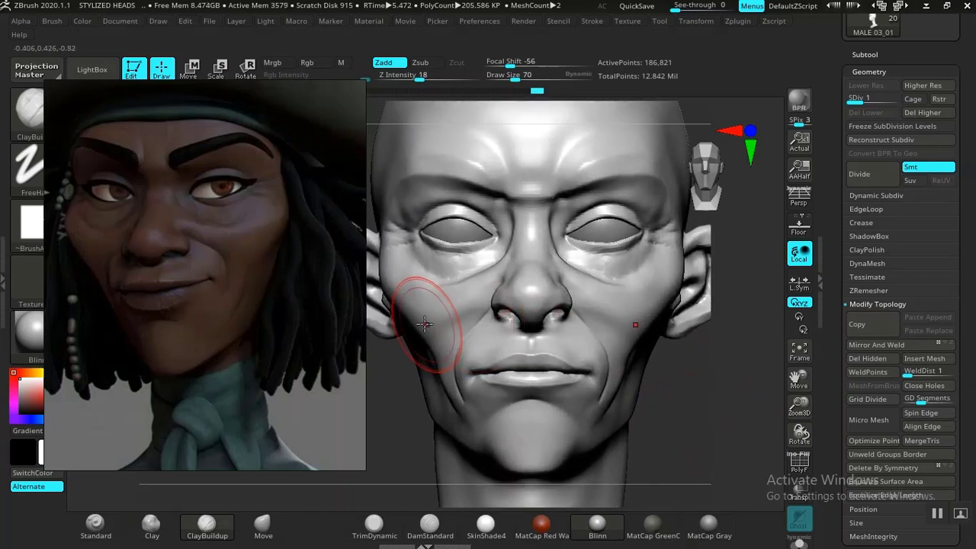
Adjust the outer contour of the cheeks with the Move brush at draw size 94.
key(bracketright)
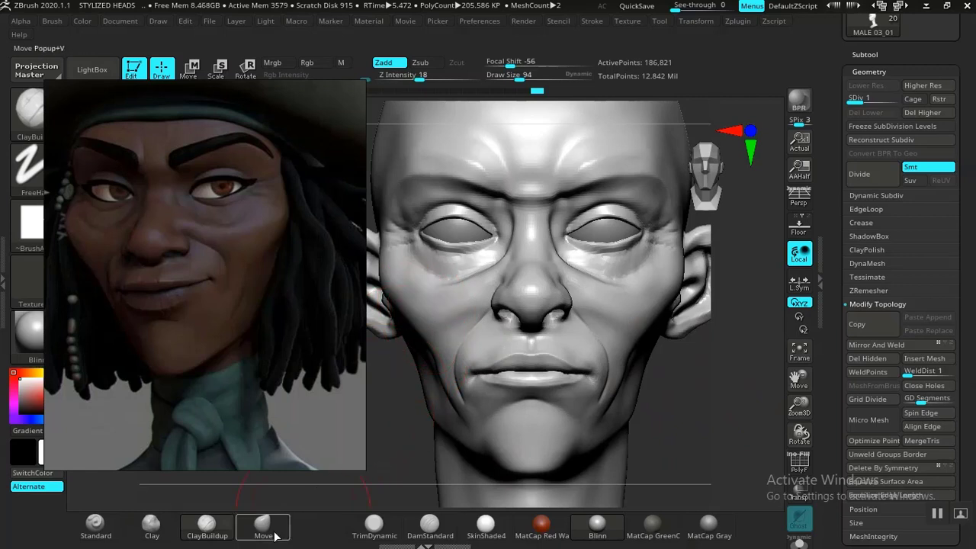
click(275, 535)
drag(391, 431, 447, 272)
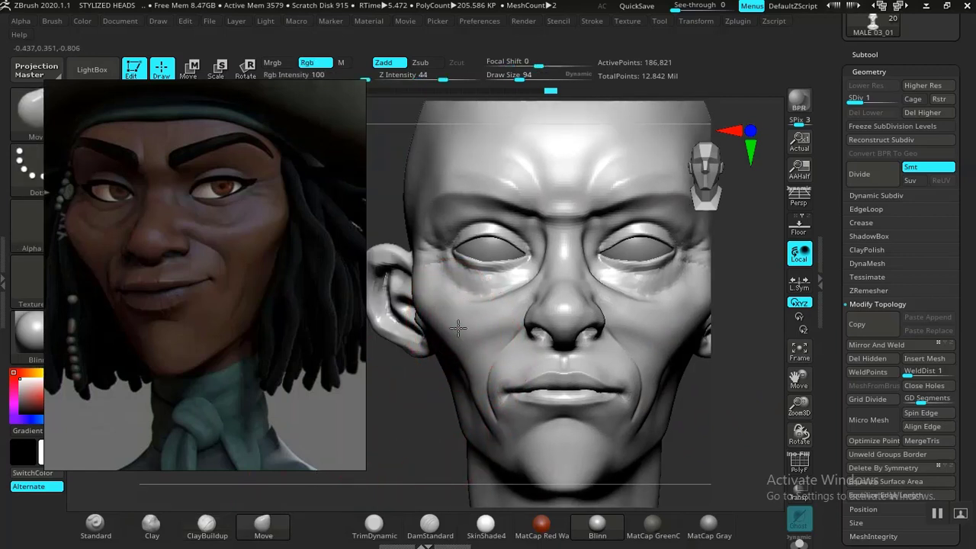
drag(714, 370, 716, 420)
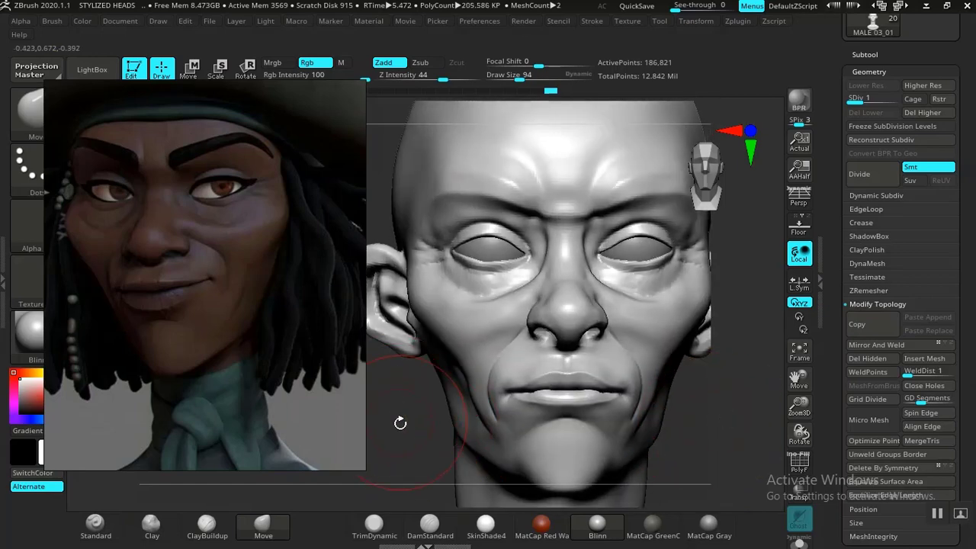
Raise the head to subdivision level 3 and deepen the crease around the eye bag with the DamStandard brush at Z Intensity 26.
mouse_move(402, 419)
mouse_down()
mouse_move(584, 450)
mouse_move(501, 399)
mouse_move(516, 407)
mouse_move(494, 453)
mouse_move(414, 451)
mouse_move(468, 450)
mouse_up()
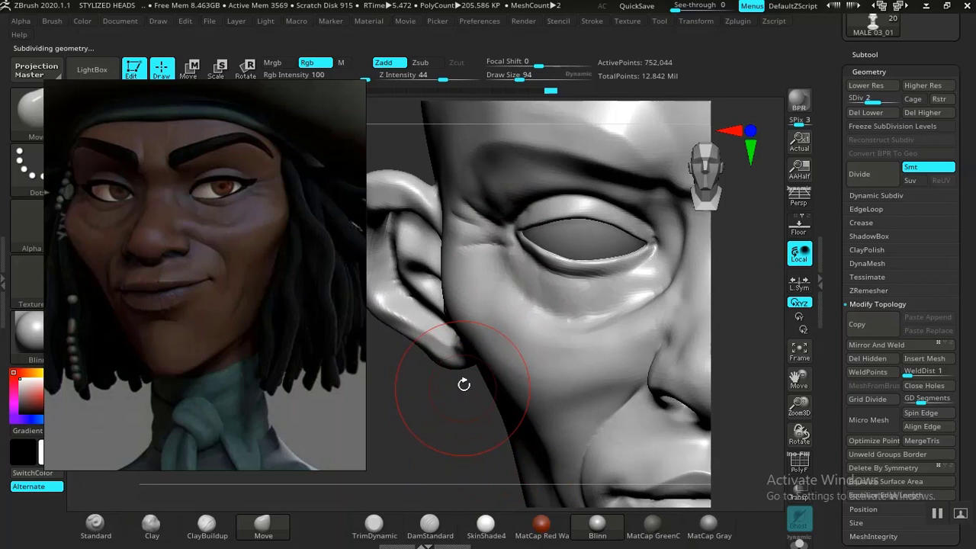
key(ctrl+d)
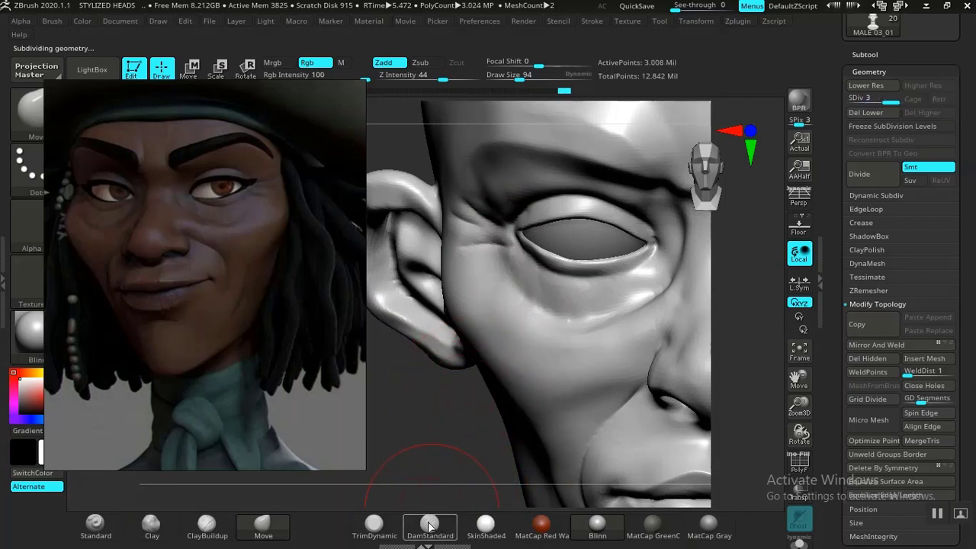
click(429, 526)
mouse_move(438, 451)
mouse_down()
mouse_move(412, 436)
mouse_move(404, 454)
mouse_up()
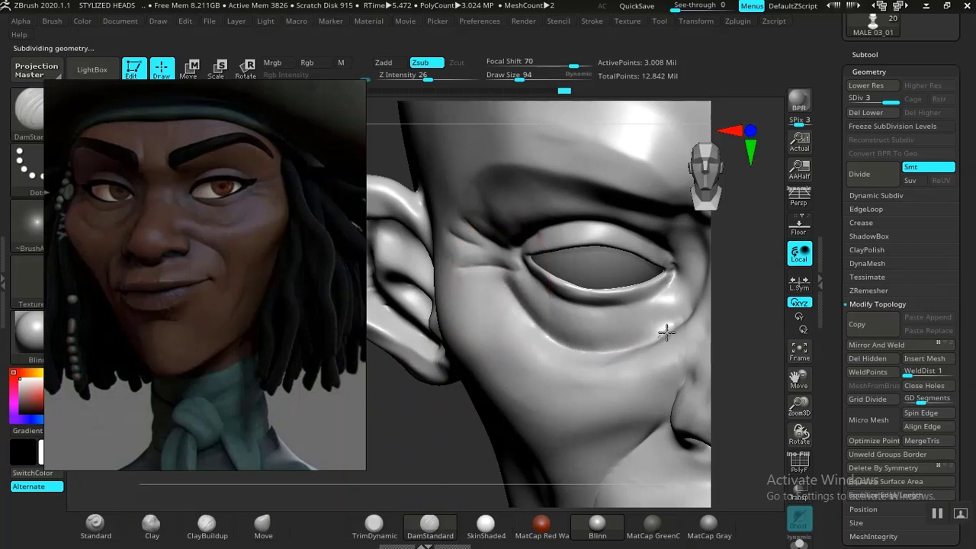
mouse_move(508, 363)
mouse_down()
mouse_move(430, 287)
mouse_move(438, 293)
mouse_up()
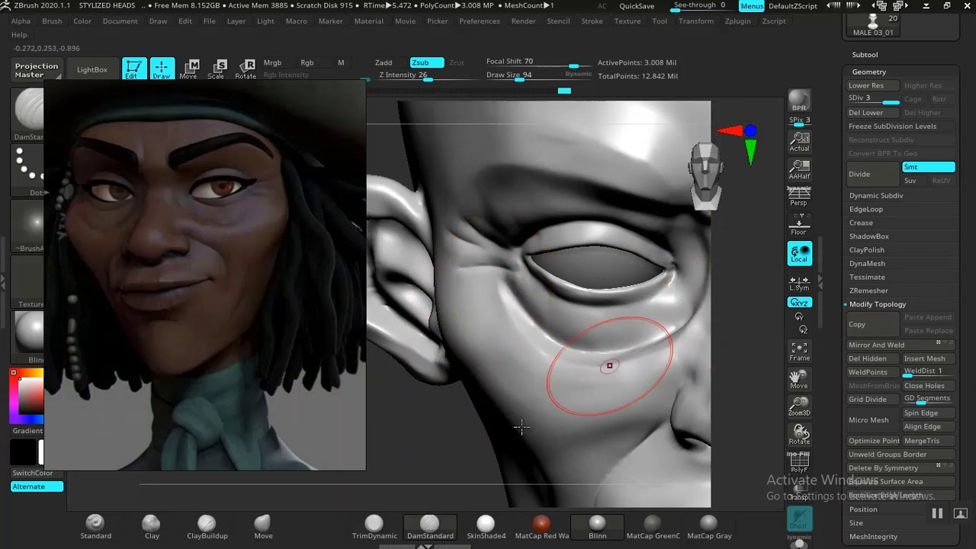
mouse_move(424, 453)
alt+mouse_down()
mouse_move(447, 397)
mouse_move(686, 407)
mouse_move(642, 388)
mouse_move(736, 420)
mouse_move(708, 465)
mouse_move(767, 433)
mouse_move(734, 433)
mouse_move(640, 348)
mouse_move(670, 372)
mouse_move(627, 386)
mouse_move(701, 436)
mouse_move(686, 460)
mouse_move(696, 462)
mouse_move(688, 392)
mouse_move(686, 473)
alt+mouse_up()
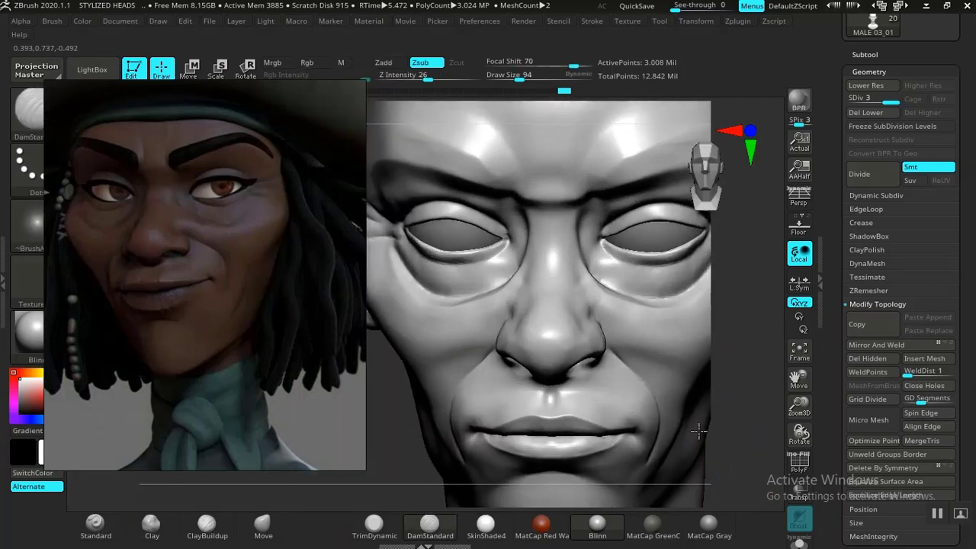
Try to carve the edge of the jaw below the ear with the DamStandard brush.
mouse_move(724, 379)
mouse_down()
mouse_move(675, 376)
mouse_move(653, 315)
mouse_move(699, 363)
mouse_move(604, 282)
mouse_up()
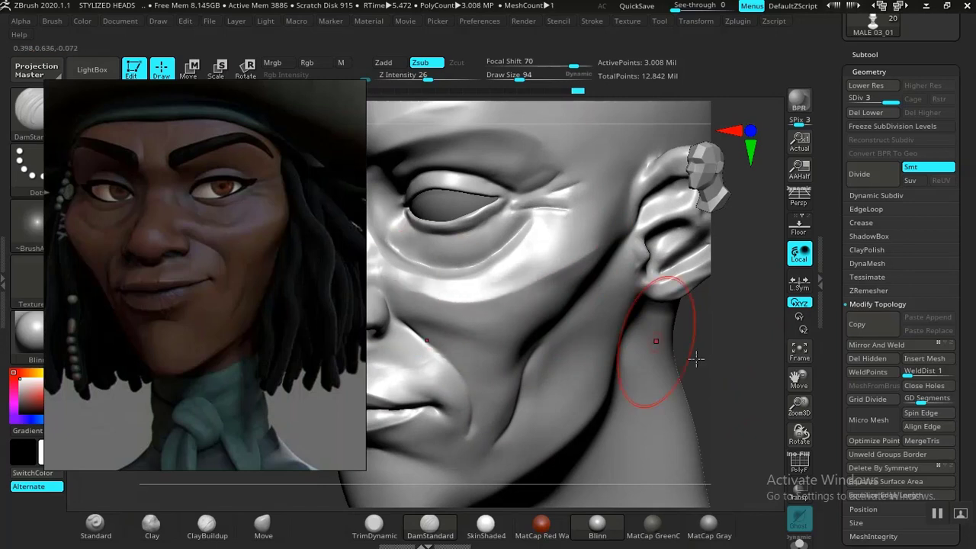
key(ctrl)
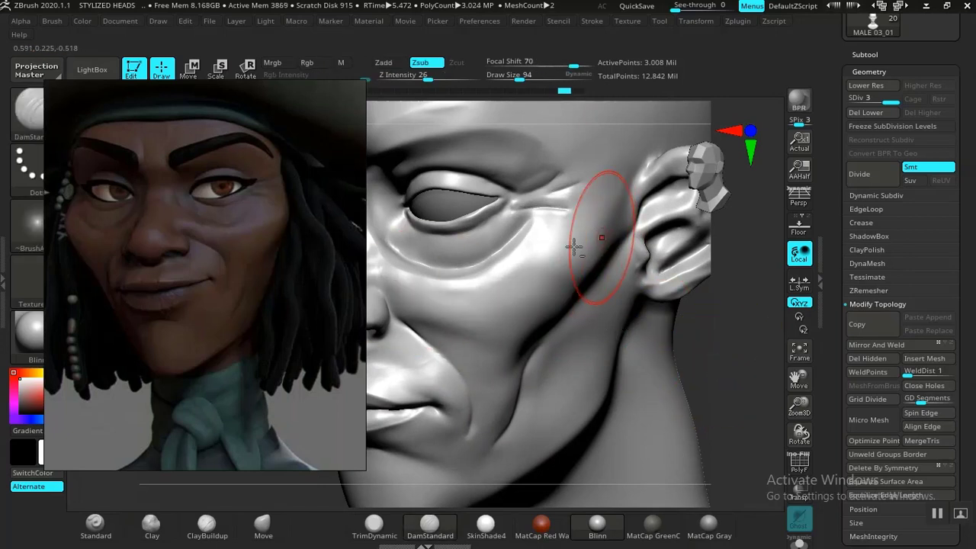
Reshape the cheek along the nasolabial fold beside the nostril with the Move brush at draw size 94.
drag(736, 366, 560, 283)
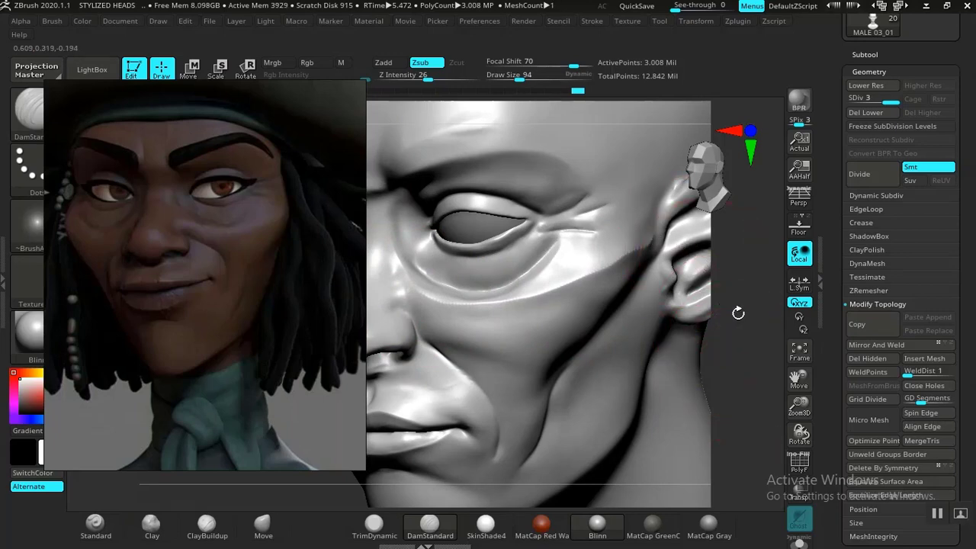
drag(738, 312, 712, 335)
drag(609, 359, 677, 342)
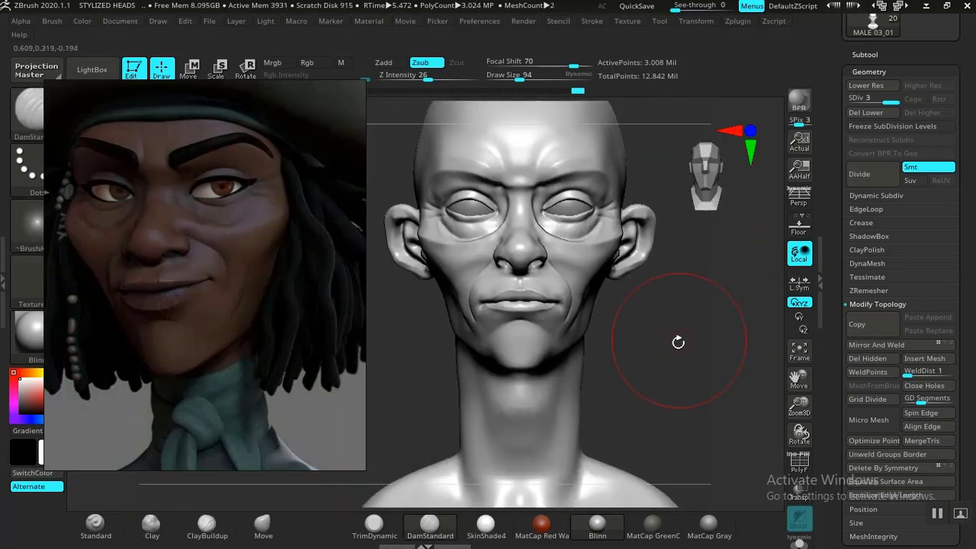
mouse_move(694, 389)
mouse_down()
mouse_move(696, 425)
mouse_move(747, 413)
mouse_move(760, 359)
mouse_move(668, 397)
mouse_move(704, 378)
mouse_move(679, 371)
mouse_move(686, 375)
mouse_move(658, 386)
mouse_move(663, 398)
mouse_move(620, 383)
mouse_move(632, 377)
mouse_move(531, 353)
mouse_up()
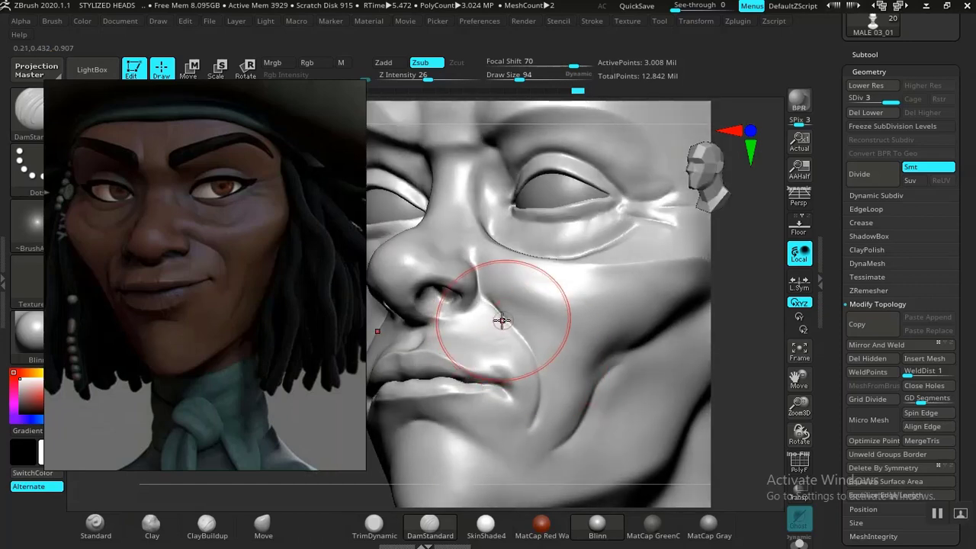
click(272, 525)
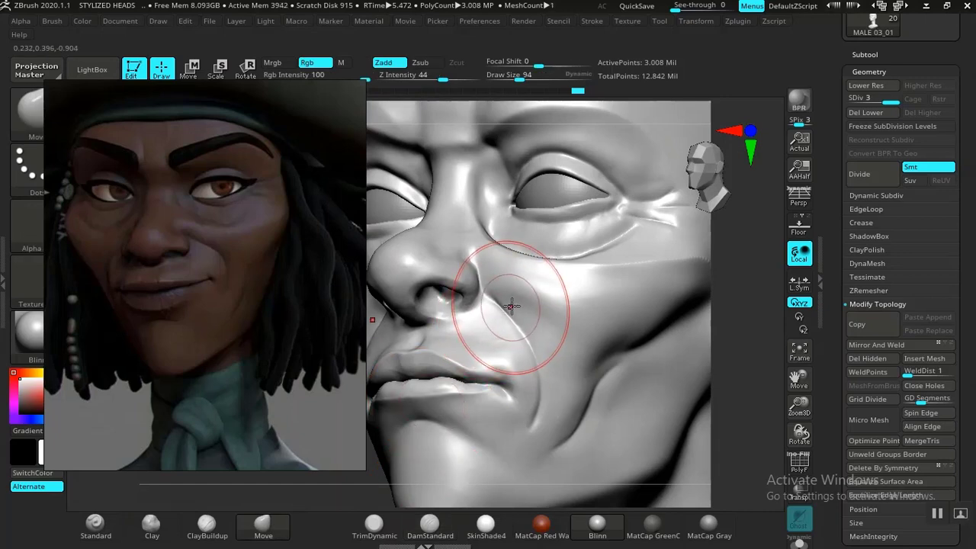
drag(510, 306, 523, 323)
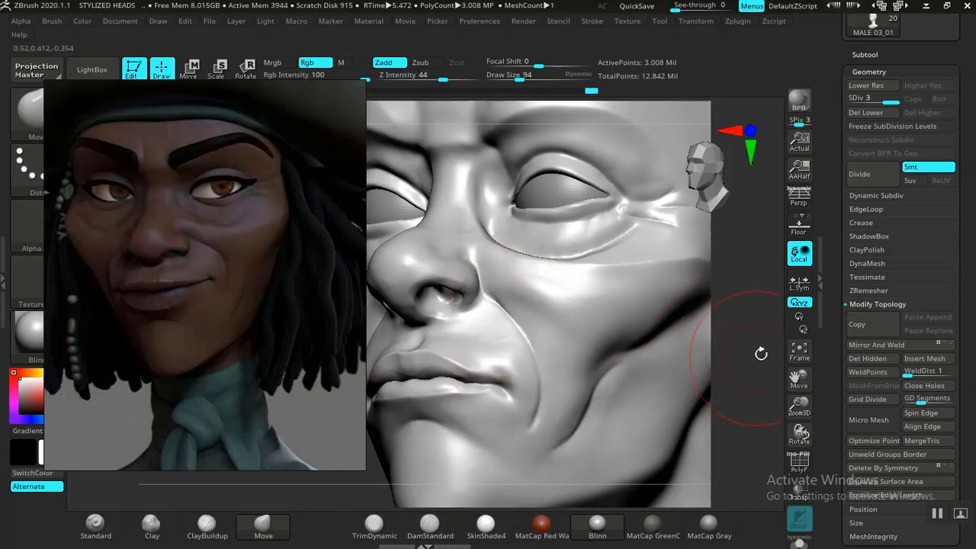
drag(763, 355, 691, 372)
ctrl+right_drag(696, 383, 713, 405)
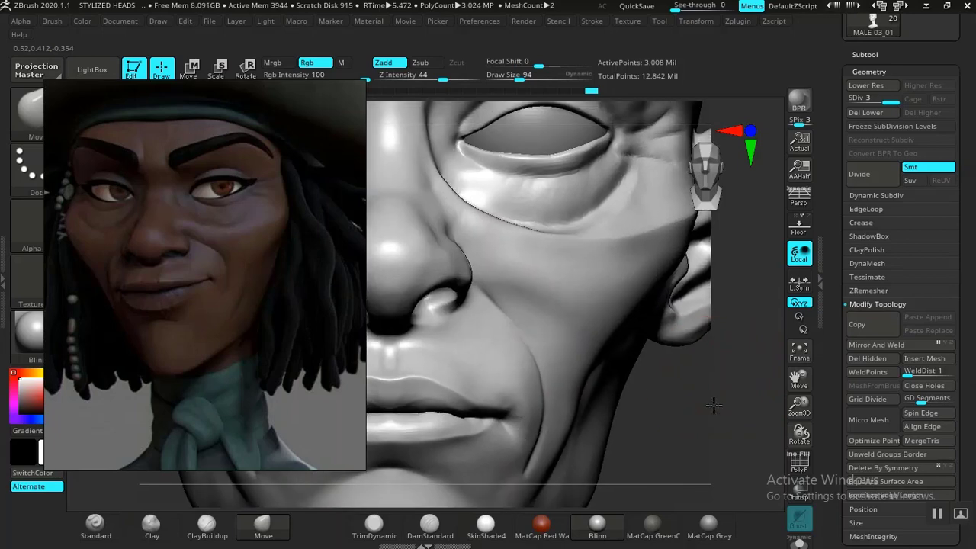
mouse_move(713, 405)
mouse_down()
mouse_move(704, 418)
mouse_move(498, 306)
mouse_up()
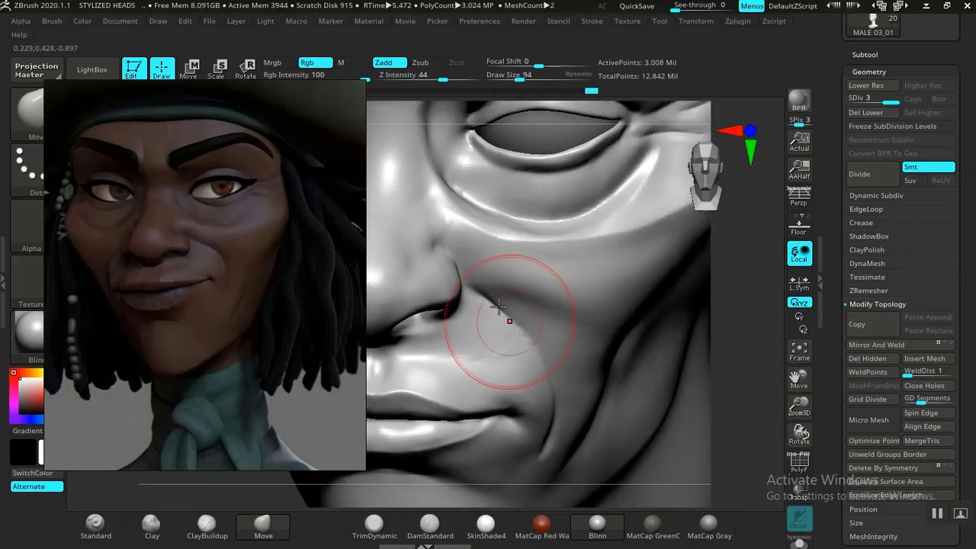
Build up the cheek above the nasolabial fold with the Clay brush at Z Intensity 50.
click(429, 526)
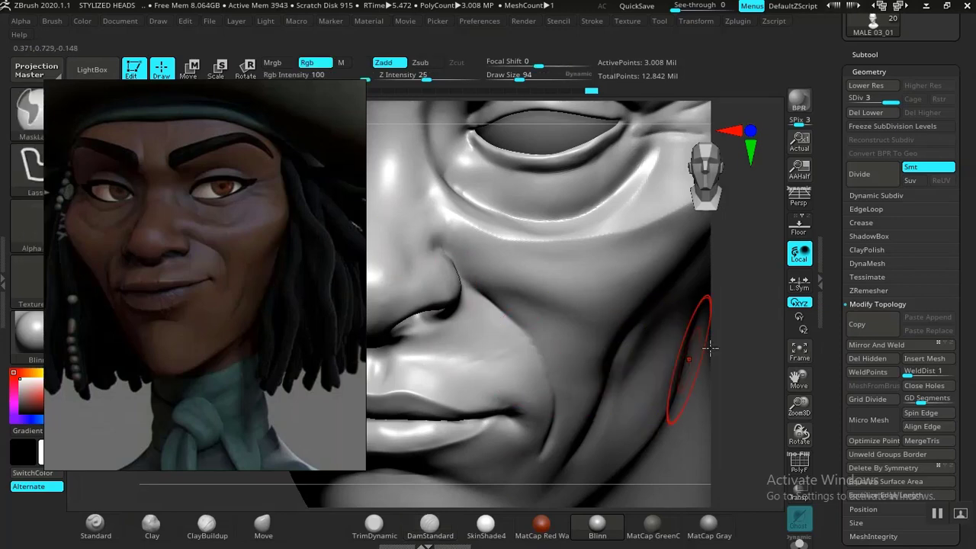
mouse_move(762, 308)
mouse_down()
mouse_move(759, 333)
mouse_move(730, 317)
mouse_move(735, 351)
mouse_up()
click(156, 530)
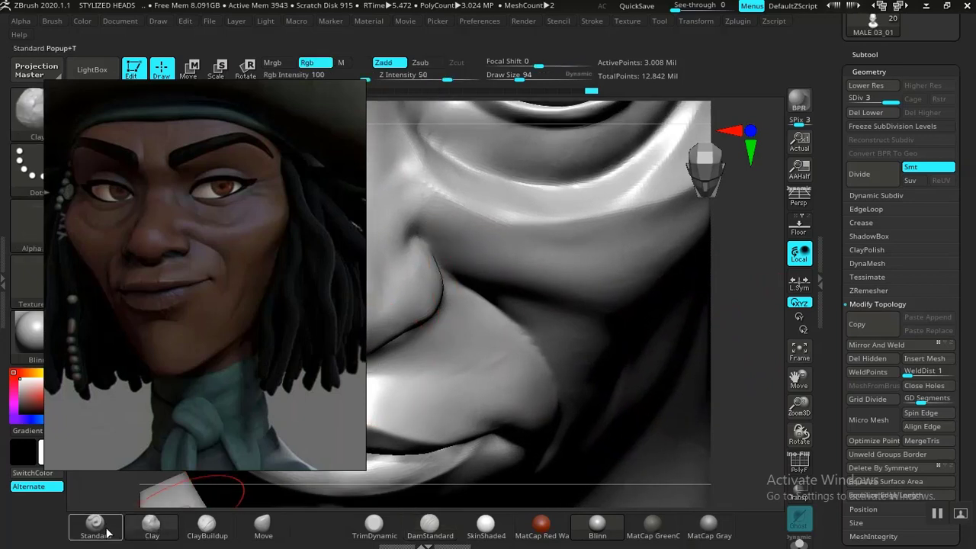
drag(512, 290, 543, 299)
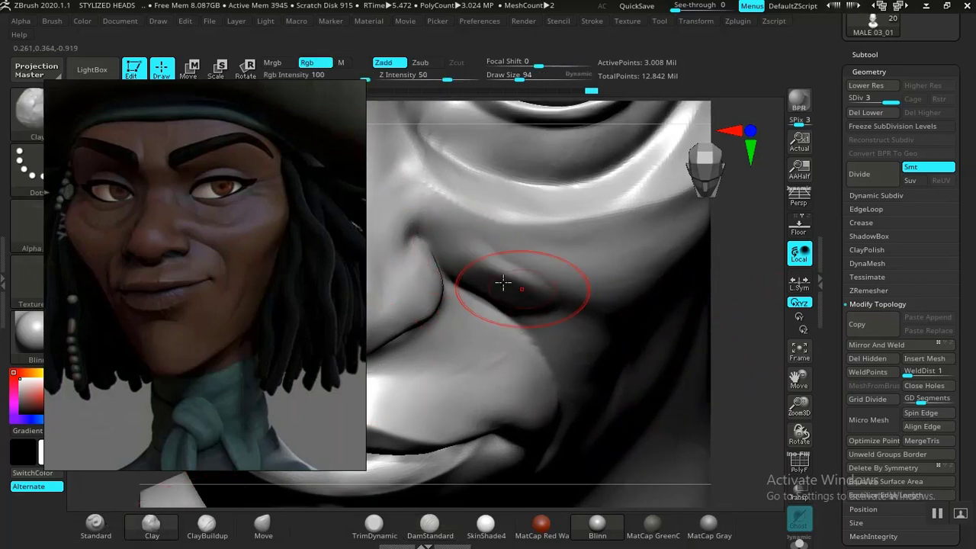
mouse_move(448, 256)
mouse_down()
mouse_move(485, 279)
mouse_move(579, 298)
mouse_up()
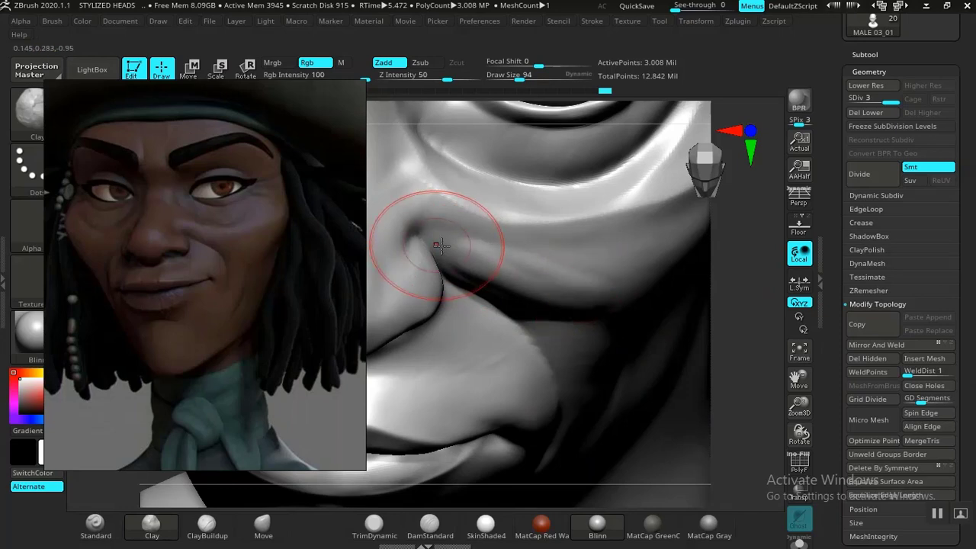
mouse_move(413, 228)
mouse_down()
mouse_move(534, 283)
mouse_move(484, 283)
mouse_move(562, 279)
mouse_move(468, 272)
mouse_up()
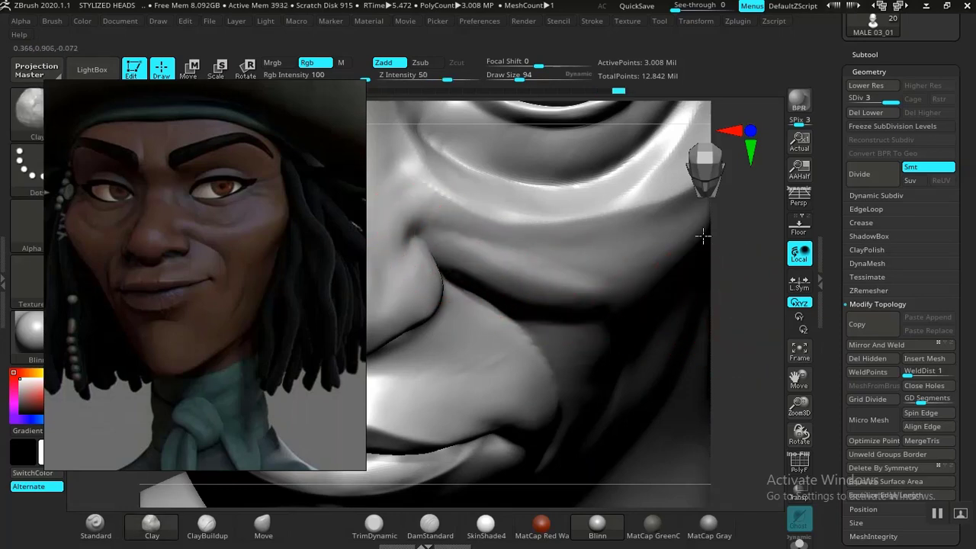
Smooth the clay strokes on the cheek beside the nose, raising the Smooth brush's Z Intensity to 96.
alt+drag(703, 235, 697, 164)
mouse_move(693, 298)
mouse_down()
mouse_move(708, 246)
mouse_move(647, 343)
mouse_move(672, 451)
mouse_move(548, 342)
mouse_move(514, 327)
mouse_move(567, 365)
mouse_move(430, 225)
mouse_move(536, 296)
mouse_move(558, 345)
mouse_up()
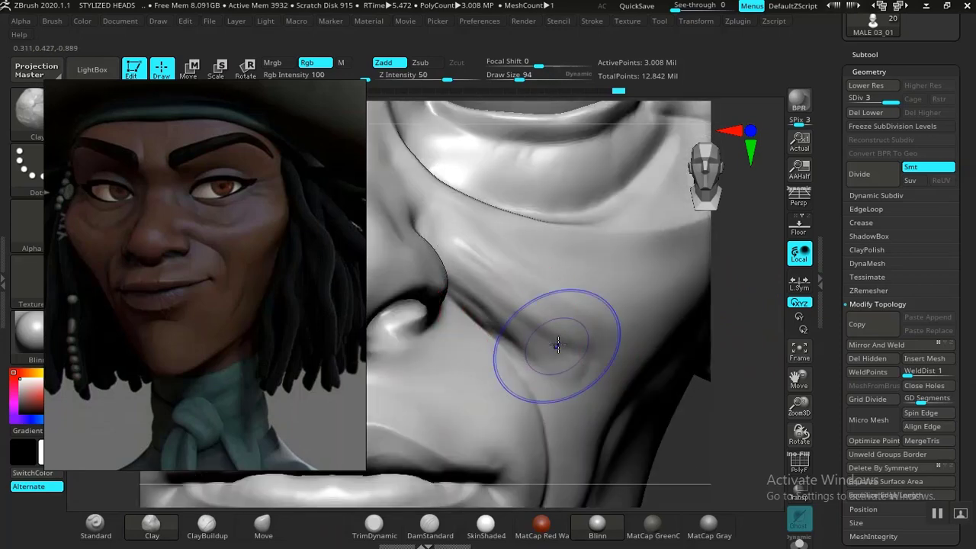
shift+drag(483, 266, 465, 263)
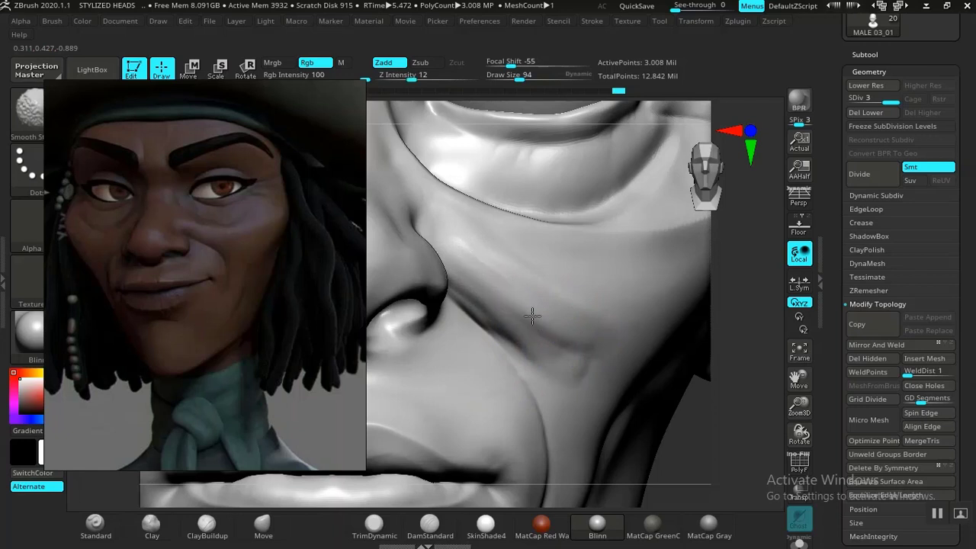
shift+drag(571, 348, 529, 302)
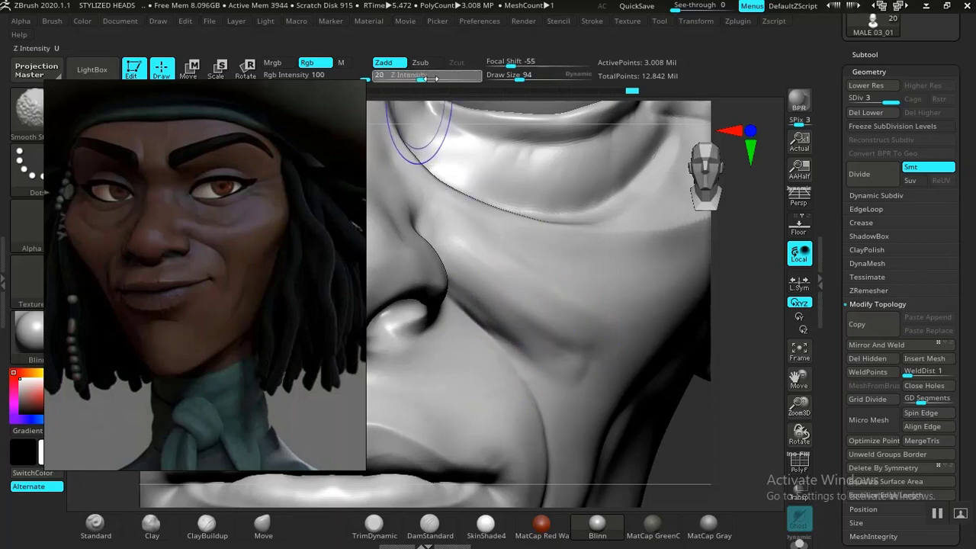
shift+click(474, 77)
mouse_move(586, 333)
shift+mouse_down()
mouse_move(566, 318)
mouse_move(613, 354)
shift+mouse_up()
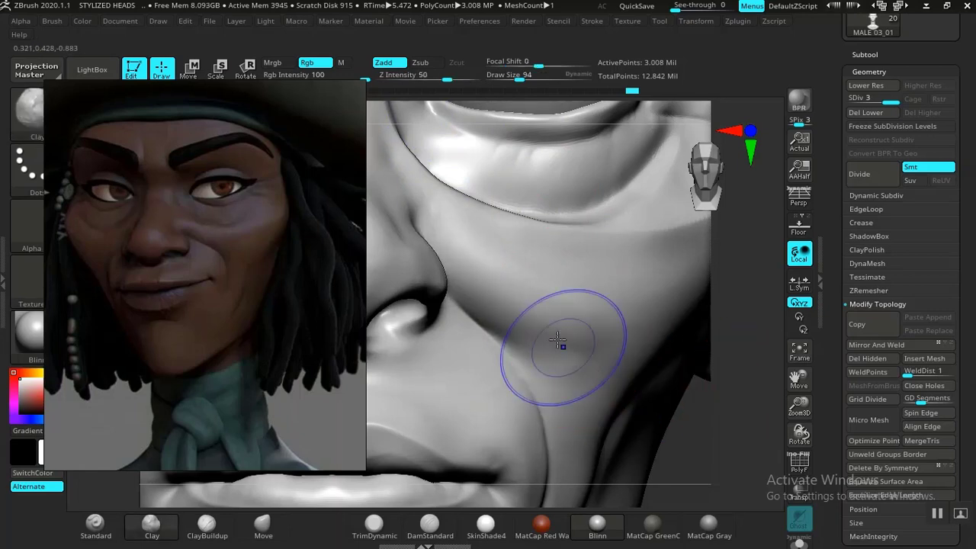
key(f)
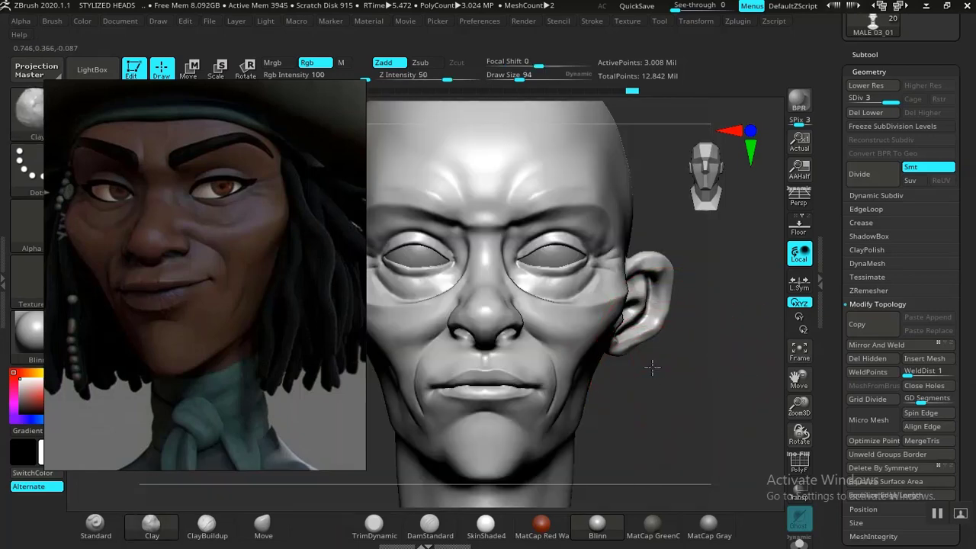
mouse_move(659, 339)
alt+mouse_down()
mouse_move(670, 440)
mouse_move(696, 401)
mouse_move(691, 413)
alt+mouse_up()
shift+drag(525, 255, 533, 280)
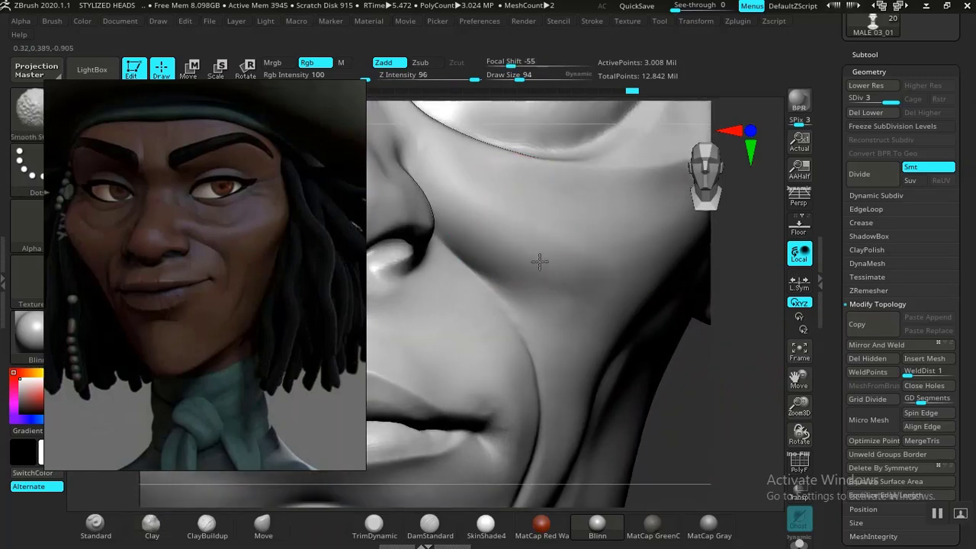
Sharpen the nasolabial fold between the nostril and mouth corner with the DamStandard brush at Z Intensity 26.
mouse_move(720, 350)
mouse_down()
mouse_move(704, 401)
mouse_move(606, 334)
mouse_up()
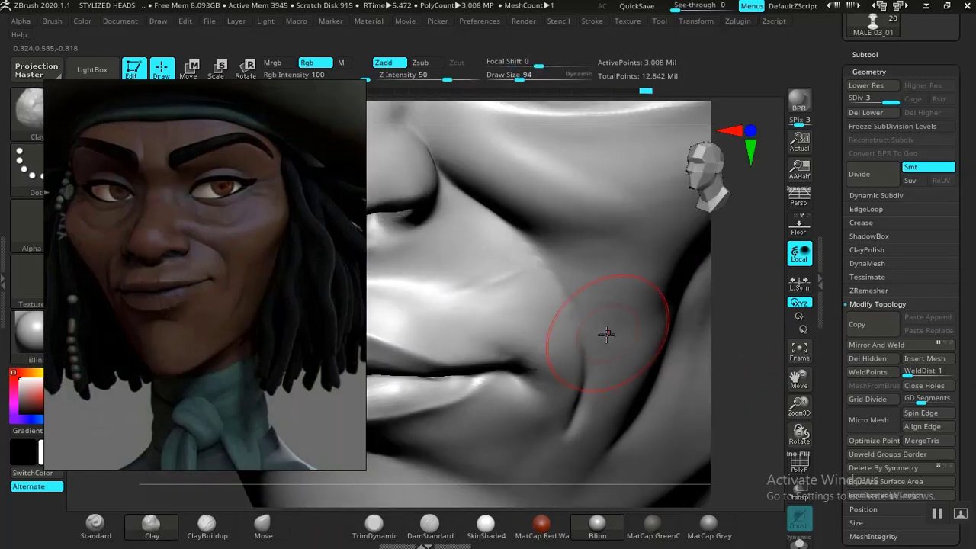
click(431, 528)
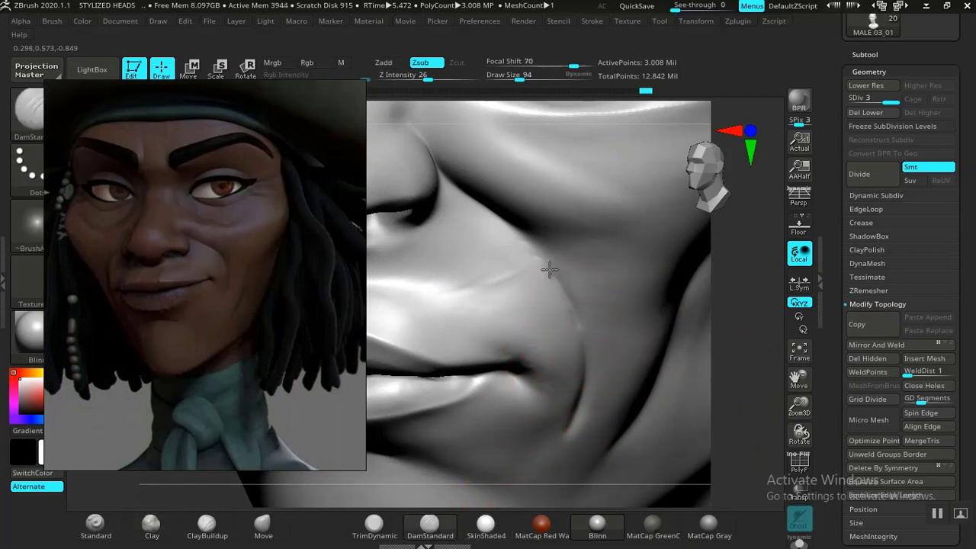
key(ctrl+z)
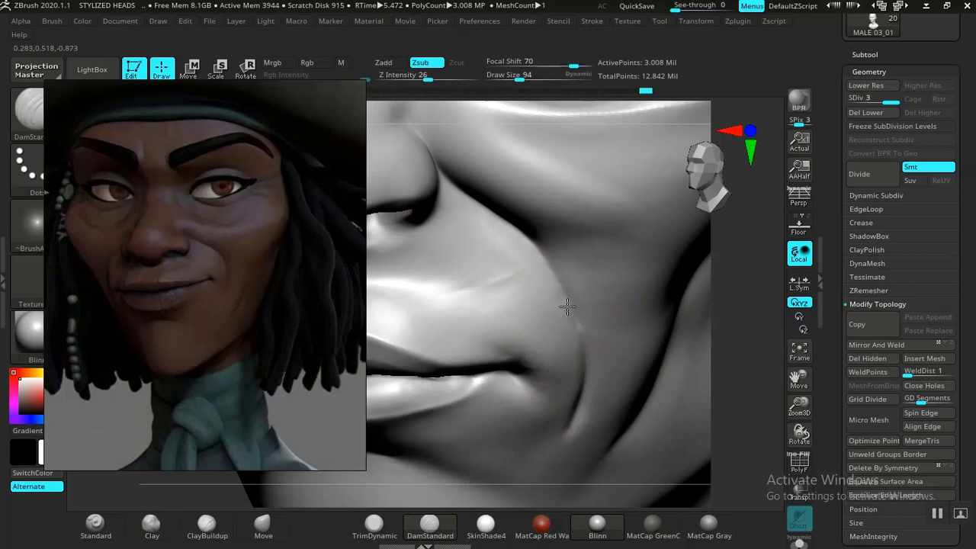
mouse_move(747, 349)
alt+mouse_down()
mouse_move(724, 324)
mouse_move(683, 327)
mouse_move(724, 311)
mouse_move(613, 358)
mouse_move(612, 348)
mouse_move(633, 394)
mouse_move(633, 343)
mouse_move(696, 383)
mouse_move(663, 349)
mouse_move(660, 364)
mouse_move(692, 375)
mouse_move(678, 343)
mouse_move(670, 368)
mouse_move(689, 348)
mouse_move(688, 366)
mouse_move(675, 351)
mouse_move(703, 394)
mouse_move(703, 366)
mouse_move(725, 327)
mouse_move(756, 465)
alt+mouse_up()
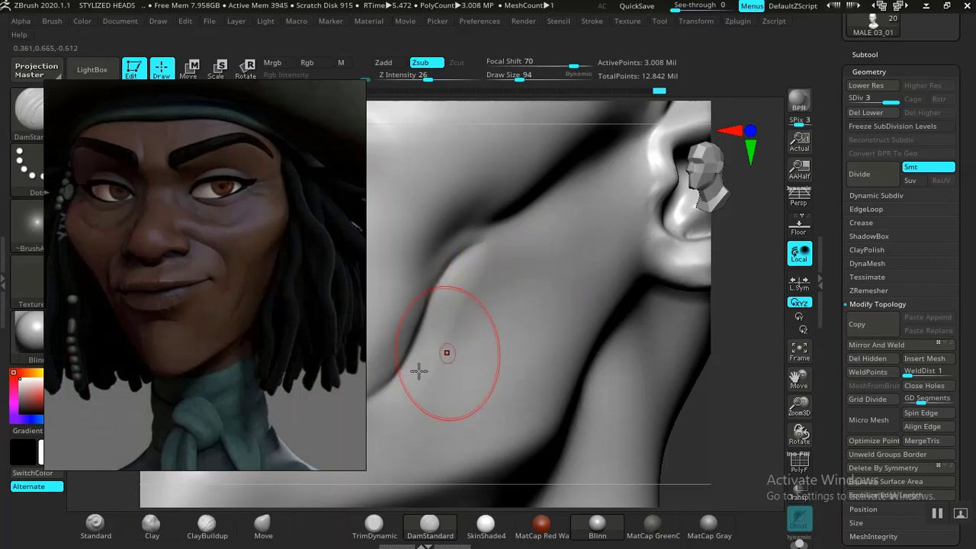
Lower the head to subdivision level 1 and build up the jaw in front of the ear with ClayBuildup at draw size 170.
click(198, 533)
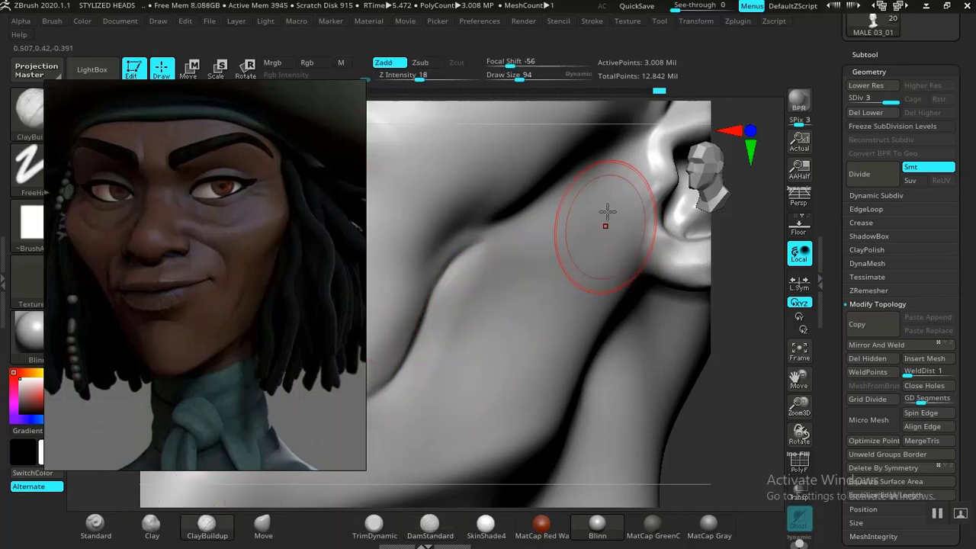
key(shift)
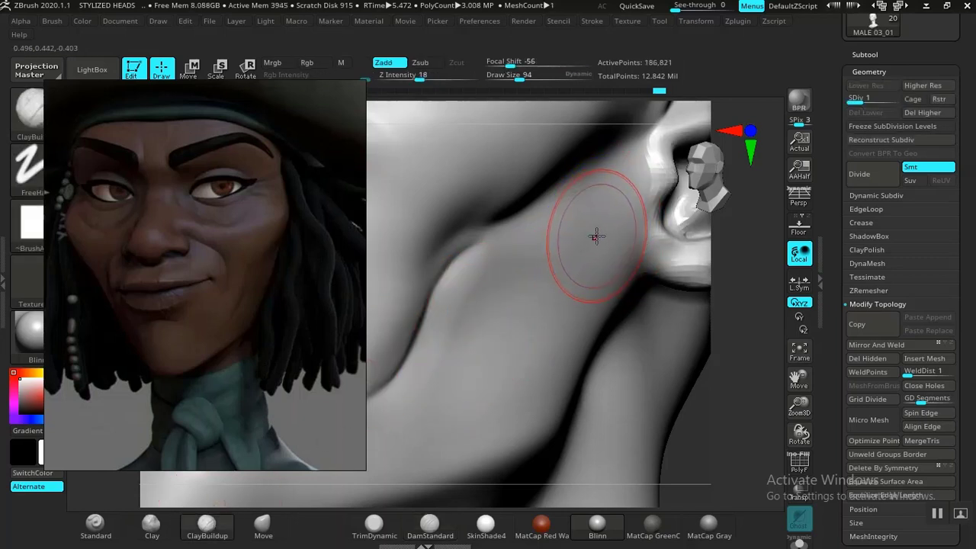
key(shift+d)
key(shift+d)
key(ctrl+s)
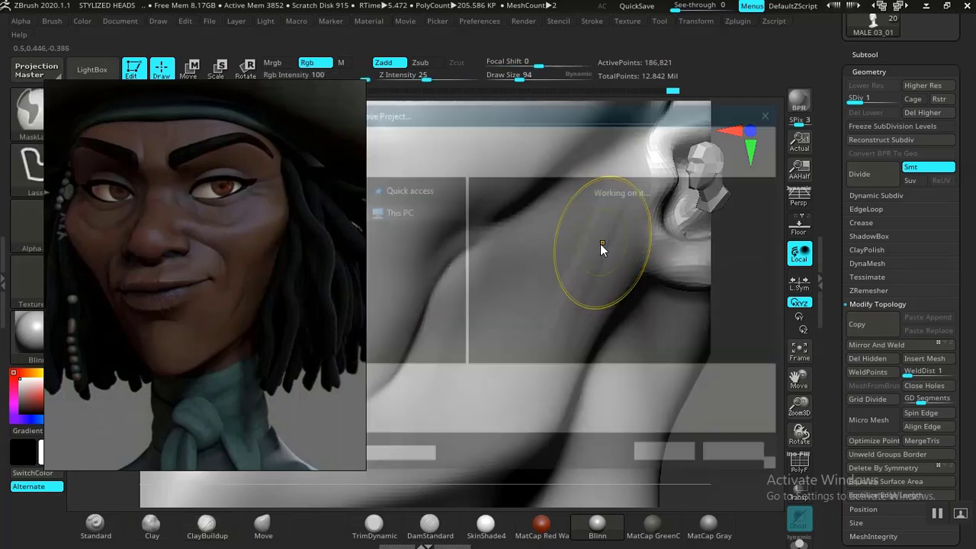
click(689, 459)
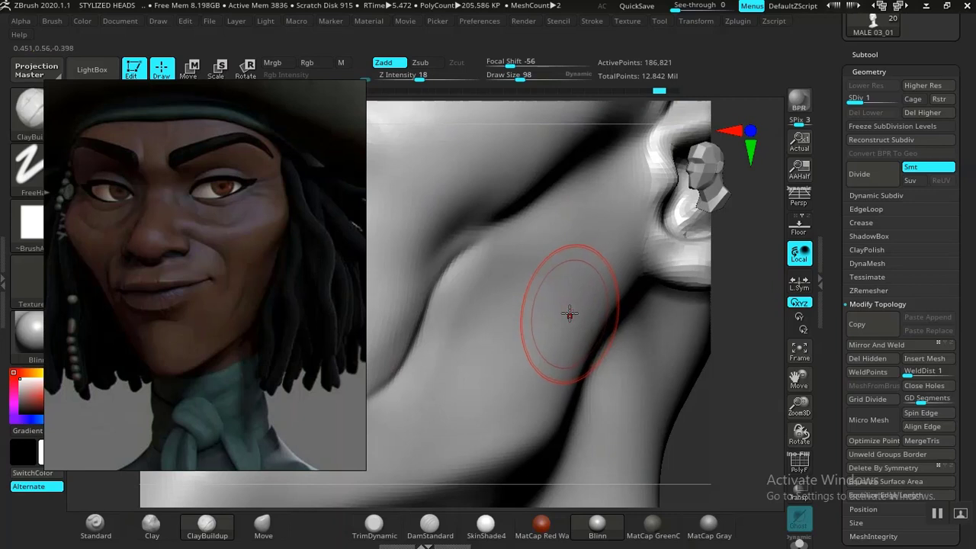
mouse_move(572, 318)
right_down()
mouse_move(571, 285)
mouse_move(517, 344)
right_up()
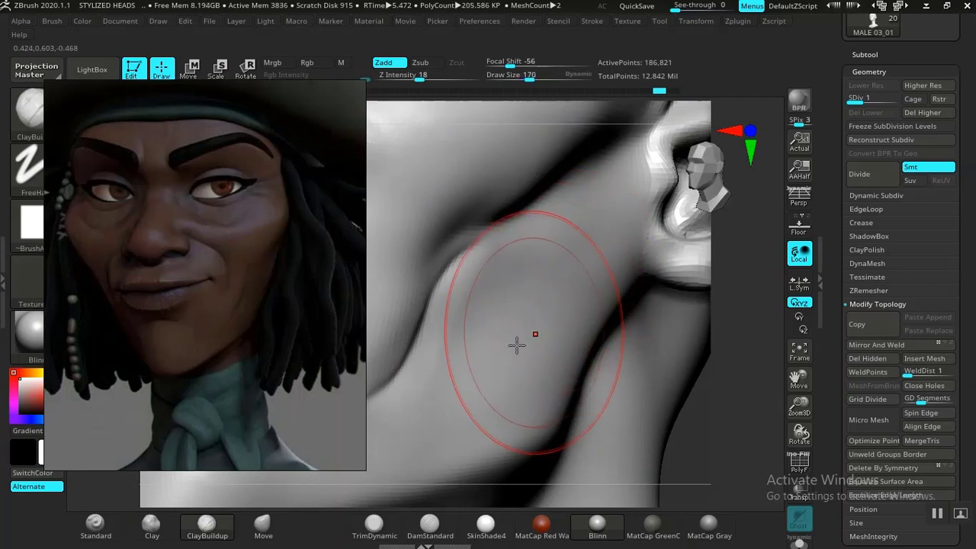
mouse_move(517, 345)
mouse_down()
mouse_move(618, 220)
mouse_move(625, 191)
mouse_move(592, 285)
mouse_move(567, 251)
mouse_move(594, 201)
mouse_move(496, 399)
mouse_move(618, 213)
mouse_up()
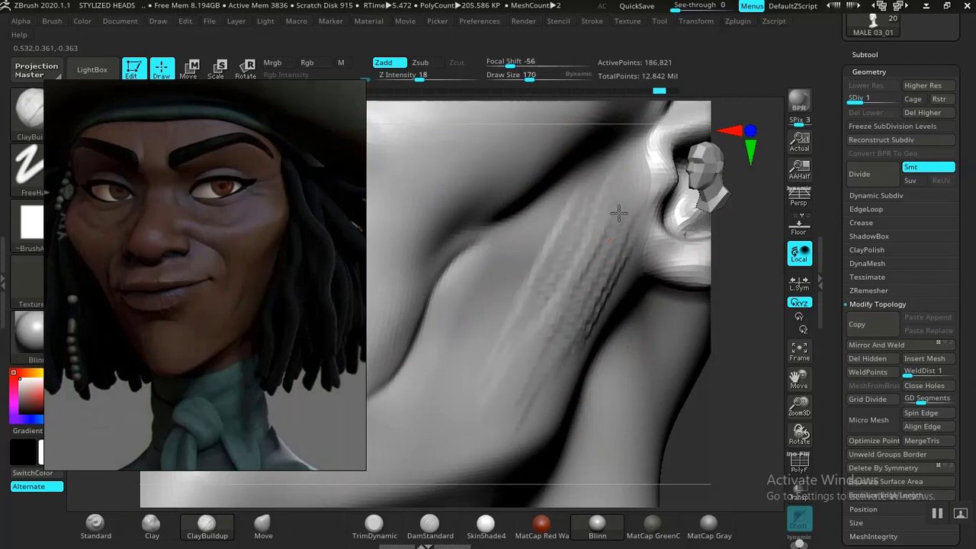
Undo the strong smoothing of the jaw buildup and smooth it again with the Smooth brush at Z Intensity 26.
mouse_move(577, 323)
shift+mouse_down()
mouse_move(562, 320)
mouse_move(596, 263)
shift+mouse_up()
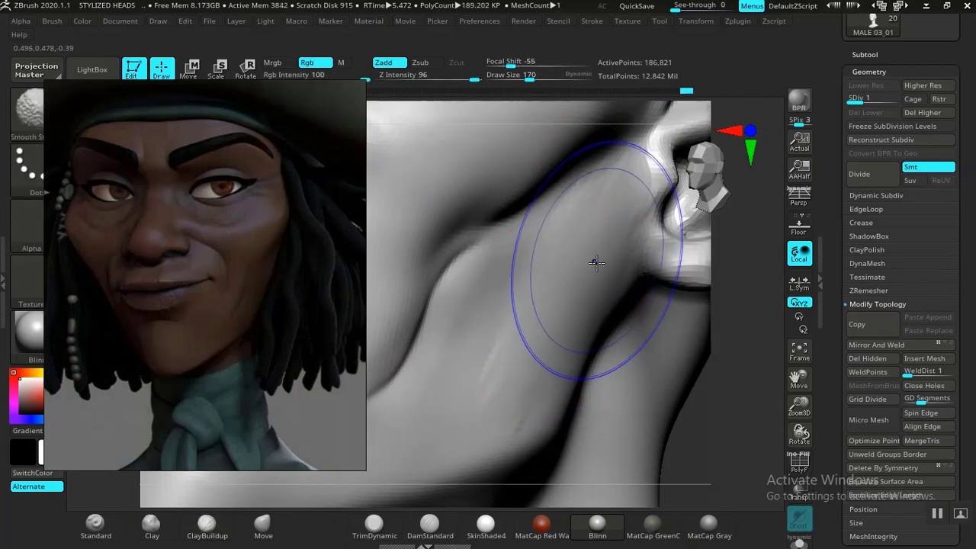
key(ctrl+z)
drag(465, 79, 427, 80)
shift+drag(556, 316, 521, 356)
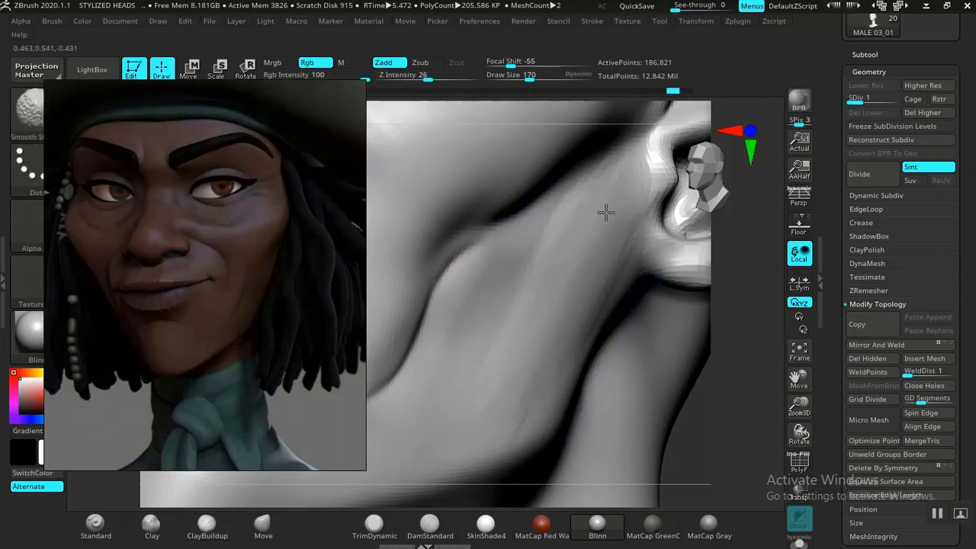
Raise the head back to subdivision level 3 and check the cheeks and jaw from the front.
mouse_move(721, 358)
mouse_down()
mouse_move(708, 370)
mouse_move(681, 348)
mouse_move(692, 420)
mouse_move(653, 404)
mouse_move(671, 411)
mouse_move(688, 401)
mouse_up()
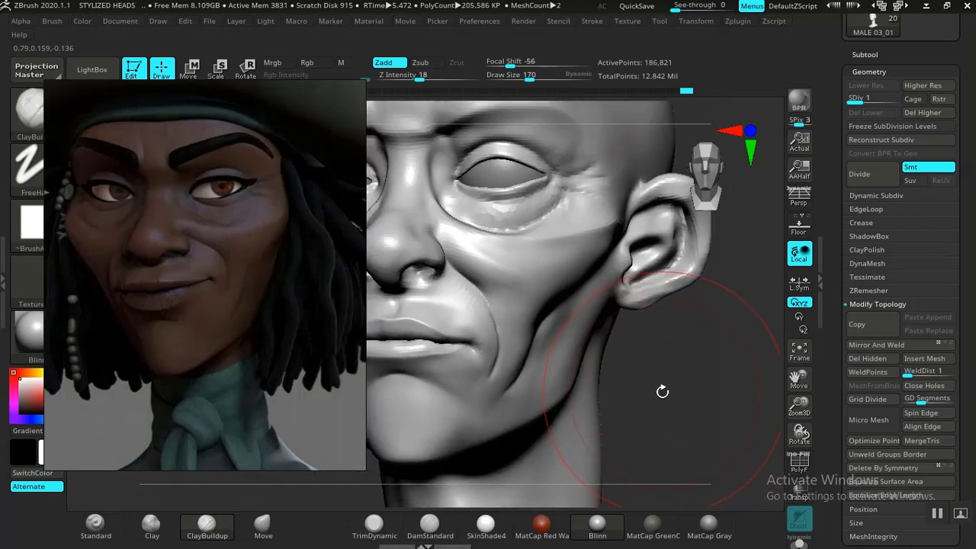
drag(677, 386, 697, 379)
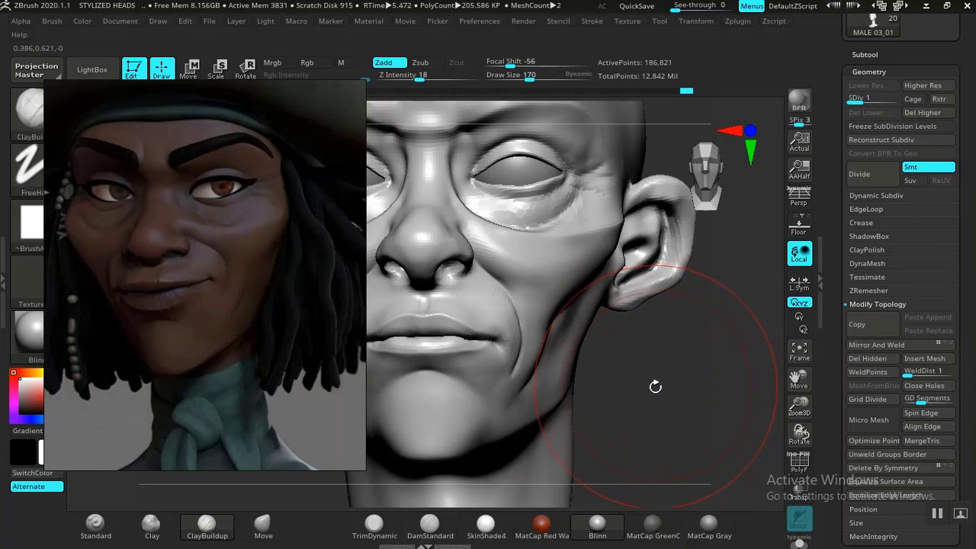
key(d)
key(d)
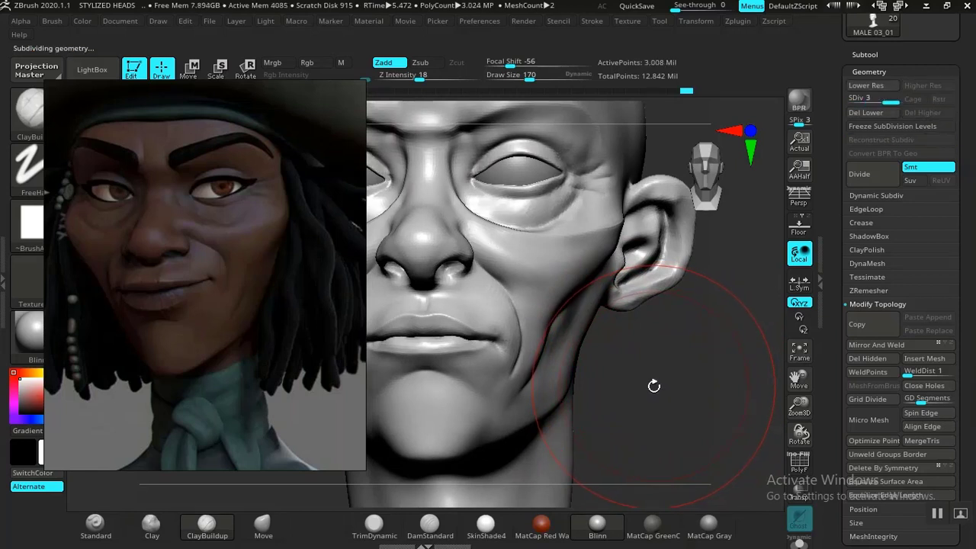
drag(645, 386, 652, 386)
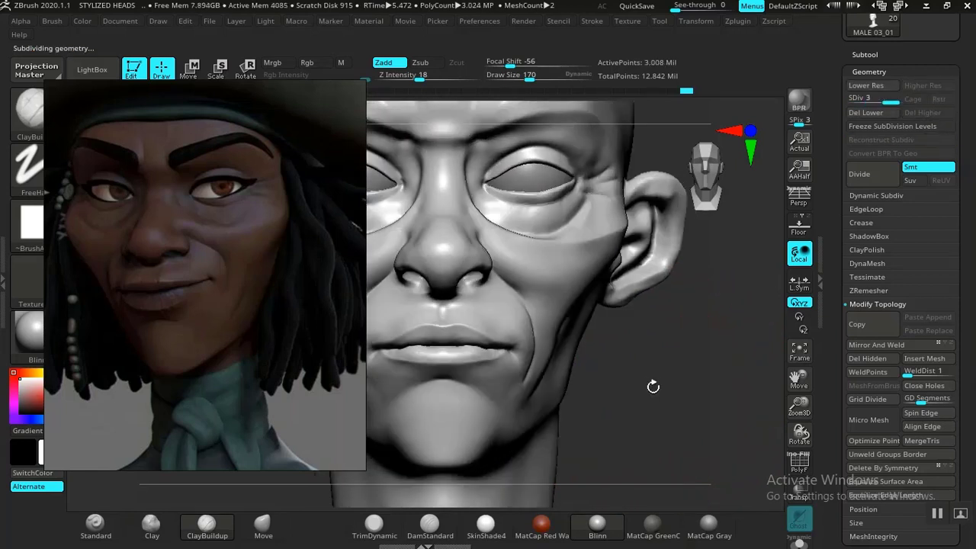
drag(672, 347, 498, 331)
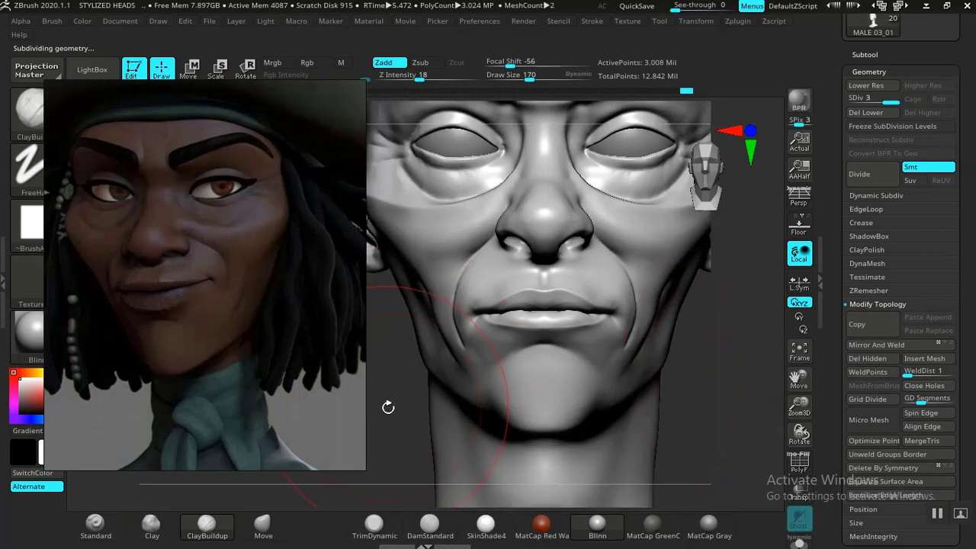
Switch to the DamStandard brush with draw size 82 and enlarge the reference image around the mouth.
mouse_move(388, 407)
mouse_down()
mouse_move(427, 426)
mouse_move(418, 399)
mouse_move(431, 495)
mouse_up()
click(430, 523)
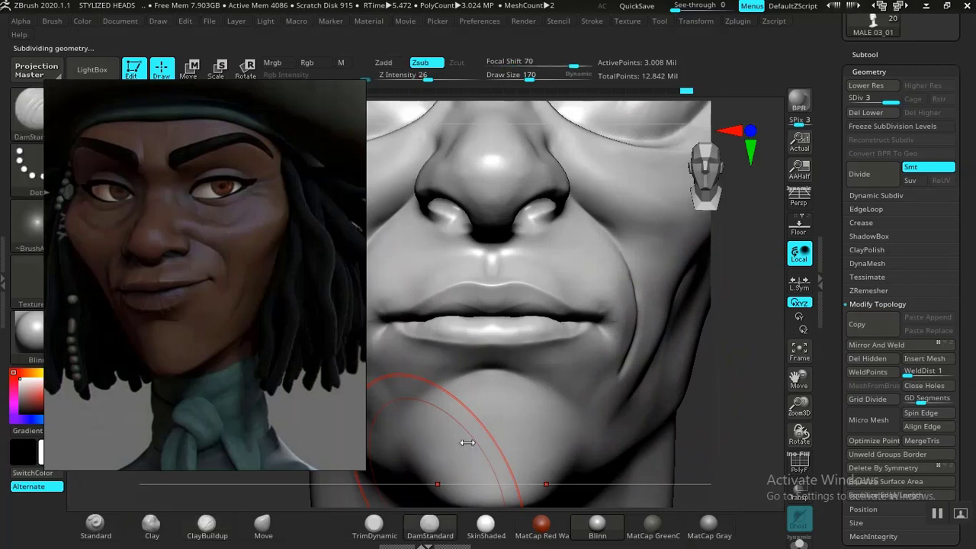
key(bracketleft)
key(bracketleft)
key(bracketleft)
key(bracketleft)
key(bracketleft)
key(bracketleft)
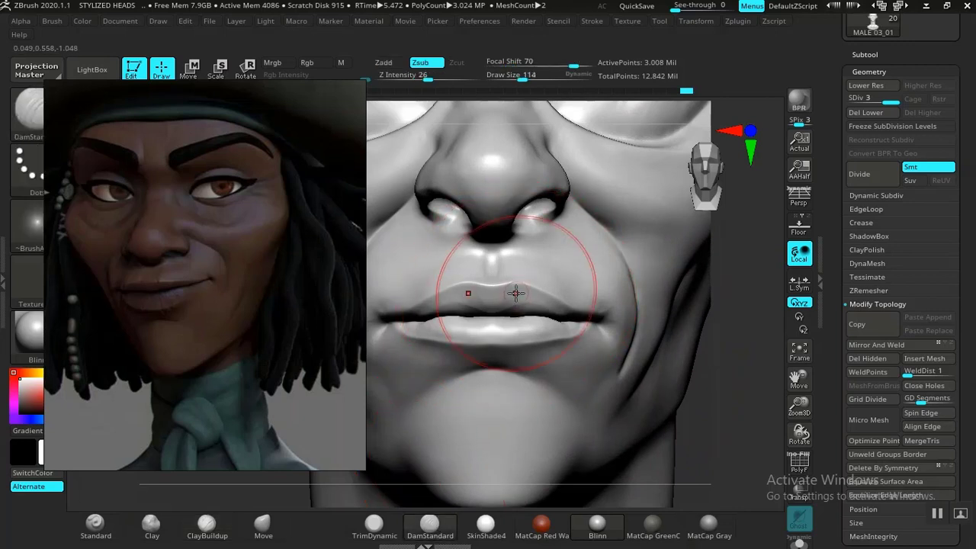
drag(499, 297, 450, 294)
scroll(115, 262, up, 6)
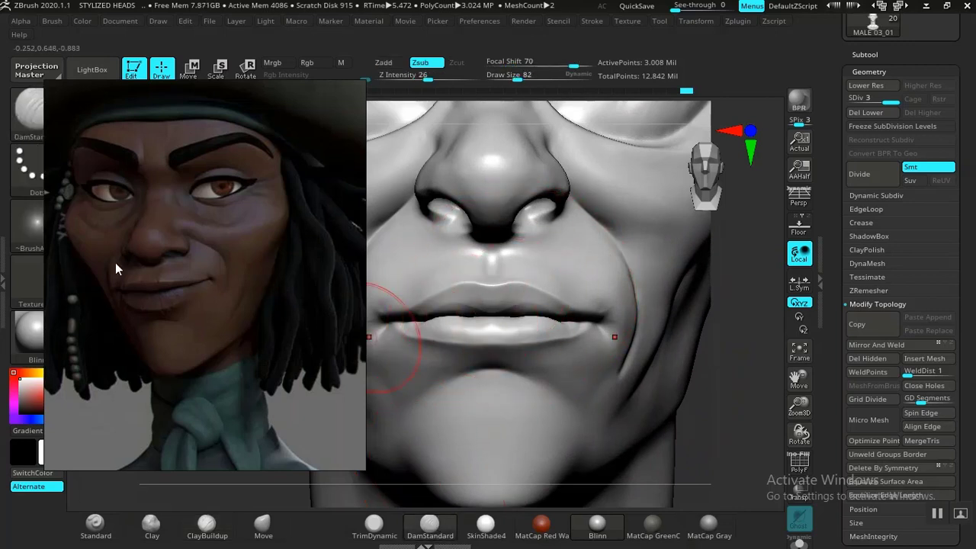
right_drag(185, 316, 162, 259)
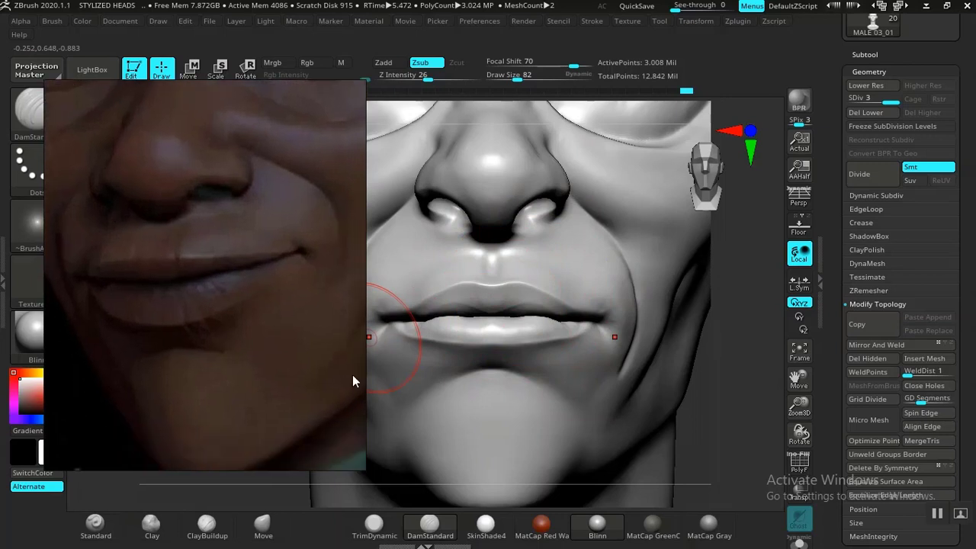
Sharpen the line between the lips toward the mouth corner with DamStandard at Z Intensity 26.
mouse_move(726, 454)
mouse_down()
mouse_move(725, 420)
mouse_move(760, 383)
mouse_move(780, 409)
mouse_move(756, 419)
mouse_move(621, 371)
mouse_up()
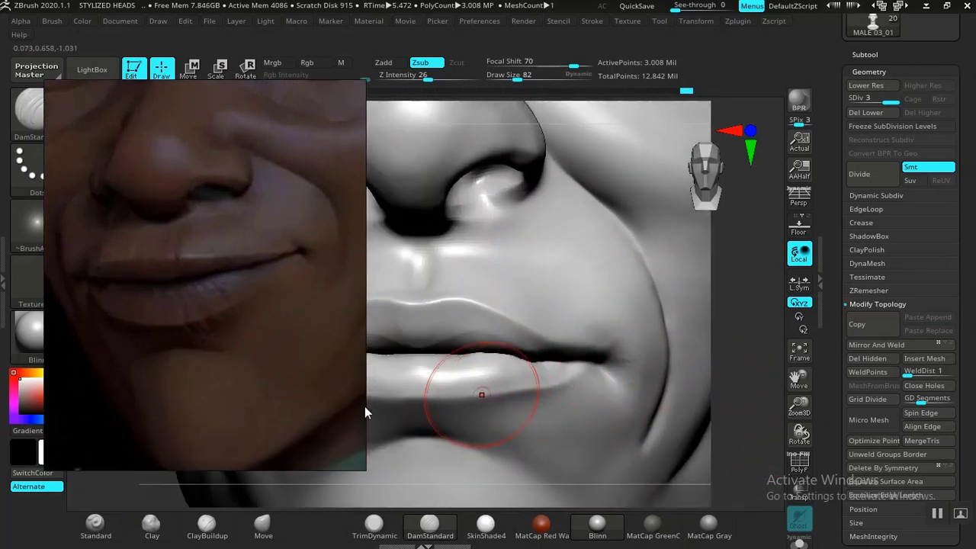
mouse_move(185, 488)
mouse_down()
mouse_move(140, 507)
mouse_move(159, 515)
mouse_up()
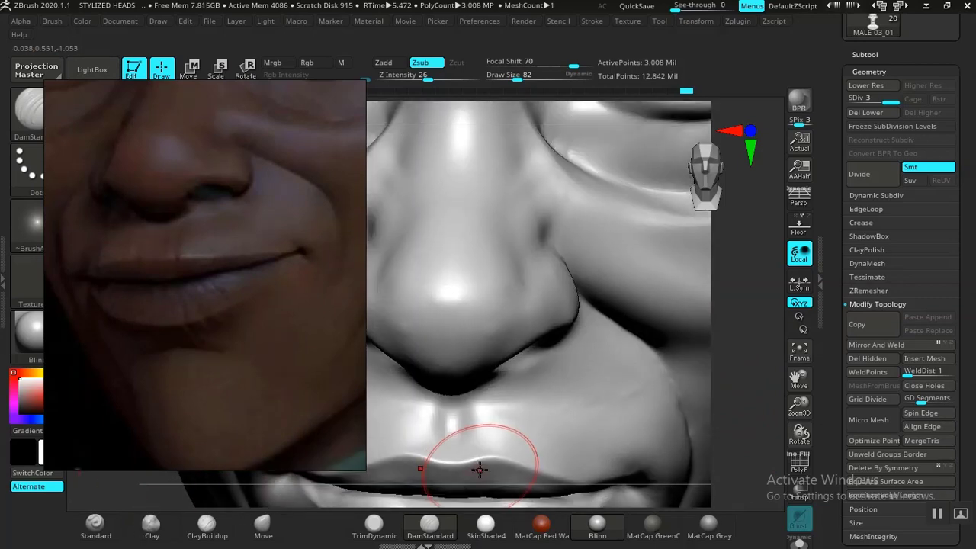
mouse_move(744, 428)
mouse_down()
mouse_move(732, 405)
mouse_move(656, 396)
mouse_up()
key(shift)
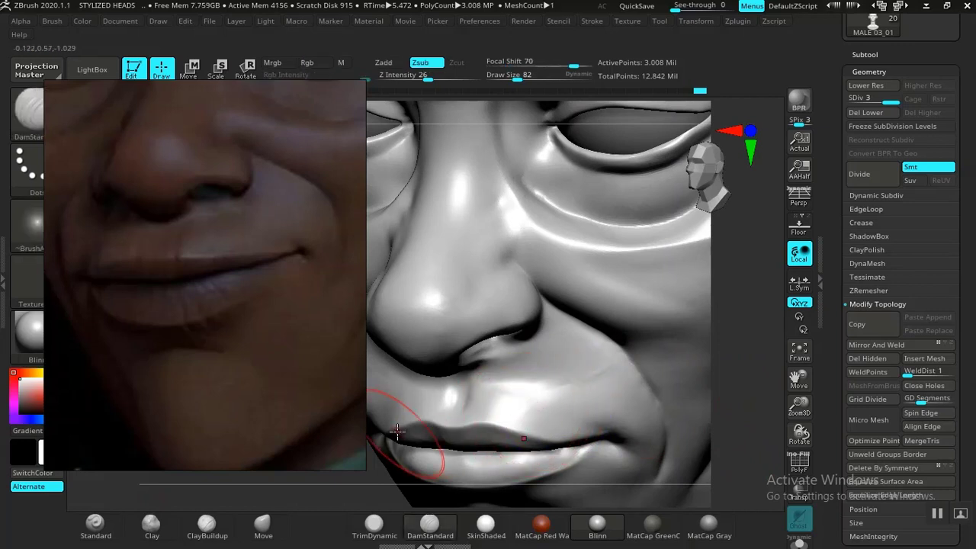
Build up the skin above the upper lip with ClayBuildup at Z Intensity 18 and smooth the strokes.
click(206, 524)
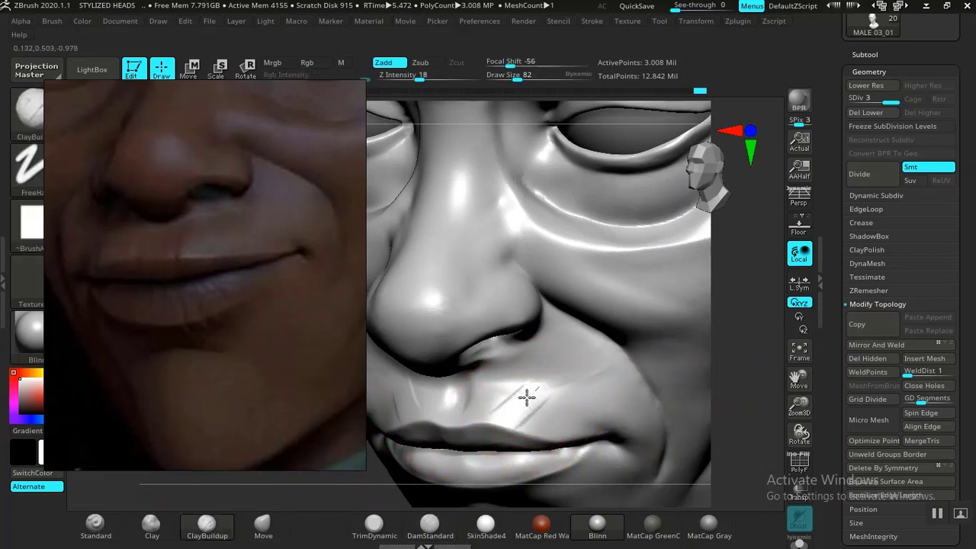
mouse_move(527, 397)
mouse_down()
mouse_move(483, 398)
mouse_move(541, 389)
mouse_move(568, 404)
mouse_move(528, 396)
mouse_up()
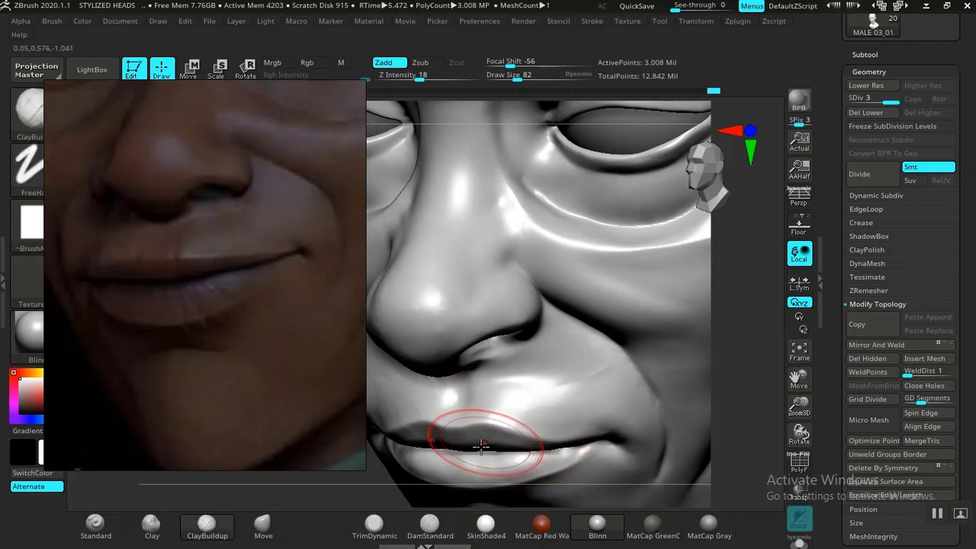
Carve soft vertical creases across the upper lip edge beside the philtrum with DamStandard at Z Intensity 13.
click(428, 526)
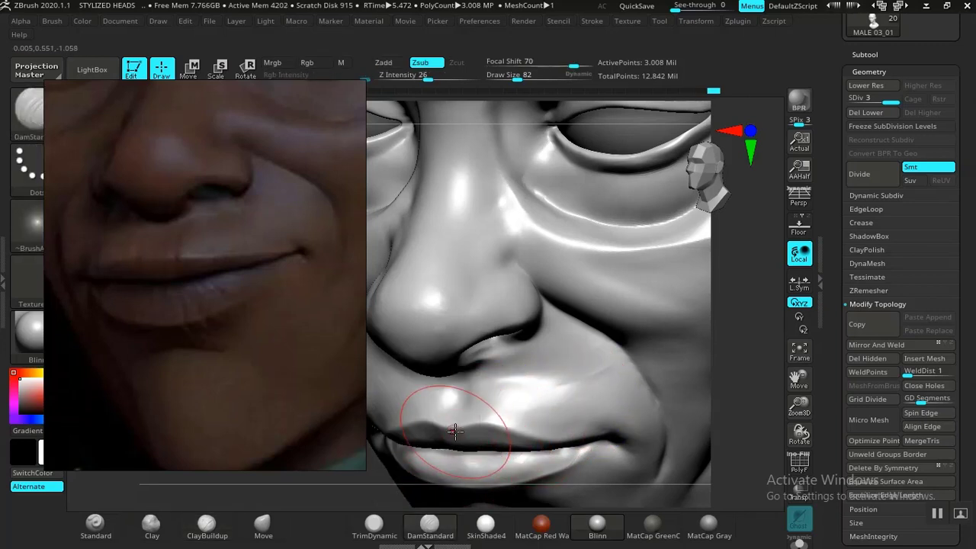
drag(454, 431, 564, 429)
mouse_move(373, 460)
mouse_down()
mouse_move(475, 272)
mouse_move(462, 388)
mouse_move(446, 383)
mouse_up()
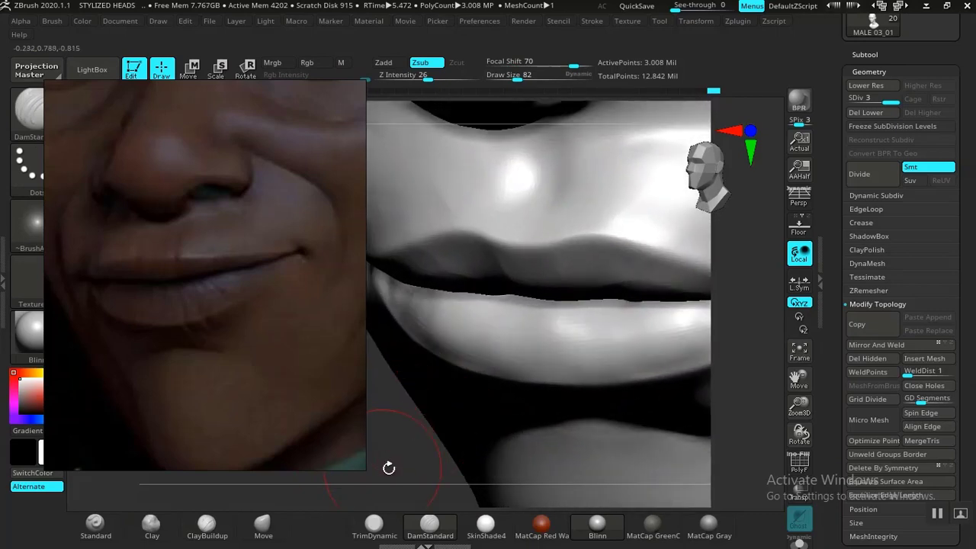
drag(390, 467, 427, 320)
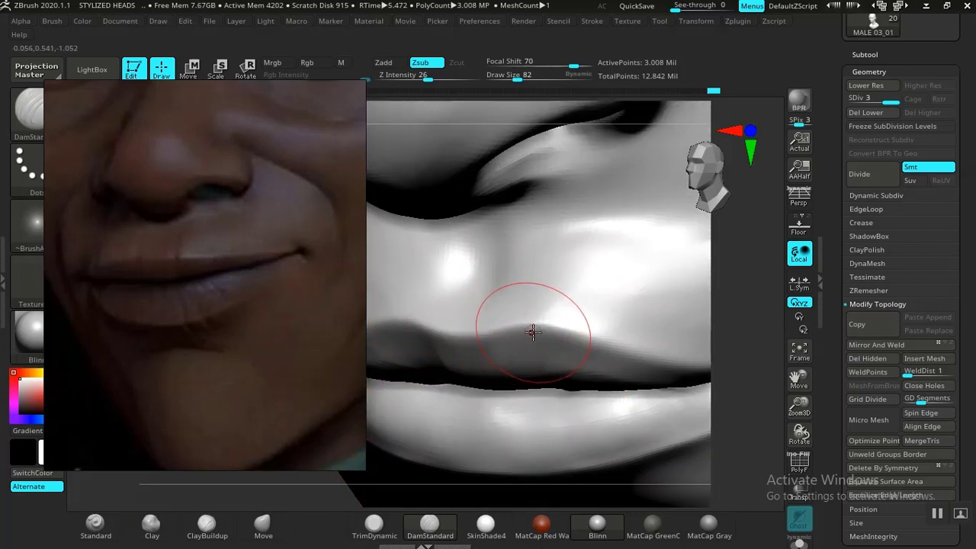
drag(533, 330, 555, 258)
key(ctrl+z)
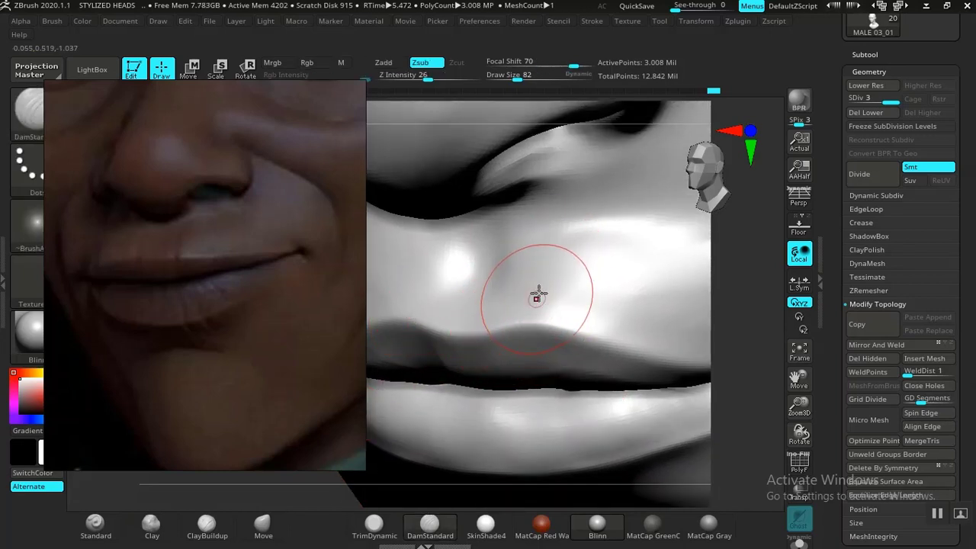
drag(429, 80, 411, 79)
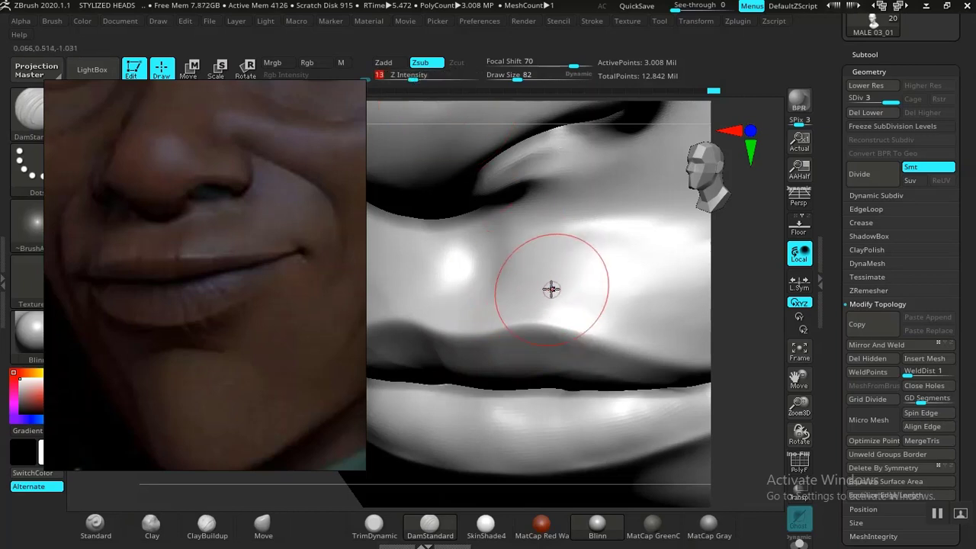
drag(543, 337, 564, 262)
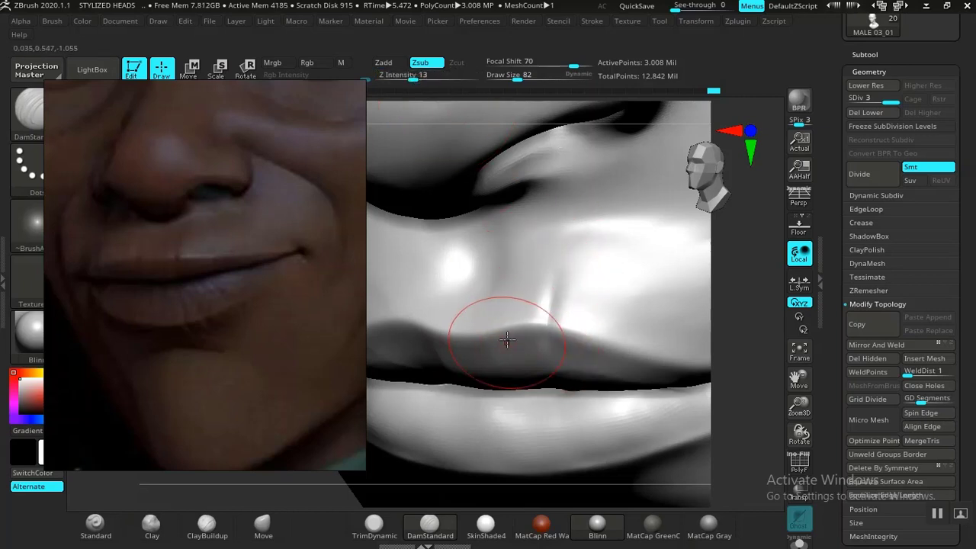
drag(489, 350, 500, 272)
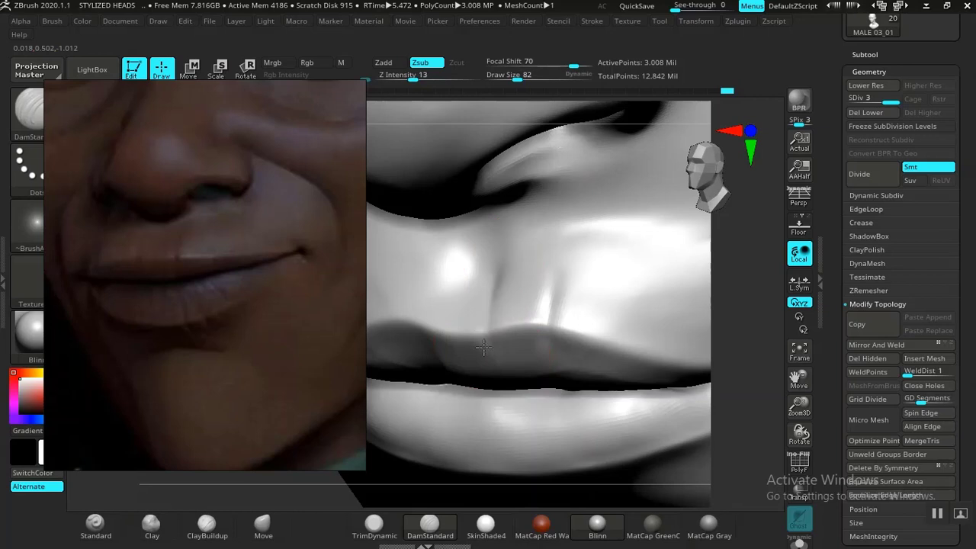
Carve matching vertical creases on the other half of the upper lip with DamStandard at Z Intensity 22.
mouse_move(746, 353)
mouse_down()
mouse_move(778, 349)
mouse_move(850, 383)
mouse_up()
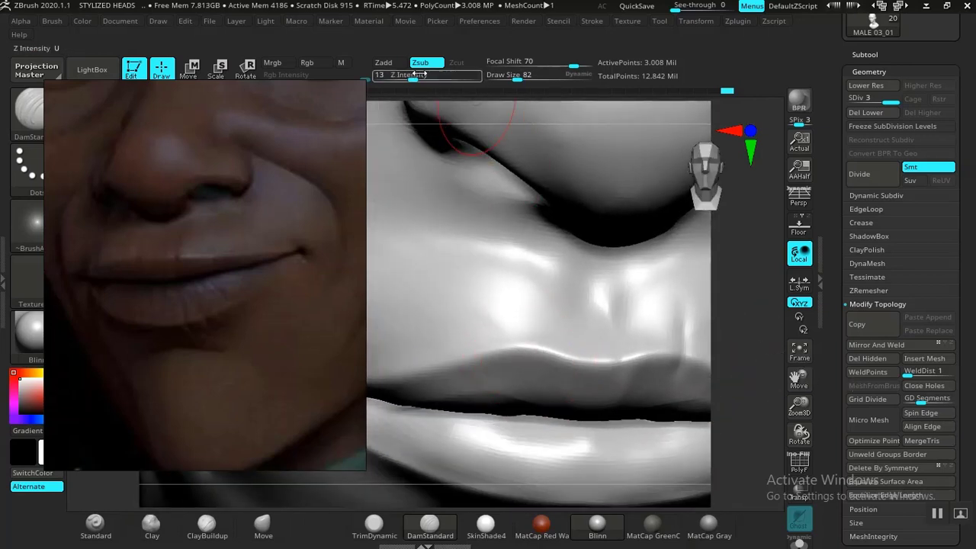
click(424, 76)
drag(553, 364, 543, 303)
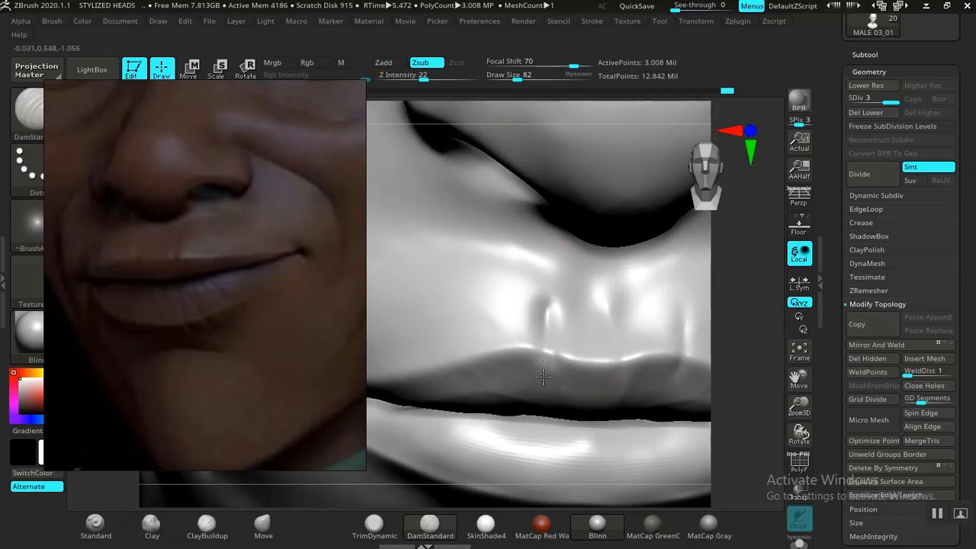
key(ctrl+z)
drag(556, 352, 564, 286)
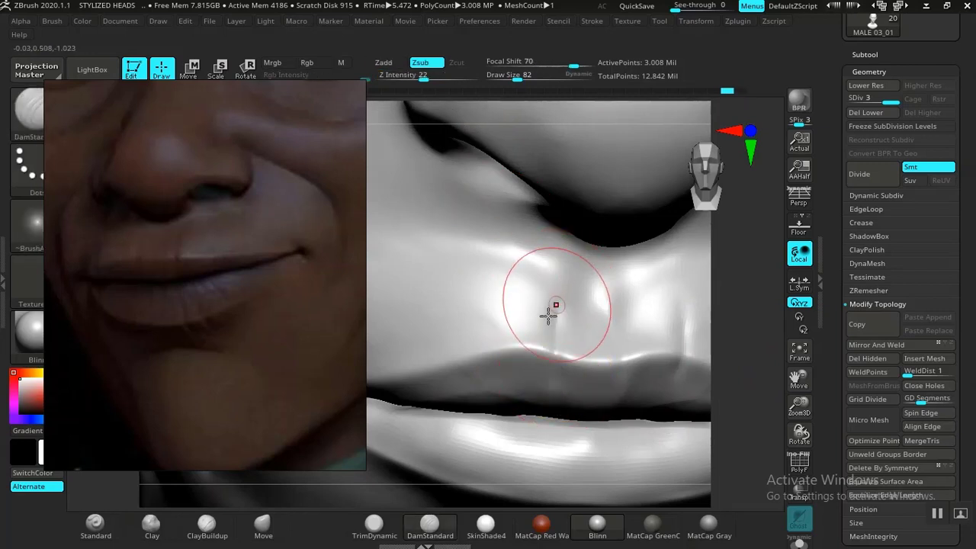
mouse_move(478, 309)
mouse_down()
mouse_move(475, 364)
mouse_move(445, 376)
mouse_move(420, 305)
mouse_up()
Carve vertical folds along the lower lip and just beneath it with DamStandard at draw size 82.
drag(727, 390, 610, 236)
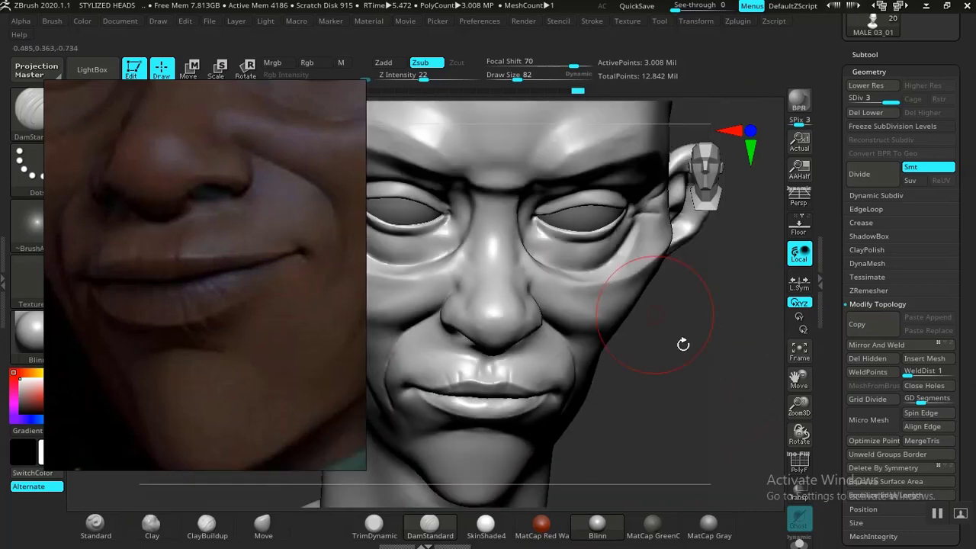
drag(683, 345, 657, 188)
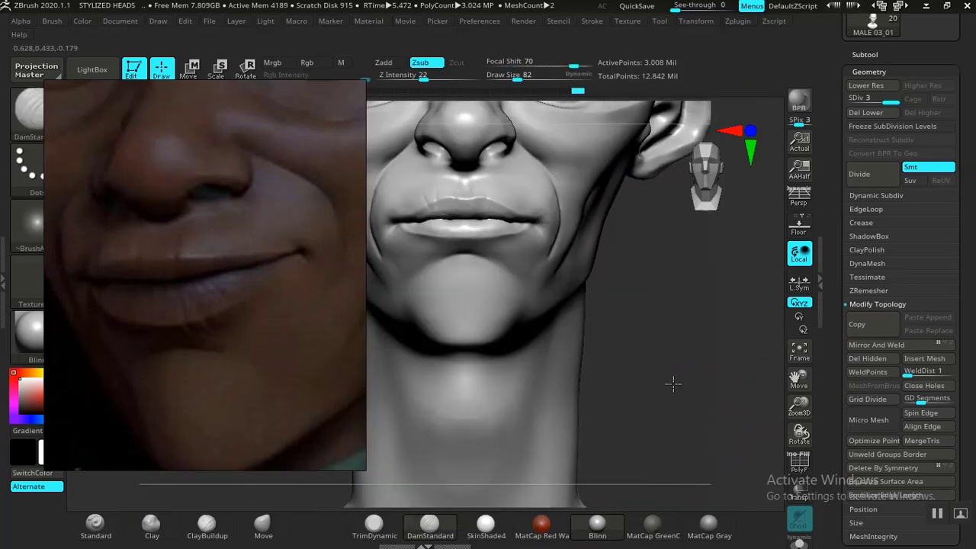
alt+drag(672, 383, 718, 407)
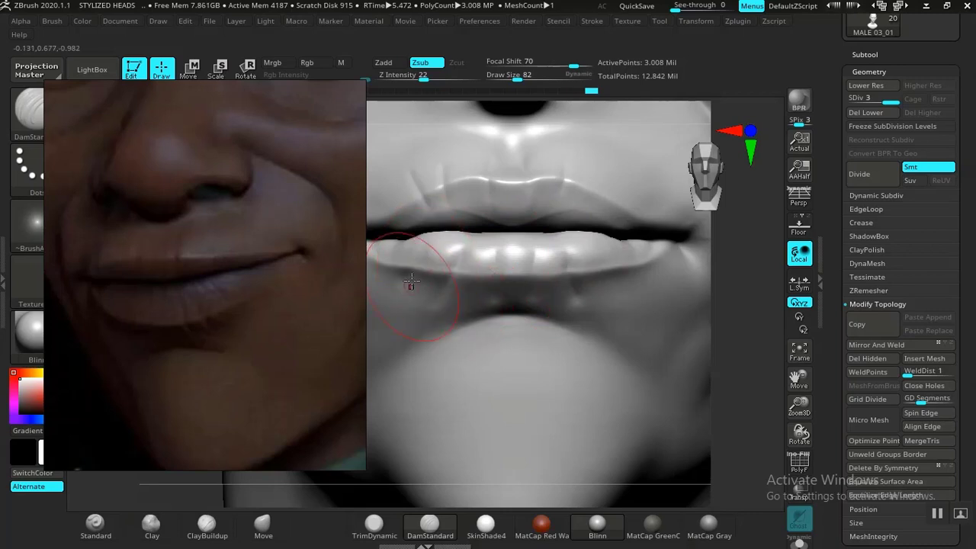
drag(750, 361, 526, 274)
mouse_move(427, 371)
alt+mouse_down()
mouse_move(462, 388)
mouse_move(490, 474)
alt+mouse_up()
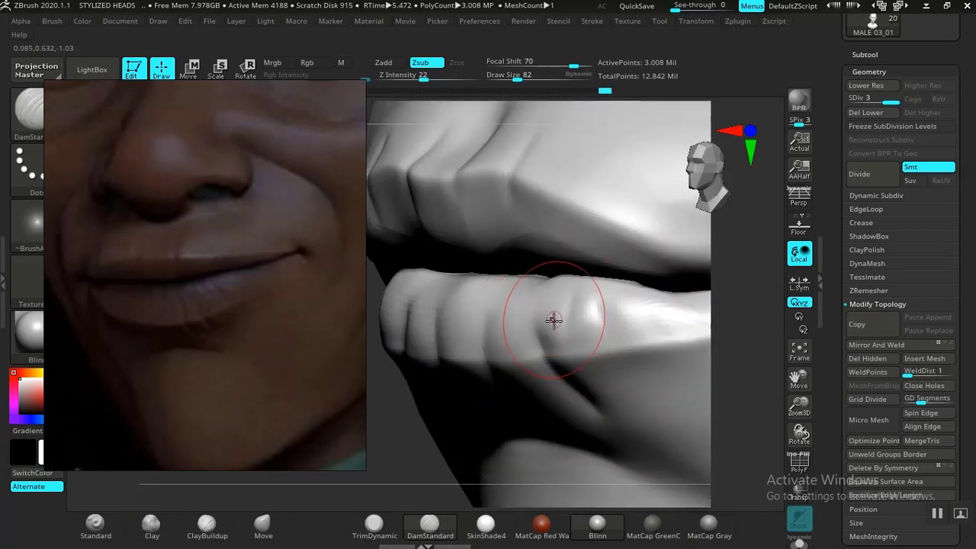
Add narrower creases to the lower lip toward the mouth corner with DamStandard at draw size 62.
key([)
key([)
drag(592, 304, 629, 318)
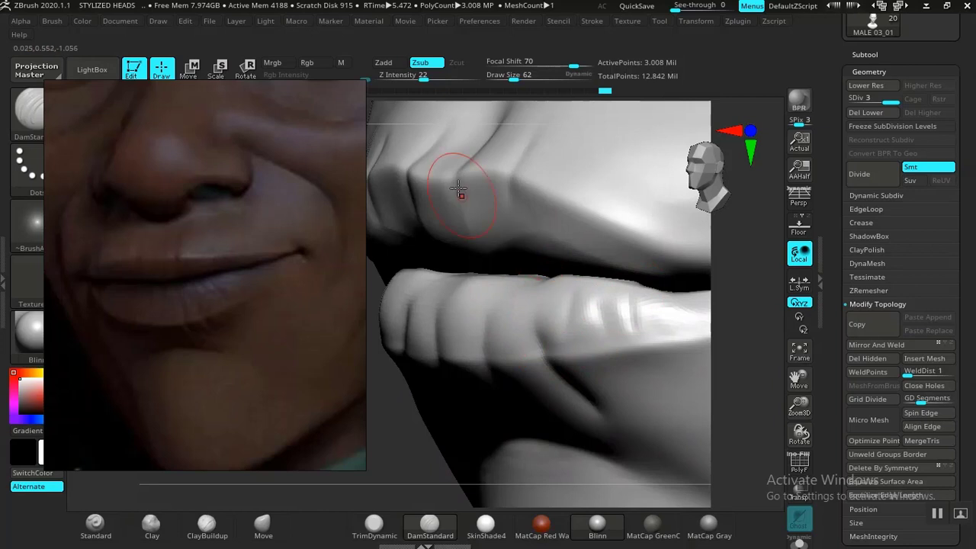
Cut finer creases into the middle of the lower lip with DamStandard at Z Intensity 26 and draw size 46.
click(408, 75)
text(9)
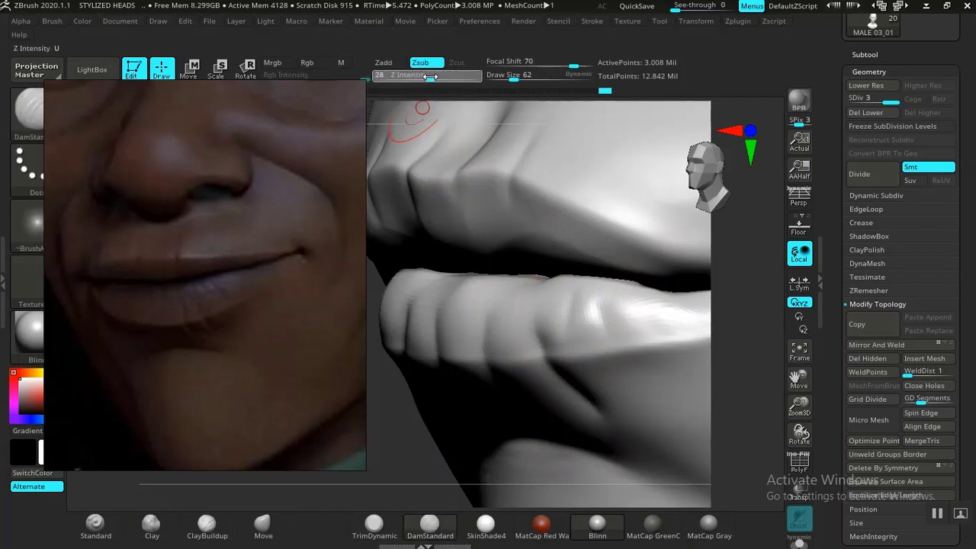
drag(430, 76, 428, 77)
drag(403, 440, 438, 424)
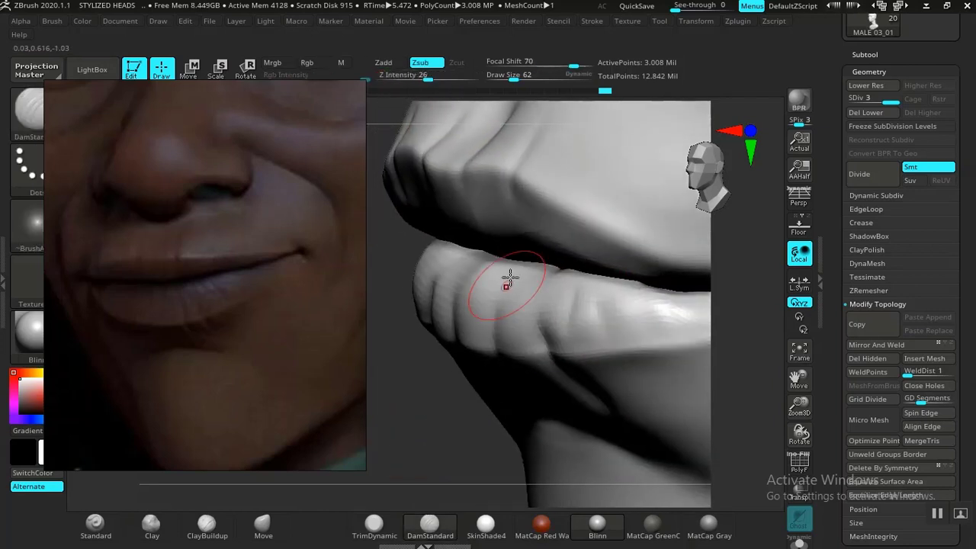
key(bracketleft)
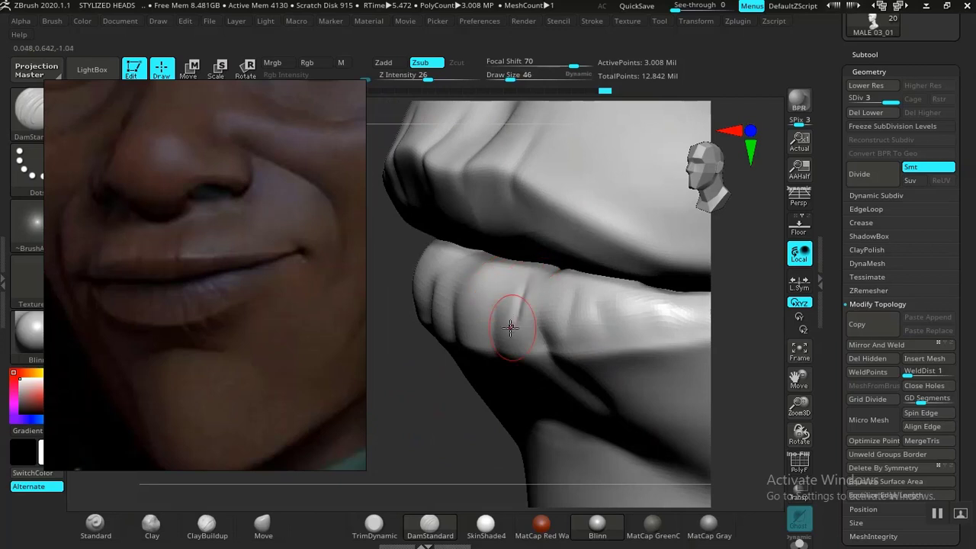
key(ctrl)
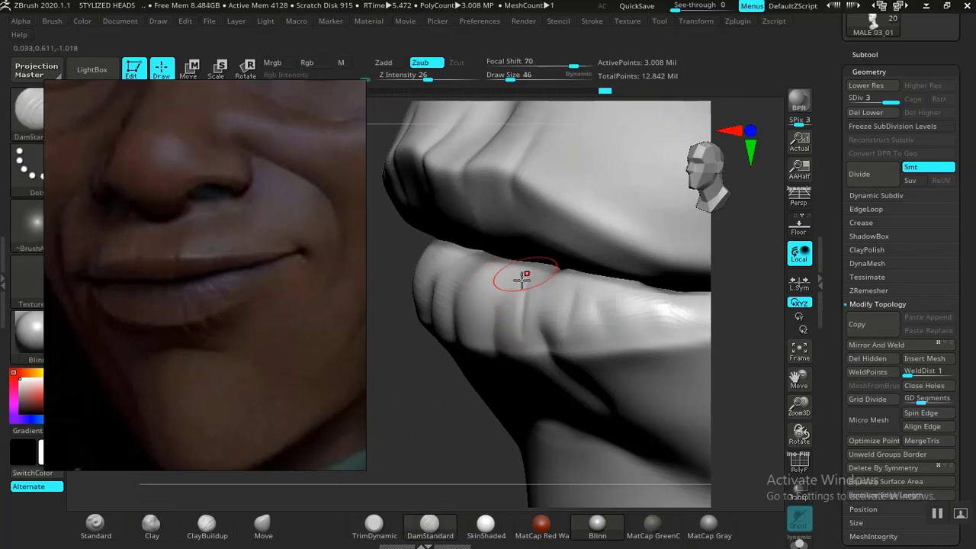
drag(420, 394, 447, 381)
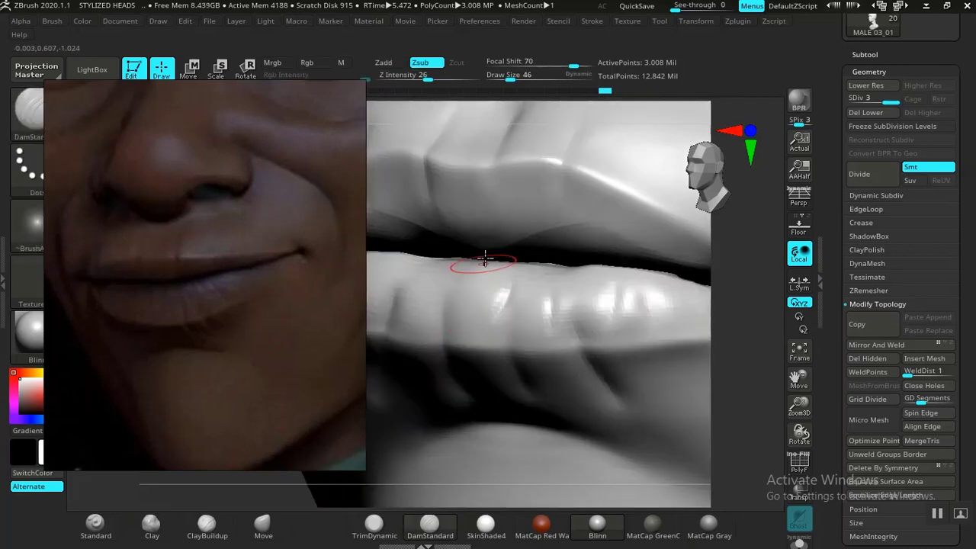
Move the reference image off the lips and carve fine vertical creases on the other half of the lower lip.
drag(294, 345, 202, 332)
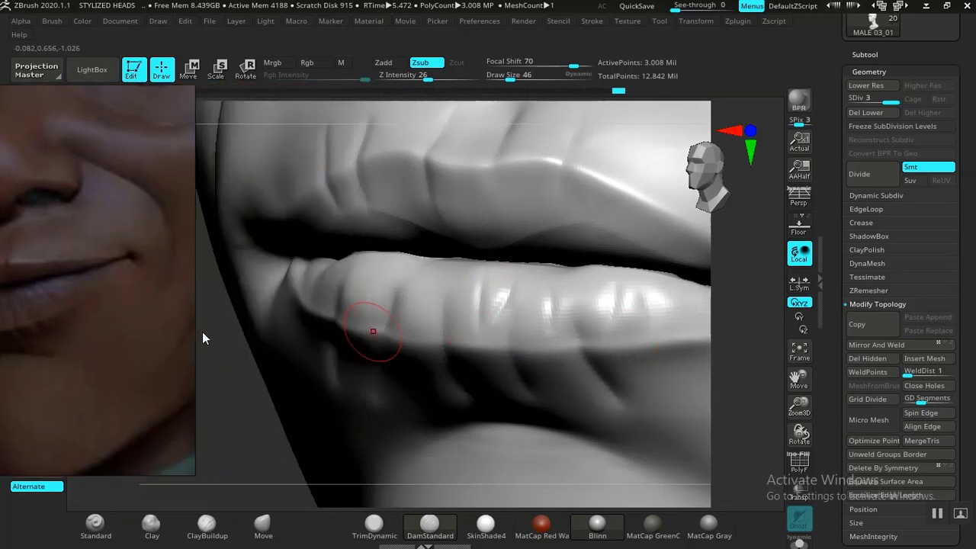
drag(254, 435, 293, 436)
drag(394, 270, 363, 320)
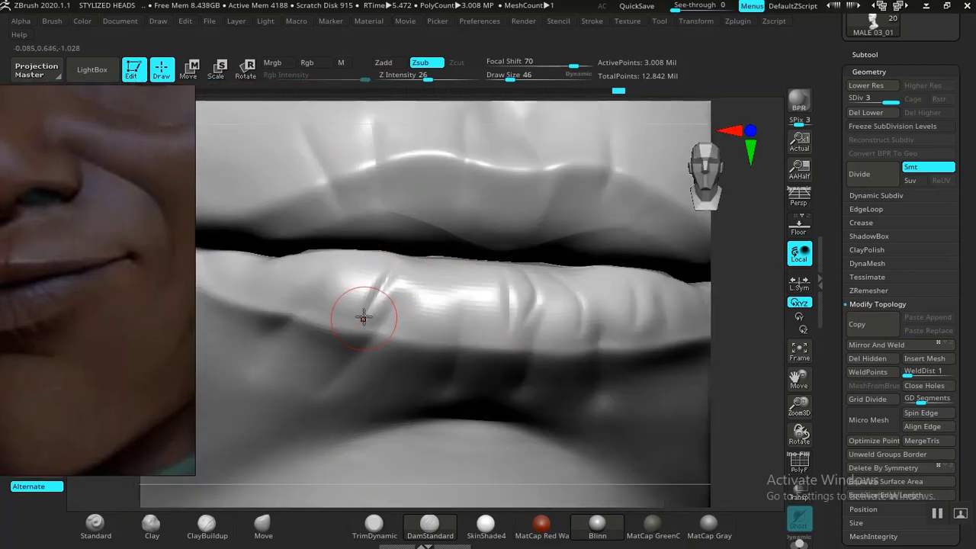
key(ctrl+z)
mouse_move(424, 317)
mouse_down()
mouse_move(416, 260)
mouse_move(341, 309)
mouse_up()
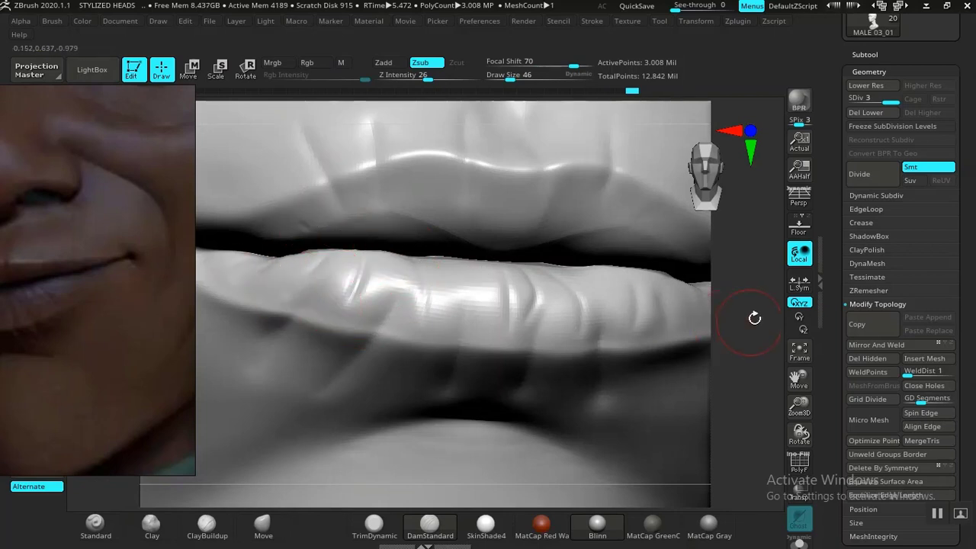
Carve fine vertical creases across the upper lip with DamStandard at Z Intensity 26 and draw size 46, smoothing where needed.
drag(754, 317, 717, 318)
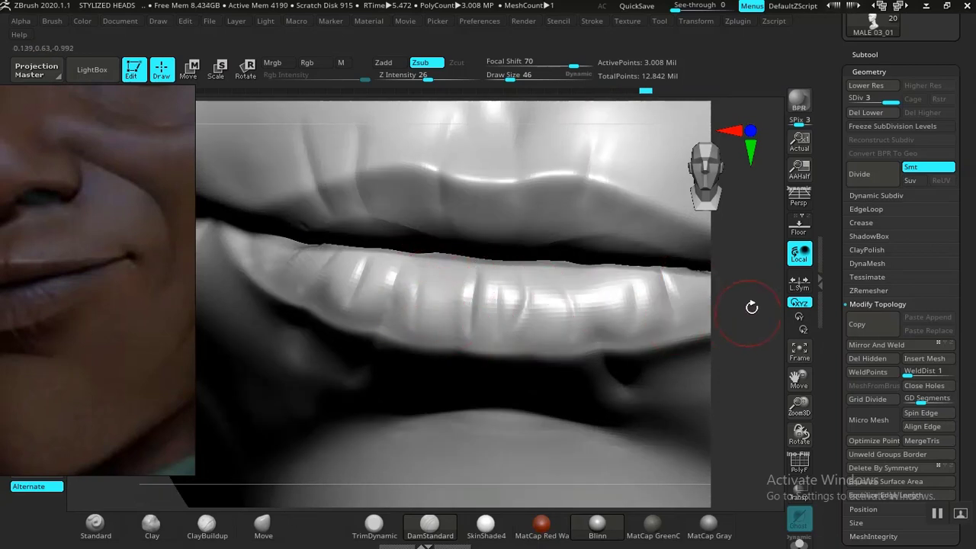
mouse_move(751, 307)
mouse_down()
mouse_move(559, 396)
mouse_move(505, 396)
mouse_up()
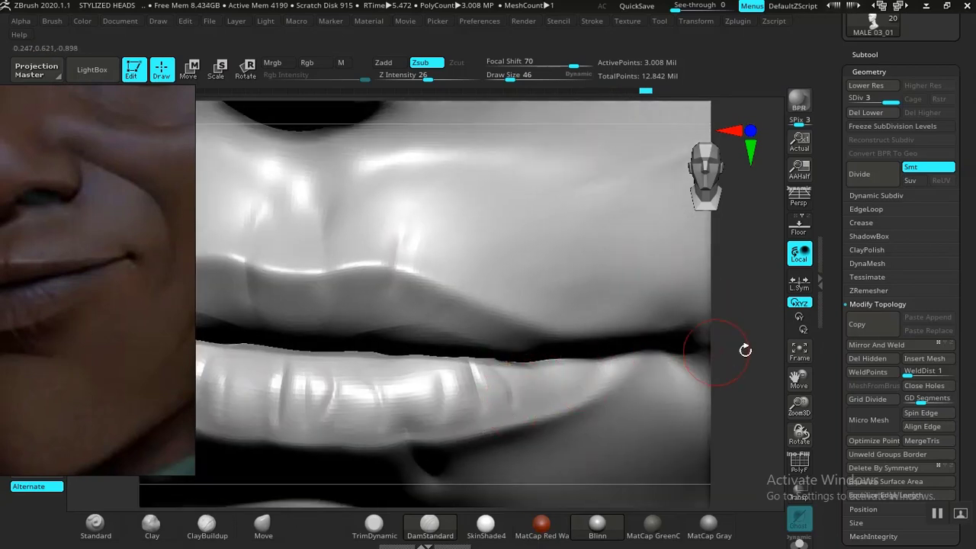
mouse_move(744, 350)
mouse_down()
mouse_move(488, 285)
mouse_move(444, 329)
mouse_up()
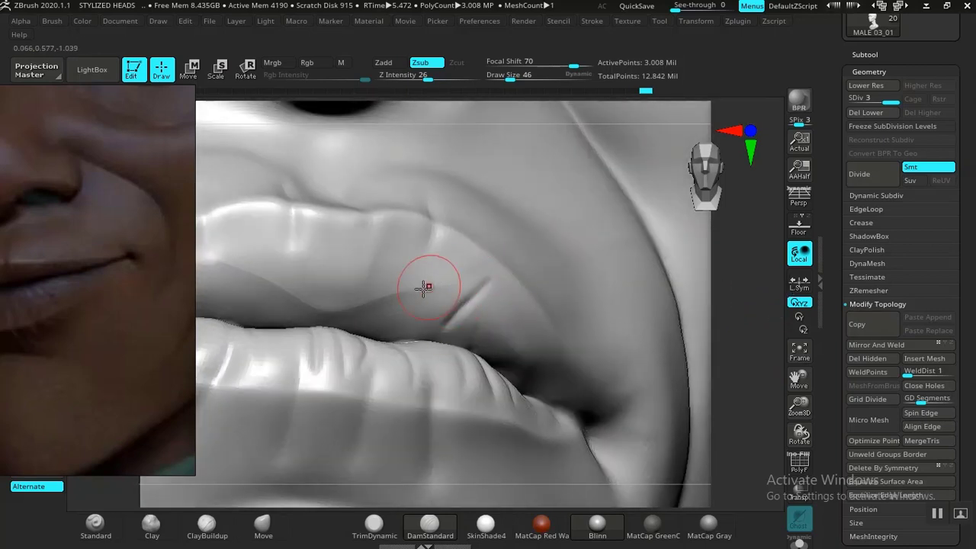
key(shift)
shift+drag(232, 264, 215, 256)
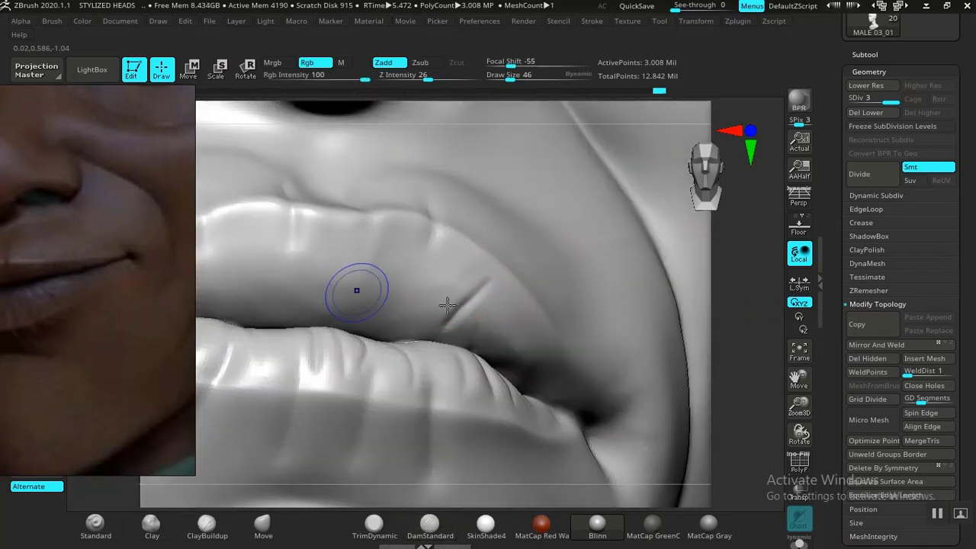
drag(449, 289, 435, 227)
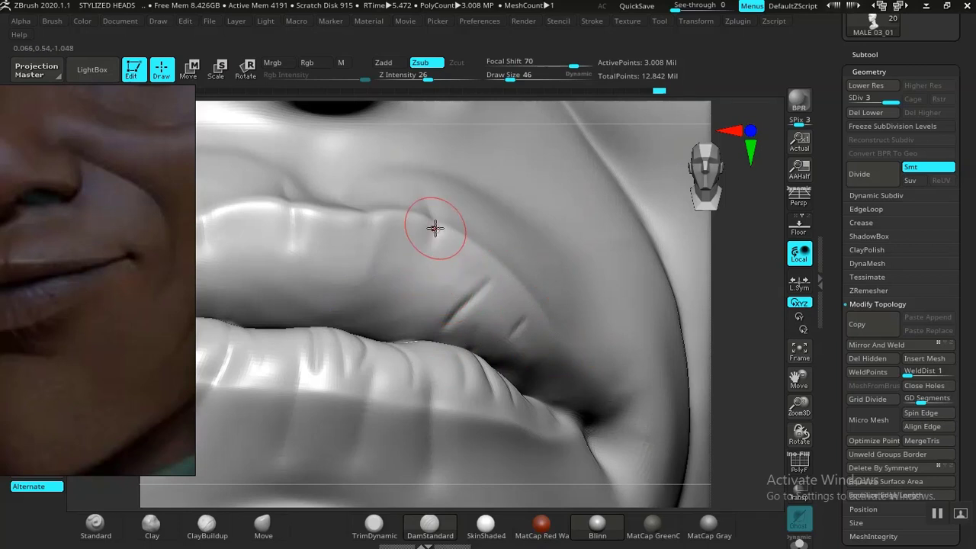
drag(305, 261, 290, 204)
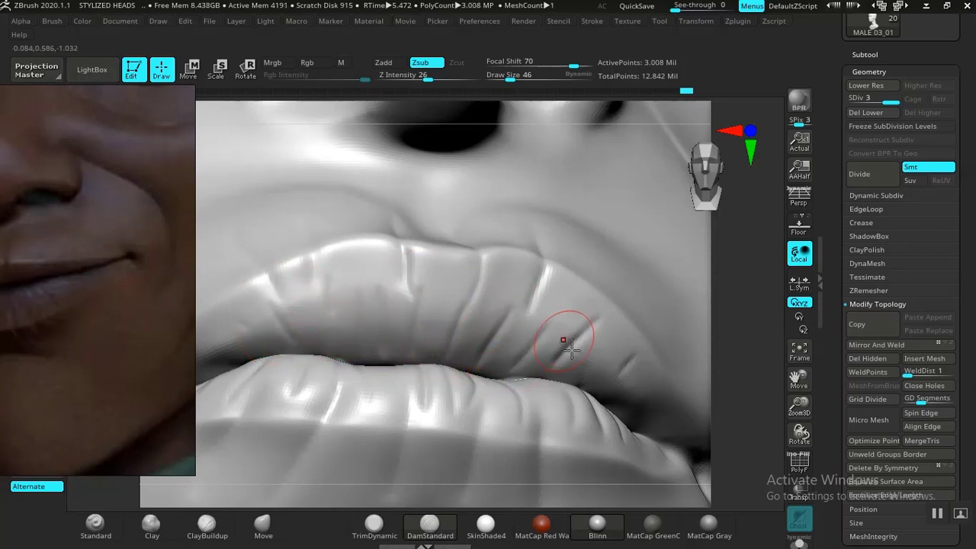
Extend the fine DamStandard creases toward the mouth corners on both the upper and lower lips.
mouse_move(753, 361)
mouse_down()
mouse_move(743, 388)
mouse_move(812, 381)
mouse_up()
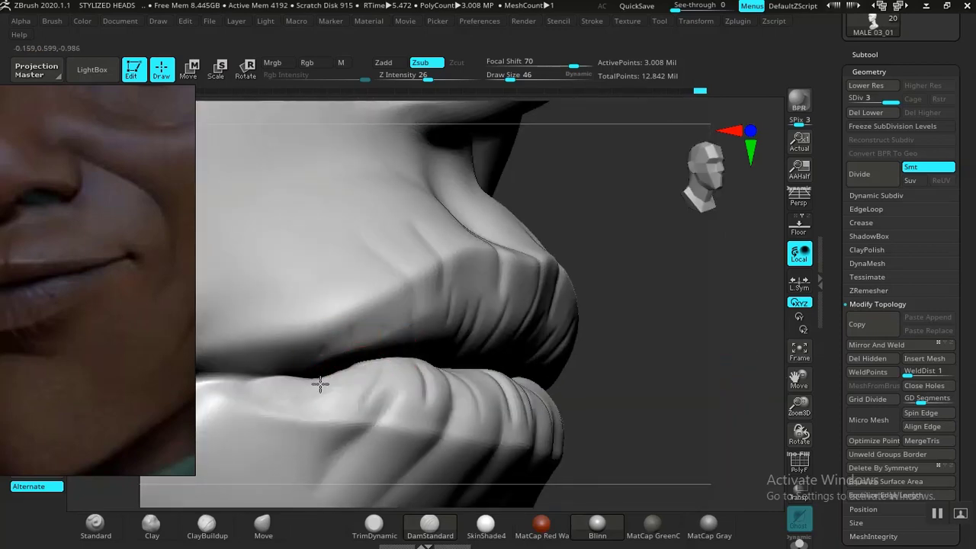
drag(681, 327, 533, 324)
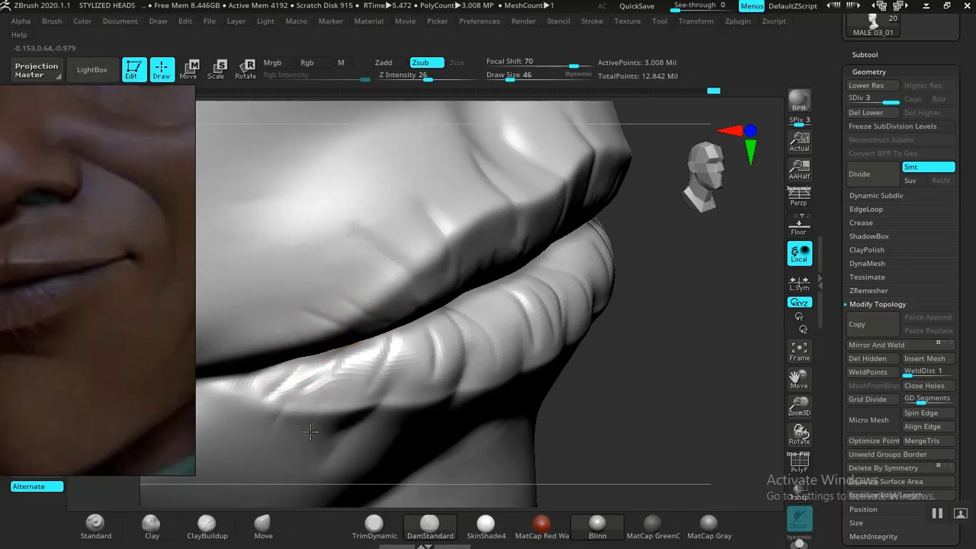
drag(647, 370, 596, 275)
drag(538, 244, 510, 277)
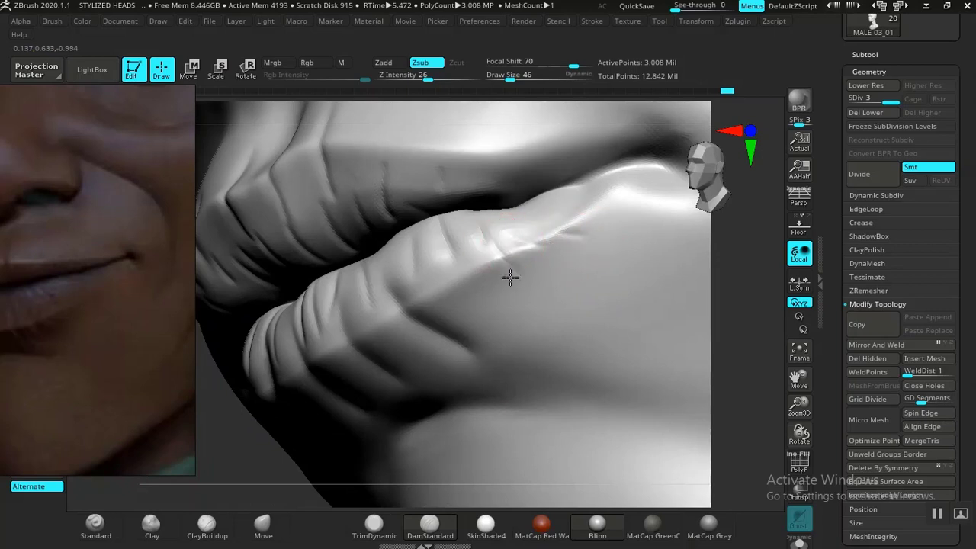
mouse_move(620, 191)
mouse_down()
mouse_move(526, 209)
mouse_move(468, 201)
mouse_up()
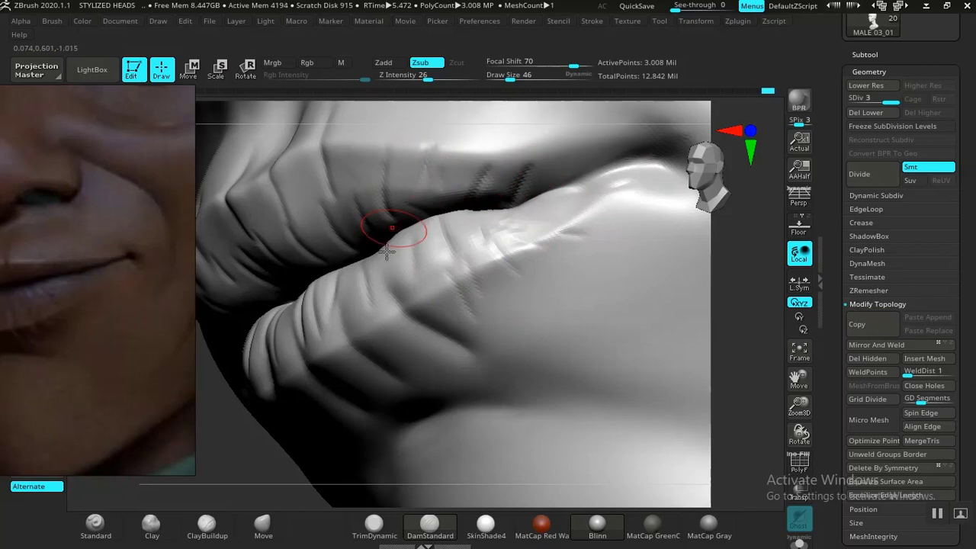
Sharpen the creases on both lips with the Pinch brush at Z Intensity 20 and draw size 46.
key(b)
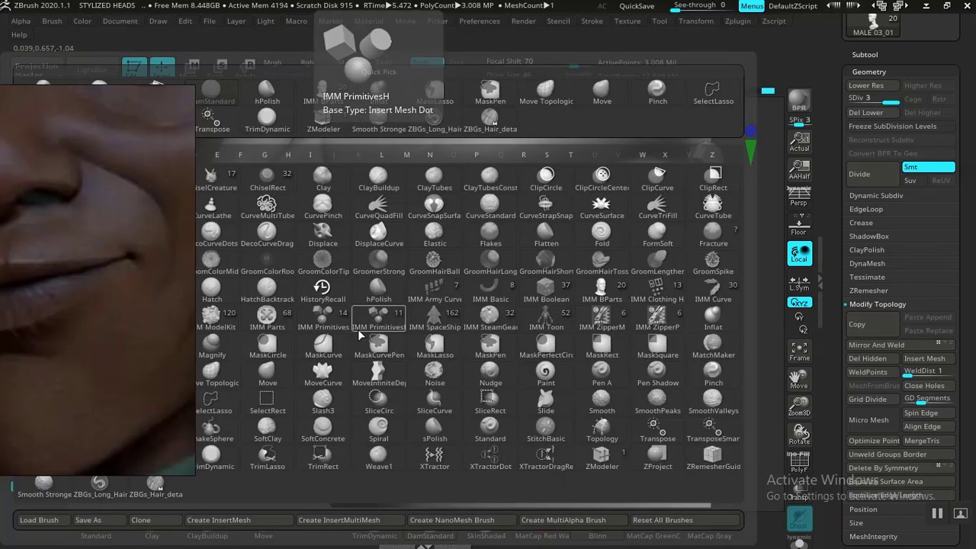
key(p)
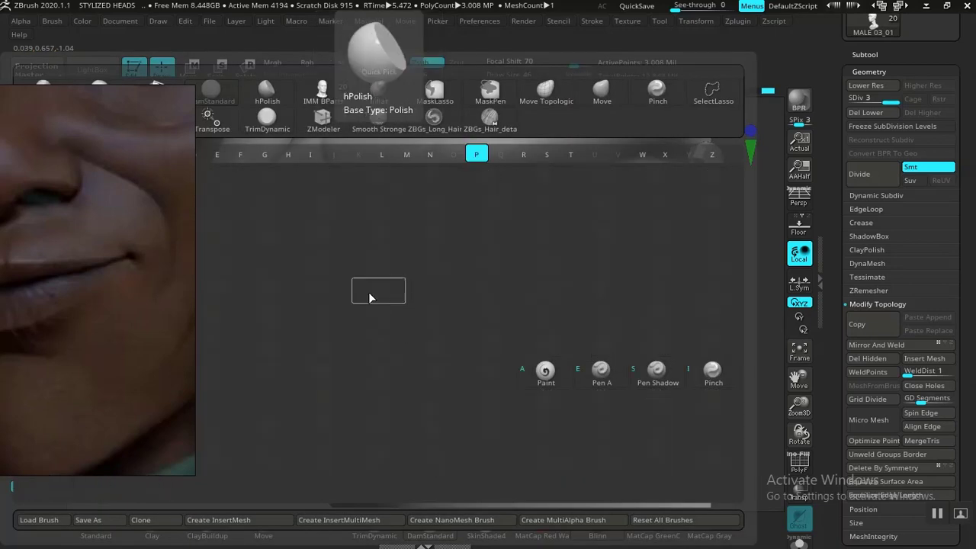
click(712, 374)
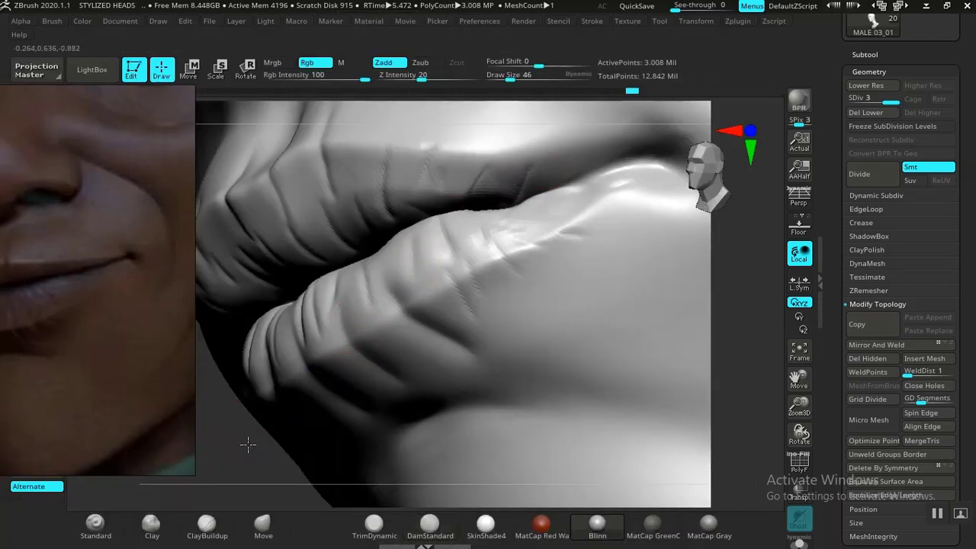
drag(248, 445, 301, 444)
mouse_move(303, 286)
mouse_down()
mouse_move(297, 268)
mouse_move(301, 308)
mouse_up()
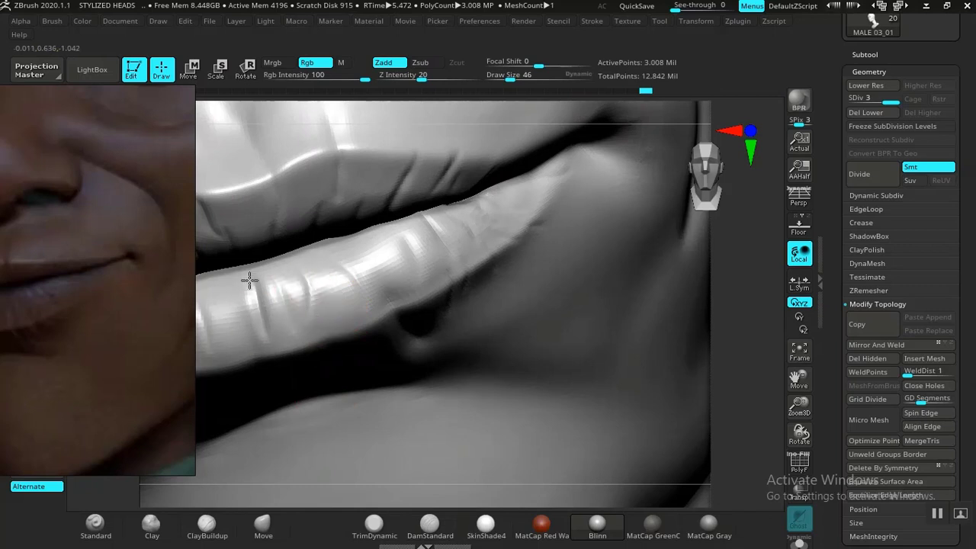
mouse_move(748, 339)
mouse_down()
mouse_move(572, 264)
mouse_move(390, 268)
mouse_up()
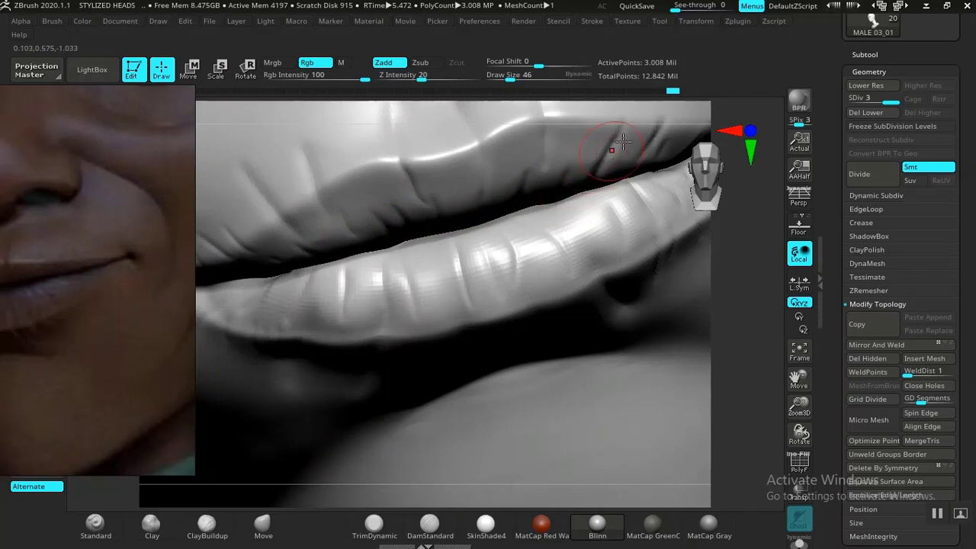
Carve additional small creases into the middle of the upper lip with DamStandard at draw size 46.
click(429, 524)
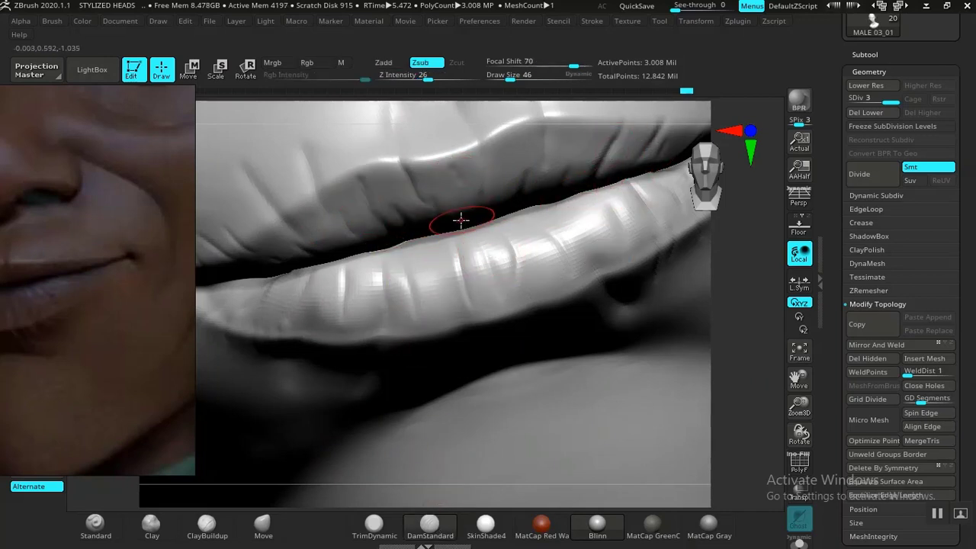
drag(461, 231, 462, 221)
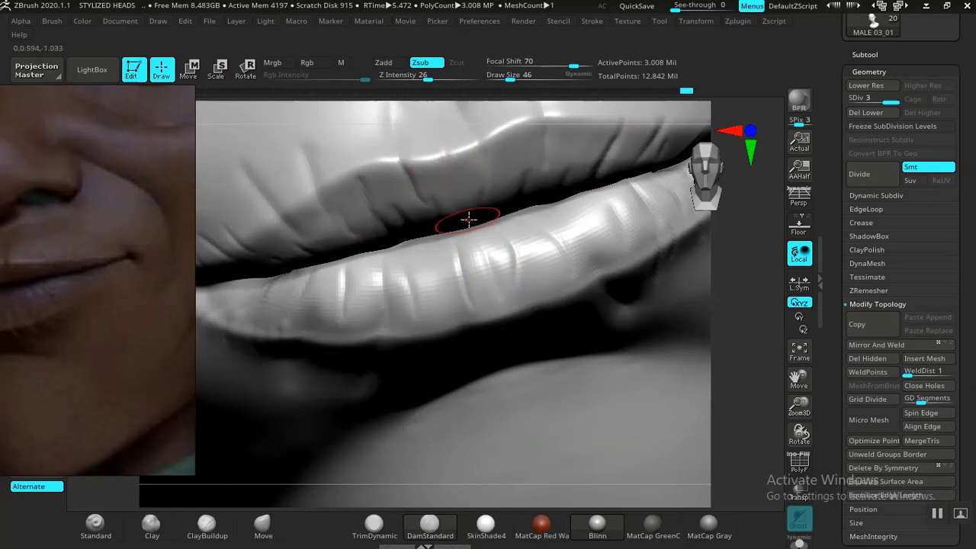
key(f)
drag(562, 305, 541, 286)
ctrl+right_drag(556, 256, 590, 426)
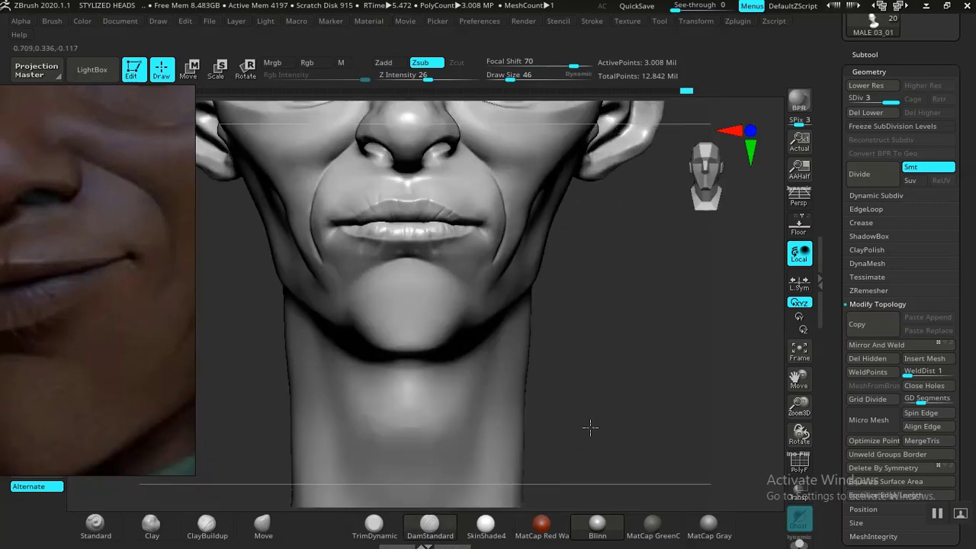
Tighten the folds below the lower lip and just above the upper lip with the Pinch brush at draw size 46.
alt+right_drag(595, 368, 675, 419)
ctrl+right_drag(715, 392, 542, 250)
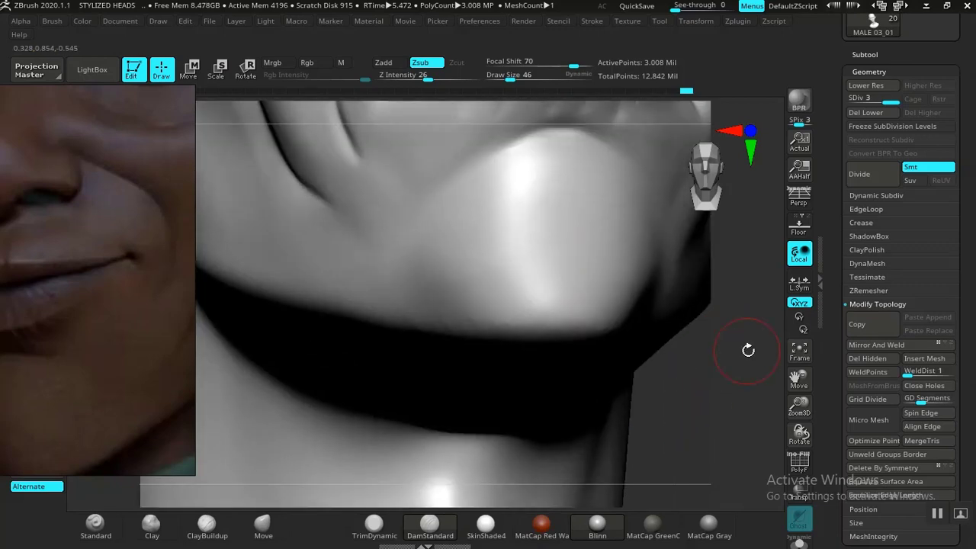
ctrl+right_drag(747, 349, 592, 392)
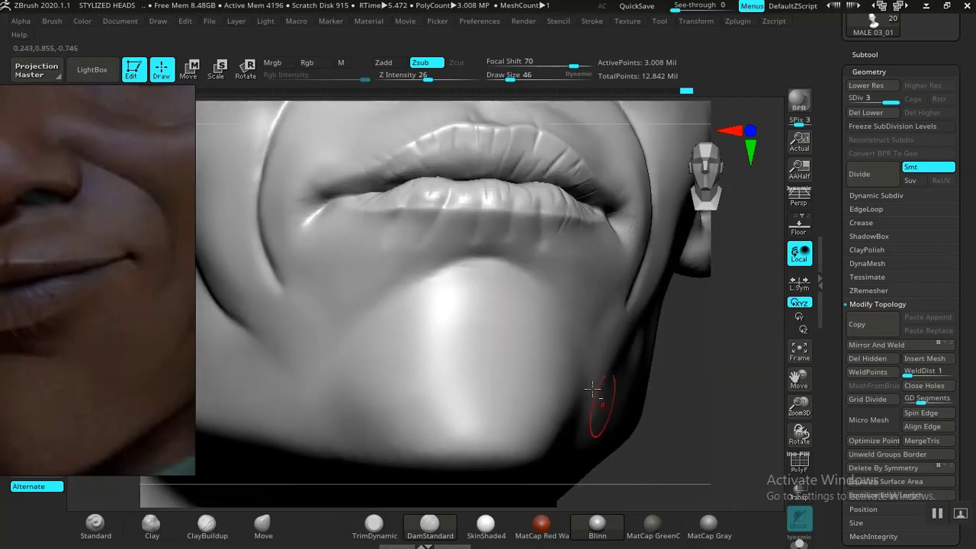
key(b)
click(472, 267)
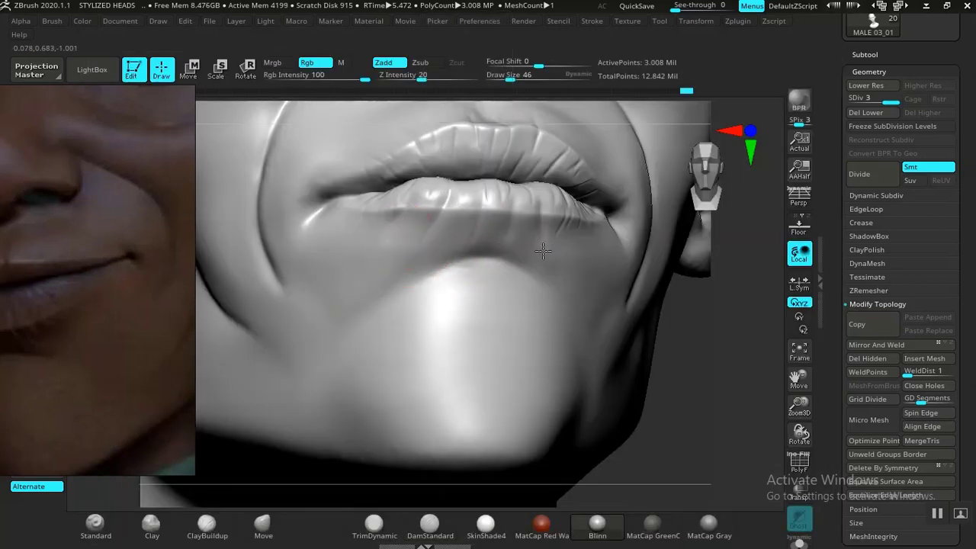
key(space)
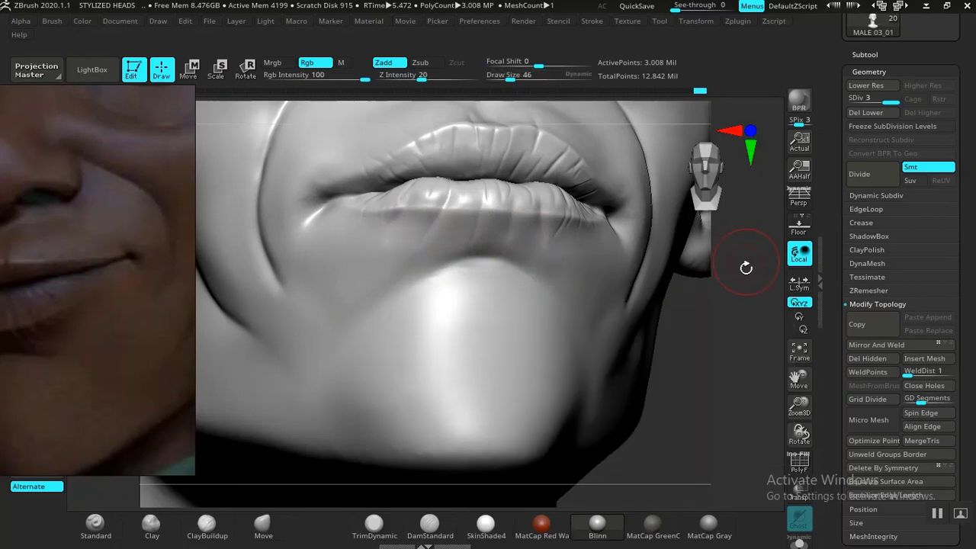
key(space)
drag(742, 266, 664, 355)
mouse_move(746, 344)
mouse_down()
mouse_move(752, 394)
mouse_move(709, 381)
mouse_up()
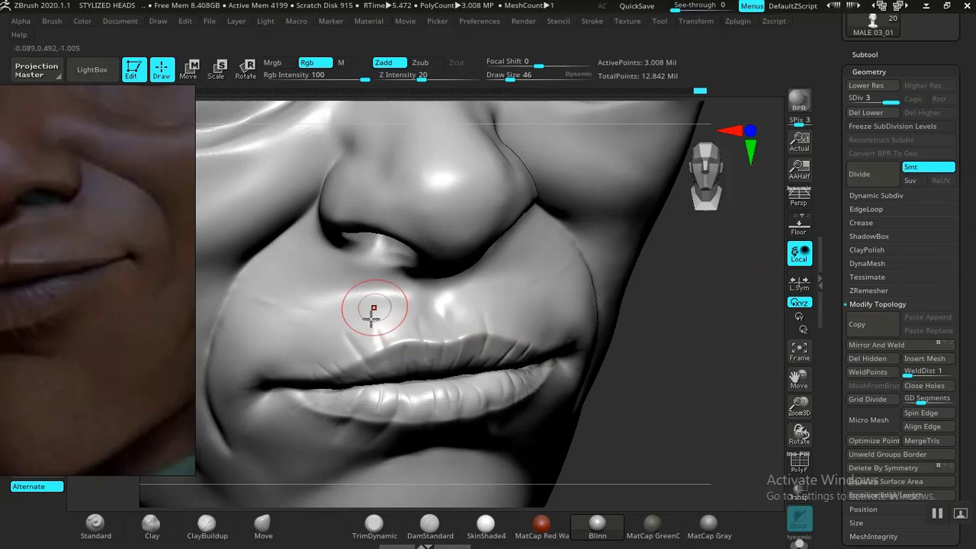
Place the reference image beside the front view of the face and pan it to show the eye, cheek and nasolabial fold.
drag(703, 355, 608, 323)
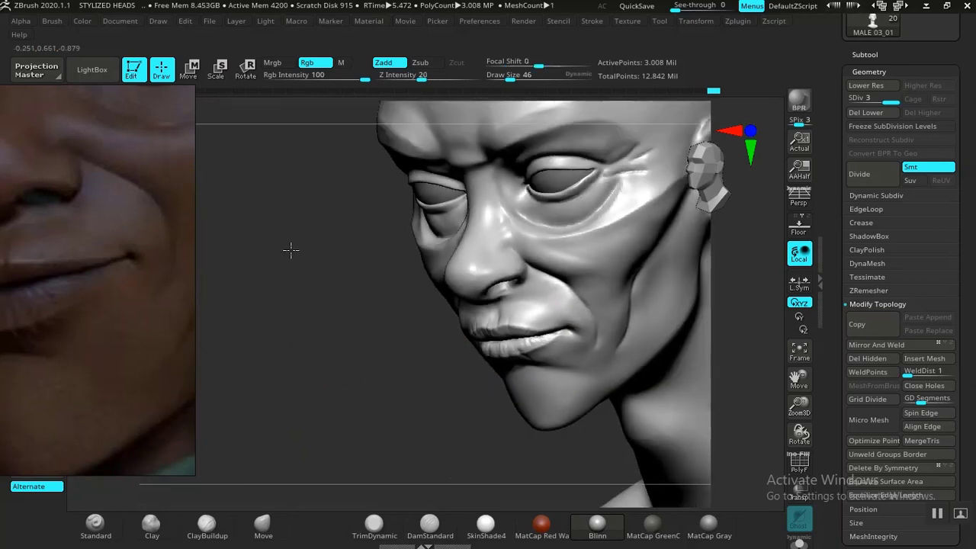
mouse_move(291, 249)
mouse_down()
mouse_move(386, 350)
mouse_move(528, 341)
mouse_up()
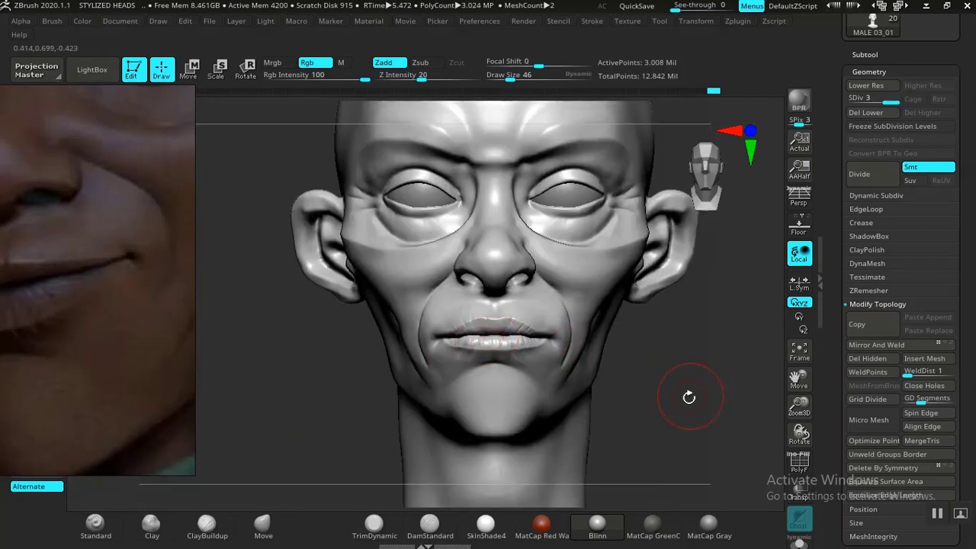
drag(689, 397, 566, 385)
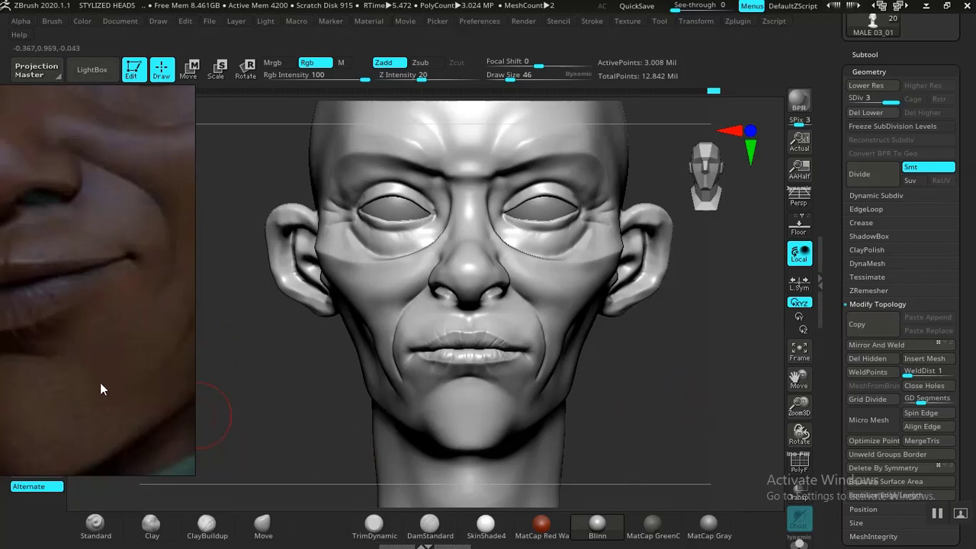
drag(100, 382, 338, 414)
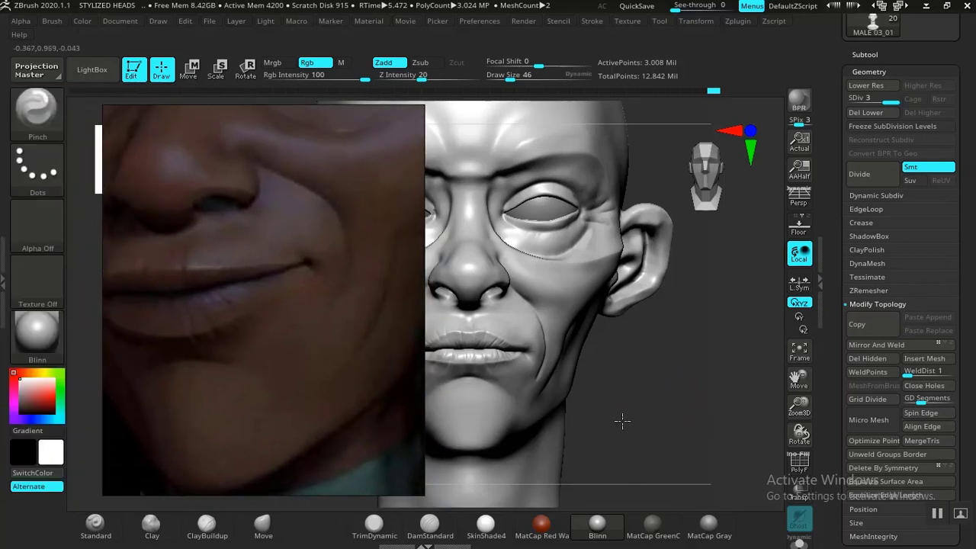
mouse_move(622, 420)
mouse_down()
mouse_move(666, 392)
mouse_move(625, 386)
mouse_move(623, 400)
mouse_up()
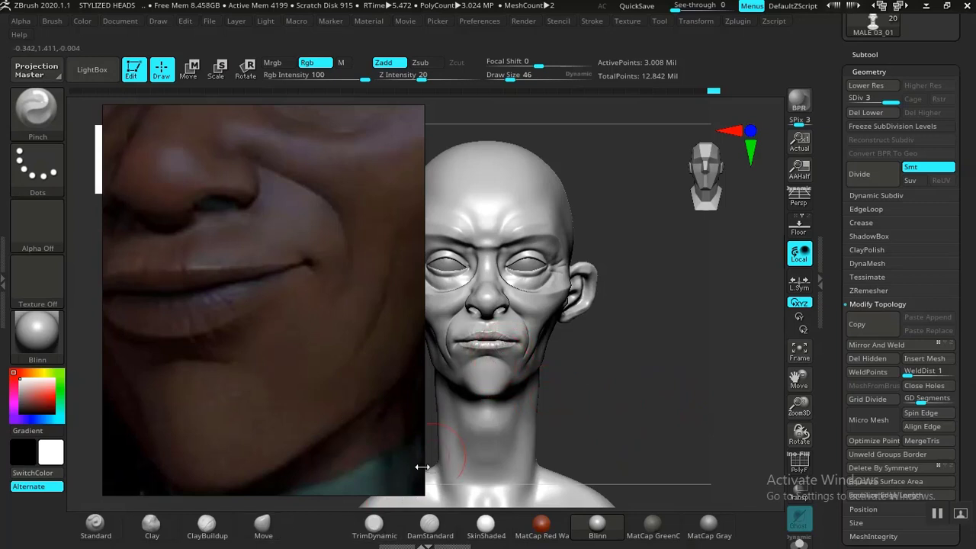
drag(303, 372, 304, 396)
mouse_move(554, 381)
mouse_down()
mouse_move(625, 392)
mouse_move(654, 407)
mouse_move(689, 451)
mouse_move(676, 413)
mouse_move(680, 433)
mouse_move(551, 320)
mouse_up()
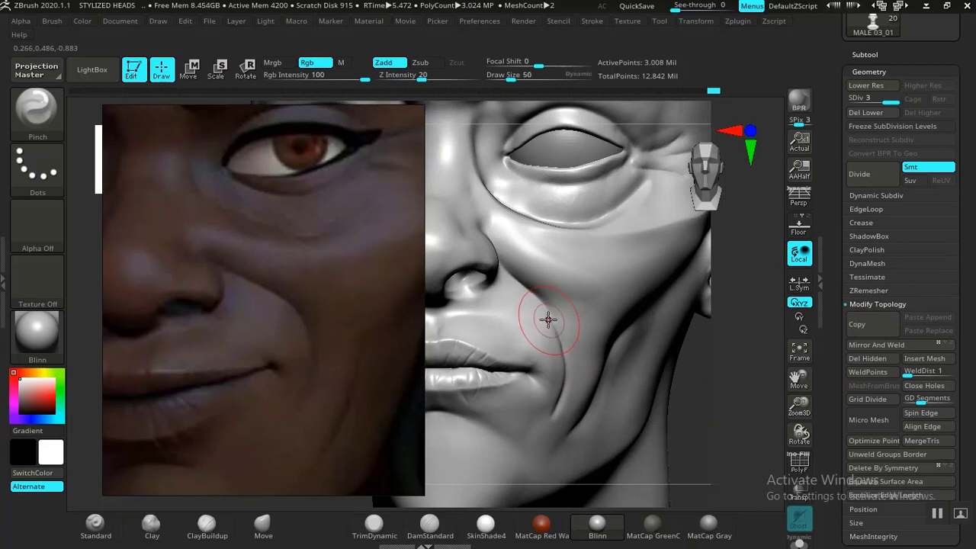
Drop the head to subdivision level 1 and reshape the nasolabial fold beside the mouth with the Move brush at draw size 102.
click(262, 524)
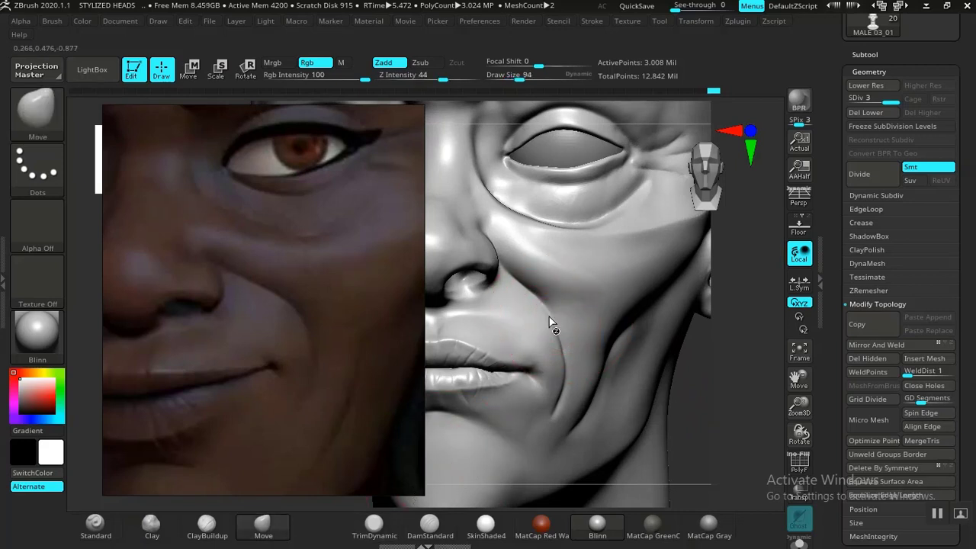
key(shift)
key(shift+d)
key(shift+d)
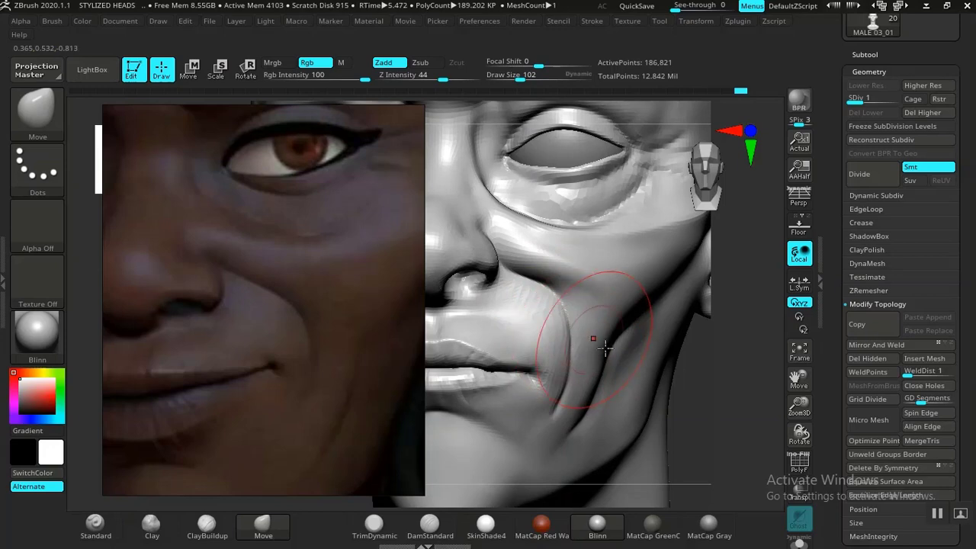
key(f)
Pan the reference to show the nose and full mouth, and adjust the mouth area with the Move brush at draw sizes 102 and 74.
mouse_move(668, 386)
mouse_down()
mouse_move(651, 340)
mouse_move(683, 435)
mouse_move(719, 388)
mouse_move(708, 379)
mouse_move(708, 392)
mouse_up()
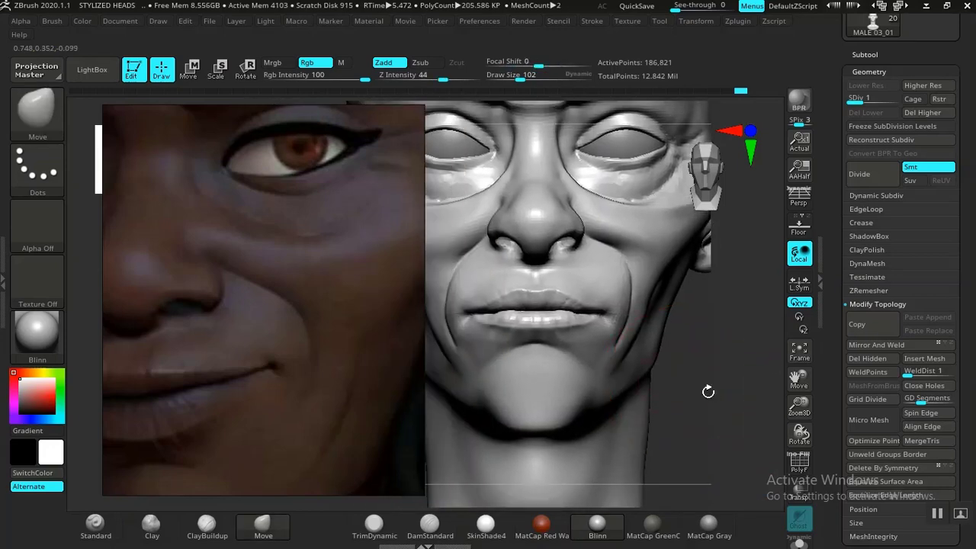
middle_drag(248, 378, 329, 315)
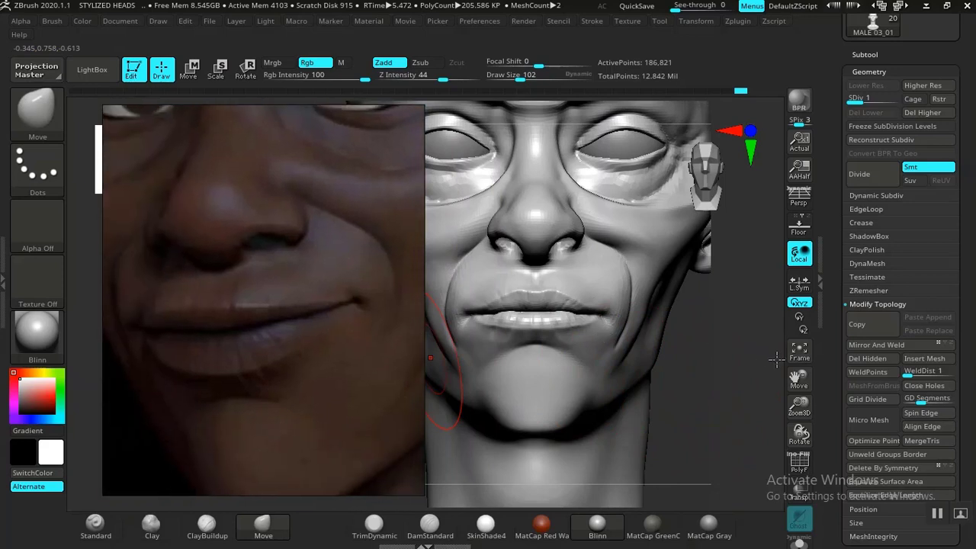
drag(776, 359, 789, 362)
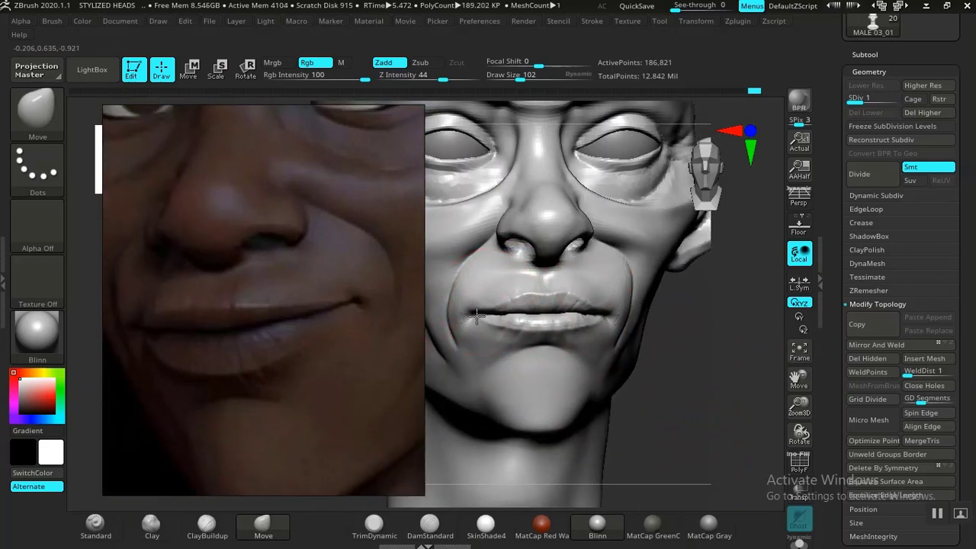
drag(710, 404, 628, 398)
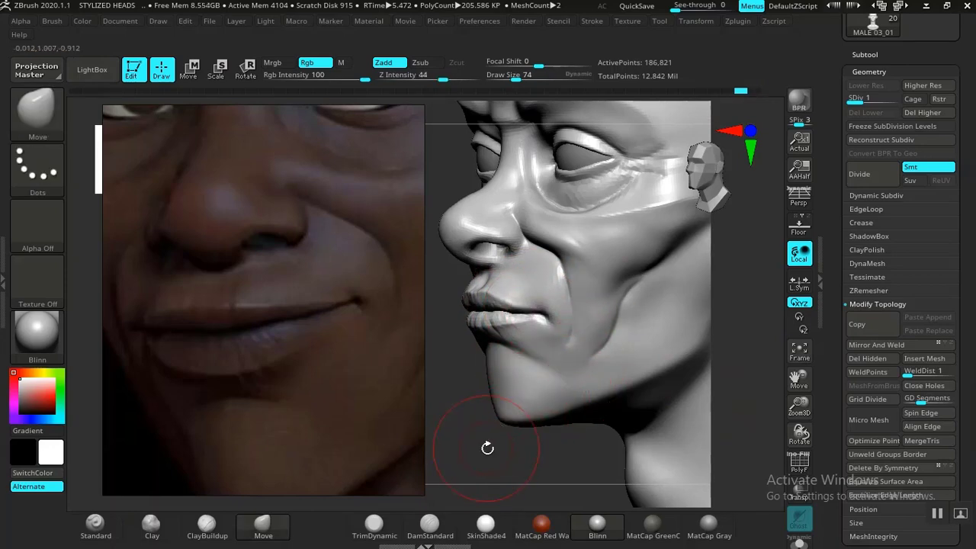
drag(487, 448, 540, 448)
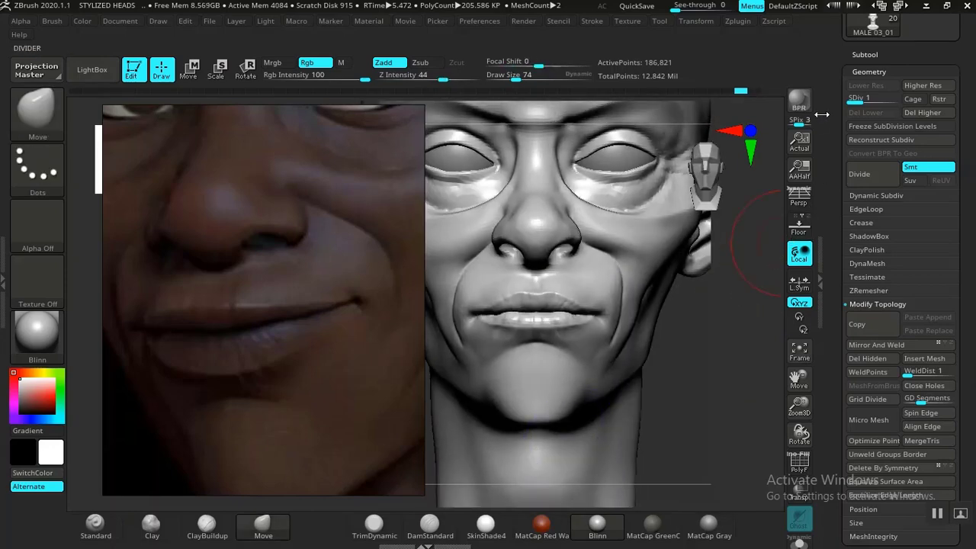
Raise one corner of the mouth into an asymmetrical smirk with the Move brush at draw sizes between 62 and 102.
mouse_move(686, 394)
alt+mouse_down()
mouse_move(703, 414)
mouse_move(721, 409)
mouse_move(586, 353)
alt+mouse_up()
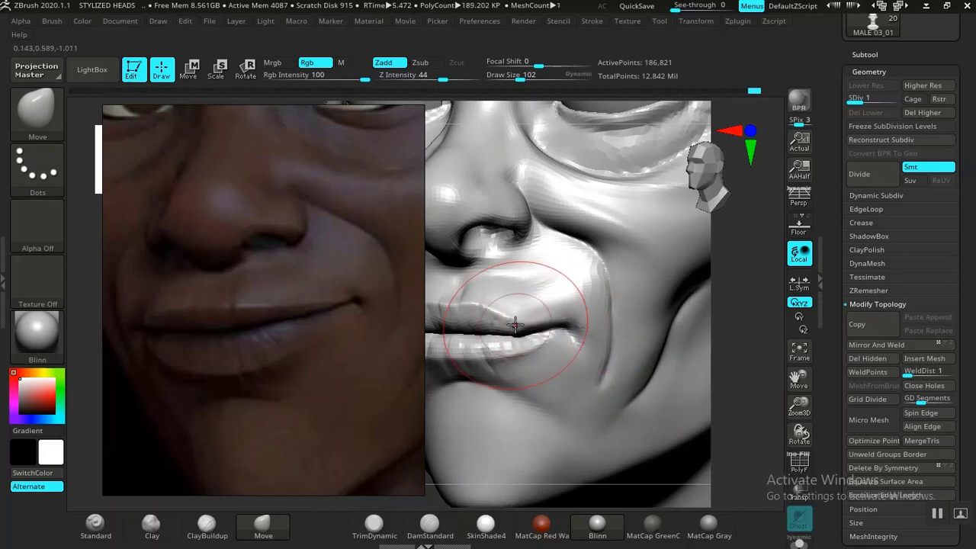
mouse_move(765, 385)
alt+mouse_down()
mouse_move(684, 355)
mouse_move(642, 363)
mouse_move(591, 394)
alt+mouse_up()
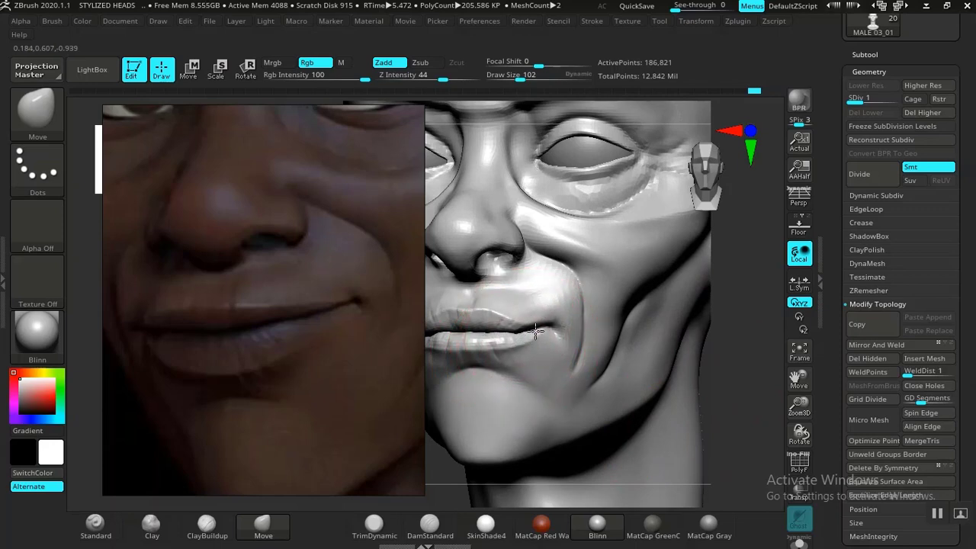
mouse_move(737, 366)
mouse_down()
mouse_move(676, 367)
mouse_move(644, 333)
mouse_up()
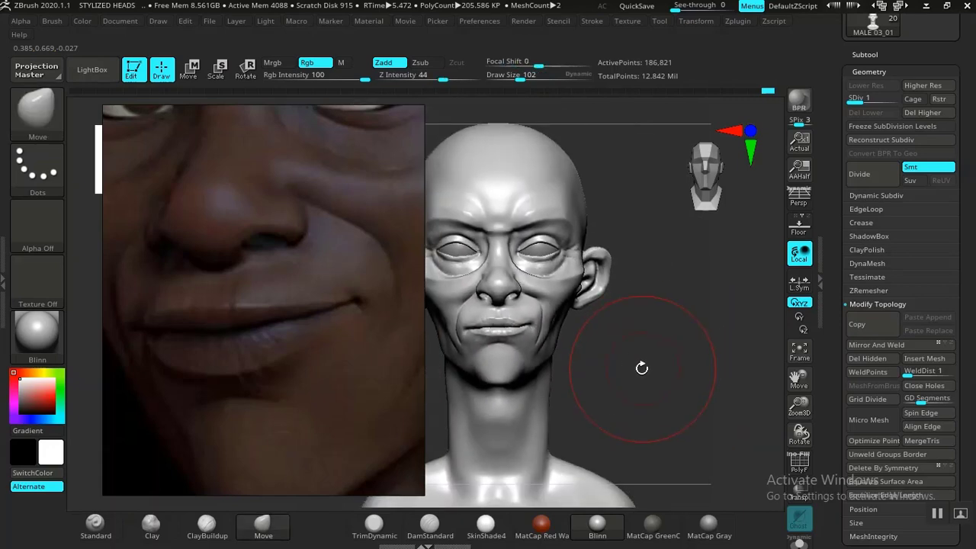
mouse_move(640, 368)
mouse_down()
mouse_move(679, 340)
mouse_move(708, 449)
mouse_move(704, 384)
mouse_up()
alt+drag(719, 437, 658, 389)
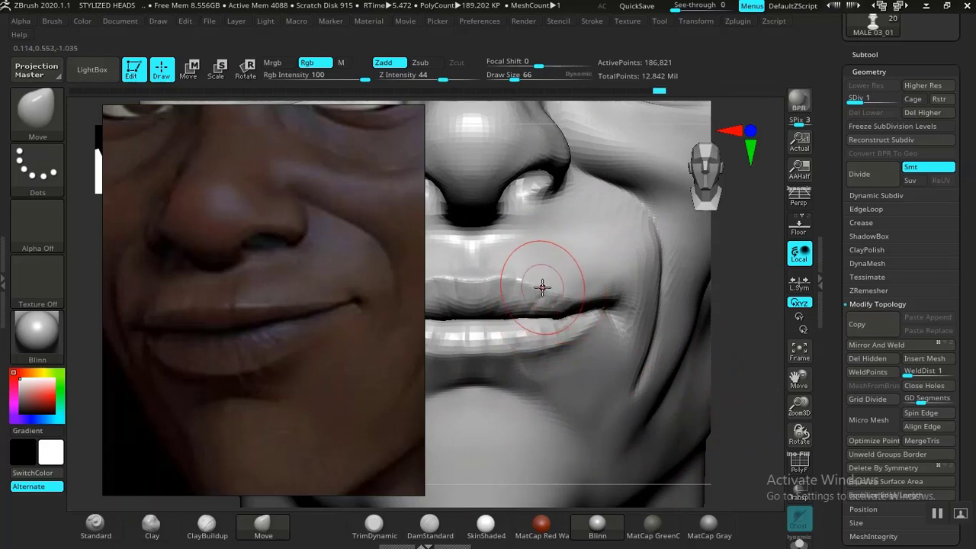
mouse_move(743, 362)
alt+mouse_down()
mouse_move(645, 259)
mouse_move(694, 333)
mouse_move(720, 455)
alt+mouse_up()
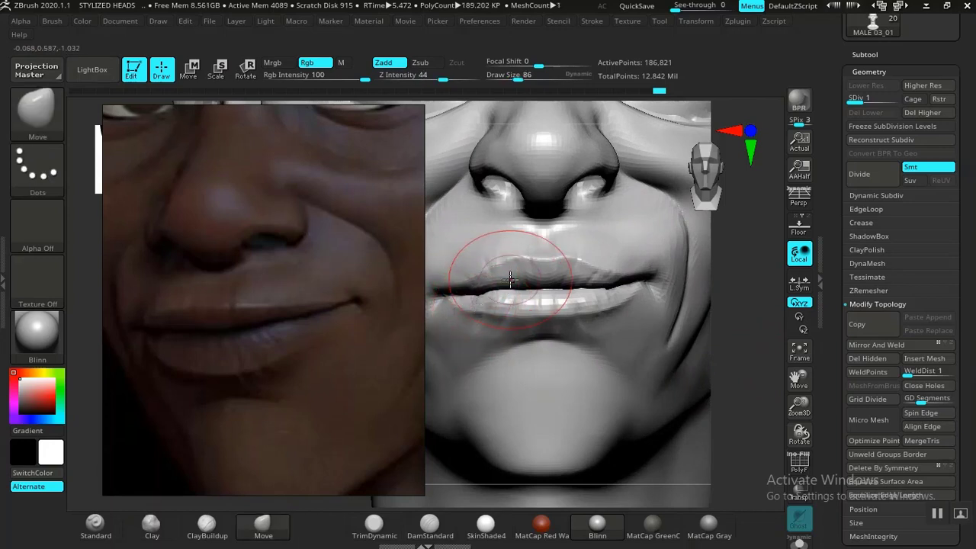
mouse_move(752, 355)
alt+mouse_down()
mouse_move(617, 255)
mouse_move(673, 407)
mouse_move(699, 373)
mouse_move(690, 385)
mouse_move(725, 409)
mouse_move(551, 359)
alt+mouse_up()
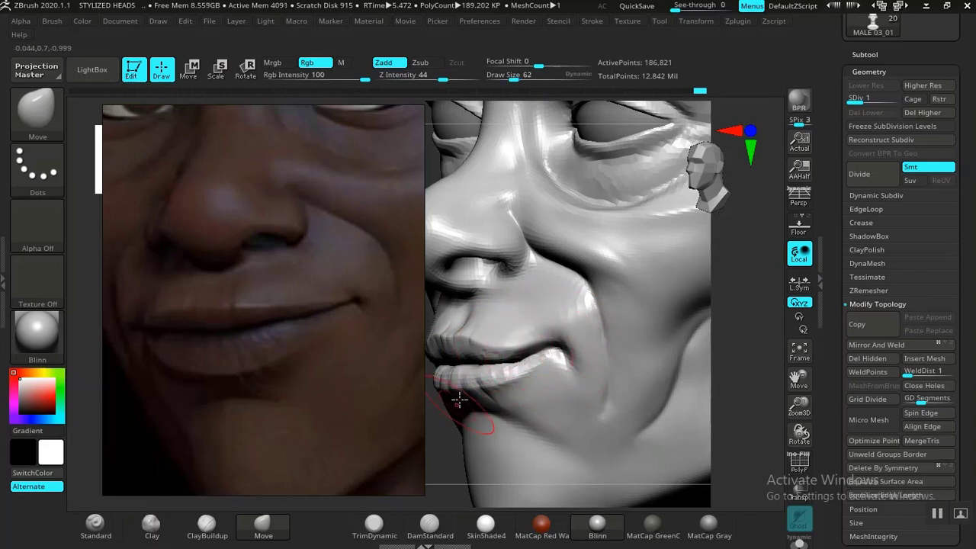
Move the reference image to the far side of the canvas and frame the mouth from the front beside it.
mouse_move(459, 400)
right_down()
mouse_move(620, 370)
mouse_move(642, 352)
mouse_move(553, 344)
right_up()
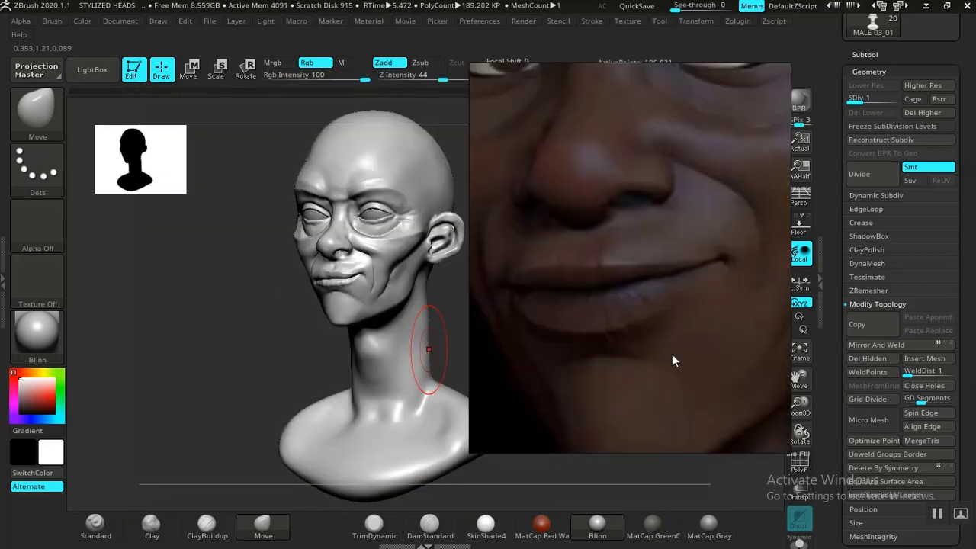
mouse_move(519, 332)
right_down()
mouse_move(444, 320)
mouse_move(549, 318)
mouse_move(615, 340)
mouse_move(621, 427)
right_up()
mouse_move(650, 359)
alt+right_down()
mouse_move(614, 366)
mouse_move(628, 495)
alt+right_up()
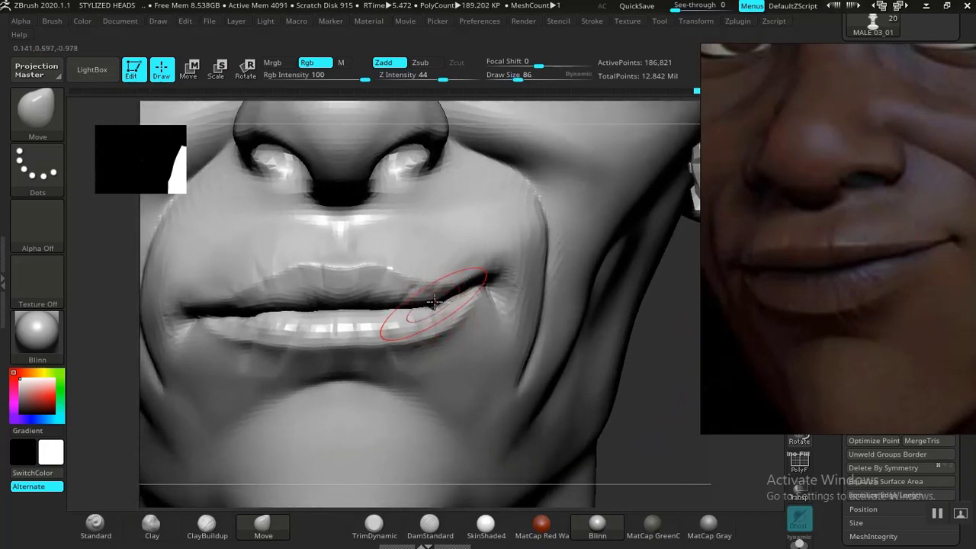
Refine the lip line at the raised corner and the area above the opposite corner with the Move brush at draw sizes 86 and 106.
mouse_move(467, 293)
mouse_down()
mouse_move(483, 294)
mouse_move(454, 292)
mouse_move(441, 306)
mouse_up()
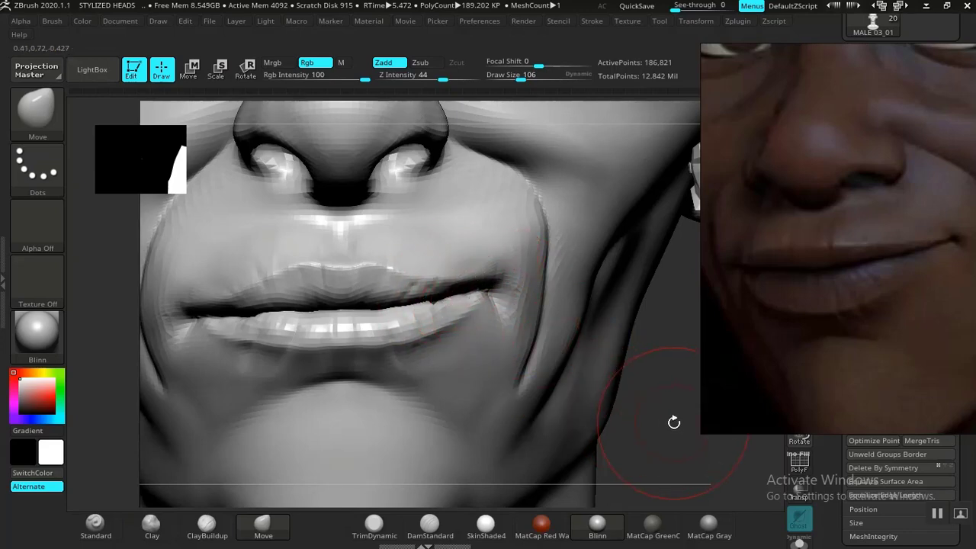
mouse_move(673, 423)
alt+mouse_down()
mouse_move(525, 301)
mouse_move(573, 400)
mouse_move(565, 465)
alt+mouse_up()
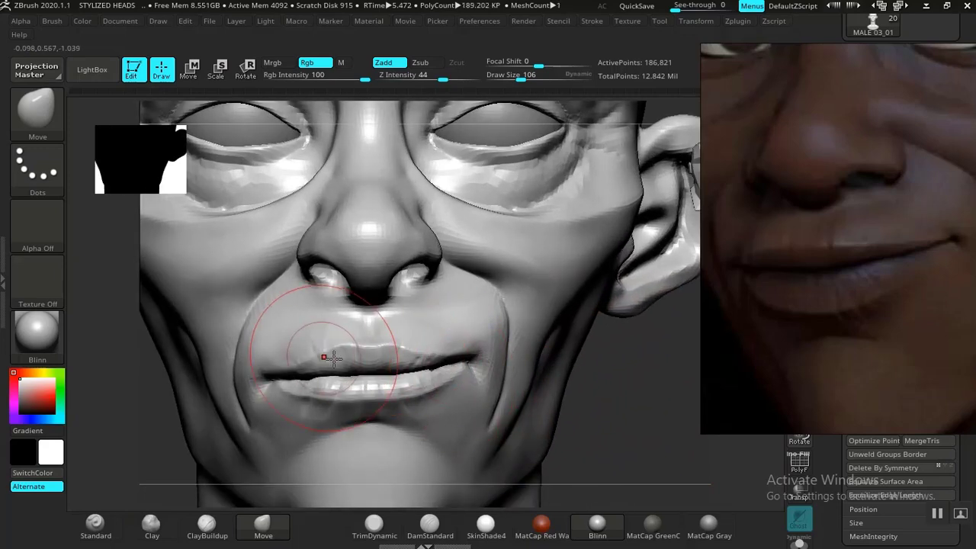
mouse_move(599, 381)
alt+mouse_down()
mouse_move(620, 396)
mouse_move(589, 358)
mouse_move(610, 386)
mouse_move(632, 371)
alt+mouse_up()
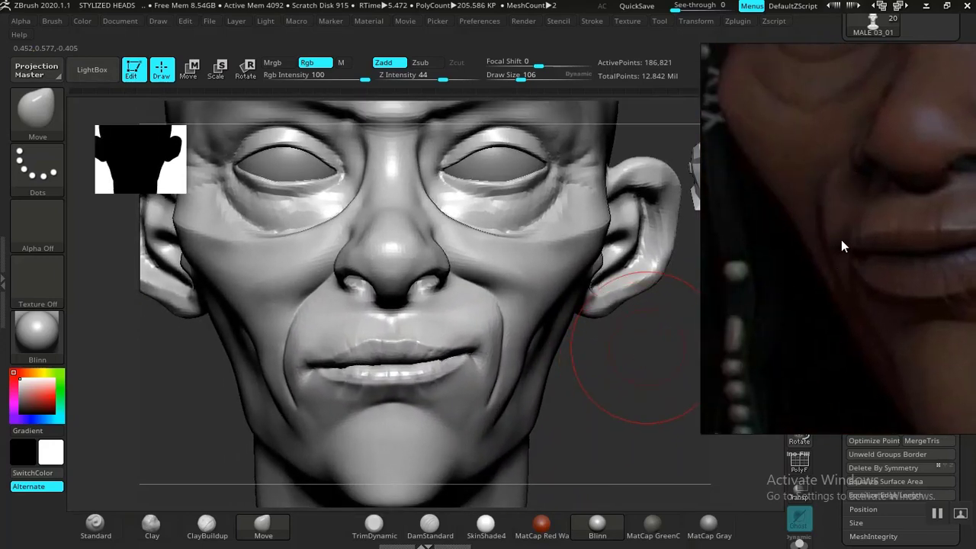
mouse_move(621, 424)
mouse_down()
mouse_move(612, 386)
mouse_move(638, 356)
mouse_move(645, 409)
mouse_move(648, 381)
mouse_up()
drag(283, 244, 287, 270)
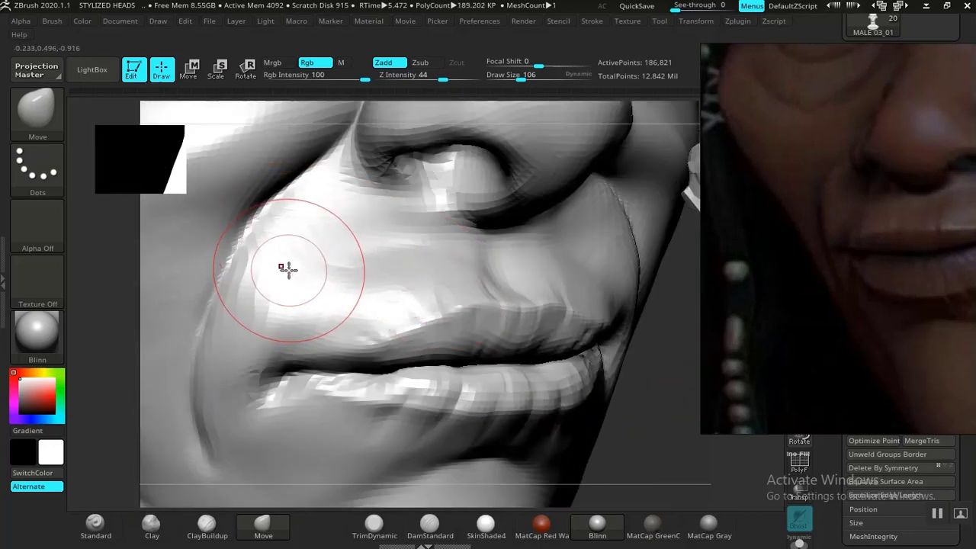
Build up the skin inside the nasolabial fold with ClayBuildup at draw size 122 on subdivision level 2, and smooth the strokes.
click(207, 523)
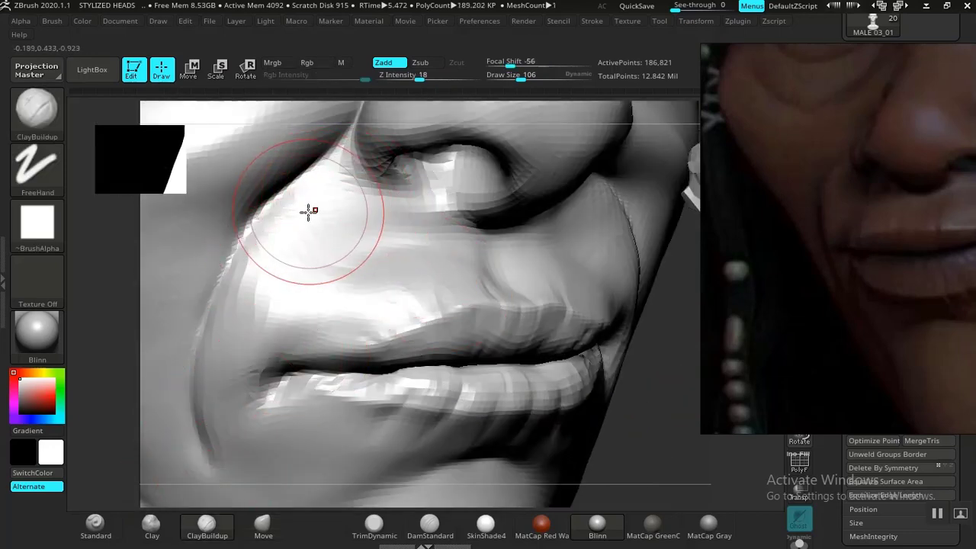
mouse_move(305, 210)
mouse_down()
mouse_move(322, 196)
mouse_move(242, 298)
mouse_up()
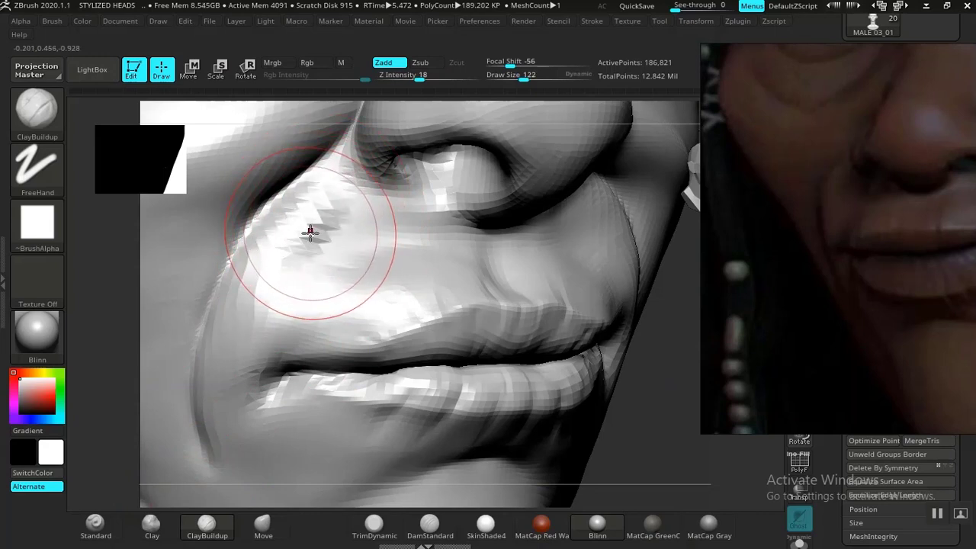
key(d)
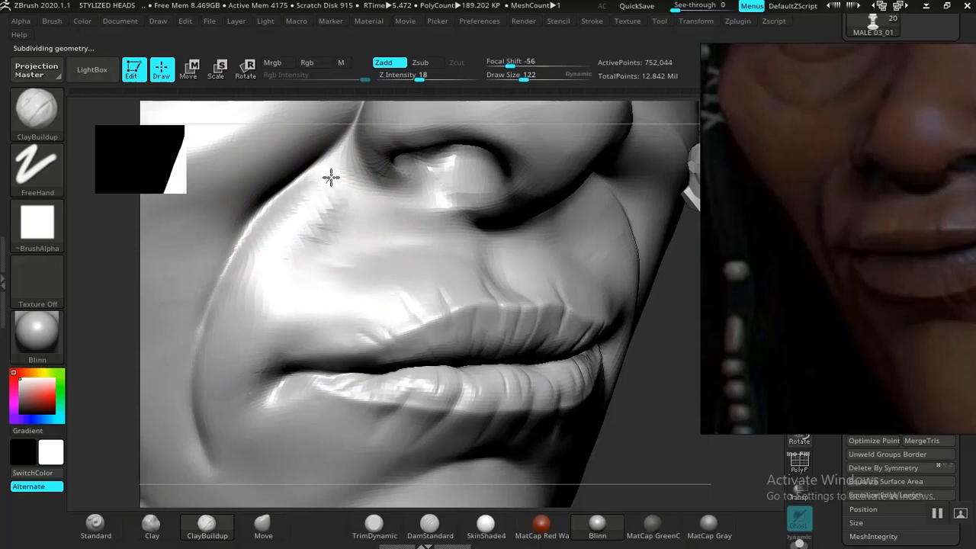
mouse_move(257, 280)
mouse_down()
mouse_move(322, 196)
mouse_move(333, 202)
mouse_move(263, 308)
mouse_up()
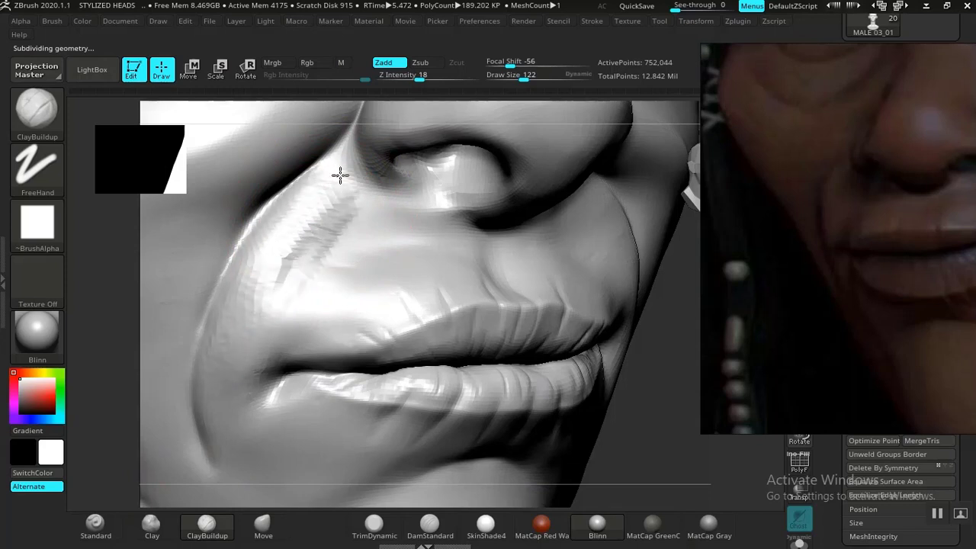
shift+drag(323, 221, 313, 248)
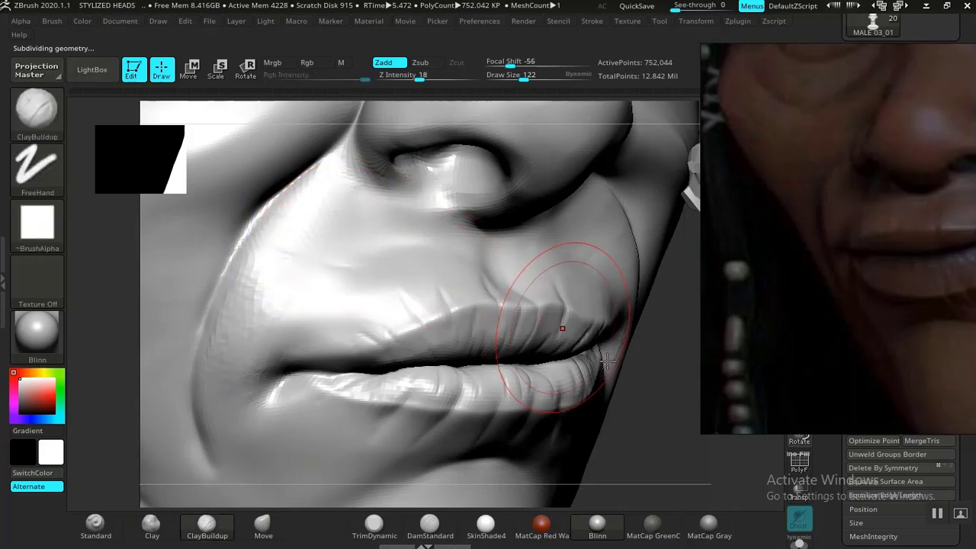
Thicken the fold down to the mouth corner with ClayBuildup at Z intensity 17, and blend it with the smoothing brush at Z intensity 6.
mouse_move(652, 426)
alt+mouse_down()
mouse_move(580, 354)
mouse_move(544, 384)
alt+mouse_up()
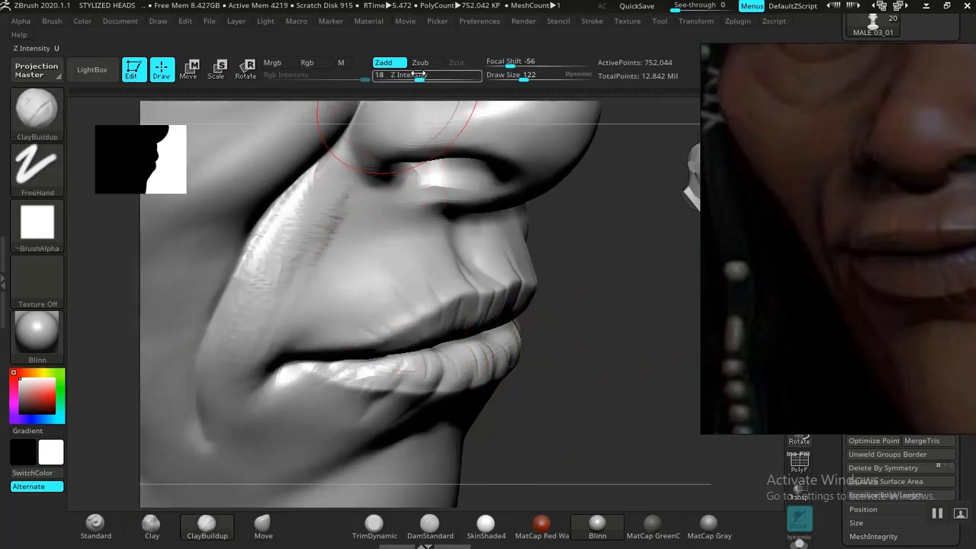
drag(334, 177, 272, 265)
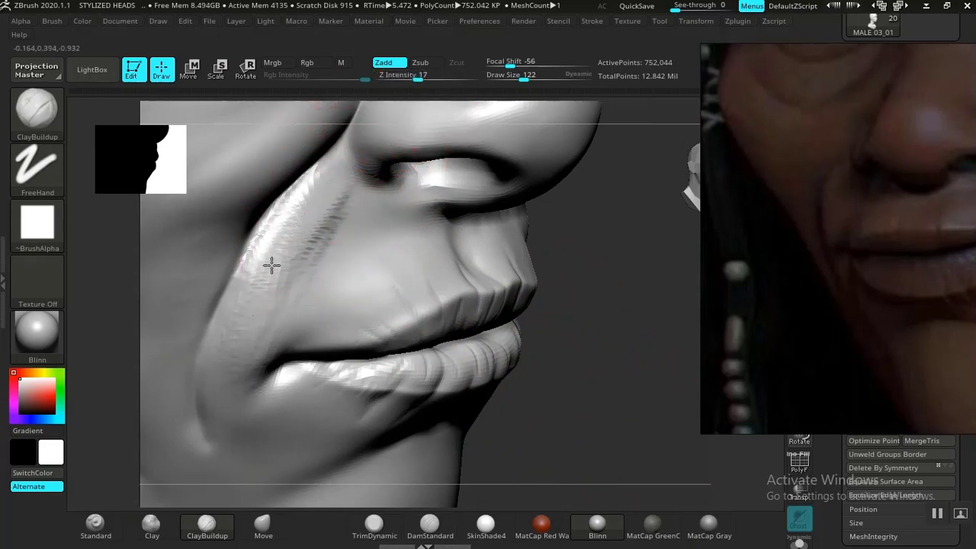
mouse_move(227, 369)
mouse_down()
mouse_move(290, 229)
mouse_move(327, 192)
mouse_move(289, 239)
mouse_move(355, 185)
mouse_up()
key(shift)
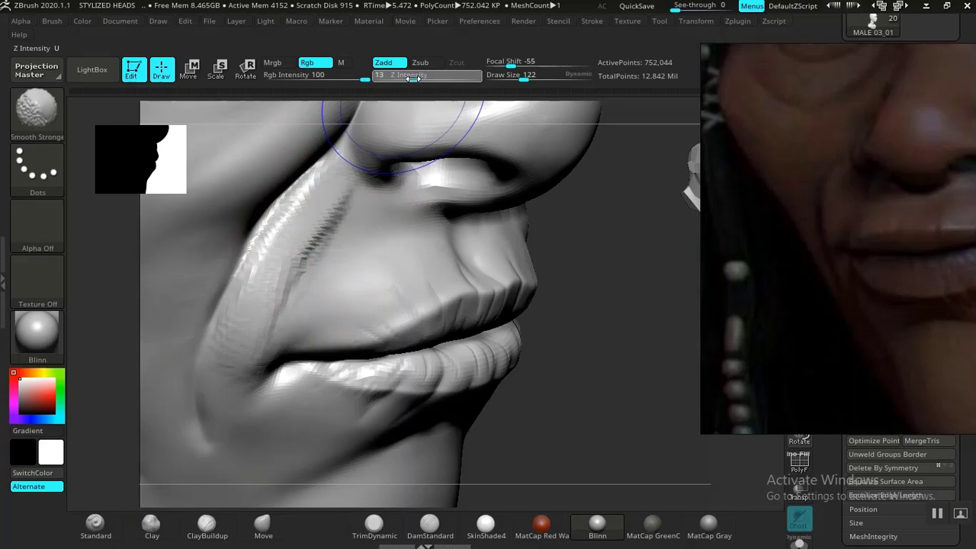
shift+drag(404, 79, 401, 79)
mouse_move(327, 261)
shift+mouse_down()
mouse_move(328, 229)
mouse_move(281, 314)
shift+mouse_up()
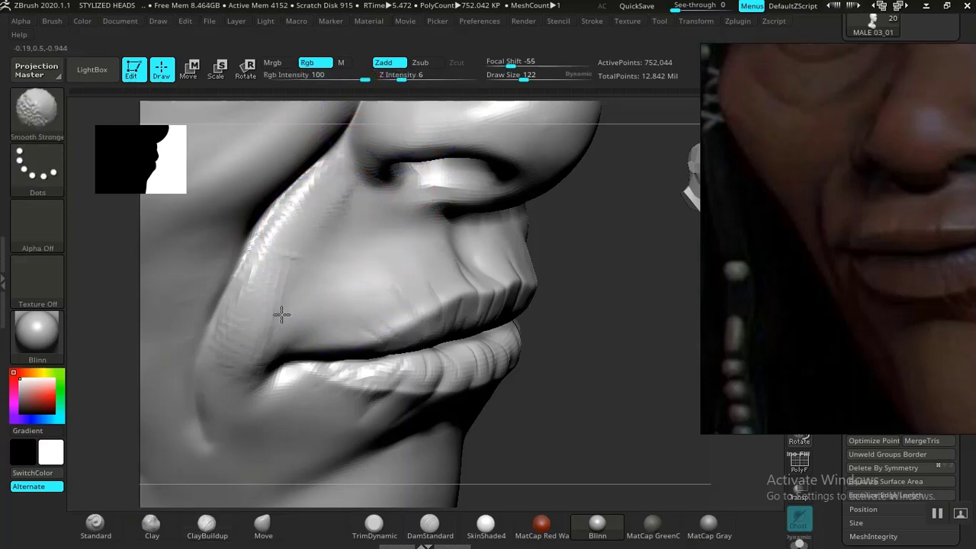
mouse_move(328, 221)
shift+mouse_down()
mouse_move(266, 311)
mouse_move(285, 260)
mouse_move(264, 330)
shift+mouse_up()
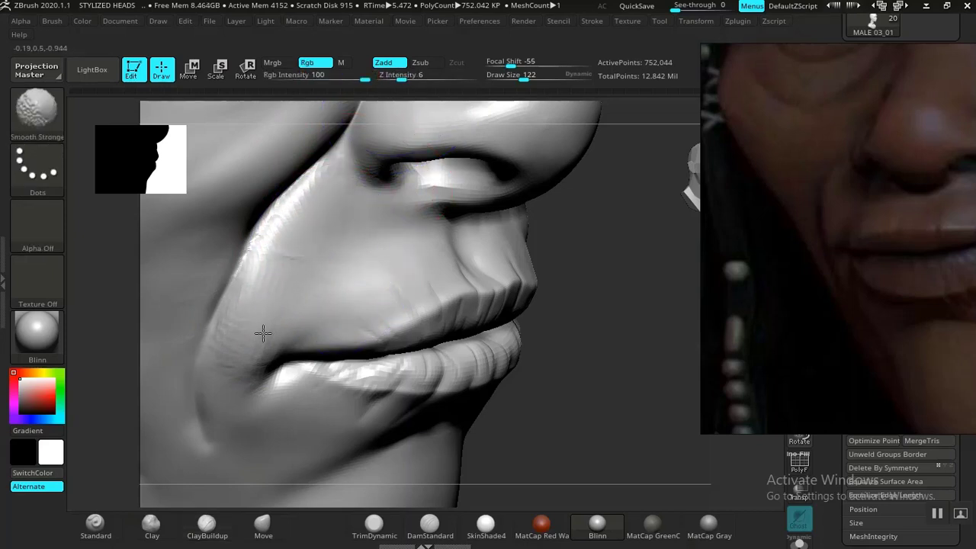
Build up the nasolabial fold on the opposite side of the face with ClayBuildup at Z intensity 17, and smooth its inner edge.
mouse_move(542, 339)
mouse_down()
mouse_move(488, 252)
mouse_move(518, 303)
mouse_move(561, 303)
mouse_move(615, 340)
mouse_up()
mouse_move(664, 306)
mouse_down()
mouse_move(612, 335)
mouse_move(237, 364)
mouse_move(238, 410)
mouse_move(252, 338)
mouse_move(407, 222)
mouse_up()
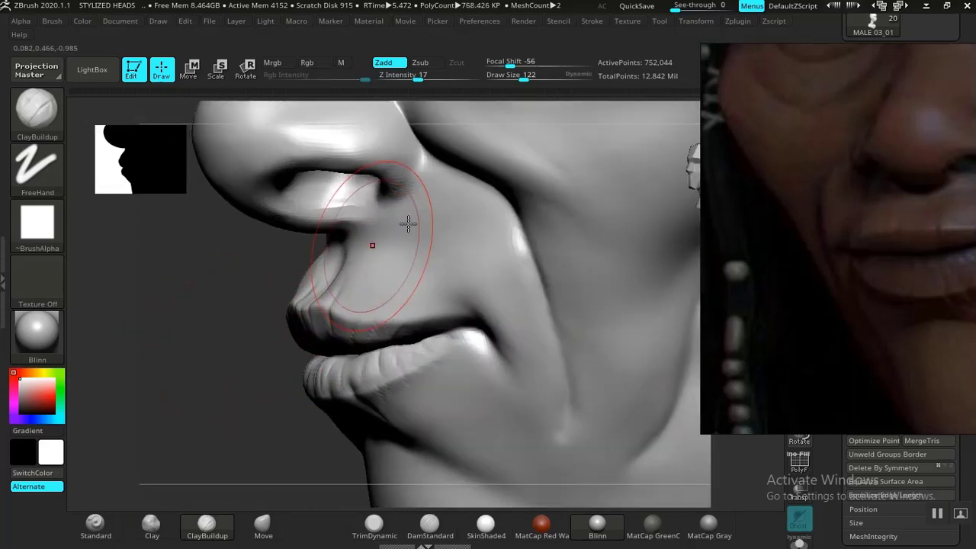
drag(473, 217, 492, 244)
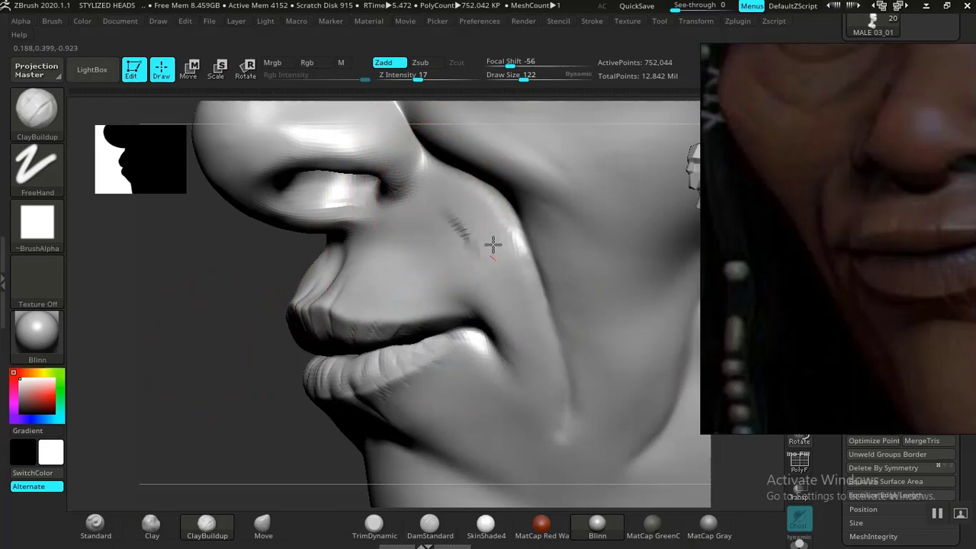
mouse_move(469, 199)
mouse_down()
mouse_move(488, 237)
mouse_move(455, 205)
mouse_move(472, 219)
mouse_up()
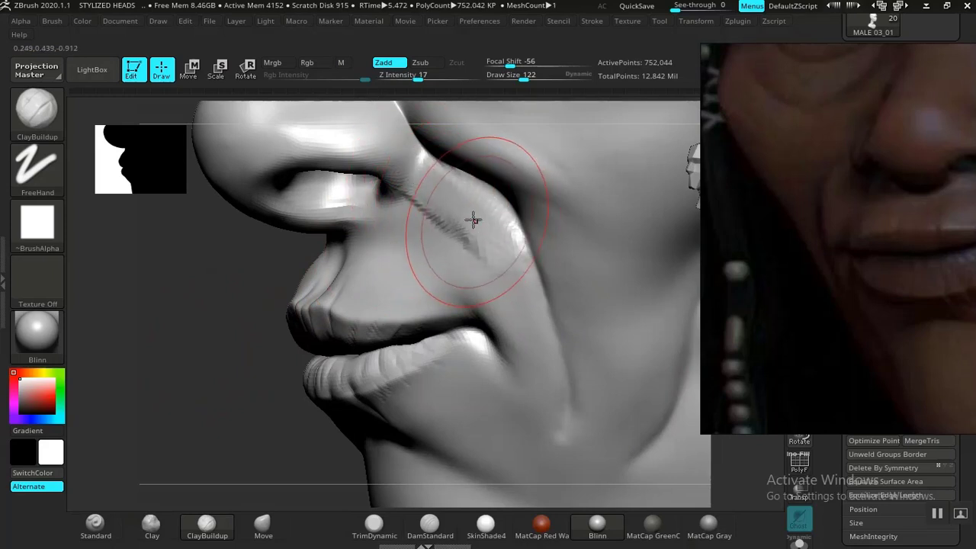
key(ctrl+z)
drag(498, 243, 501, 257)
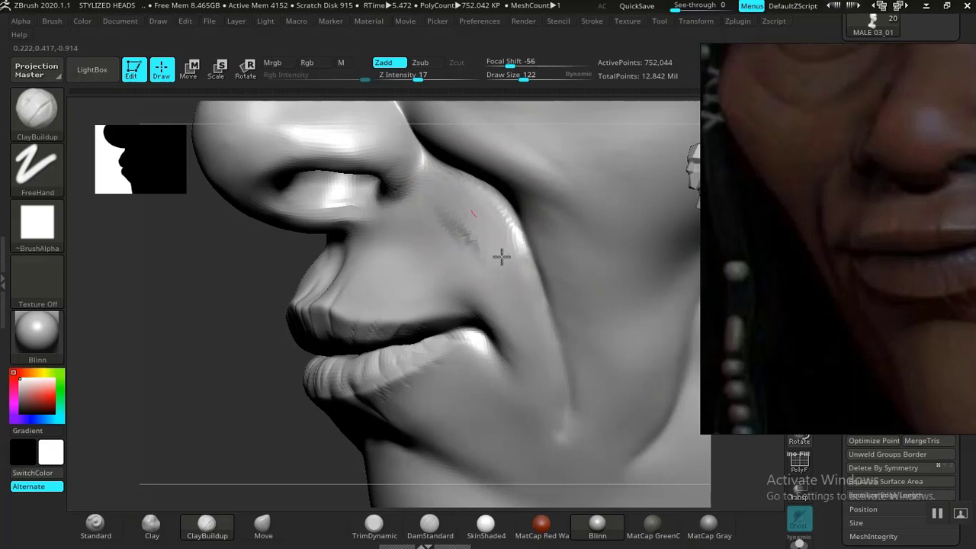
drag(455, 210, 470, 217)
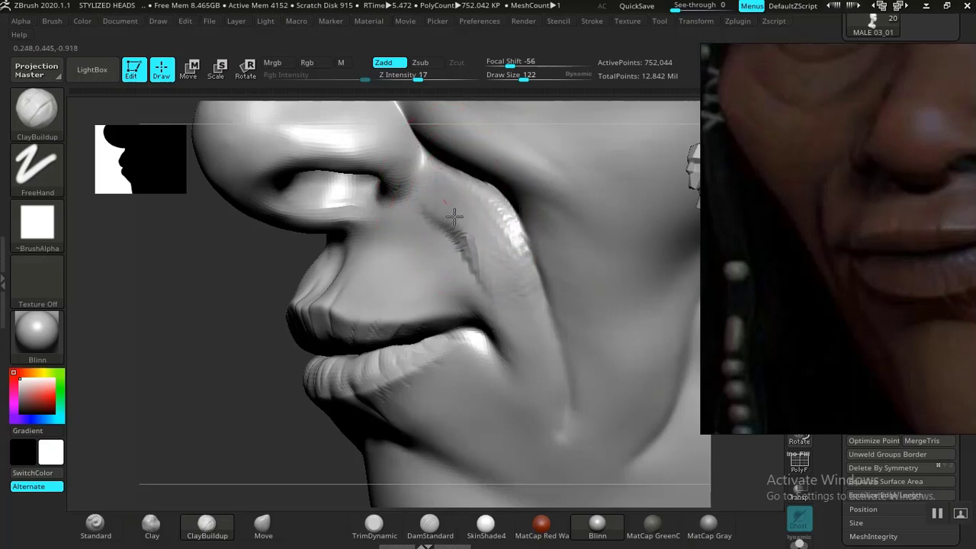
shift+drag(458, 256, 457, 227)
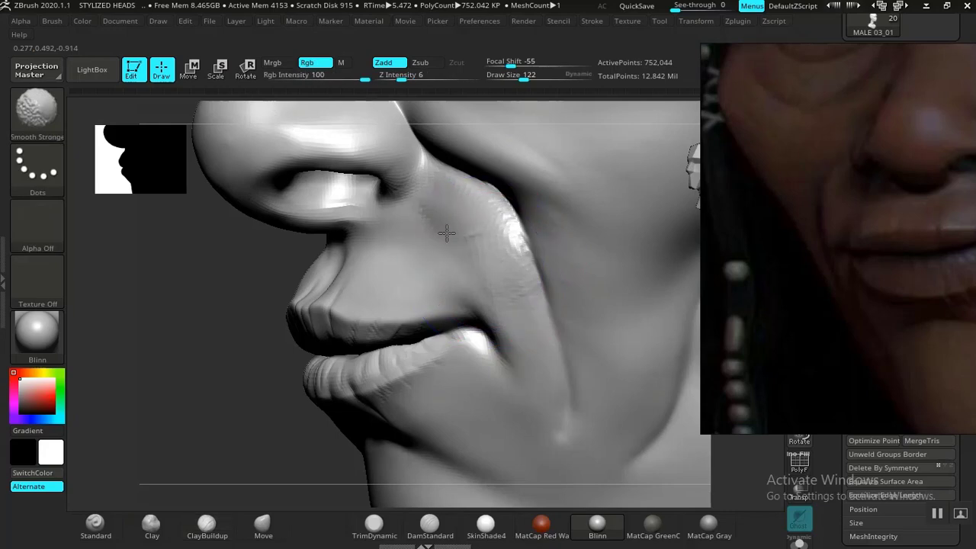
Smooth the fold beside the raised mouth corner from the front, and raise the head to subdivision level 3.
mouse_move(224, 381)
mouse_down()
mouse_move(220, 330)
mouse_move(243, 324)
mouse_up()
alt+drag(595, 394, 464, 290)
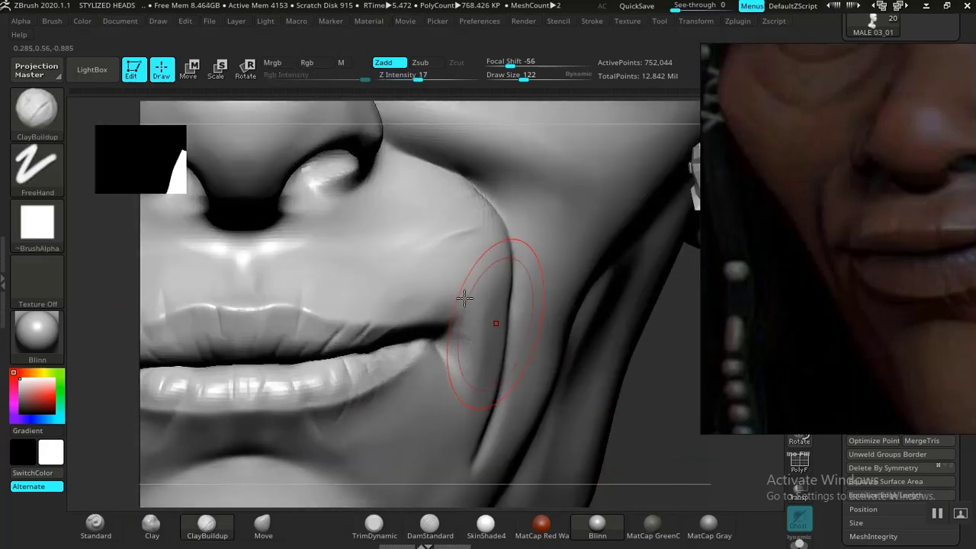
key(shift)
mouse_move(444, 229)
shift+mouse_down()
mouse_move(457, 271)
mouse_move(509, 345)
shift+mouse_up()
drag(553, 381, 548, 374)
key(d)
key(shift)
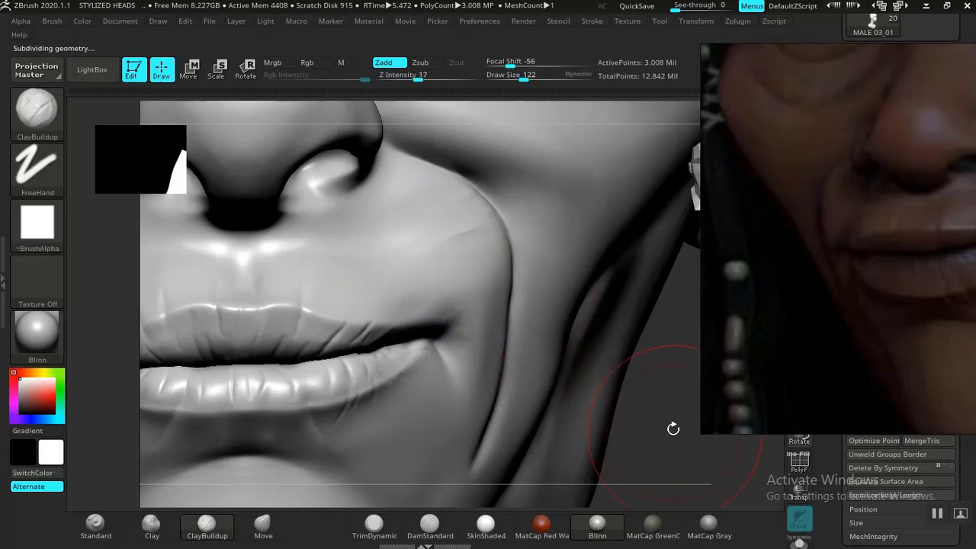
Reshape the skin fold between the nose and the inner eye corner with the Move brush at draw size 122, Z intensity 44.
key(f)
drag(577, 379, 583, 429)
scroll(879, 239, down, 3)
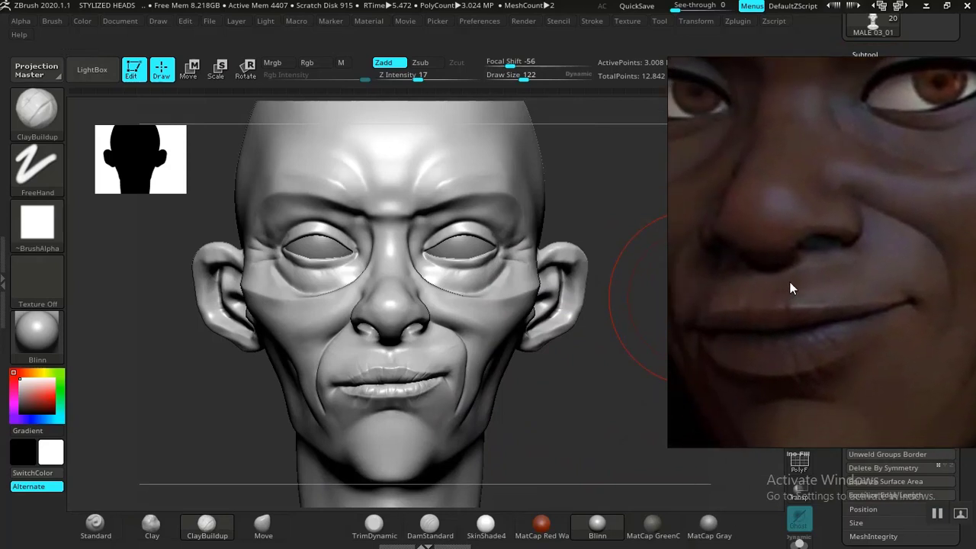
mouse_move(539, 416)
mouse_down()
mouse_move(240, 370)
mouse_move(218, 414)
mouse_move(229, 347)
mouse_move(220, 419)
mouse_move(136, 509)
mouse_up()
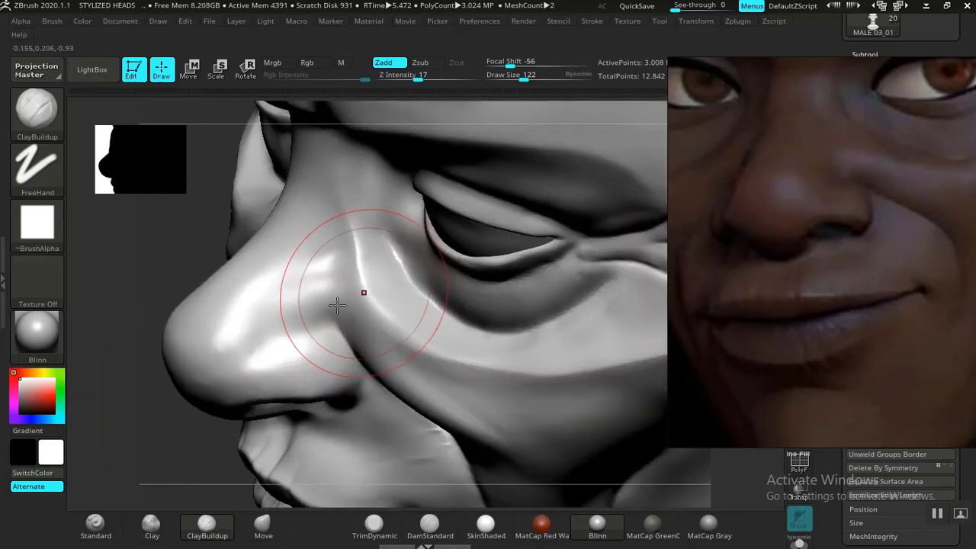
drag(175, 442, 176, 462)
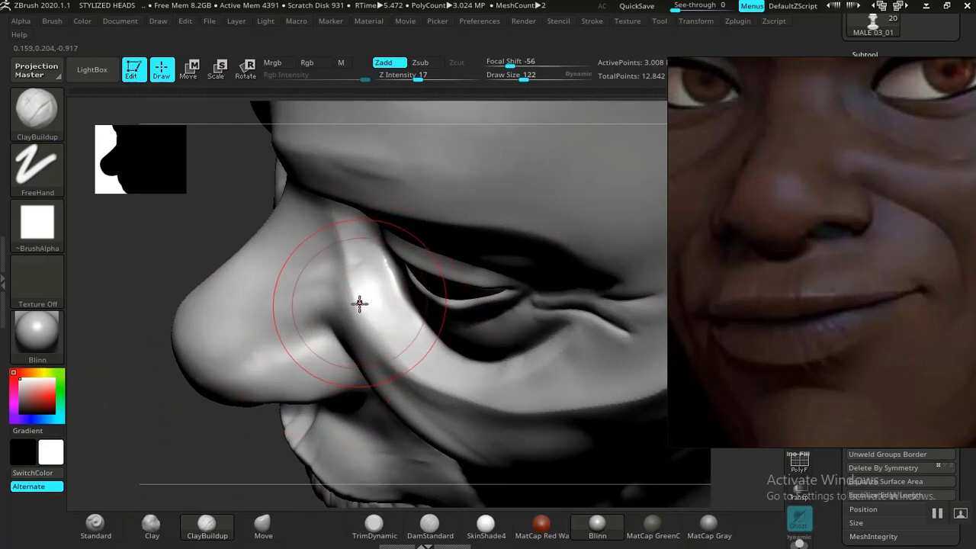
drag(359, 300, 365, 304)
click(263, 526)
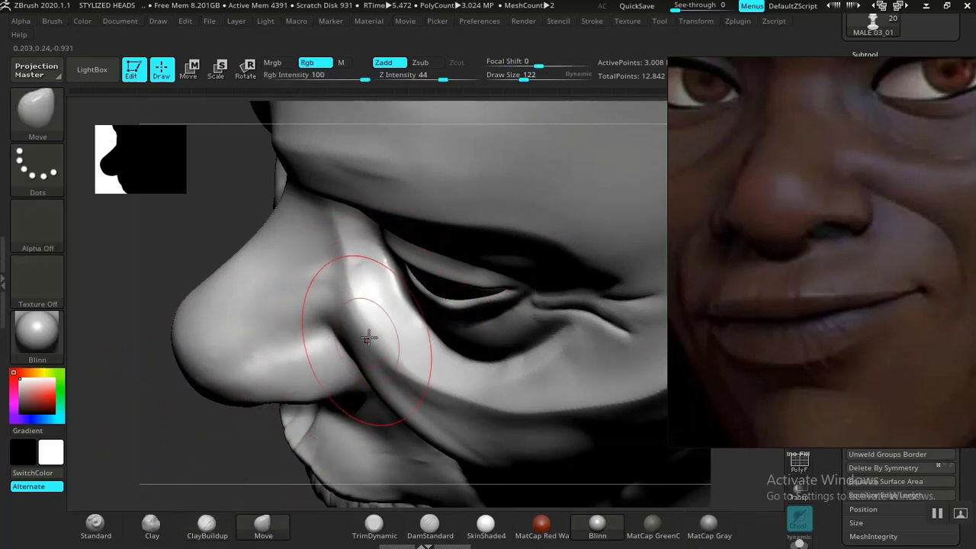
drag(370, 305, 369, 285)
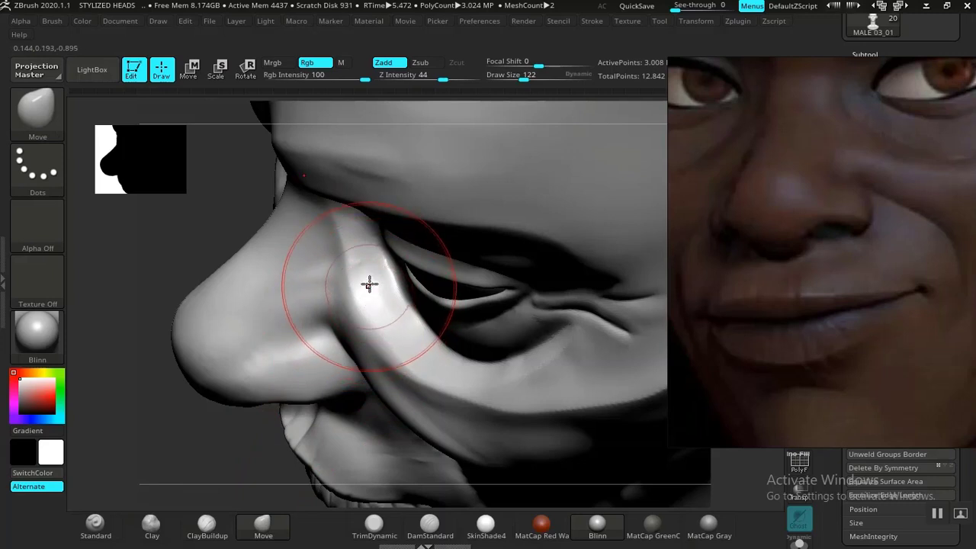
mouse_move(389, 342)
mouse_down()
mouse_move(371, 305)
mouse_move(352, 346)
mouse_move(327, 295)
mouse_up()
Thicken the fold beside the nose with ClayBuildup at Z intensity 17, and smooth it at Z intensity 6.
click(207, 523)
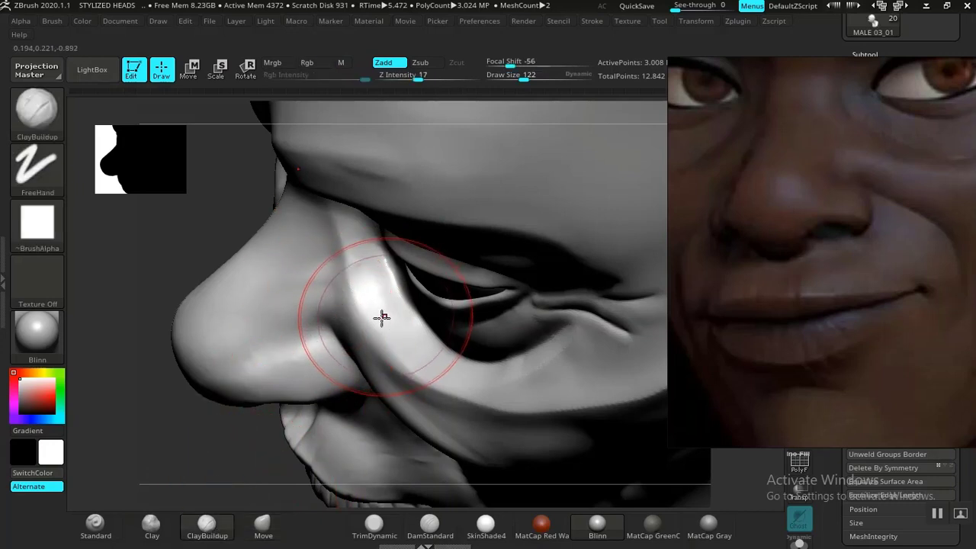
mouse_move(380, 321)
mouse_down()
mouse_move(366, 283)
mouse_move(415, 336)
mouse_move(397, 356)
mouse_up()
key(shift)
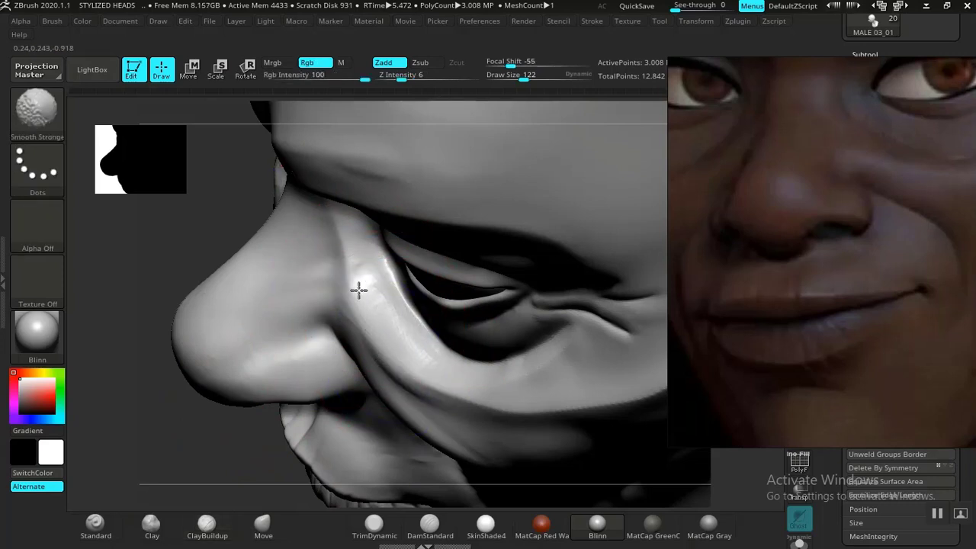
shift+drag(391, 336, 411, 372)
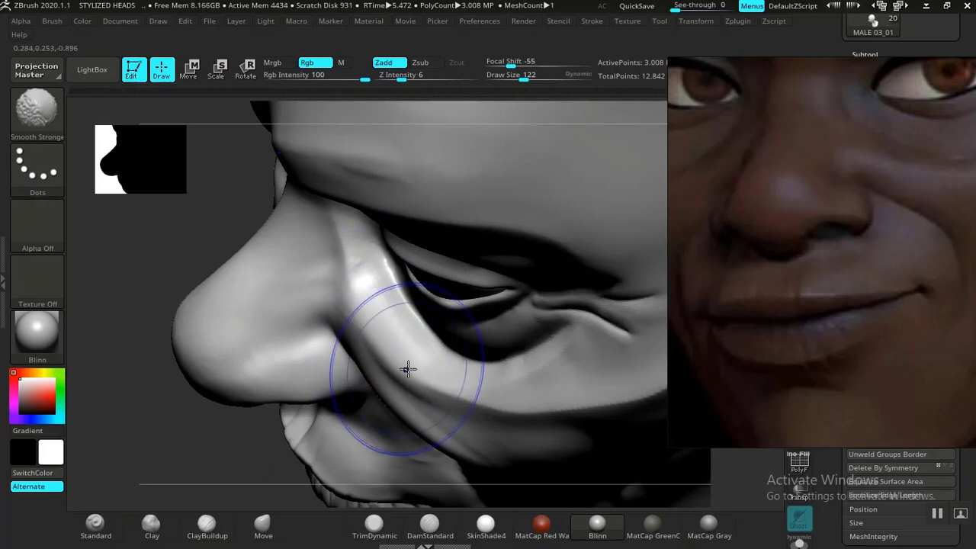
Check the face from the front, and lower the head by two subdivision levels.
key(f)
mouse_move(543, 283)
mouse_down()
mouse_move(588, 205)
mouse_move(557, 325)
mouse_move(529, 374)
mouse_move(573, 438)
mouse_move(590, 437)
mouse_move(598, 452)
mouse_move(581, 442)
mouse_up()
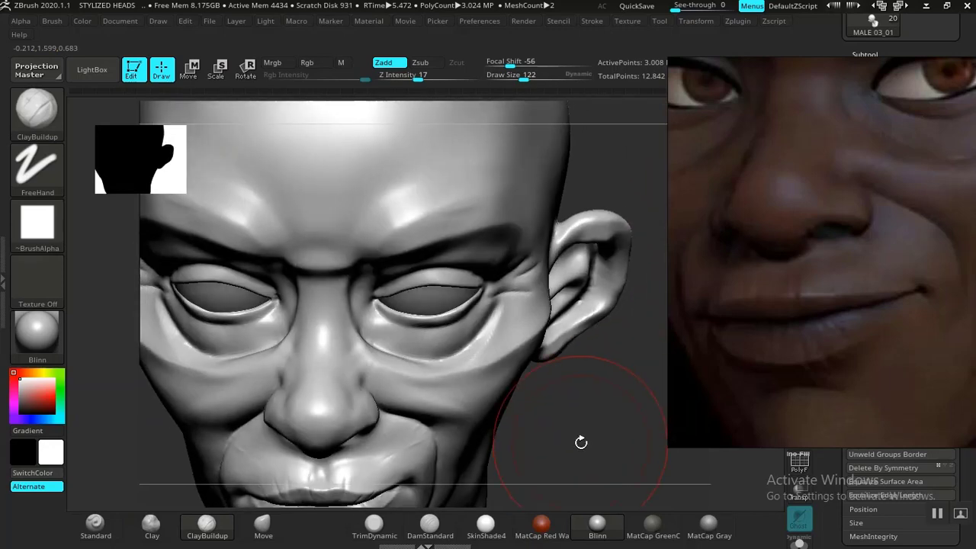
key(ctrl)
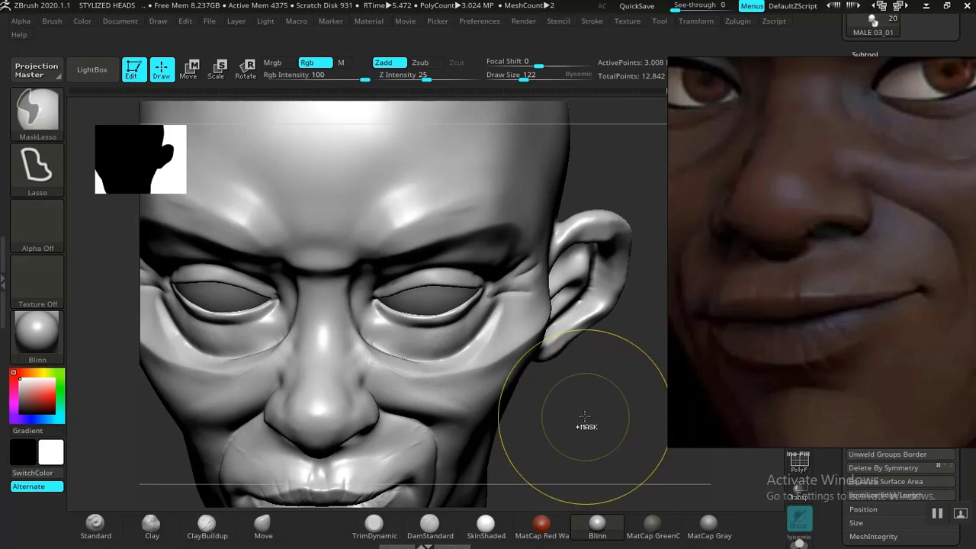
drag(612, 409, 624, 453)
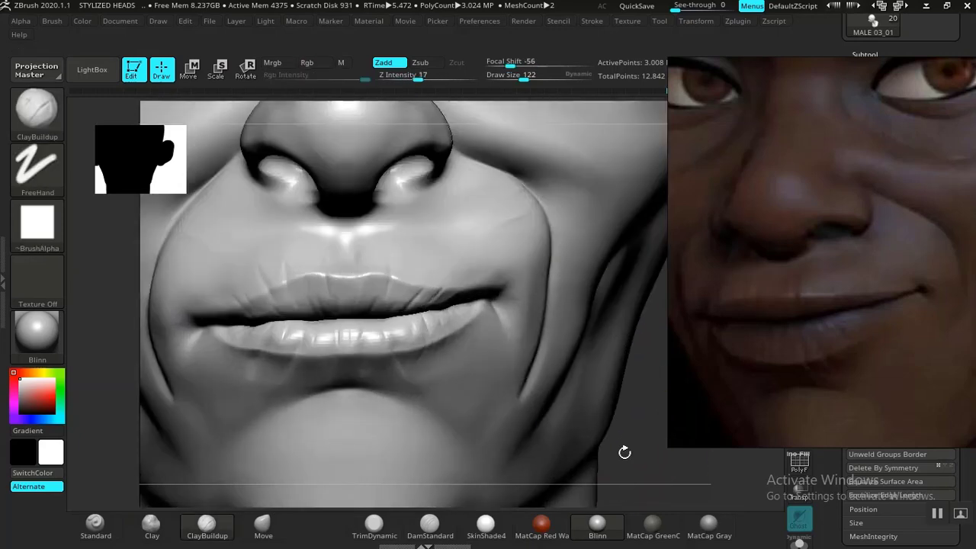
key(shift)
key(shift+d)
key(shift+d)
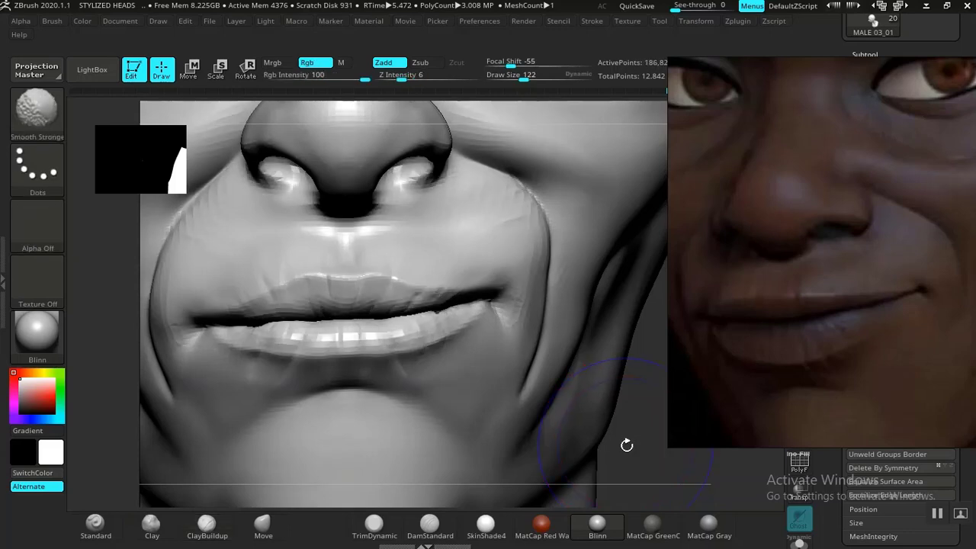
Compare the nose, under-eye and cheek folds of the sculpt with the pirate reference.
drag(637, 443, 622, 439)
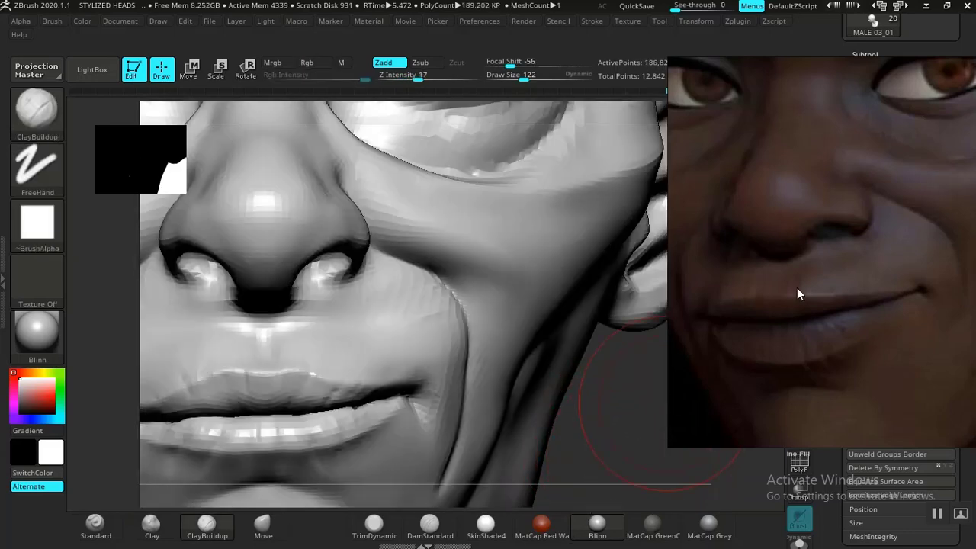
right_drag(798, 294, 288, 417)
right_drag(331, 451, 902, 286)
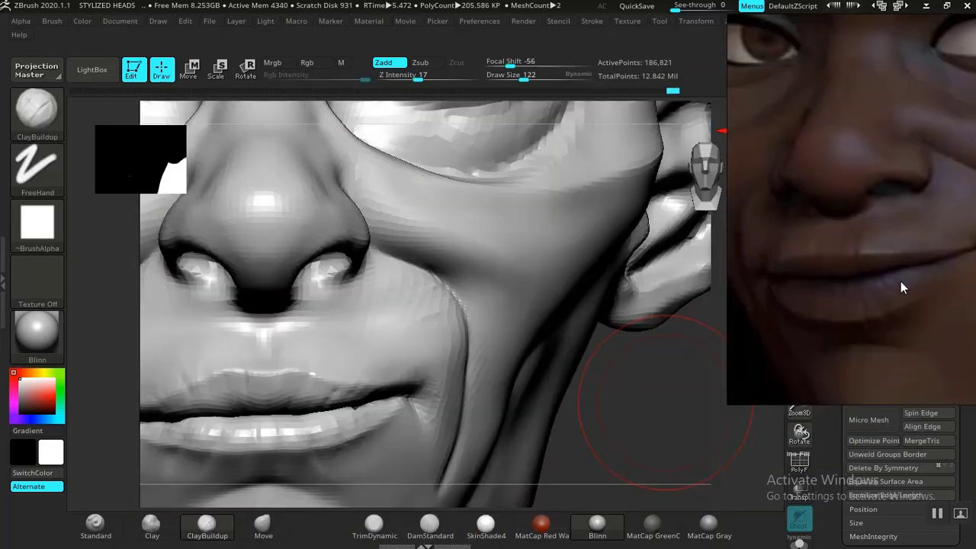
mouse_move(615, 436)
mouse_down()
mouse_move(638, 434)
mouse_move(632, 472)
mouse_up()
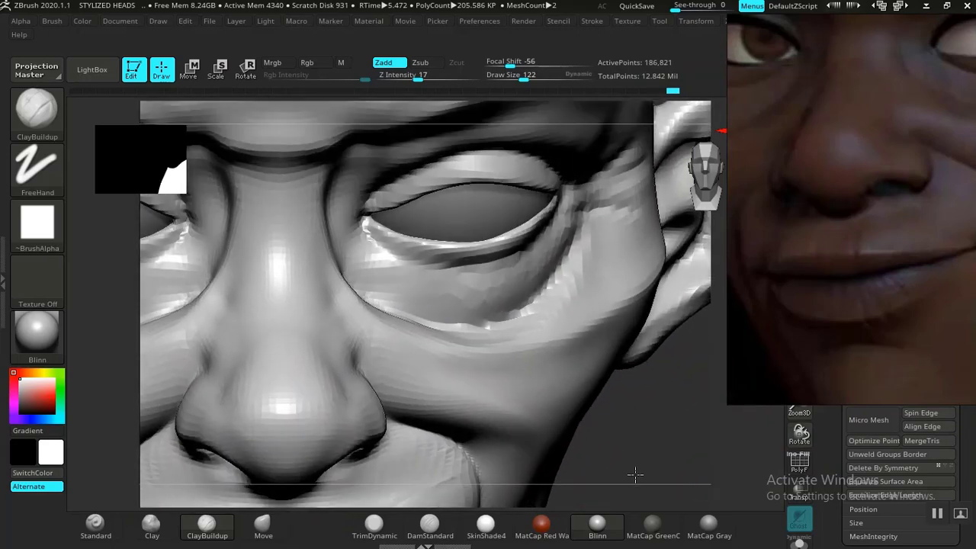
mouse_move(560, 409)
mouse_down()
mouse_move(616, 446)
mouse_move(607, 454)
mouse_move(703, 309)
mouse_up()
middle_drag(842, 214, 726, 265)
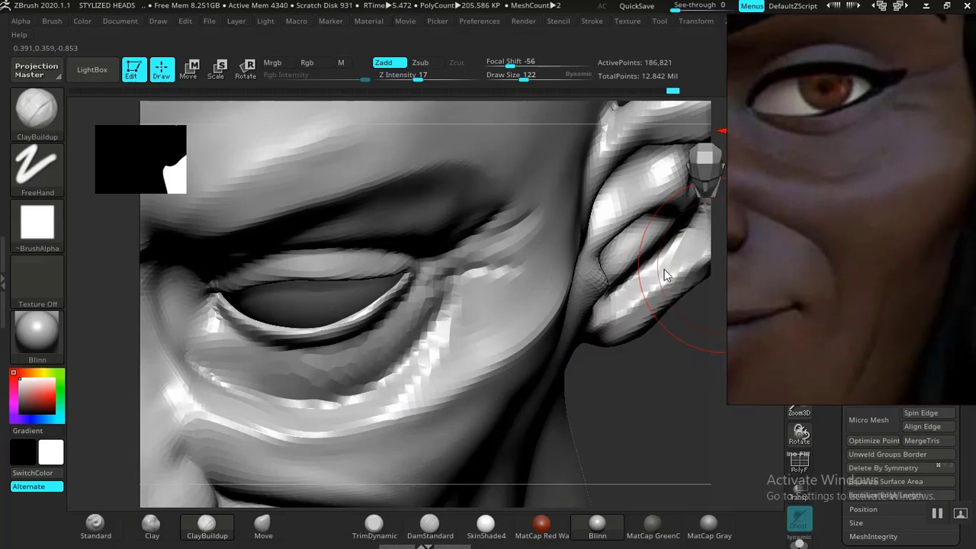
drag(602, 418, 609, 420)
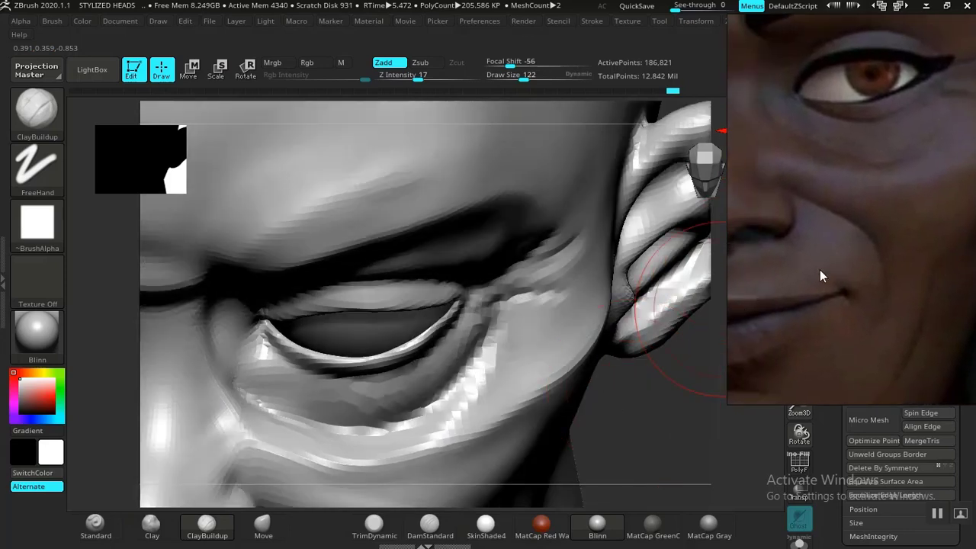
mouse_move(612, 374)
mouse_down()
mouse_move(647, 409)
mouse_move(652, 468)
mouse_move(647, 385)
mouse_up()
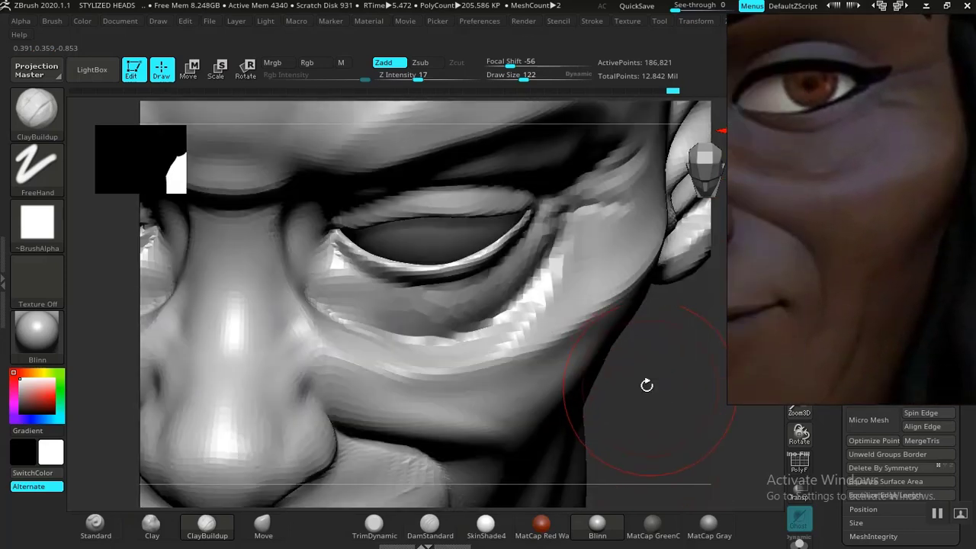
Try to raise the cheek fold below the eye bag with the Standard brush at Z intensity 14 and draw size 138, and undo the stroke.
click(93, 523)
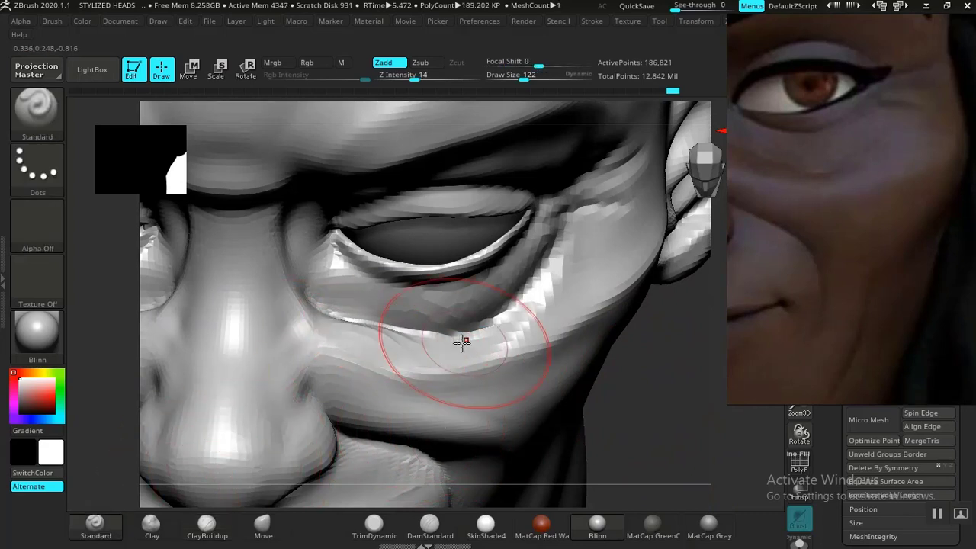
drag(462, 341, 340, 327)
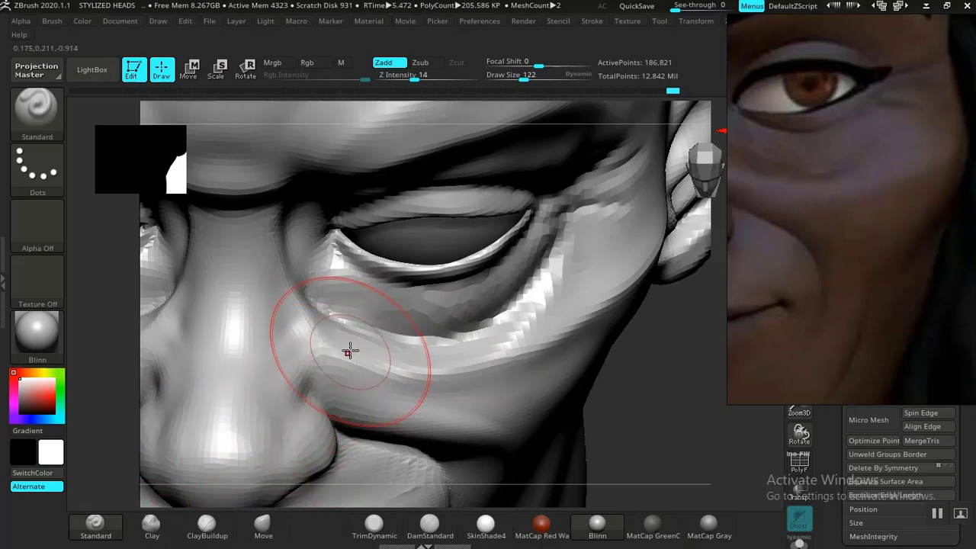
drag(354, 344, 384, 341)
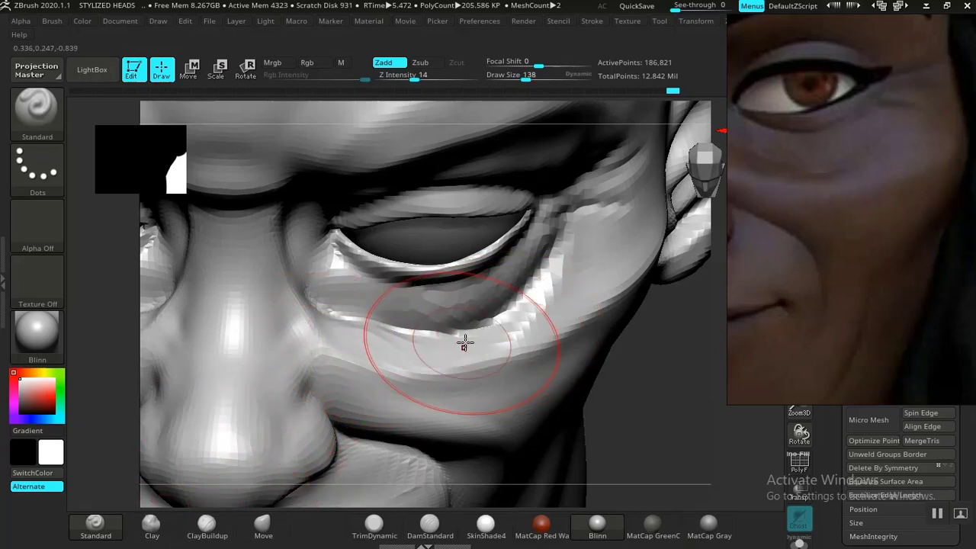
key(ctrl)
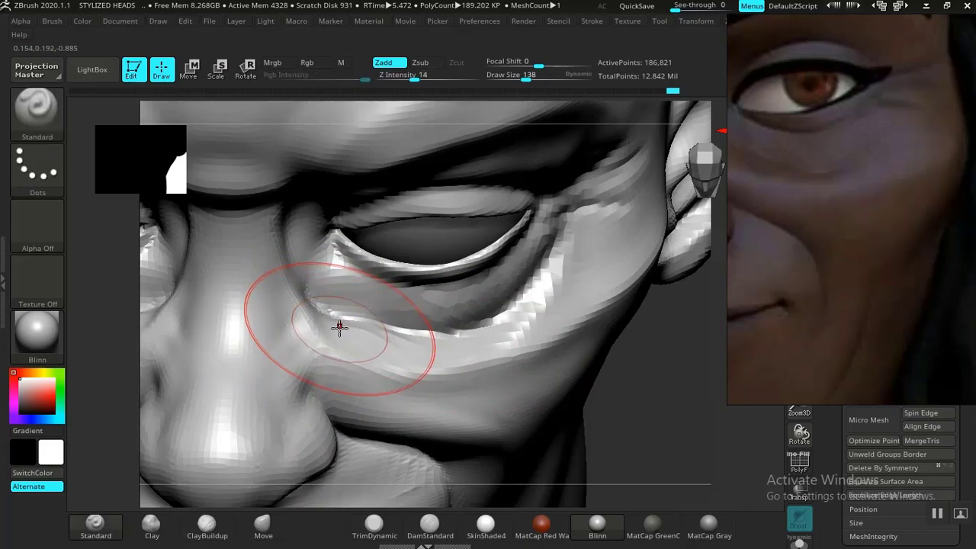
mouse_move(340, 327)
mouse_down()
mouse_move(444, 342)
mouse_move(427, 344)
mouse_up()
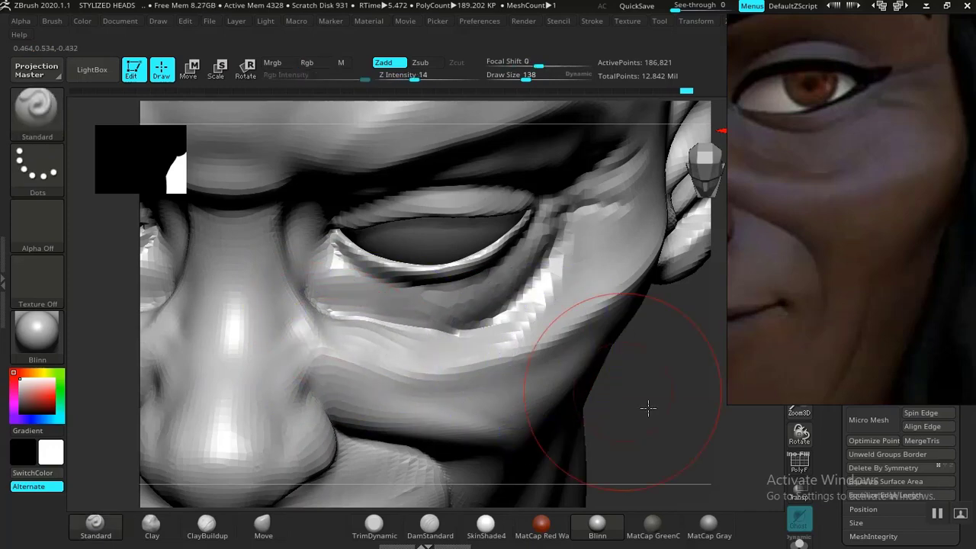
mouse_move(647, 407)
alt+mouse_down()
mouse_move(575, 324)
mouse_move(597, 351)
alt+mouse_up()
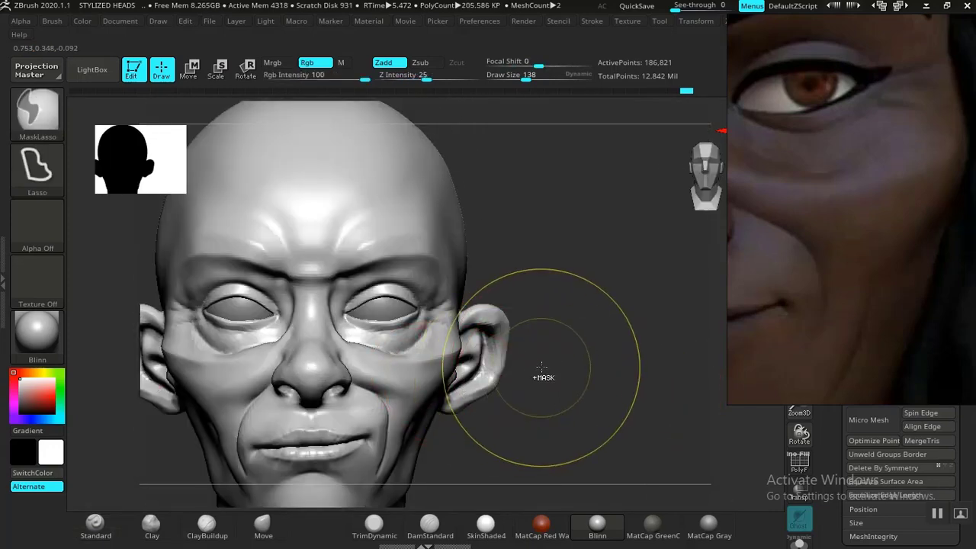
key(ctrl+z)
Build up the cheek fold where it meets the side of the nose with the Standard brush at Z intensity 23.
mouse_move(585, 407)
alt+mouse_down()
mouse_move(549, 359)
mouse_move(566, 409)
alt+mouse_up()
mouse_move(630, 431)
alt+mouse_down()
mouse_move(612, 455)
mouse_move(573, 455)
mouse_move(674, 304)
alt+mouse_up()
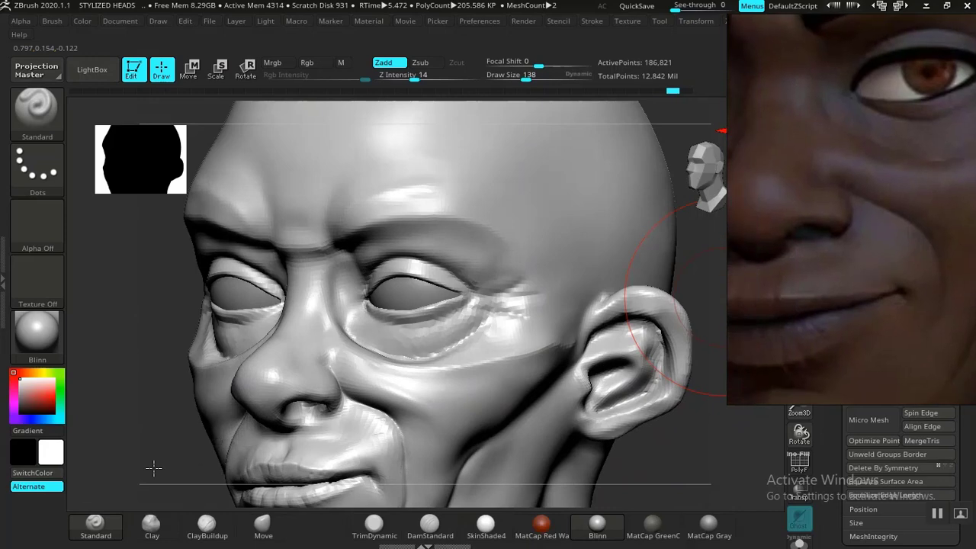
mouse_move(153, 467)
mouse_down()
mouse_move(170, 435)
mouse_move(211, 464)
mouse_move(168, 381)
mouse_move(196, 410)
mouse_up()
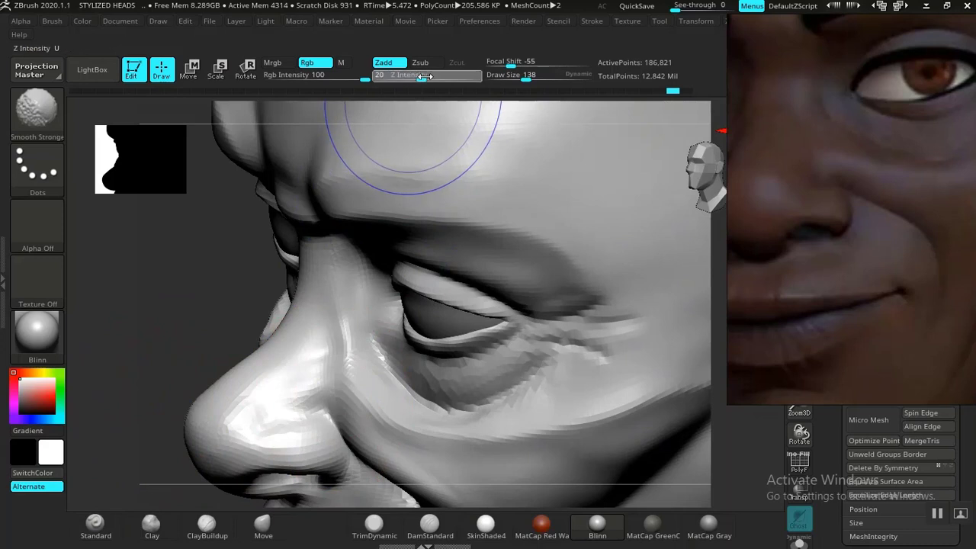
click(422, 79)
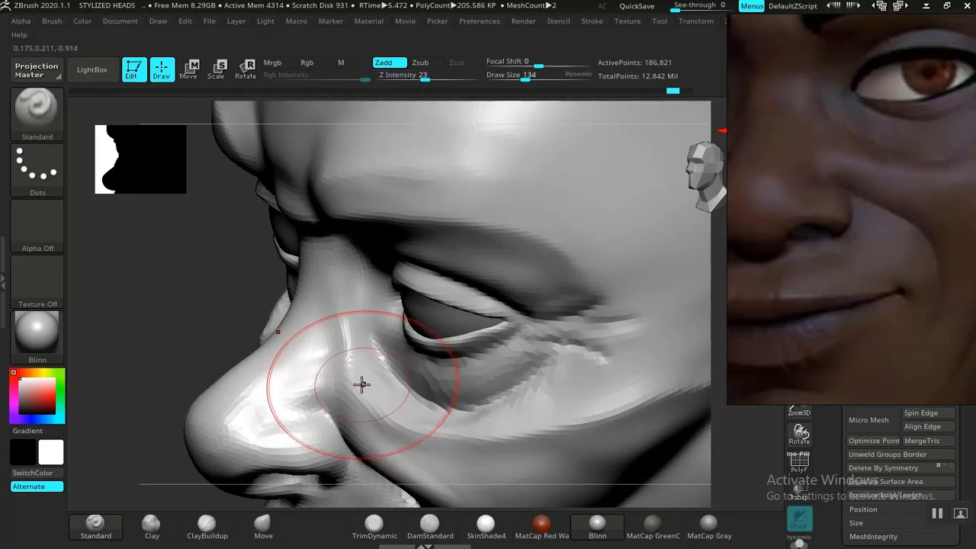
key(shift)
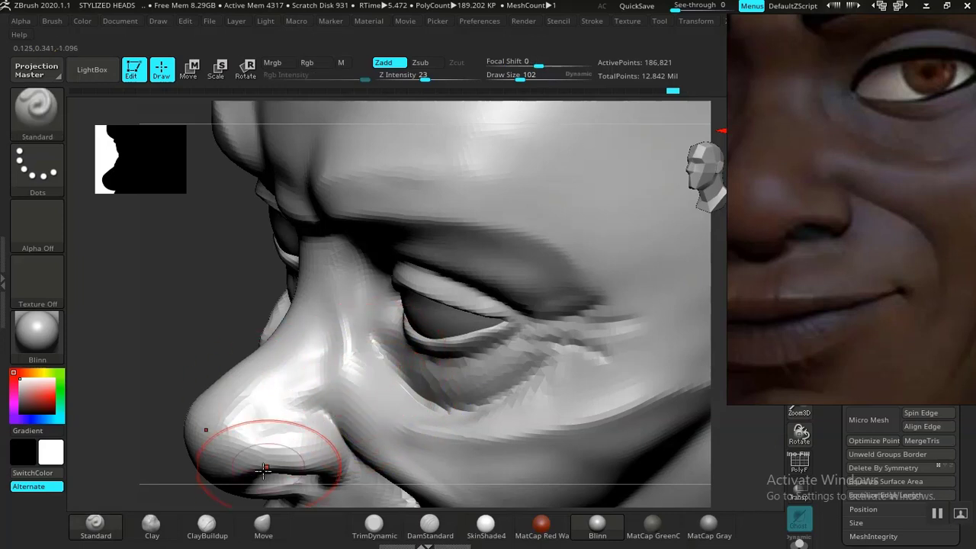
Fill the fold beneath the inner eye with ClayBuildup at Z intensity 17, draw size 102, and smooth it at Z intensity 7.
click(200, 533)
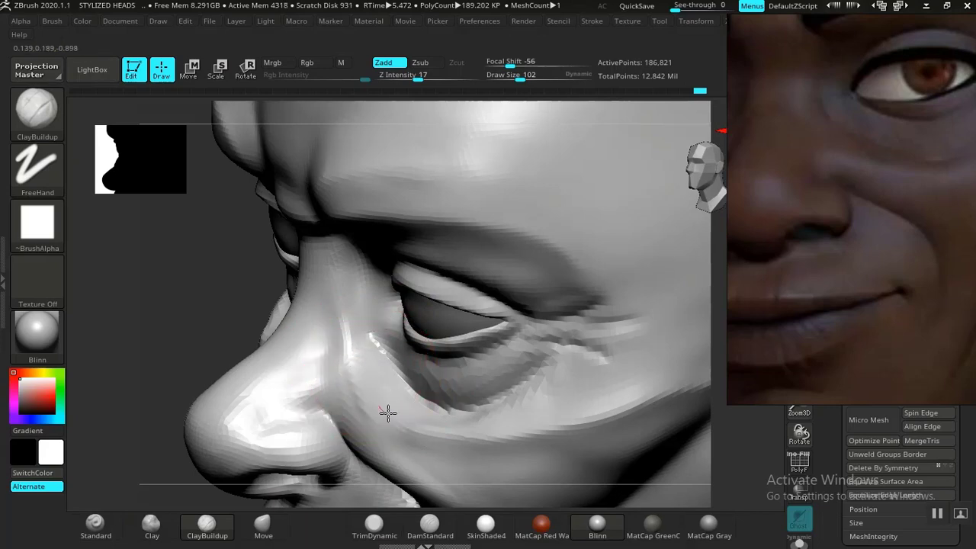
key(shift)
mouse_move(159, 353)
mouse_down()
mouse_move(207, 330)
mouse_move(581, 379)
mouse_move(636, 449)
mouse_move(637, 488)
mouse_up()
shift+drag(424, 75, 411, 75)
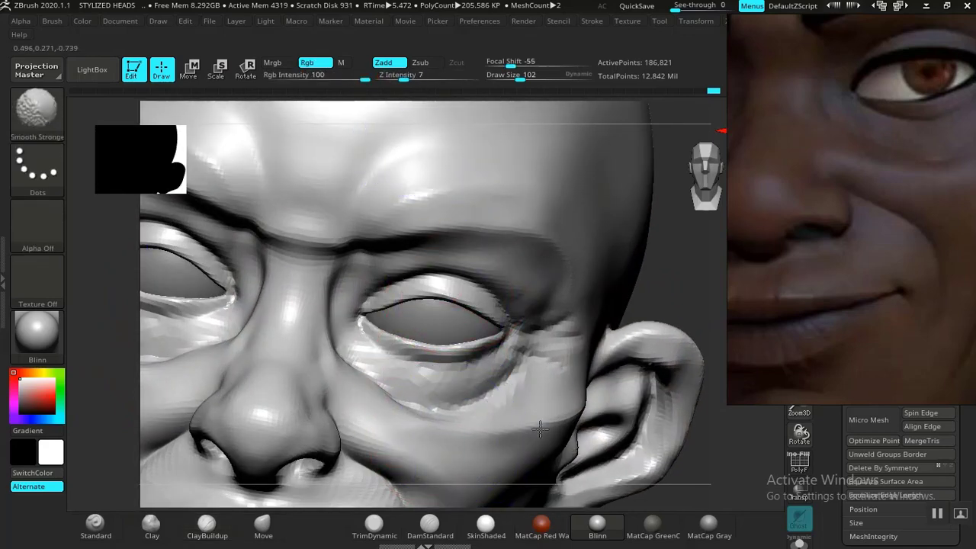
Review the whole face from the front, and raise the head by two subdivision levels.
mouse_move(726, 261)
mouse_down()
mouse_move(726, 248)
mouse_move(703, 233)
mouse_move(726, 238)
mouse_up()
shift+drag(681, 270, 660, 281)
key(f)
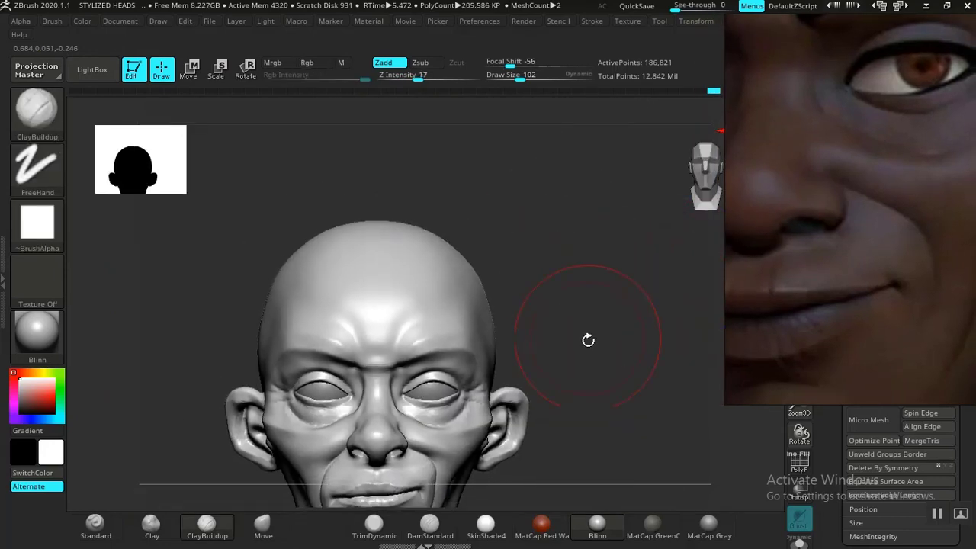
mouse_move(622, 242)
mouse_down()
mouse_move(642, 316)
mouse_move(600, 414)
mouse_move(614, 450)
mouse_move(554, 416)
mouse_up()
mouse_move(606, 463)
shift+mouse_down()
mouse_move(584, 425)
mouse_move(587, 410)
shift+mouse_up()
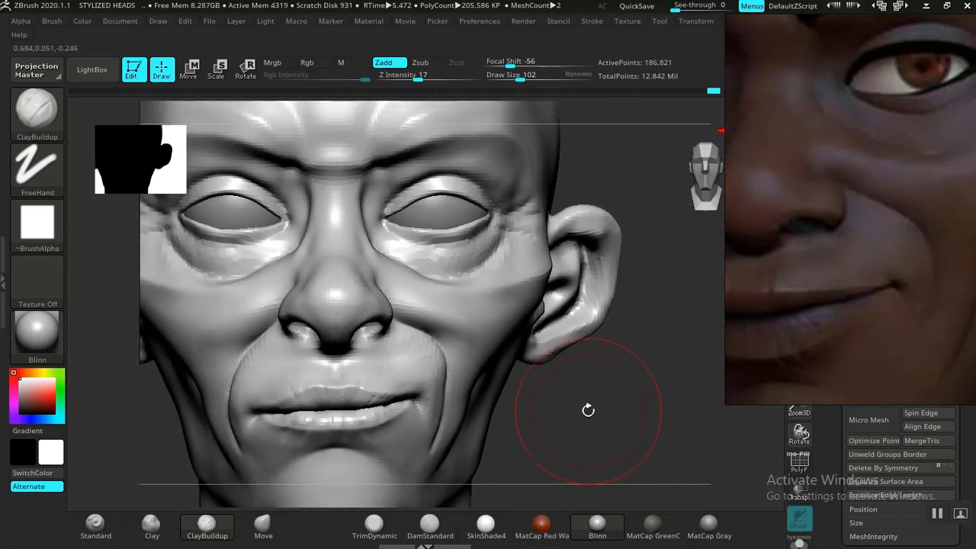
key(d)
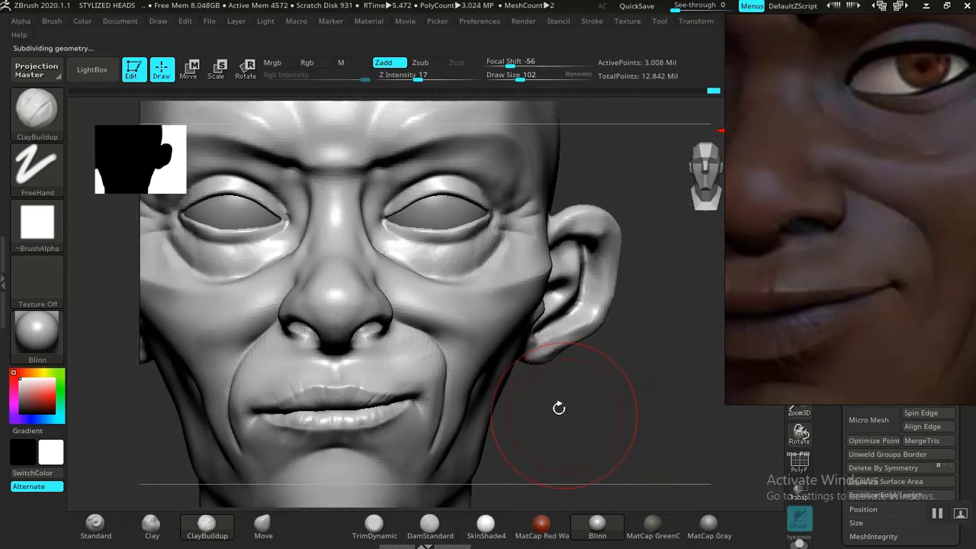
Define the groove inside the ear's outer rim and the edge of the lobe with DamStandard at Z intensity 26, draw size 102.
mouse_move(586, 395)
mouse_down()
mouse_move(643, 414)
mouse_move(736, 478)
mouse_move(626, 444)
mouse_move(483, 370)
mouse_move(571, 445)
mouse_move(420, 348)
mouse_up()
mouse_move(370, 305)
shift+mouse_down()
mouse_move(359, 287)
mouse_move(381, 281)
shift+mouse_up()
click(430, 524)
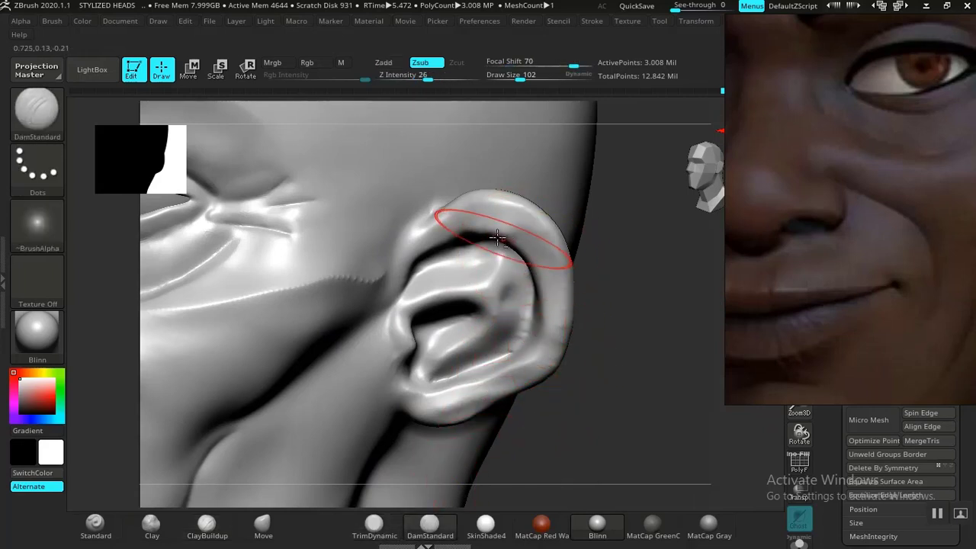
drag(524, 352, 459, 386)
key(ctrl+z)
drag(520, 243, 522, 245)
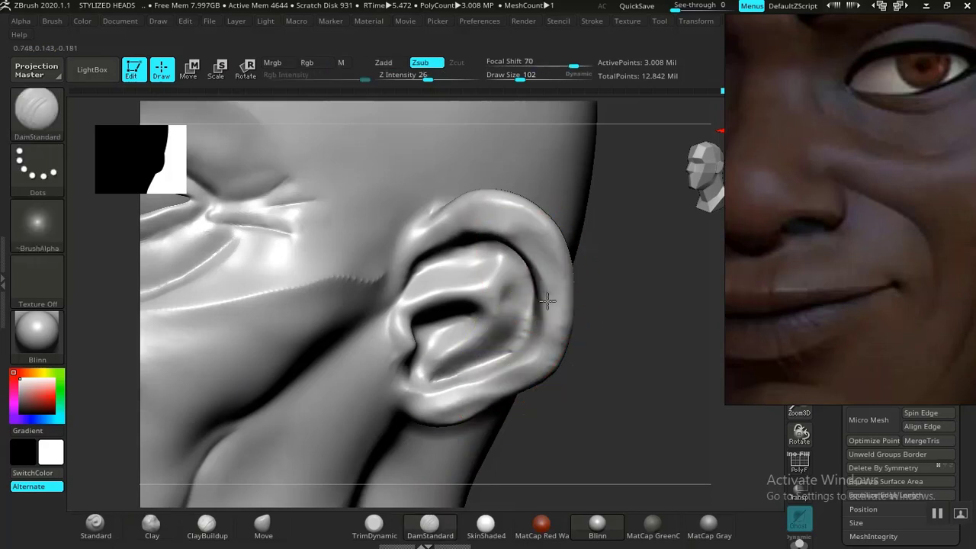
drag(494, 374, 416, 394)
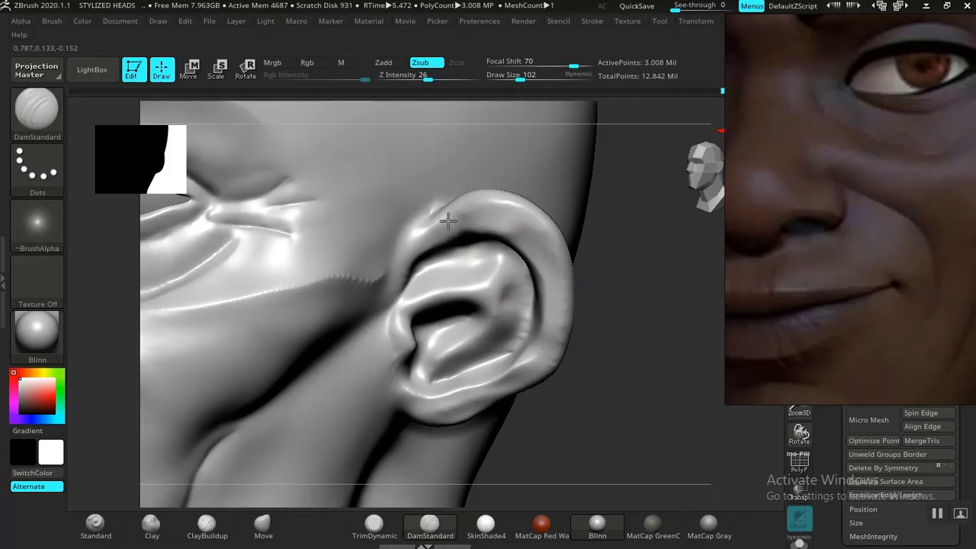
drag(631, 300, 532, 220)
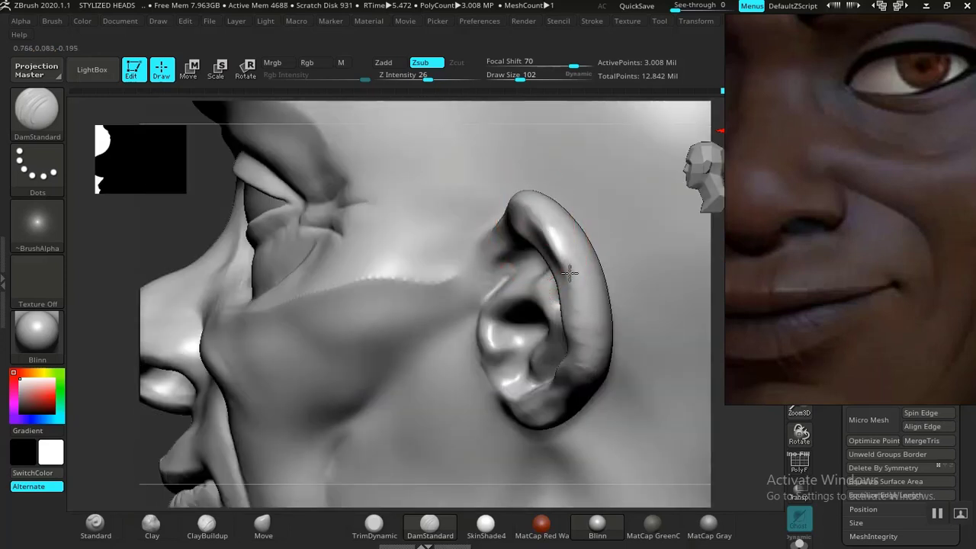
drag(553, 410, 535, 418)
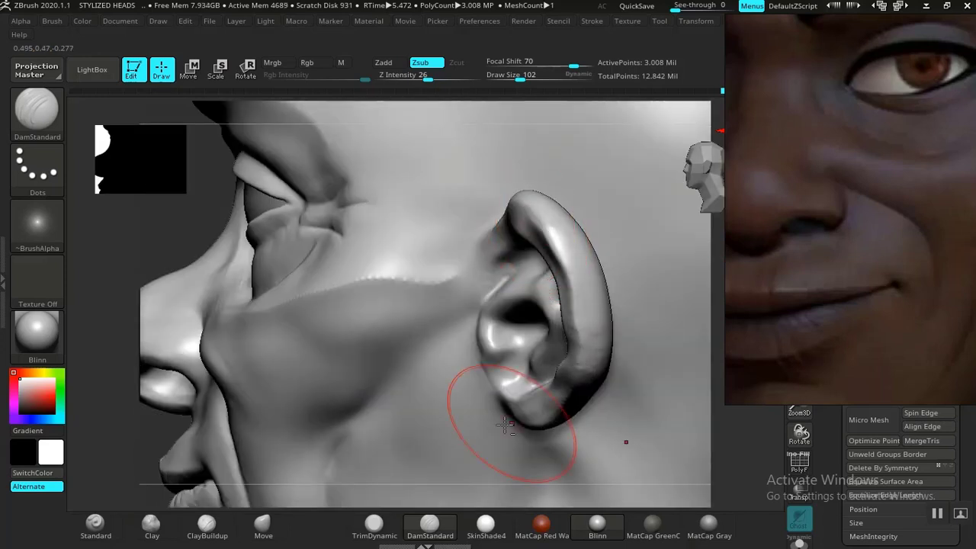
Flatten the ear's lower rim near the lobe and its inner ridge with TrimDynamic at Z intensity 43, draw size 102.
alt+drag(163, 235, 98, 155)
mouse_move(290, 381)
mouse_down()
mouse_move(327, 414)
mouse_move(384, 414)
mouse_move(577, 355)
mouse_move(602, 472)
mouse_move(590, 407)
mouse_move(534, 465)
mouse_up()
click(373, 523)
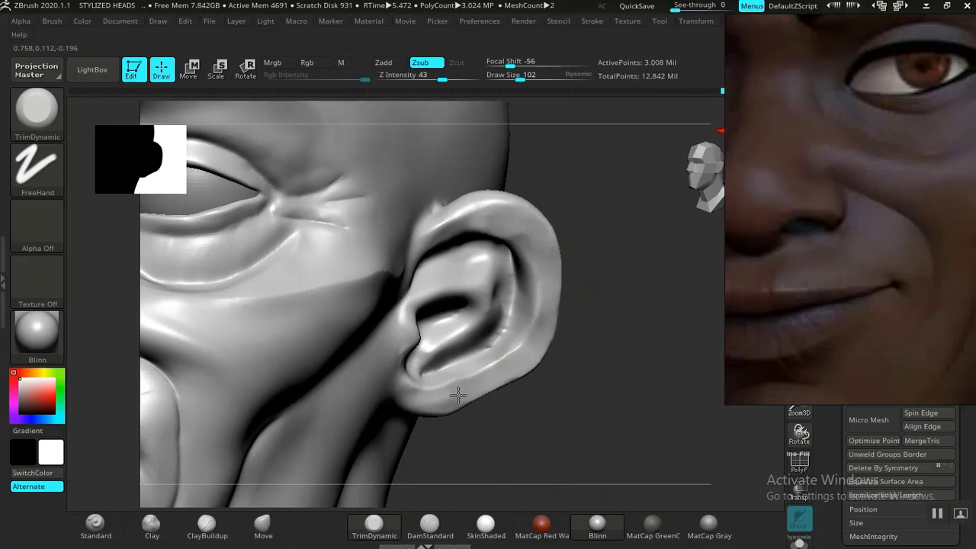
drag(459, 394, 431, 405)
drag(503, 327, 498, 334)
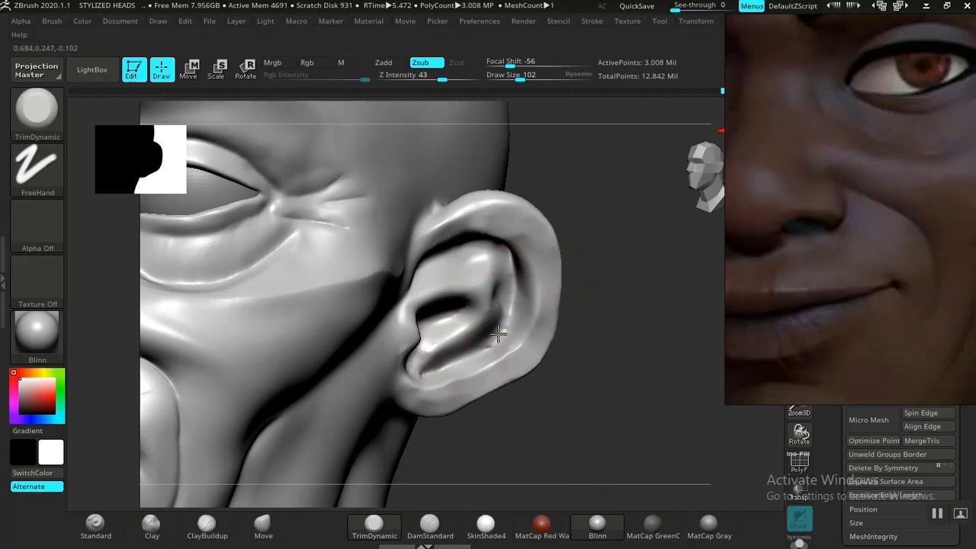
alt+drag(617, 417, 593, 392)
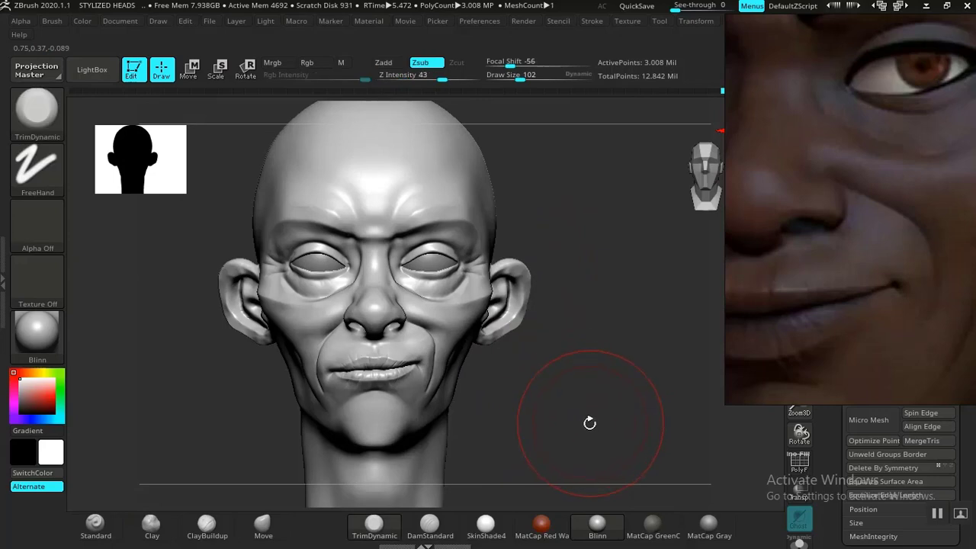